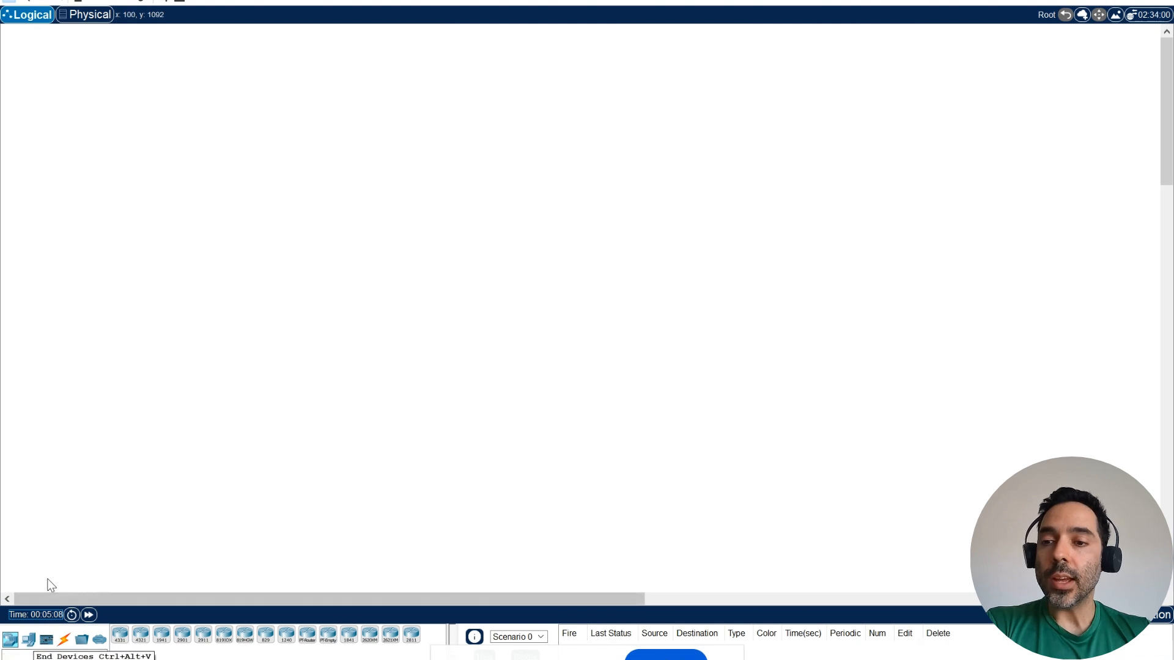
Place a PC near the workspace's upper-left corner and rename it PC1
left_click(31, 642)
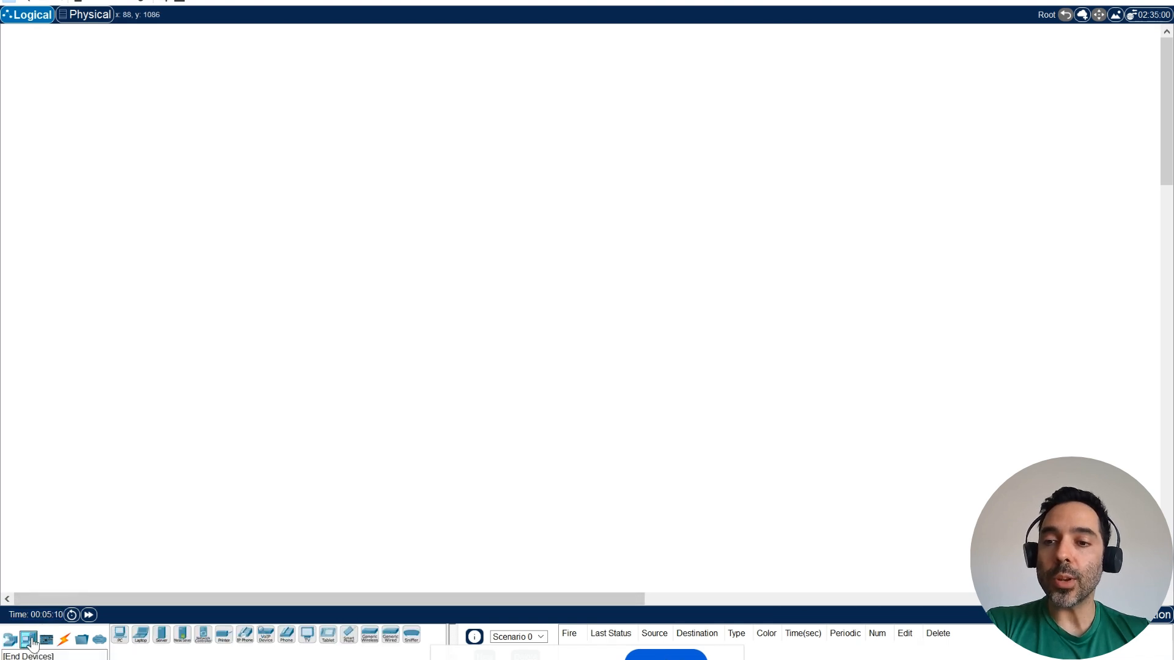
left_click(120, 635)
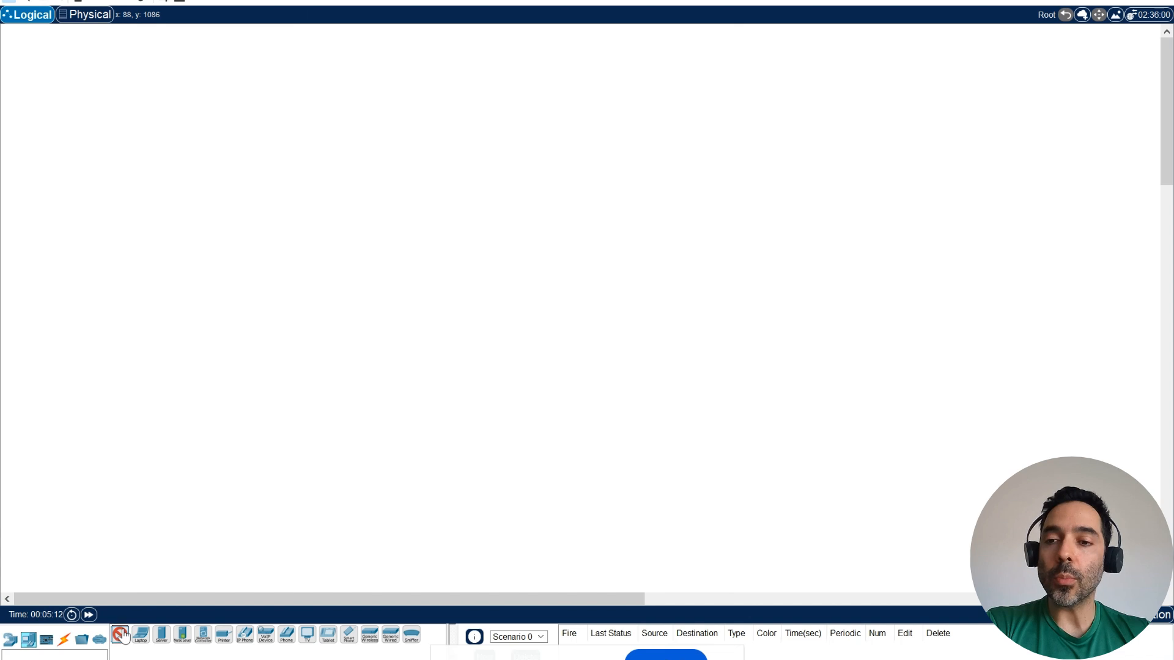
left_click(83, 121)
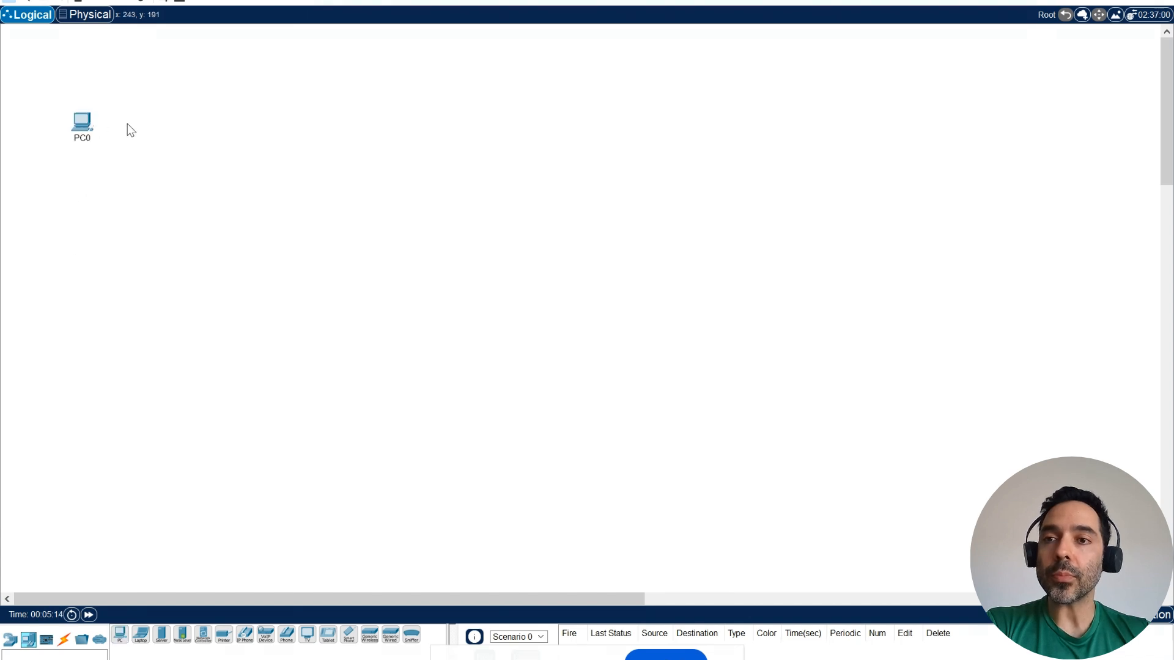
scroll(107, 185, "up", 2)
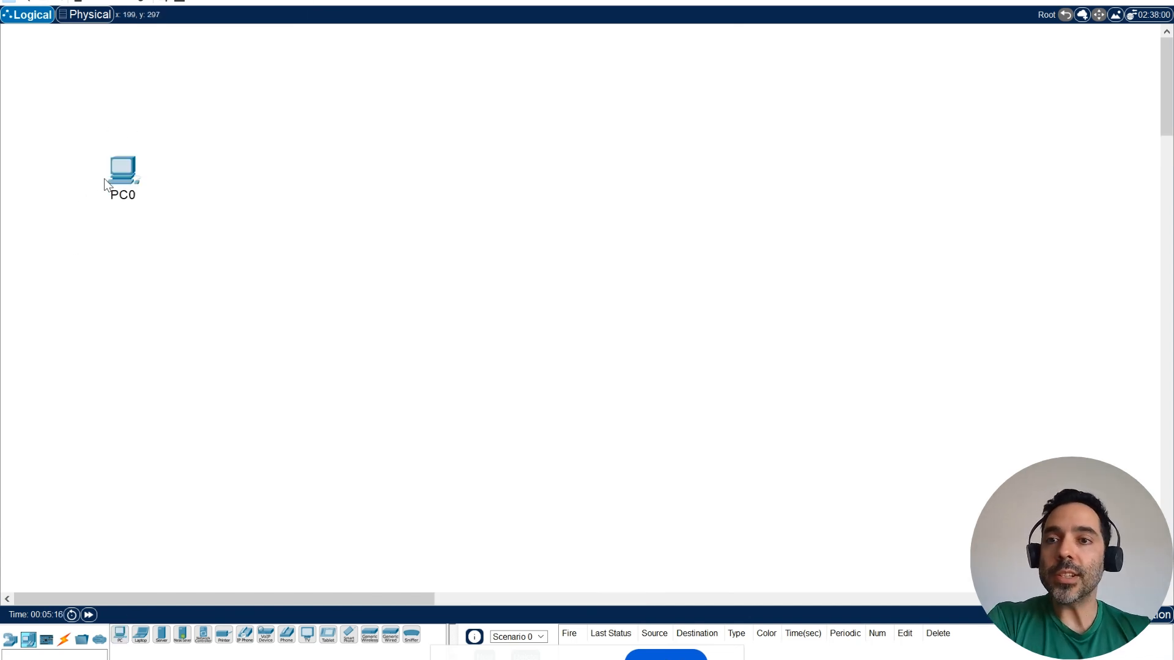
left_click_drag(108, 184, 102, 140)
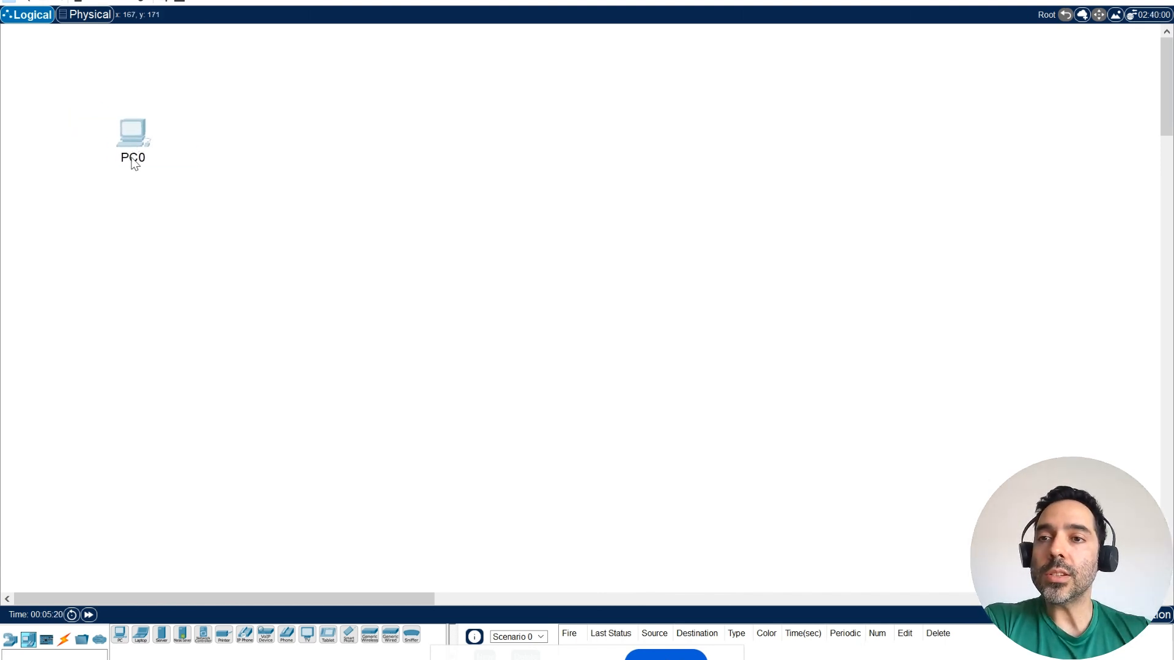
left_click(133, 157)
left_click(133, 158)
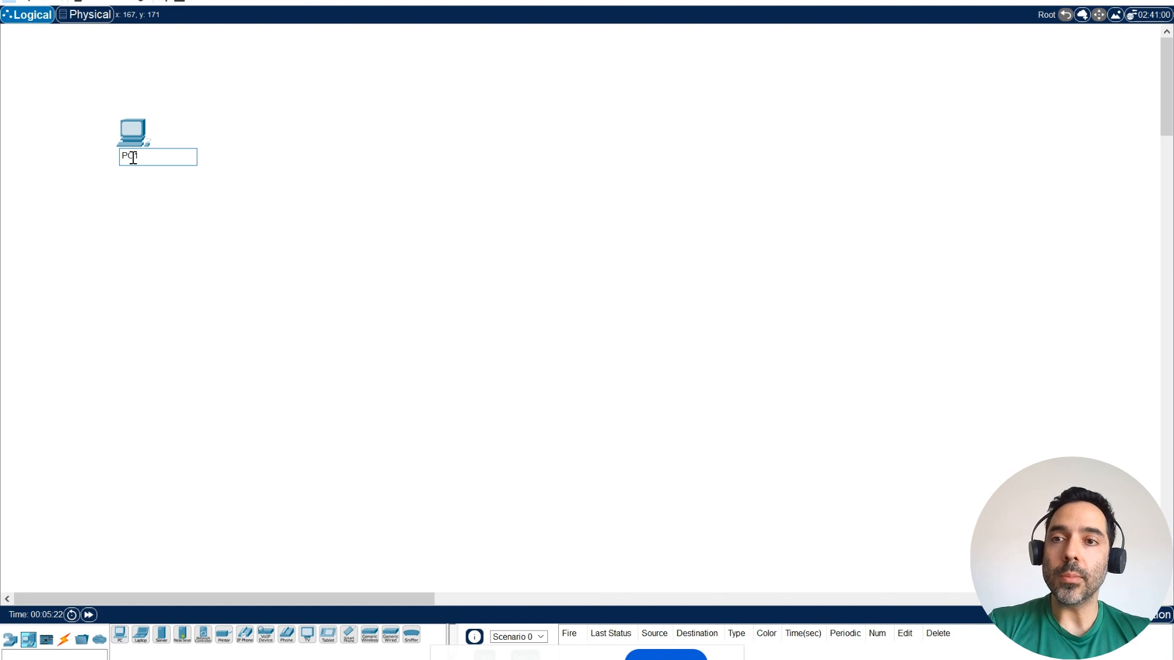
left_click(239, 245)
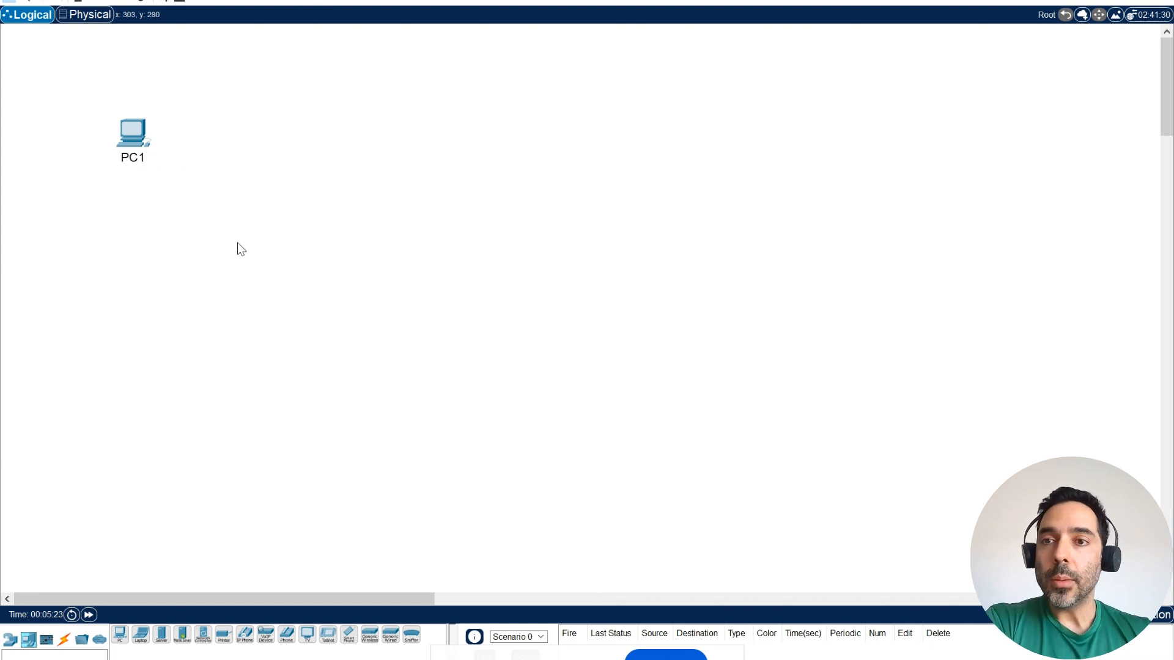
Add two more PCs beneath PC1 and arrange the three in a loose arc with the middle one furthest out
left_click(120, 636)
left_click(107, 232)
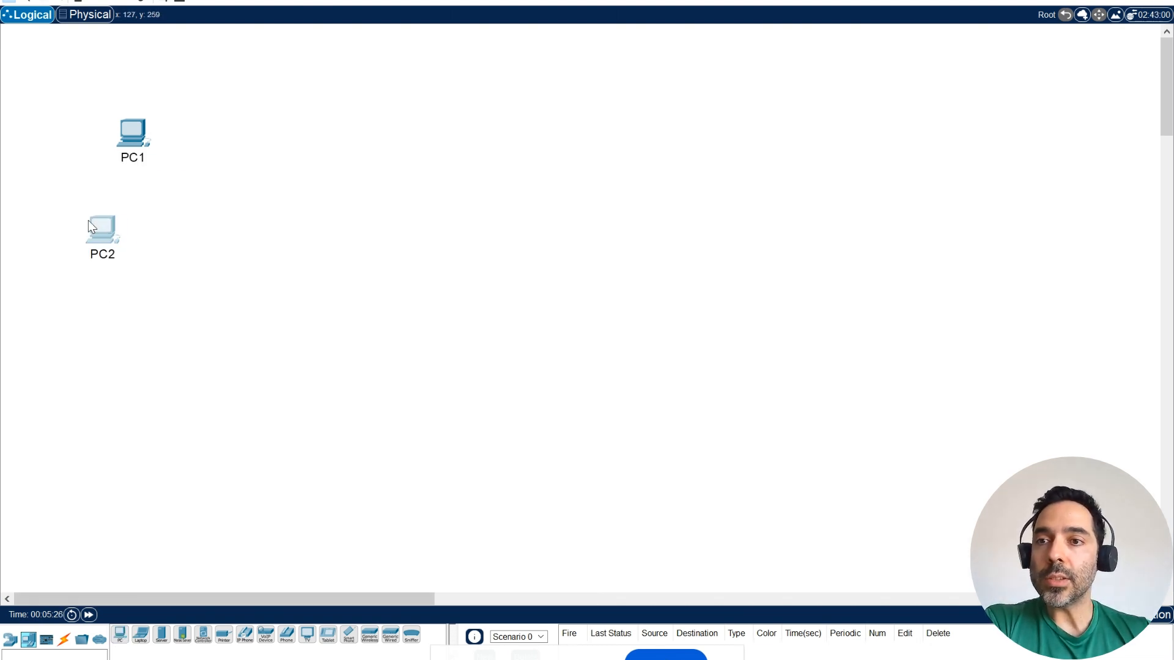
left_click_drag(89, 221, 50, 204)
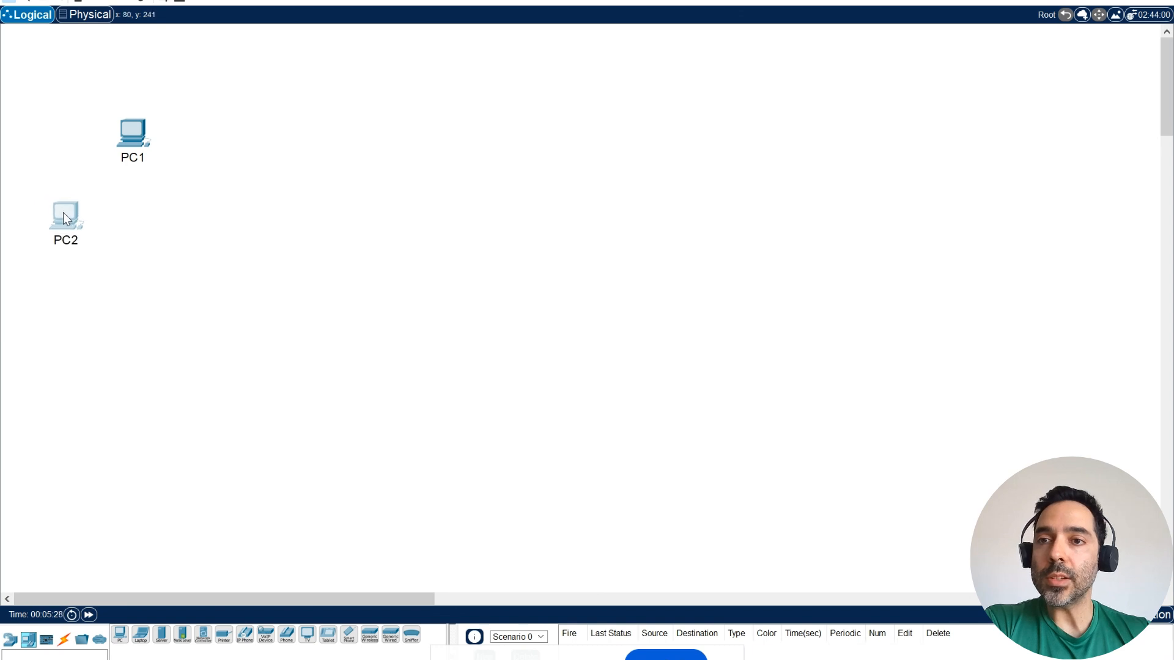
left_click(121, 636)
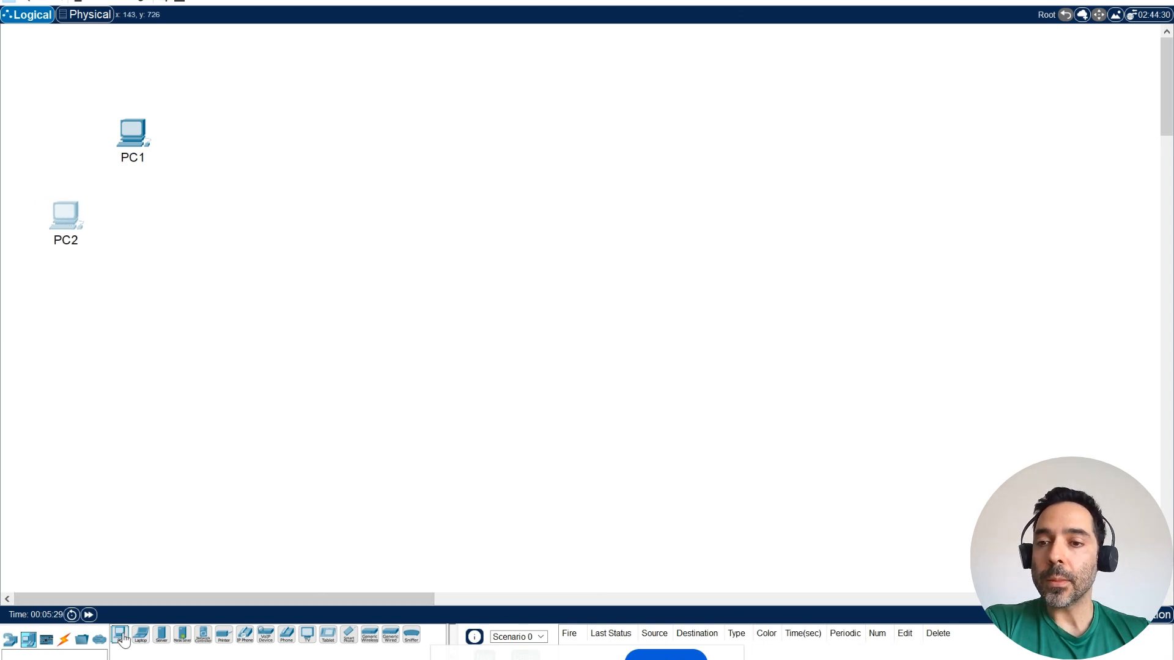
left_click(104, 308)
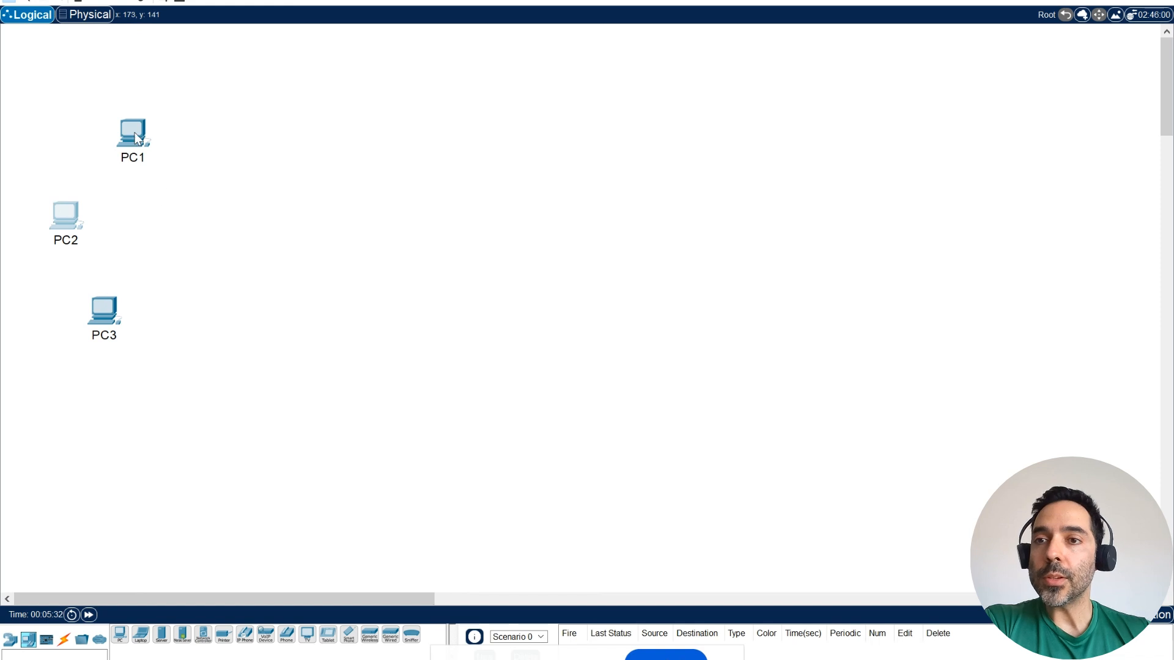
left_click_drag(133, 134, 119, 136)
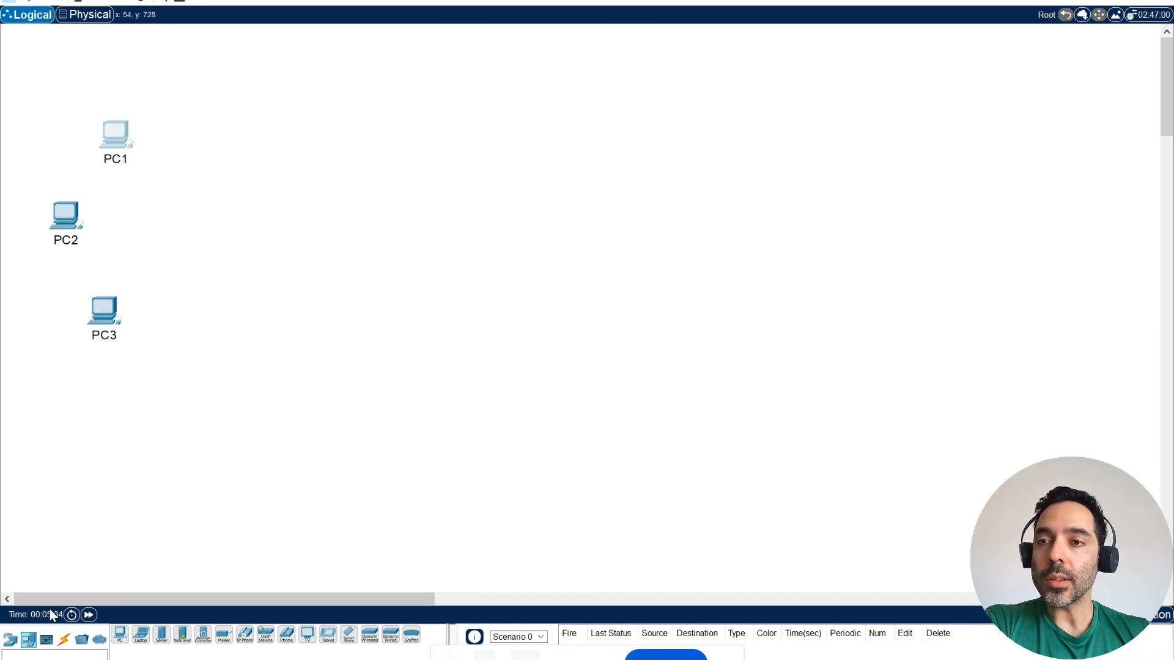
Add a second group of three PCs on the opposite side of the workspace, facing the first group
left_click(119, 636)
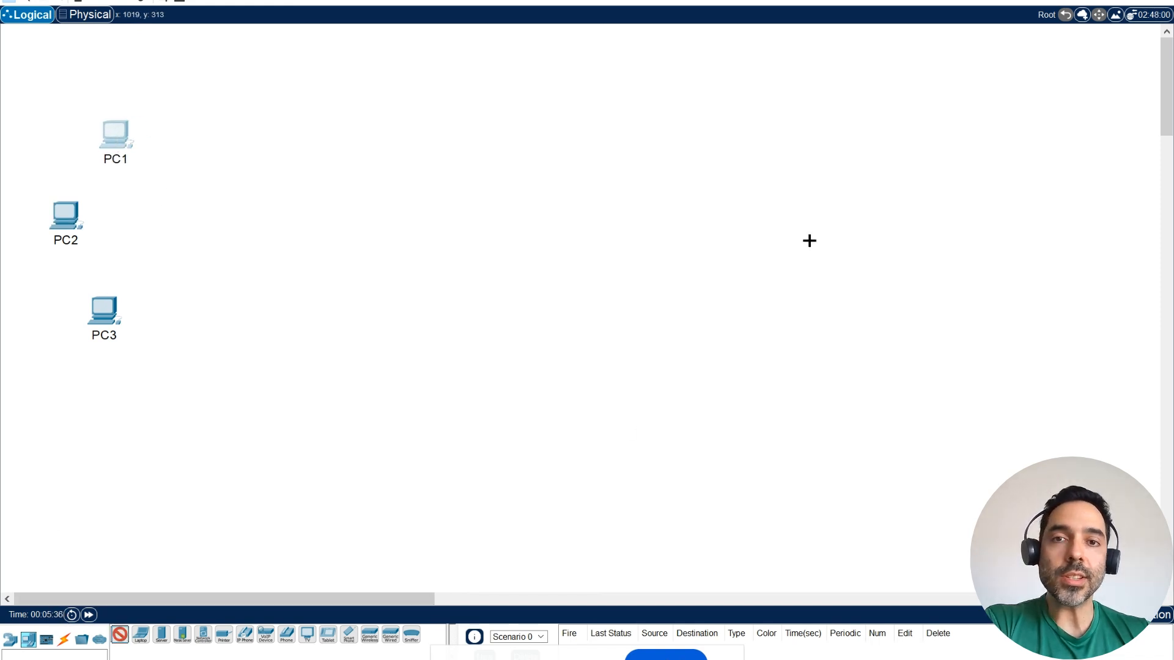
left_click(788, 136)
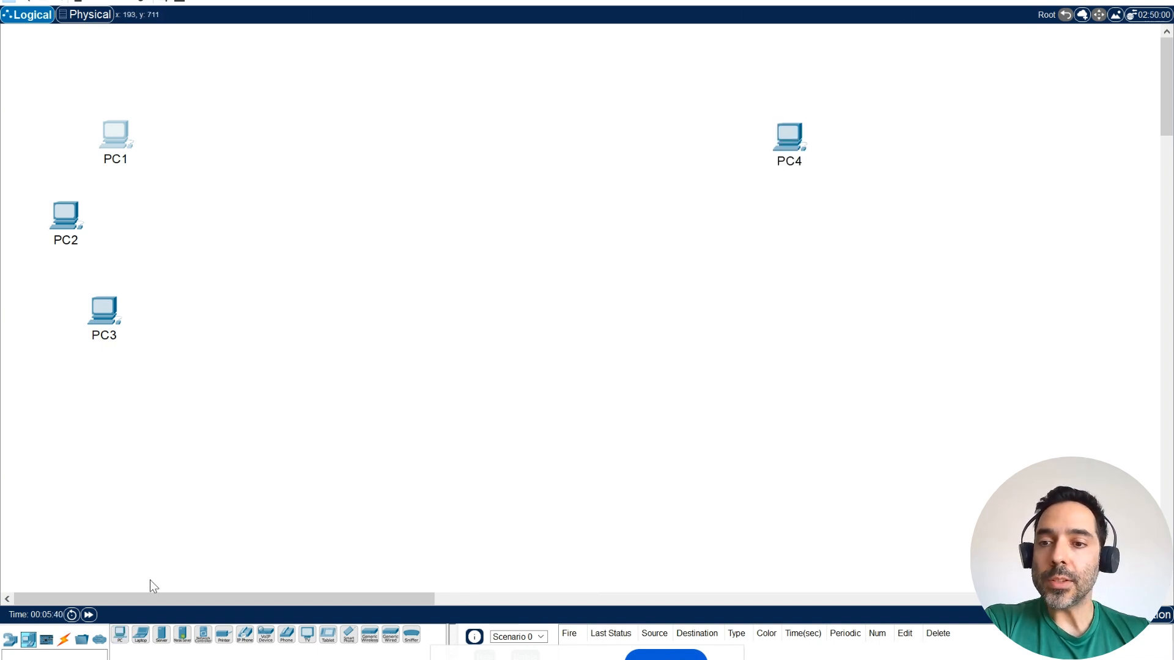
left_click(119, 636)
left_click(837, 233)
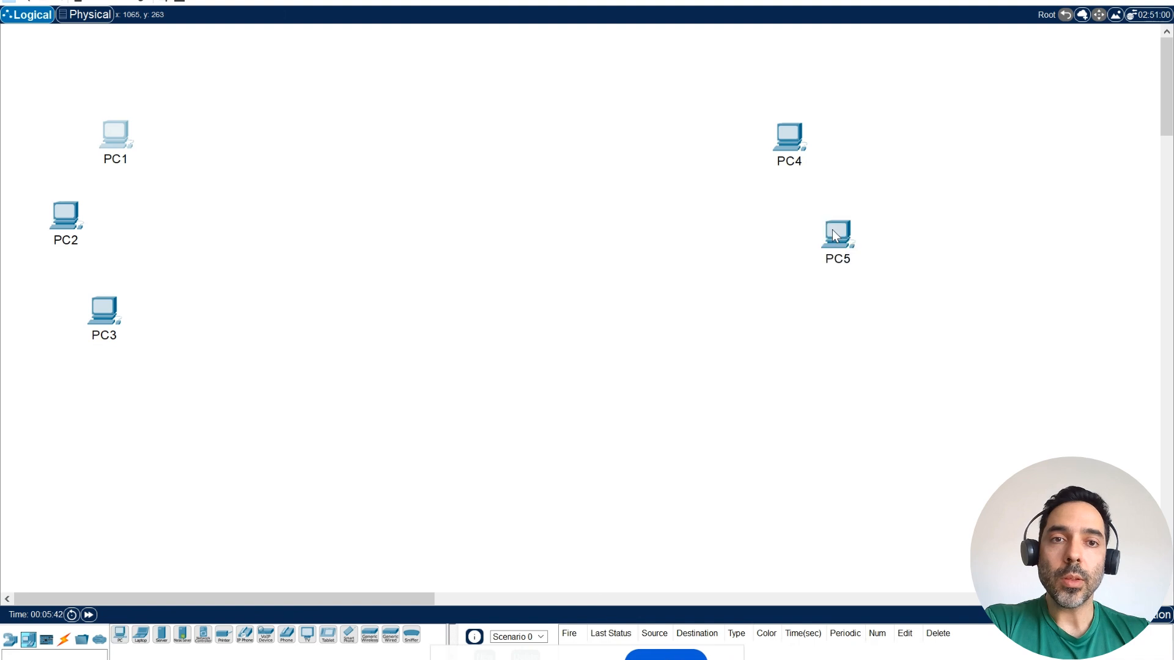
left_click(119, 636)
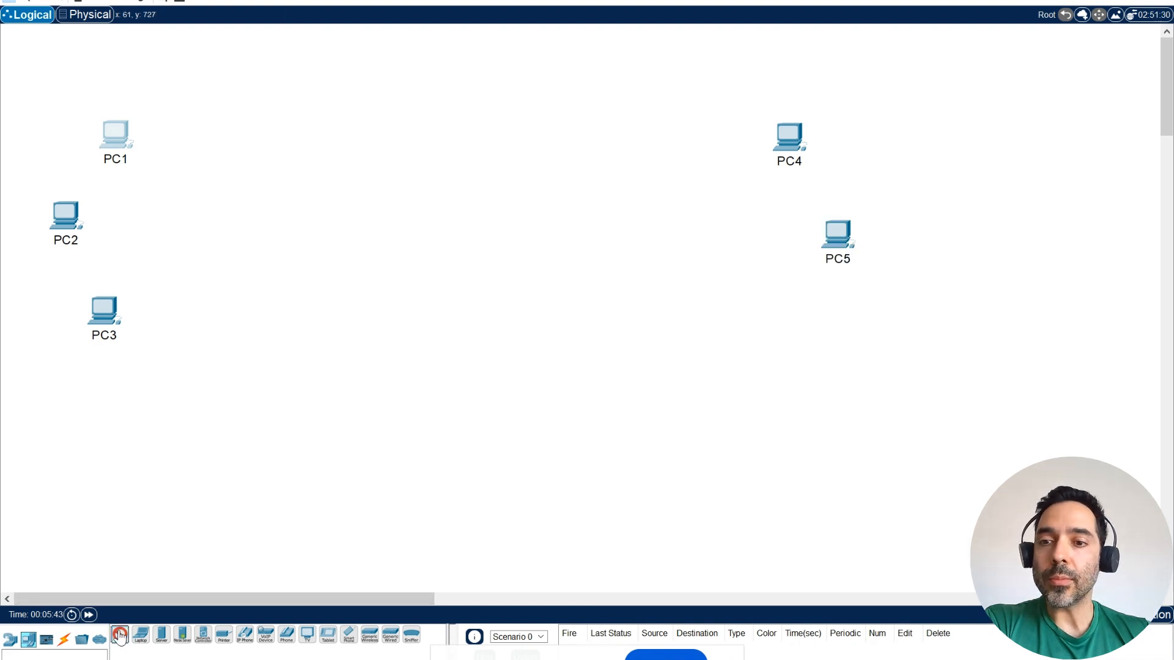
left_click(787, 330)
Reposition PC1, PC3, PC4, PC5 and PC6 so the two groups of three form compact arcs facing each other
left_click_drag(842, 233, 843, 252)
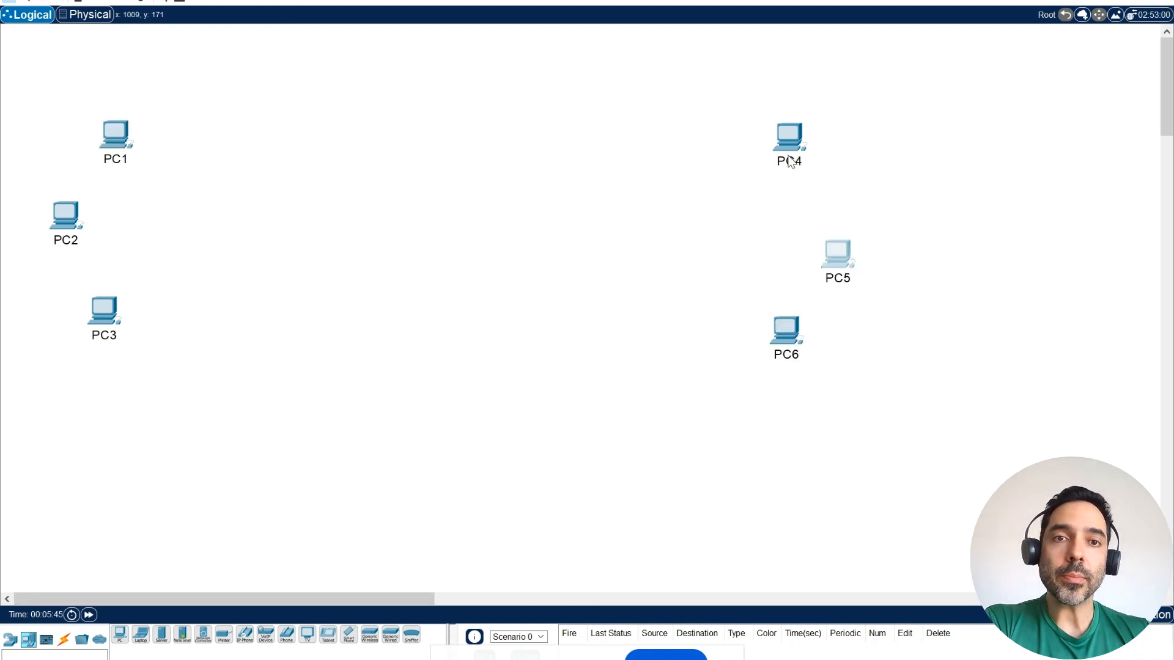
left_click(783, 137)
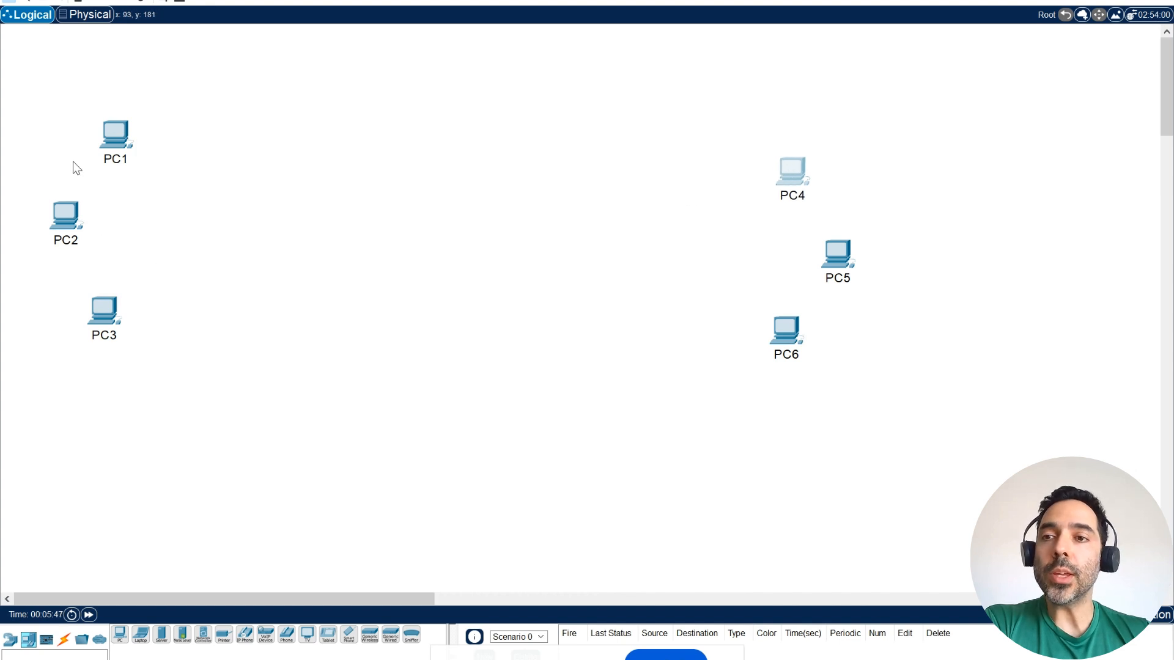
left_click_drag(130, 131, 146, 157)
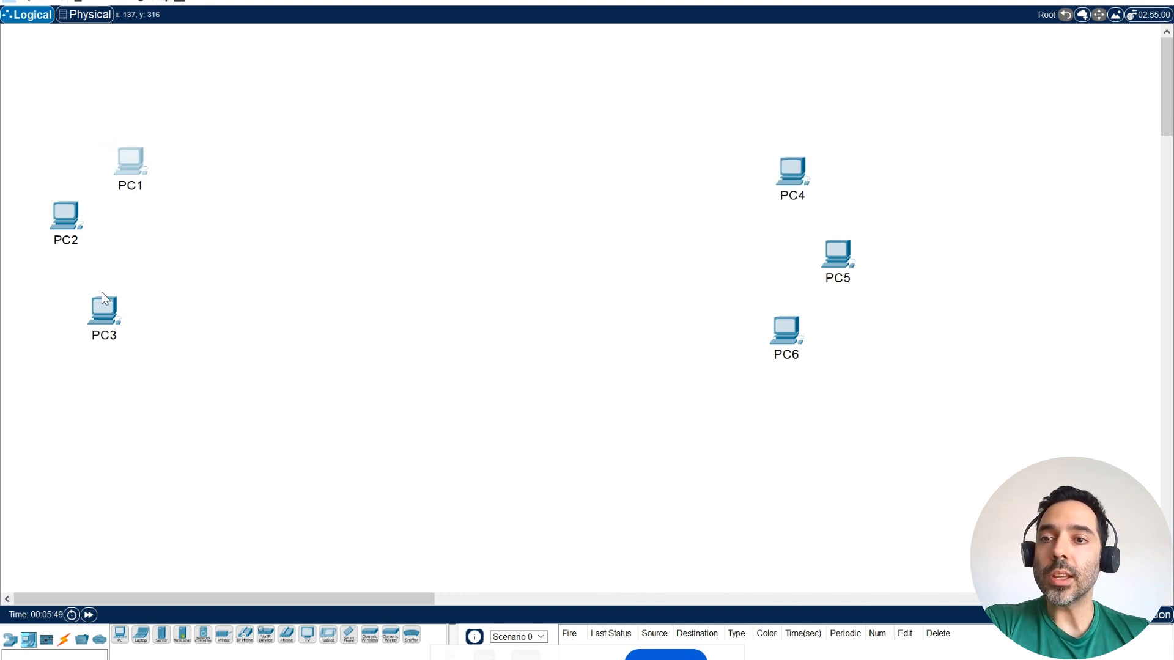
mouse_move(104, 333)
left_mouse_down()
mouse_move(125, 300)
mouse_move(122, 326)
left_mouse_up()
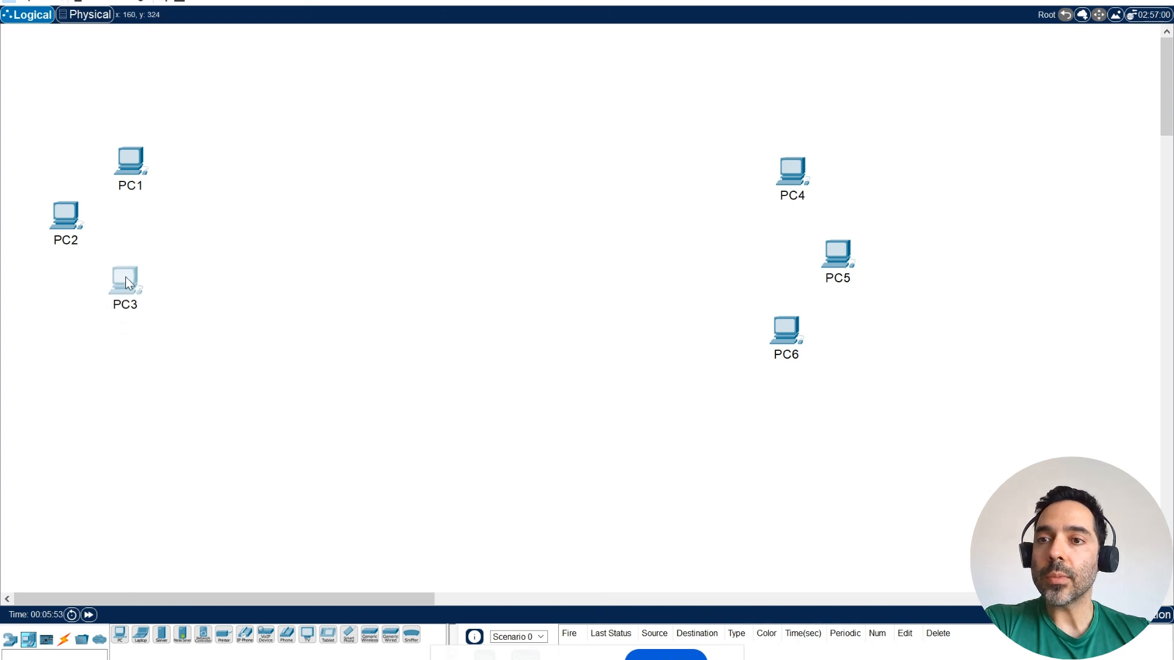
left_click(128, 158)
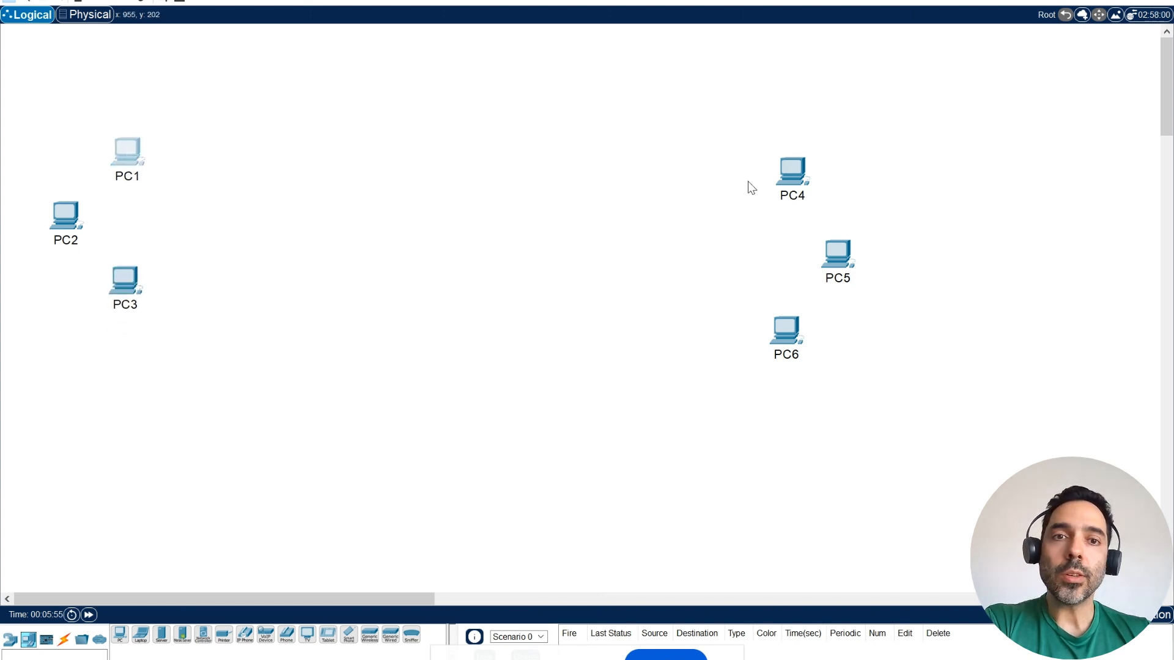
left_click_drag(795, 176, 801, 155)
left_click(842, 259)
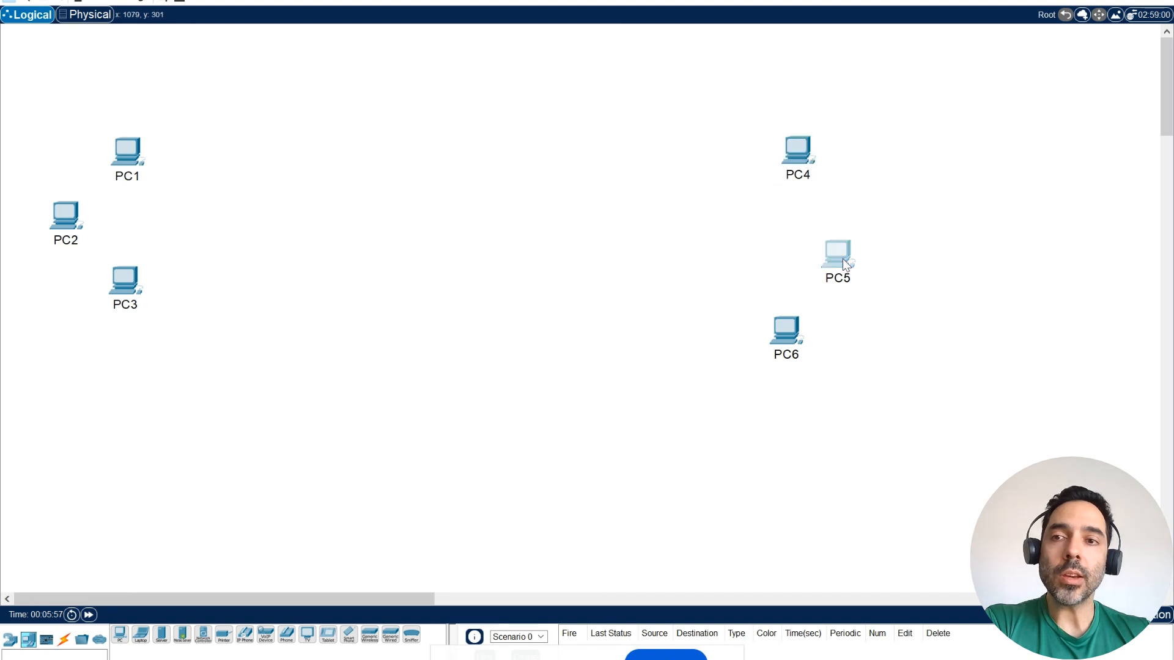
left_click_drag(848, 243, 847, 241)
left_click_drag(806, 336, 802, 299)
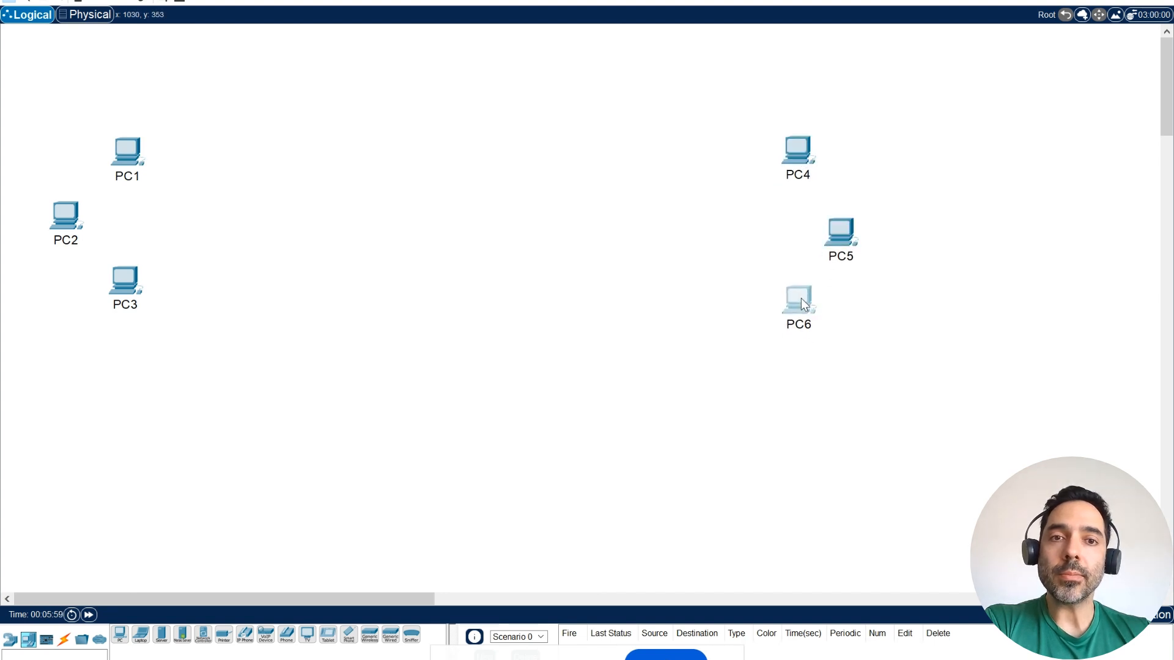
left_click(402, 298)
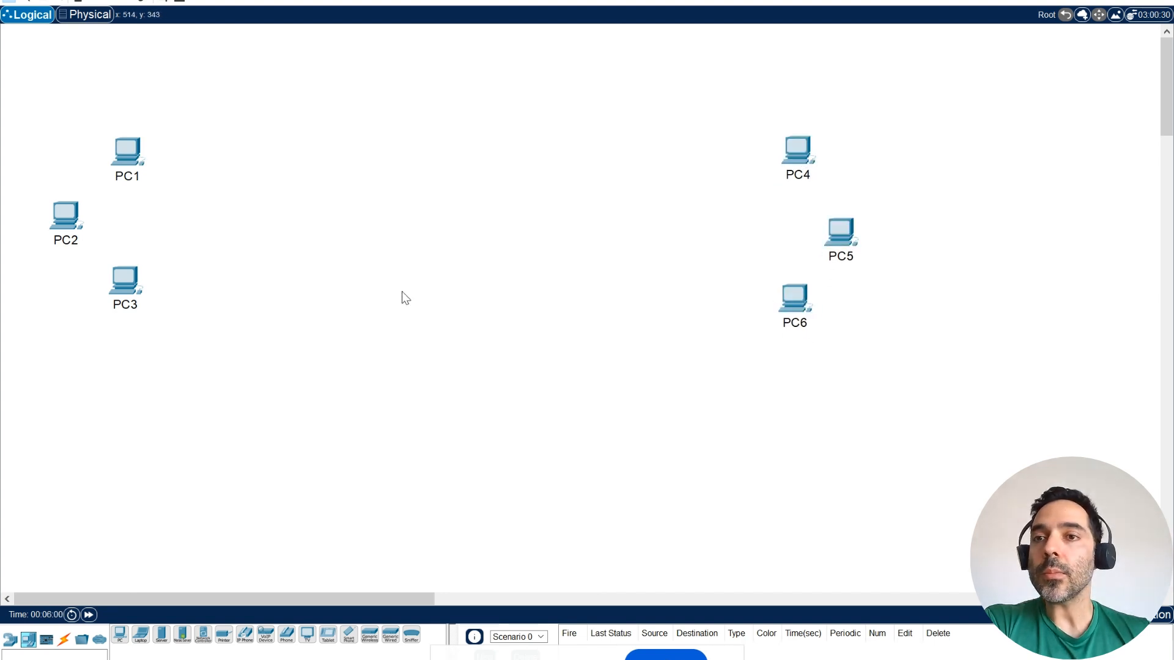
Place a text note reading 192.168.0.0/24 above PC1
left_click(82, 2)
left_click(69, 103)
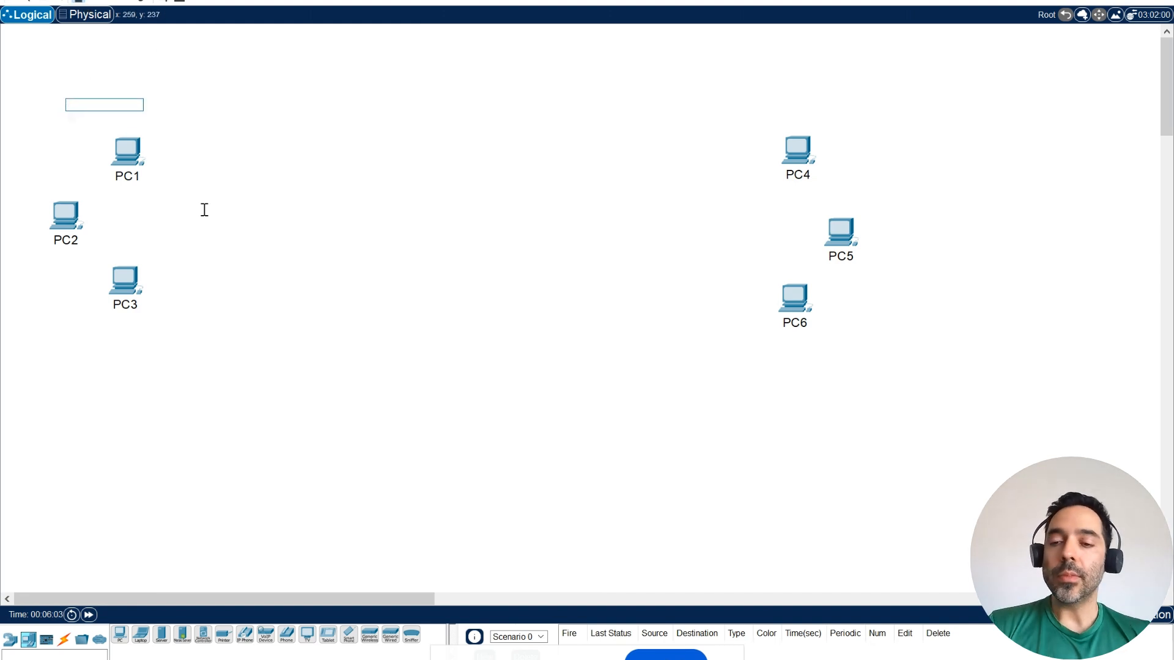
type("192.168.0.")
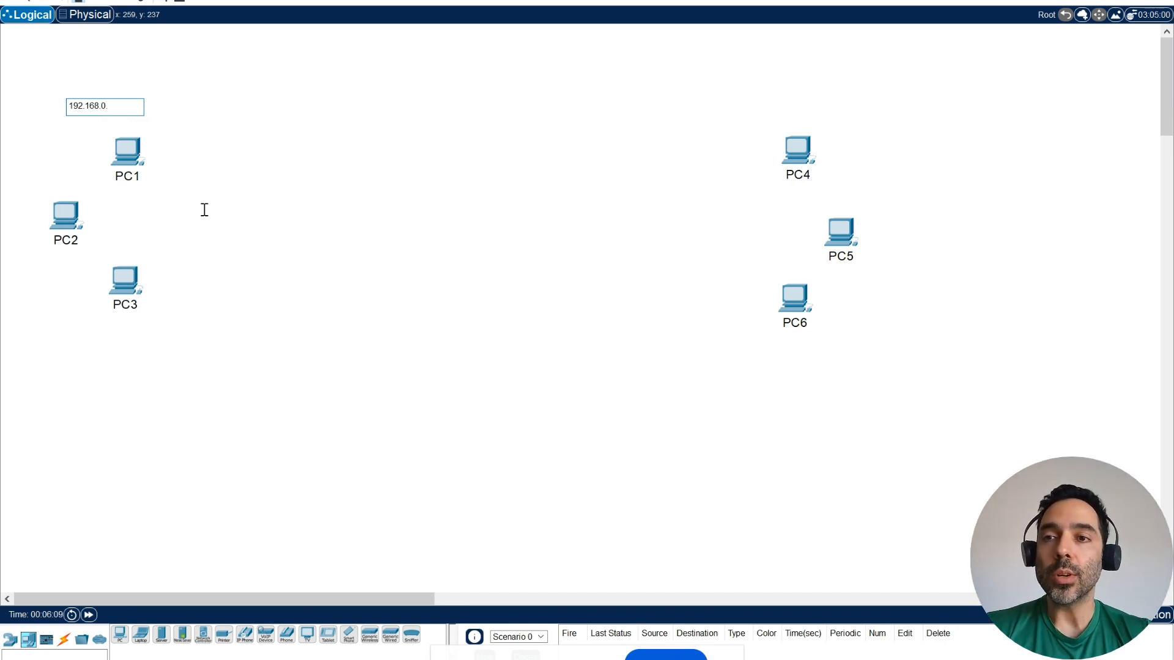
type("0/24")
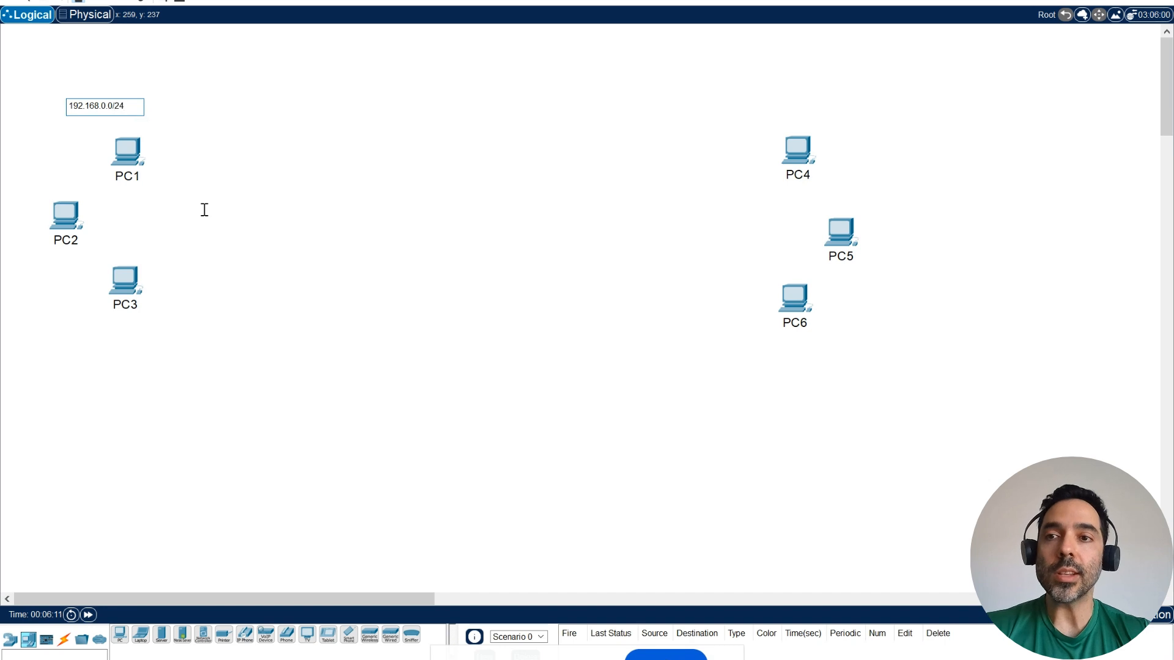
left_click(205, 209)
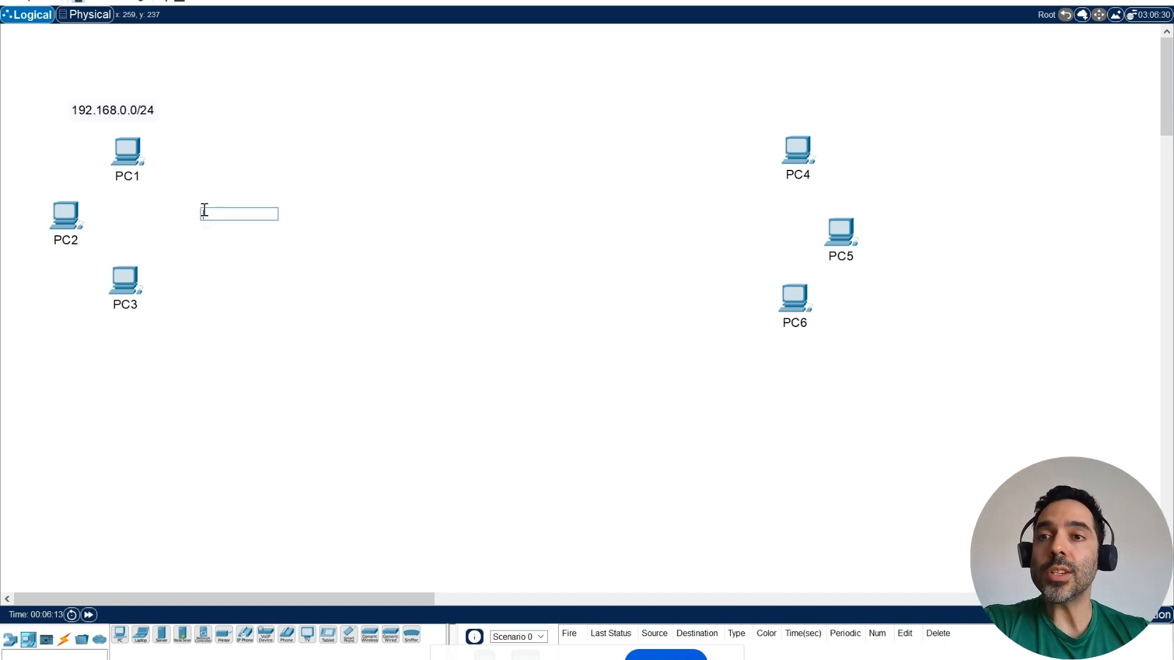
left_click(153, 109)
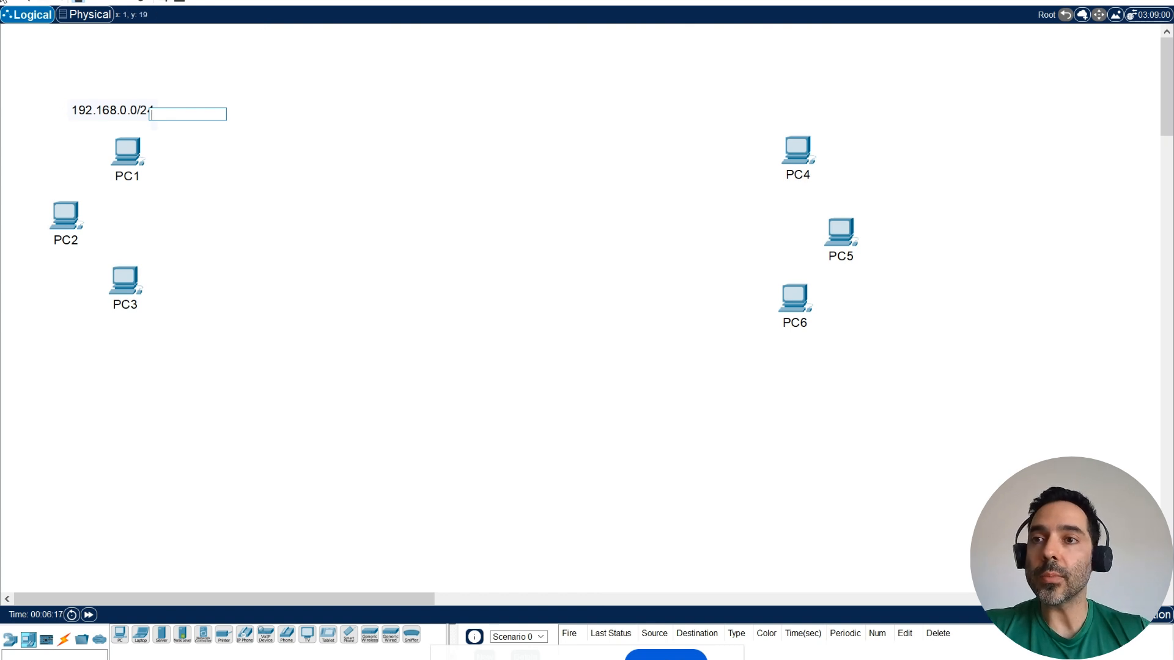
left_click(8, 1)
Add NEW YORK before the address in the network note and move the note slightly higher above PC1
double_click(102, 108)
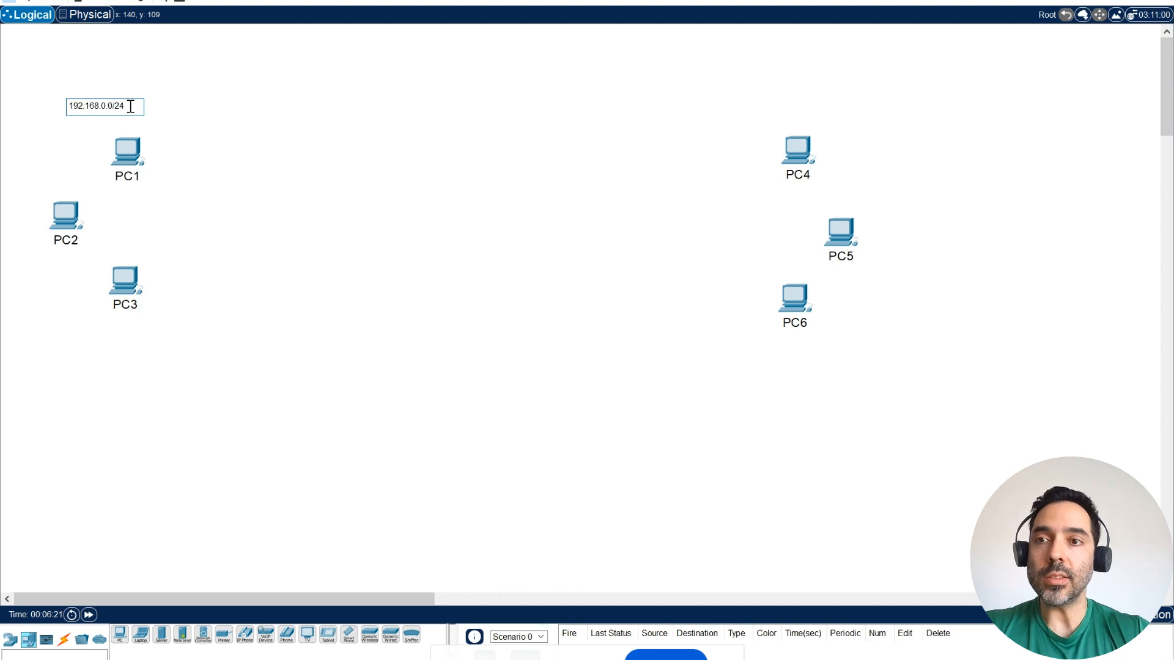
key("Home")
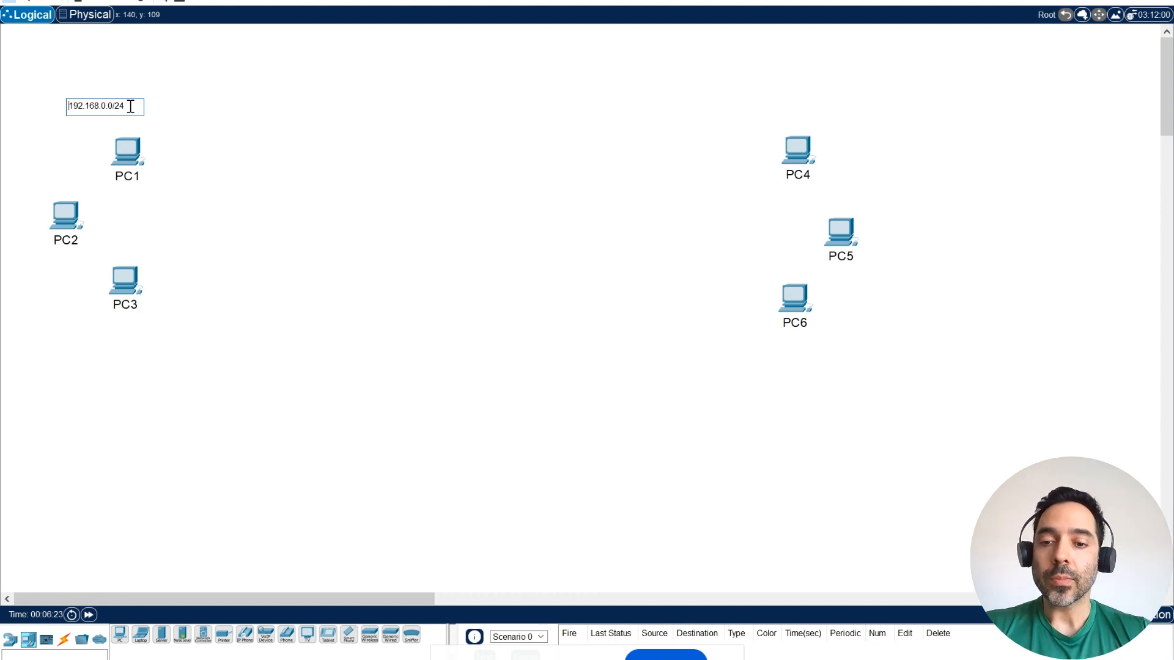
type("NEW YORK")
key("Return")
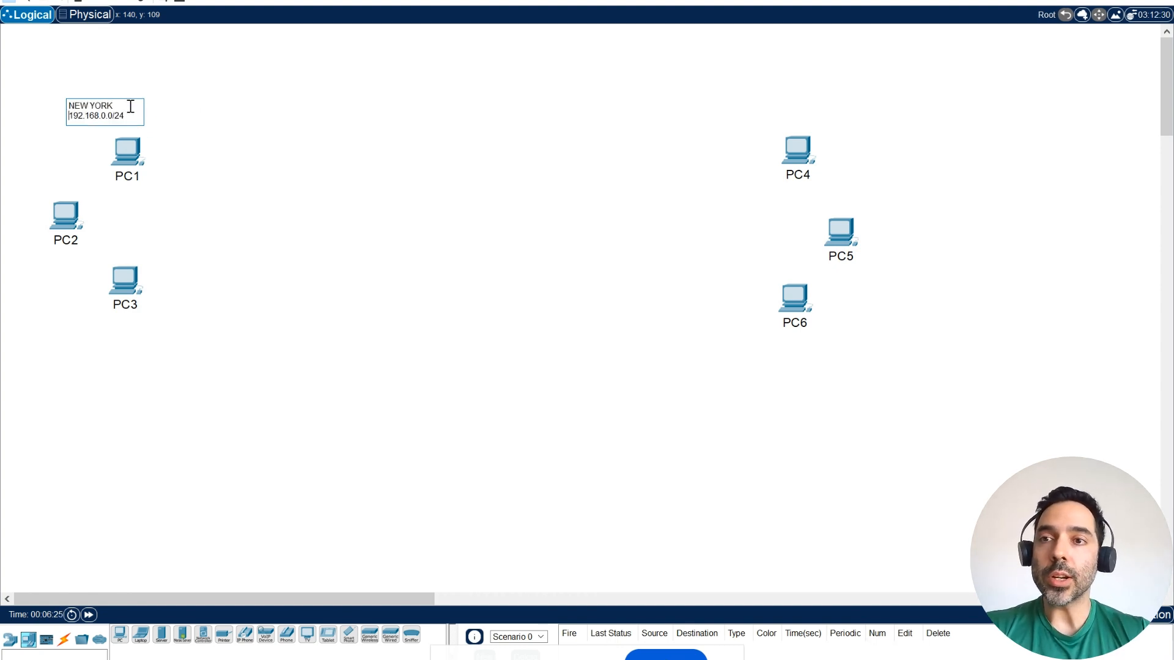
left_click(249, 161)
left_click_drag(165, 110, 151, 98)
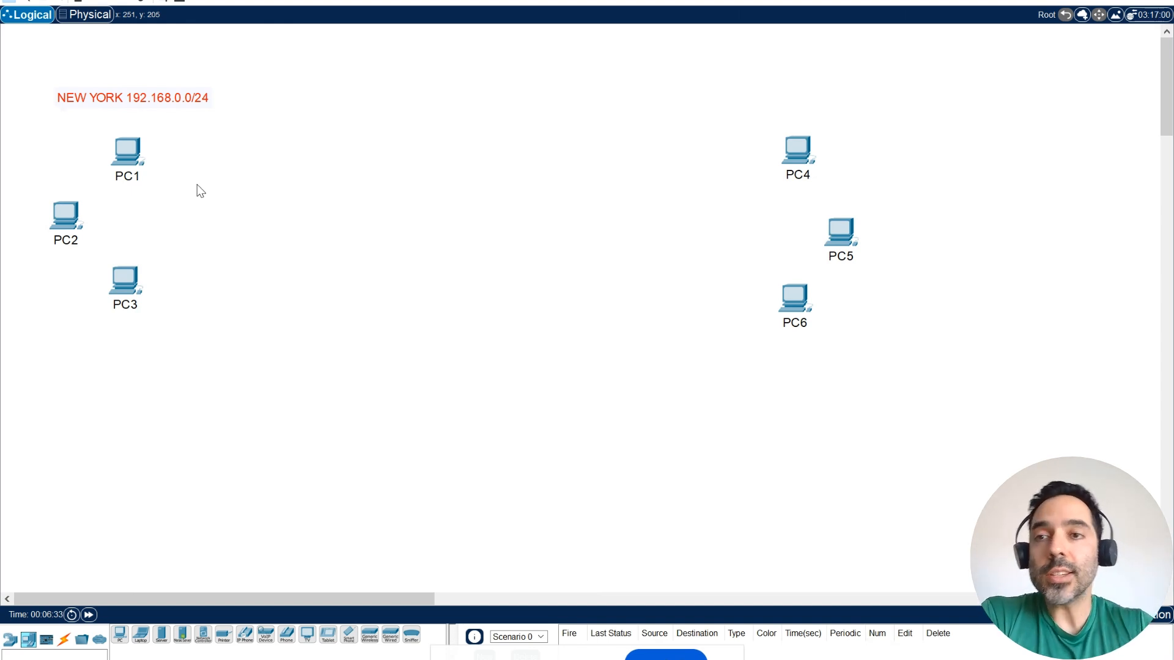
left_click(257, 236)
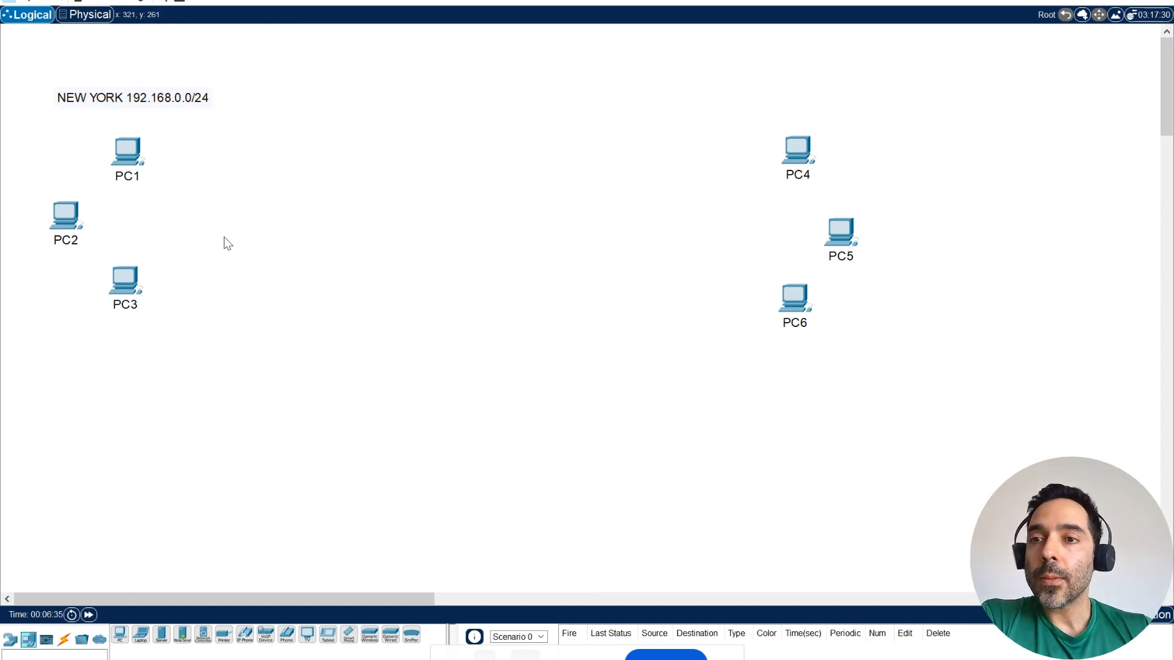
Nudge PC1 and PC3 slightly and add a switch to the right of the New York PCs
left_click_drag(136, 147, 138, 147)
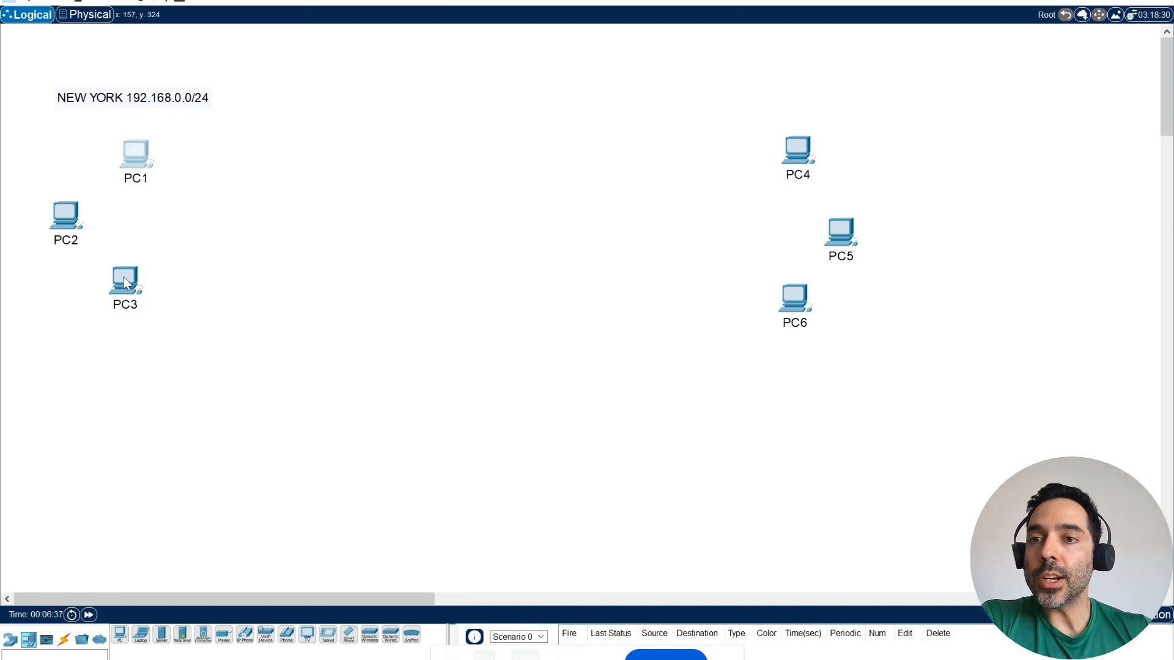
left_click_drag(125, 278, 130, 282)
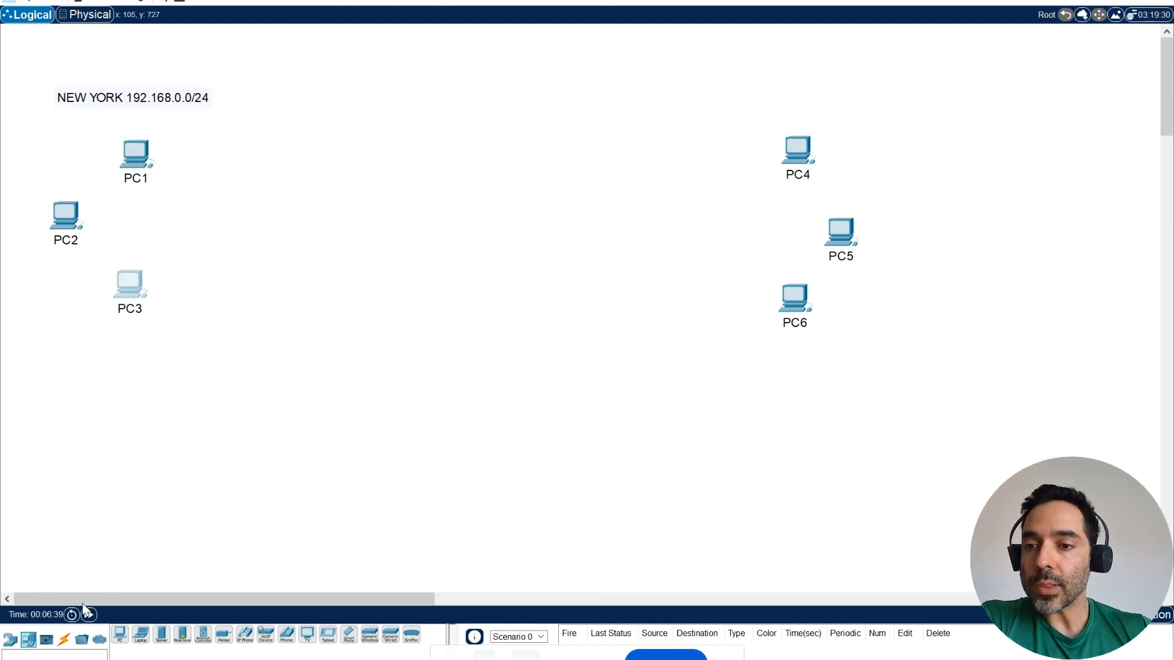
left_click(11, 642)
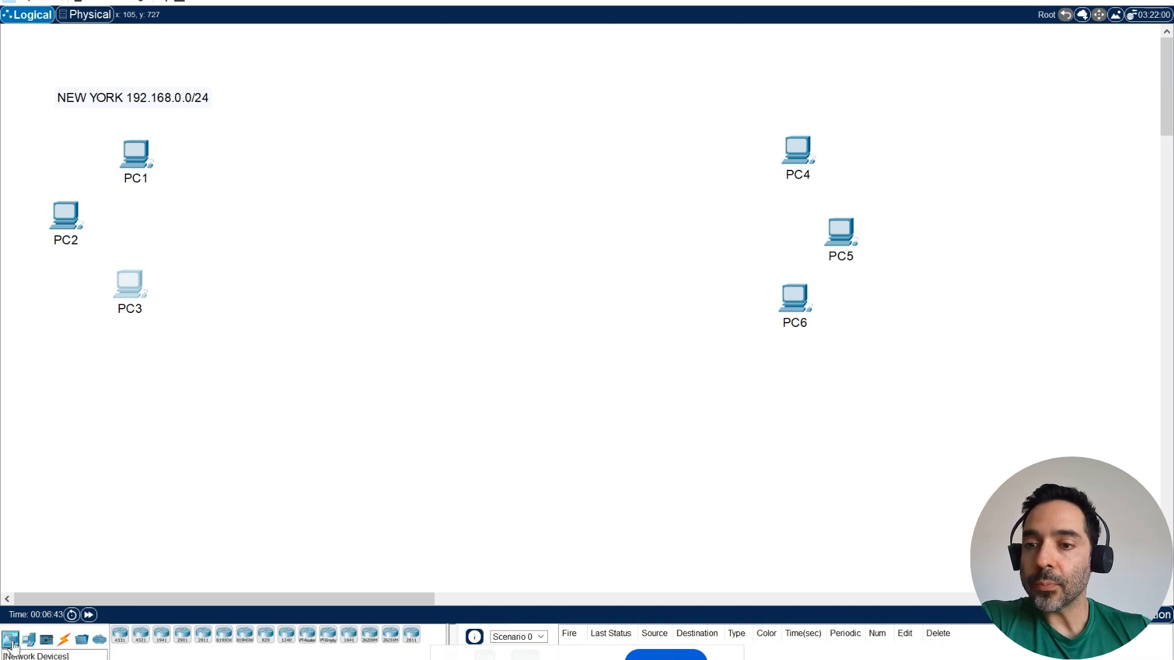
left_click(29, 640)
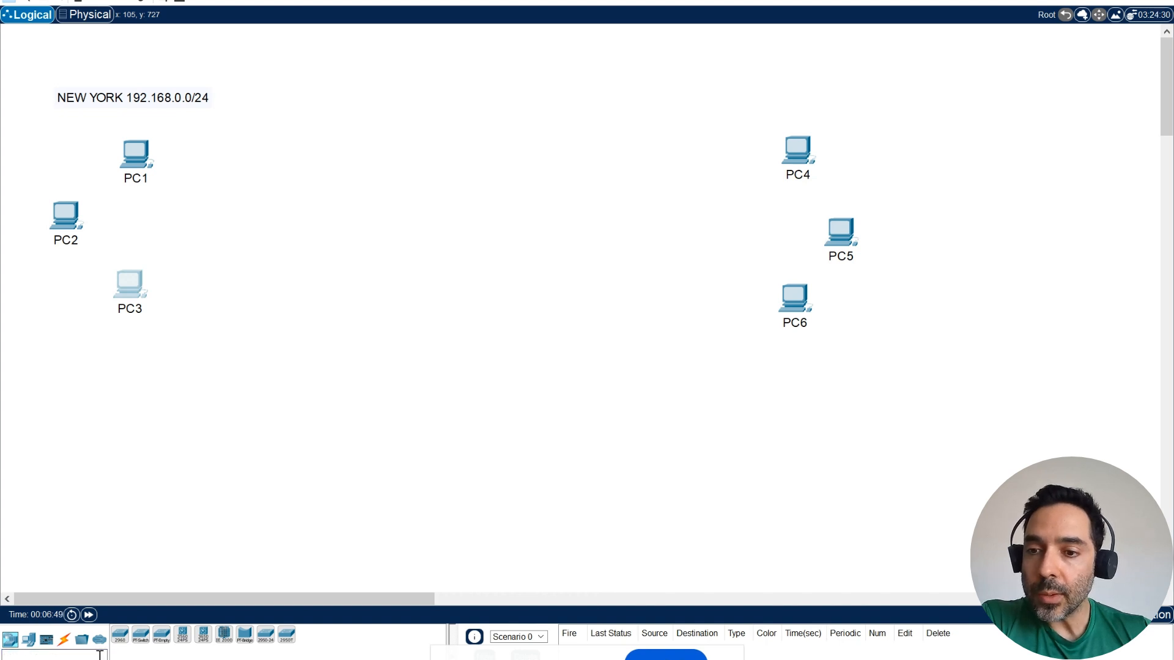
left_click(120, 641)
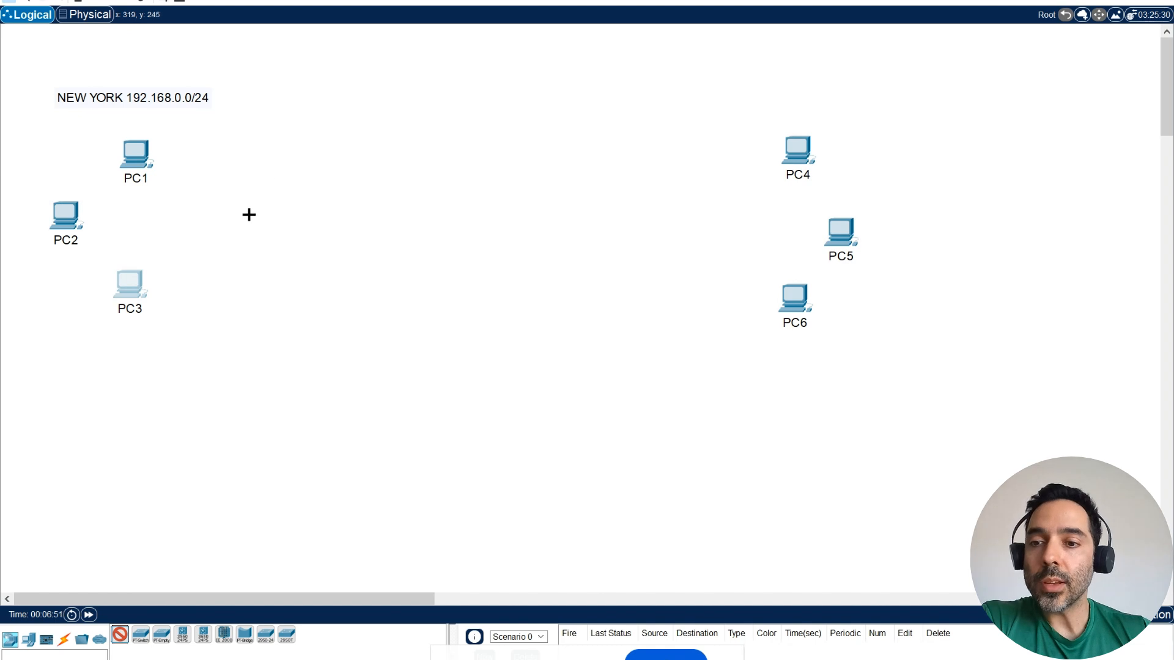
left_click(244, 215)
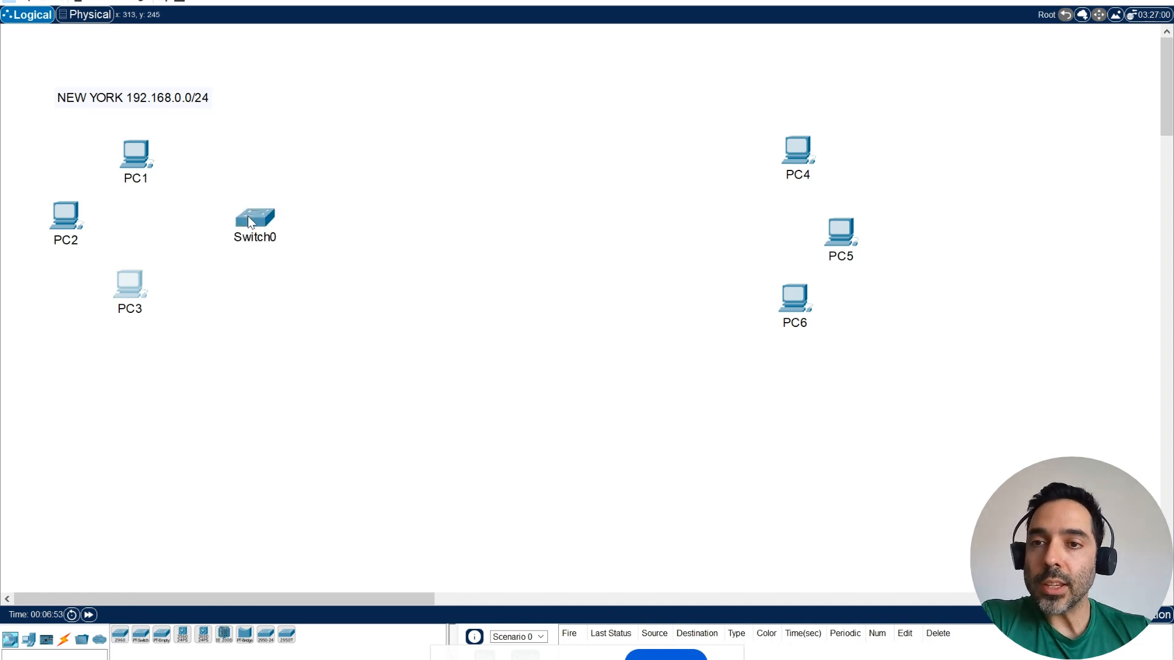
Rename the switch SW1 and move it closer to the New York PCs, level with PC2
left_click(276, 234)
type("SW")
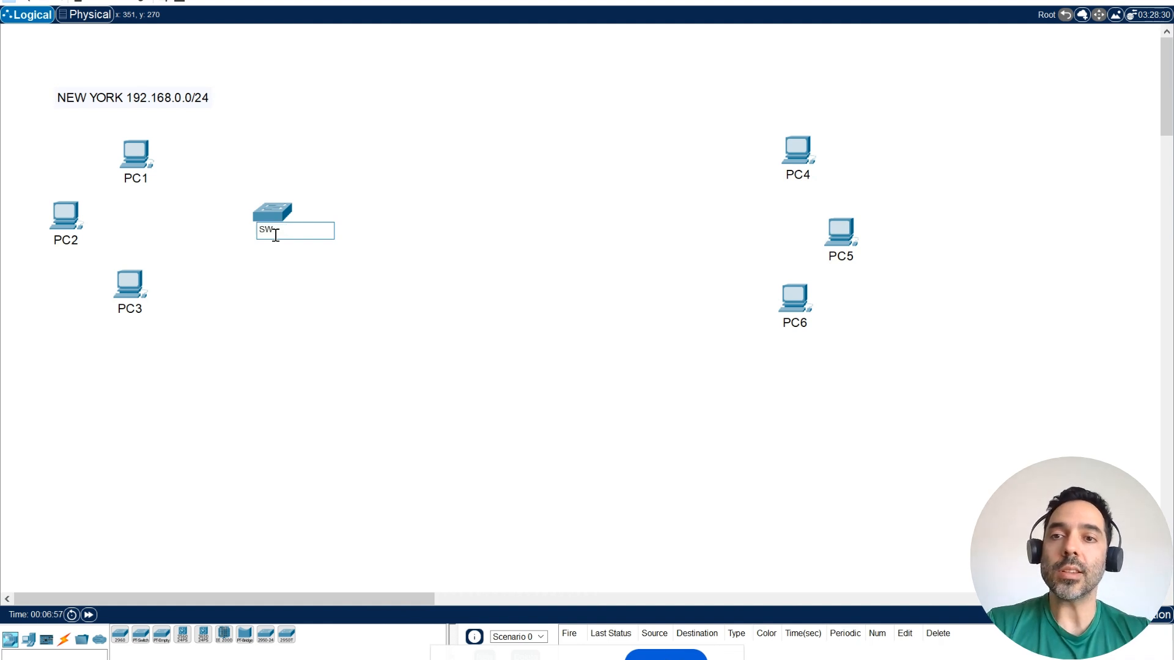
type("1")
key("Return")
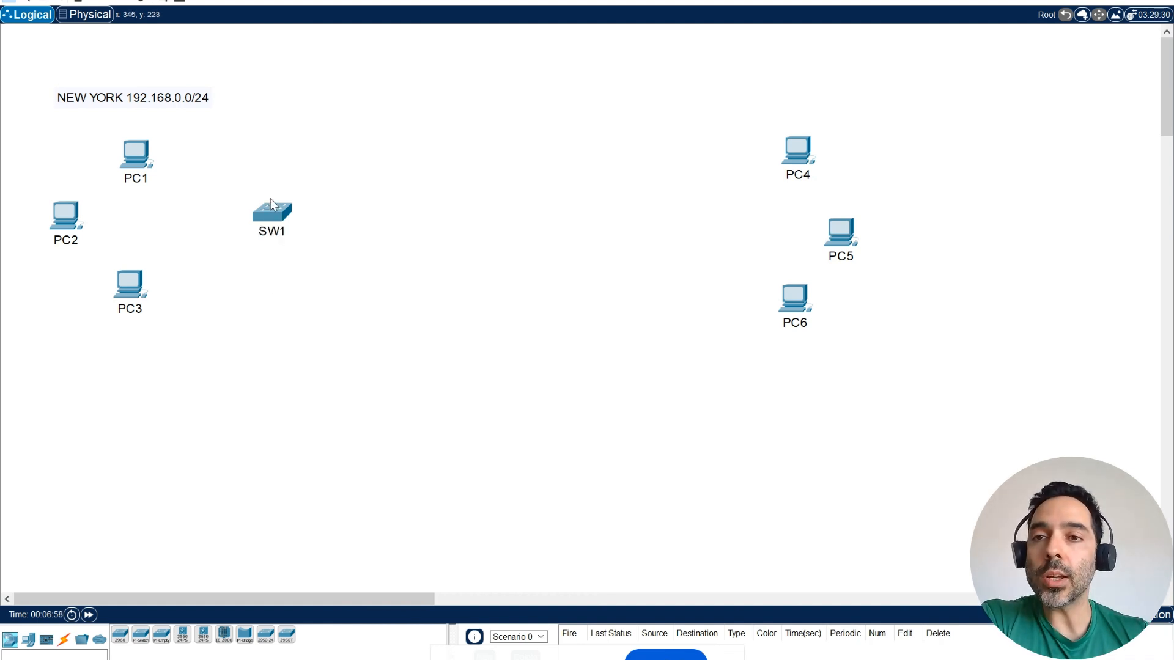
left_click_drag(276, 214, 224, 216)
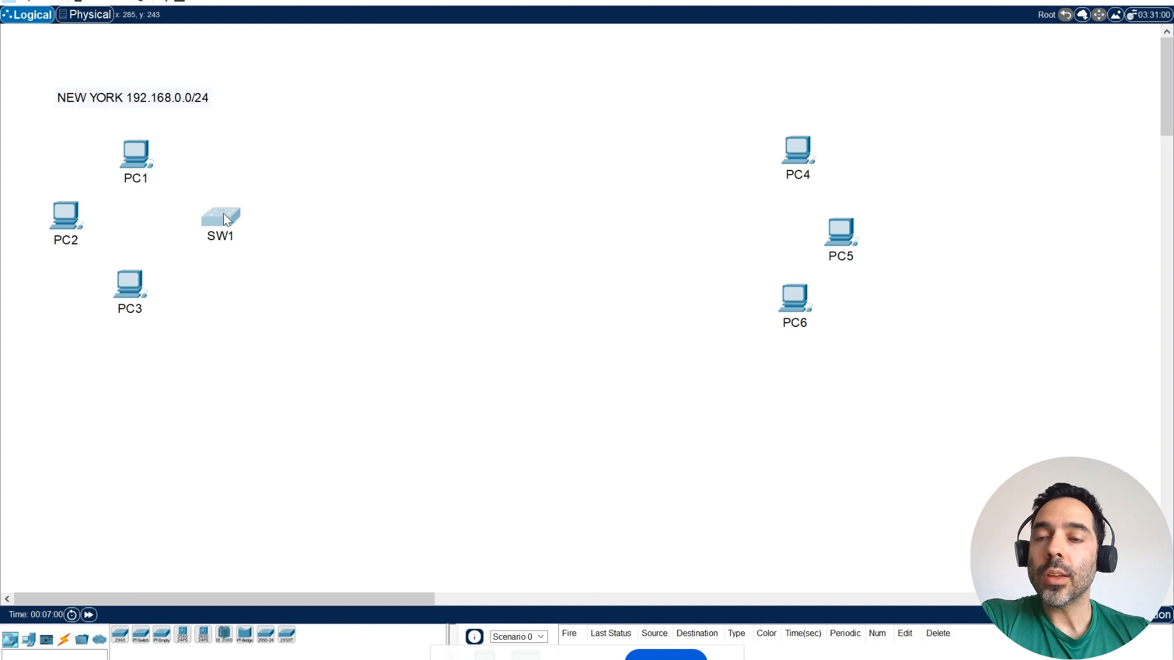
Connect PC1's FastEthernet0 to SW1's FastEthernet0/1 with a copper straight-through cable
left_click(65, 639)
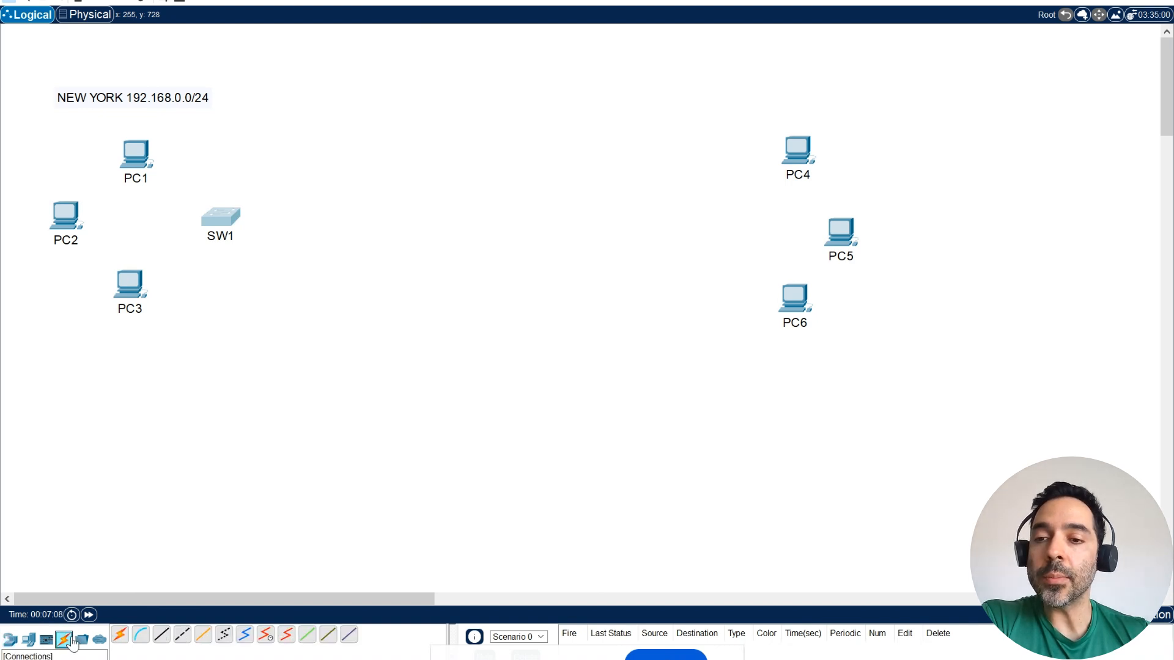
left_click(162, 636)
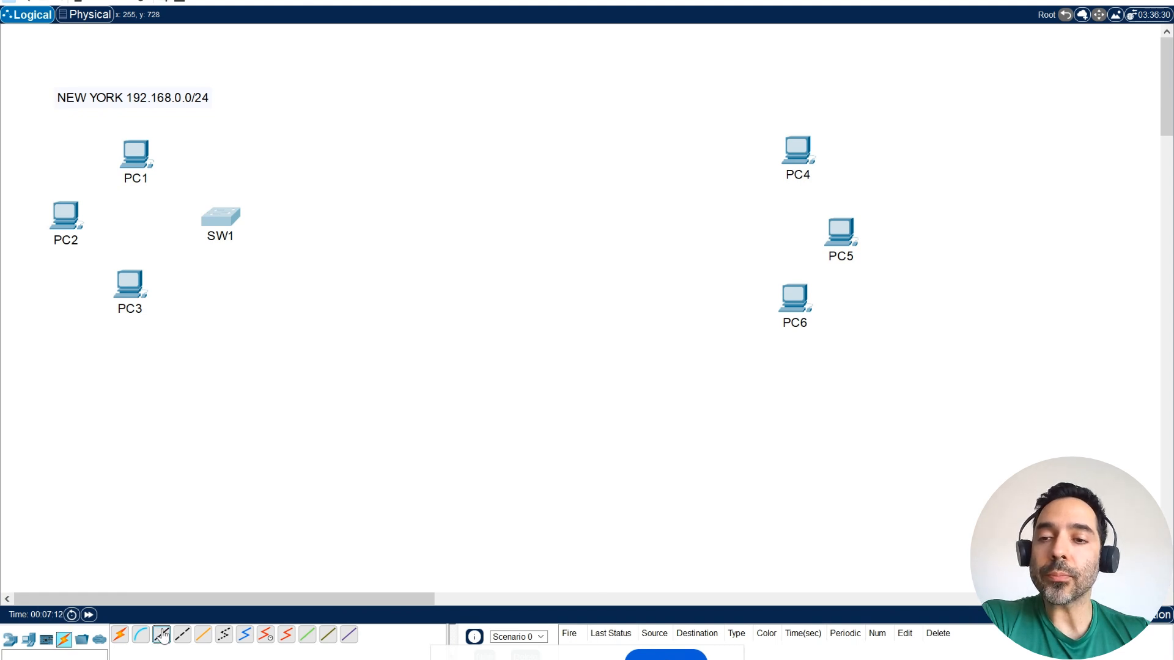
left_click(137, 152)
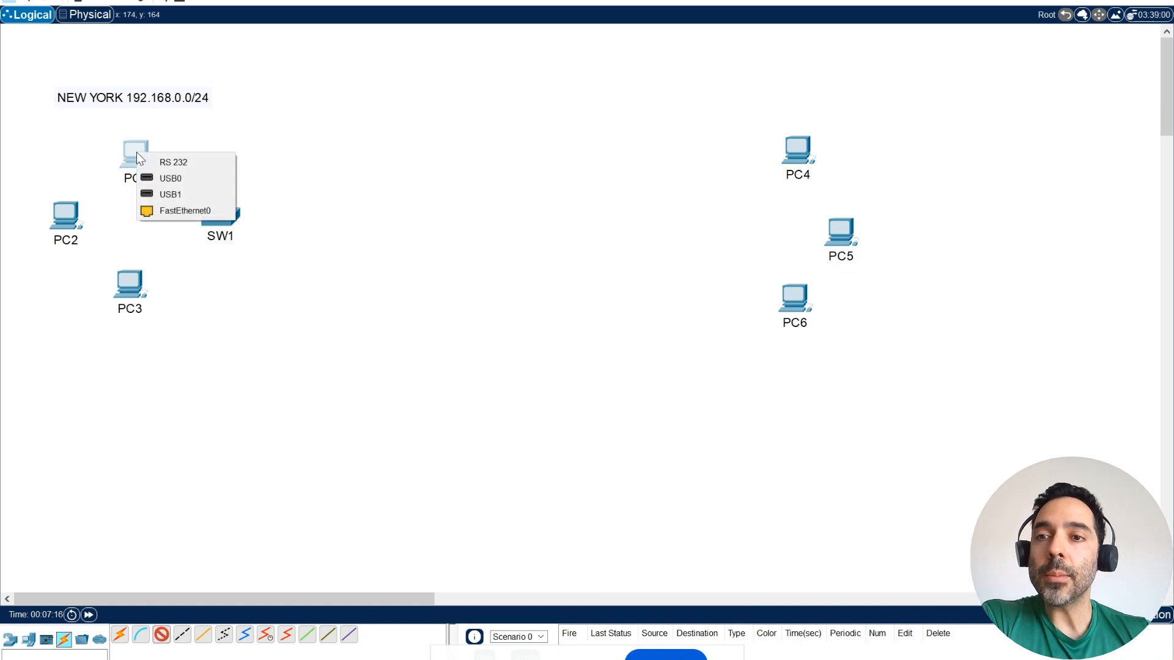
left_click(183, 211)
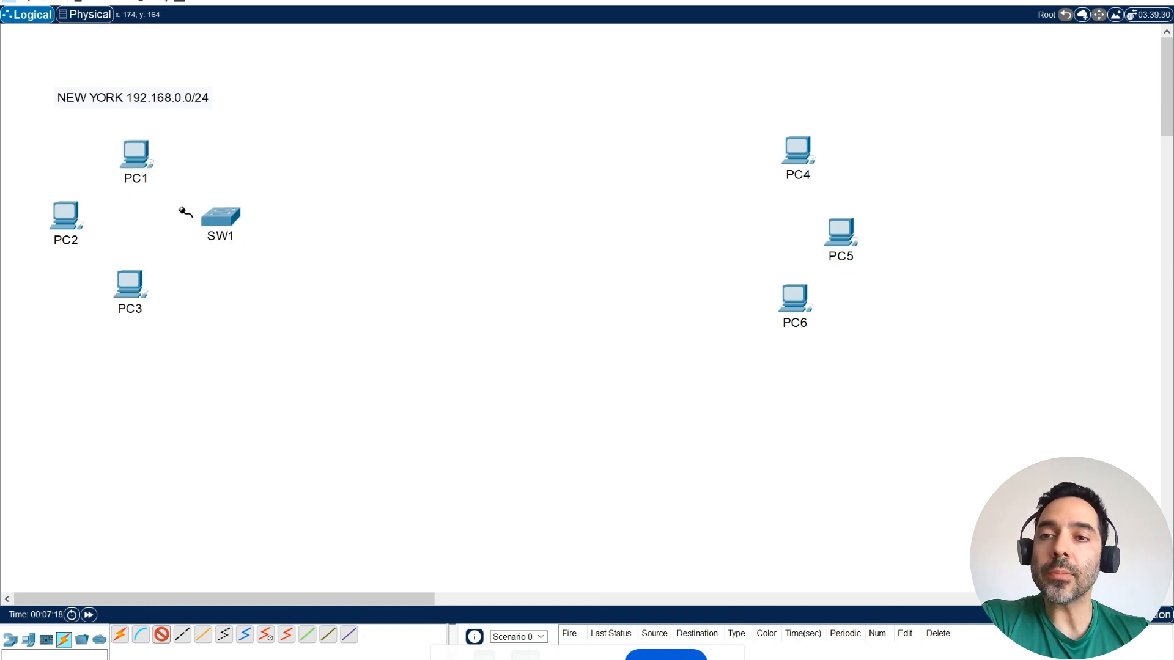
left_click(221, 219)
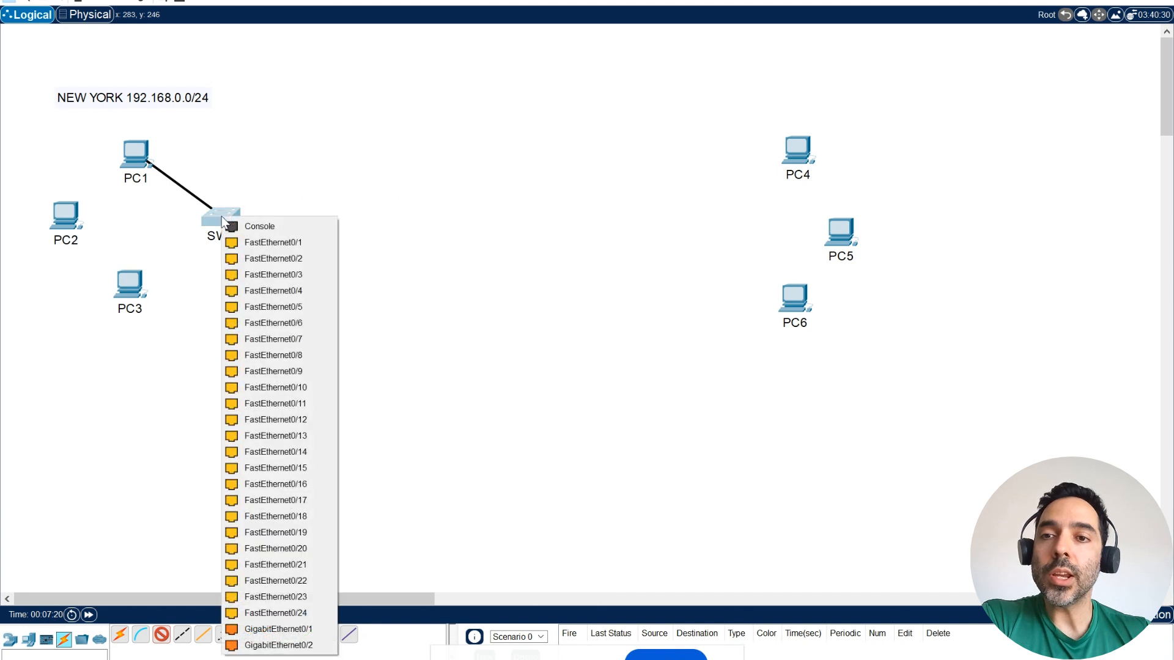
left_click(272, 243)
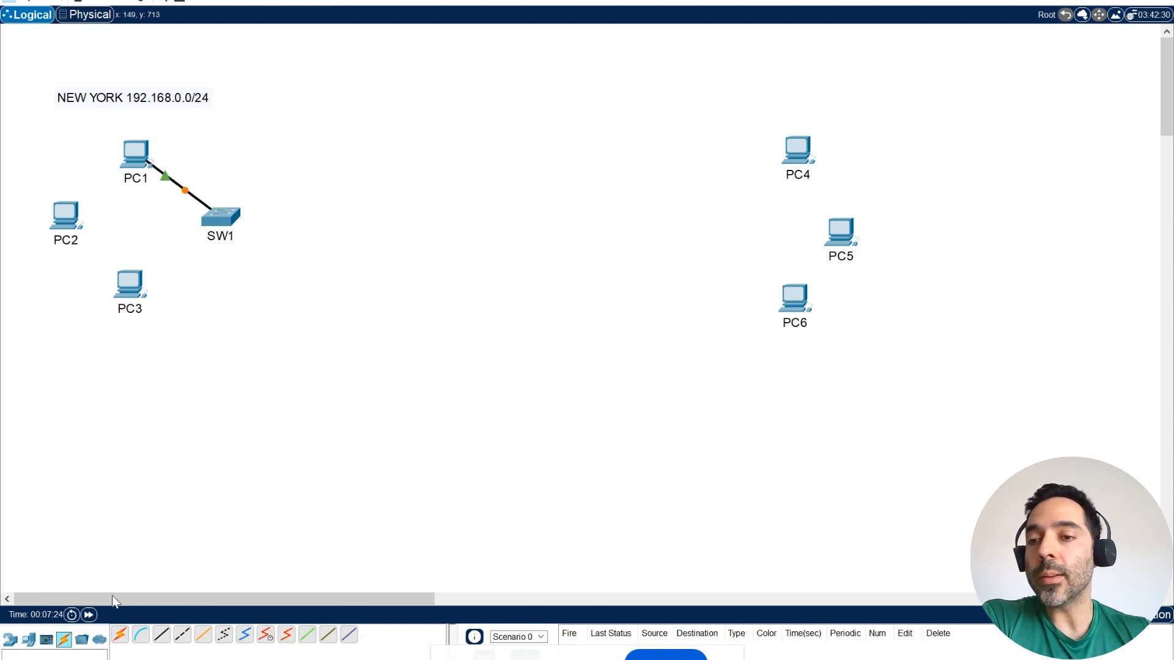
Connect PC2's FastEthernet0 to SW1's FastEthernet0/2 with a copper straight-through cable
left_click(163, 637)
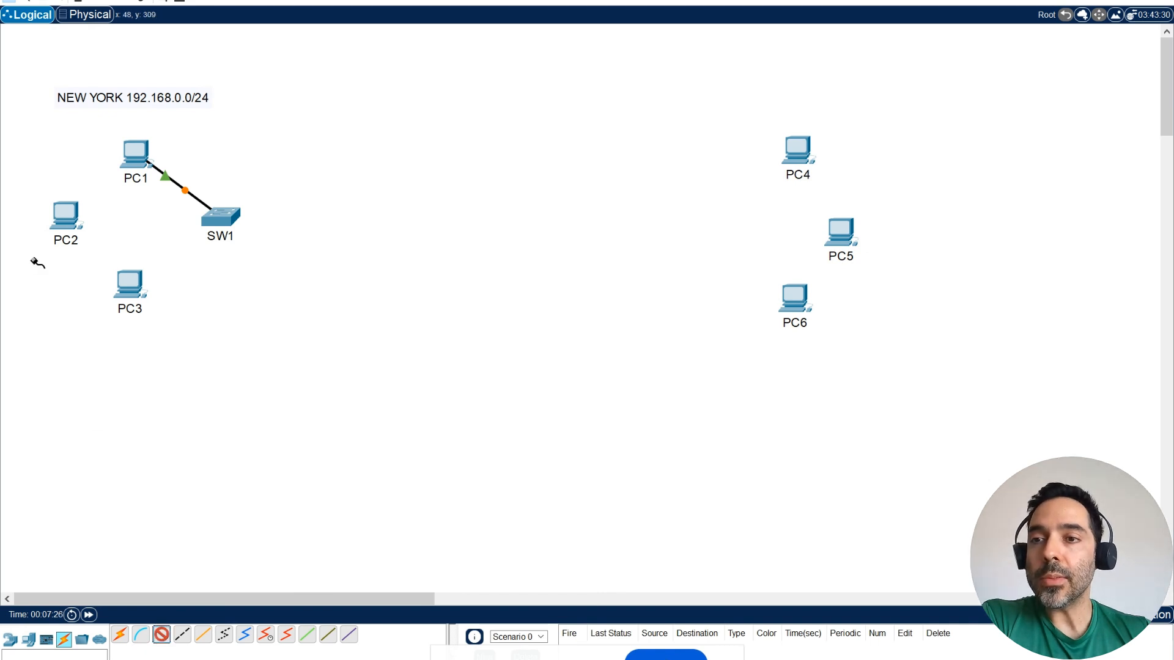
left_click(68, 216)
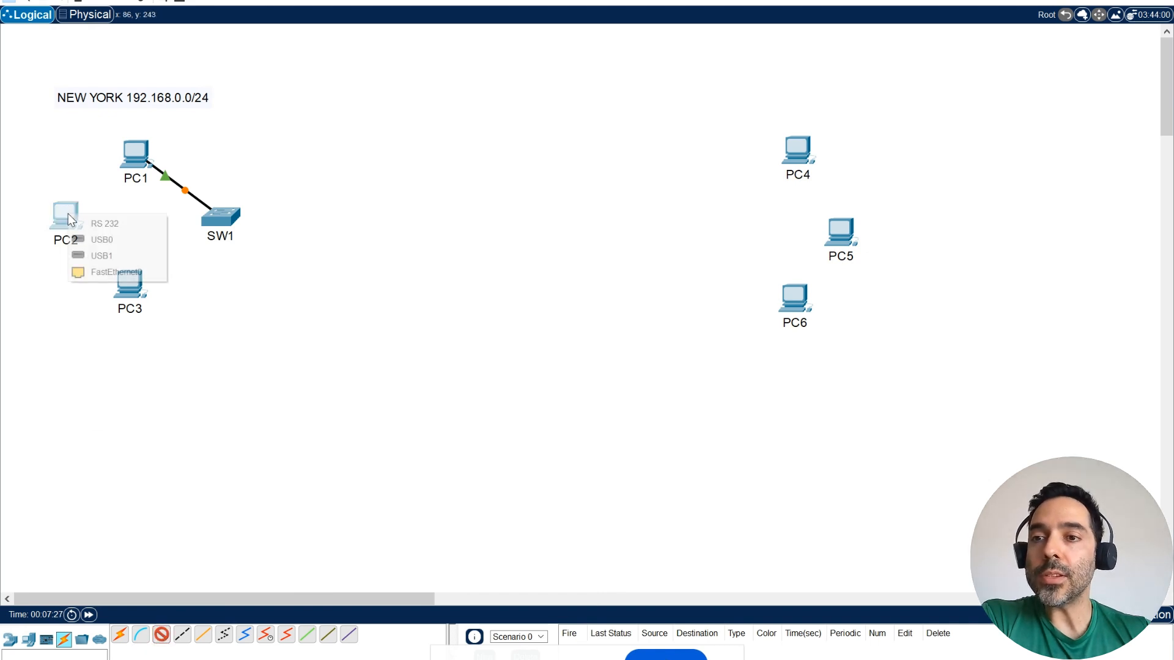
left_click(113, 272)
left_click(226, 220)
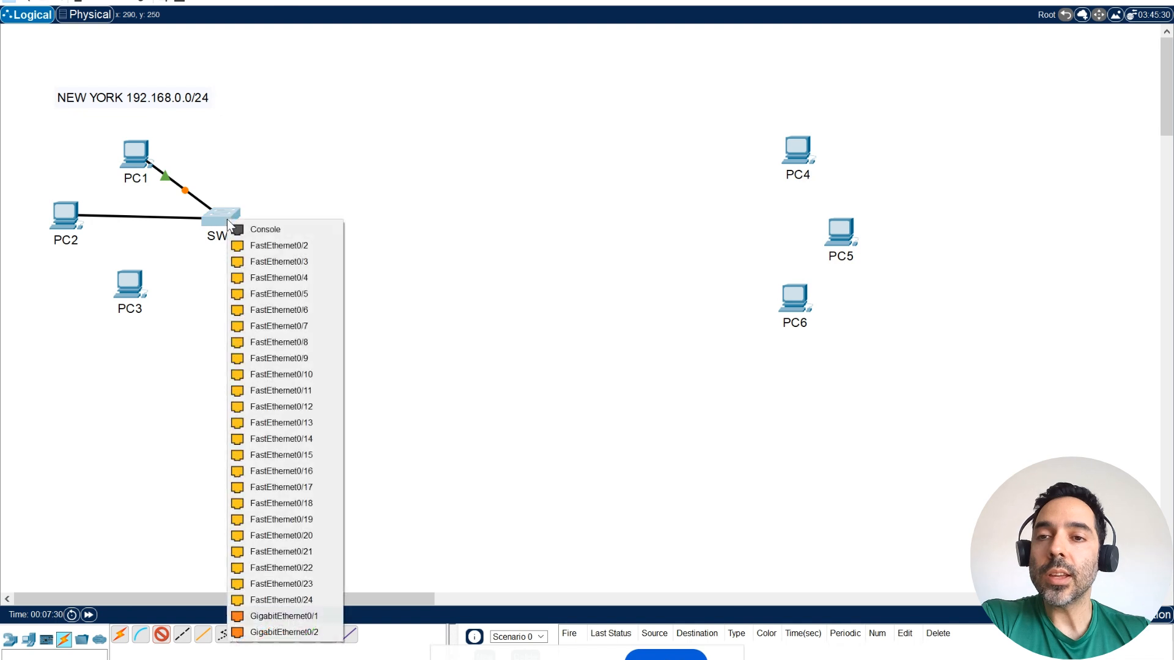
left_click(252, 244)
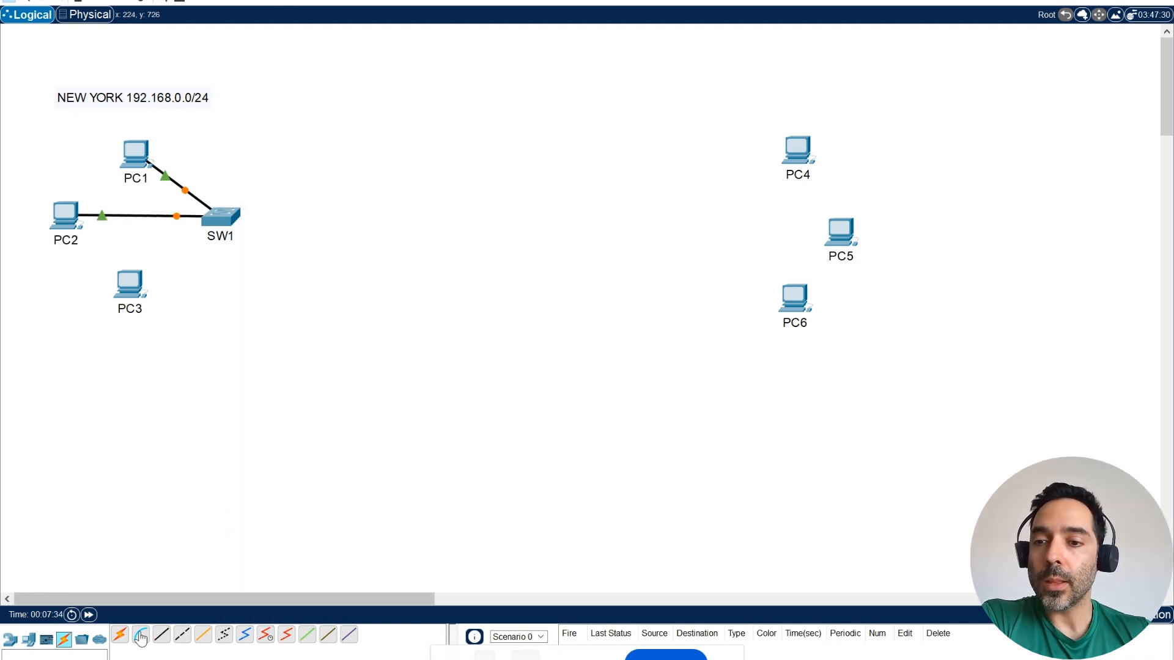
Connect PC3's FastEthernet0 to SW1's FastEthernet0/3 with a copper straight-through cable
left_click(162, 634)
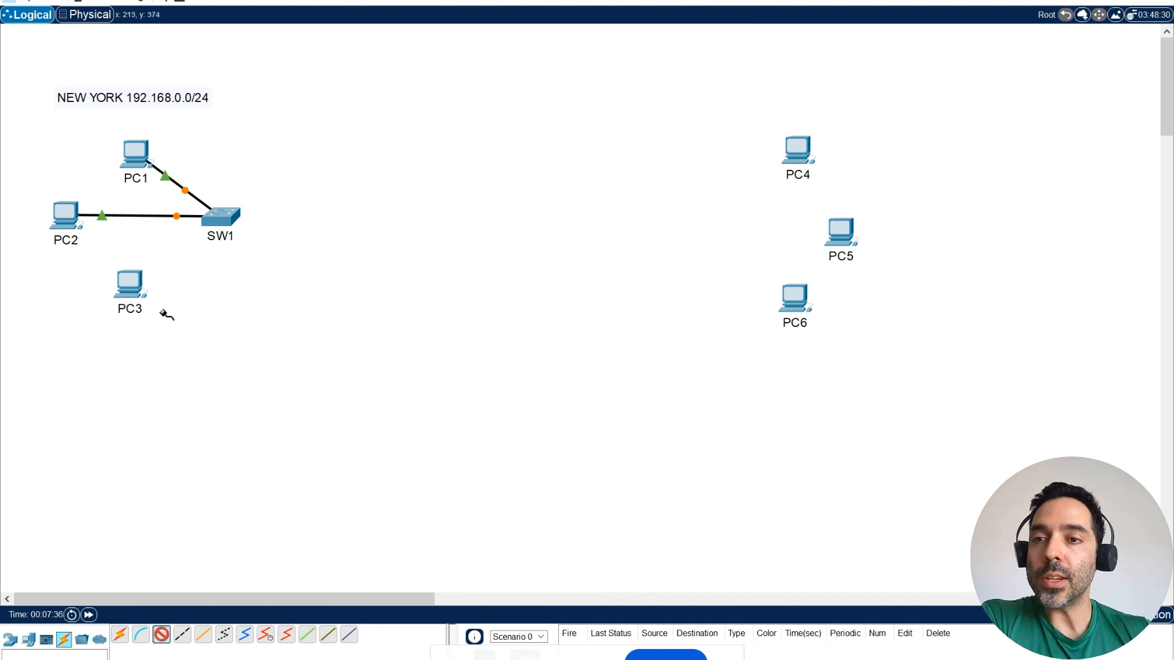
left_click(133, 287)
left_click(169, 339)
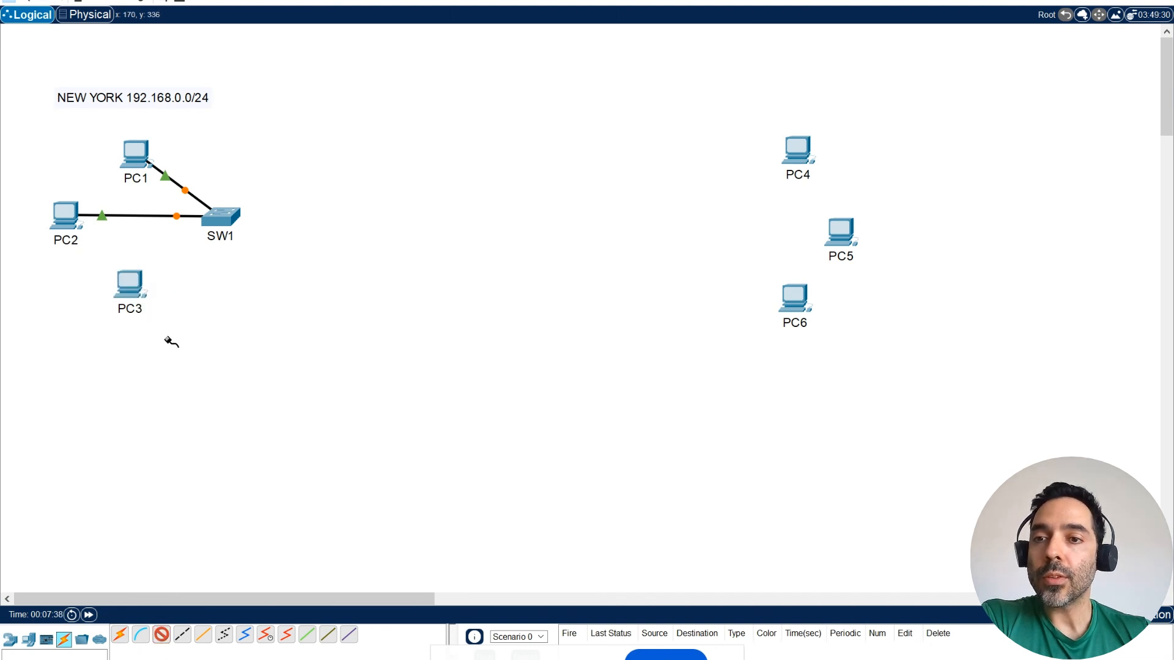
left_click(227, 217)
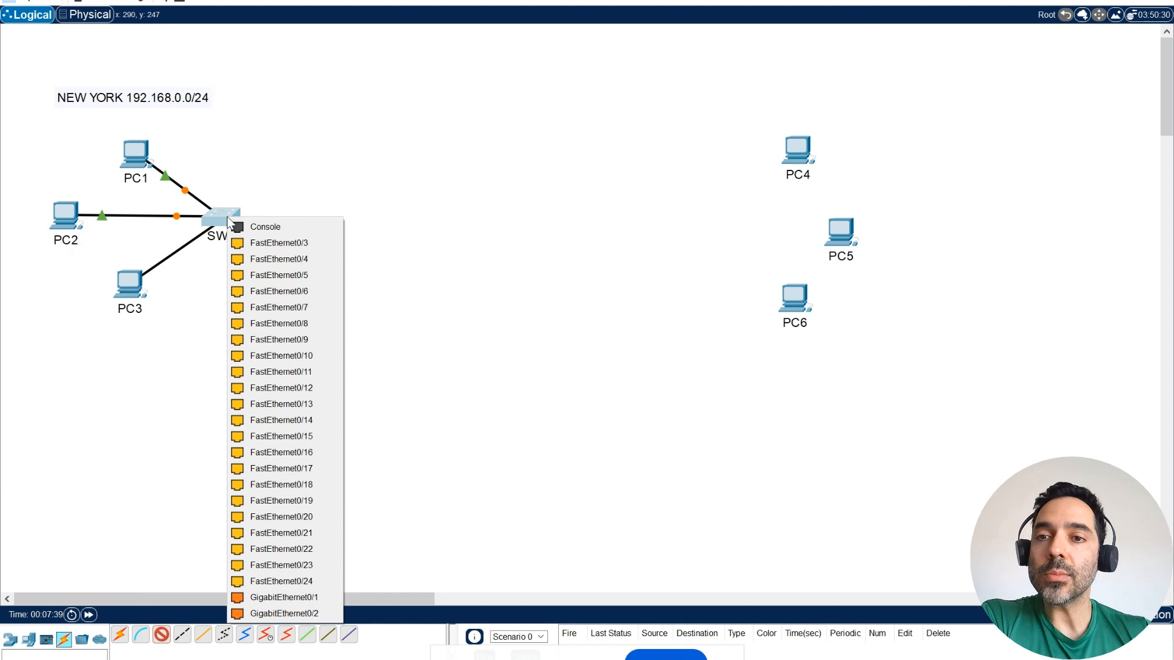
left_click(254, 240)
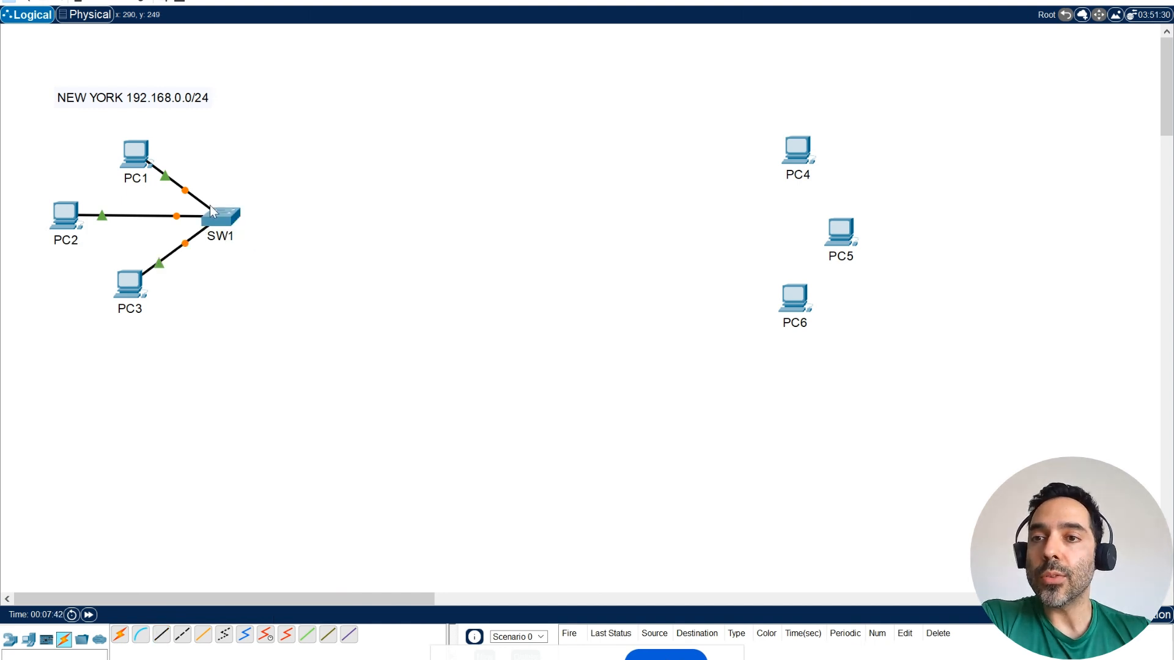
Move PC1 slightly up and give it the static IPv4 address 192.168.0.1 with subnet mask 255.255.255.0
left_click_drag(144, 156, 143, 150)
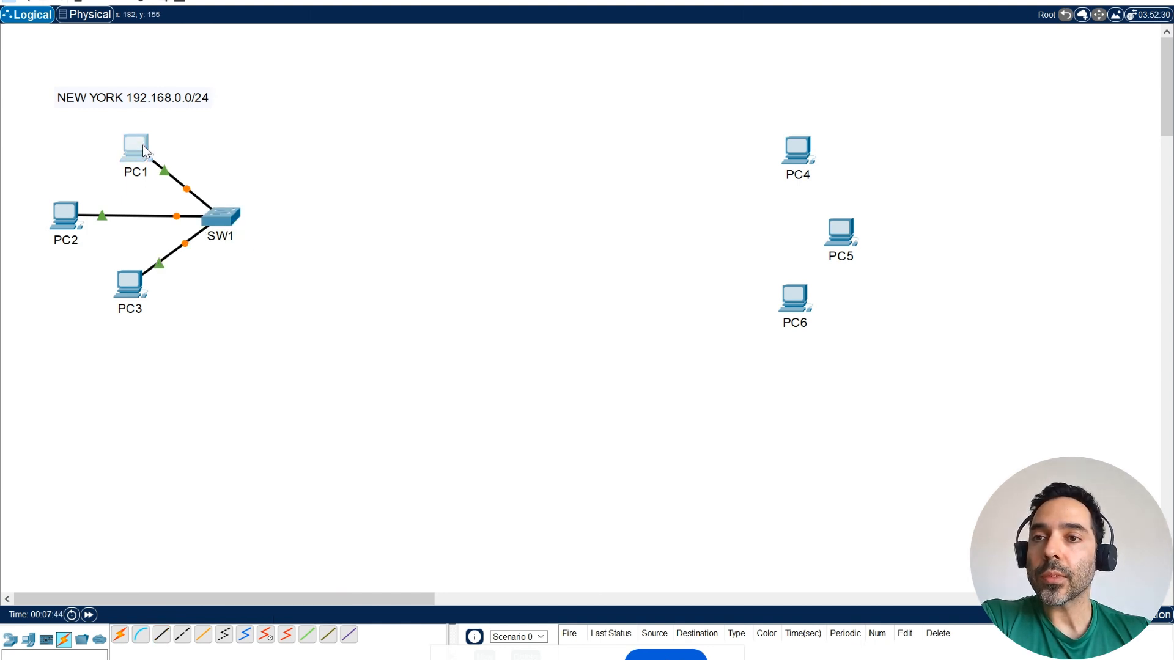
left_click(142, 147)
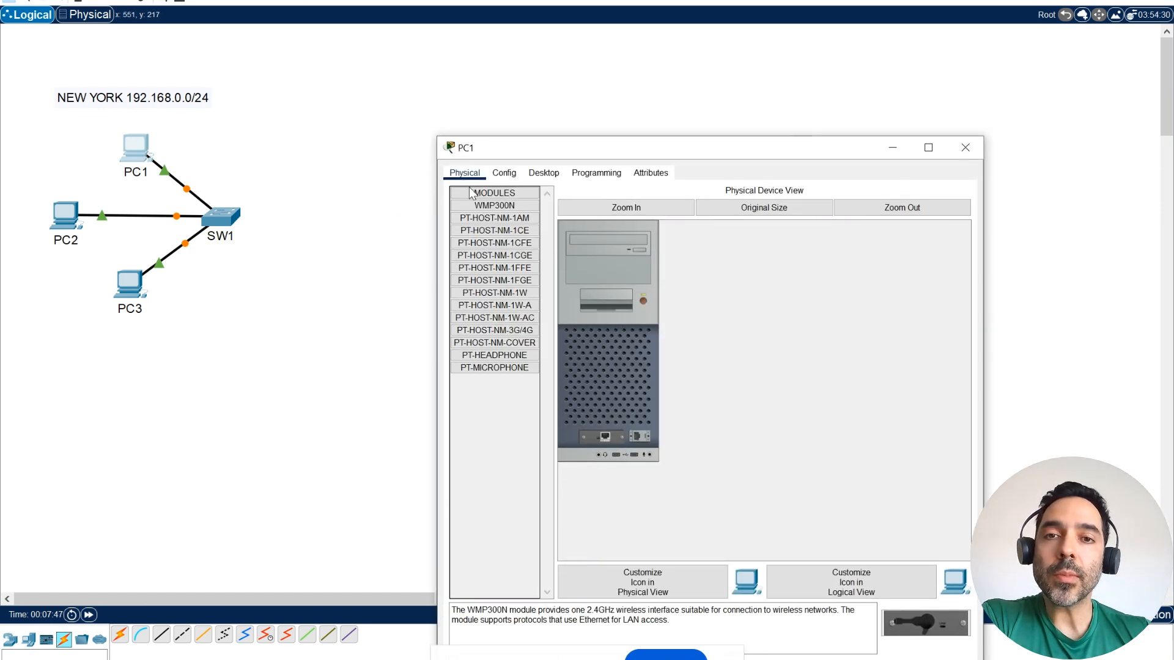
left_click(544, 175)
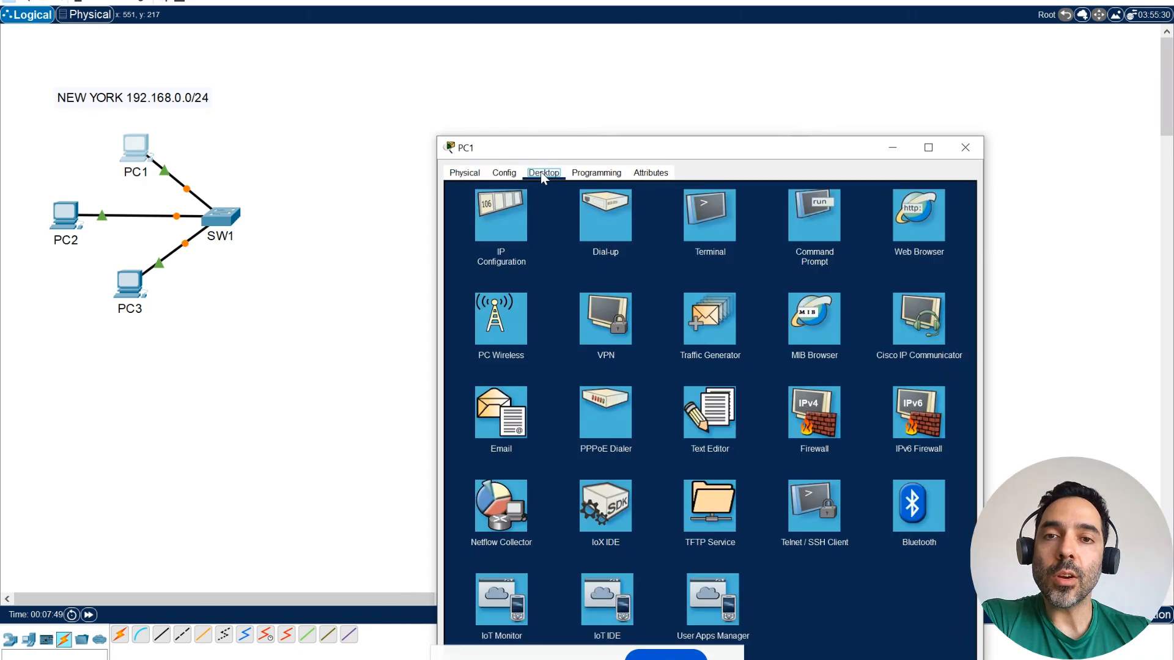
left_click(499, 226)
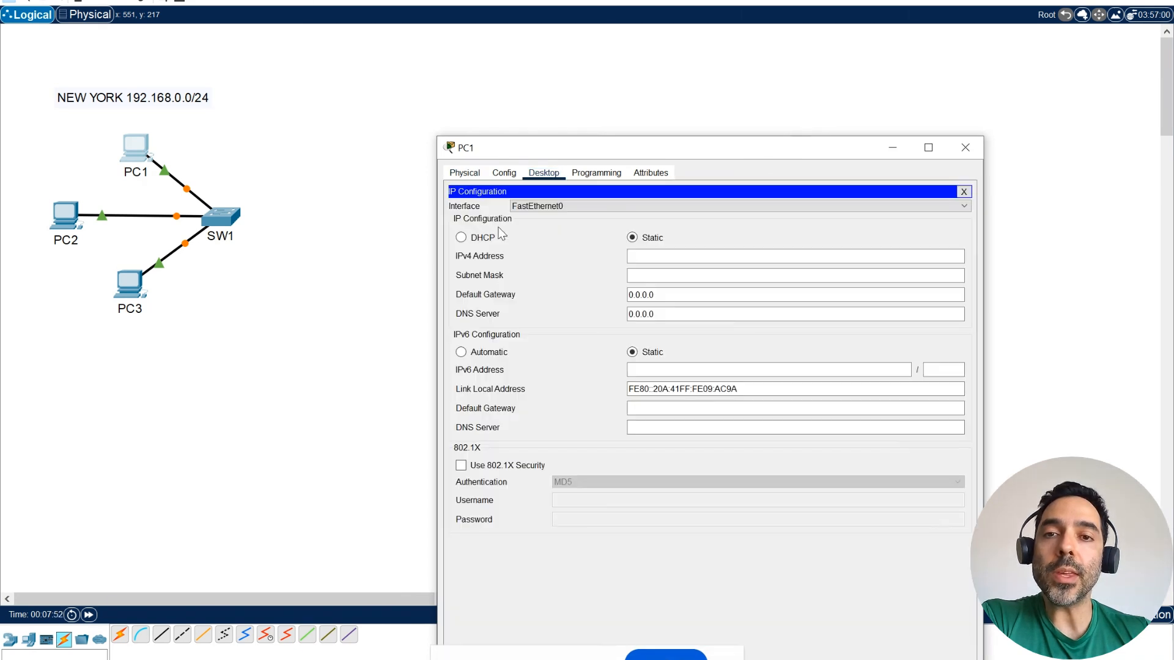
left_click(644, 255)
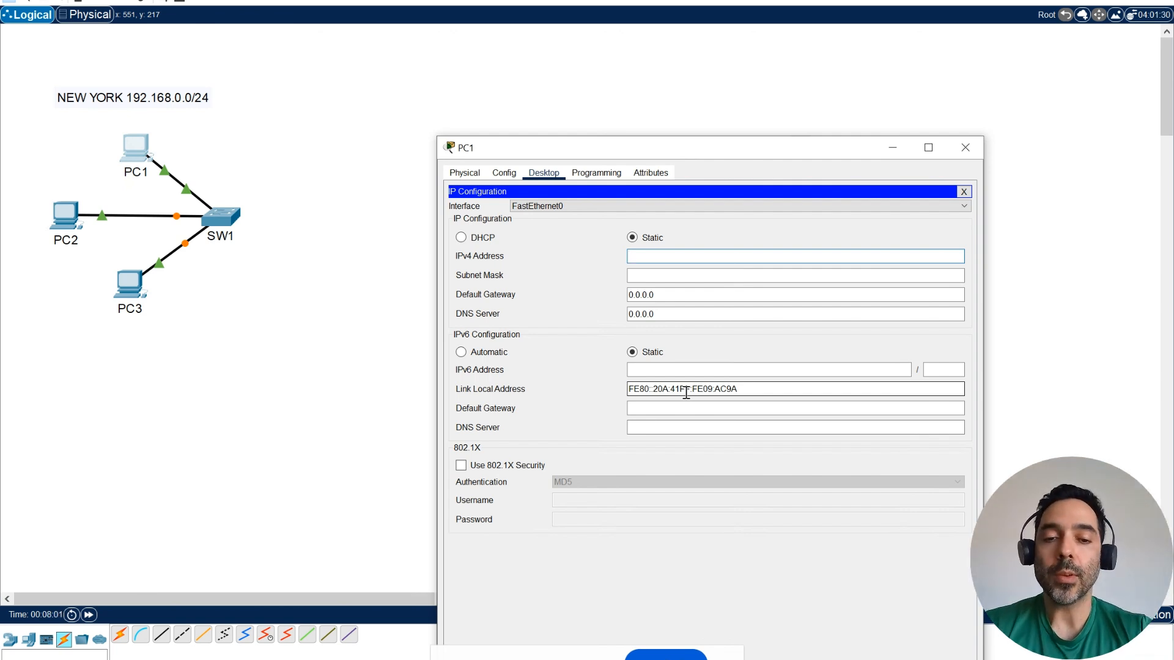
type("8.0.1")
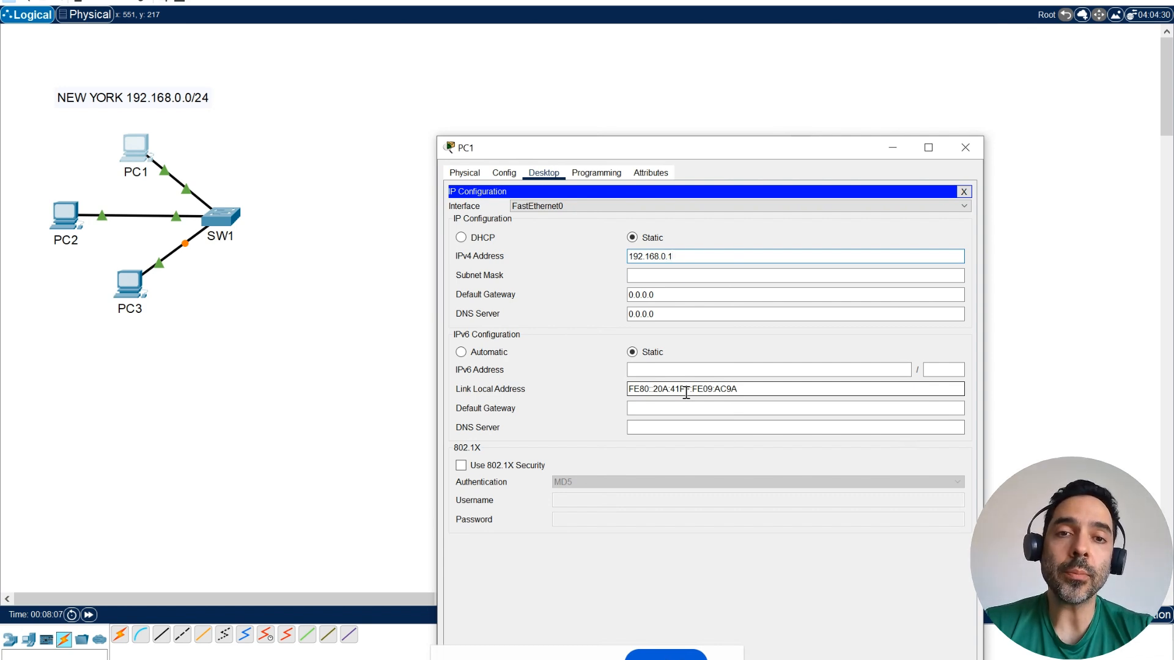
key("Tab")
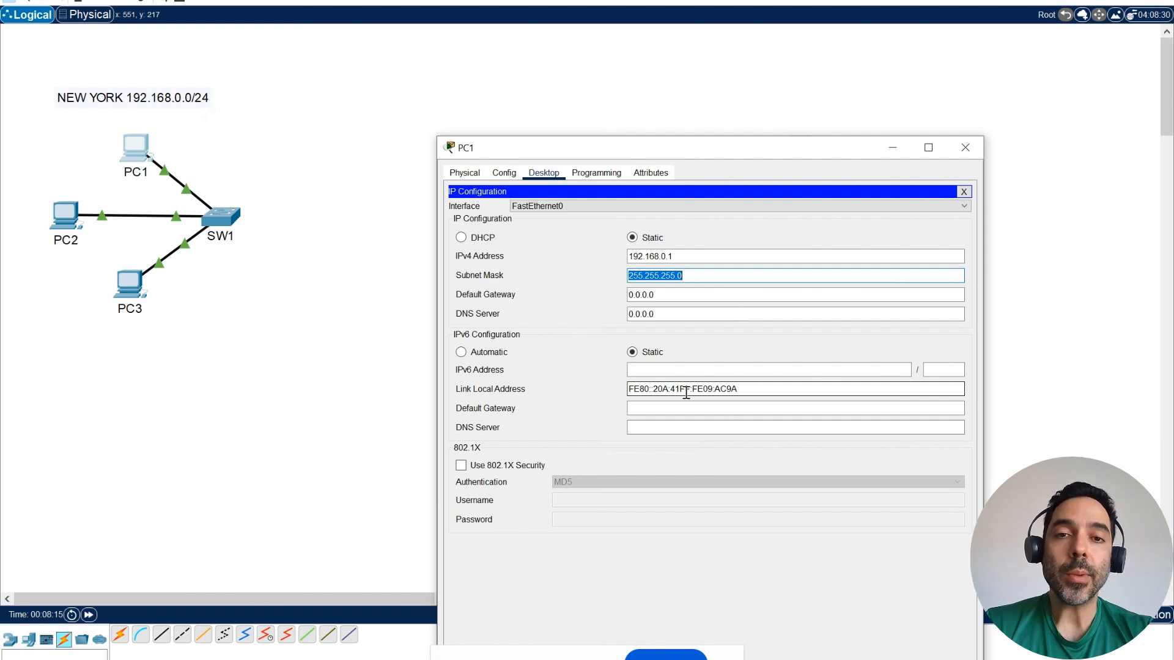
Set PC1's IPv4 default gateway to 192.168.0.254
key("Tab")
type("192")
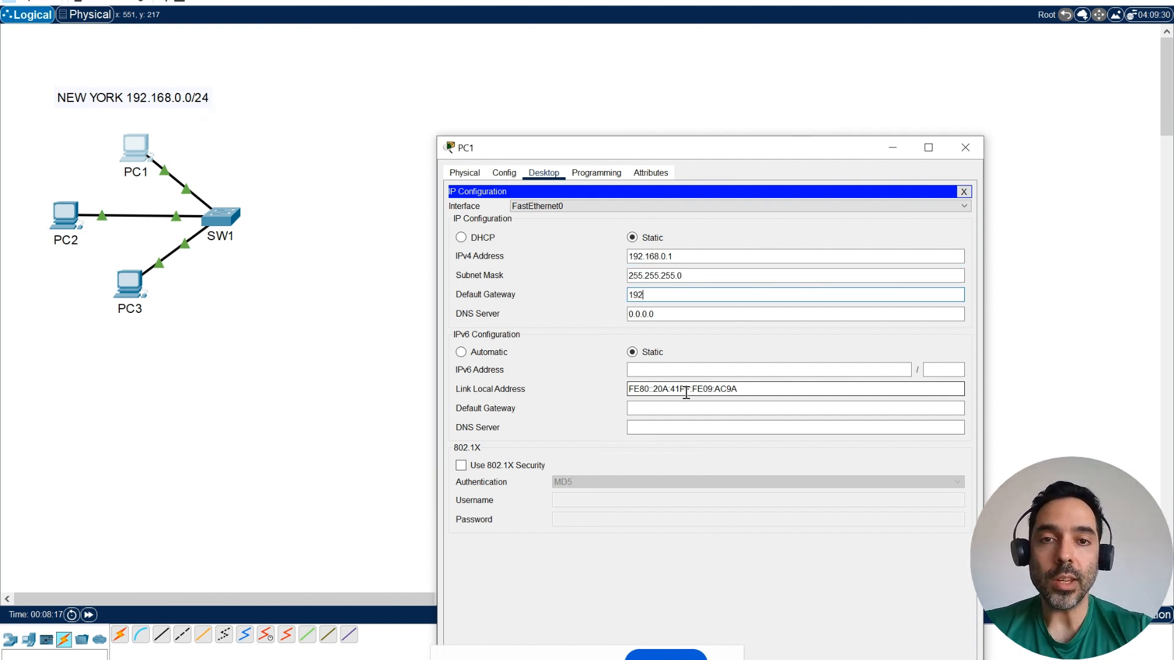
type(".168")
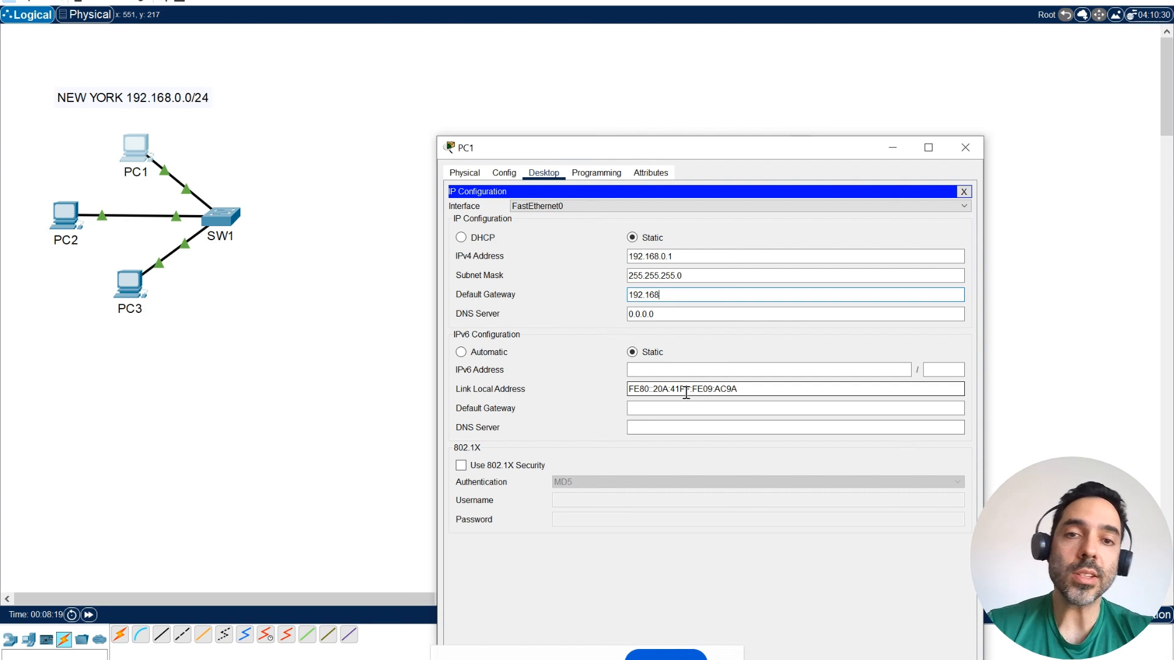
type(".0.254")
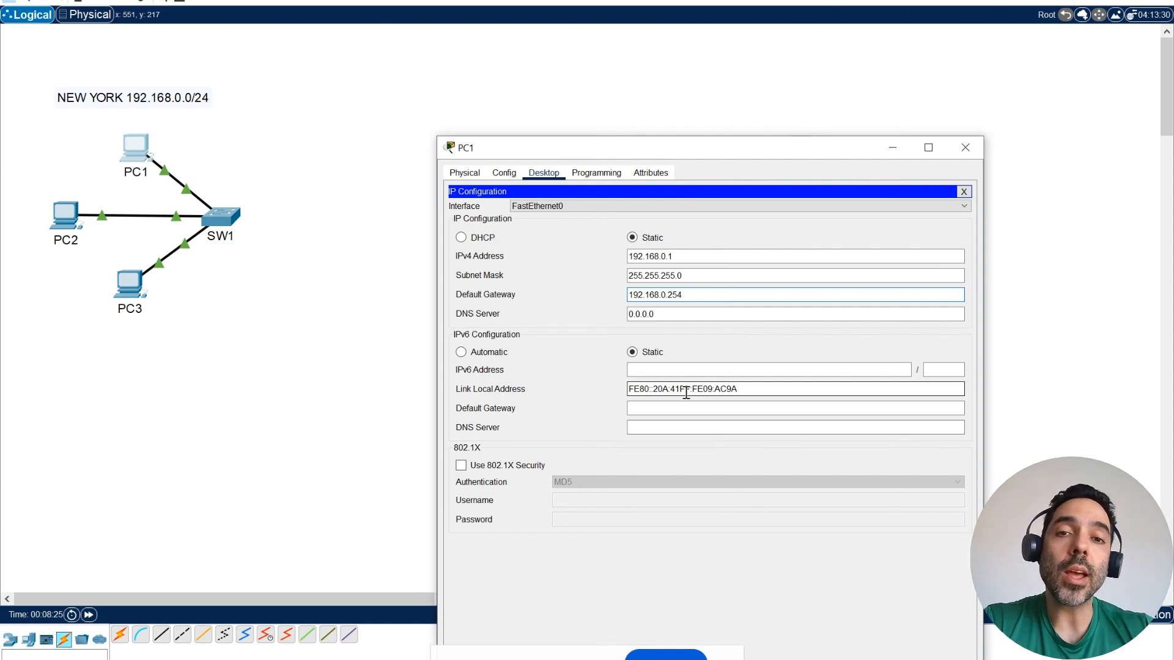
key("Tab")
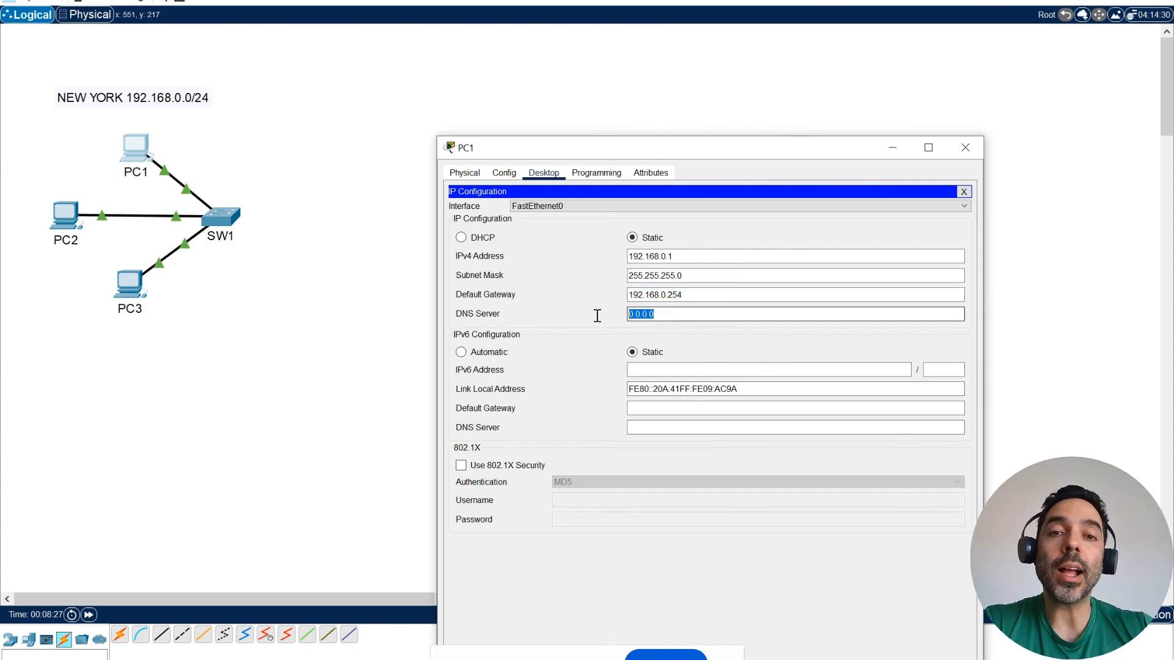
left_click(715, 295)
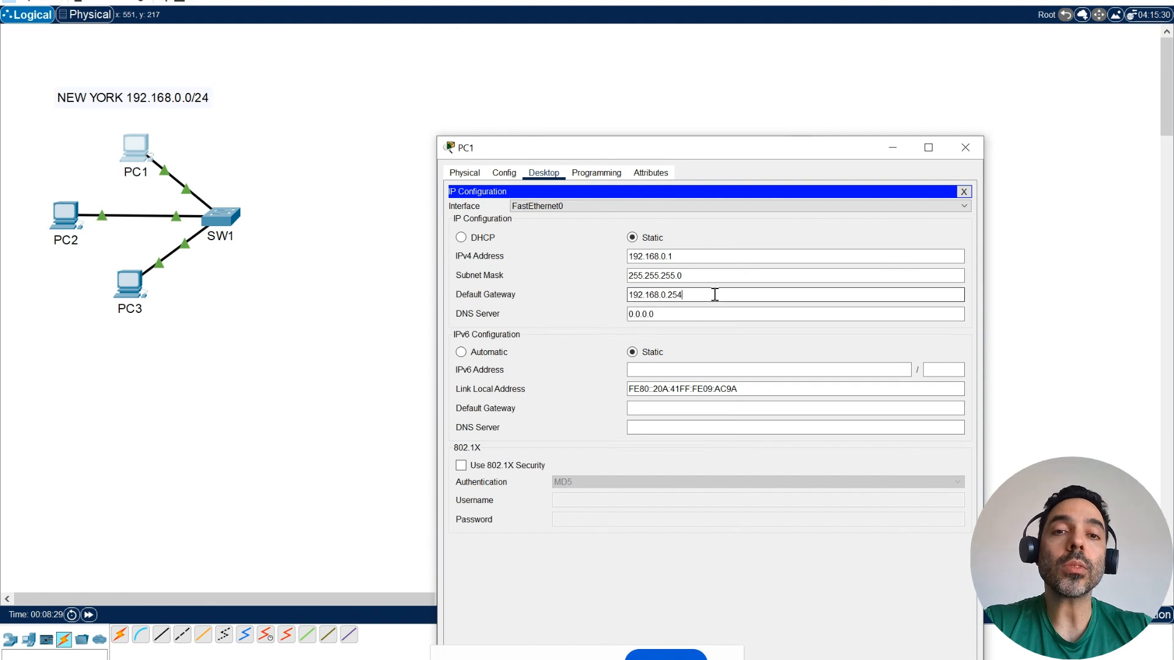
Set PC1's IPv4 DNS server to 8.8.8.8 and close its configuration window
key("Tab")
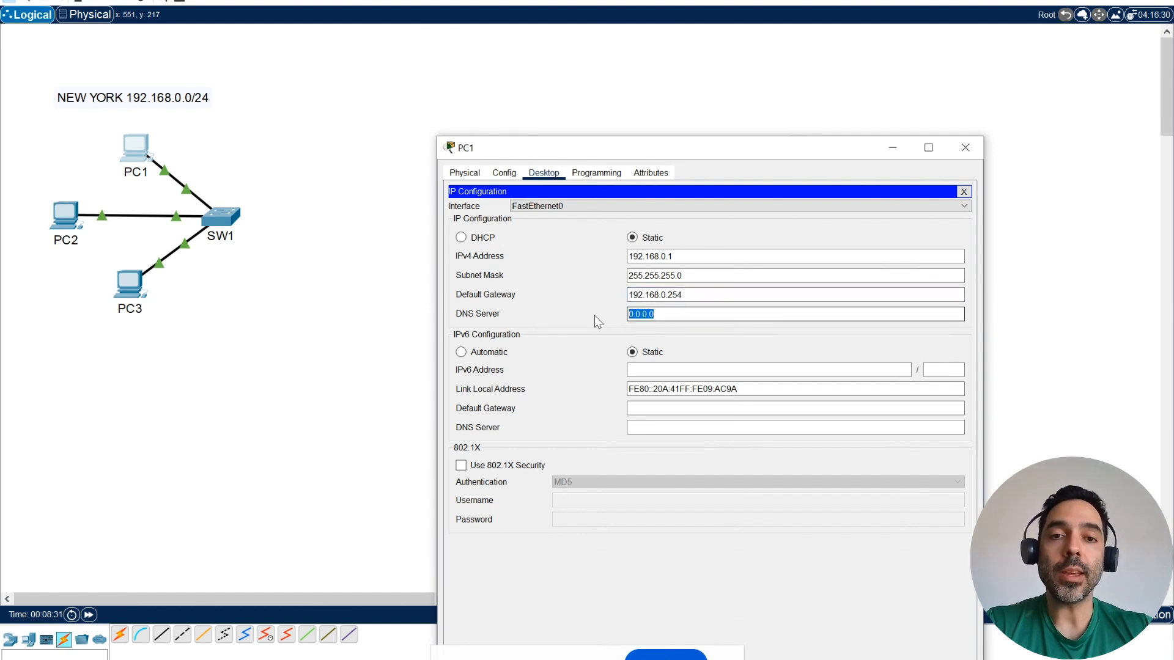
type("8.8.8.8")
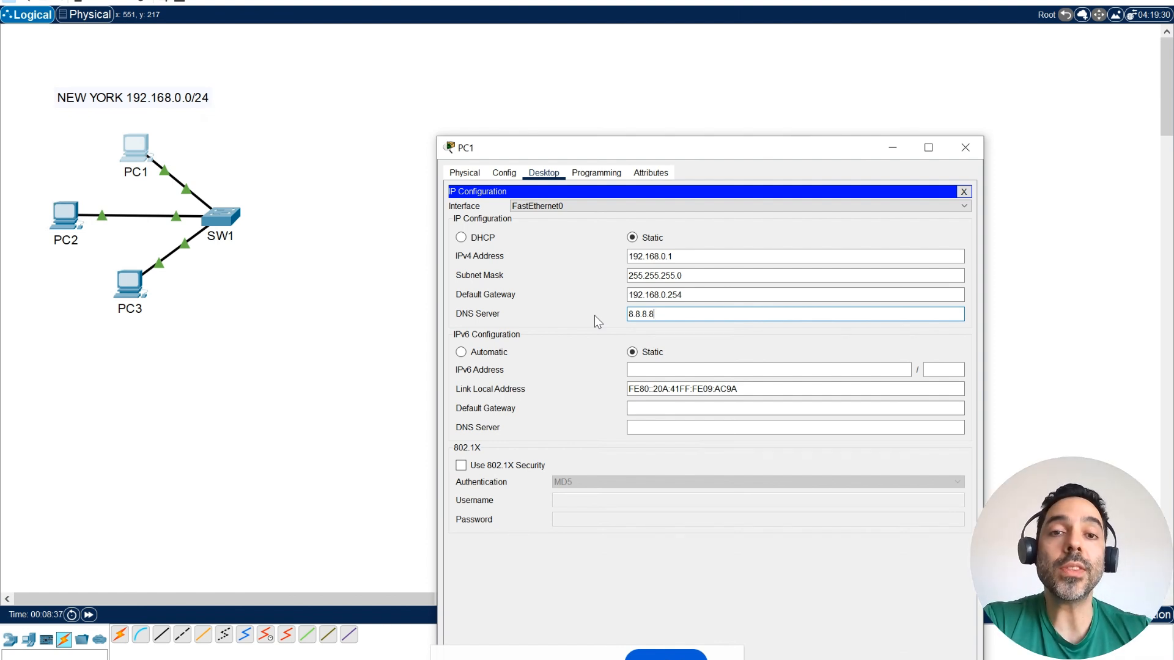
left_click_drag(669, 314, 606, 318)
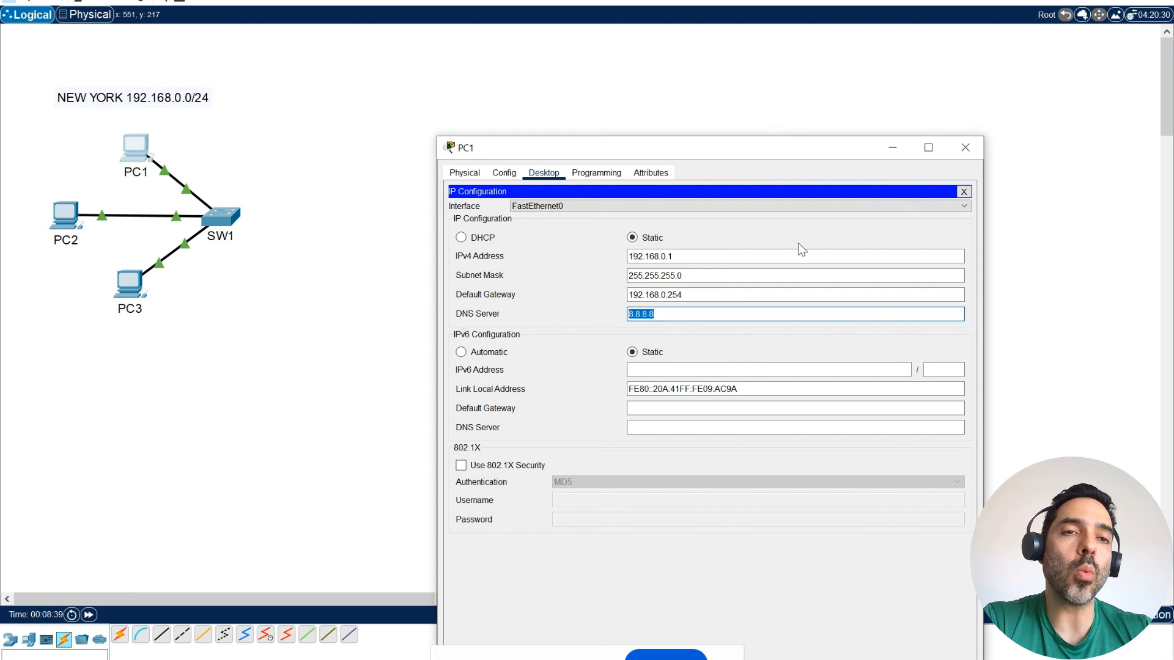
left_click(963, 192)
left_click(965, 147)
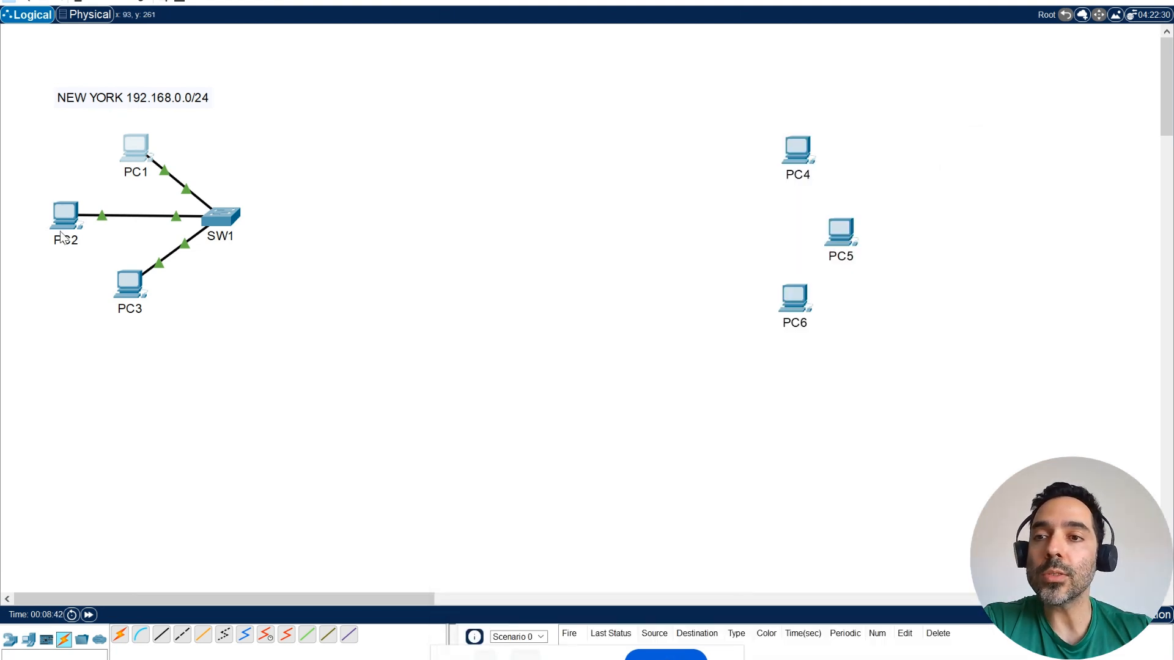
Give PC2 the static IPv4 address 192.168.0.2 with subnet mask 255.255.255.0
left_click(69, 221)
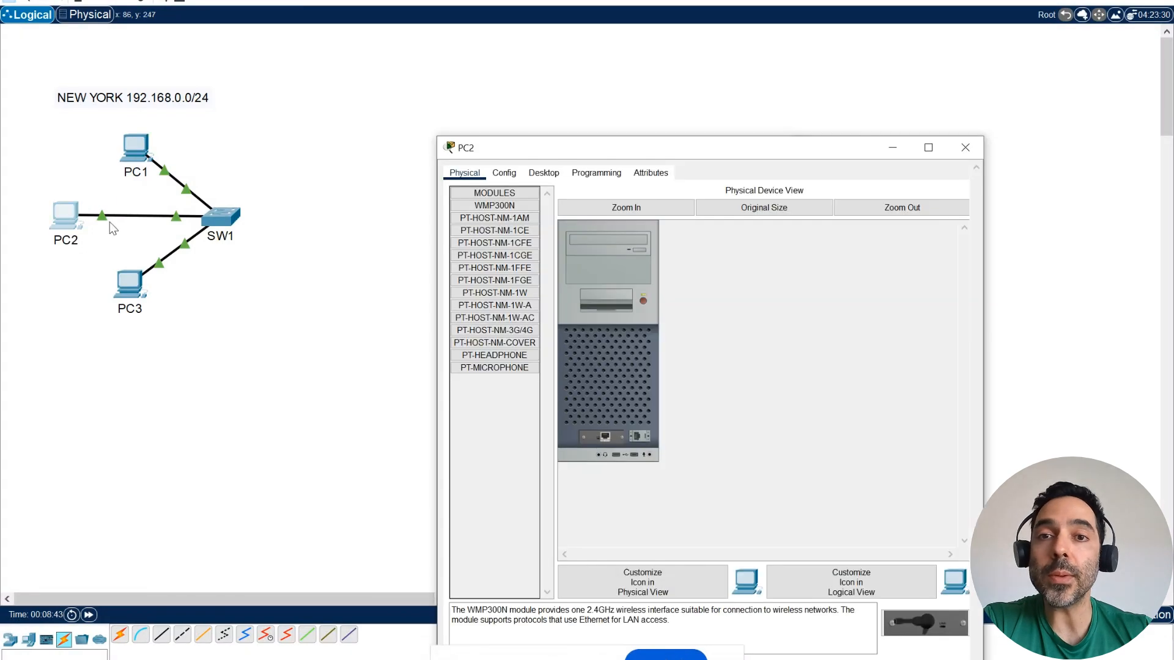
left_click(543, 173)
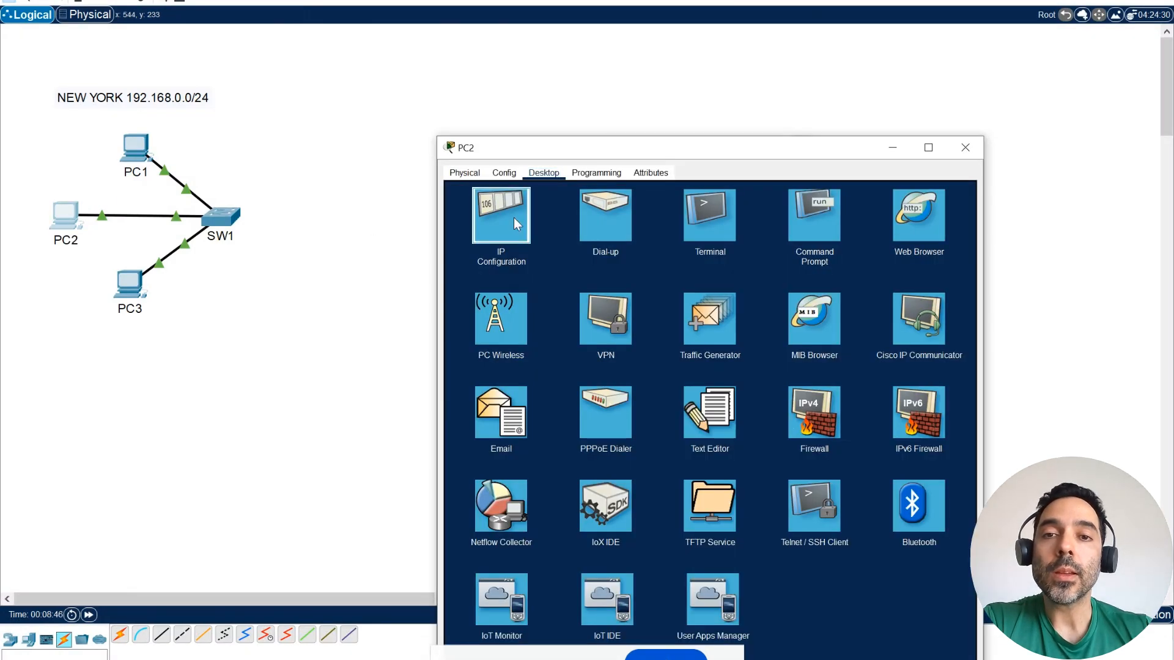
left_click(513, 218)
left_click(660, 257)
type("192.168.0.2")
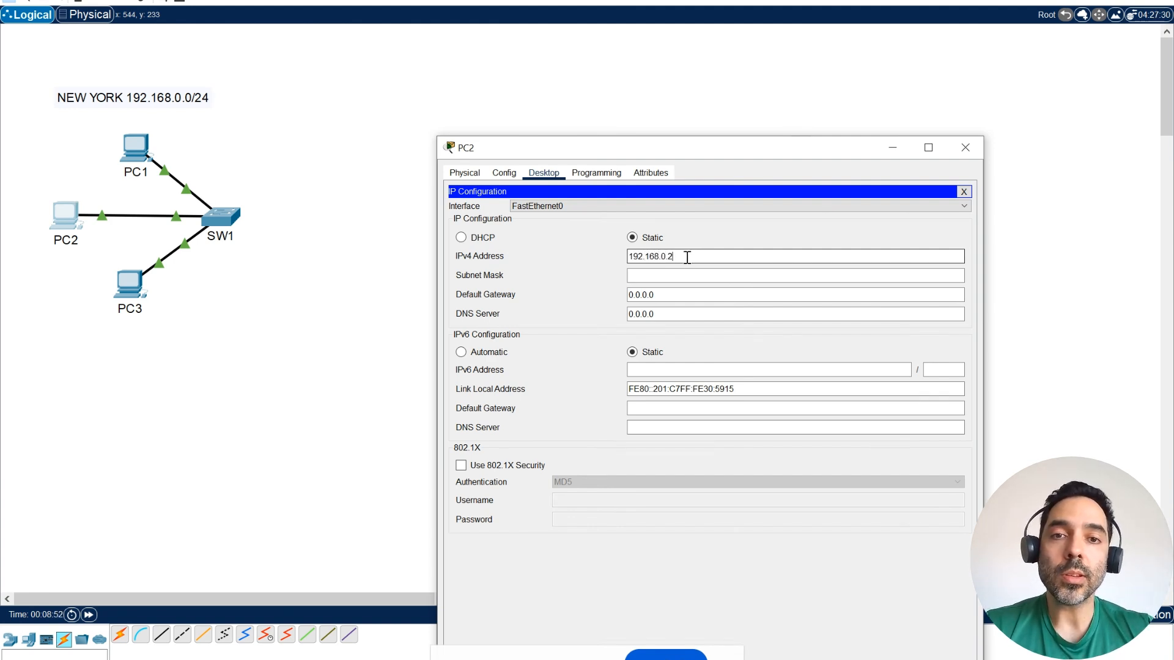
left_click_drag(690, 257, 592, 247)
key("ctrl+c")
key("Tab")
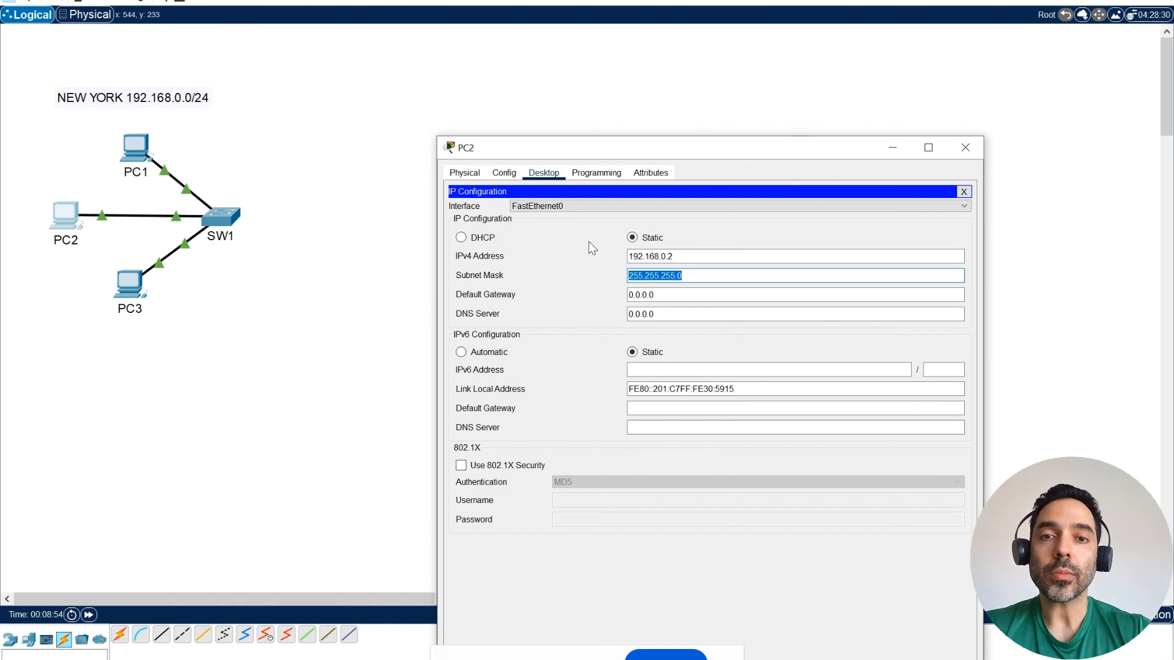
Set PC2's IPv4 default gateway to 192.168.0.254 and DNS server to 8.8.8.8, closing its configuration window
key("Tab")
key("ctrl+v")
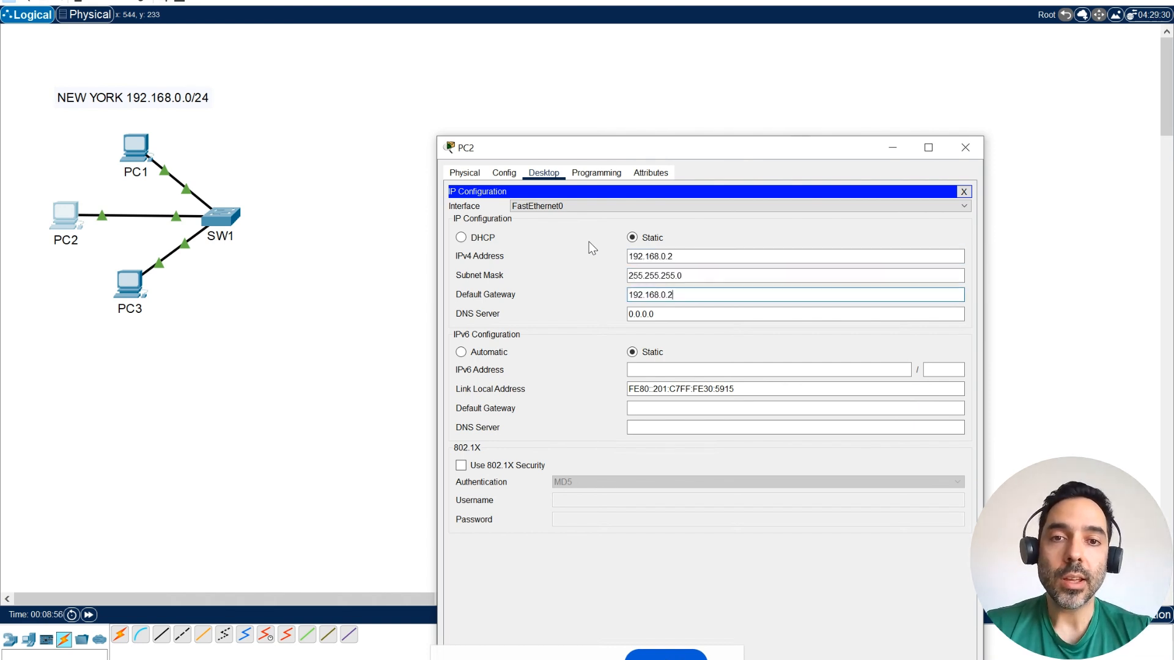
type("54")
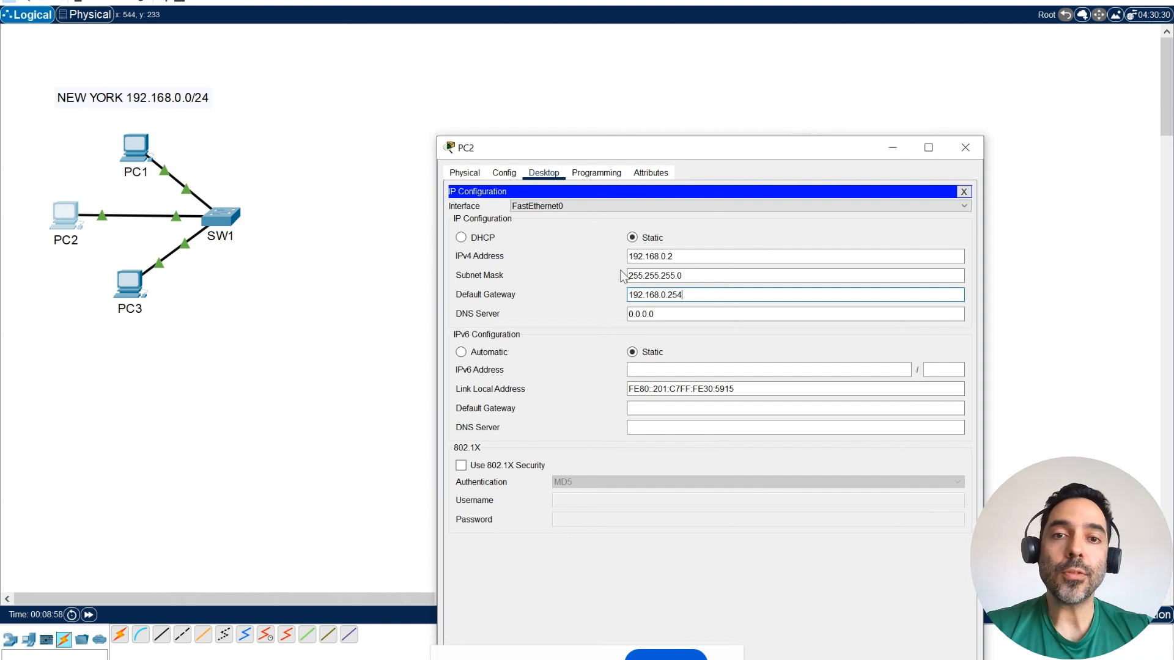
key("Tab")
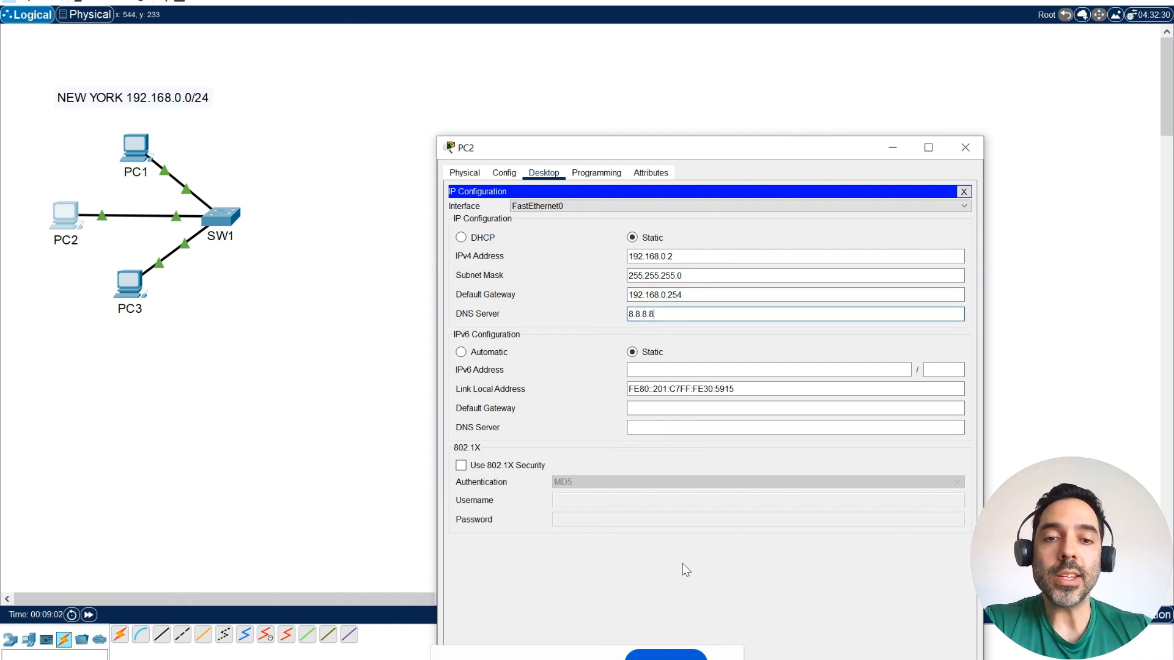
left_click(964, 192)
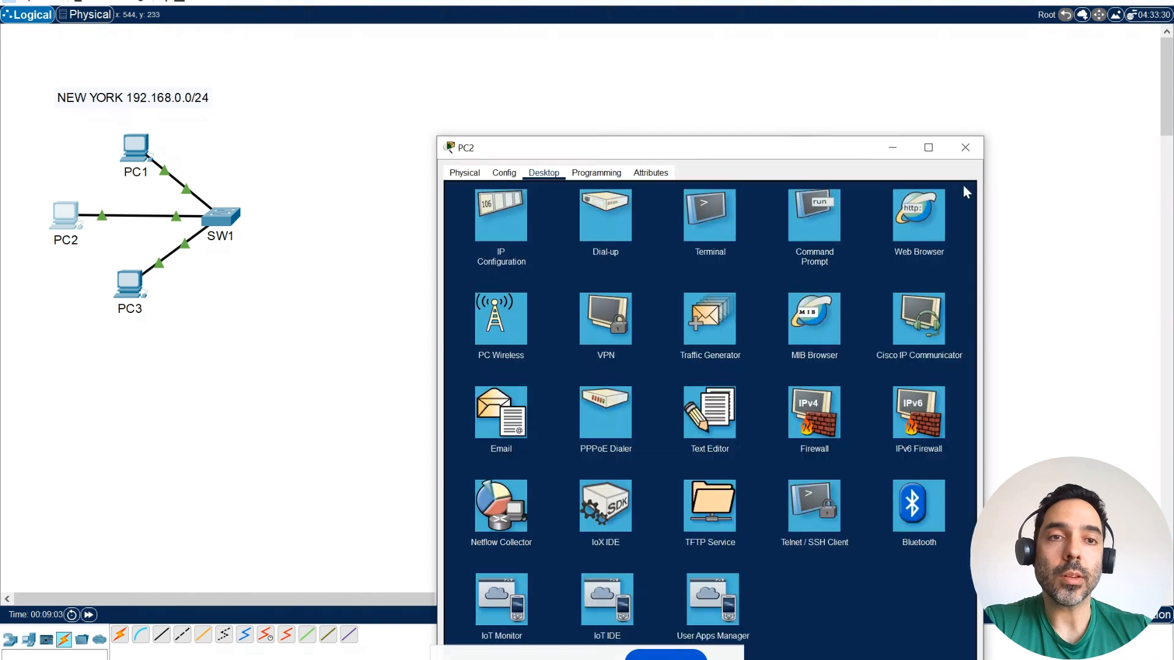
left_click(966, 148)
Give PC3 the static IPv4 address 192.168.0.3 with subnet mask 255.255.255.0
left_click(133, 284)
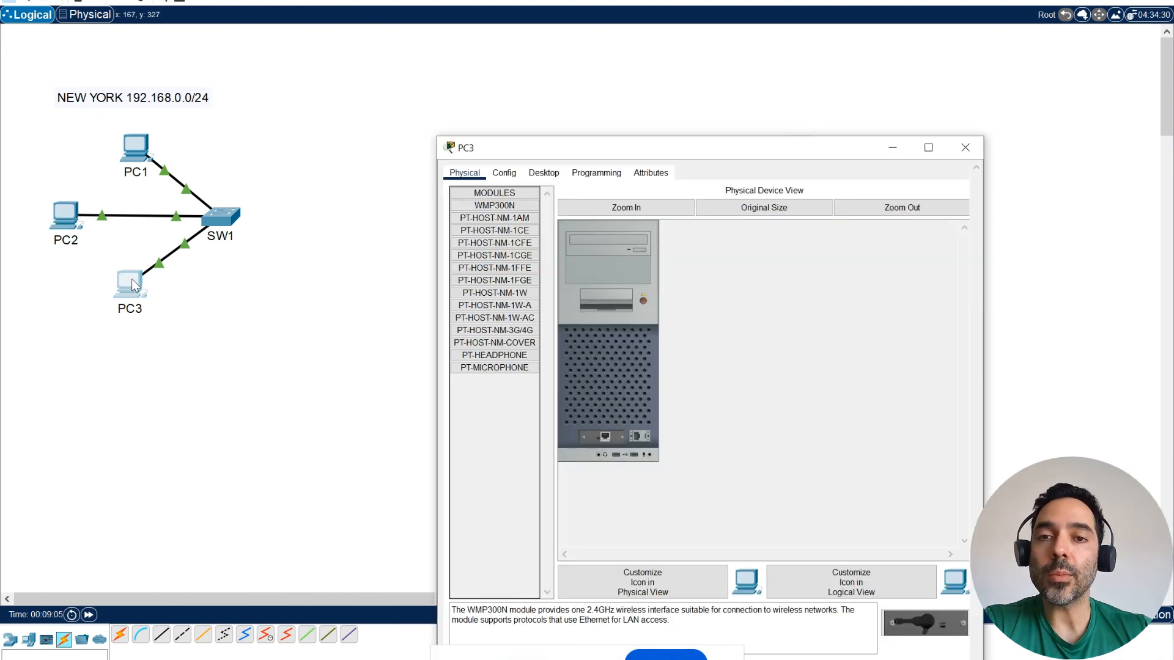
left_click(544, 173)
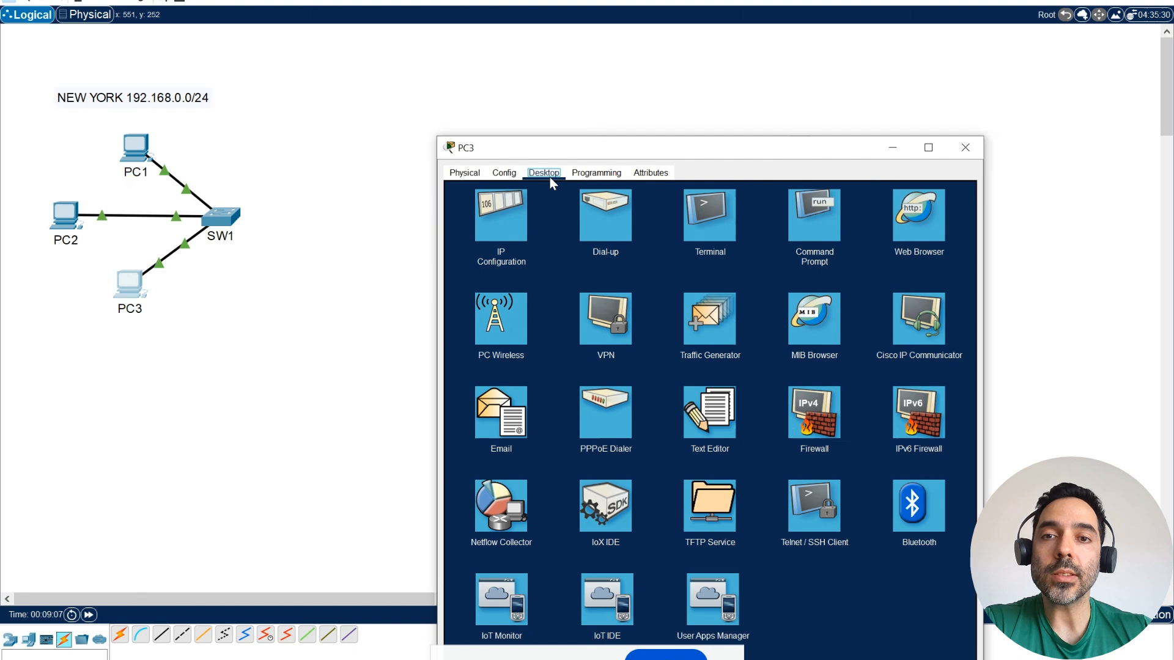
left_click(509, 222)
left_click(633, 257)
type("192.168.0.2")
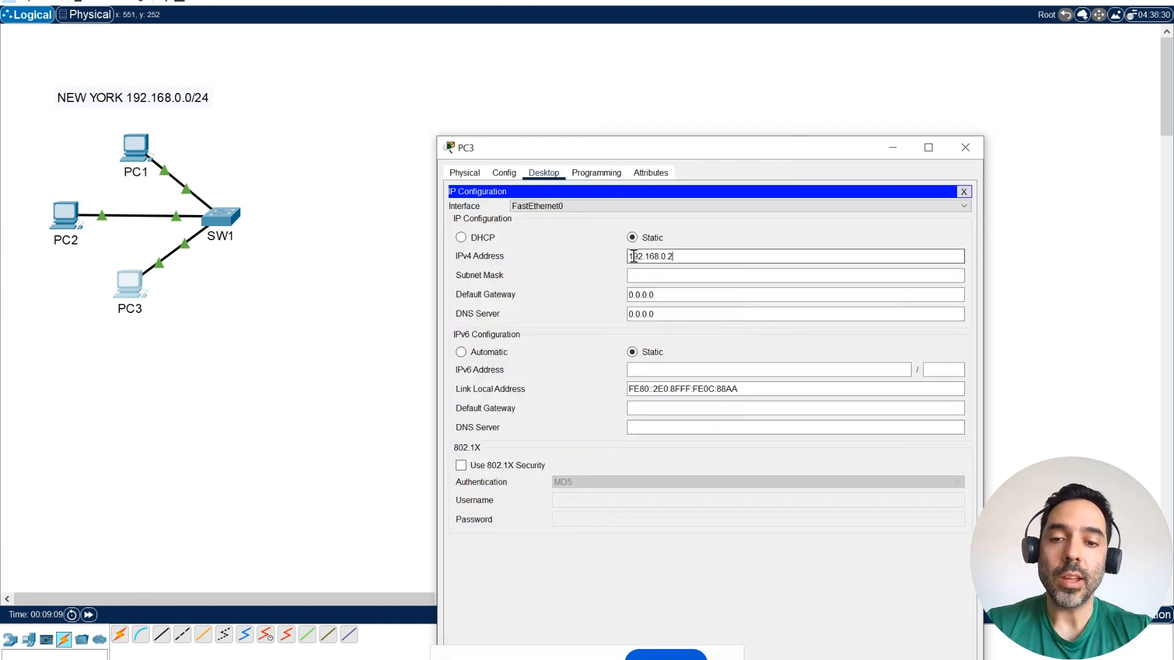
type("3")
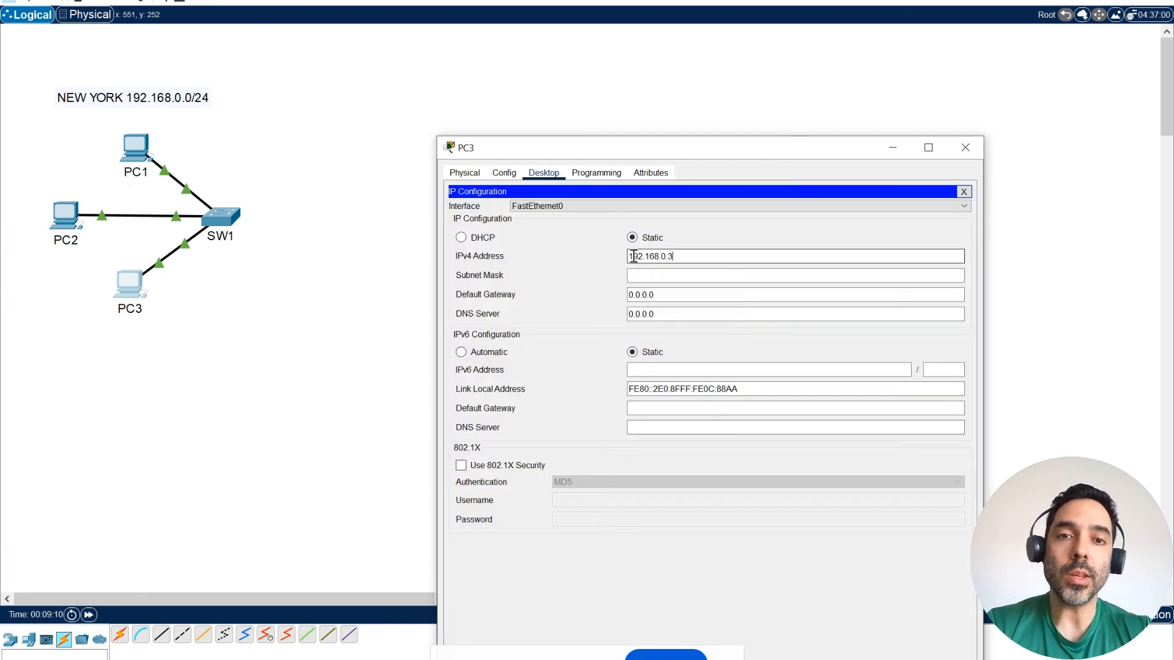
left_click(660, 275)
Set PC3's IPv4 default gateway to 192.168.0.254 and DNS server to 8.8.8.8
left_click_drag(675, 295, 600, 295)
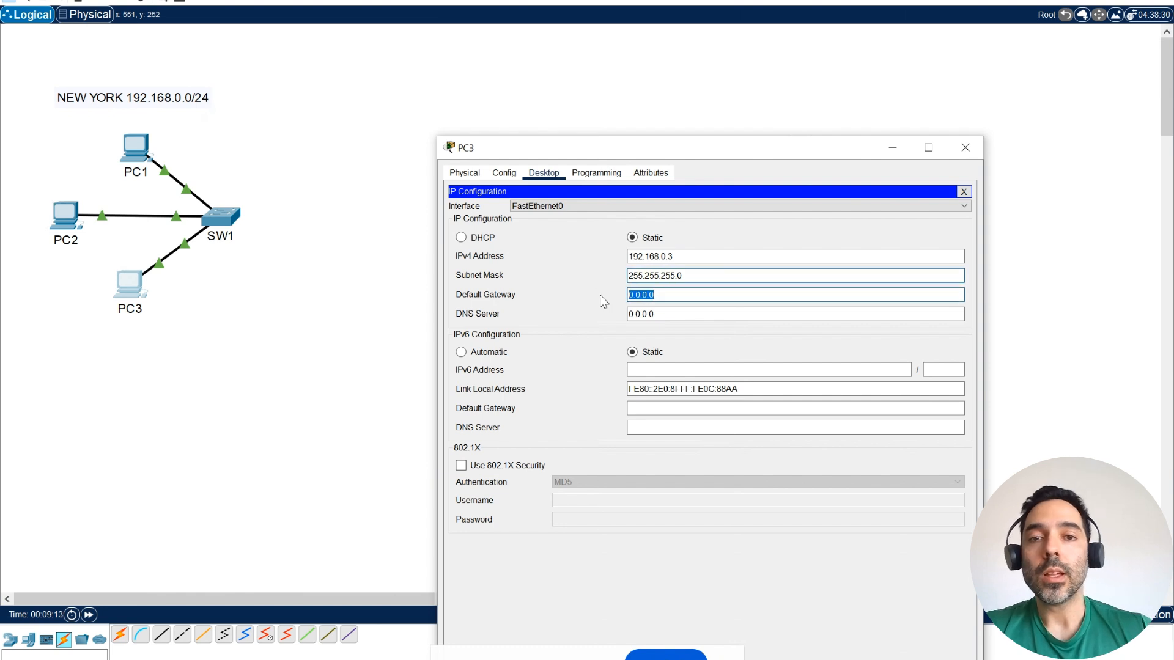
type("1")
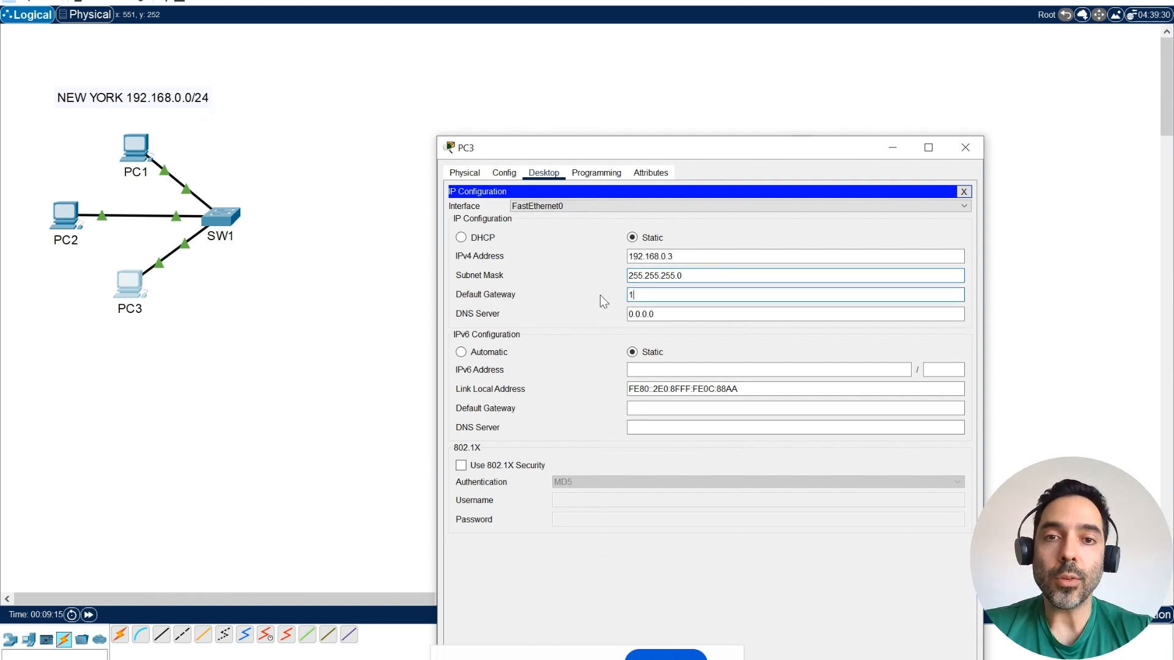
type("92.168.0.254")
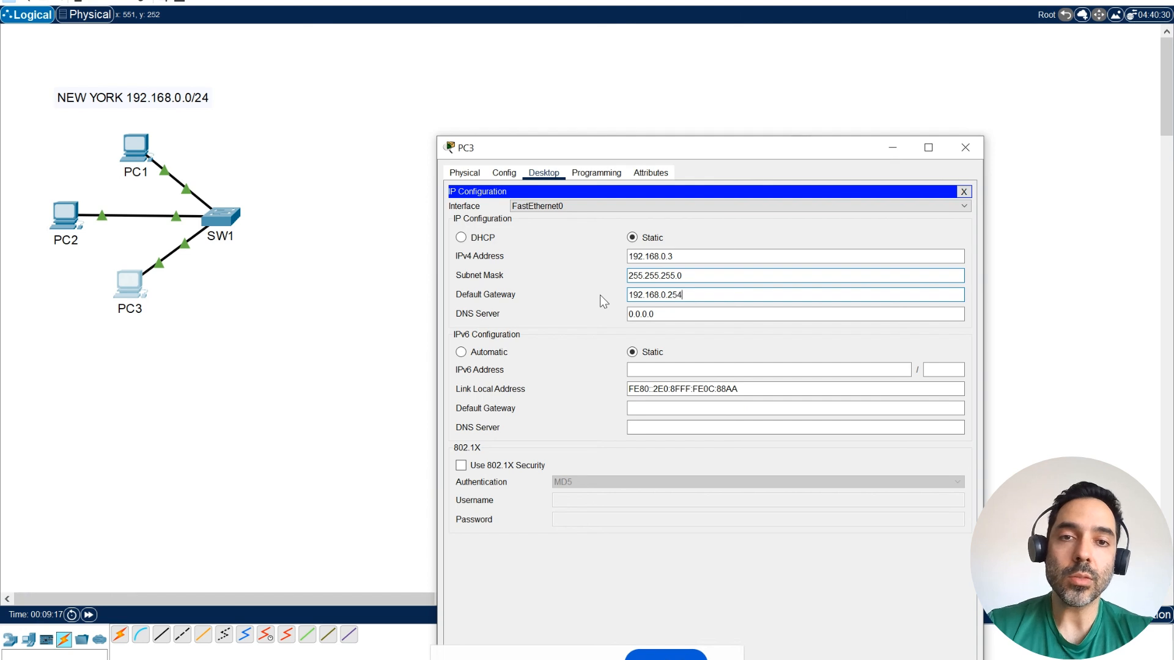
key("Tab")
type("8.8.8.8")
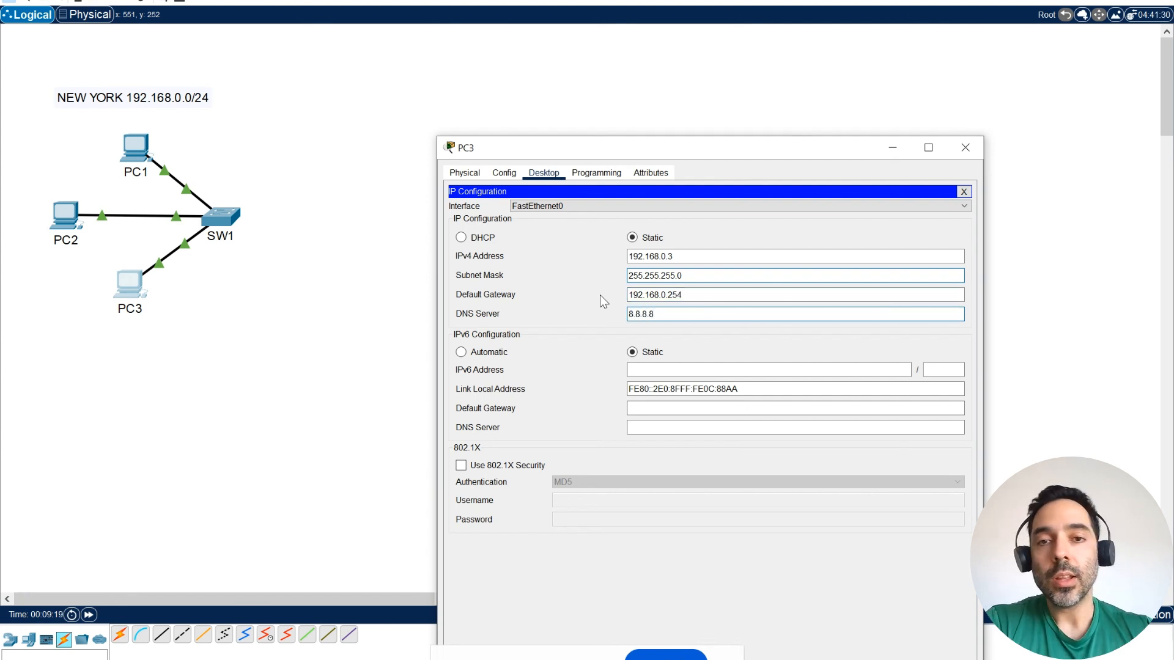
left_click(964, 191)
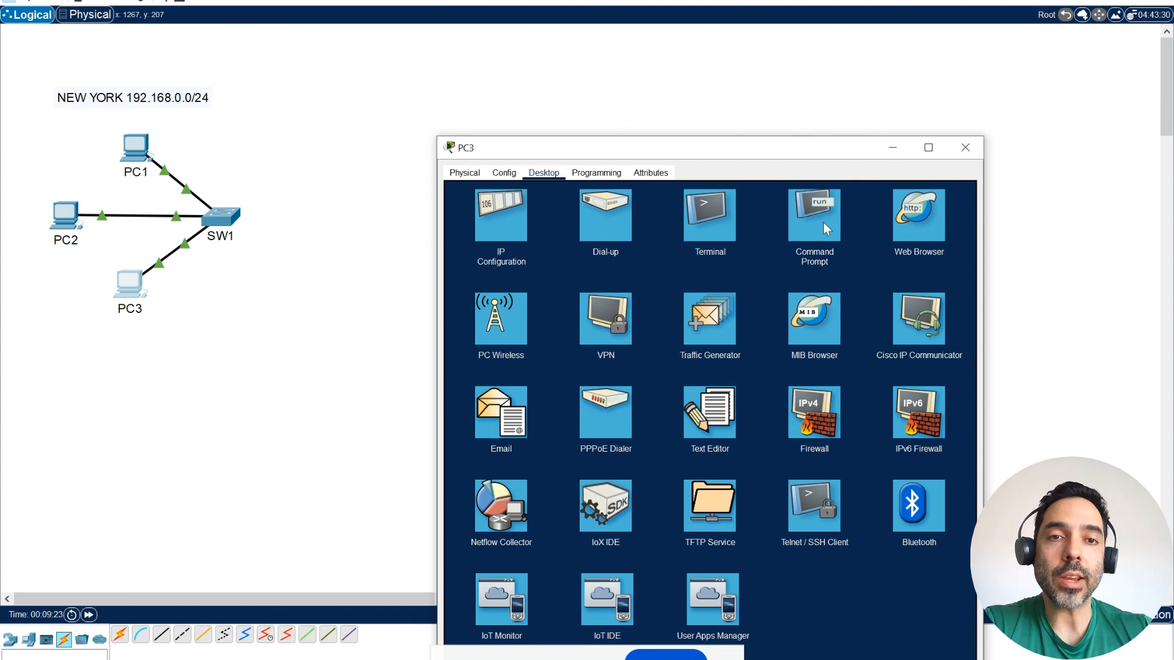
Run ipconfig in PC3's Command Prompt to check its IP settings
left_click(811, 218)
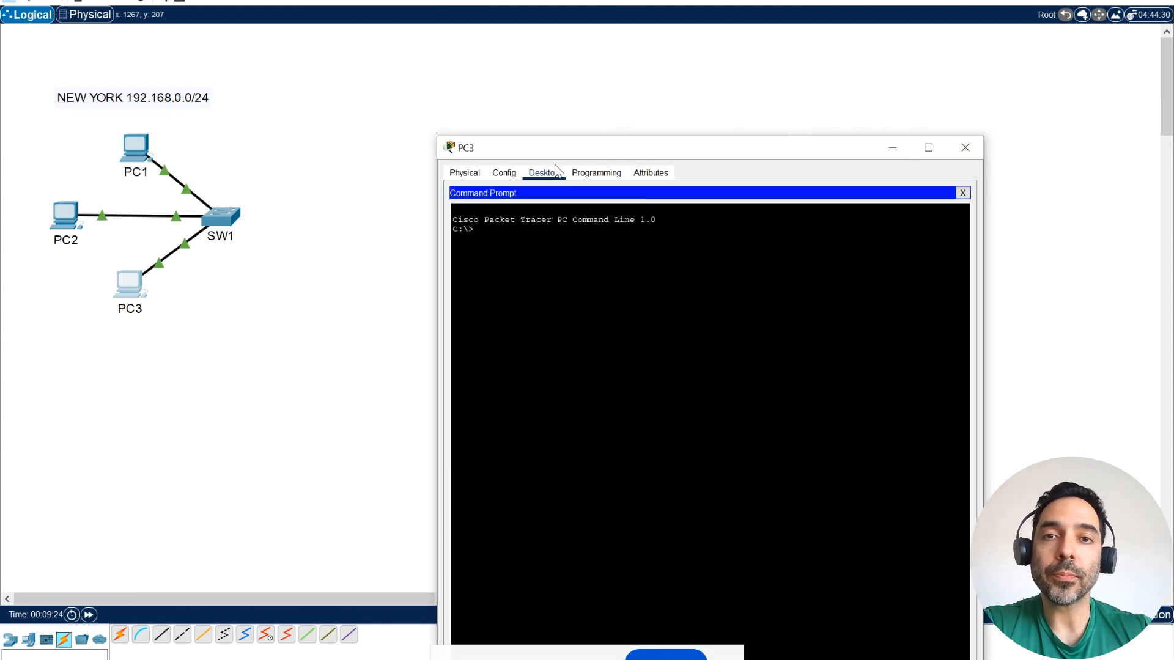
left_click_drag(541, 150, 648, 107)
type("ipconfig")
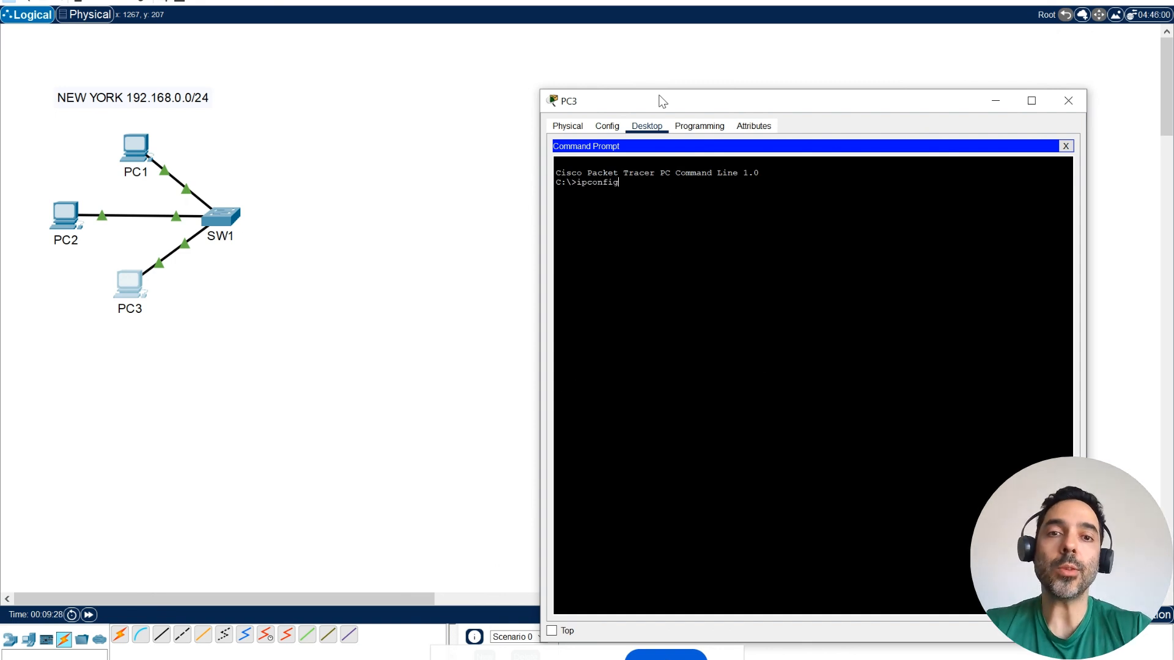
key("Return")
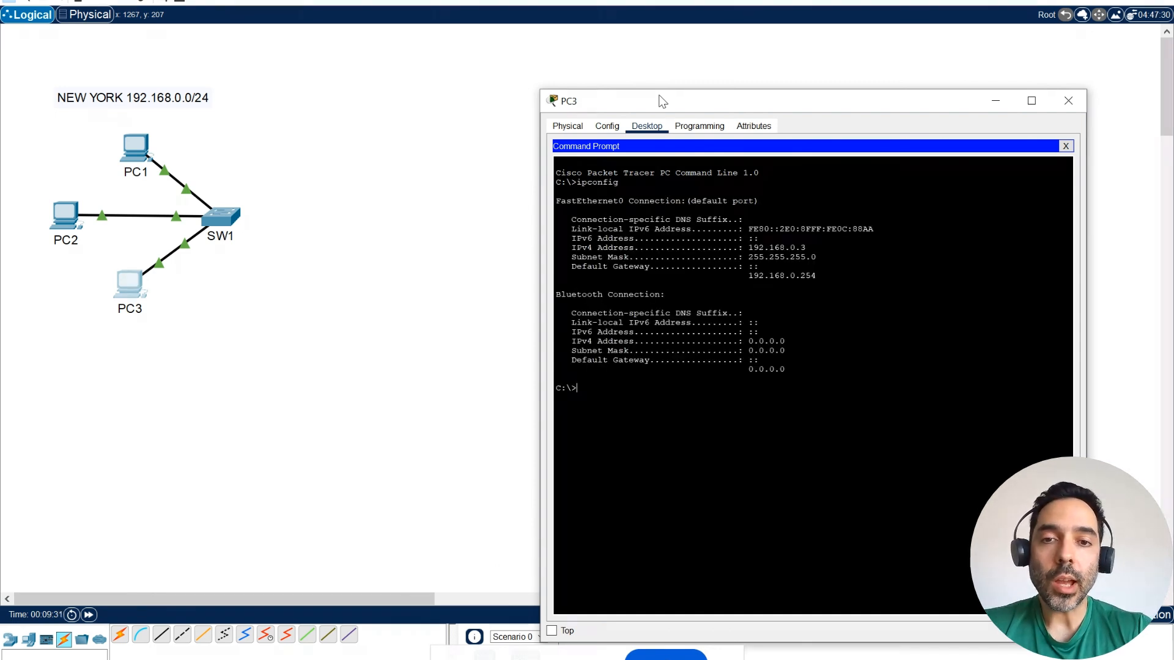
Ping PC1 at 192.168.0.1 from PC3's Command Prompt
type("ping")
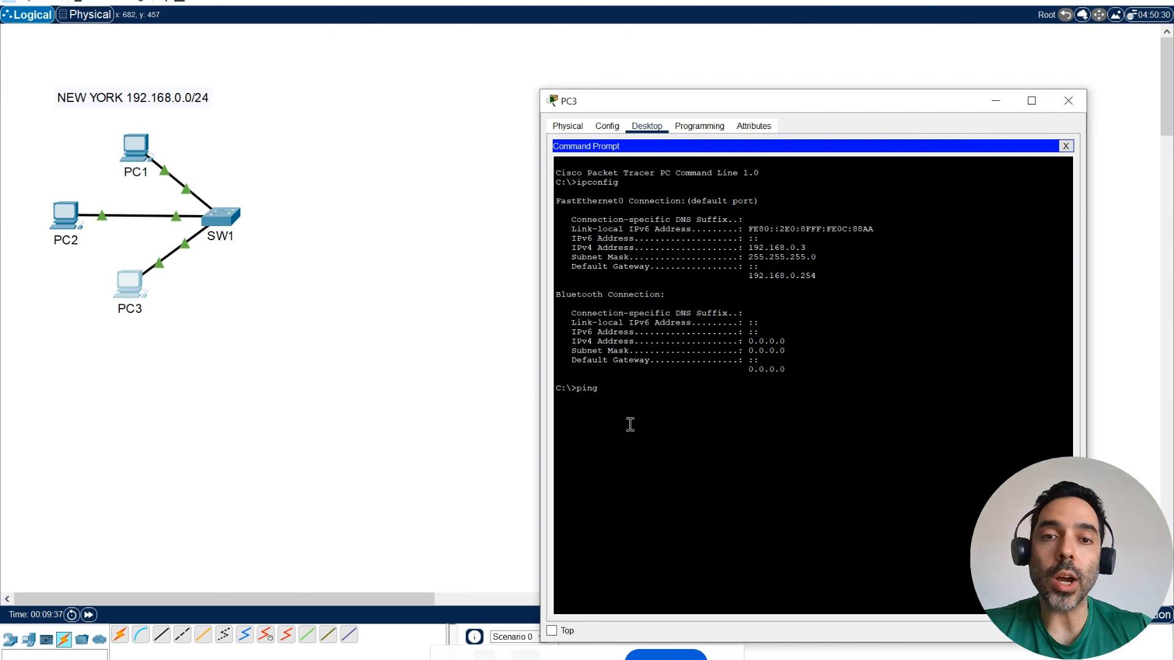
left_click(642, 383)
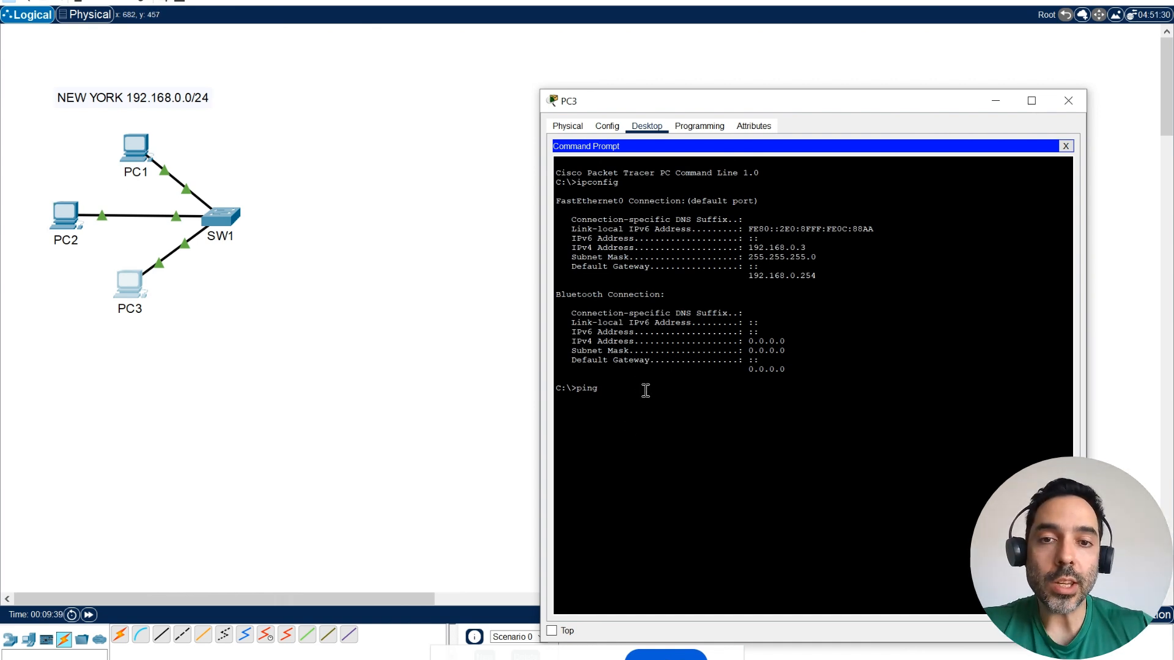
left_click(646, 392)
type("192.")
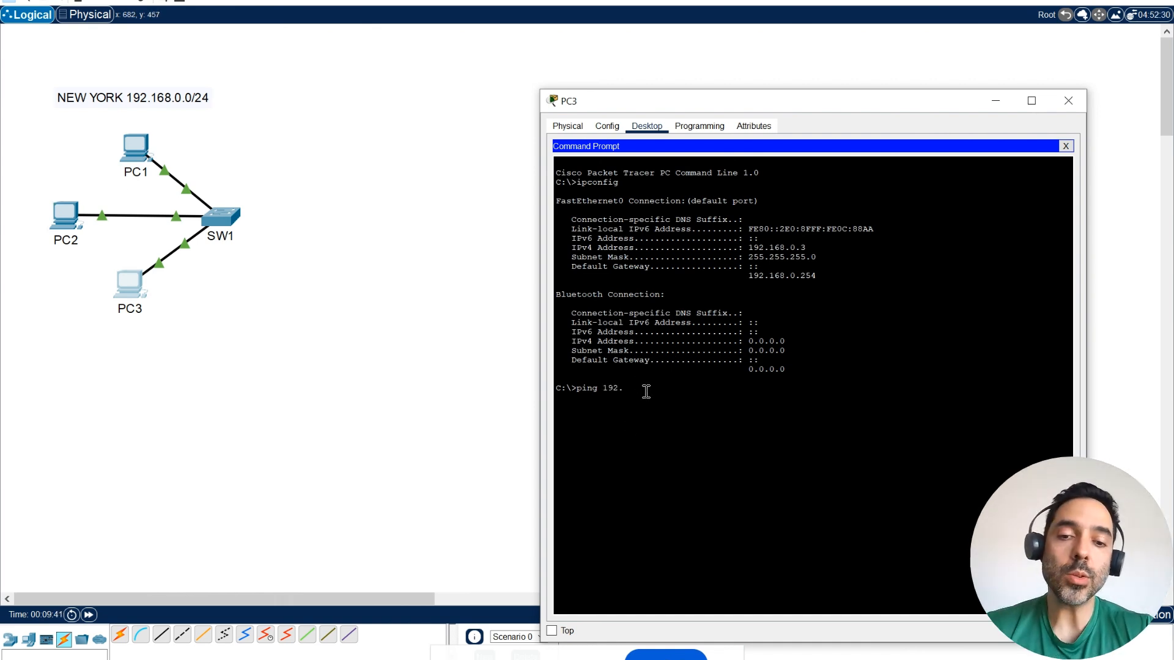
type("168.0.1")
key("Return")
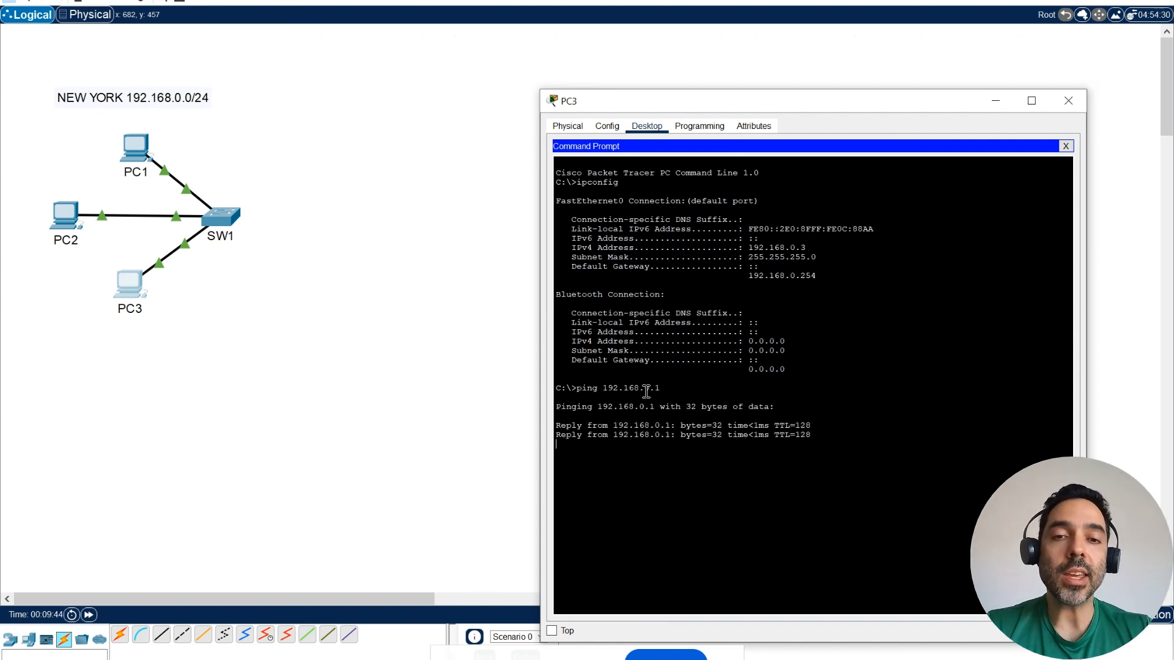
Ping PC2 at 192.168.0.2 from PC3 and close PC3's window
key("Up")
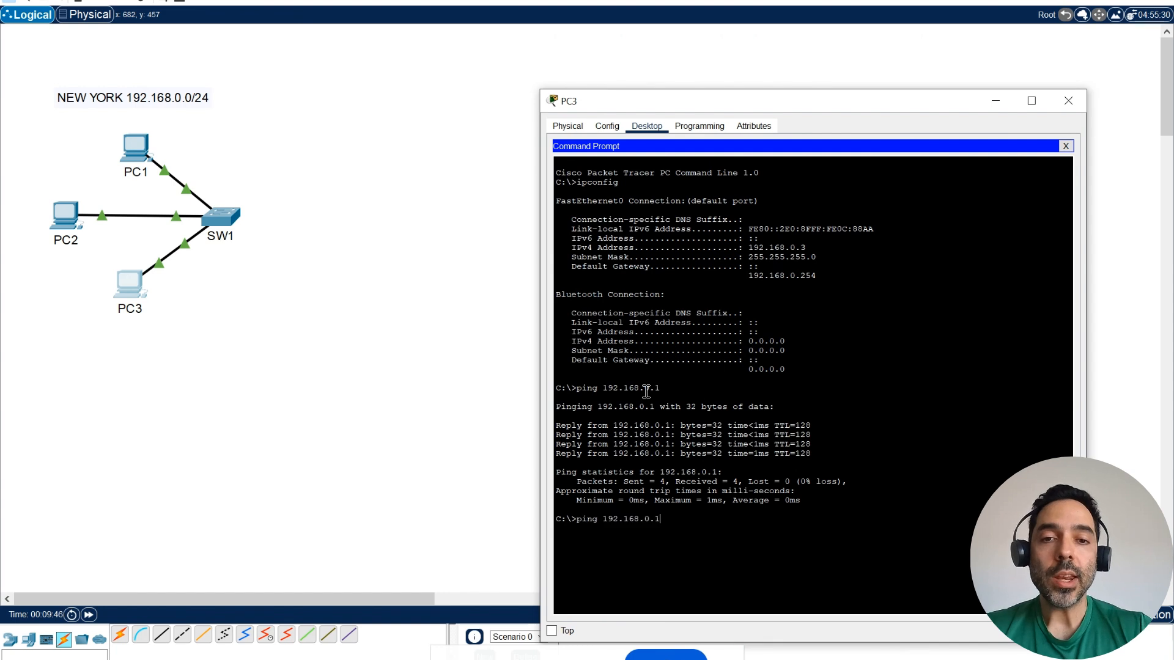
type("2")
key("Return")
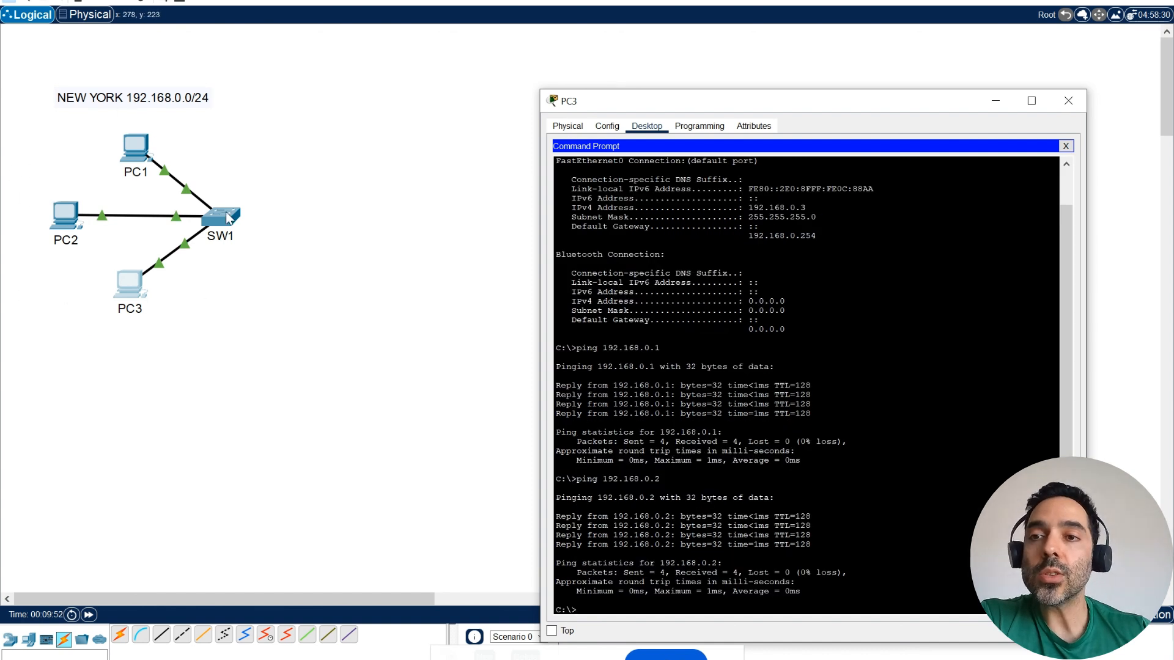
left_click(1065, 147)
left_click(1068, 100)
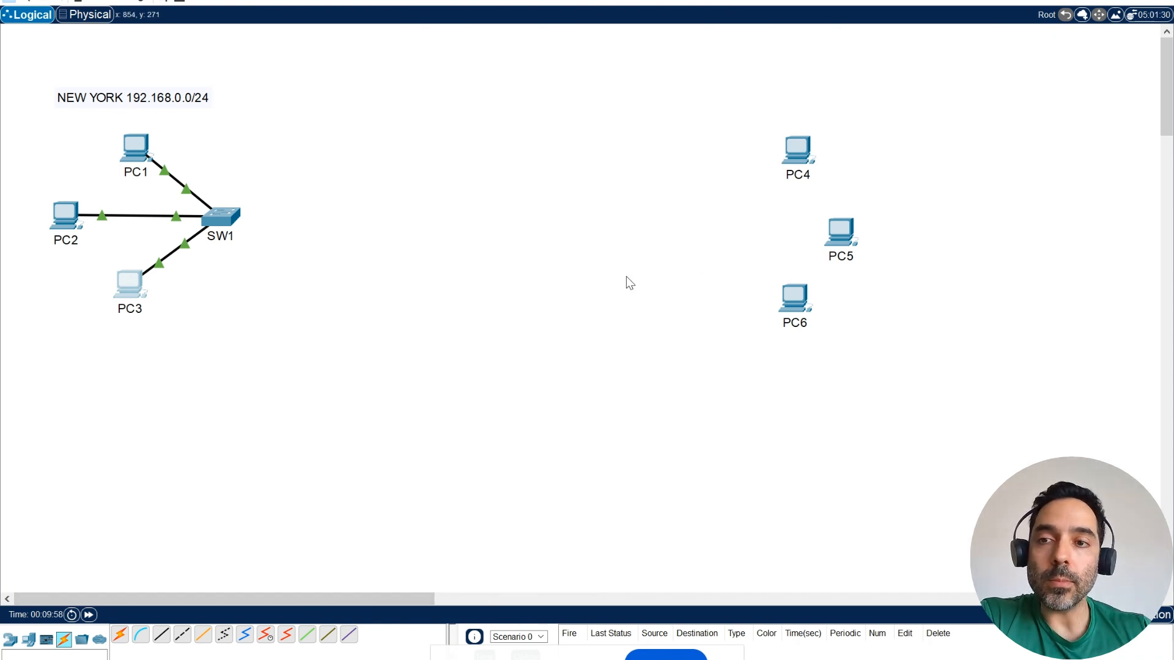
Place a note reading "TORONTO - 172.16.0.0/24" above PC4 and end note placement
left_click(78, 3)
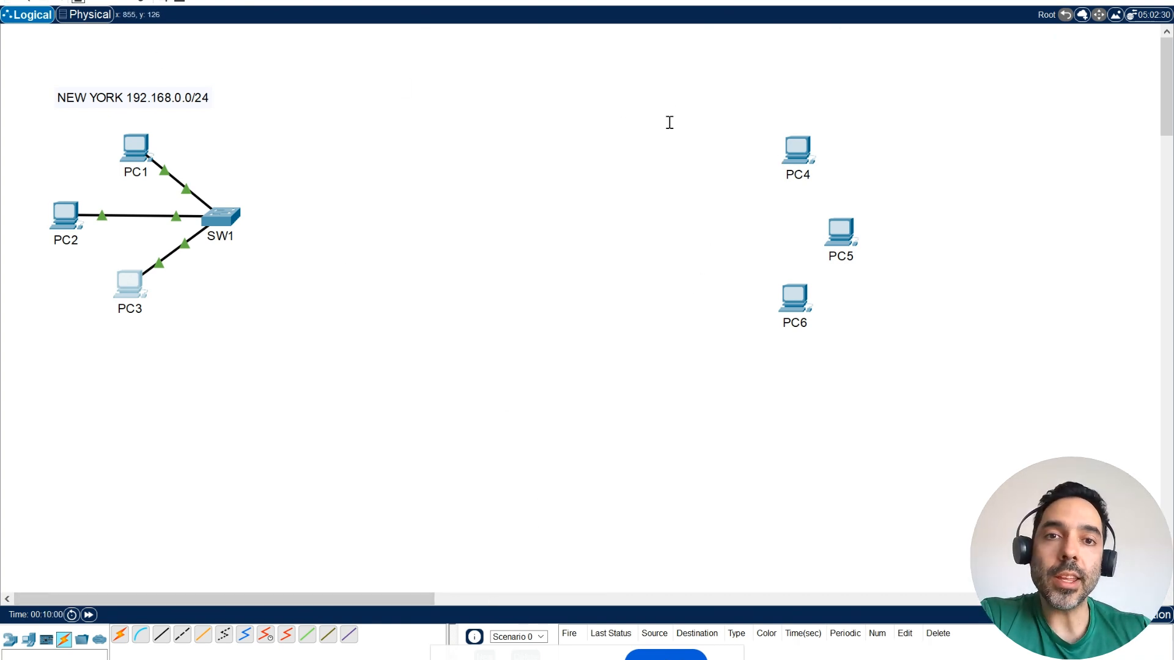
left_click(703, 107)
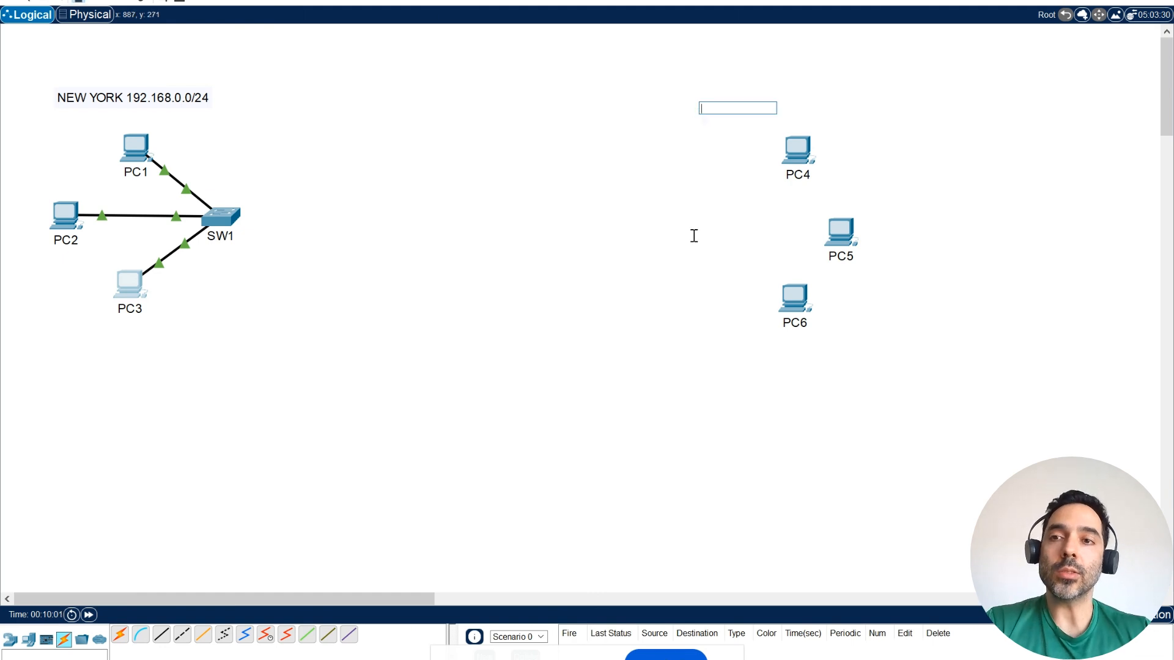
type("RO")
key("BackSpace")
key("BackSpace")
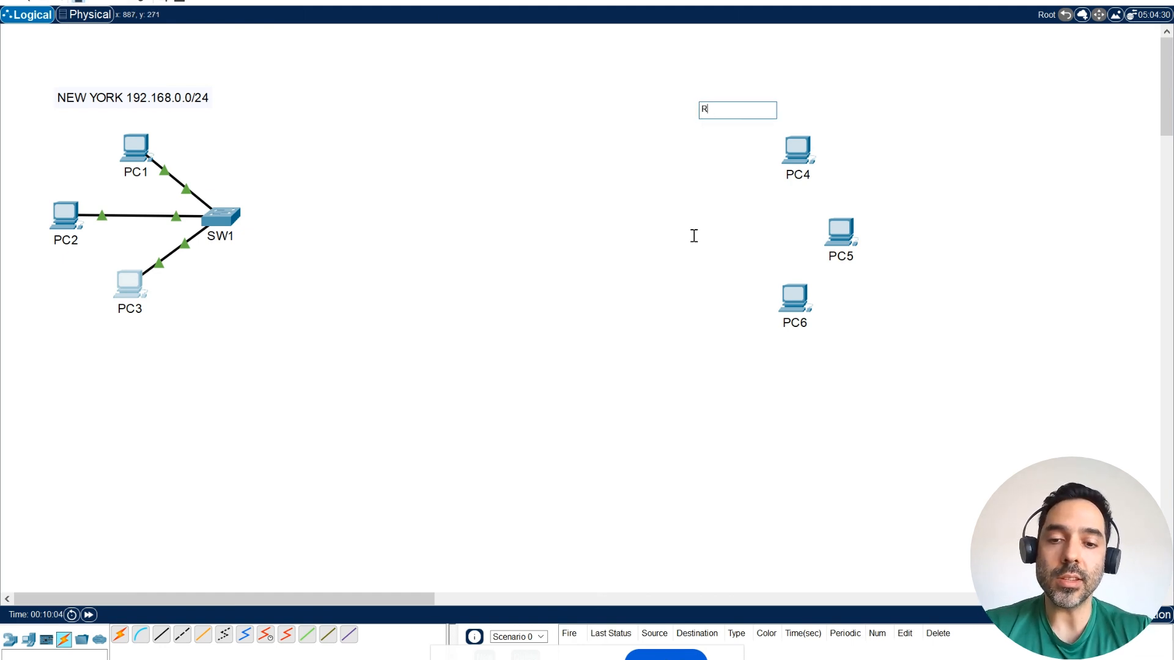
type("TR")
type("ORONTO")
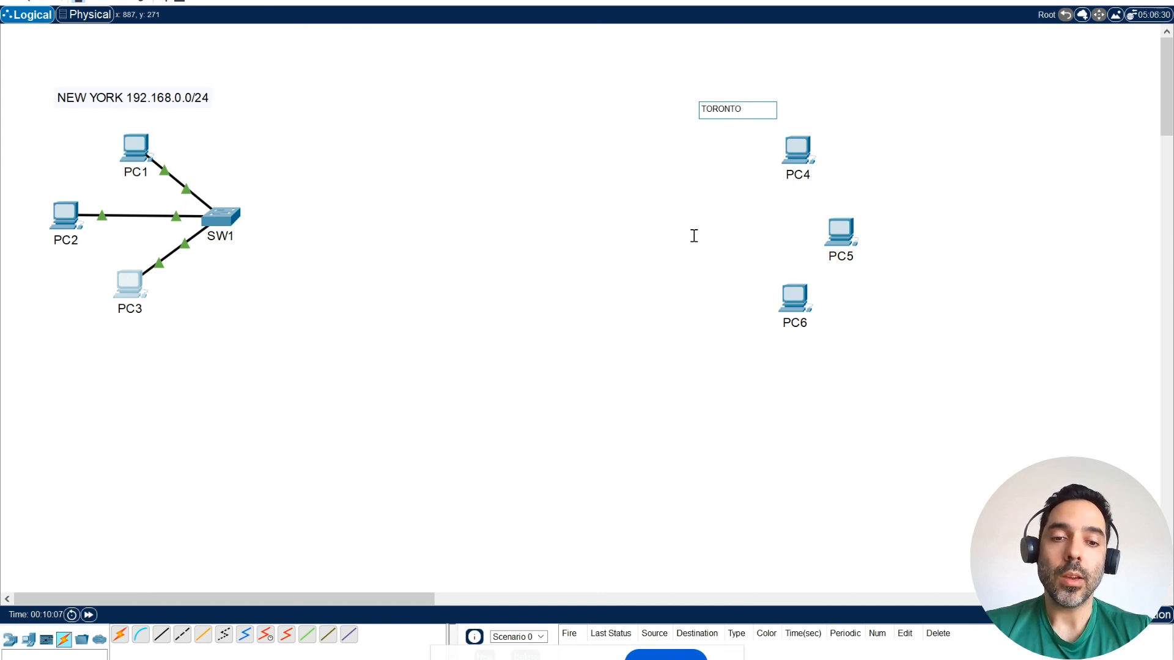
type(" 192")
key("BackSpace")
key("BackSpace")
type("72")
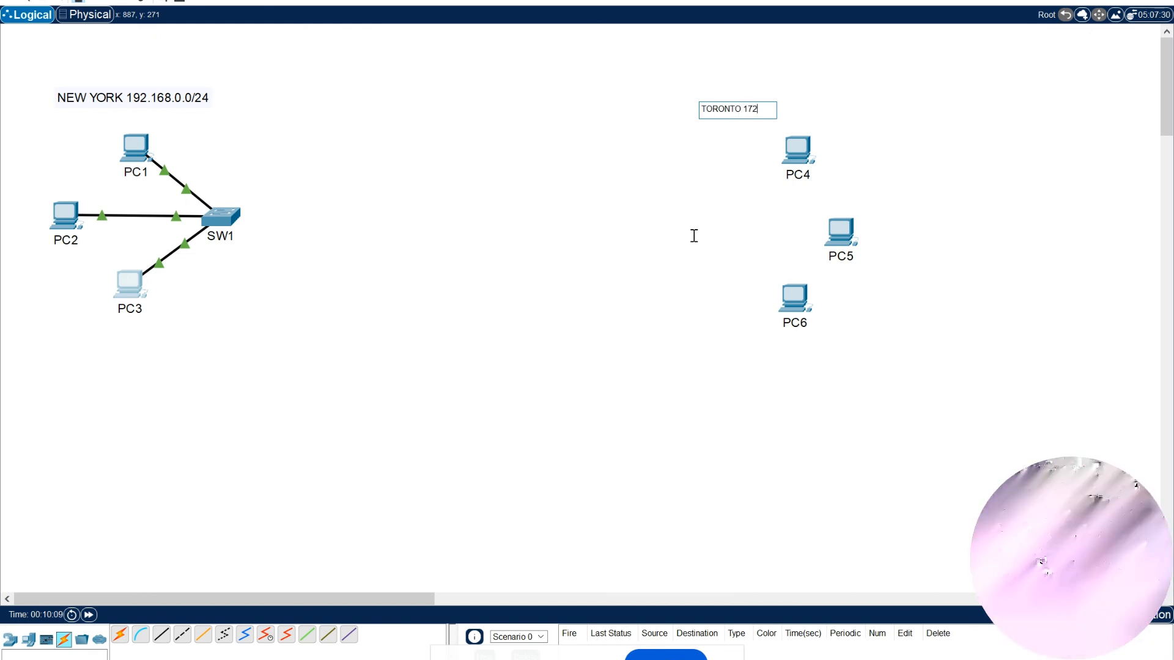
type(".16")
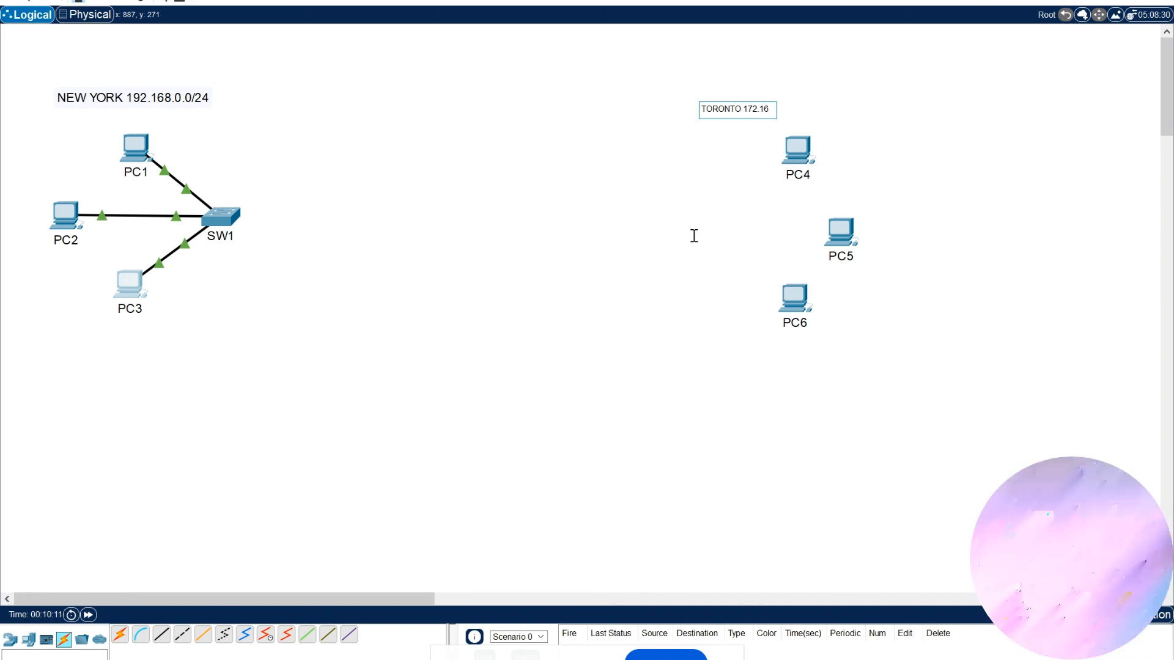
type(".0.0")
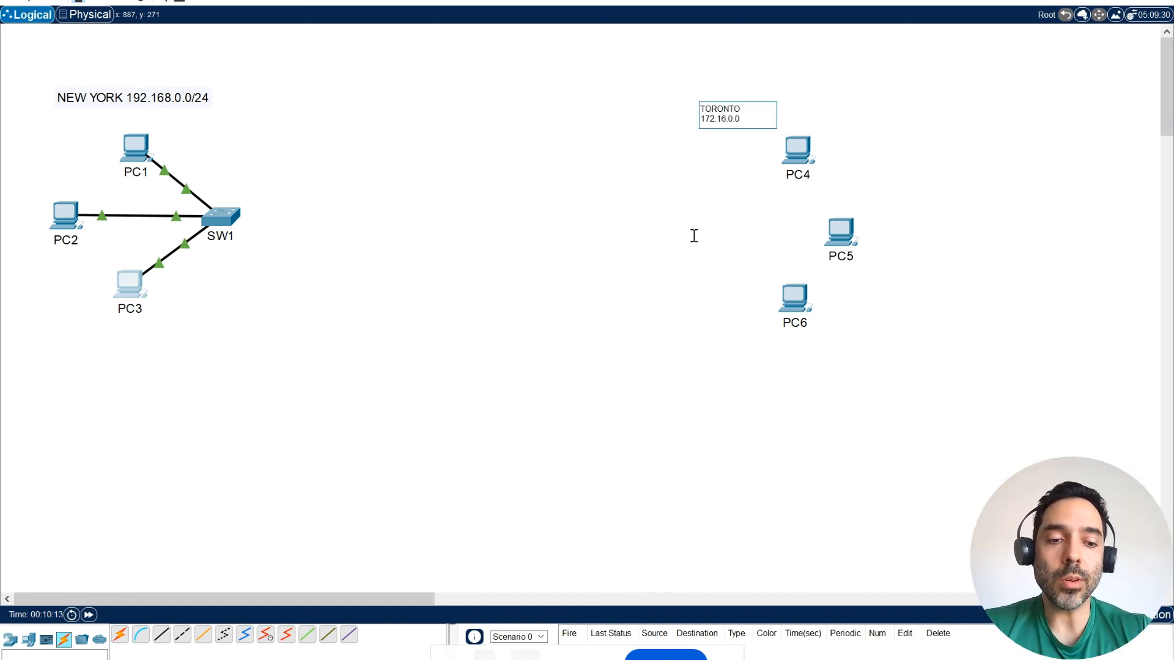
type("/24")
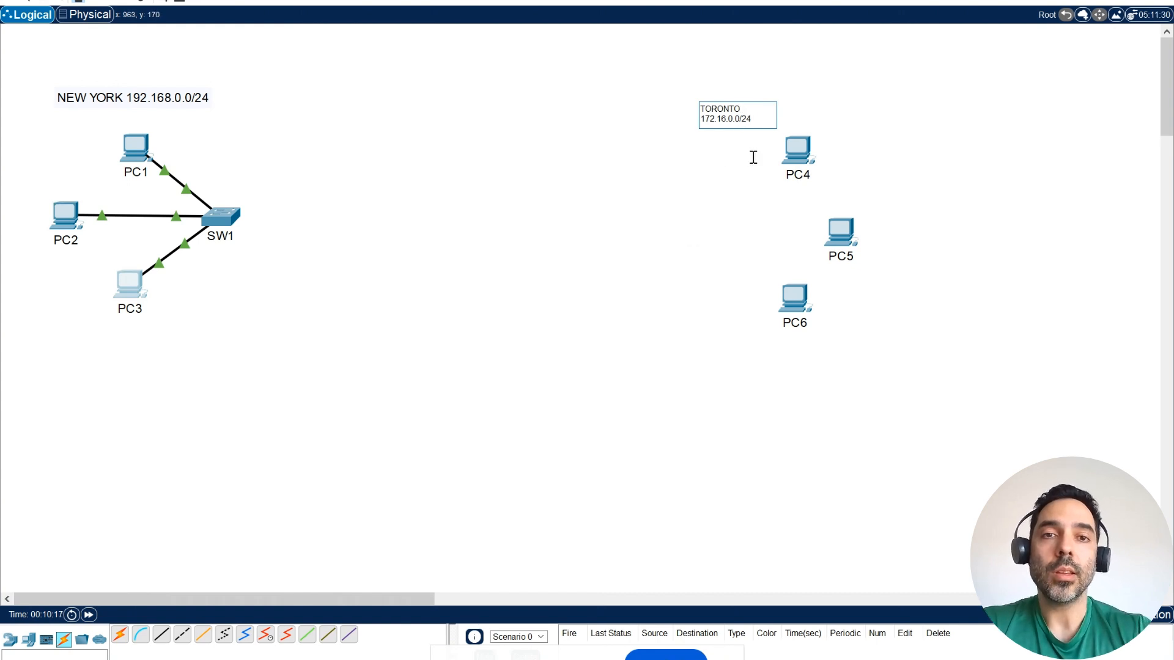
left_click(538, 74)
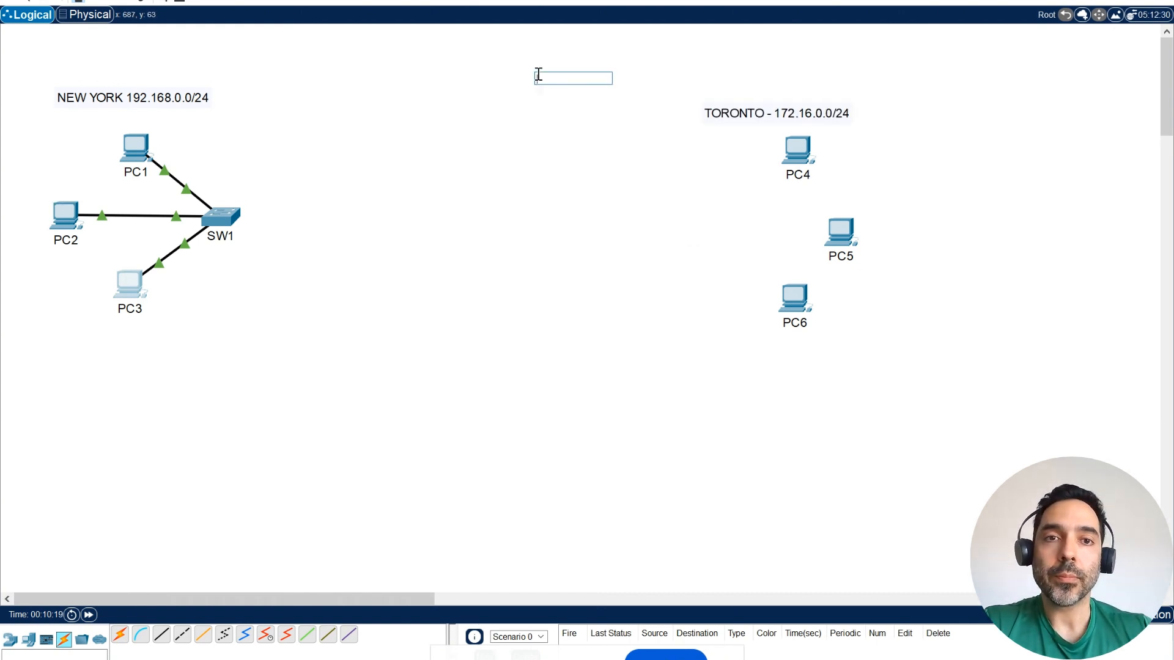
left_click(9, 2)
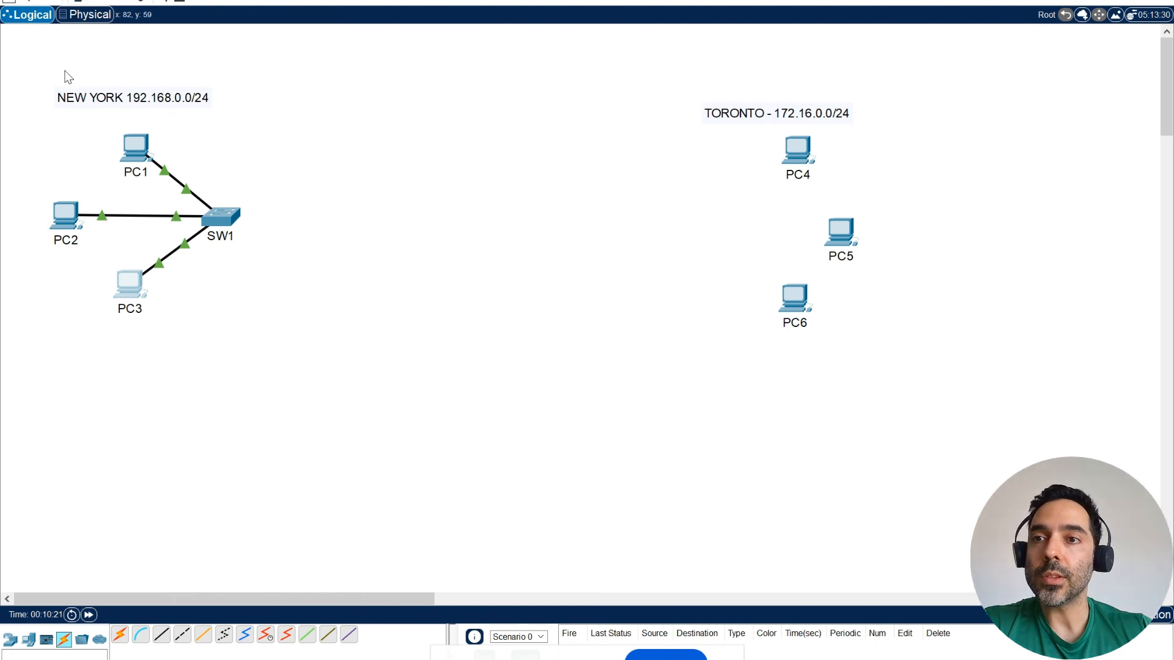
Insert a dash into the New York note so it reads "NEW YORK - 192.168.0.0/24"
double_click(98, 103)
left_click(107, 92)
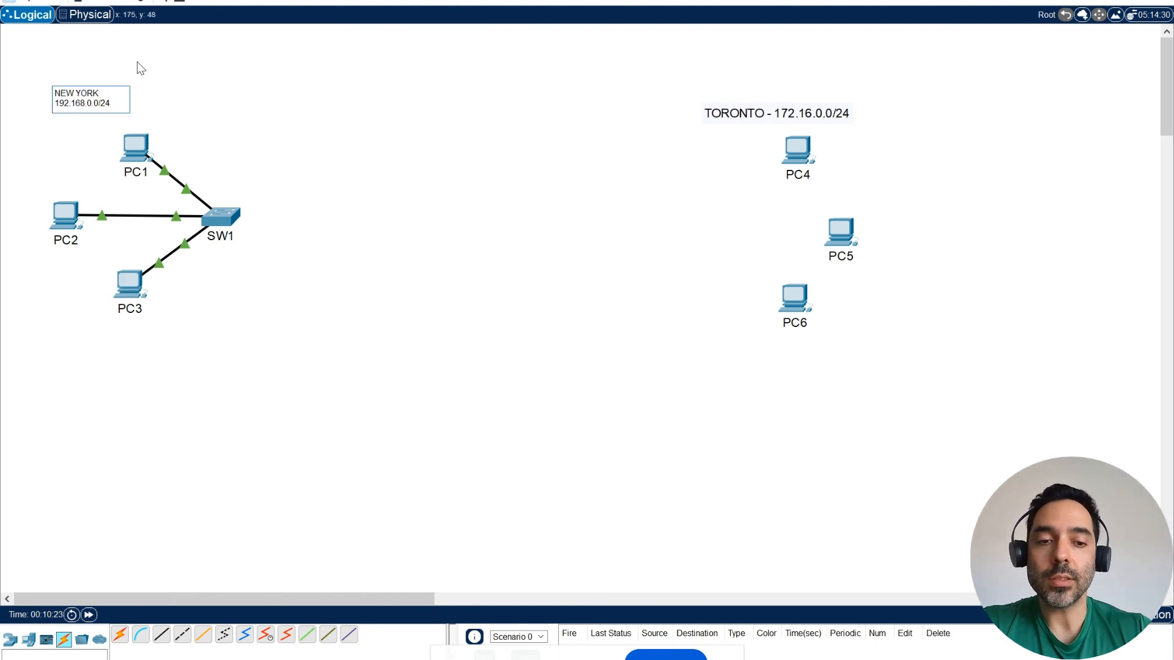
type("-")
left_click(182, 61)
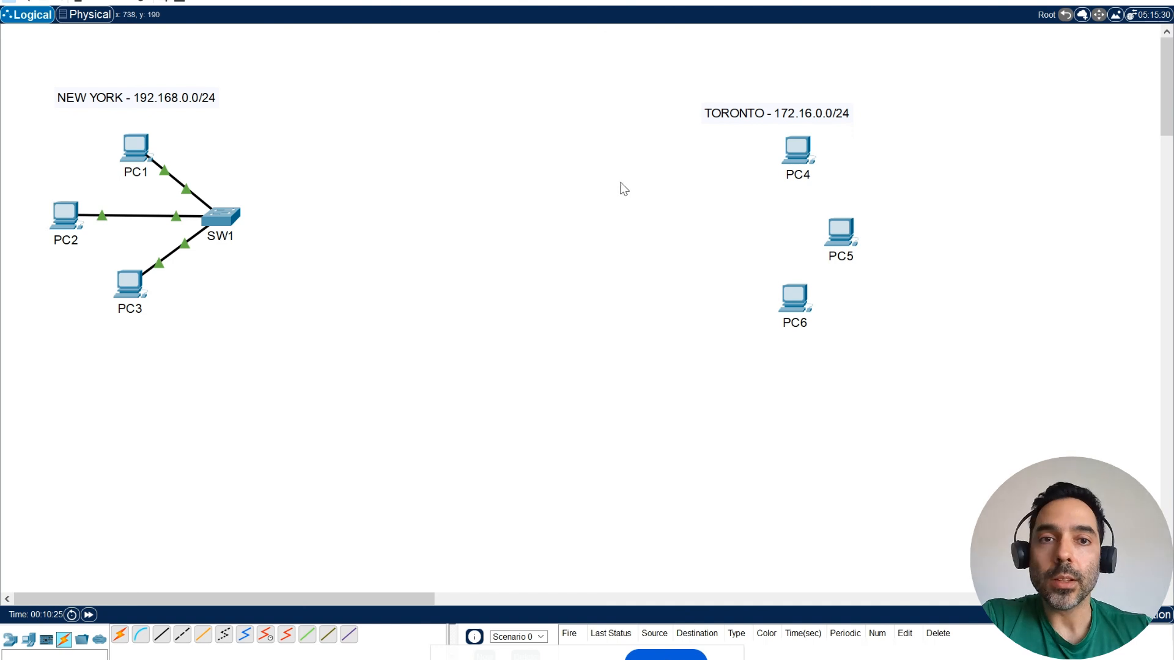
Move the Toronto label, PC4, PC5 and PC6 farther from the New York site, keeping the PCs grouped beneath the label
left_click_drag(772, 115, 813, 97)
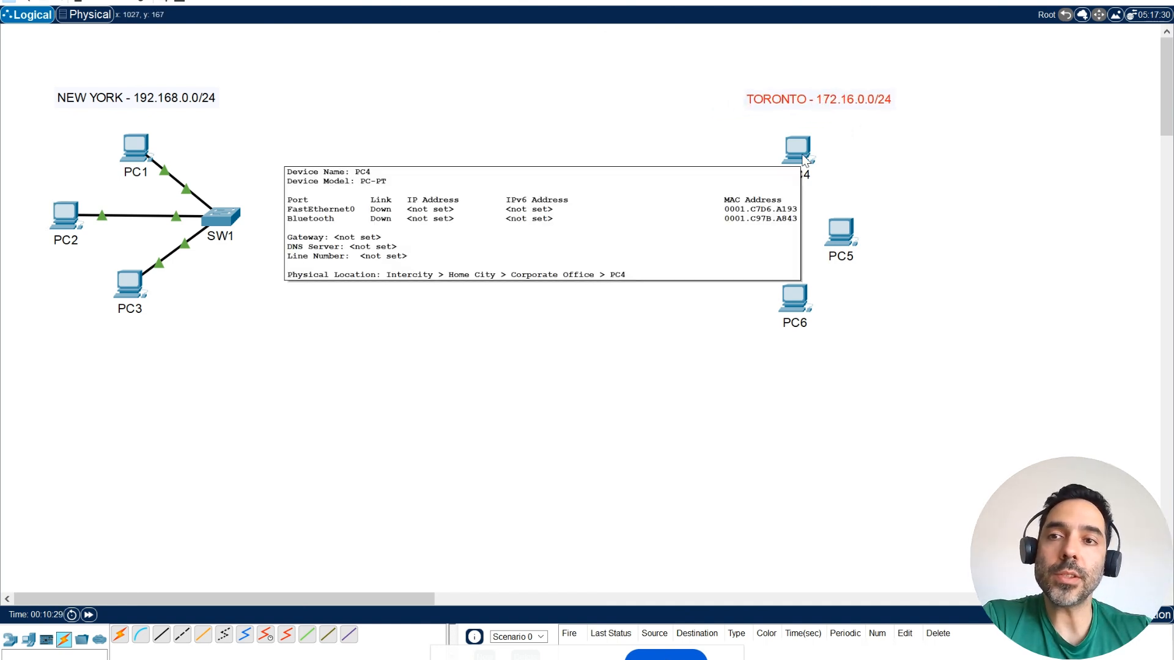
left_click_drag(803, 157, 860, 154)
left_click_drag(847, 232, 909, 230)
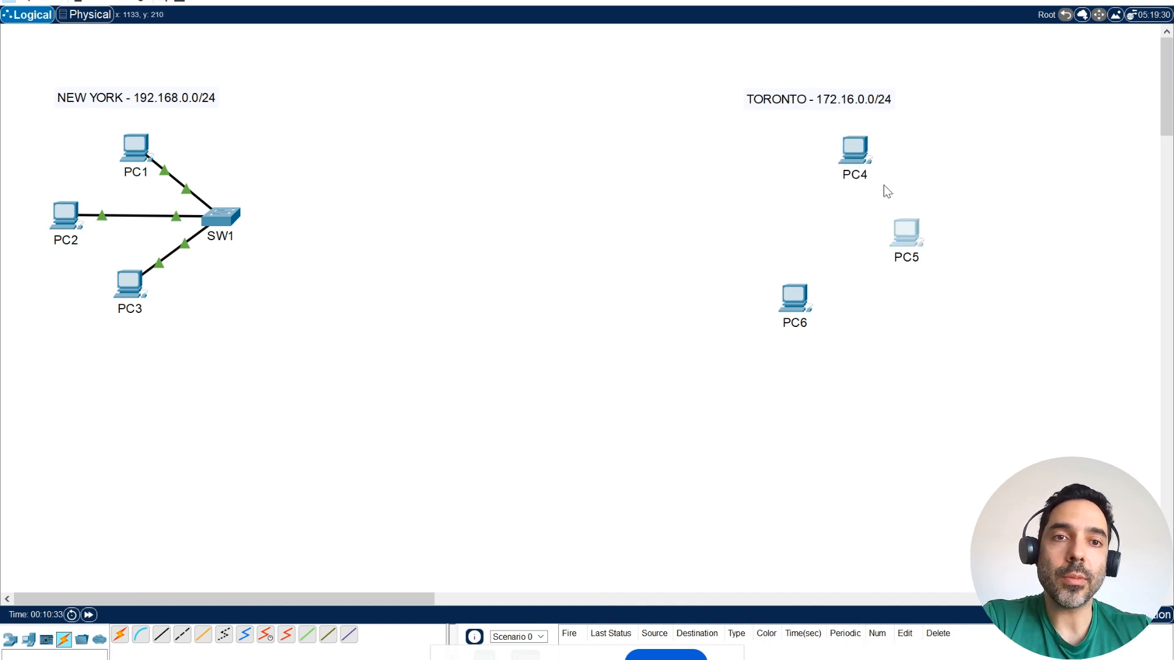
left_click_drag(860, 148, 862, 169)
left_click_drag(802, 296, 855, 298)
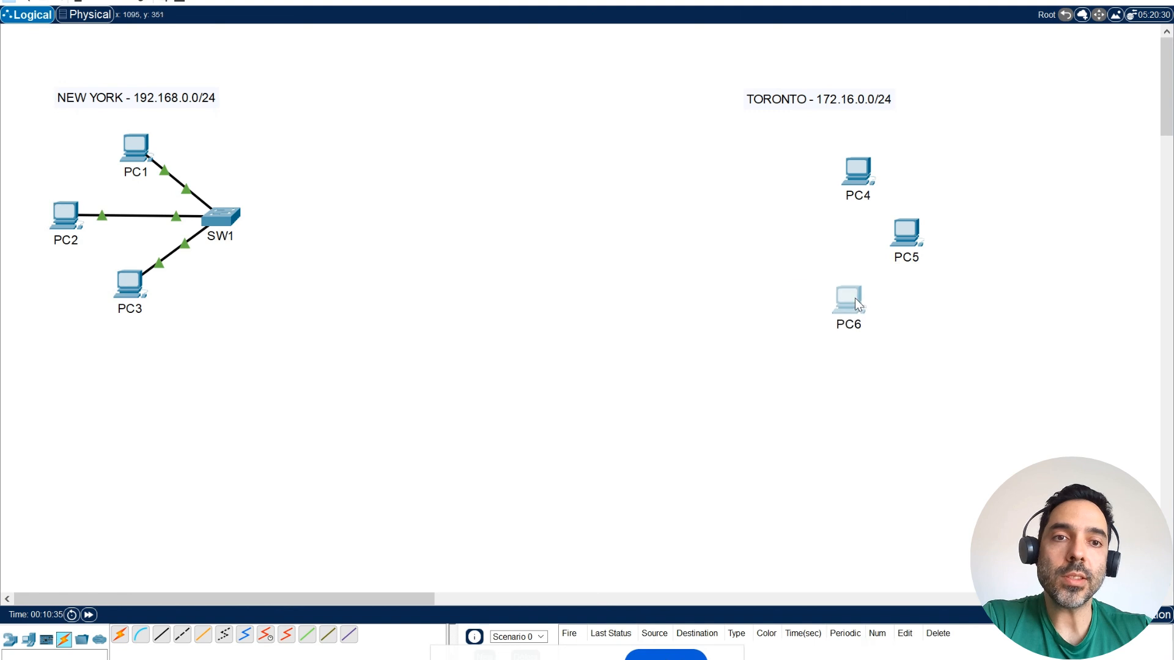
left_click_drag(856, 167, 843, 154)
Set PC4's static IPv4 address to 172.16.0.1 and copy that address
left_click(843, 154)
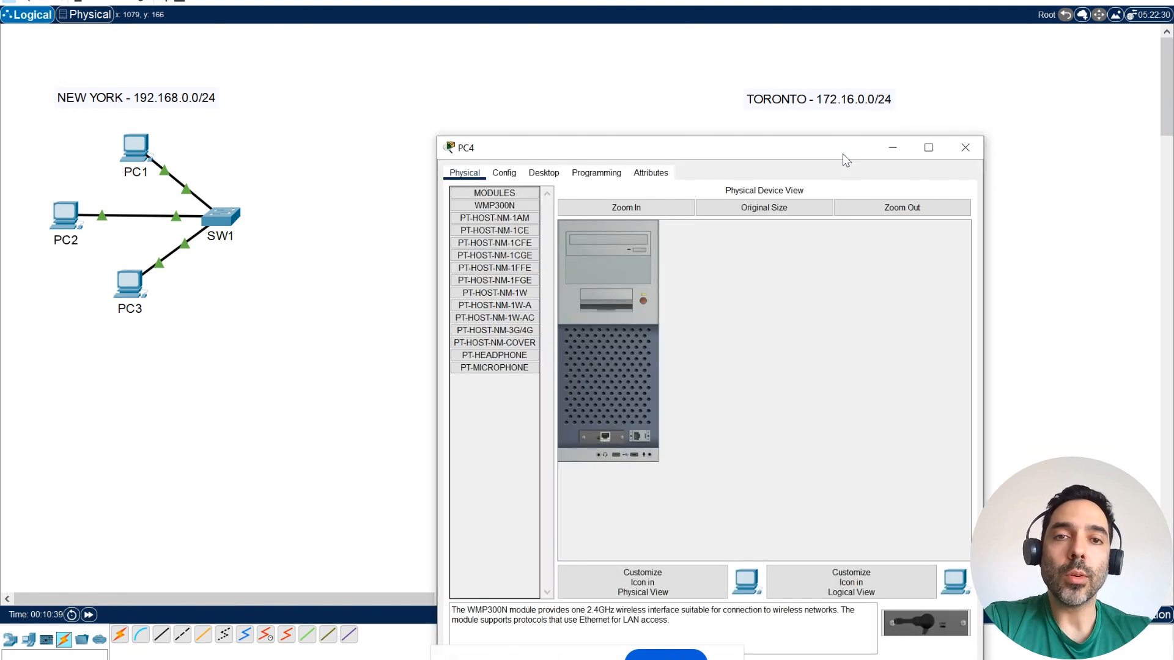
left_click(543, 173)
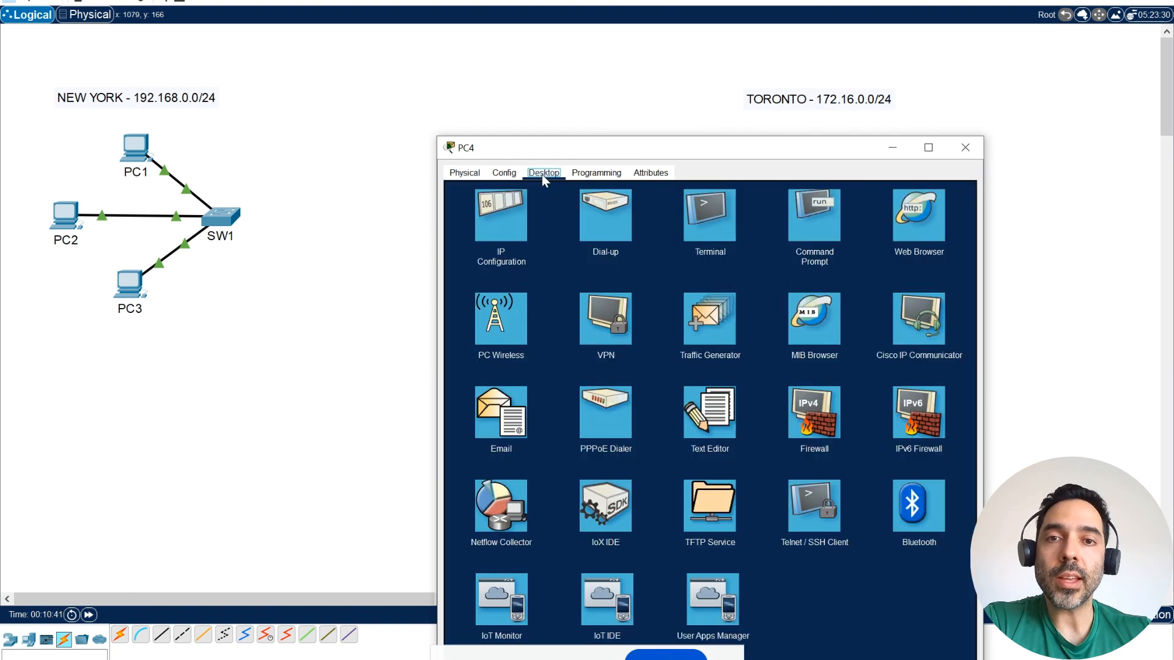
left_click(517, 221)
left_click(648, 255)
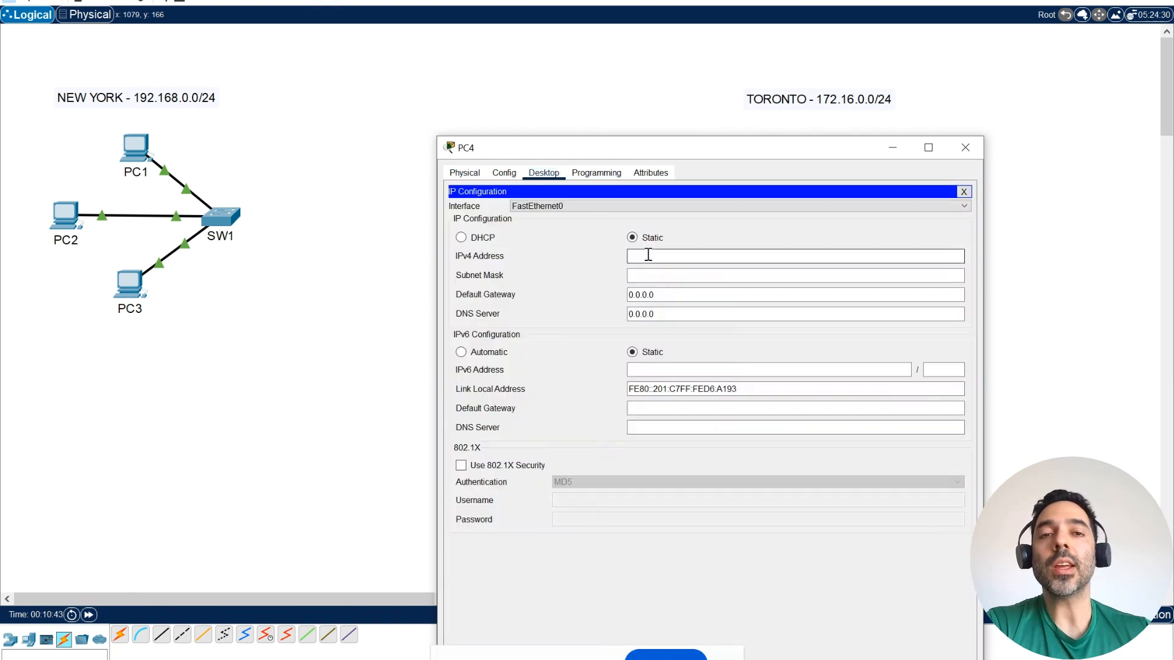
type("172")
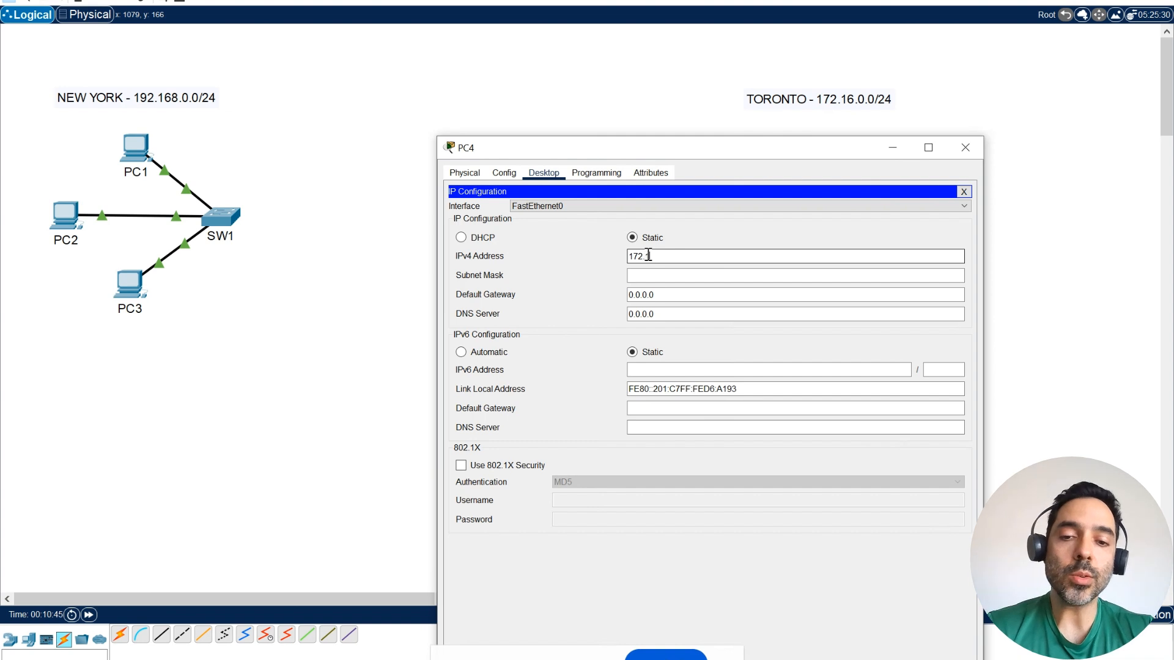
type(".16.0")
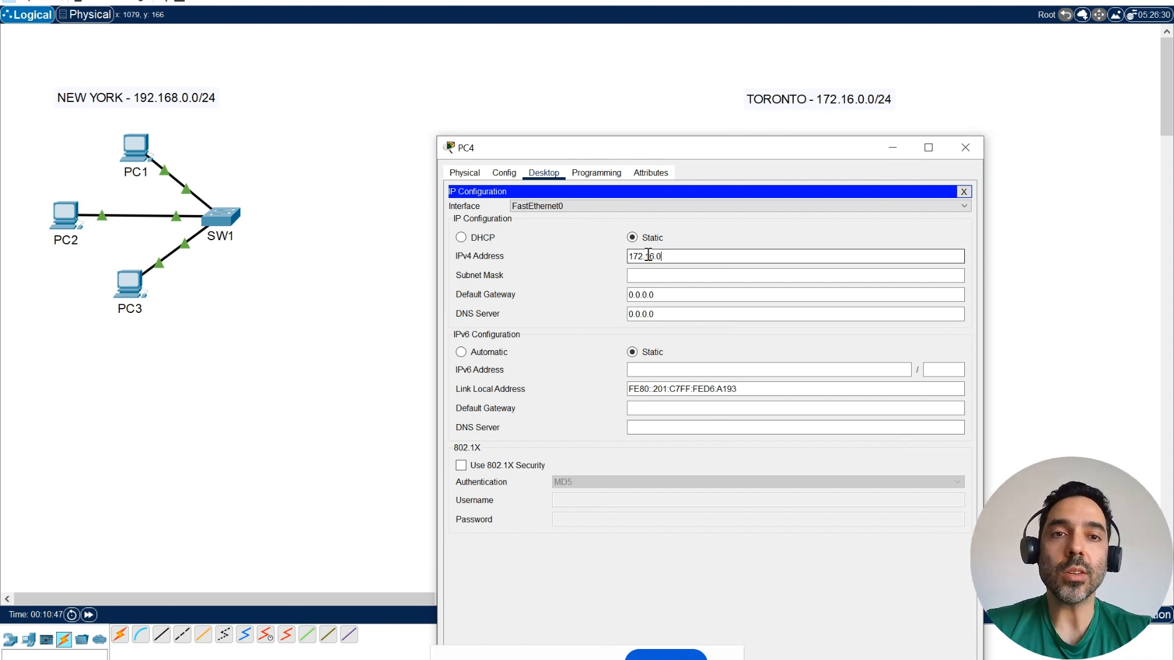
type(".1")
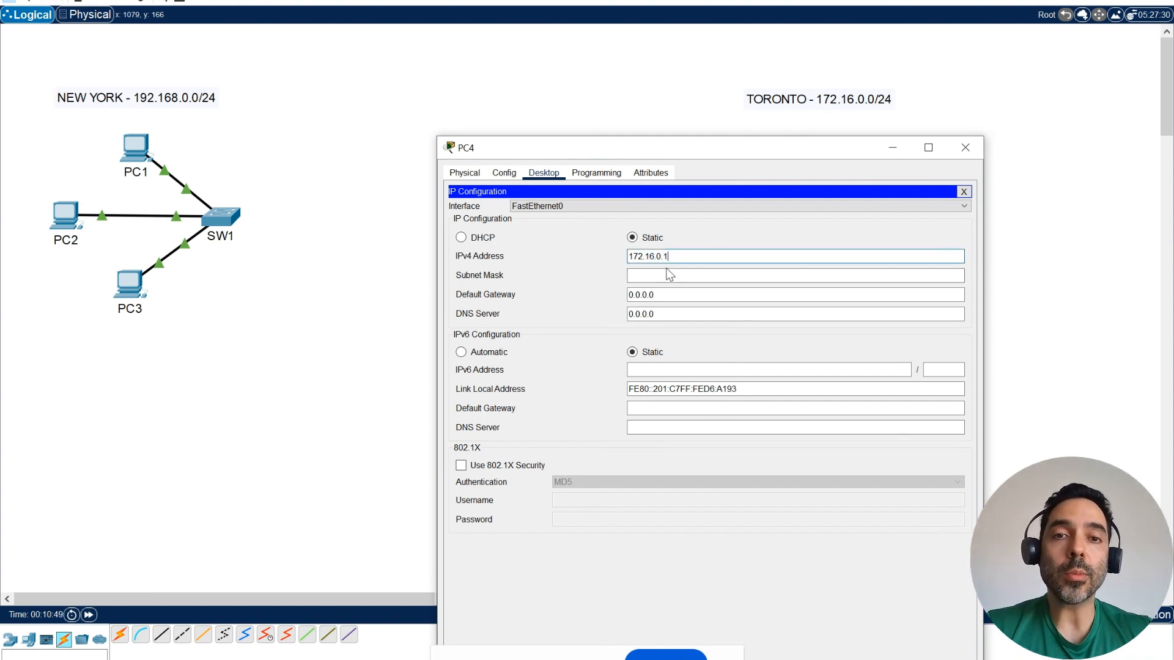
left_click_drag(671, 256, 609, 256)
key("ctrl+c")
Set PC4's subnet mask to 255.255.255.0
key("Tab")
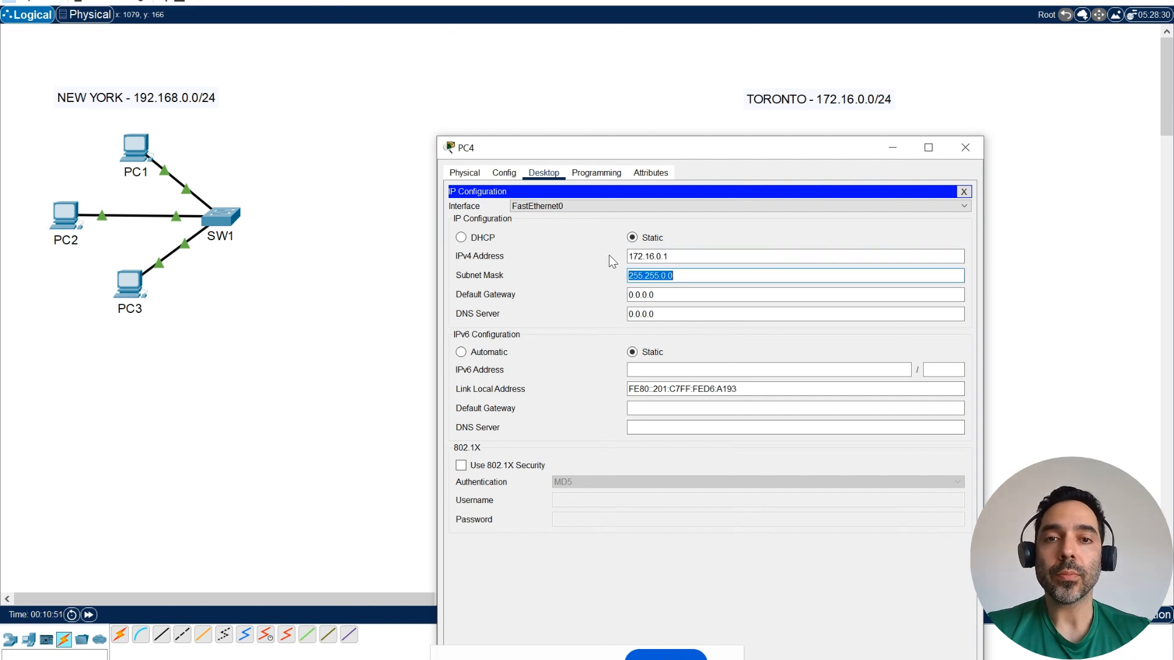
key("Left")
key("BackSpace")
key("BackSpace")
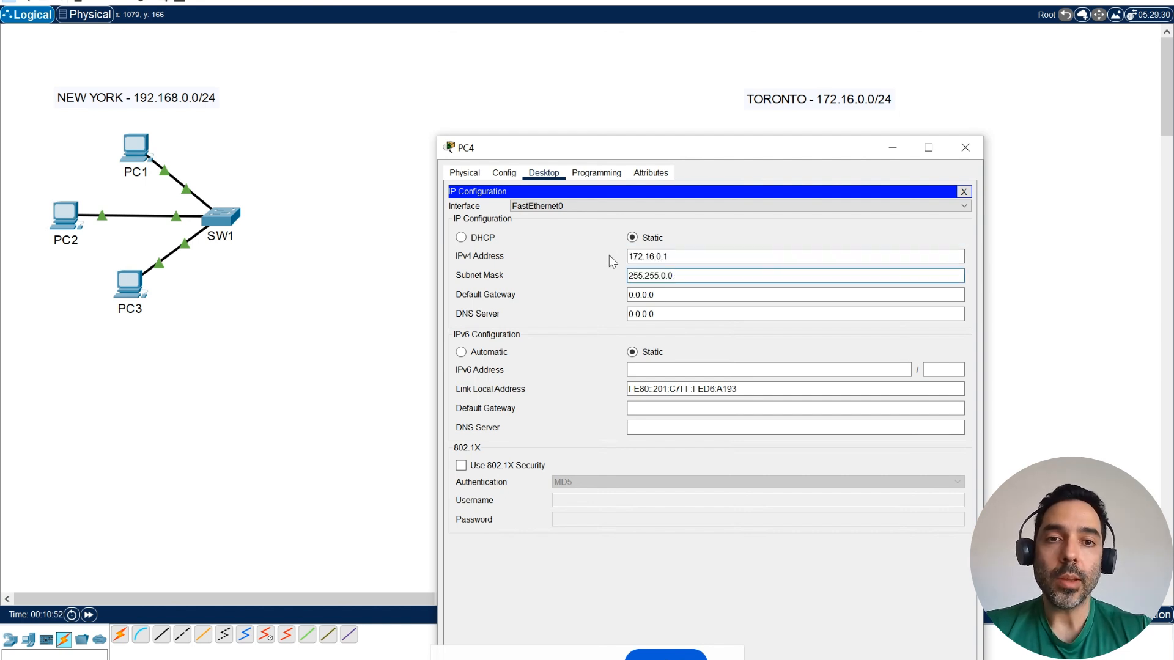
type("255")
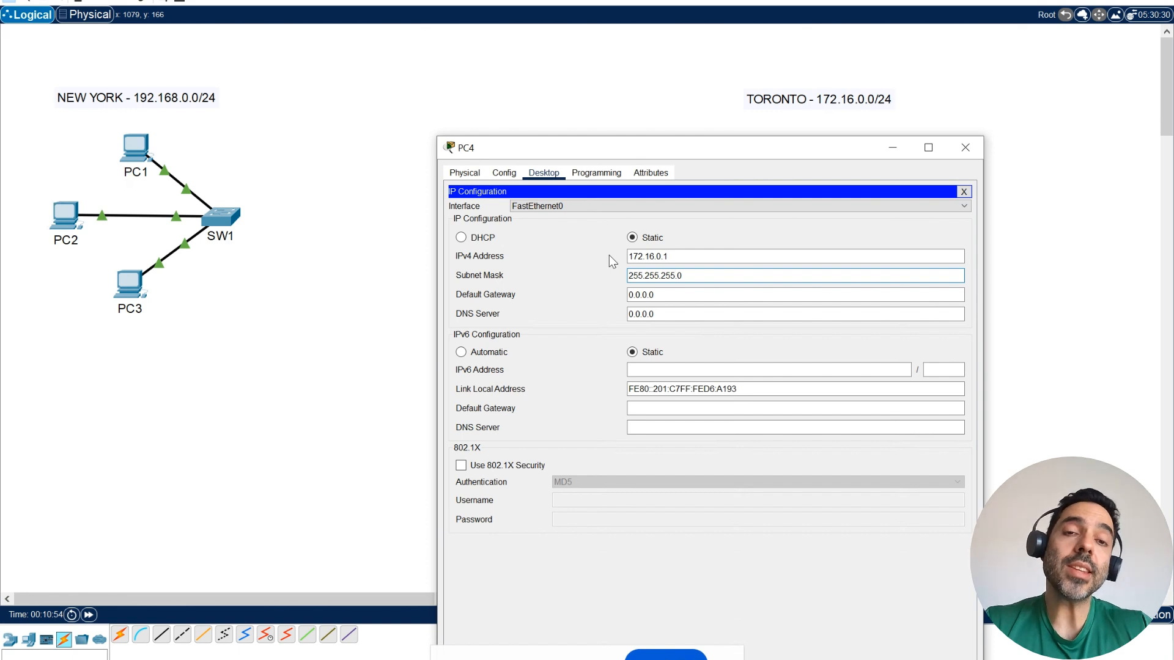
type(".")
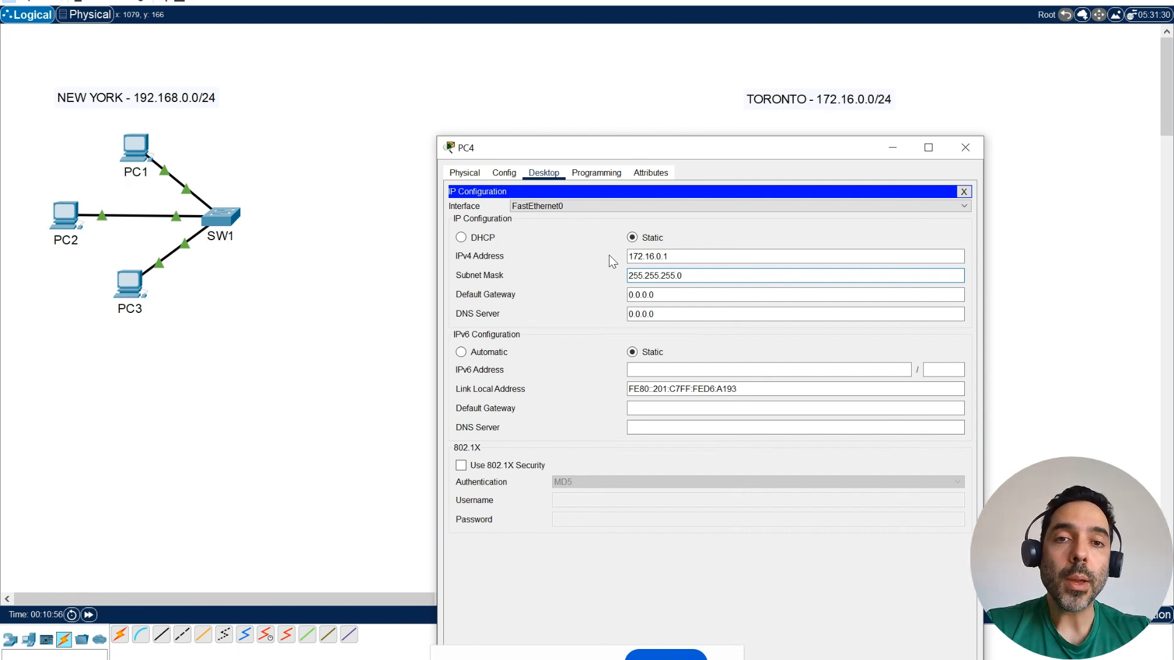
left_click_drag(695, 283, 611, 279)
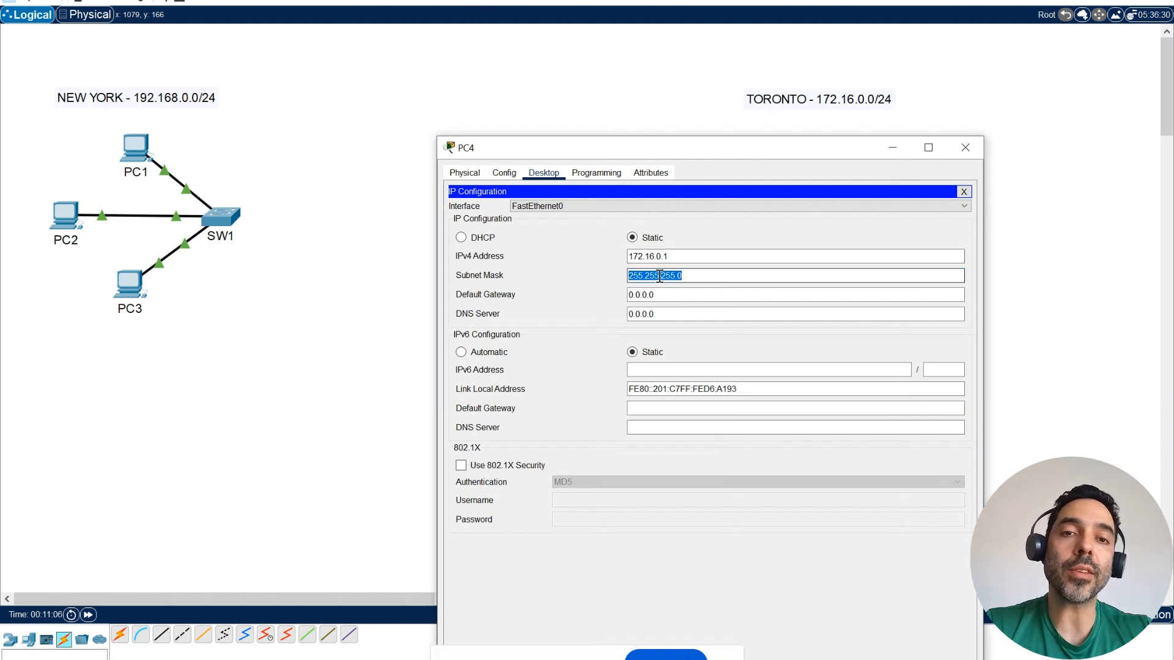
Set PC4's IPv4 default gateway to 172.16.0.254 and DNS server to 8.8.8.8, and close PC4's window
left_click_drag(676, 293, 616, 293)
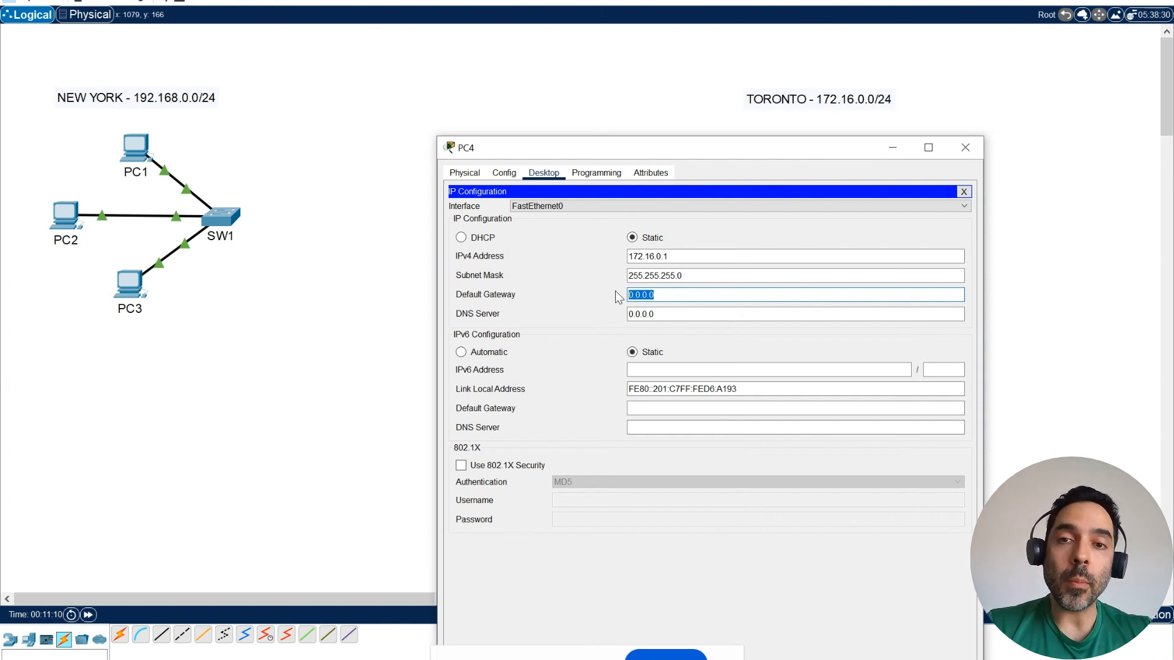
key("ctrl+v")
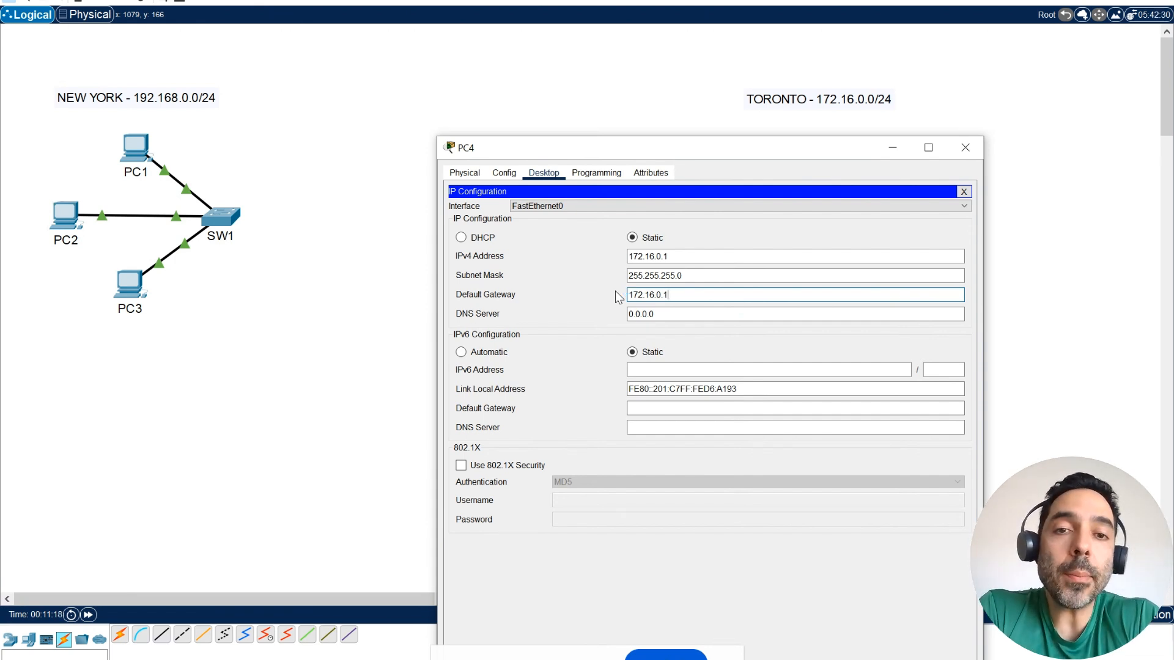
key("BackSpace")
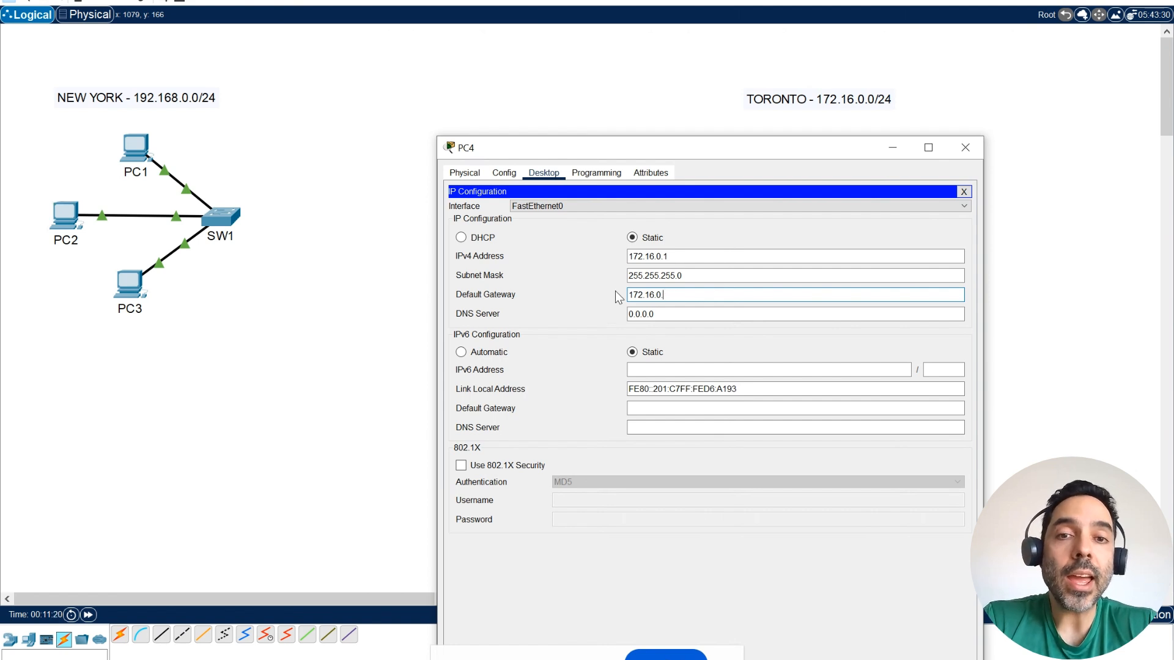
type("254")
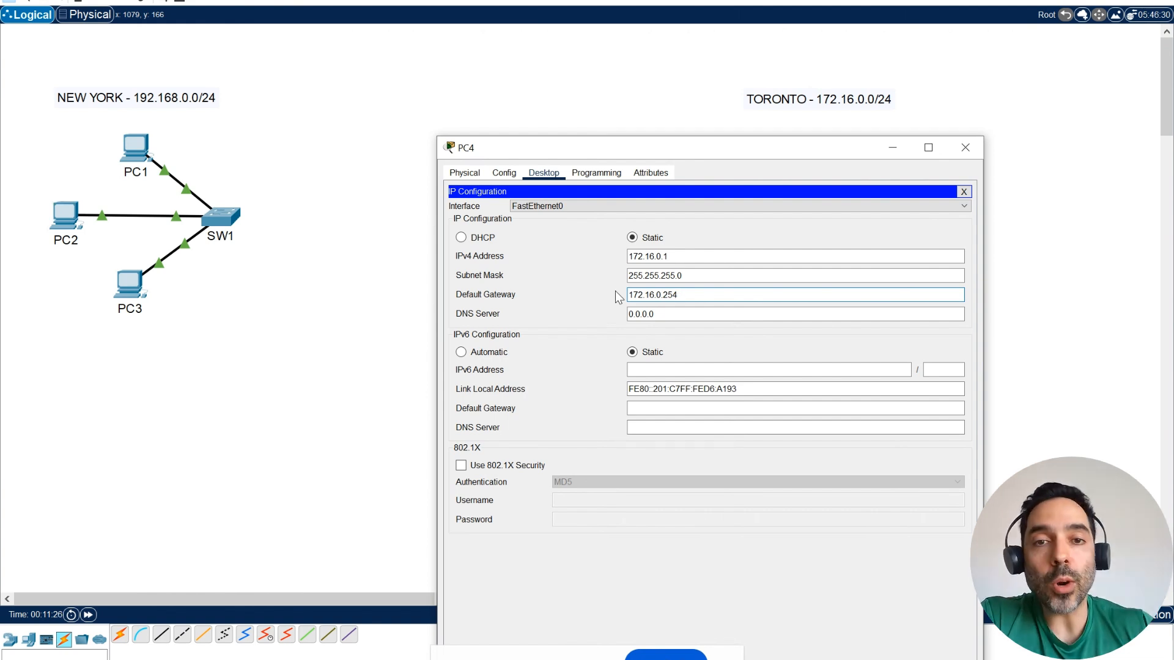
left_click_drag(668, 314, 615, 318)
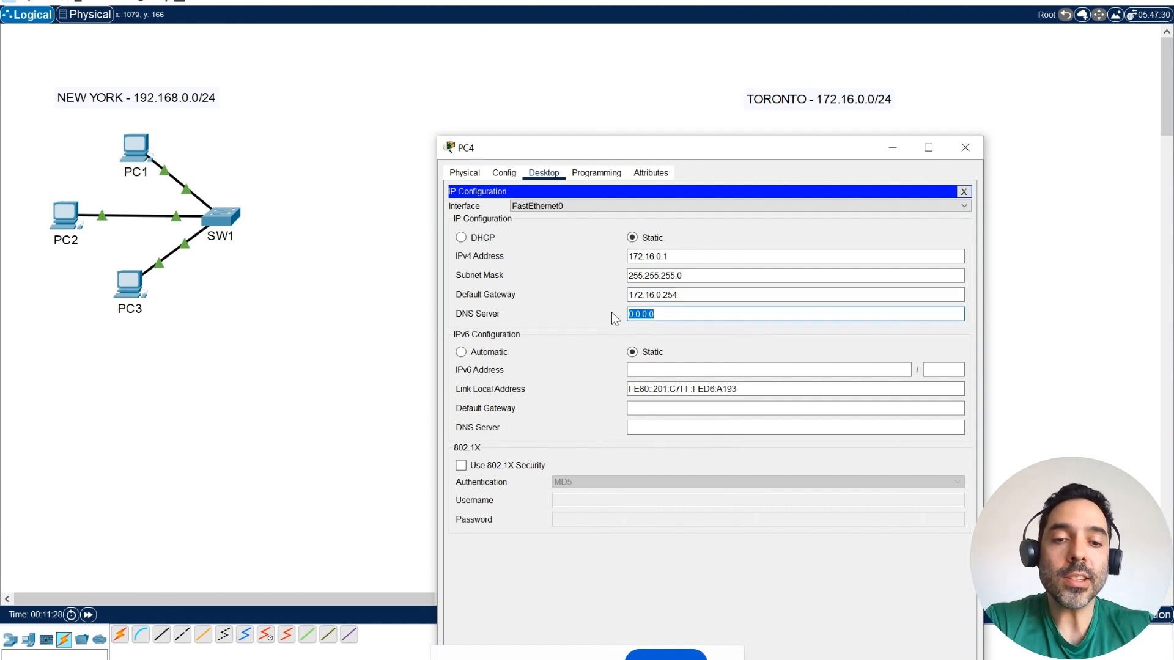
type("8.8.8.8")
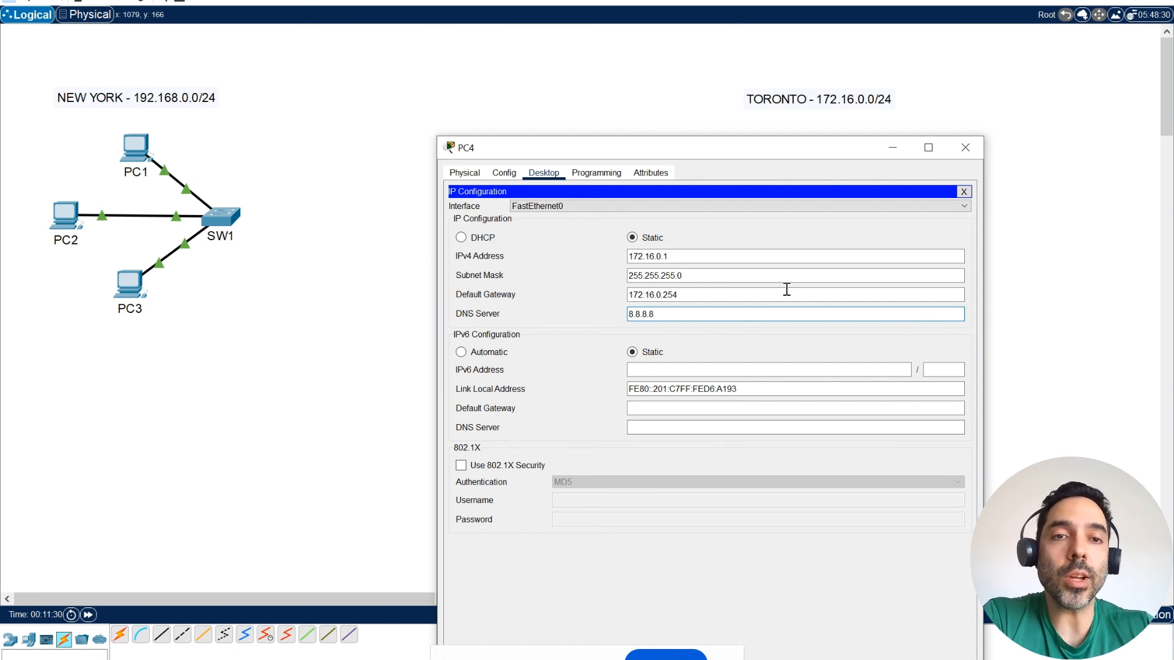
left_click(964, 192)
left_click(966, 147)
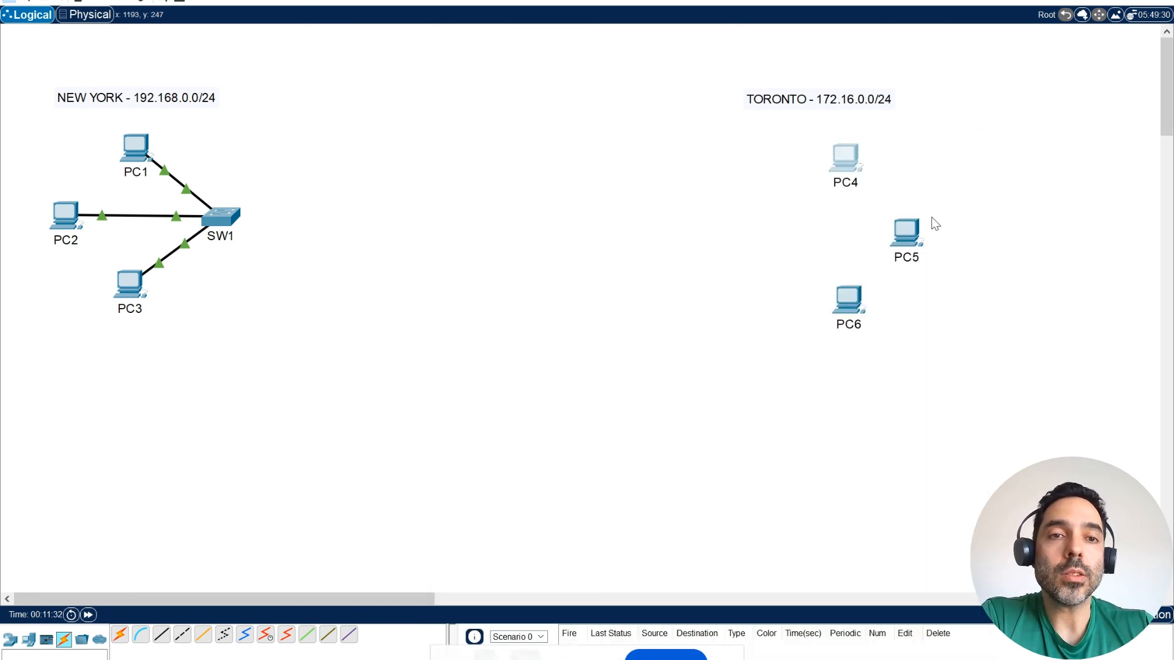
left_click(905, 241)
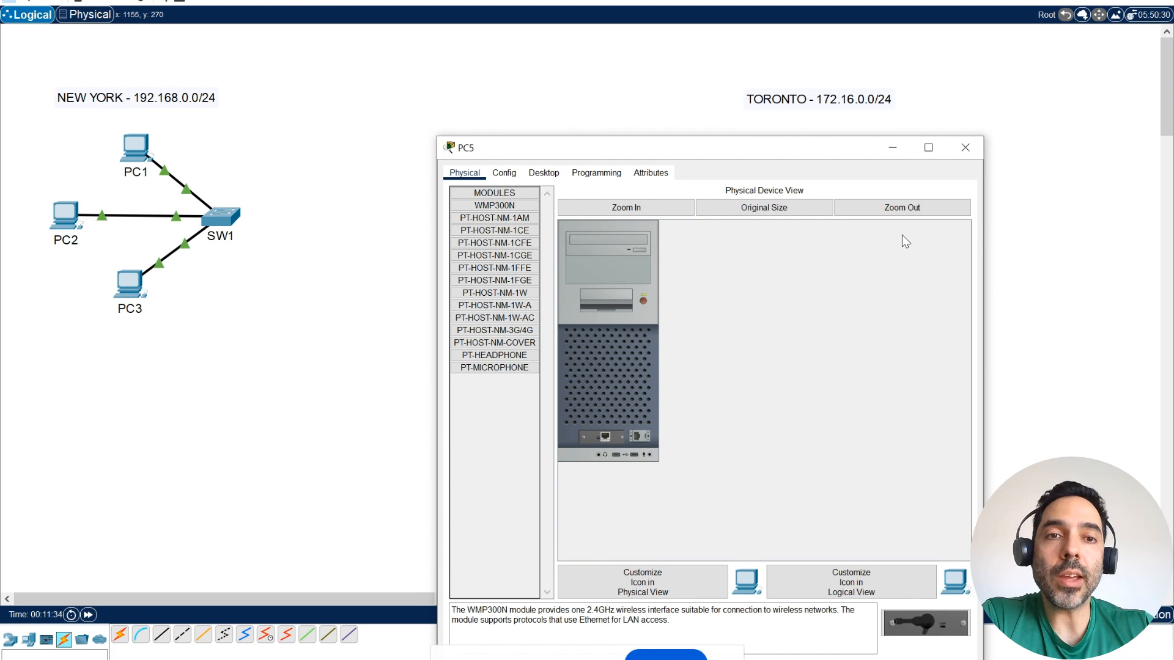
left_click(967, 148)
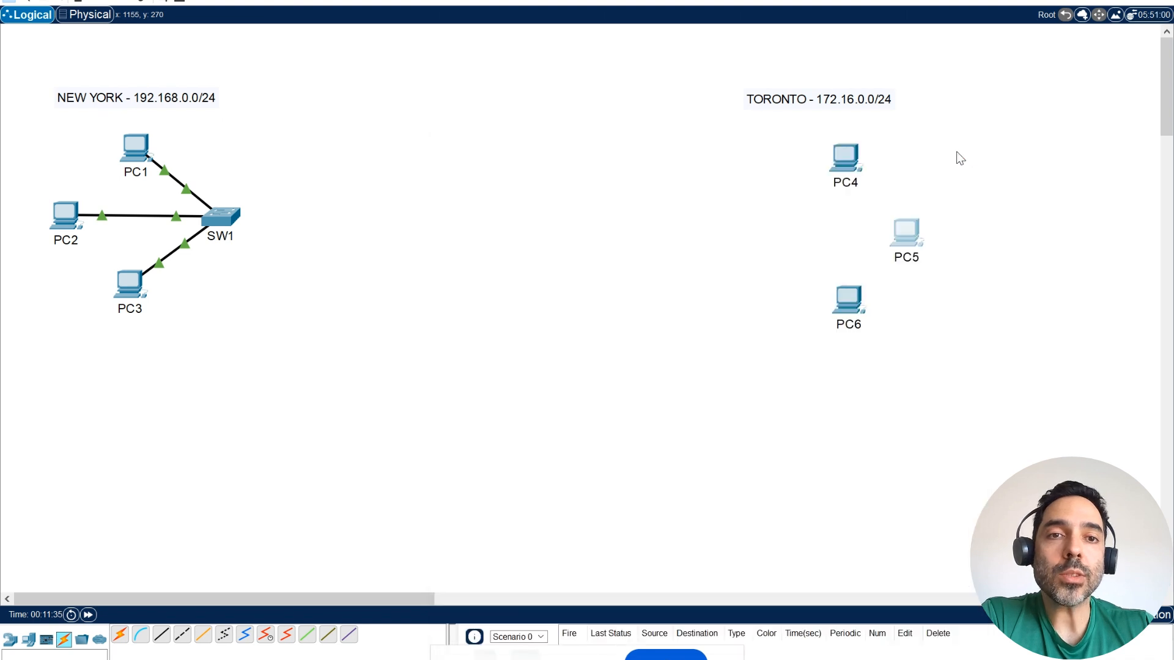
Change PC4's static IPv4 address to 172.16.0.4 and close PC4's window
left_click(852, 156)
left_click(514, 220)
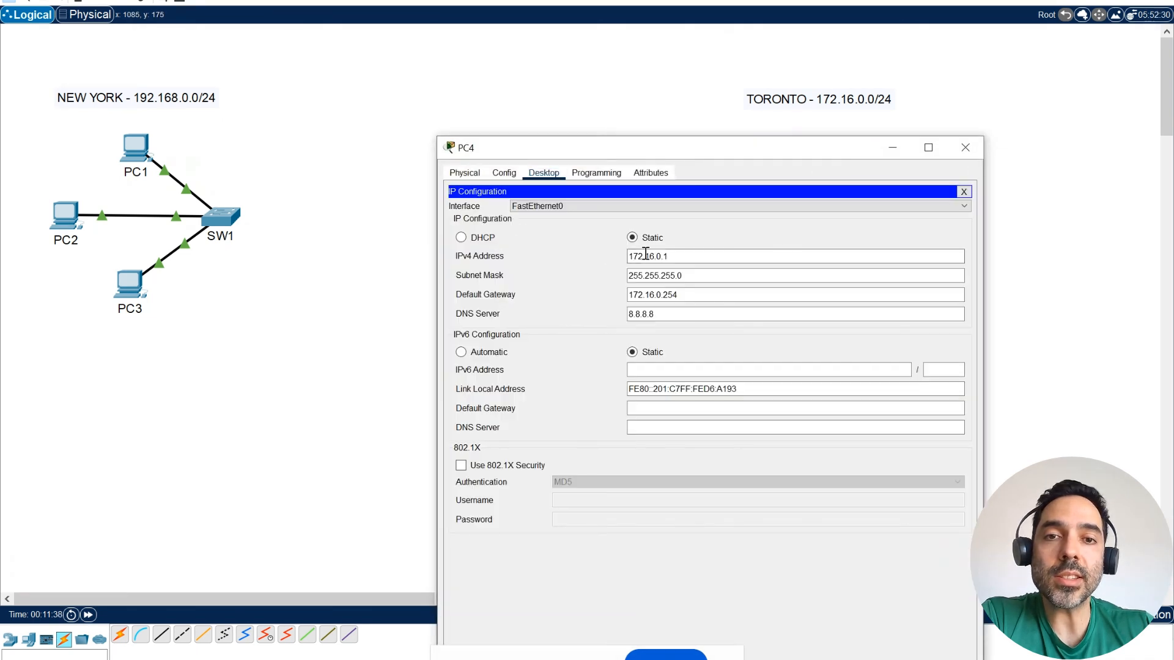
left_click_drag(659, 256, 676, 255)
left_click(704, 272)
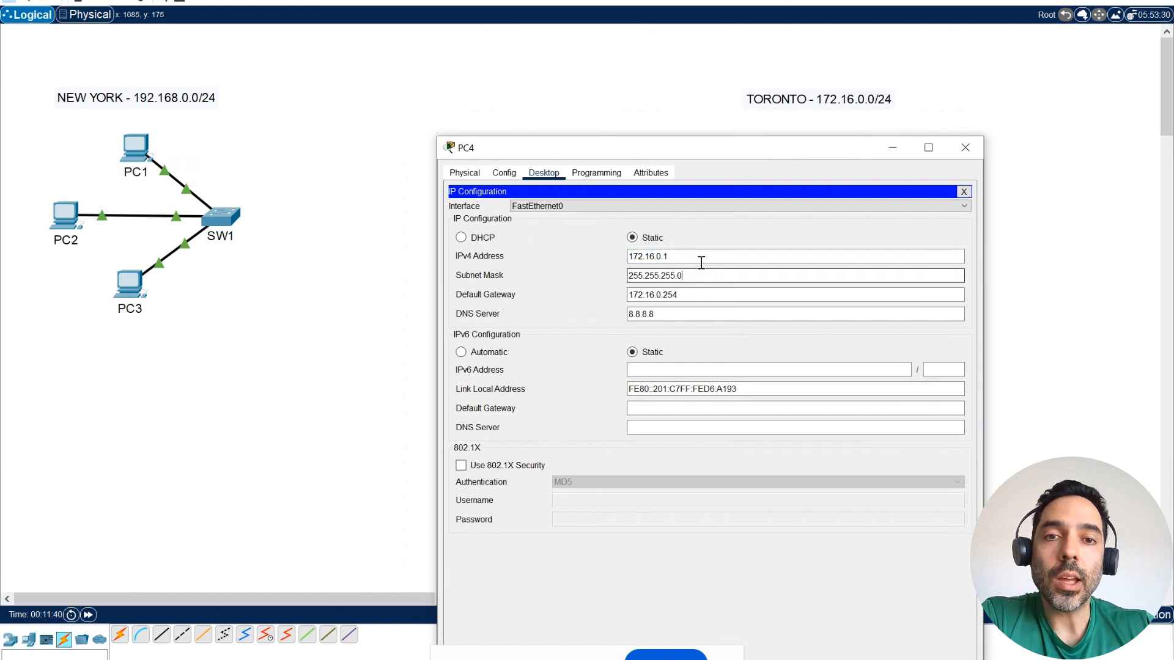
left_click(707, 257)
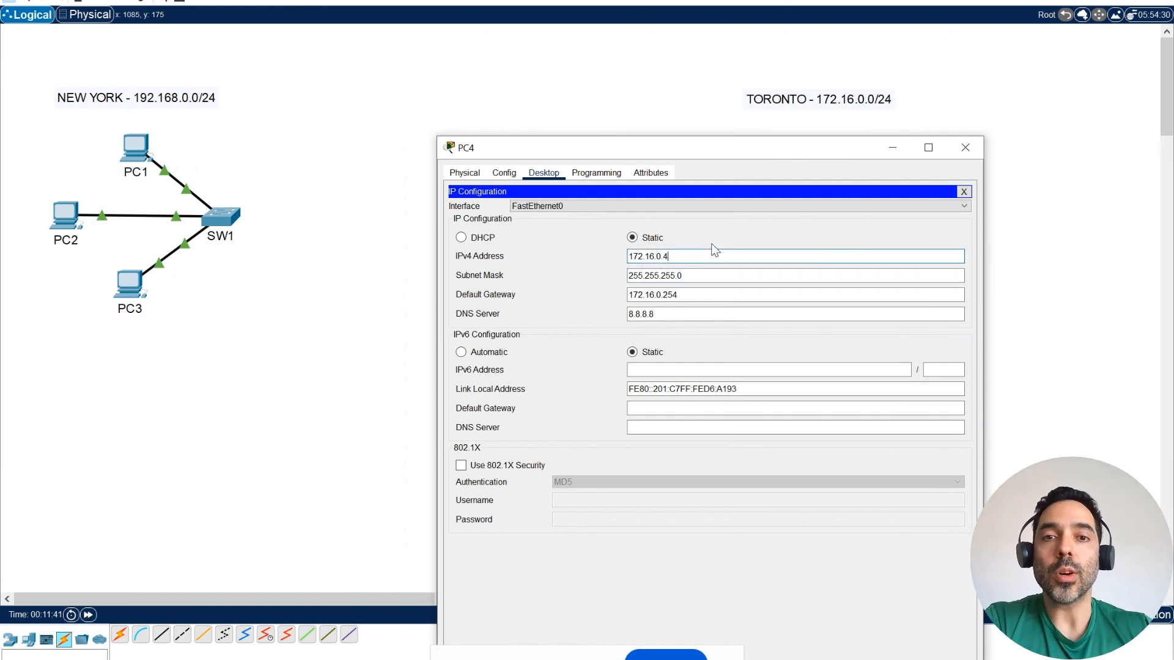
left_click(964, 192)
left_click(966, 148)
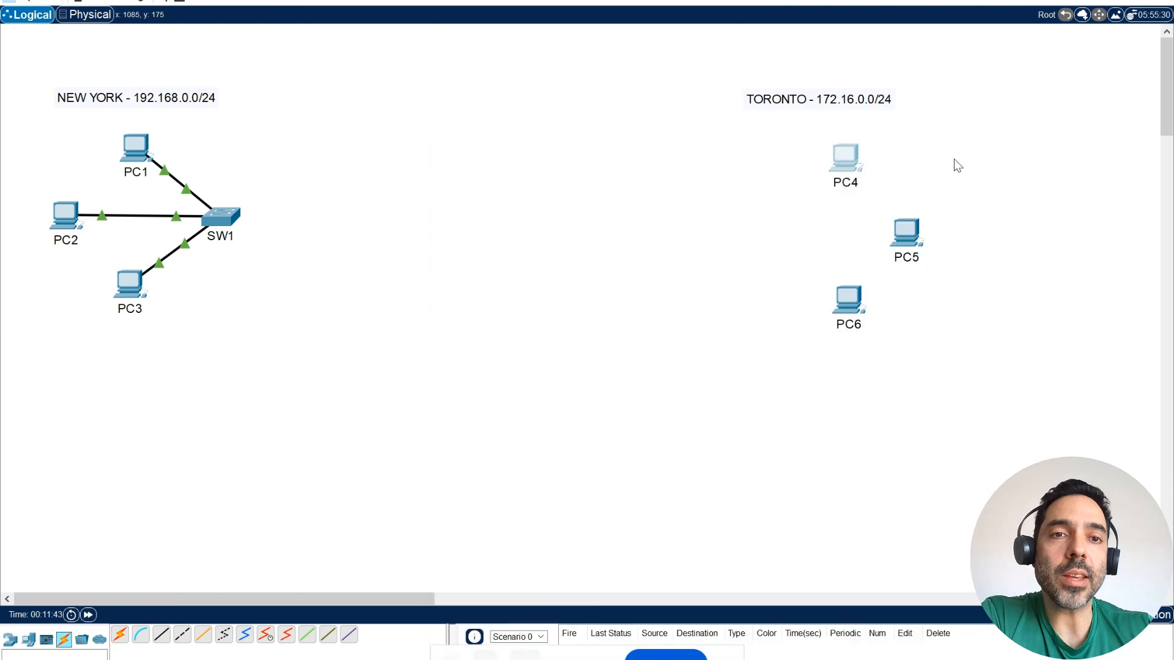
Set PC5's static IPv4 address to 172.16.0.5 and its subnet mask to 255.255.255.0
left_click(906, 233)
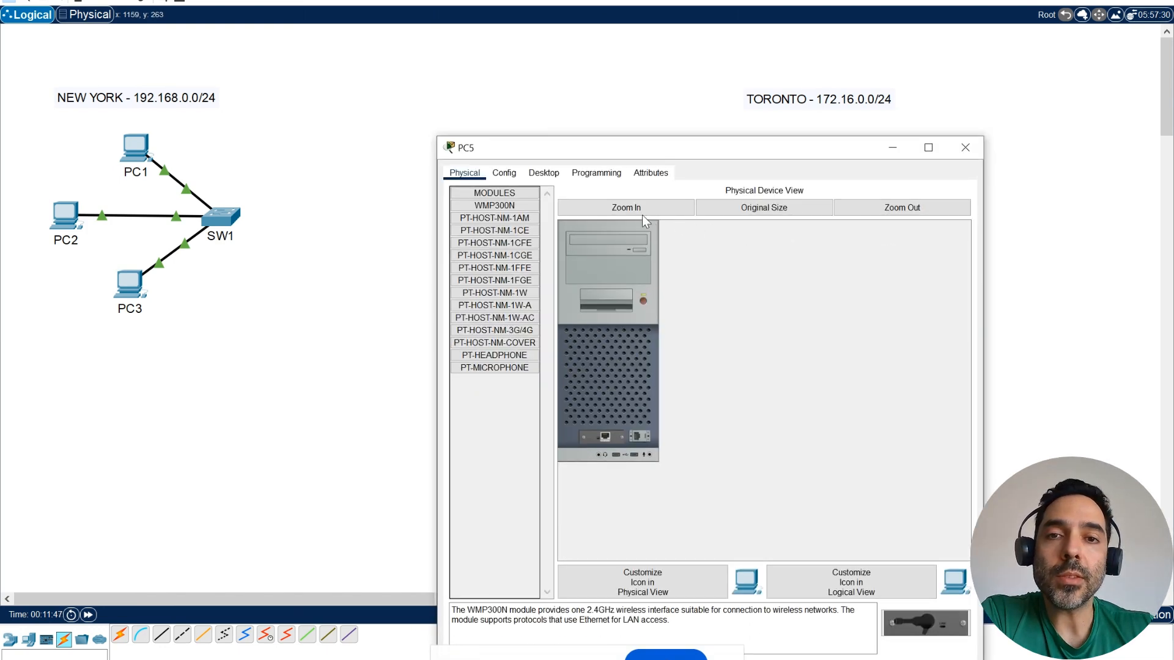
left_click(541, 171)
left_click(496, 227)
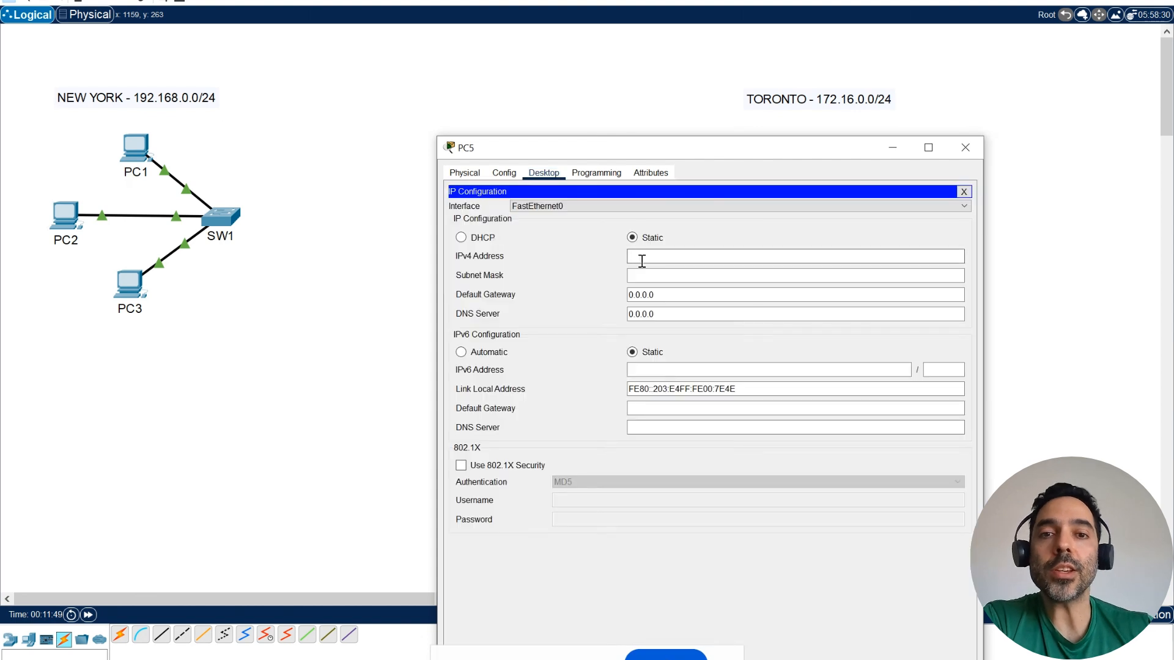
left_click(644, 256)
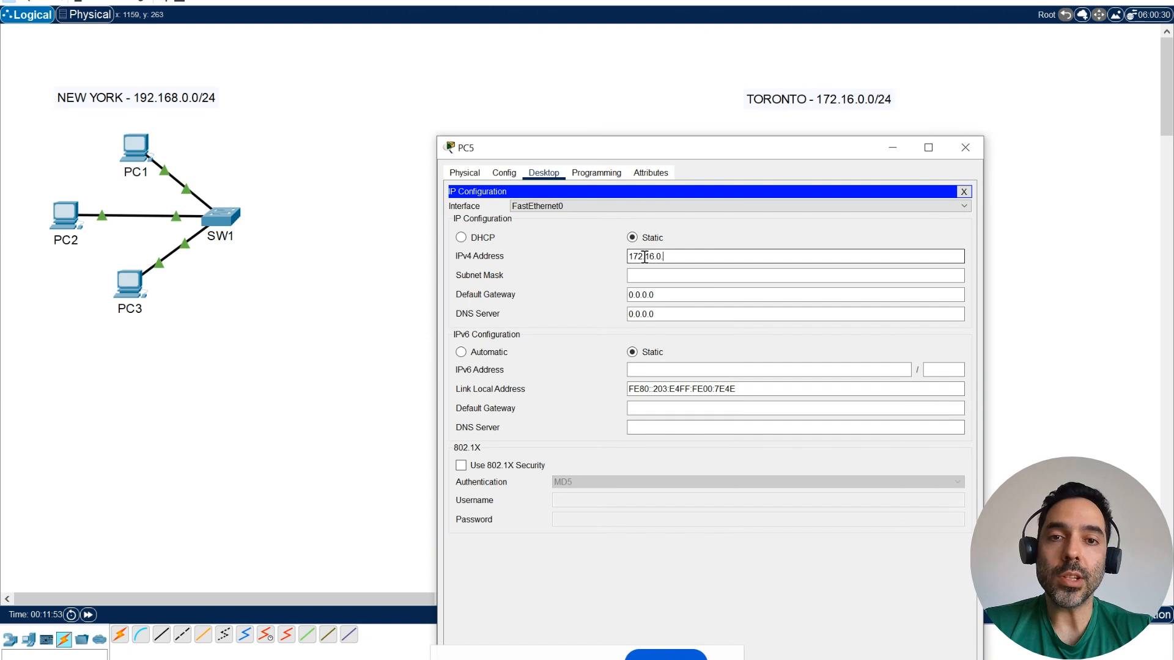
key("Tab")
key("Tab")
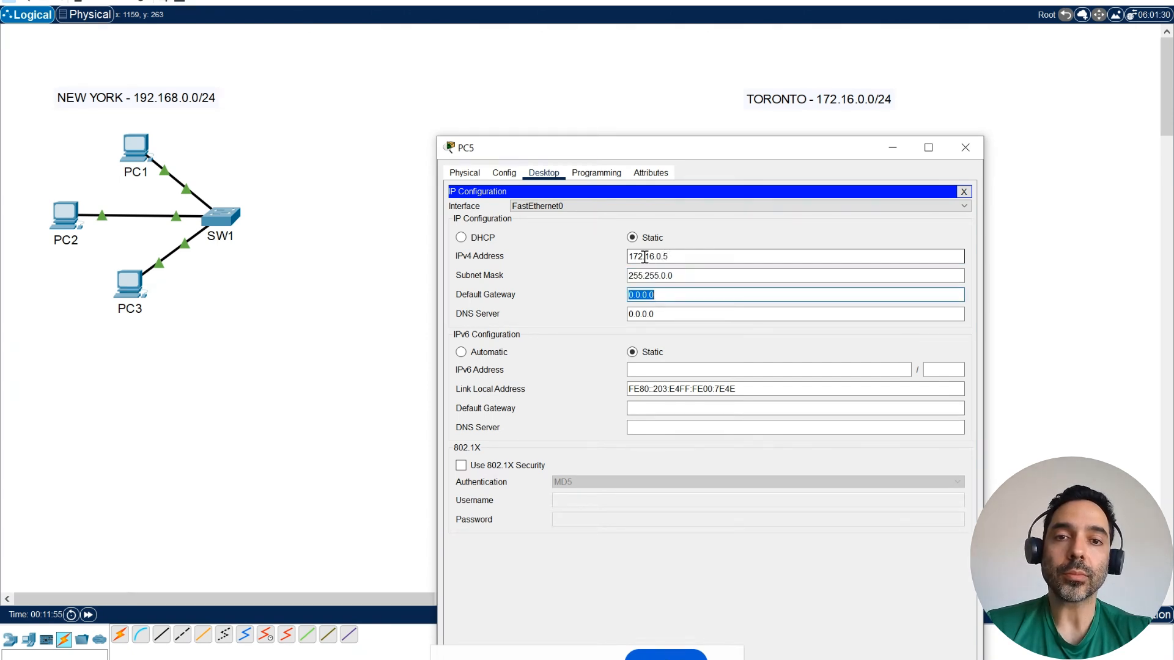
left_click(666, 275)
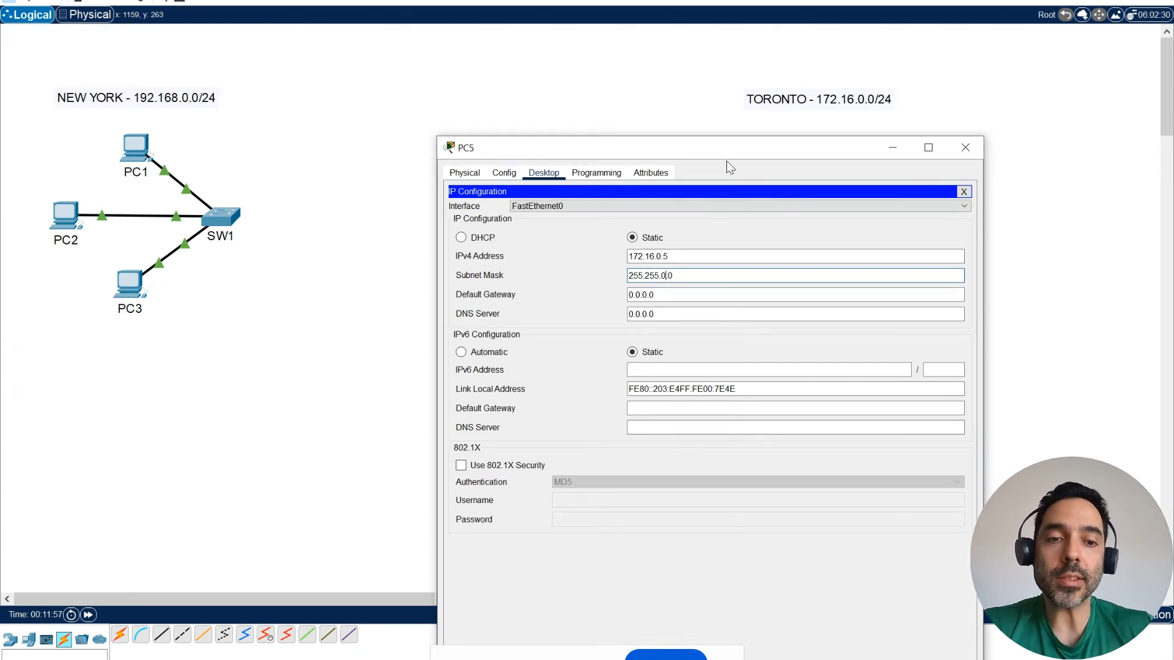
type("255.")
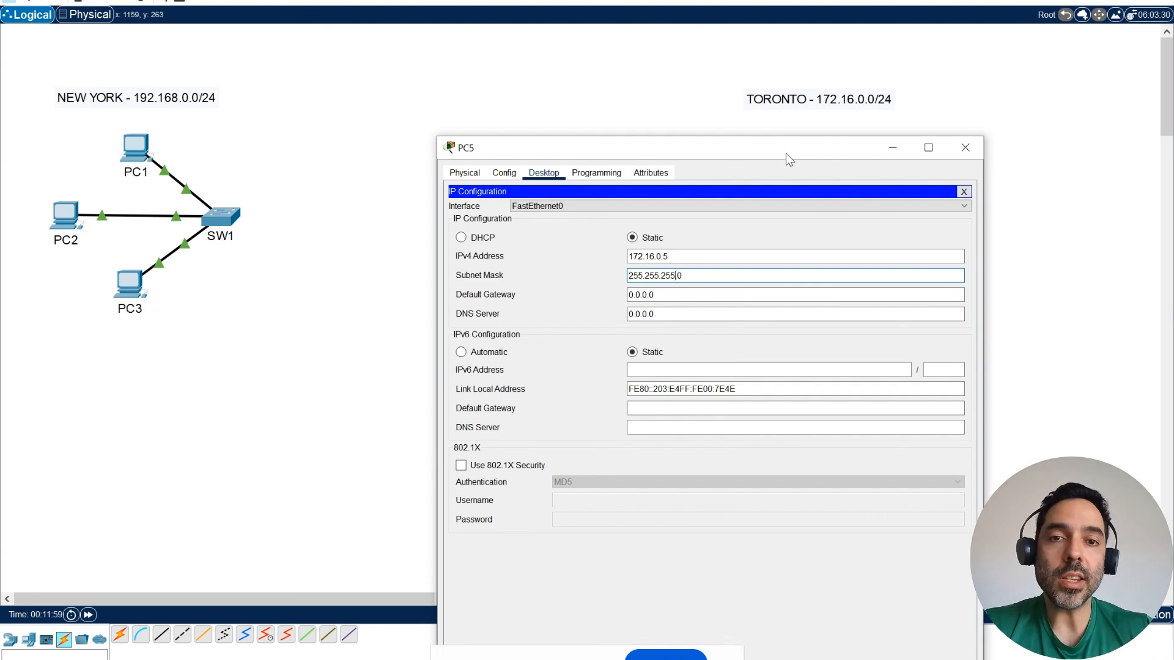
Set PC5's IPv4 default gateway to 172.16.0.254 and DNS server to 8.8.8.8, and close PC5's window
left_click_drag(680, 256, 608, 254)
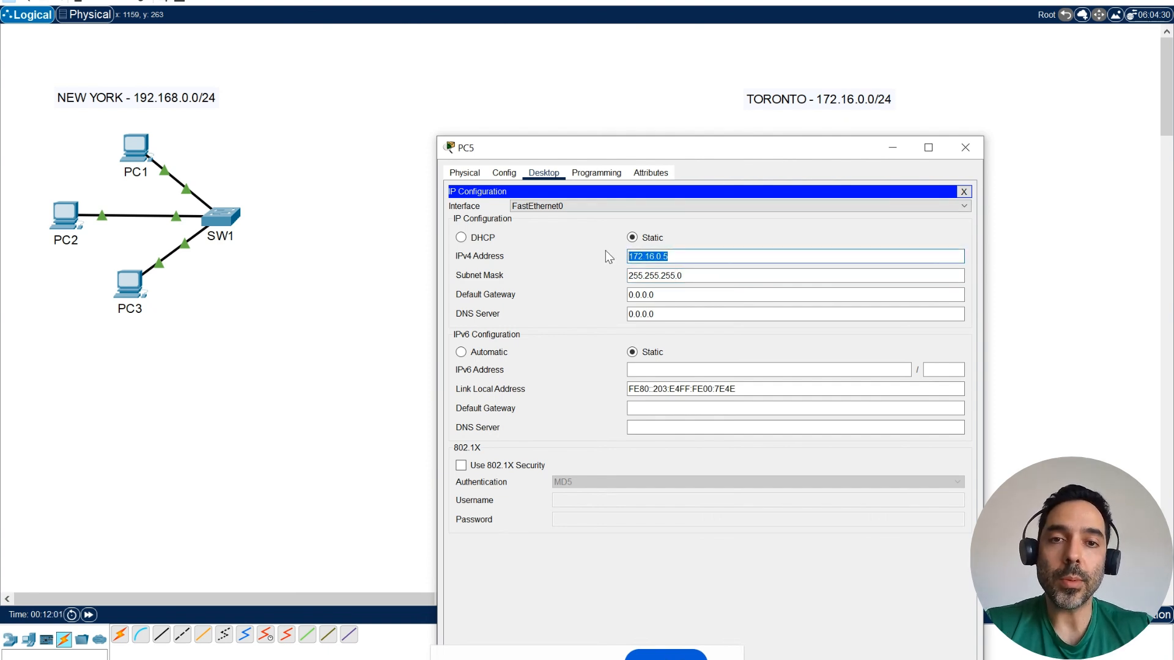
key("ctrl+c")
double_click(665, 297)
key("ctrl+v")
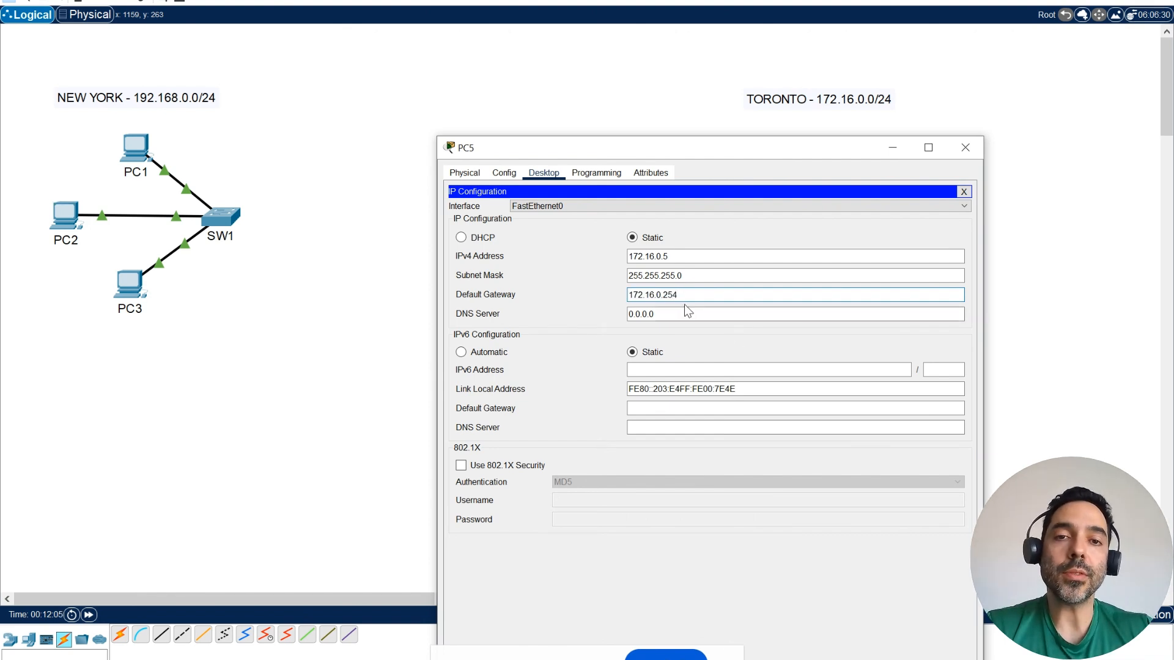
left_click_drag(686, 312, 583, 311)
type("8.8.8.8")
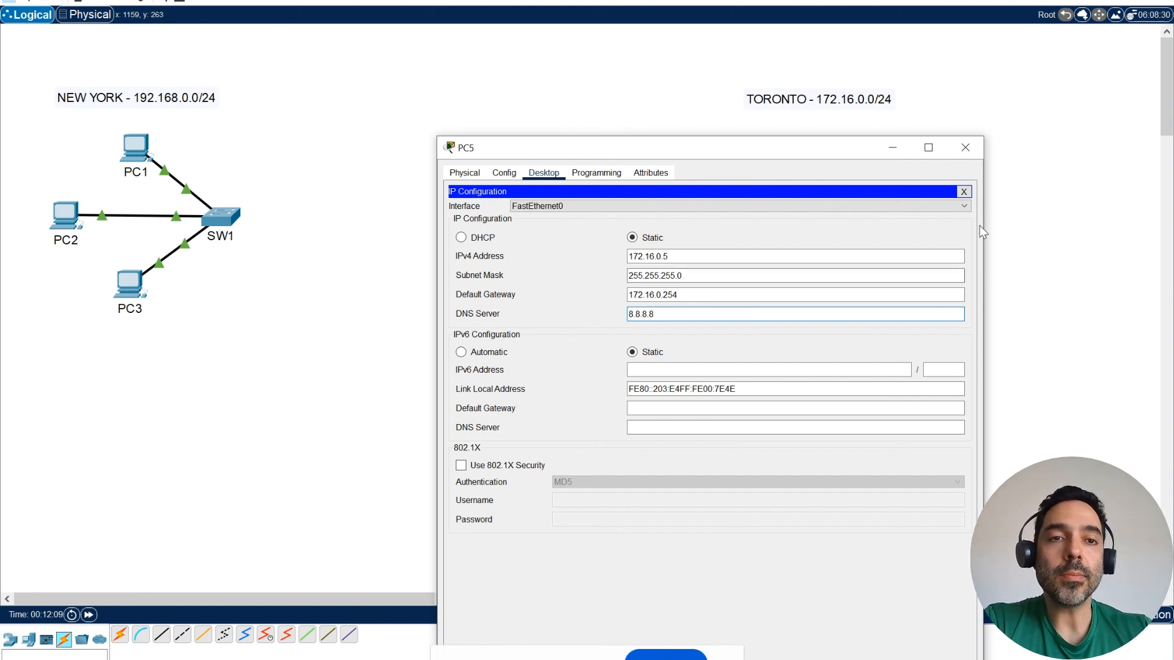
left_click(964, 192)
left_click(971, 151)
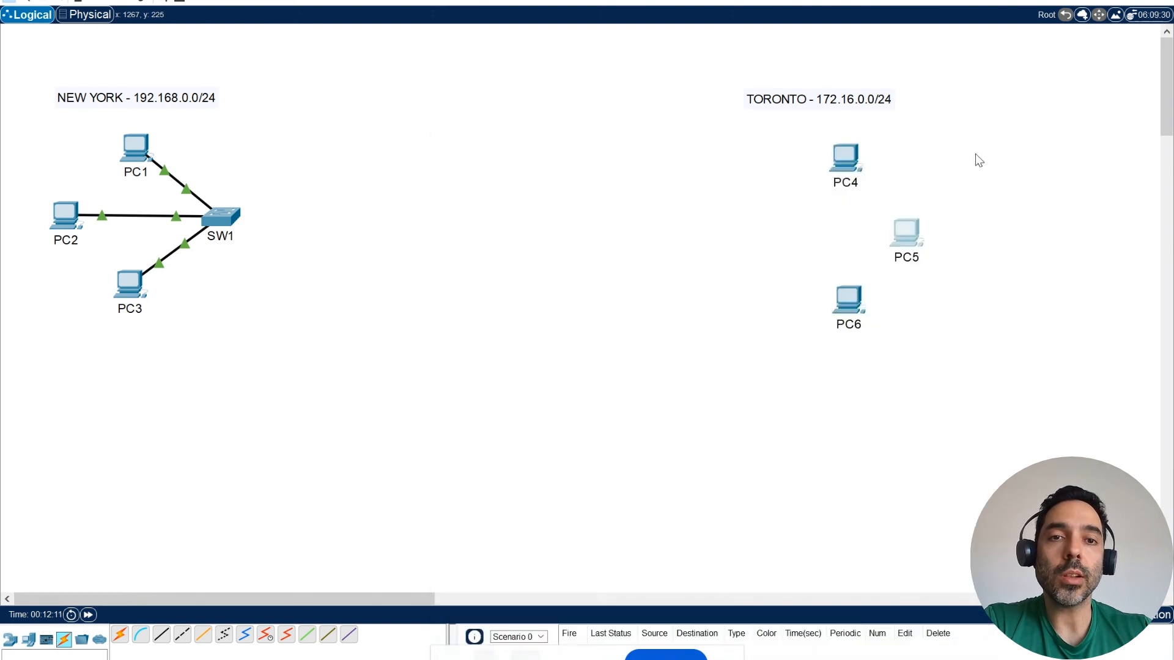
Set PC6's static IPv4 address to 172.16.0.6 and accept the automatically filled subnet mask
left_click(854, 306)
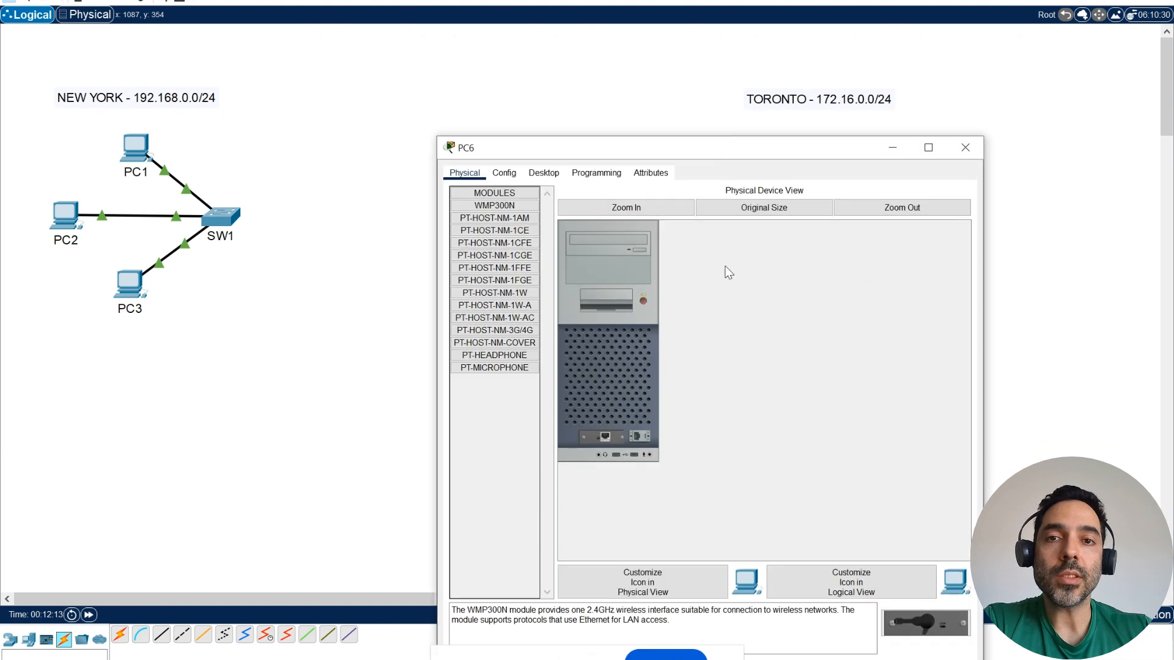
left_click(533, 172)
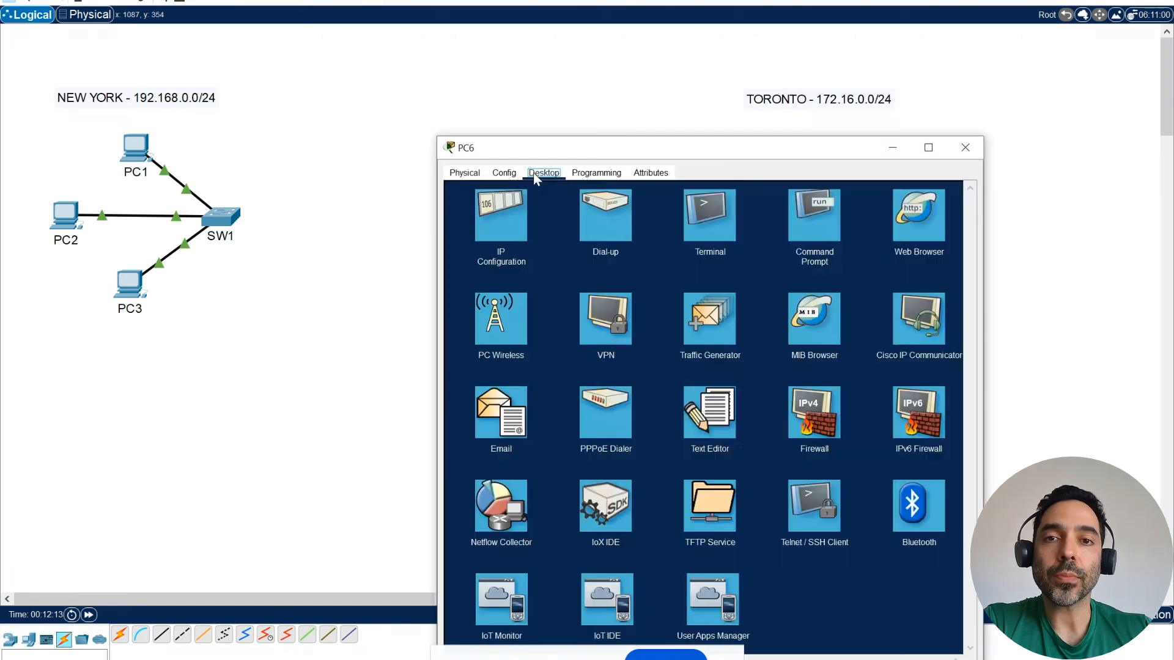
left_click(505, 226)
left_click(647, 254)
type("172.16.0.5")
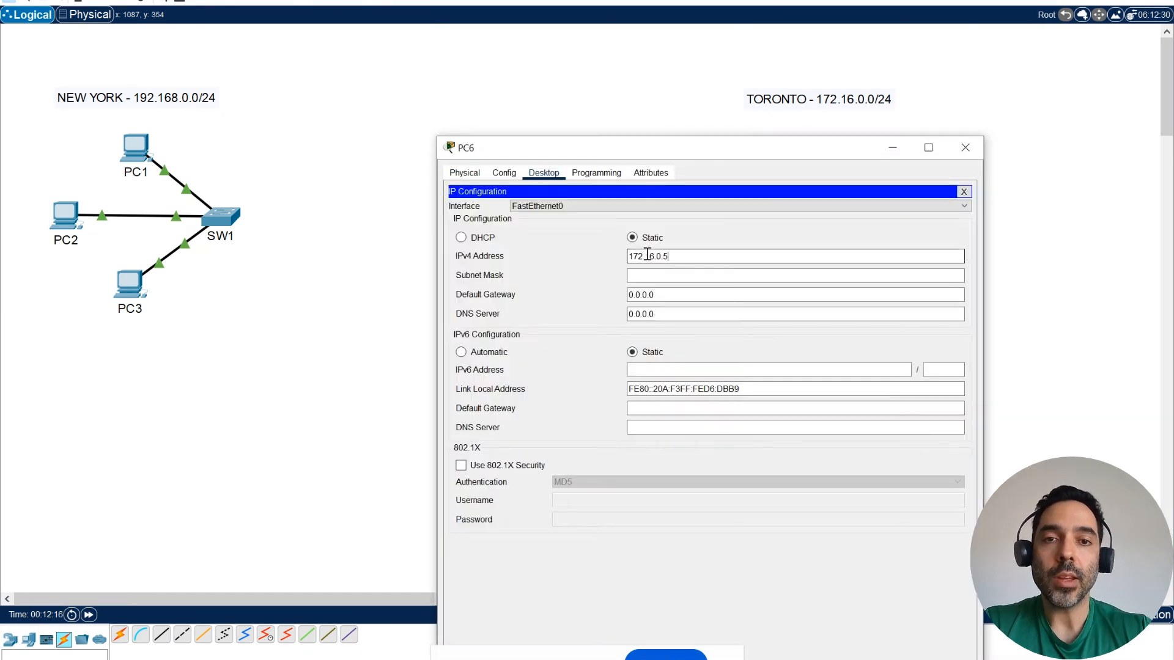
key("Tab")
key("Tab")
Set PC6's IPv4 default gateway to 172.16.0.254 and DNS server to 8.8.8.8, and close PC6's window
type("1")
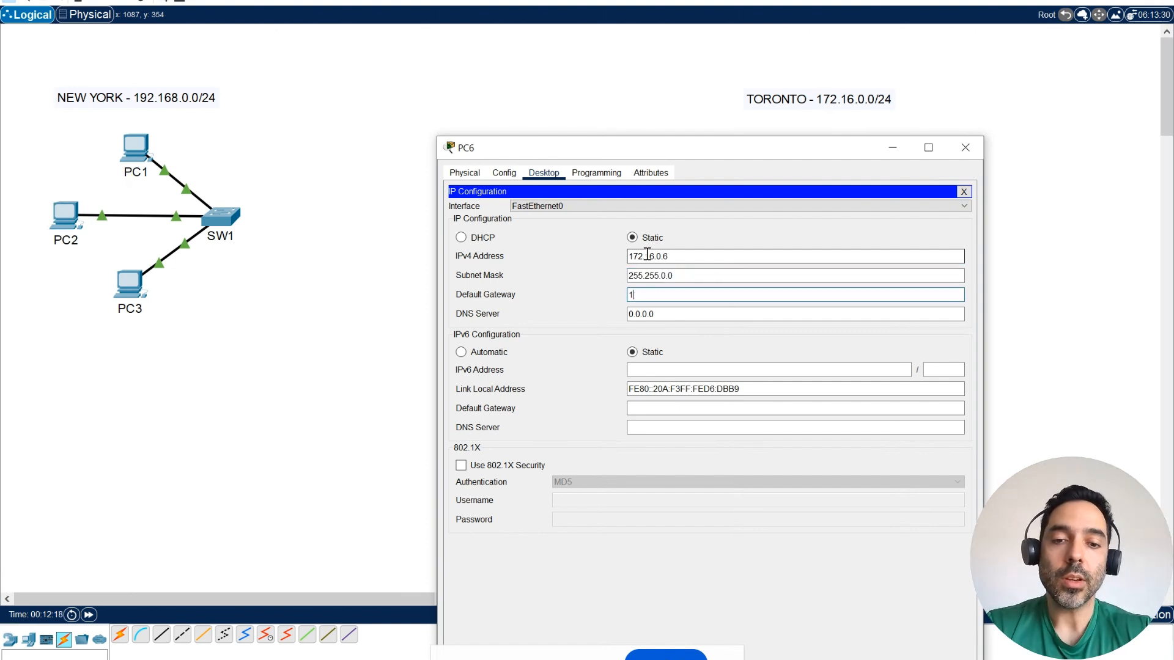
type("72.16.0.5")
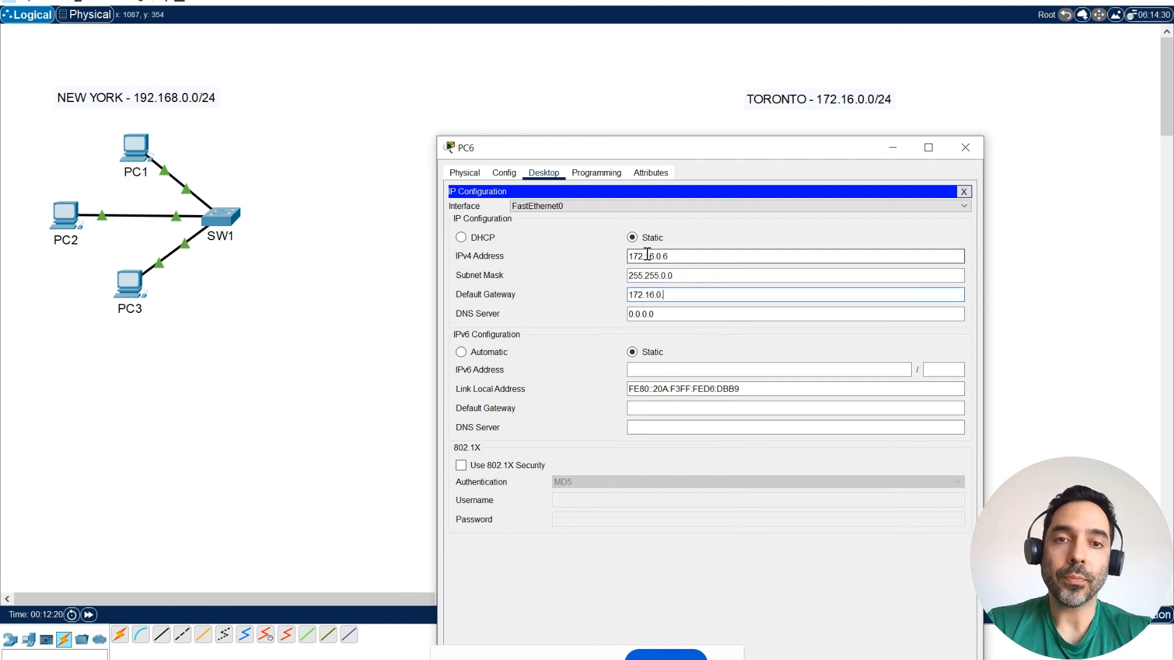
key("Tab")
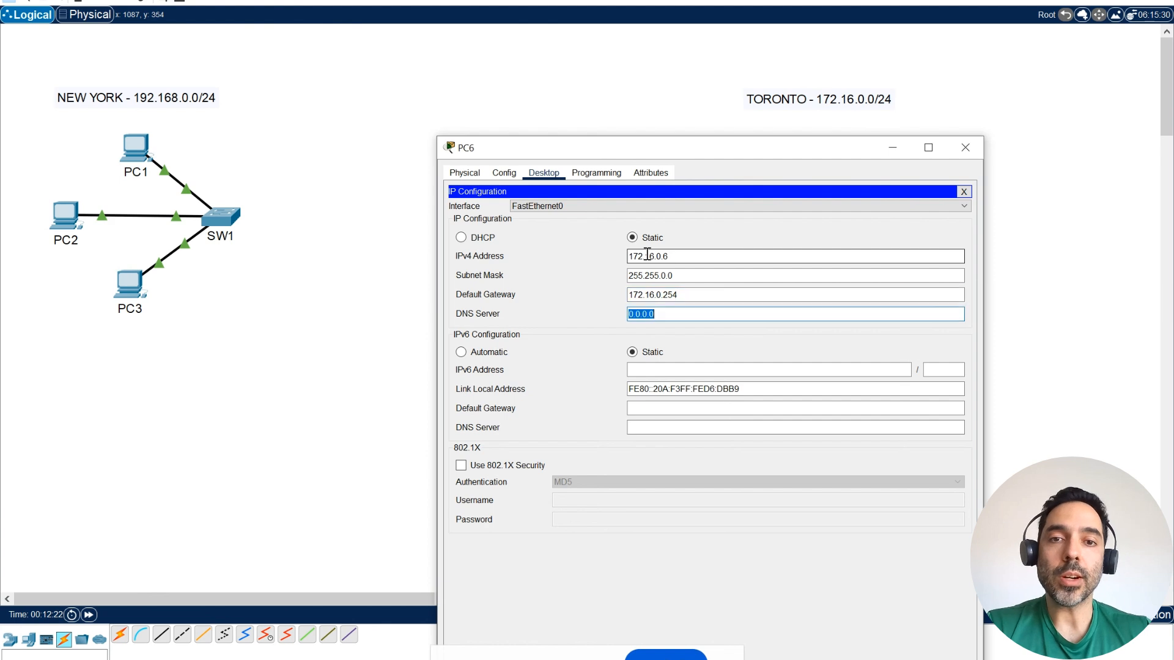
type("8.8.8.8")
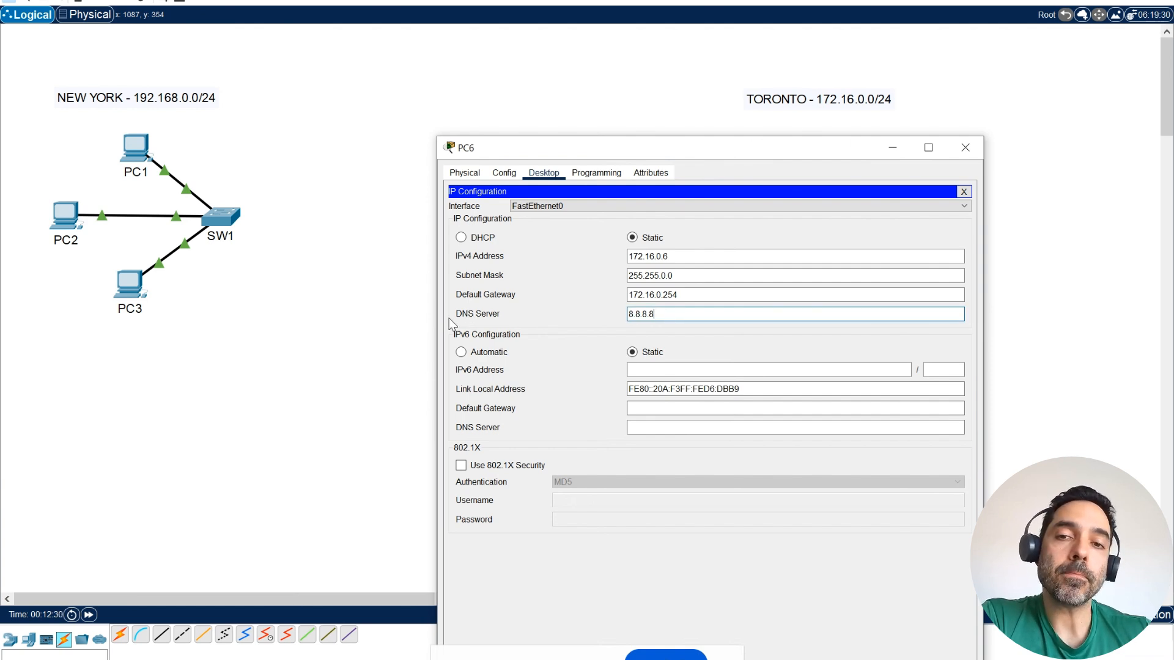
left_click(963, 192)
left_click(966, 147)
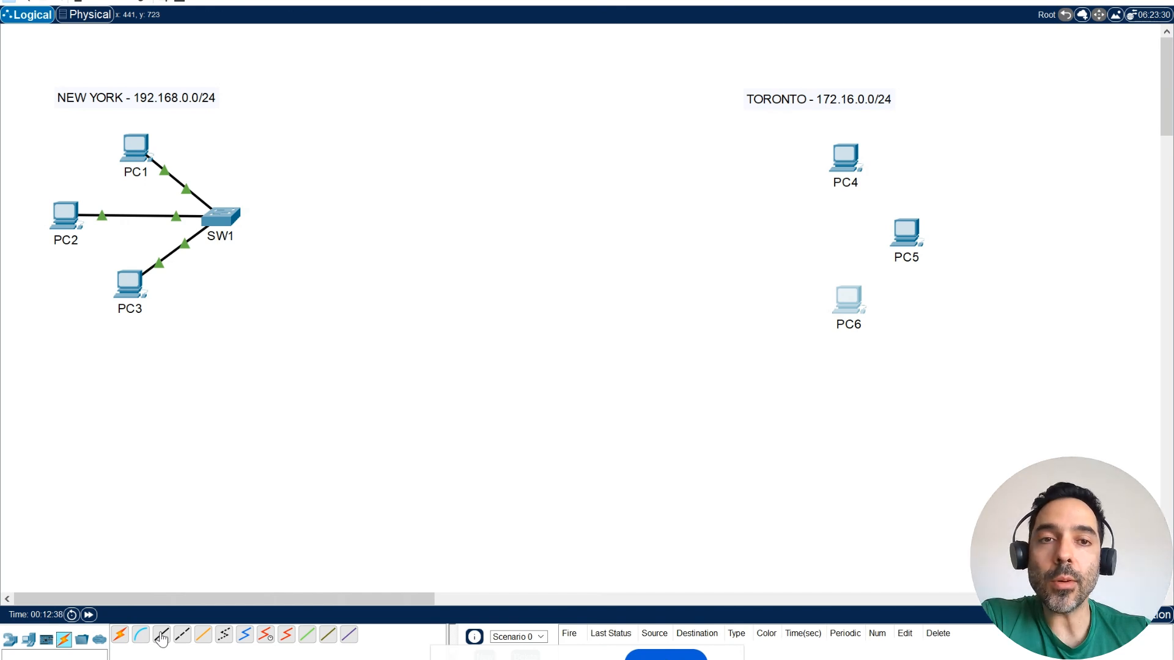
Add a 2960 switch to the Toronto site, placed on the side of the PCs facing New York, level with PC5
left_click(12, 641)
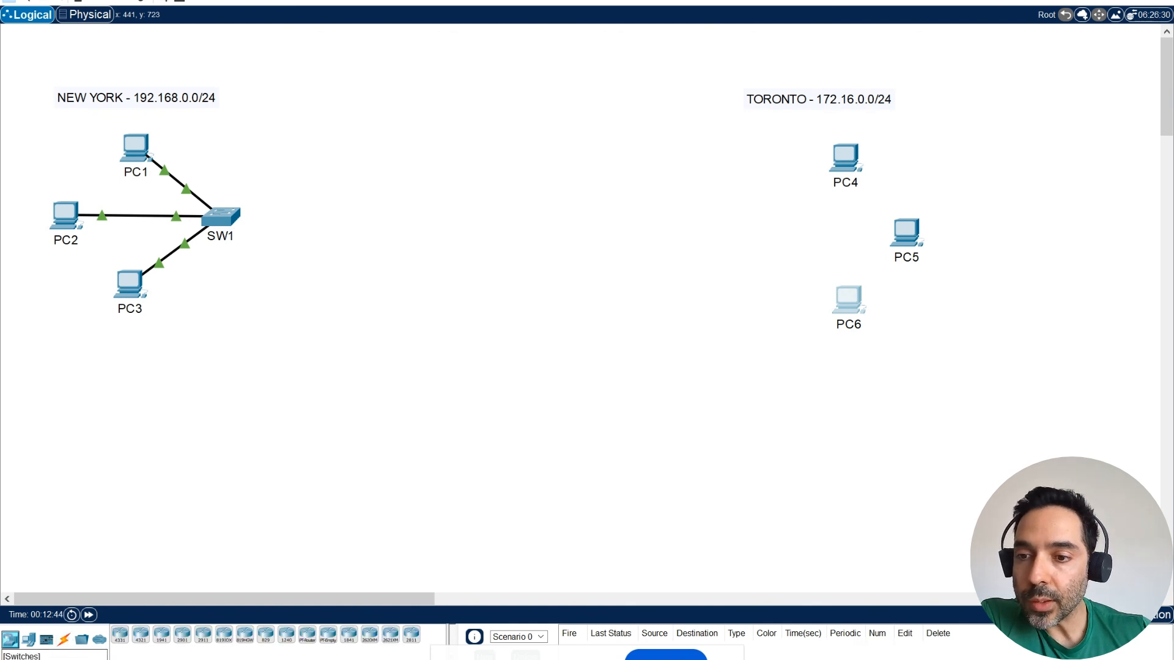
left_click(28, 659)
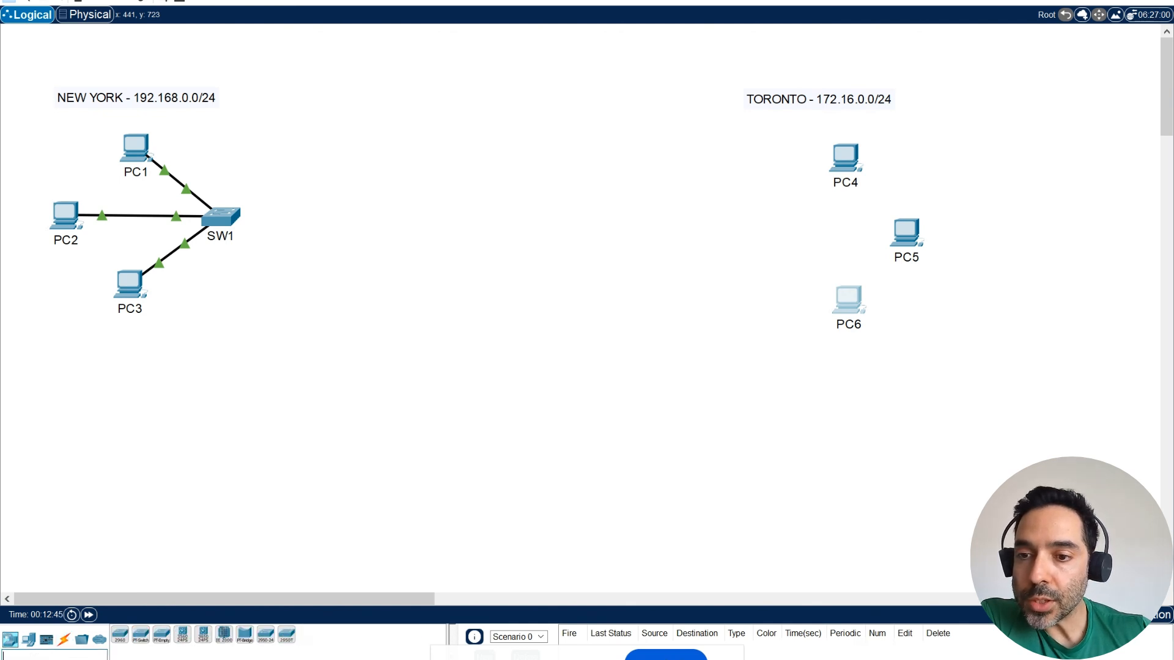
left_click(119, 638)
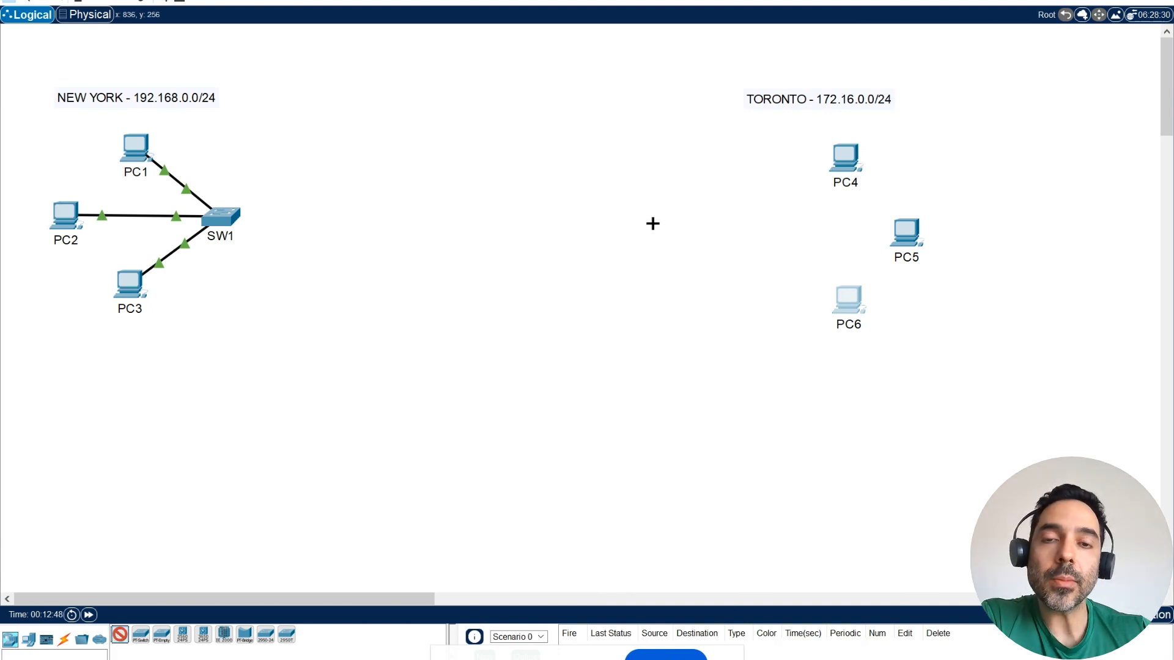
left_click(655, 227)
left_click_drag(676, 230, 708, 230)
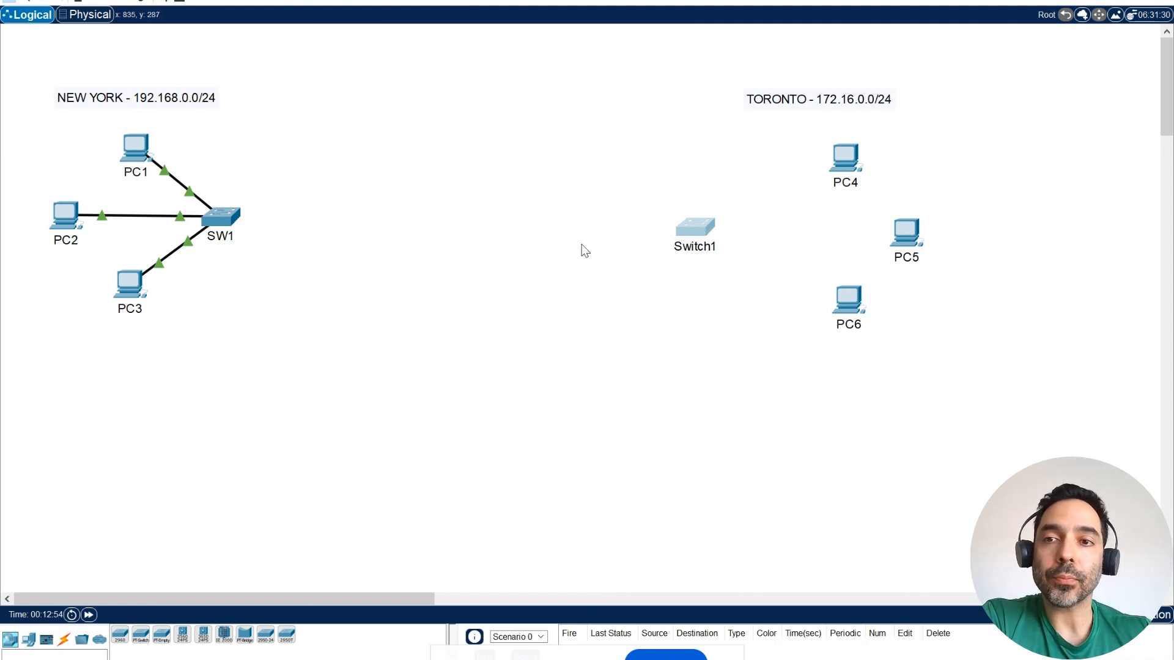
Rename the Toronto switch as SW2
left_click(687, 248)
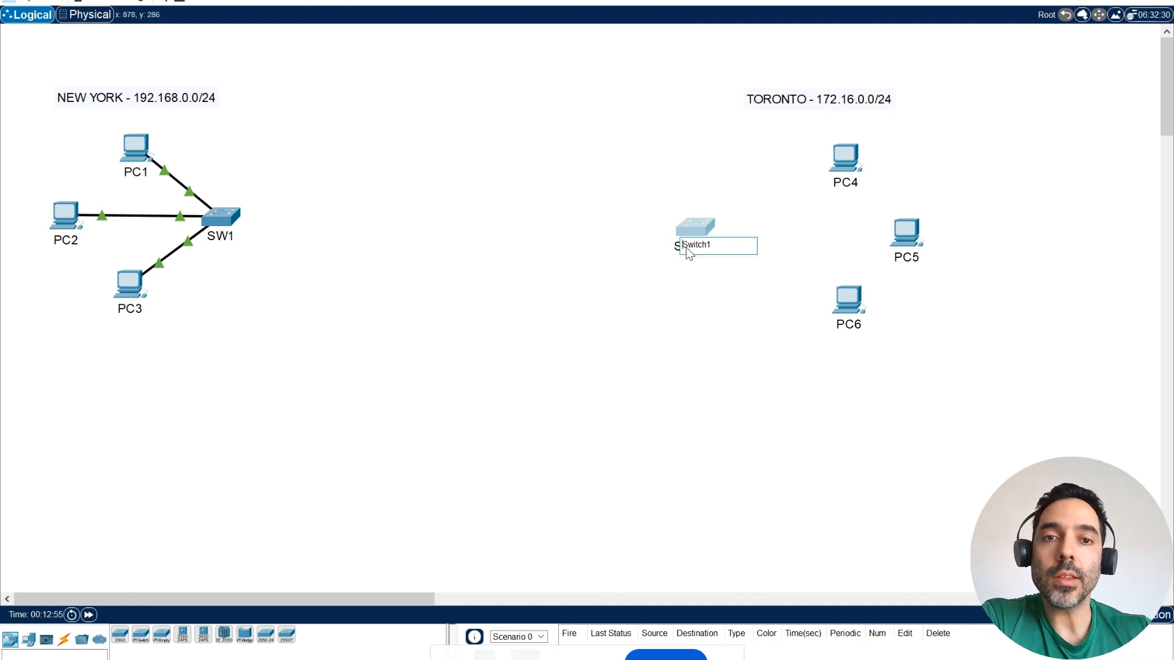
type("SW2")
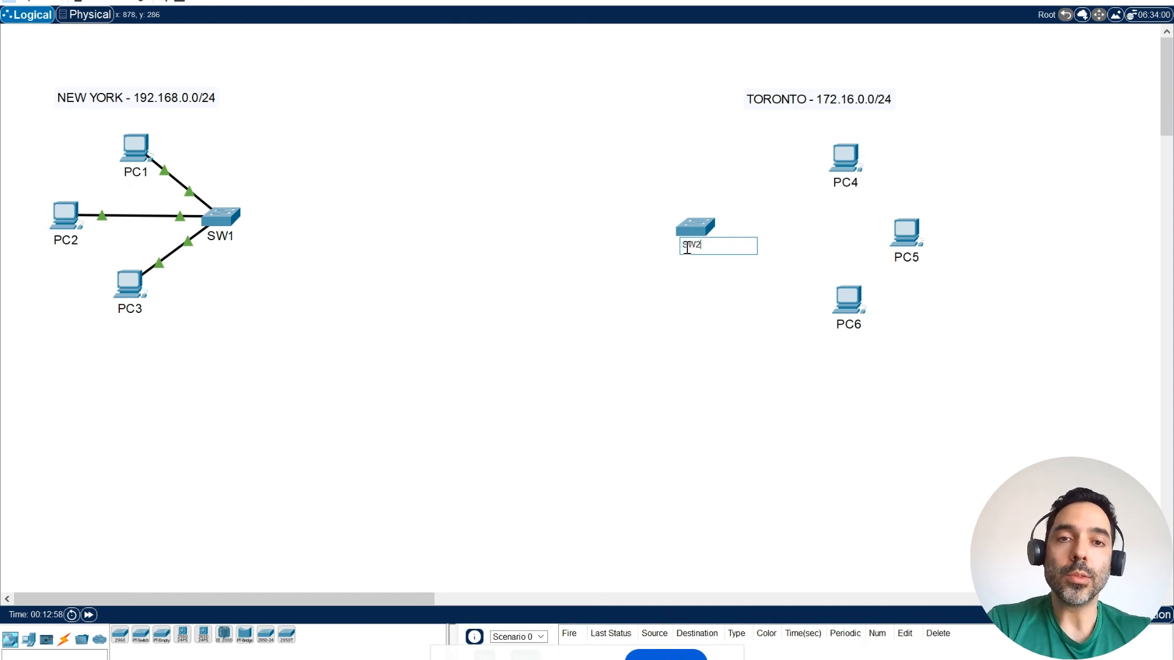
left_click(703, 344)
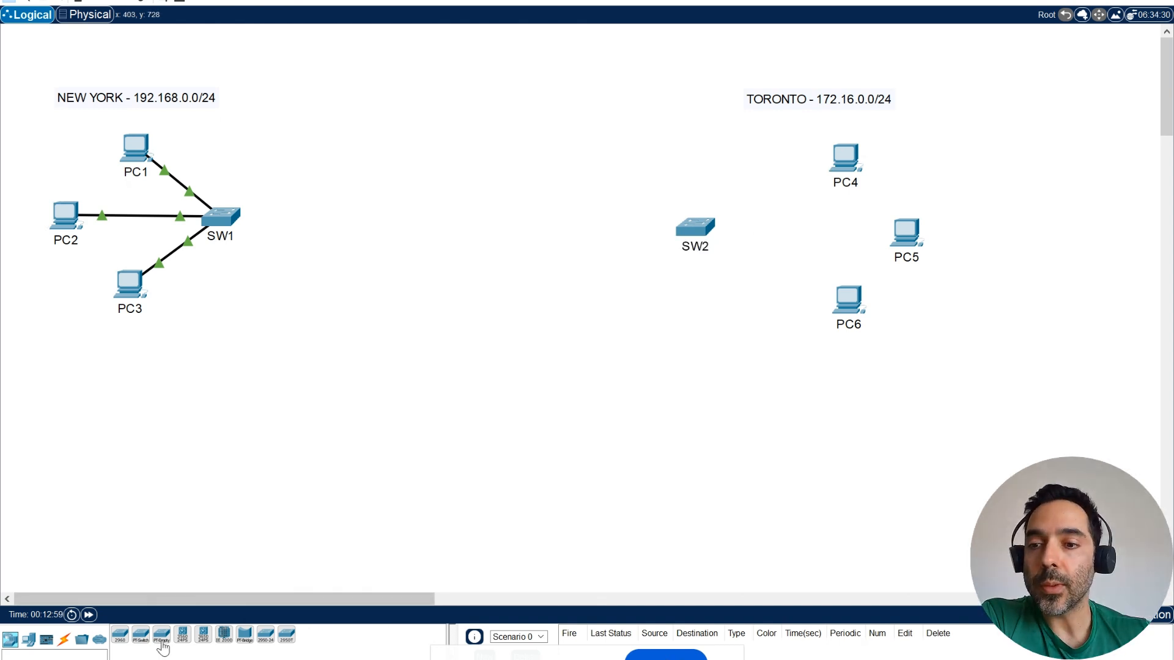
Connect PC4 to SW2's FastEthernet0/4 port with a copper straight-through cable
left_click(65, 641)
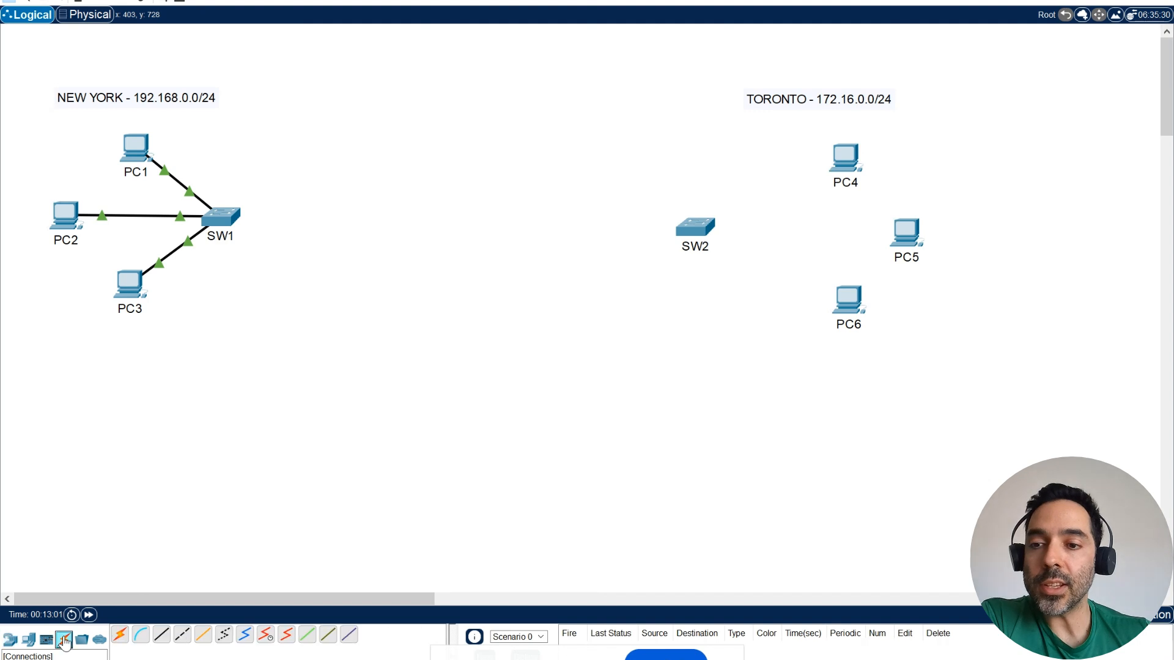
left_click(164, 638)
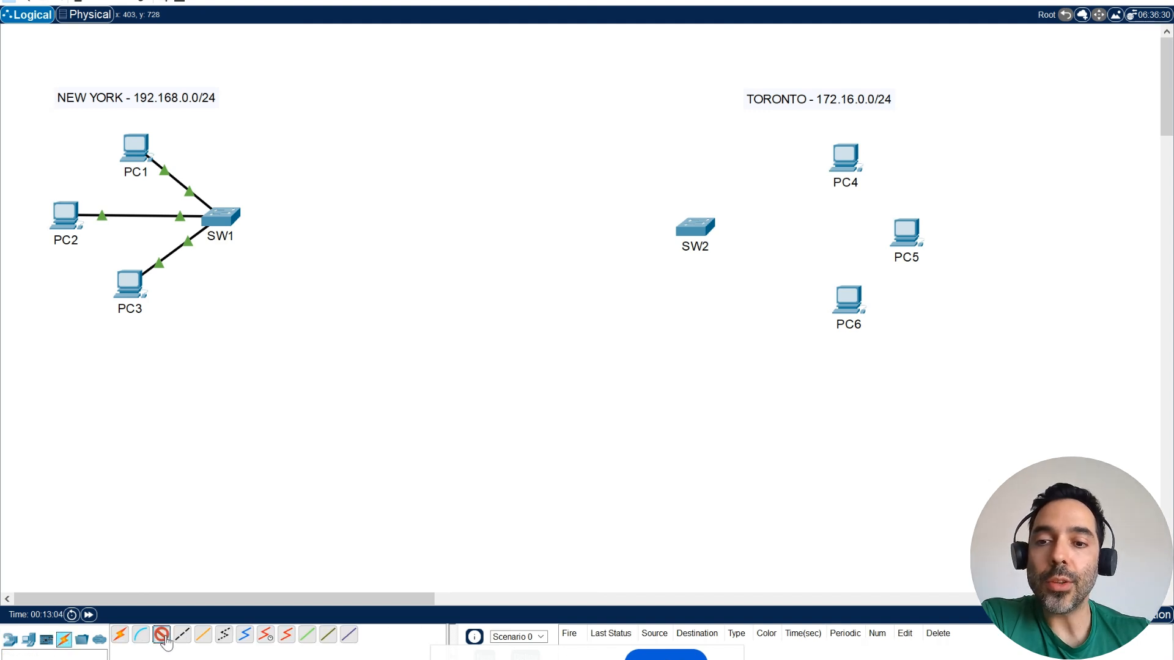
left_click(854, 171)
left_click(862, 216)
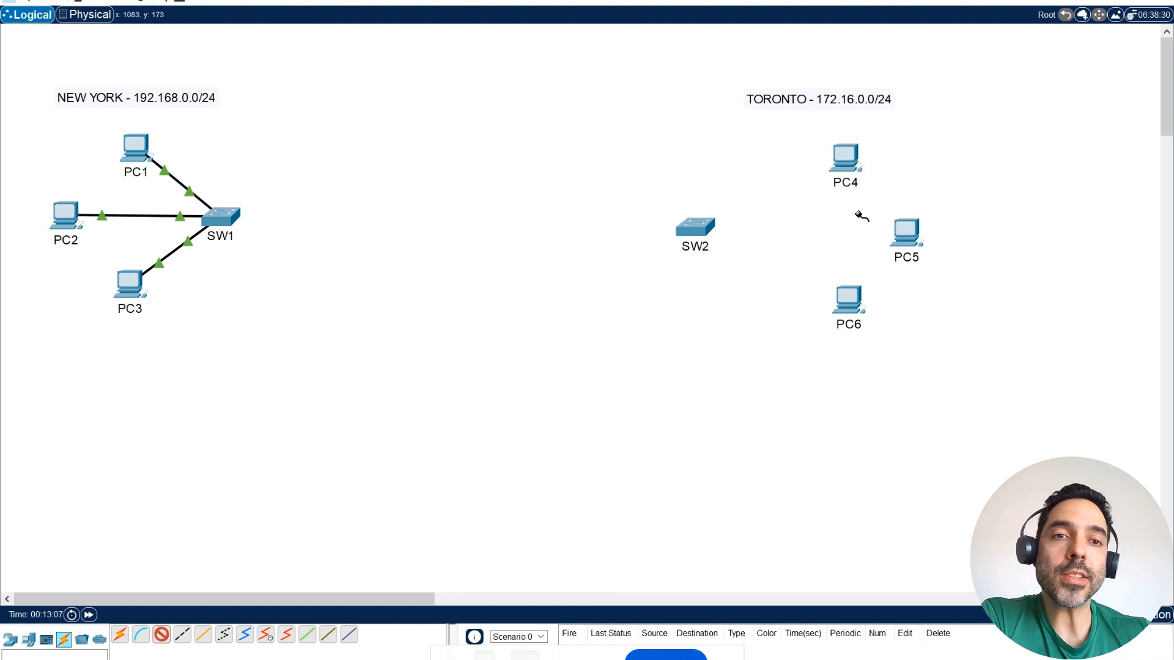
left_click(702, 227)
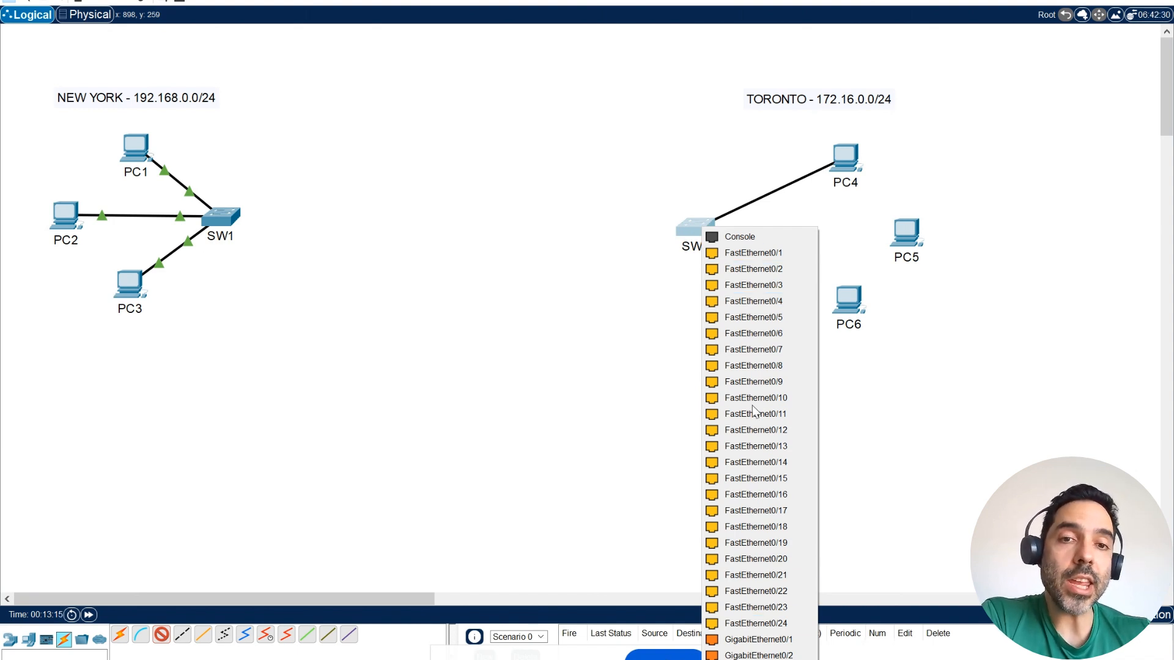
left_click(751, 302)
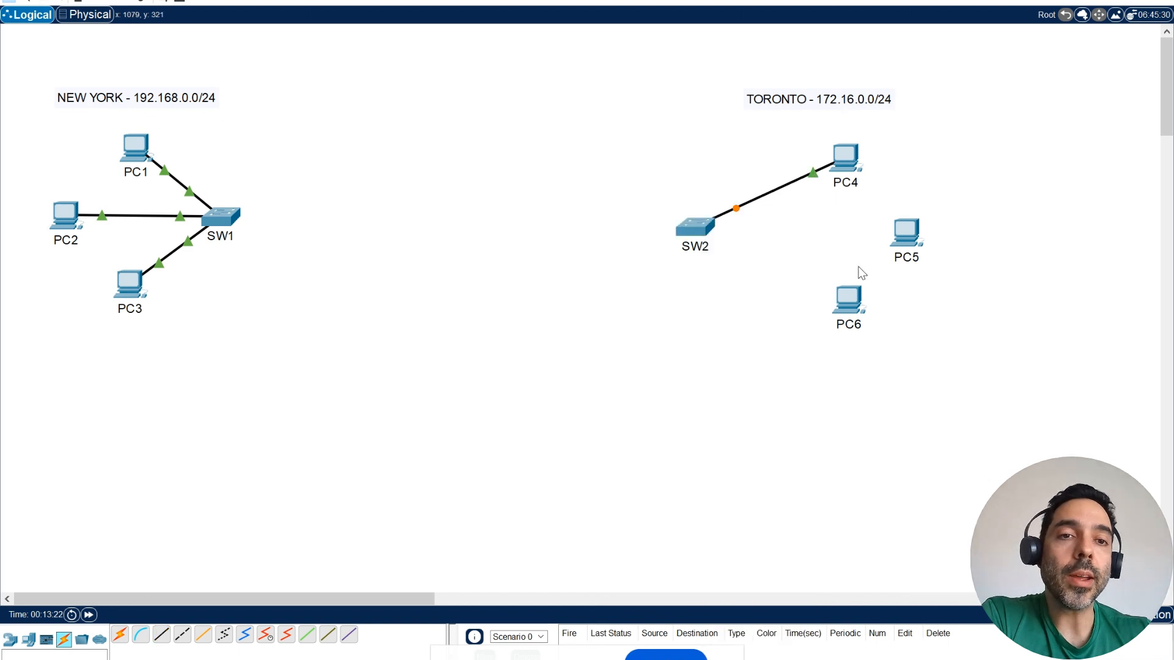
Connect PC5's FastEthernet0 port to SW2's FastEthernet0/5 port with a copper straight-through cable
left_click(161, 635)
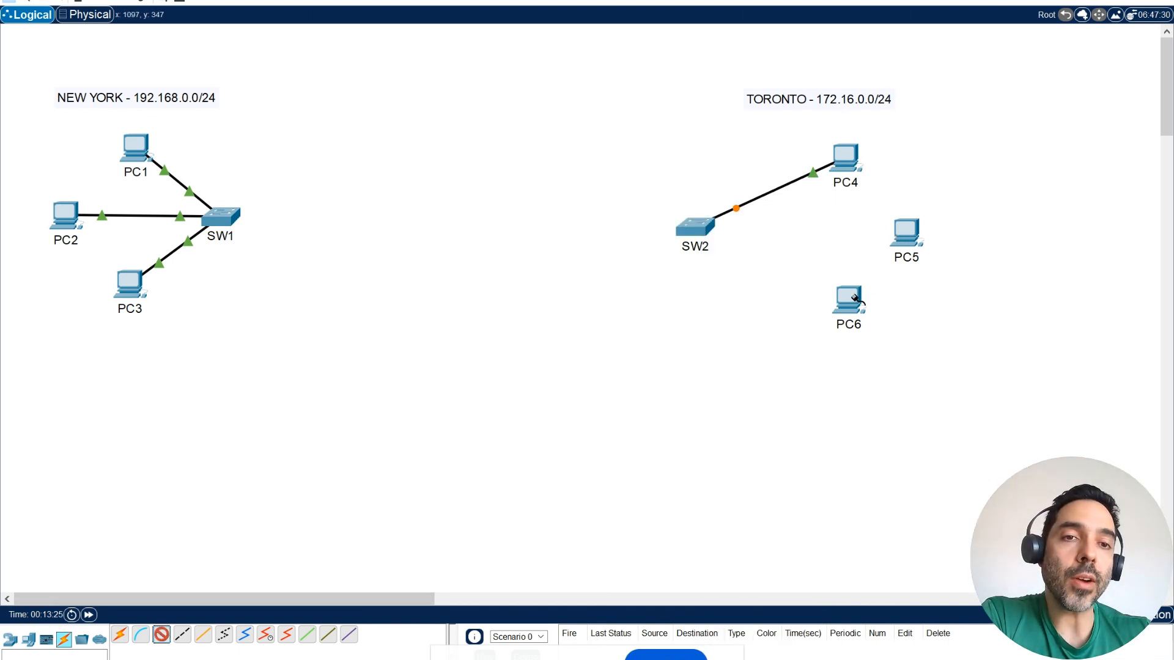
left_click(905, 236)
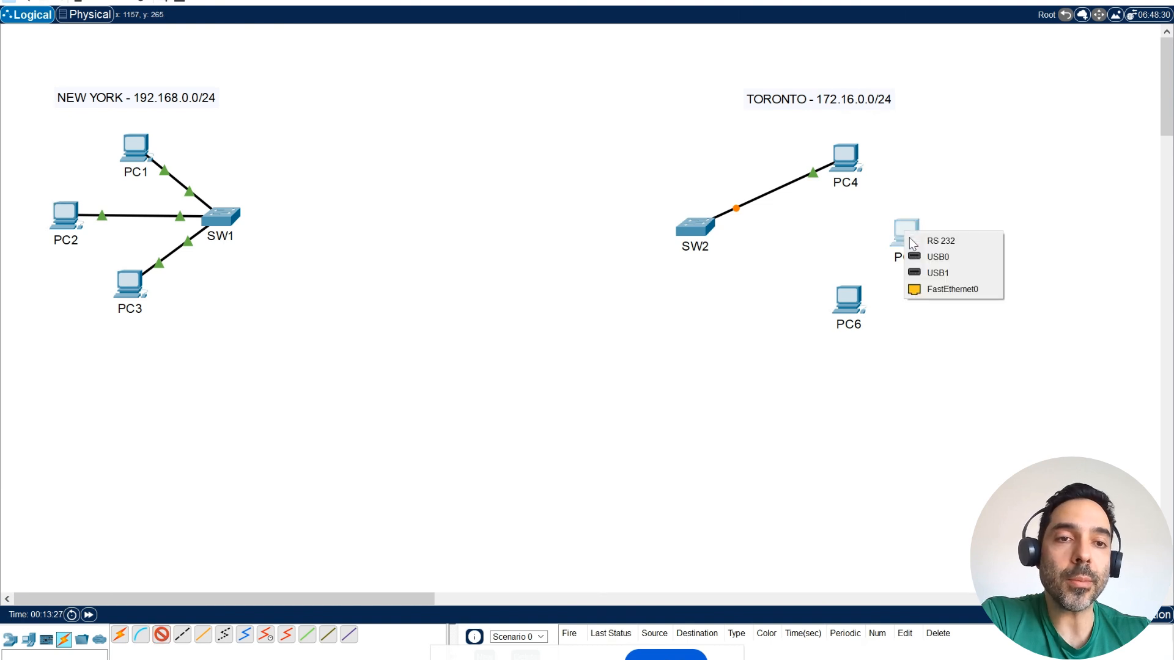
left_click(936, 288)
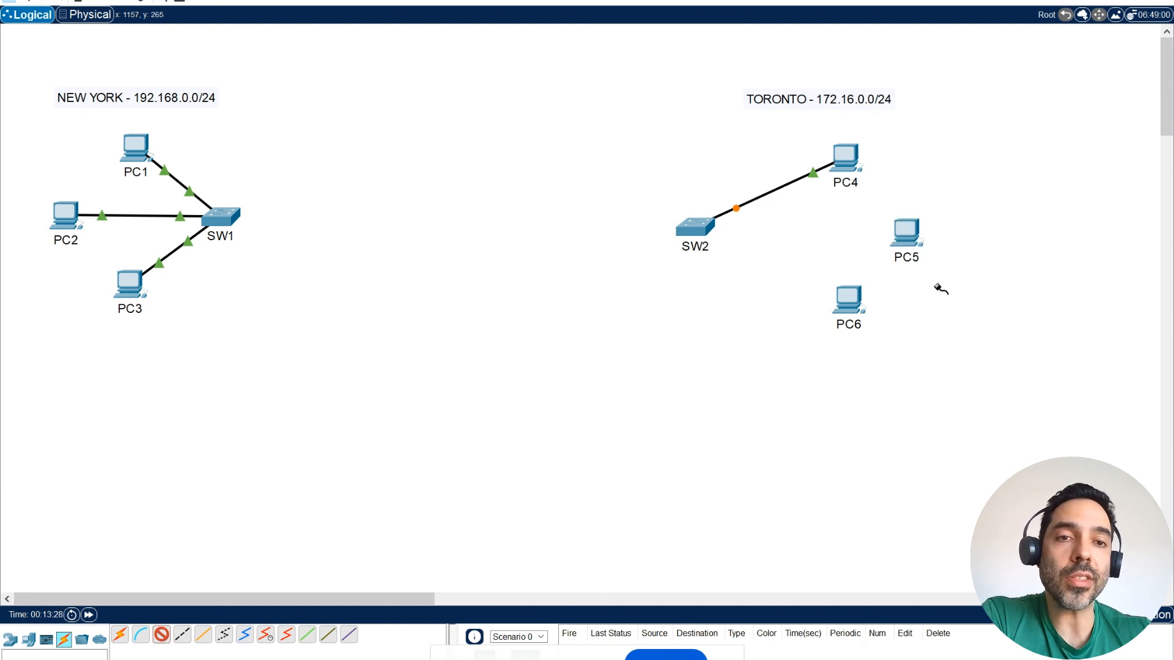
left_click(697, 235)
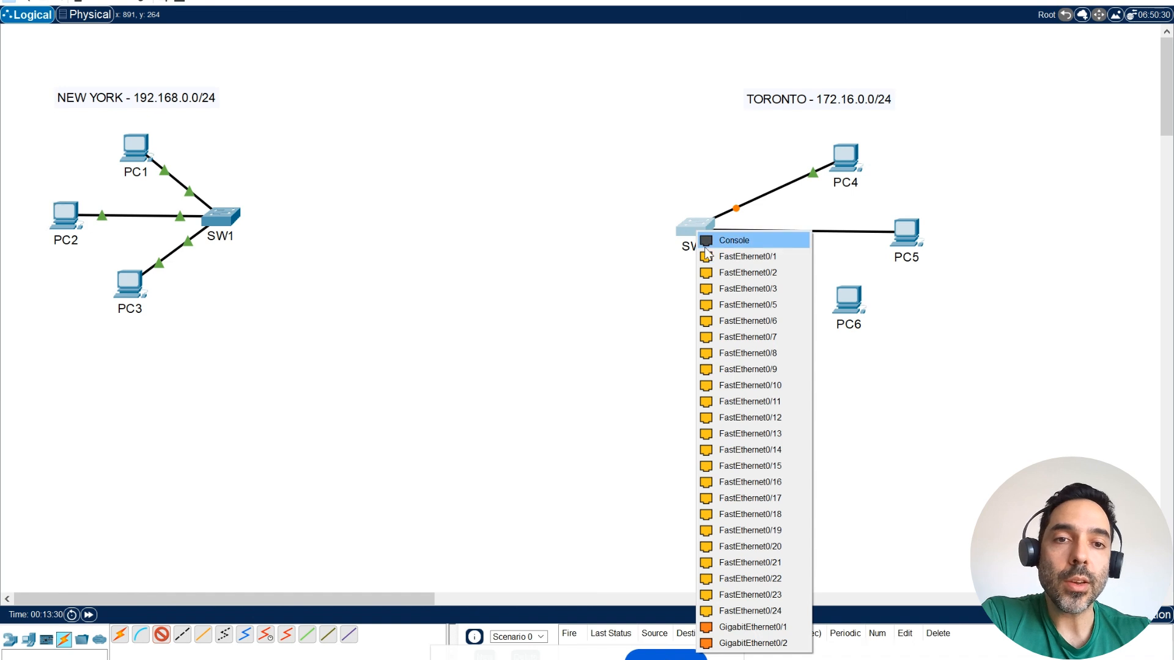
left_click(739, 303)
Connect PC6's FastEthernet0 port to SW2's FastEthernet0/6 port with a copper straight-through cable
left_click(161, 635)
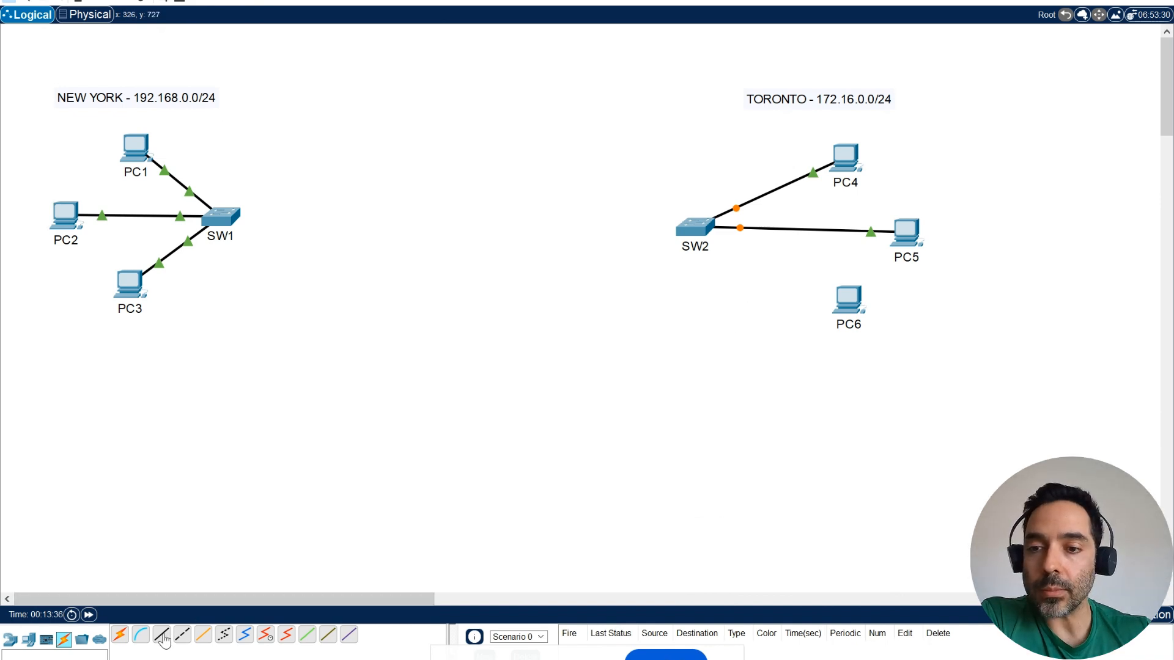
left_click(853, 311)
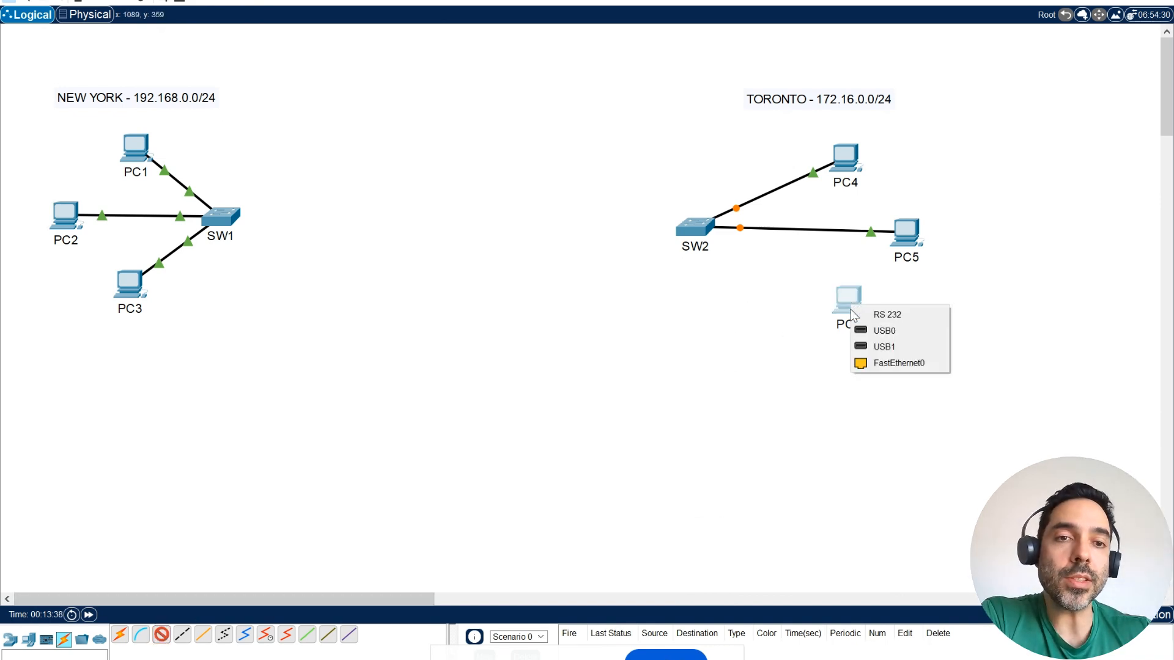
left_click(886, 362)
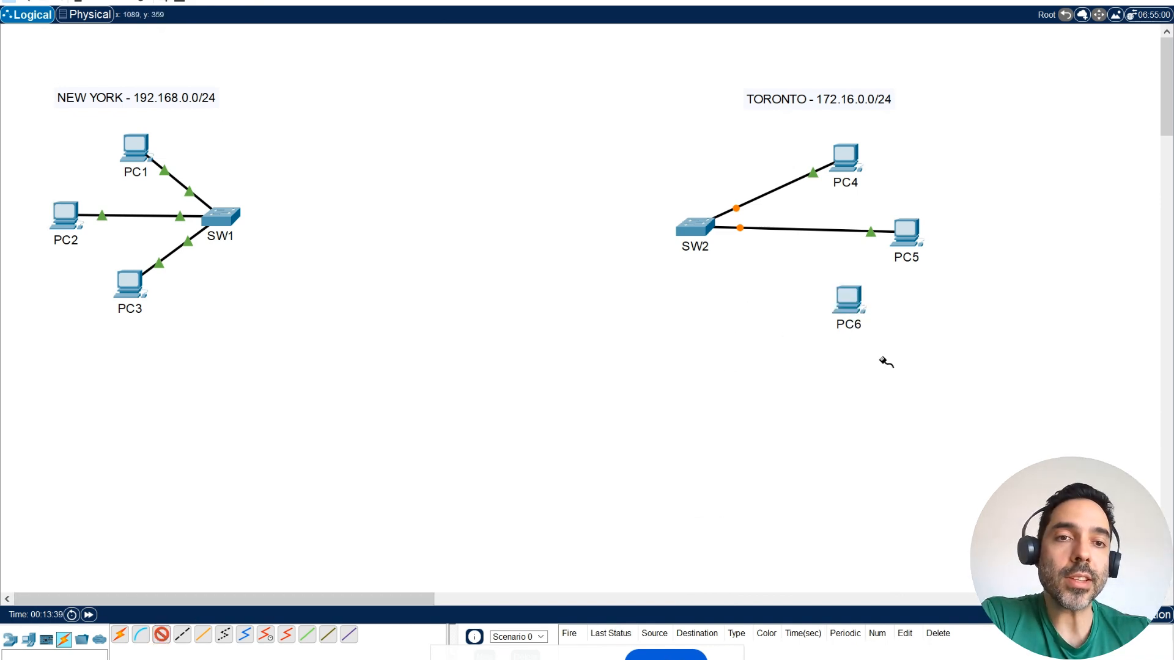
left_click(699, 233)
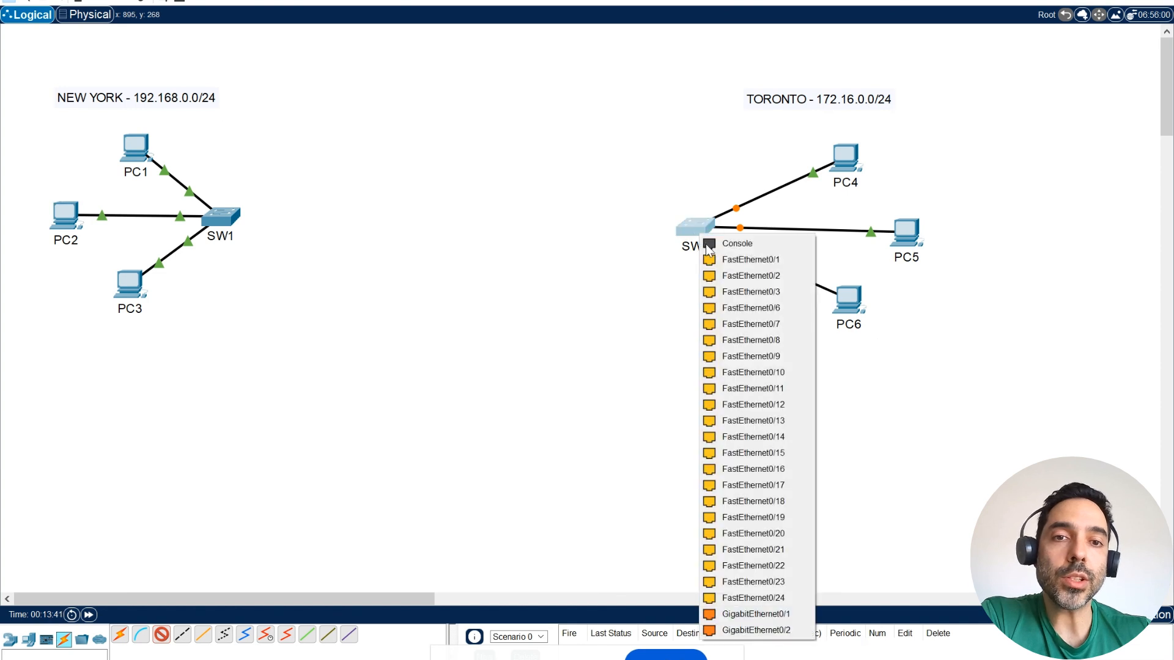
left_click(736, 308)
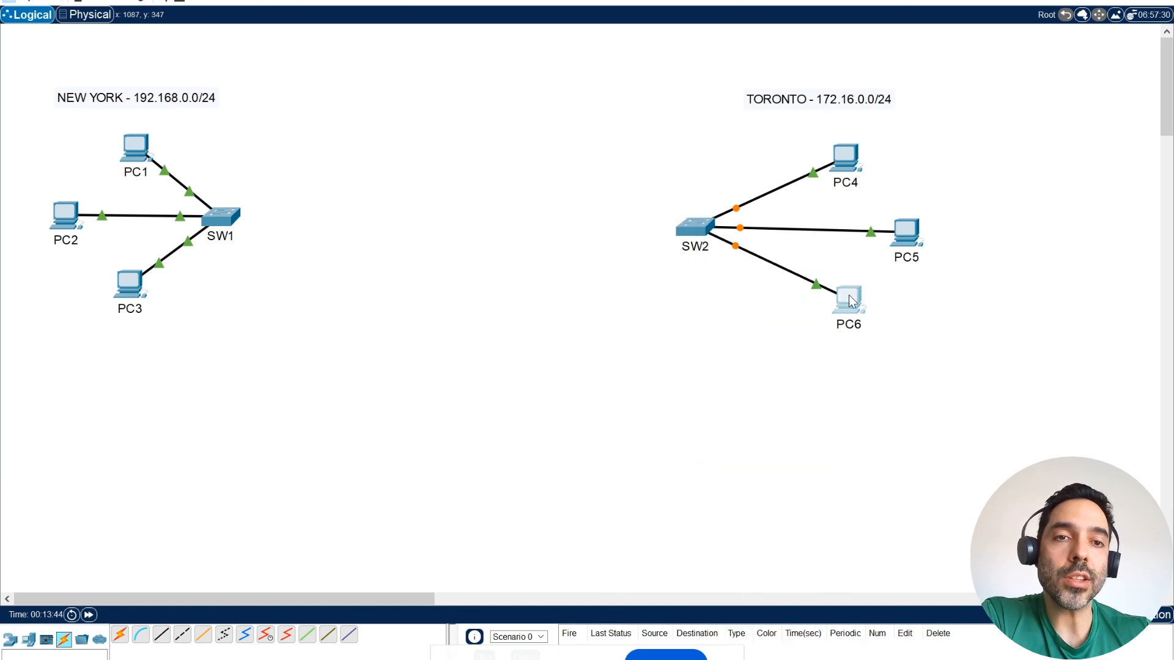
Tidy the PC layout: shift PC1, PC2 and PC3 slightly away from SW1, align PC6 under PC4, and bring PC5 closer to SW2
left_click_drag(855, 297, 859, 299)
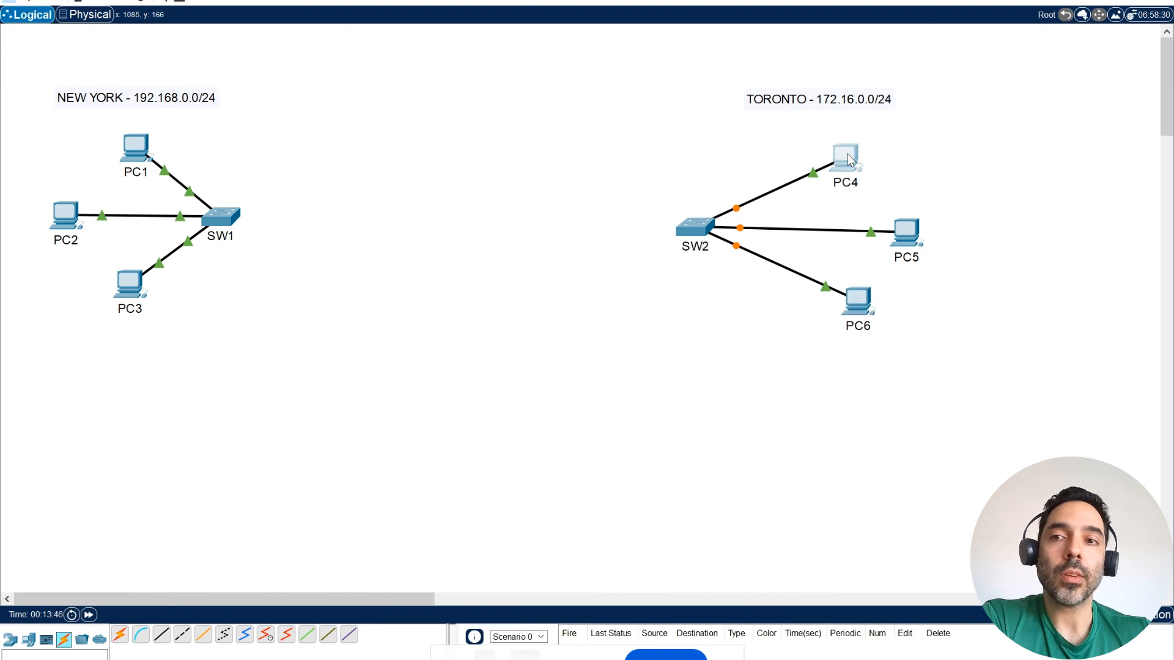
mouse_move(848, 155)
left_mouse_down()
mouse_move(859, 149)
mouse_move(832, 161)
mouse_move(840, 152)
left_mouse_up()
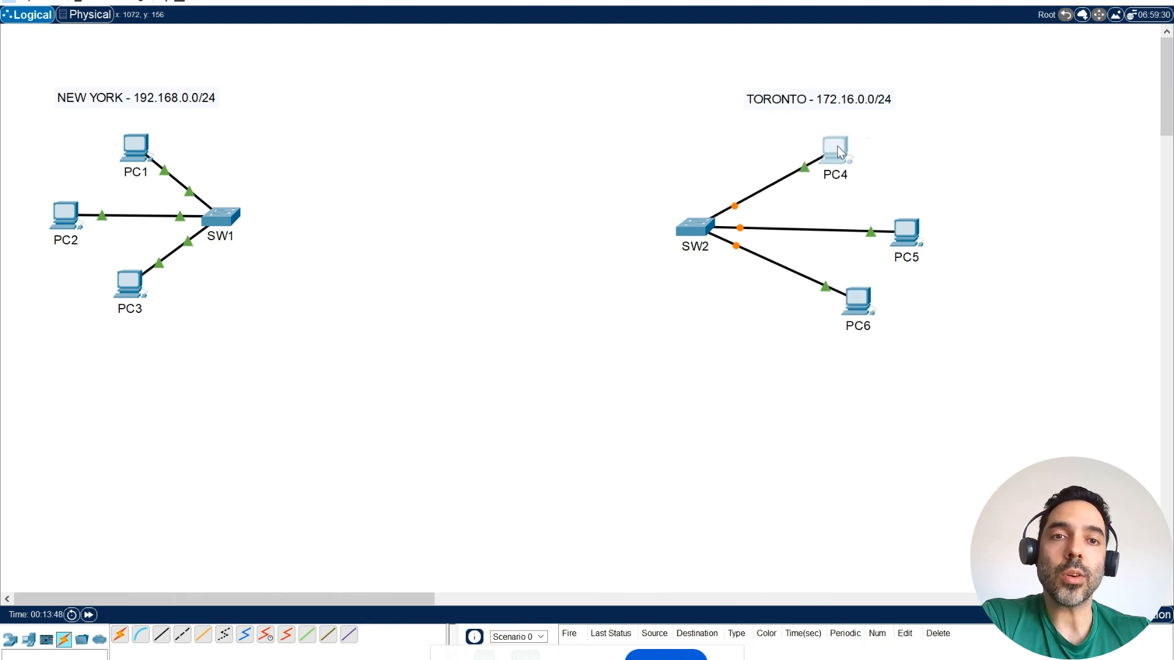
left_click_drag(142, 148, 133, 143)
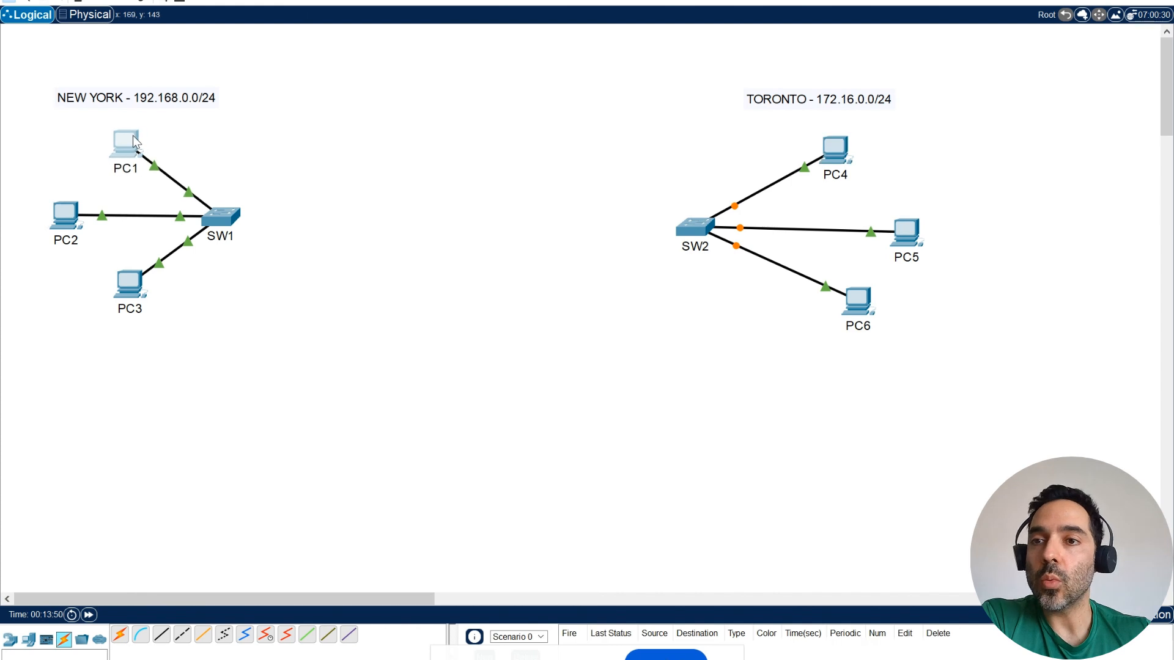
left_click_drag(68, 211, 57, 210)
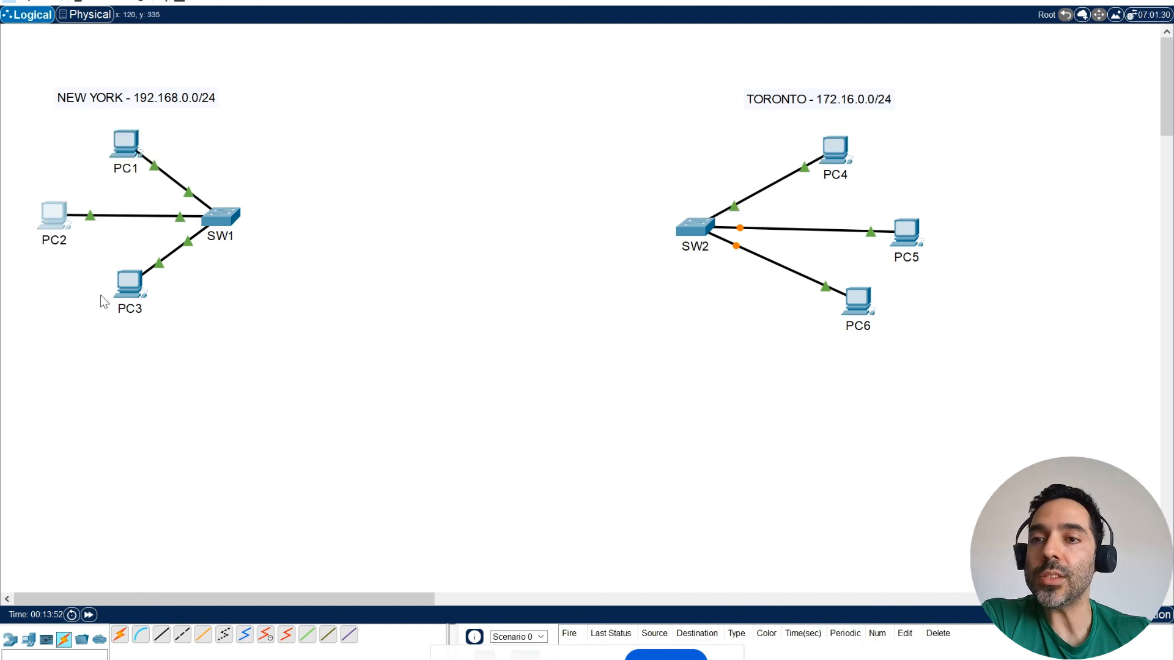
left_click_drag(136, 293, 125, 296)
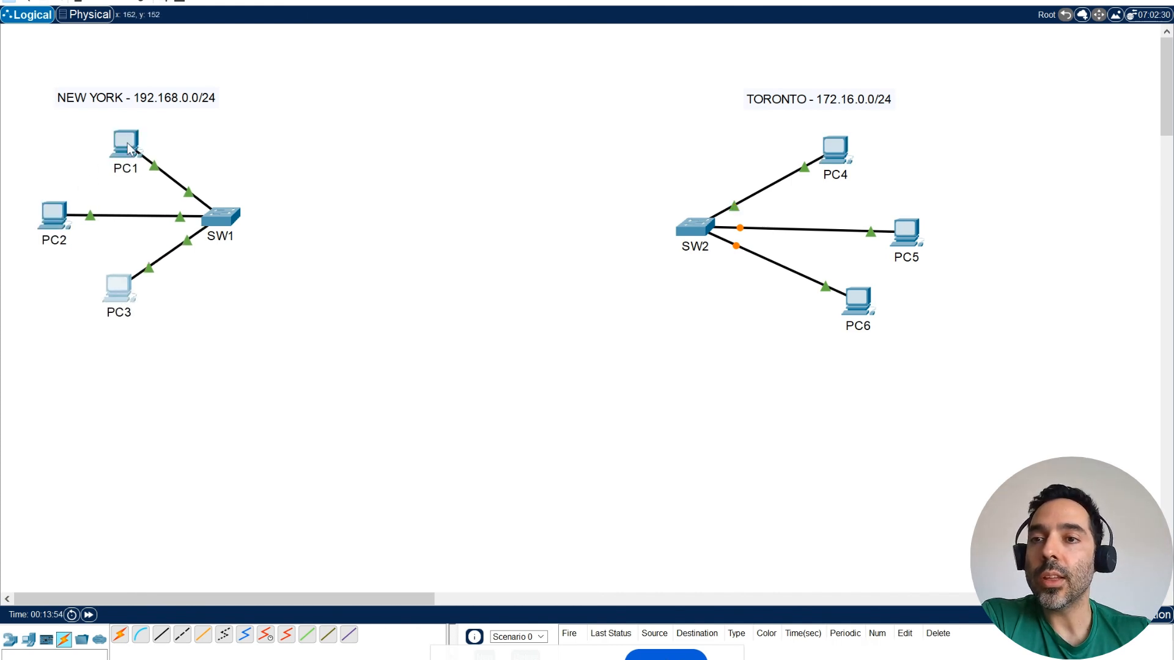
left_click_drag(122, 144, 121, 145)
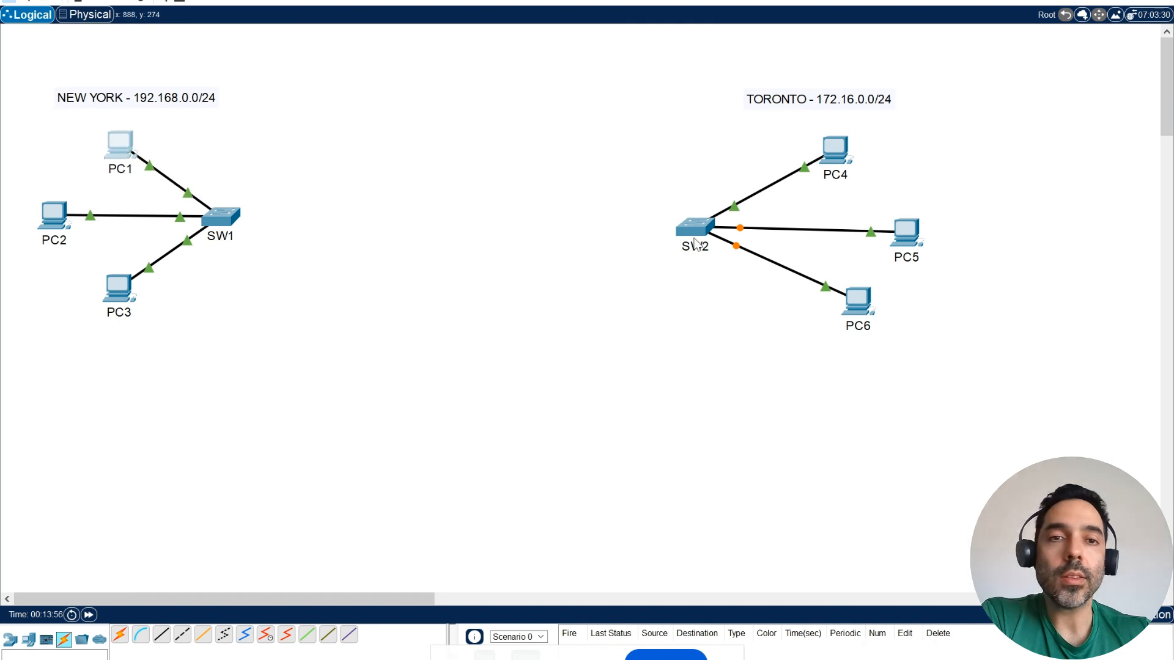
left_click_drag(860, 300, 836, 301)
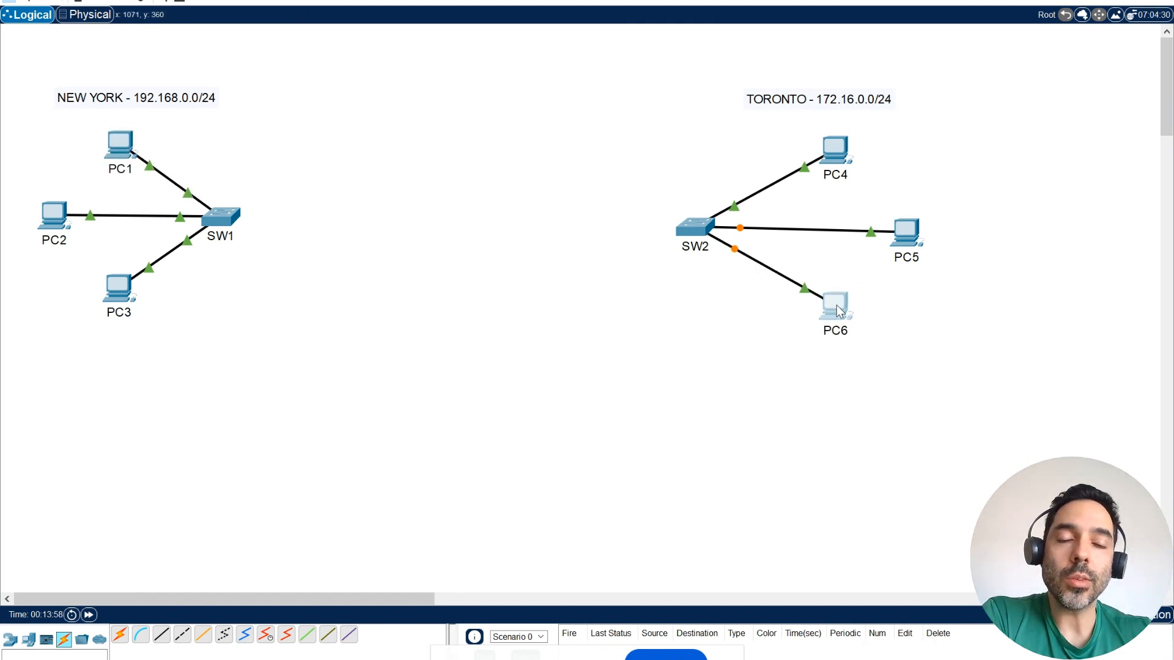
left_click_drag(911, 231, 897, 232)
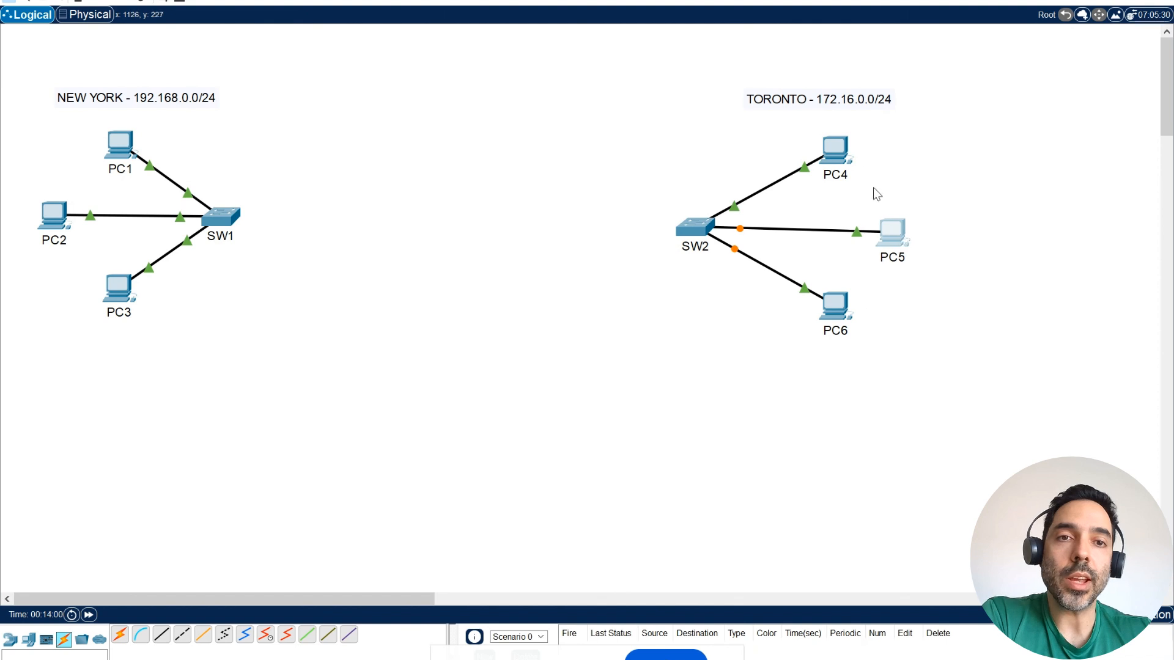
Run ipconfig in PC4's Command Prompt and check the IPv4 address, subnet mask and default gateway
left_click(839, 149)
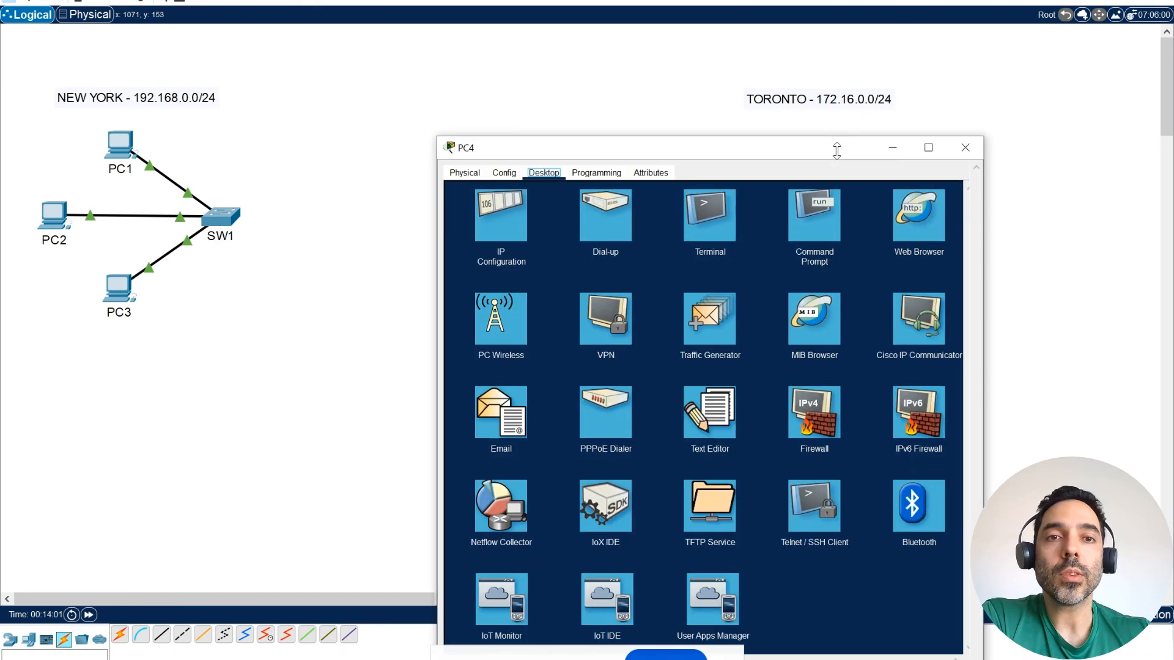
left_click_drag(835, 151, 453, 76)
left_click(432, 152)
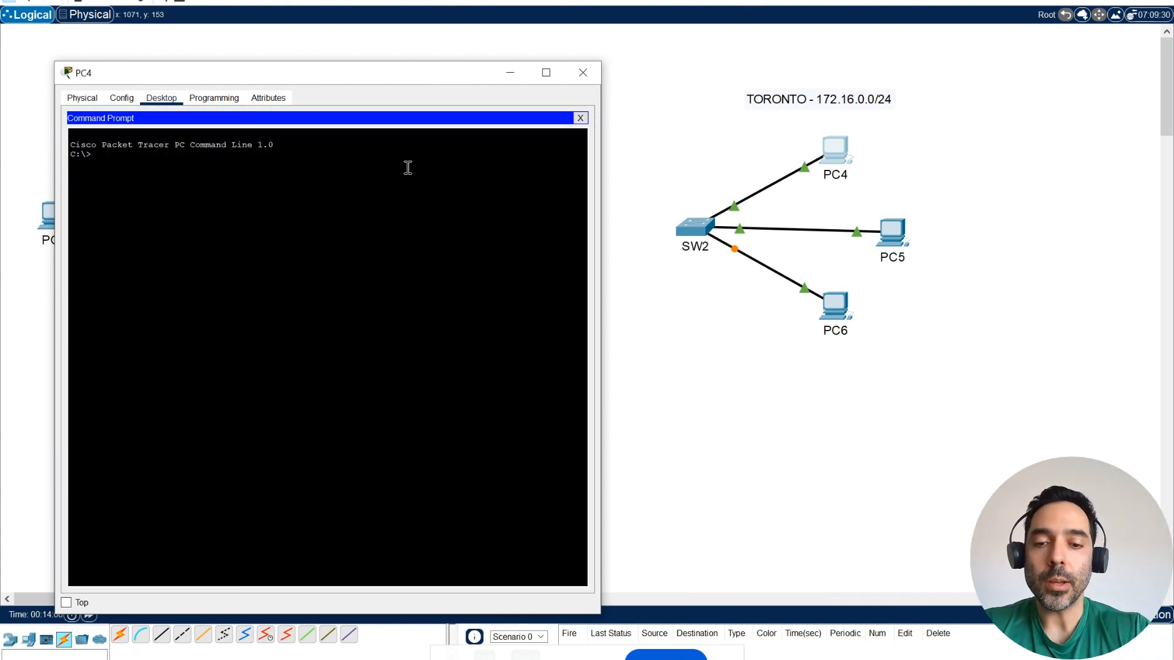
type("ipconfig")
key("Return")
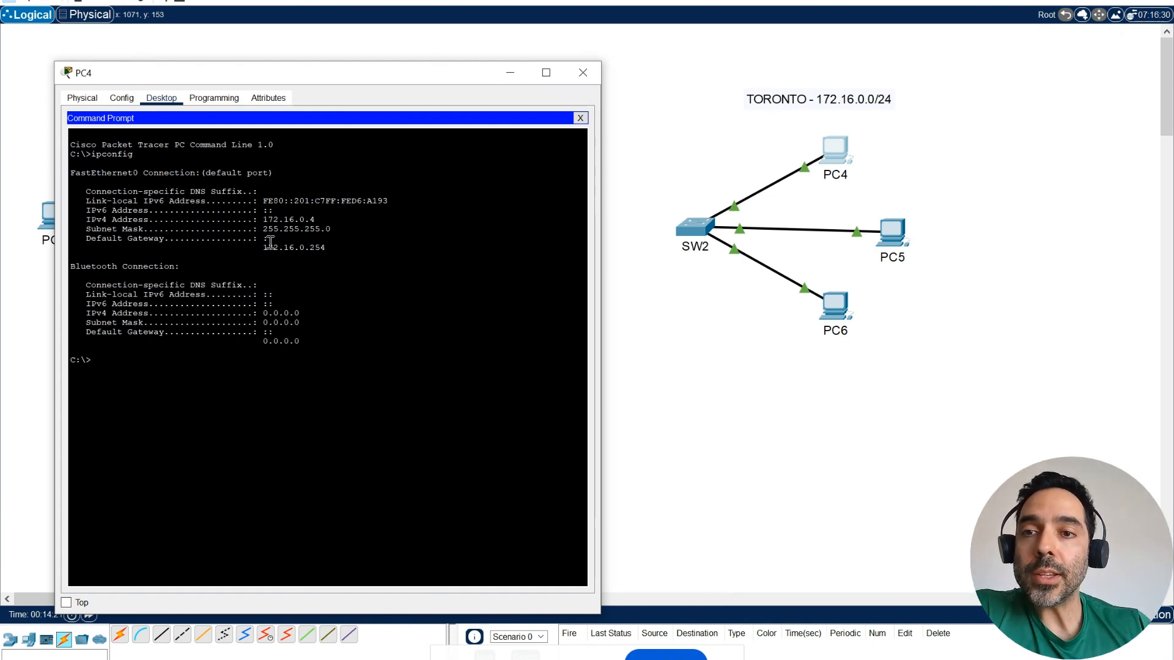
left_click_drag(263, 247, 327, 248)
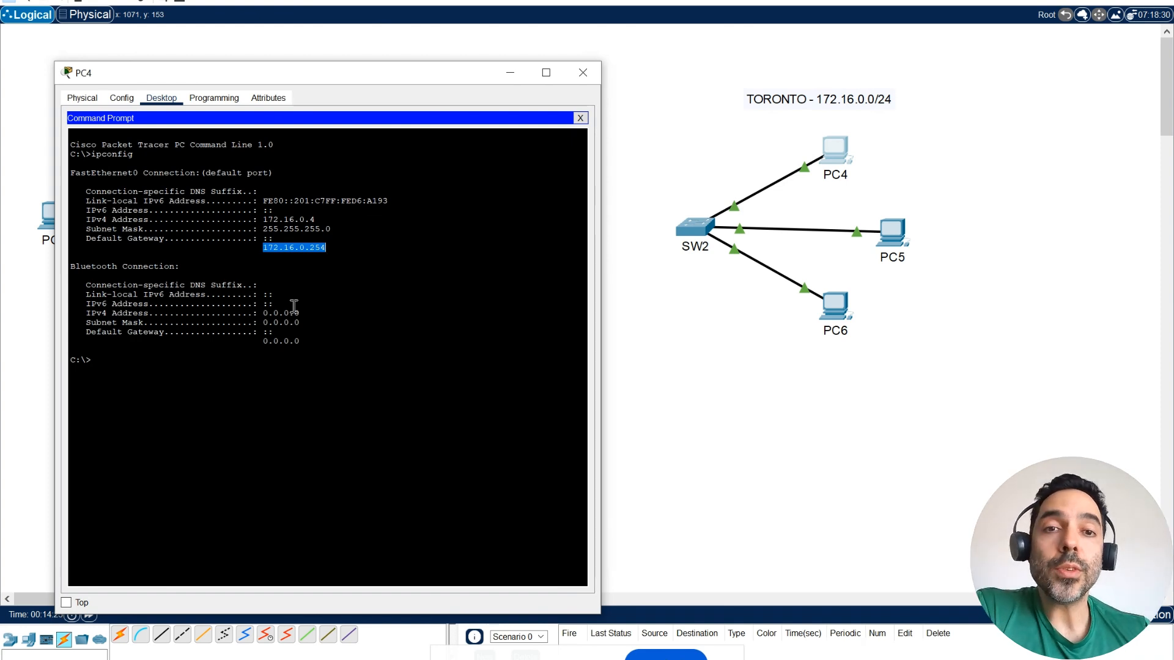
left_click(333, 336)
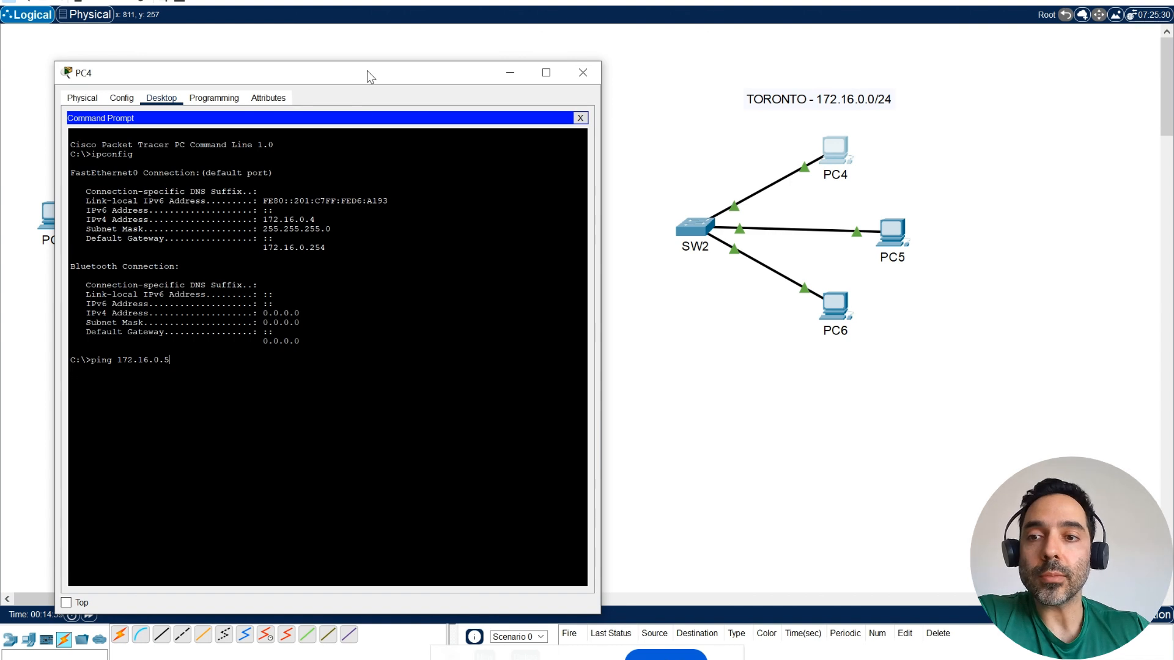
Ping 172.16.0.5 and 172.16.0.6 from PC4's Command Prompt, and close PC4's window
key("Return")
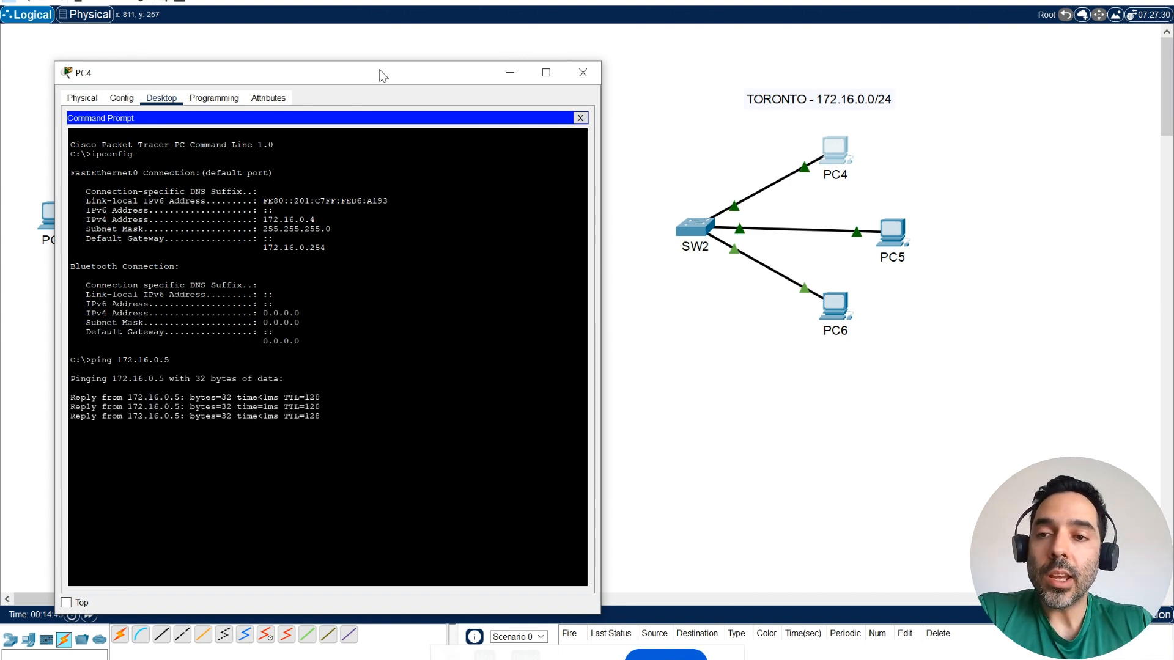
key("Up")
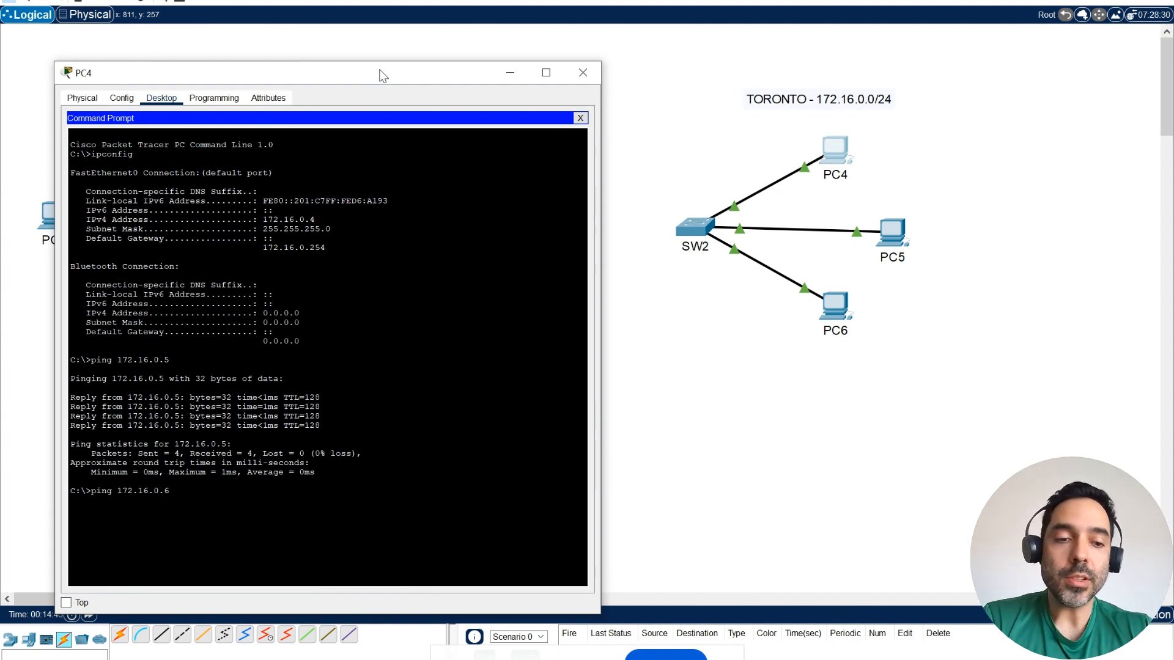
type("6")
key("Return")
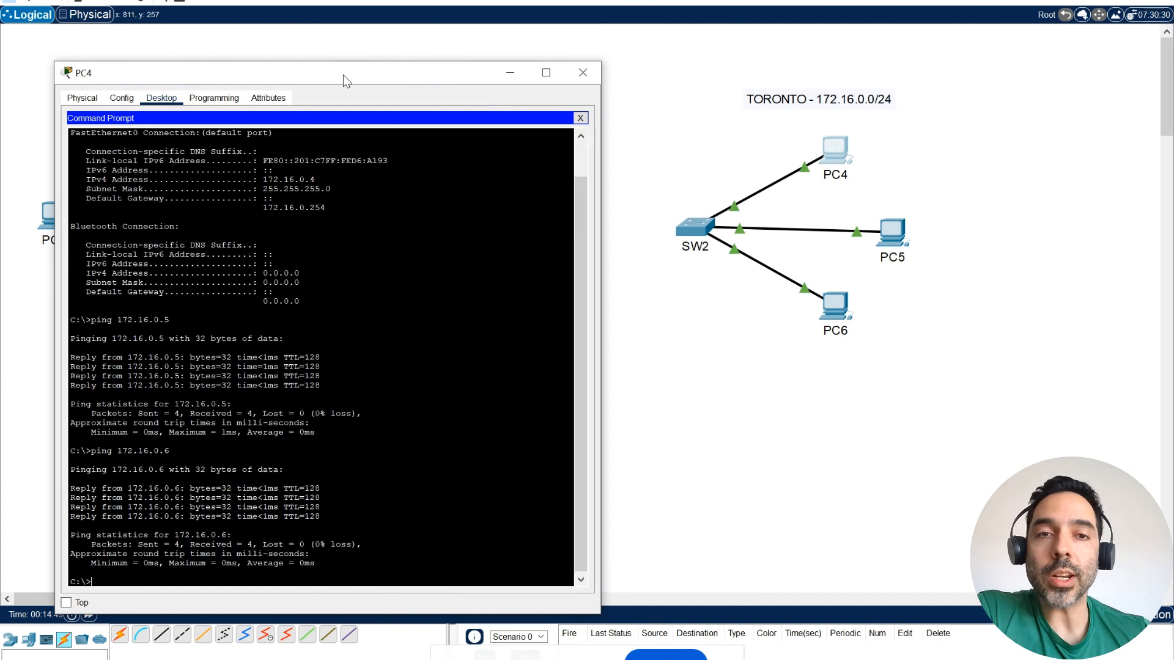
left_click(588, 76)
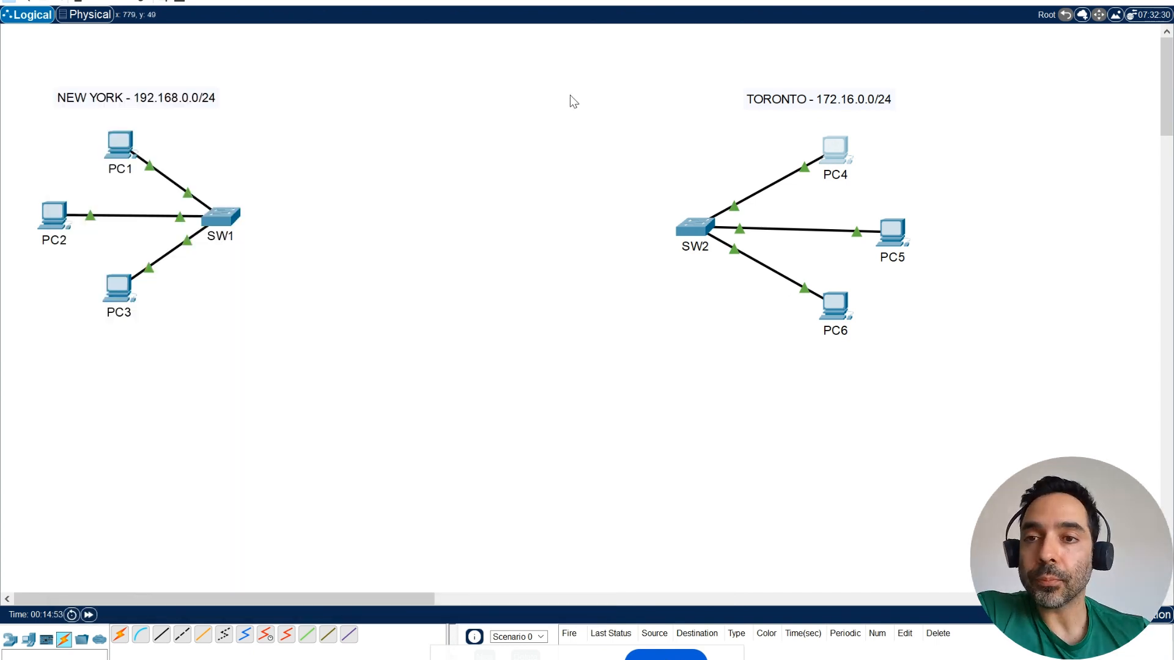
Add a 1941 router for the New York site, placed level with SW1 on its side facing Toronto
left_click(9, 640)
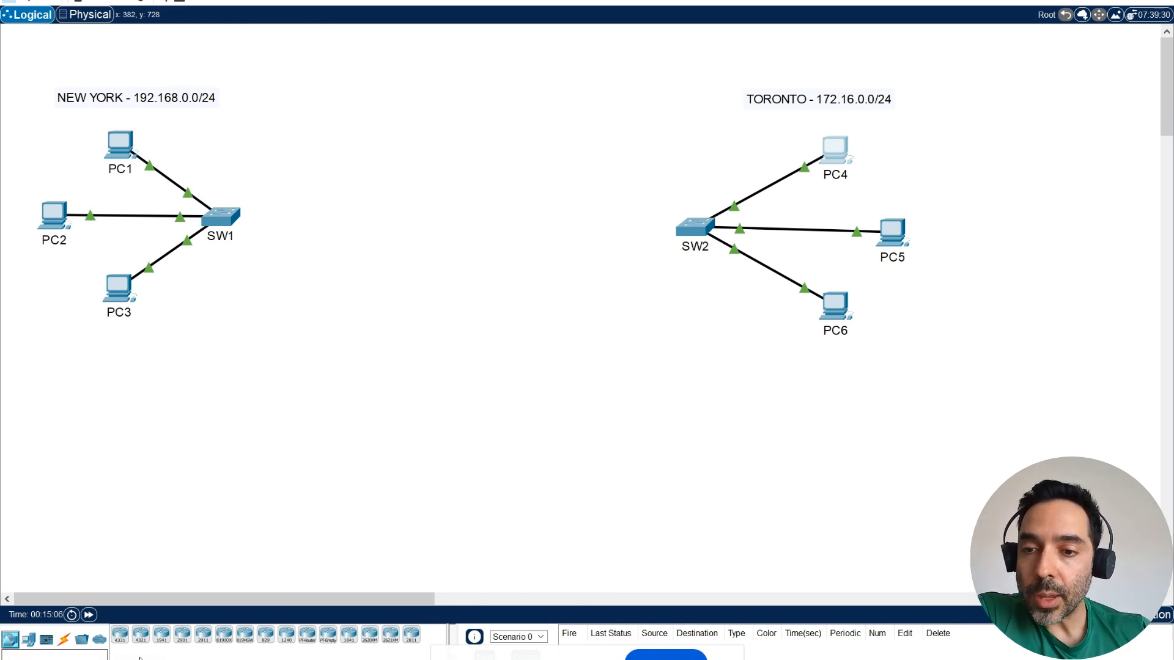
left_click(162, 636)
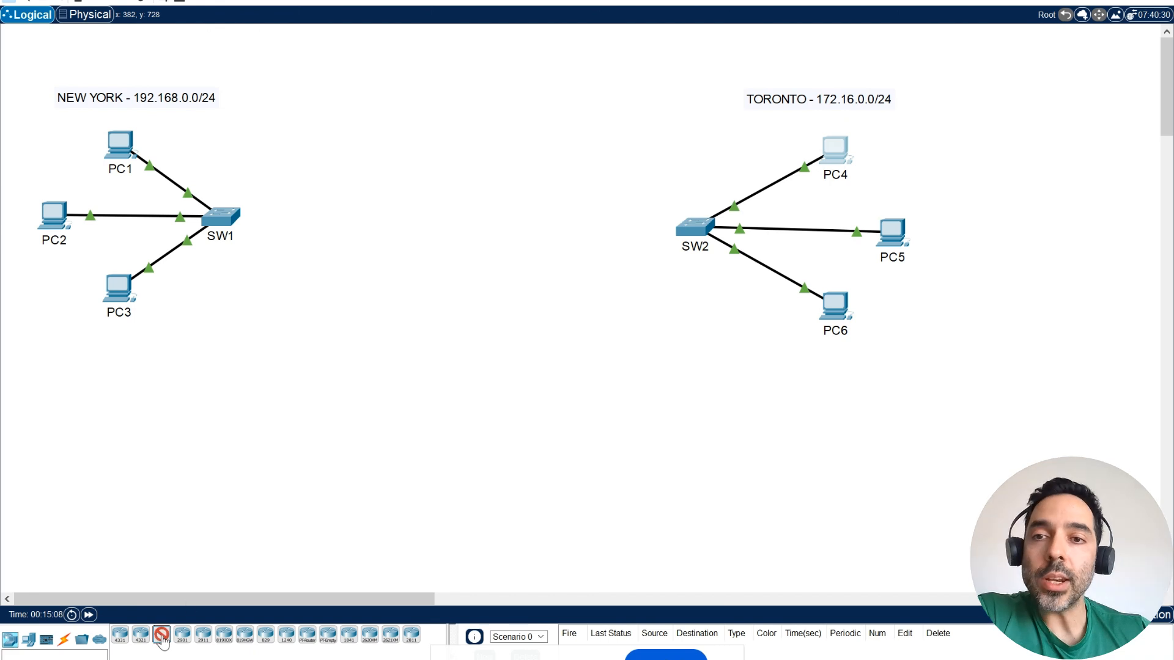
left_click(455, 225)
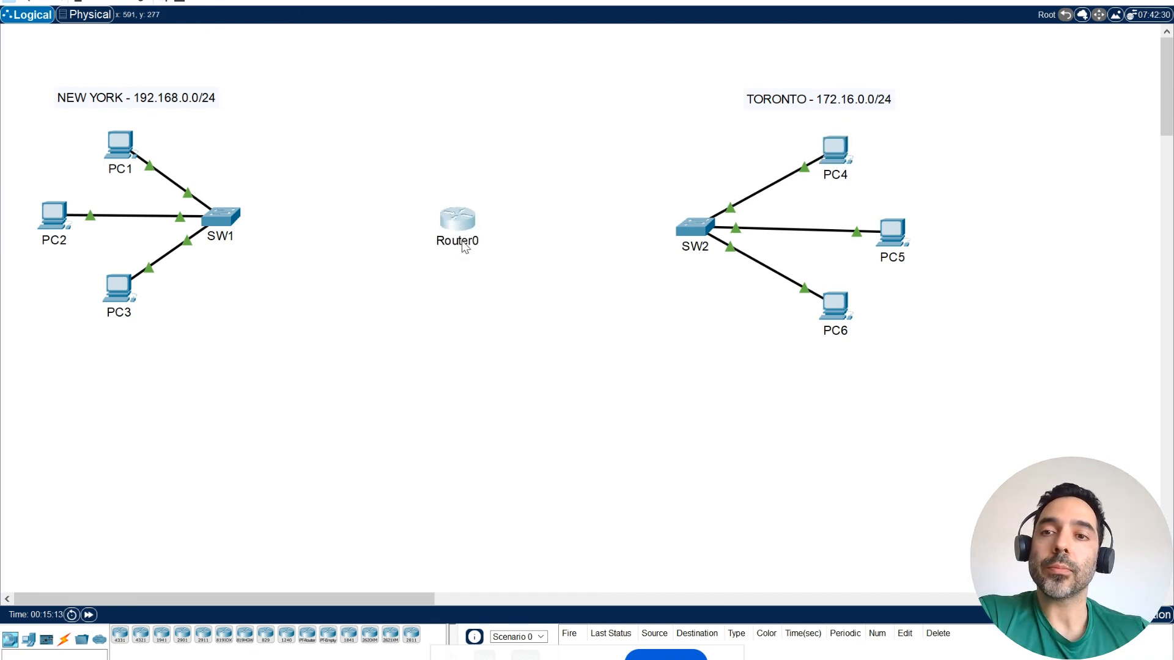
mouse_move(463, 245)
left_click_drag(463, 227, 377, 219)
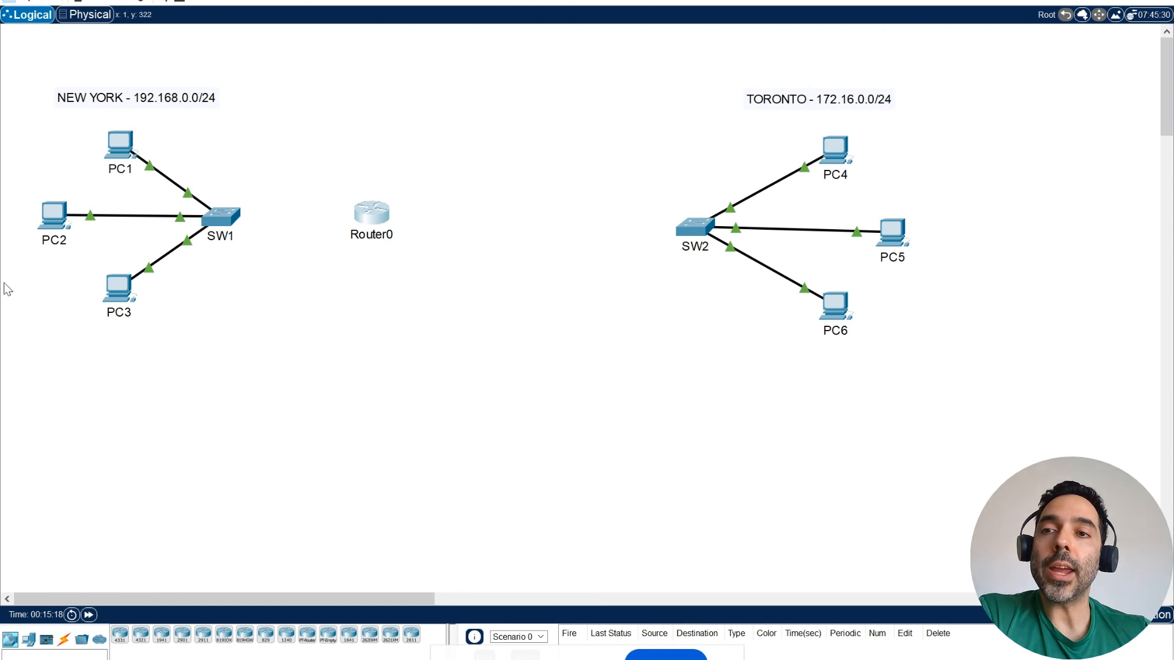
Add a second 1941 router for the Toronto site, placed beside SW2 and level with the New York router
left_click(161, 637)
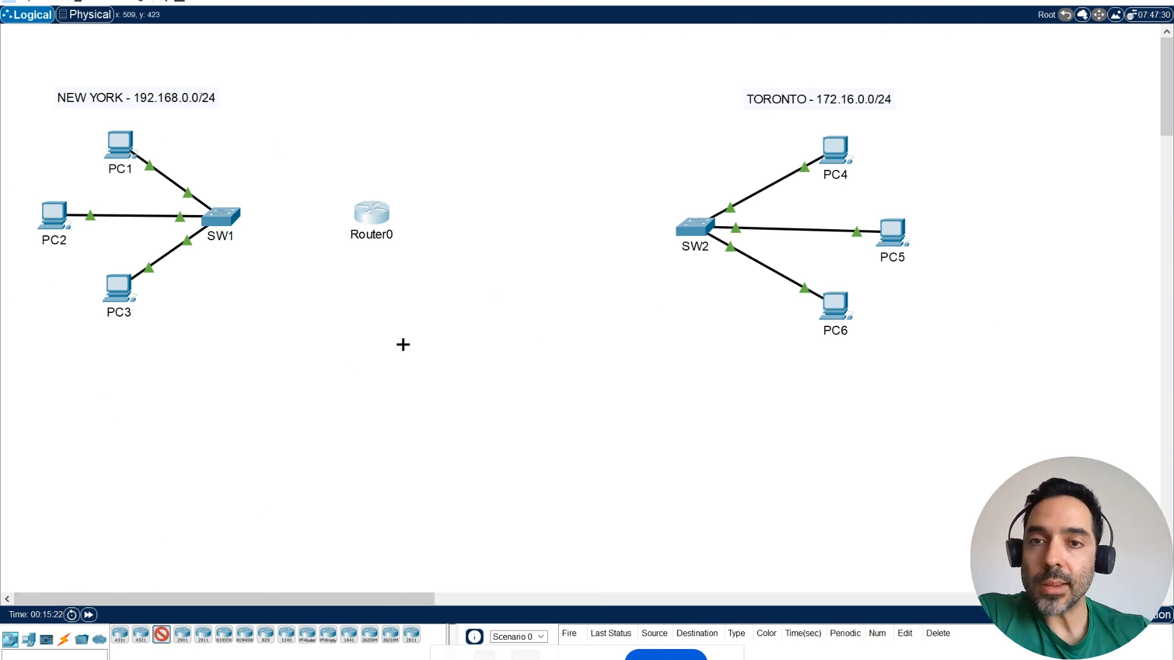
left_click(576, 222)
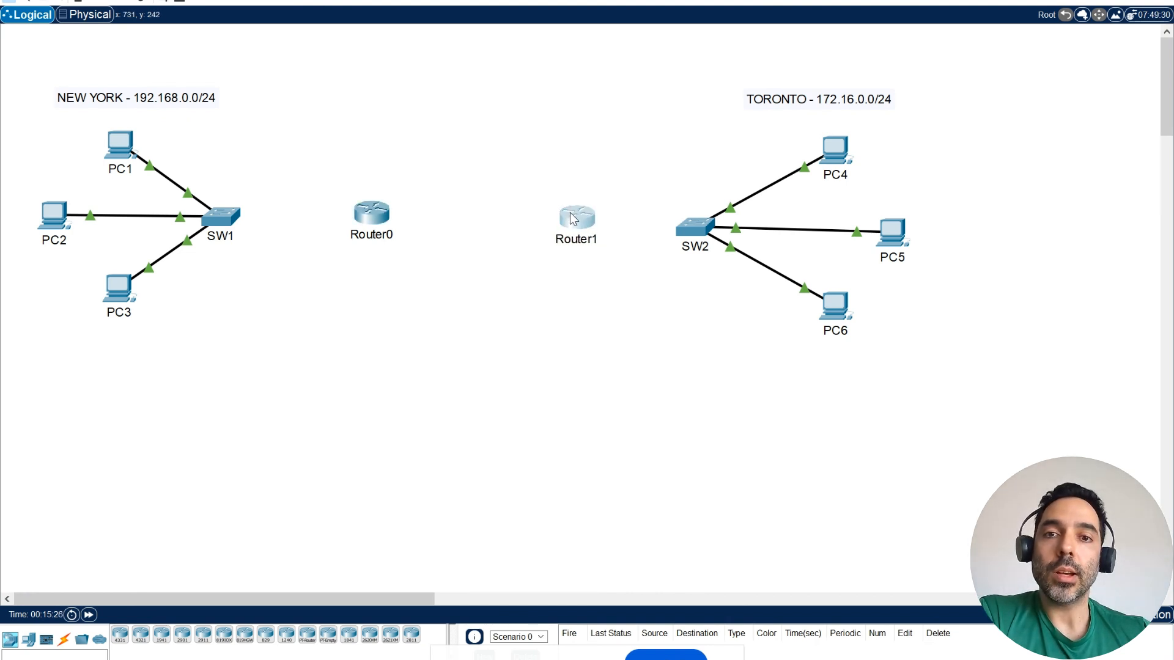
left_click_drag(576, 222, 572, 216)
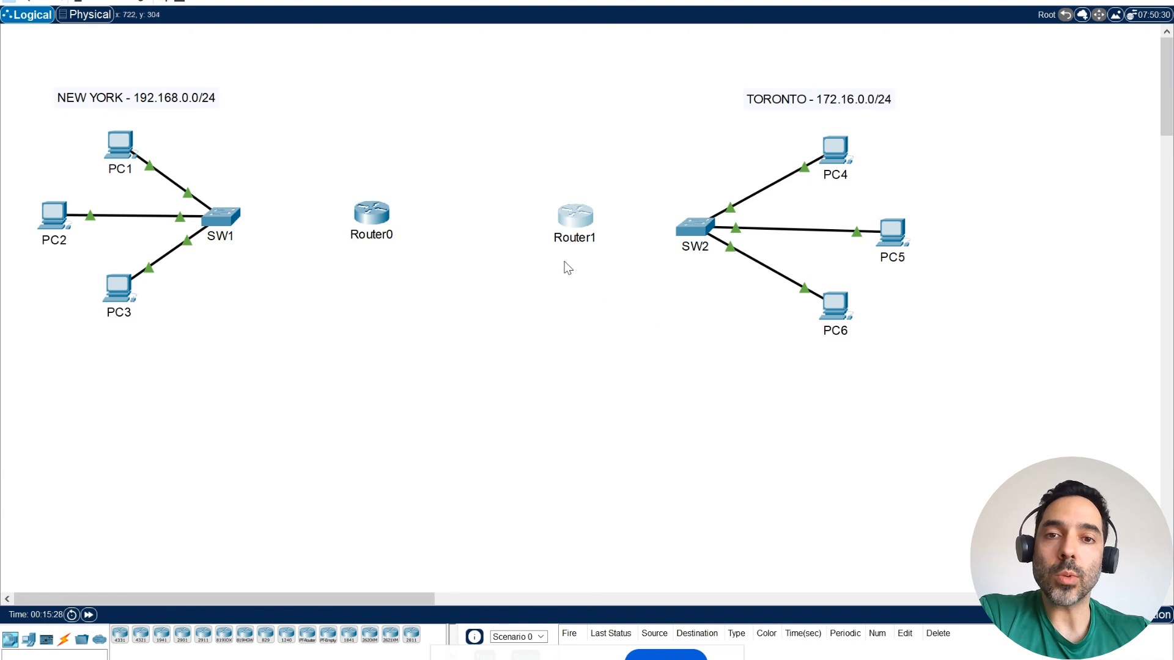
Rename the router next to SW2 as TORONTO
left_click(580, 238)
type("TORONTO")
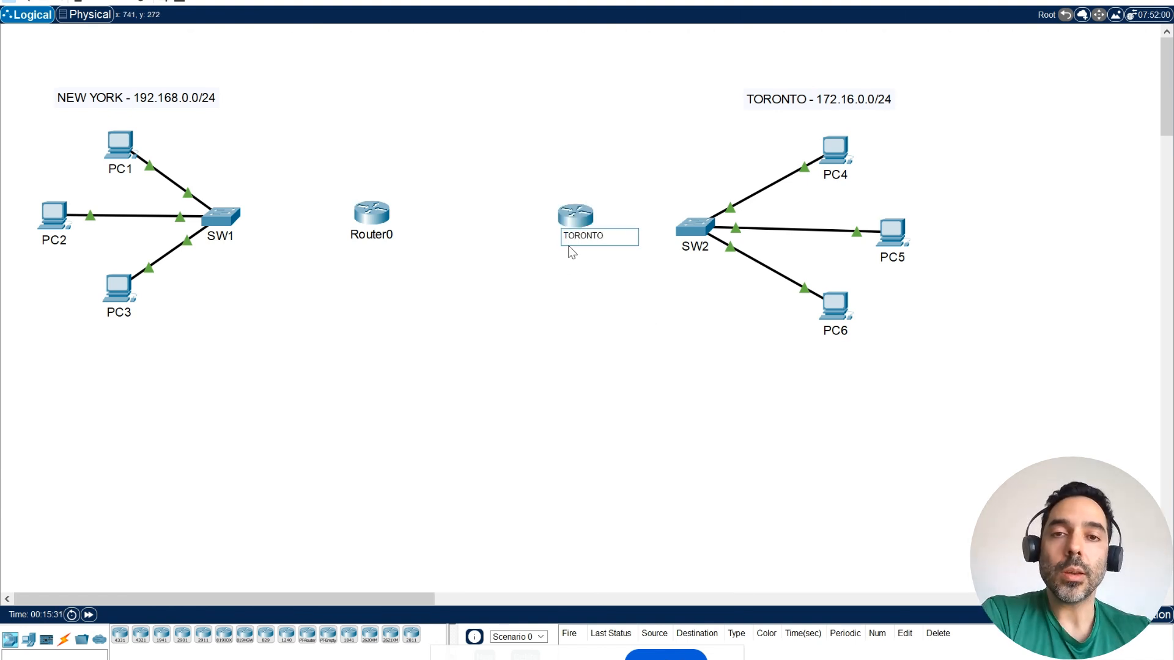
left_click(502, 313)
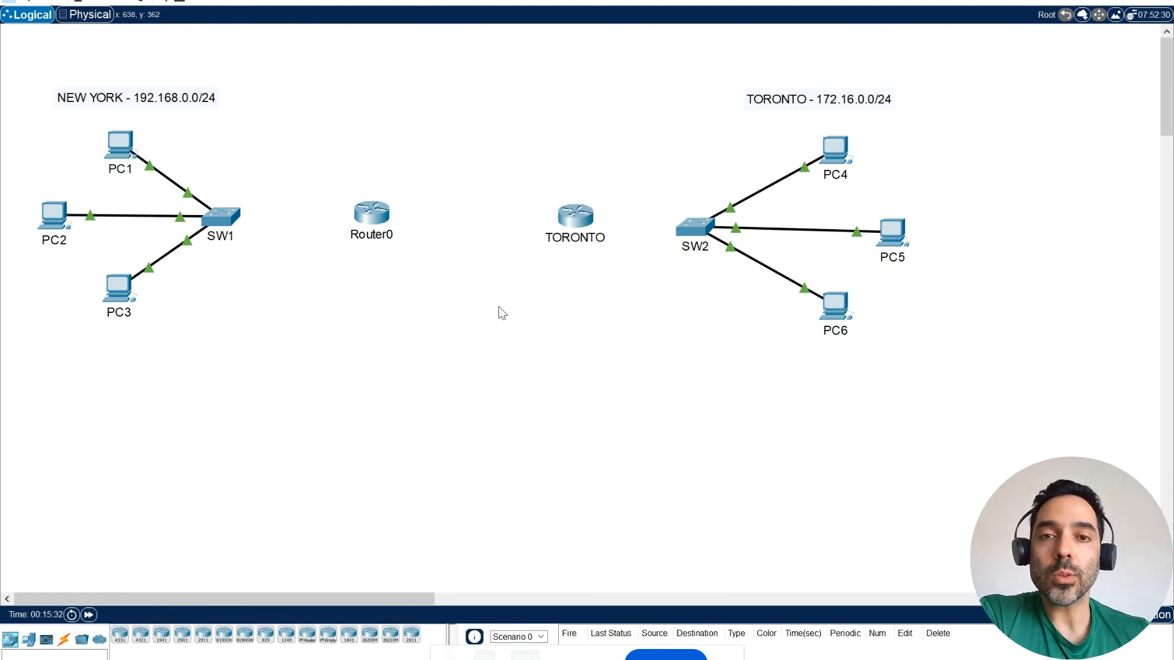
Rename the router next to SW1 as NEW YORK
left_click(361, 236)
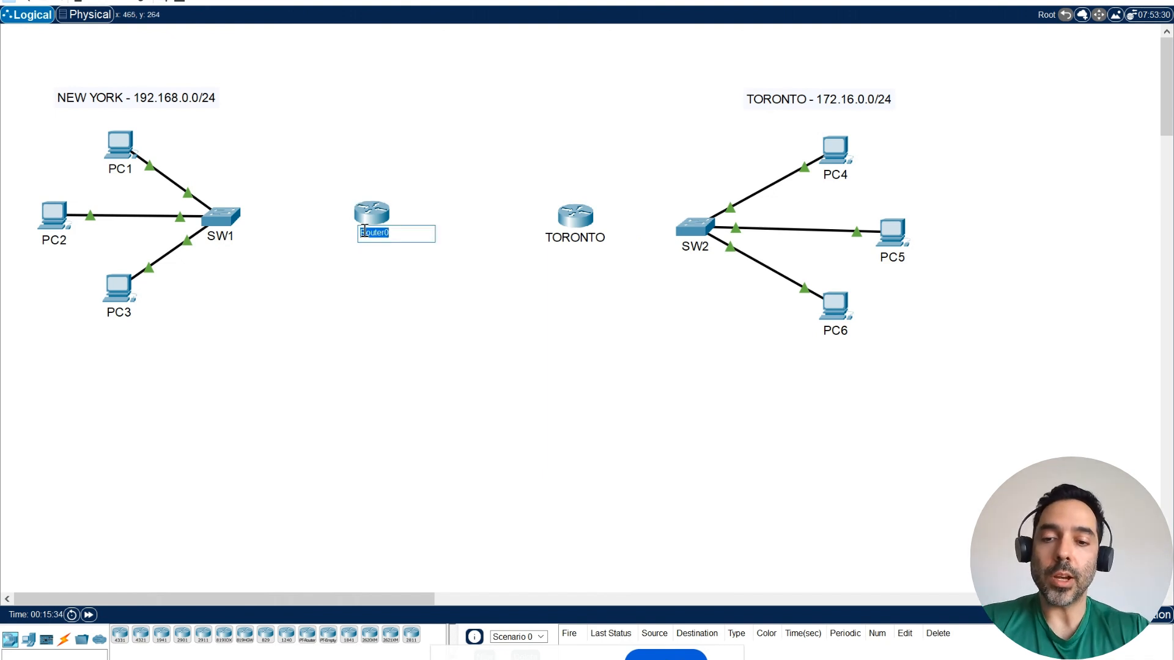
type("NEW YORK")
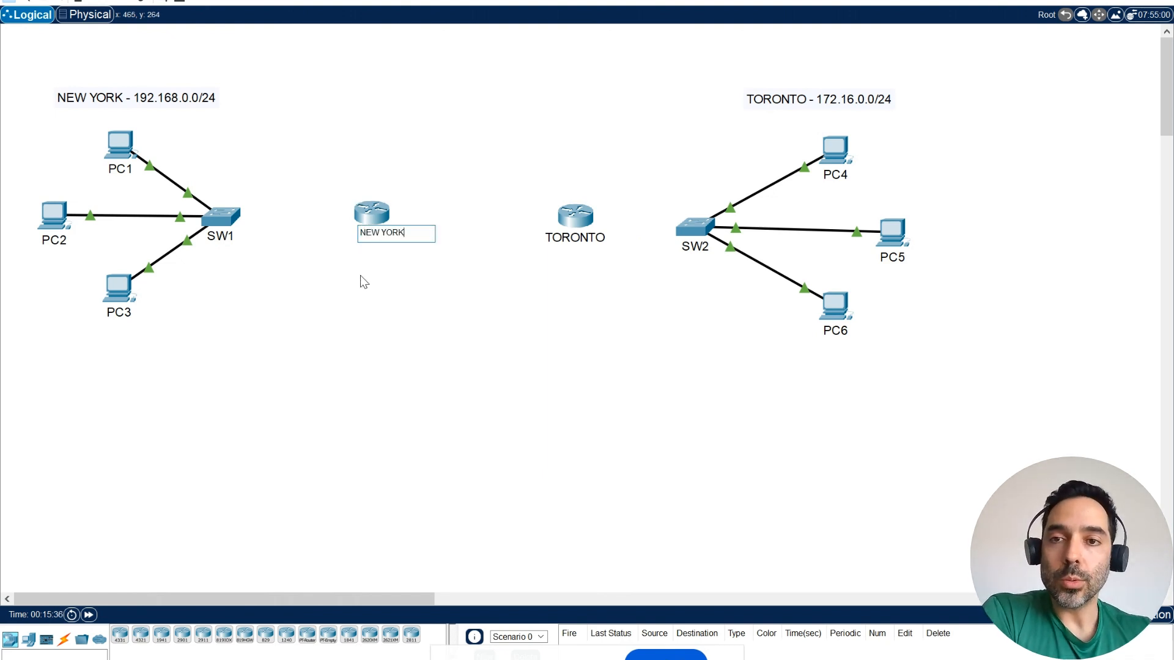
left_click(353, 323)
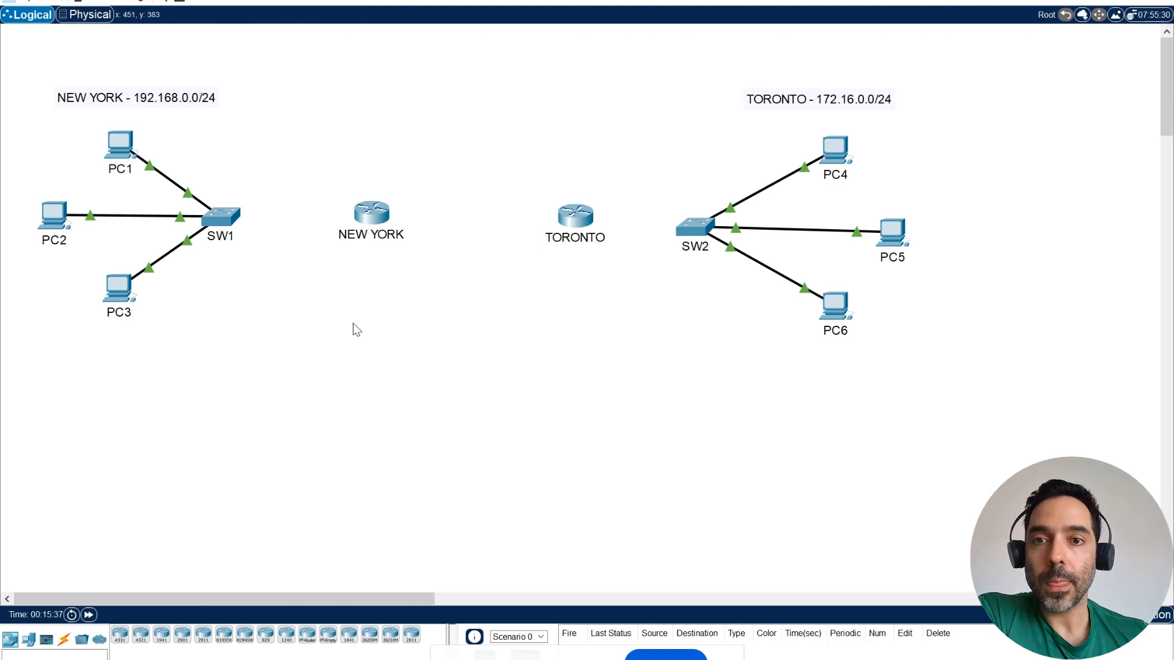
Move the Toronto site farther from New York, and space the NEW YORK and TORONTO routers level with each other between the two switches
left_click_drag(524, 72, 1017, 427)
left_click_drag(840, 152, 921, 145)
left_click_drag(664, 215, 607, 219)
left_click(605, 318)
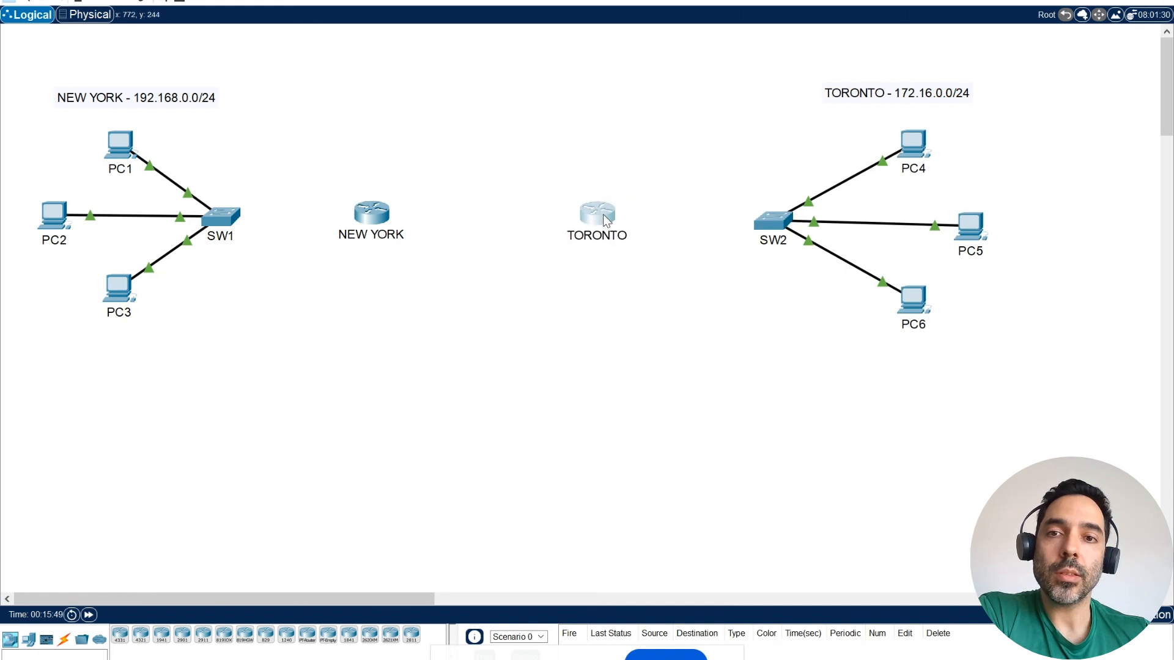
left_click_drag(377, 216, 389, 221)
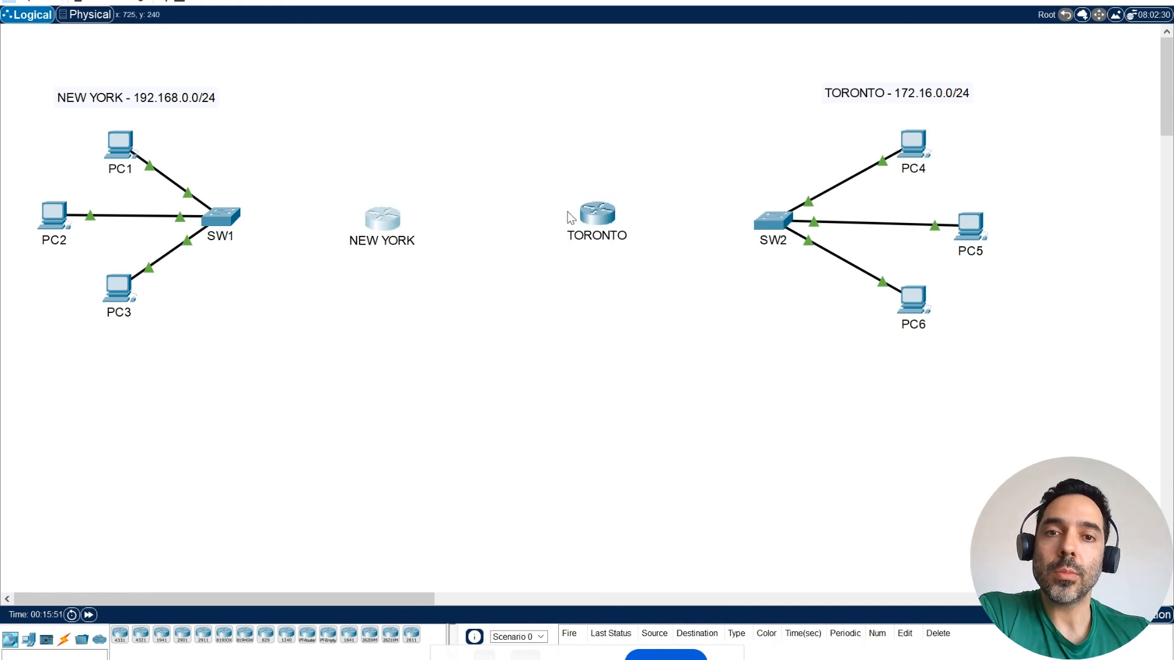
left_click(601, 219)
left_click_drag(601, 219, 601, 223)
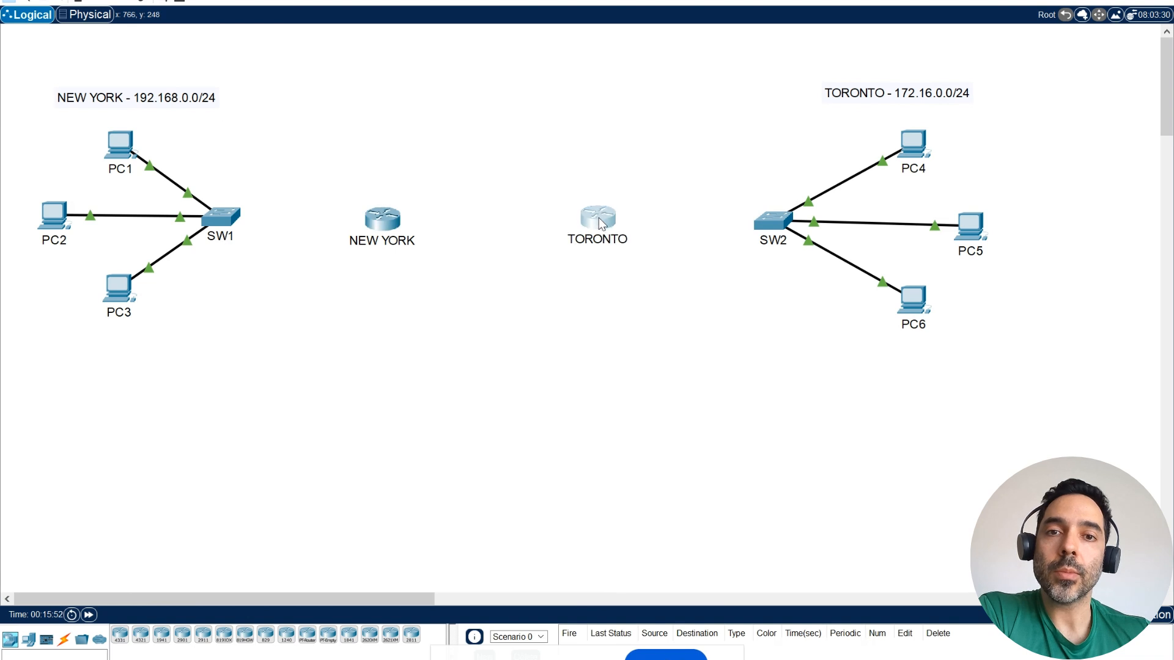
left_click(538, 386)
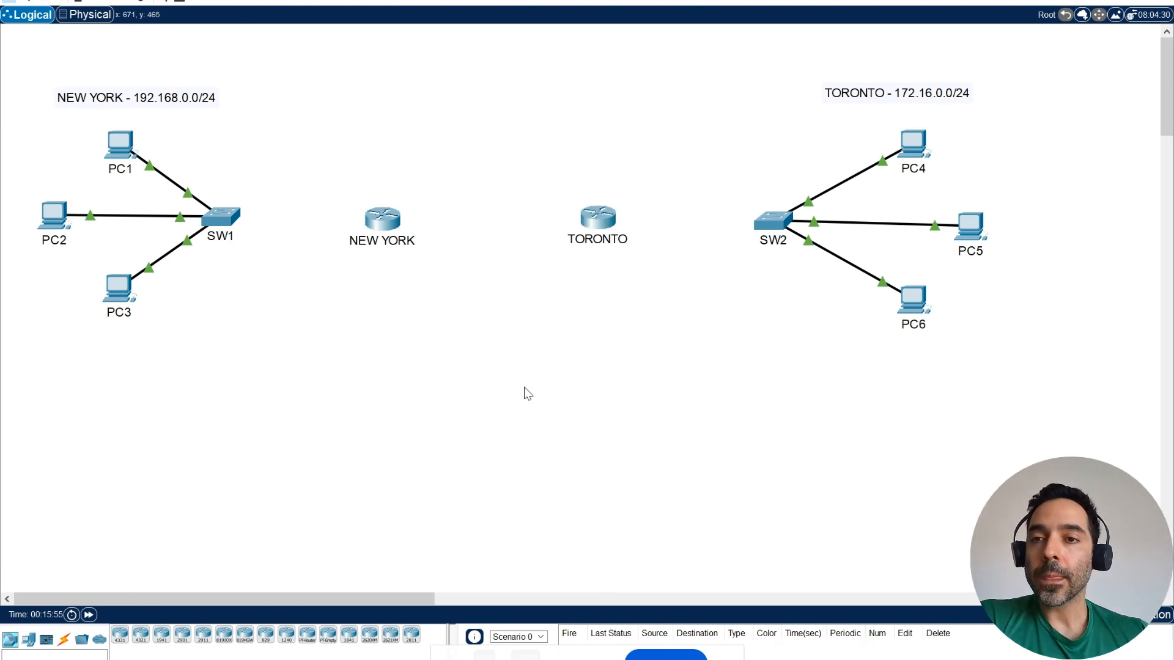
Connect SW1's GigabitEthernet0/1 to the NEW YORK router's GigabitEthernet0/1 with a copper straight-through cable
left_click(64, 641)
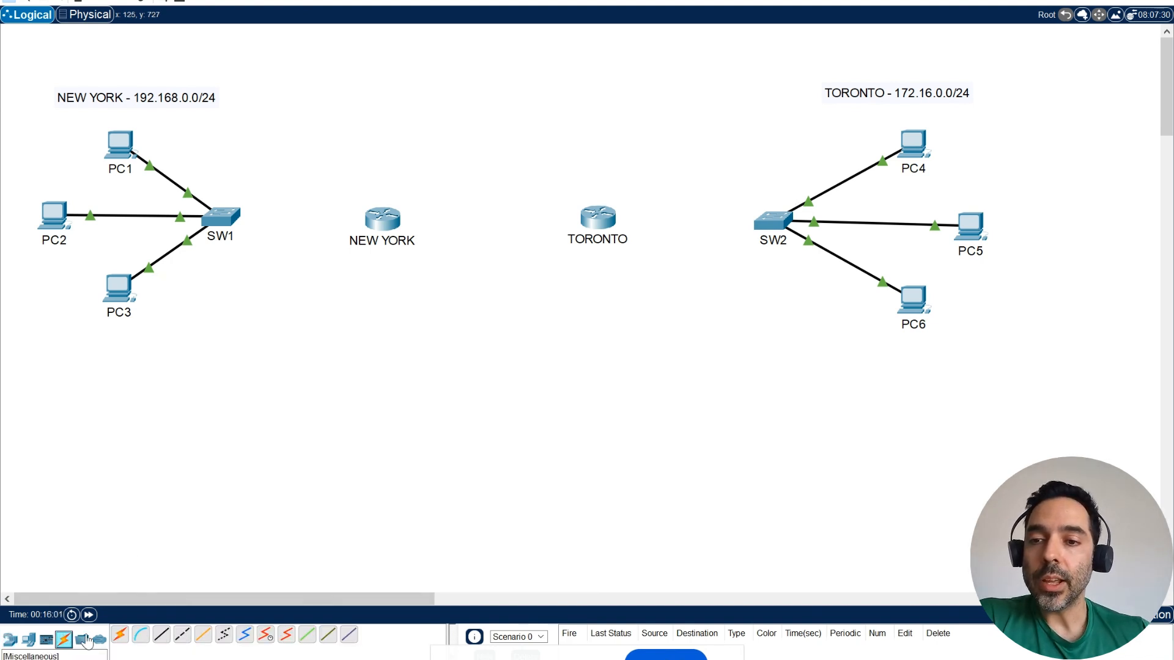
left_click(163, 638)
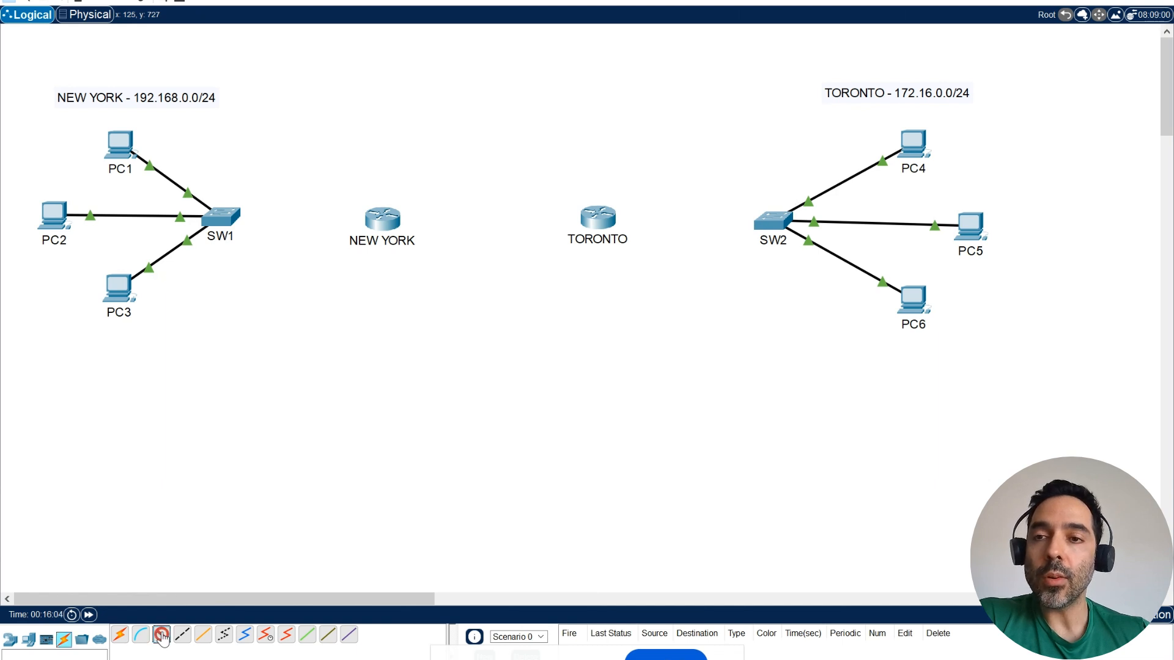
left_click(229, 218)
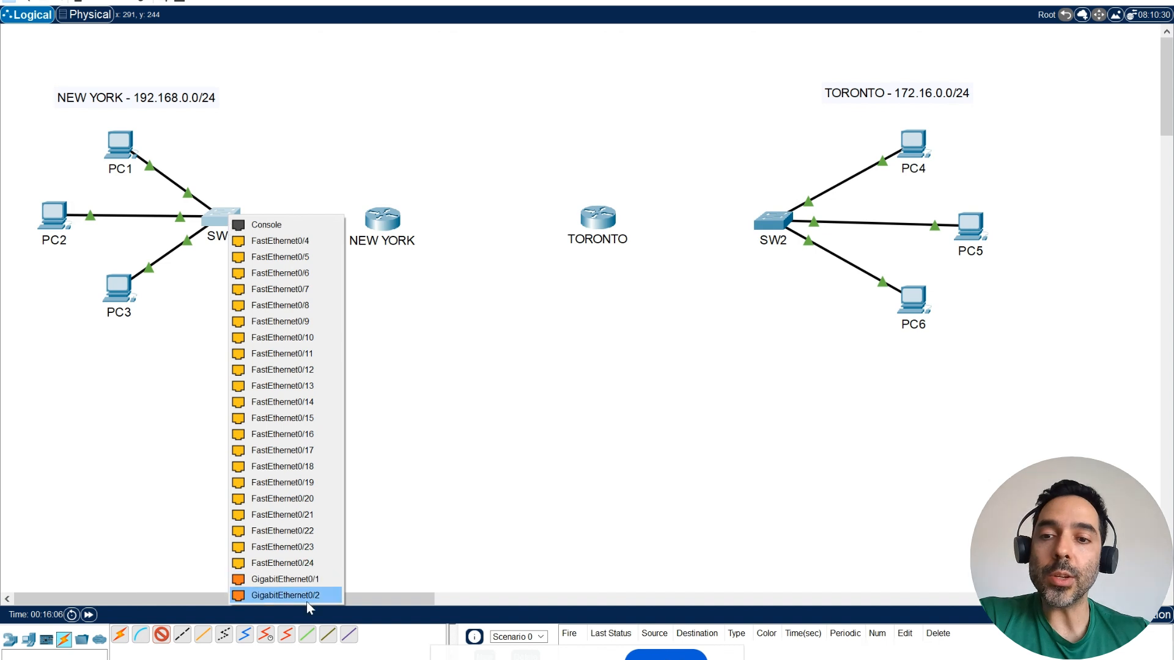
left_click(284, 579)
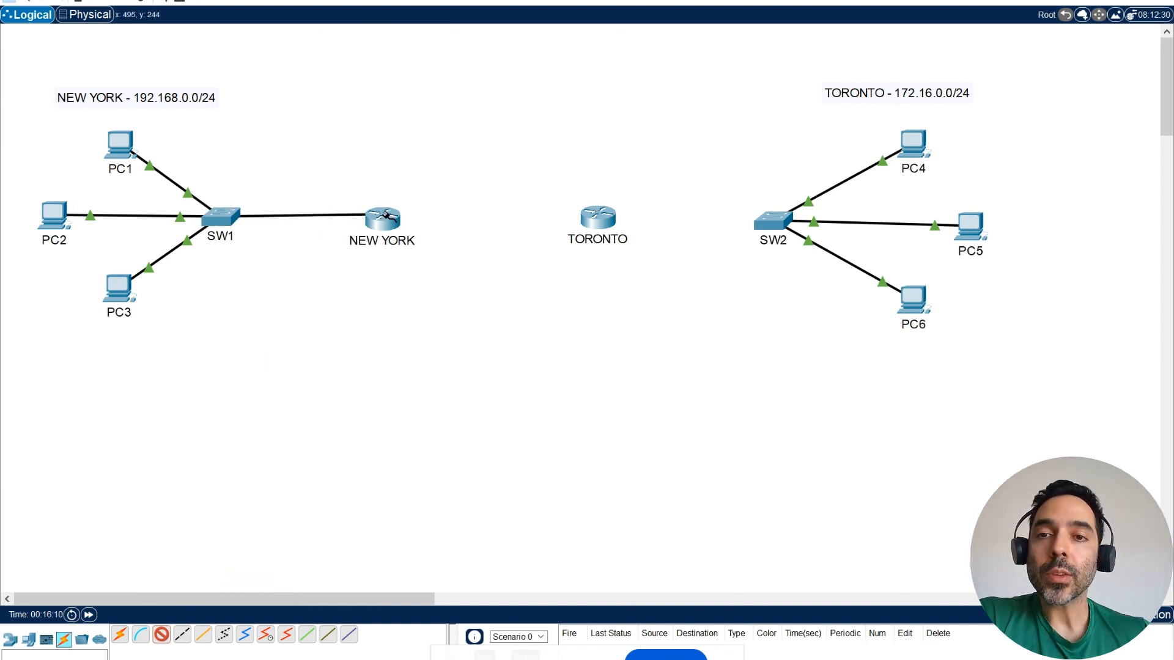
left_click(382, 218)
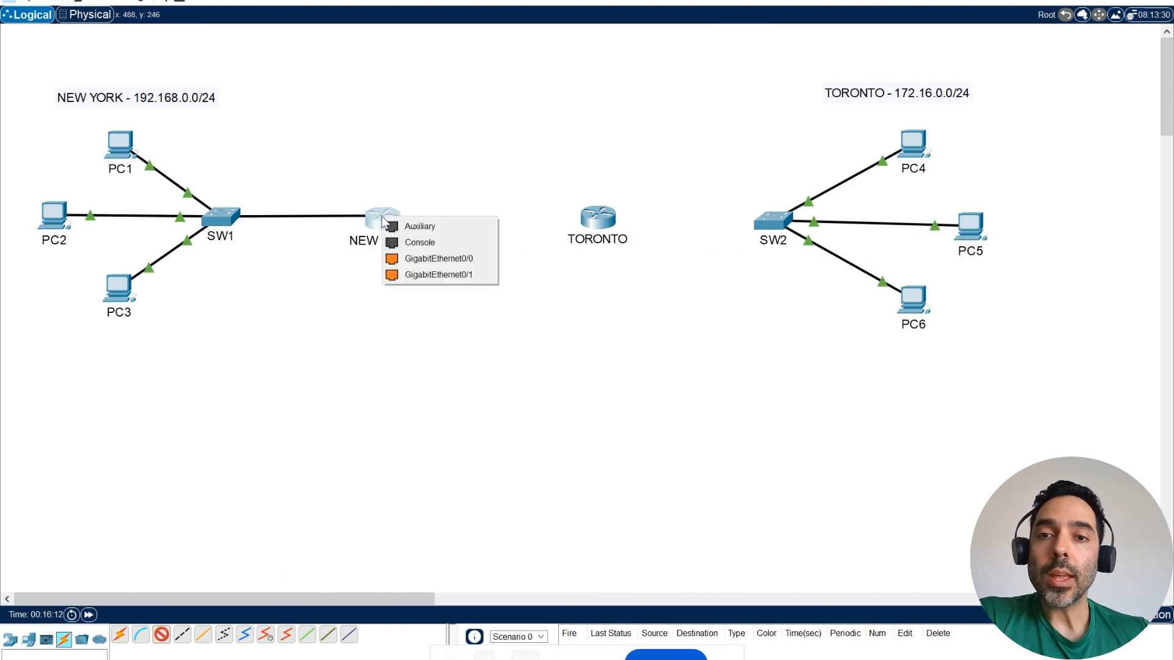
left_click(413, 274)
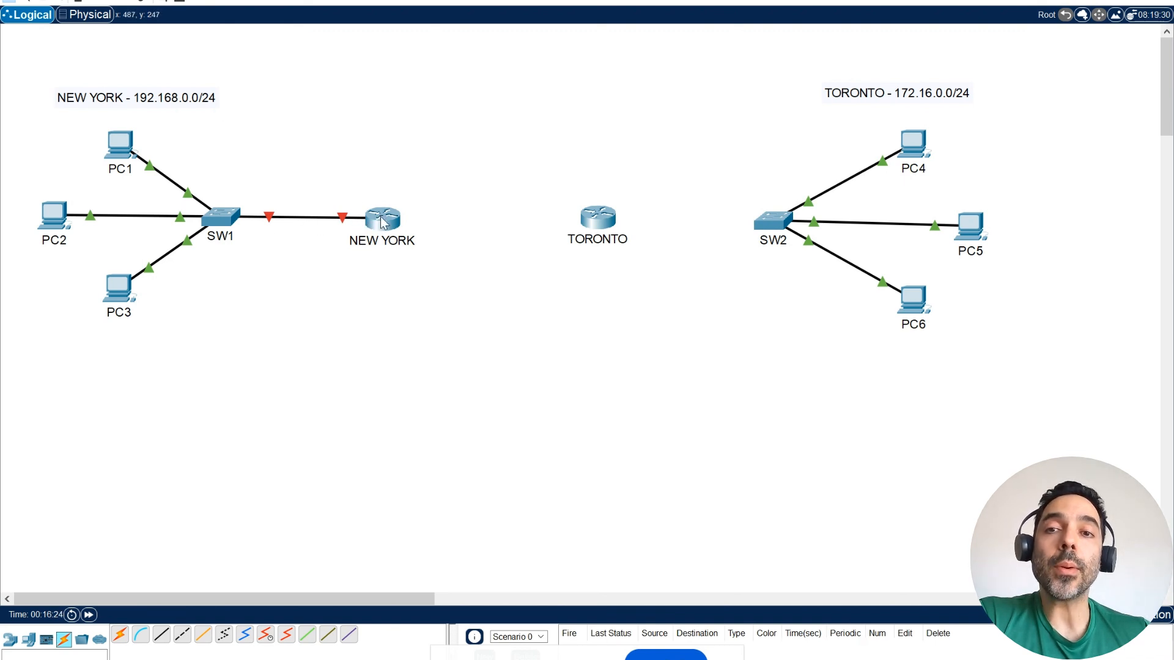
Move the two routers slightly closer together, and connect SW2's GigabitEthernet0/1 to TORONTO's GigabitEthernet0/1 with a copper straight-through cable
left_click_drag(383, 222, 402, 222)
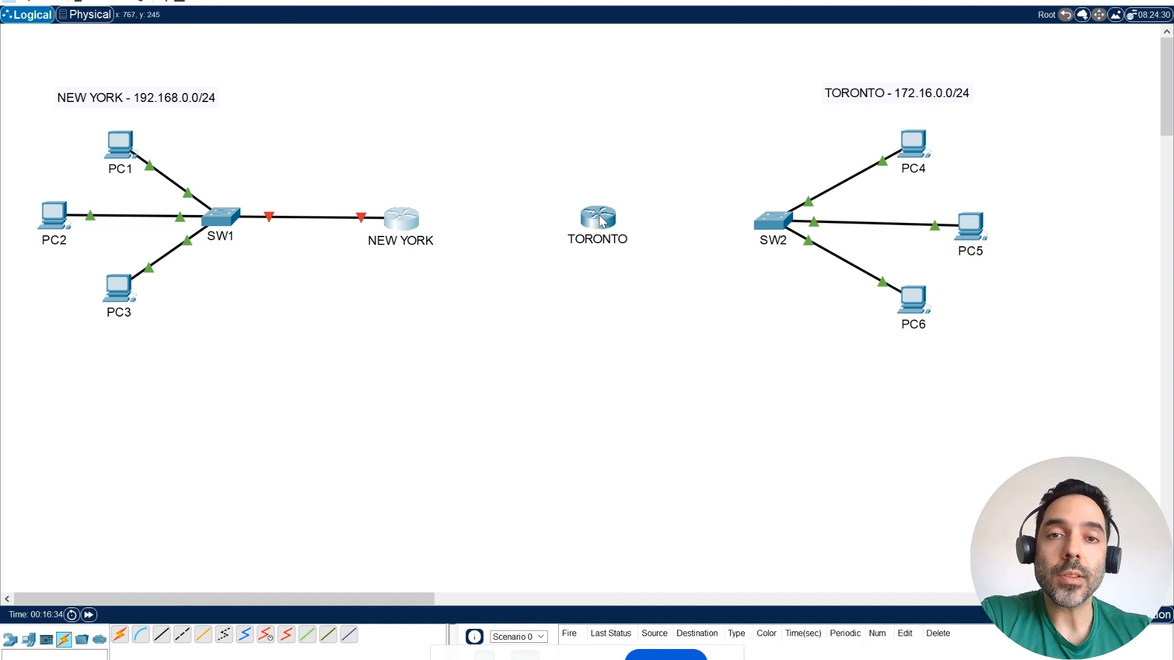
left_click_drag(599, 218, 586, 221)
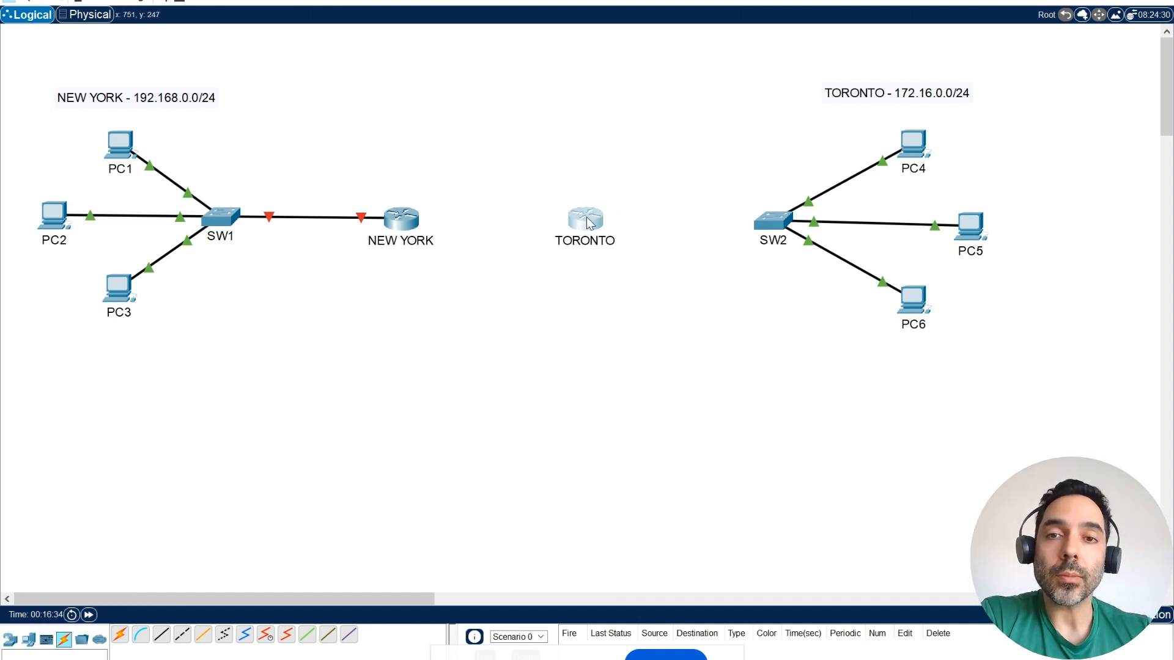
left_click(162, 636)
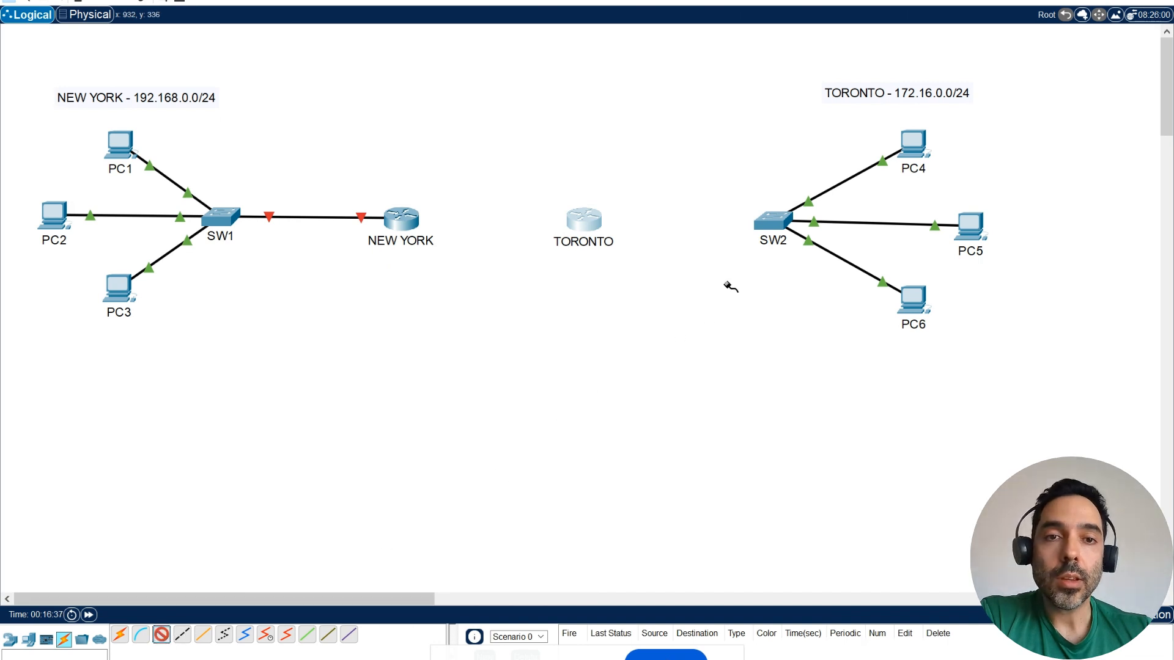
left_click(773, 224)
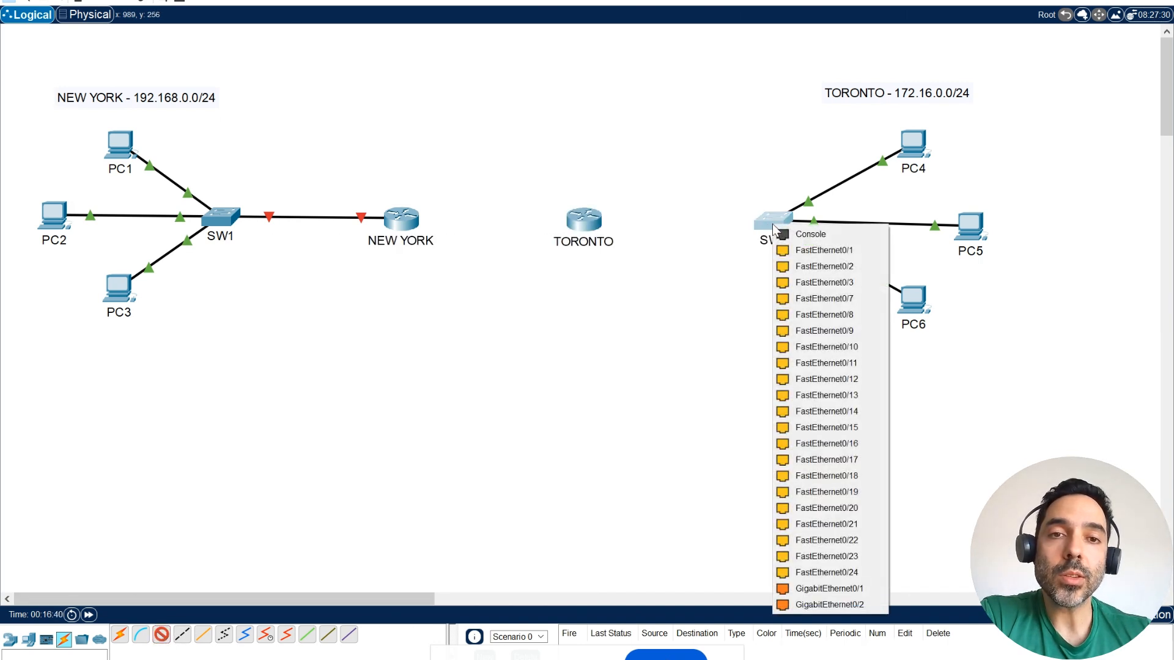
left_click(829, 588)
left_click(587, 223)
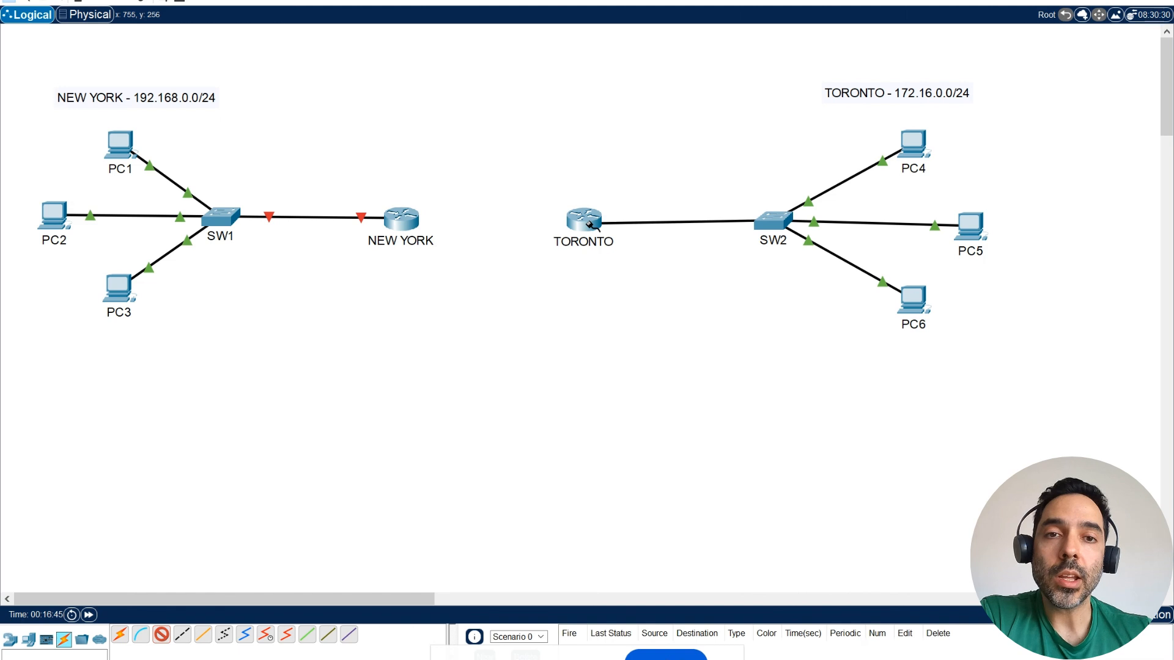
left_click(590, 226)
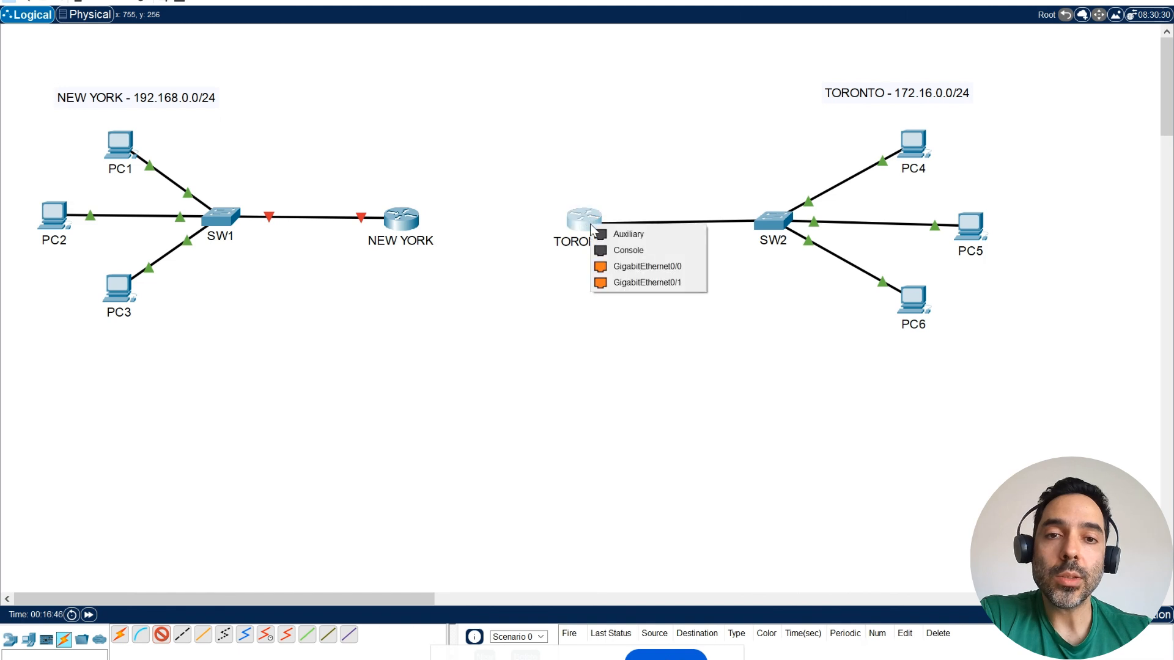
left_click(647, 283)
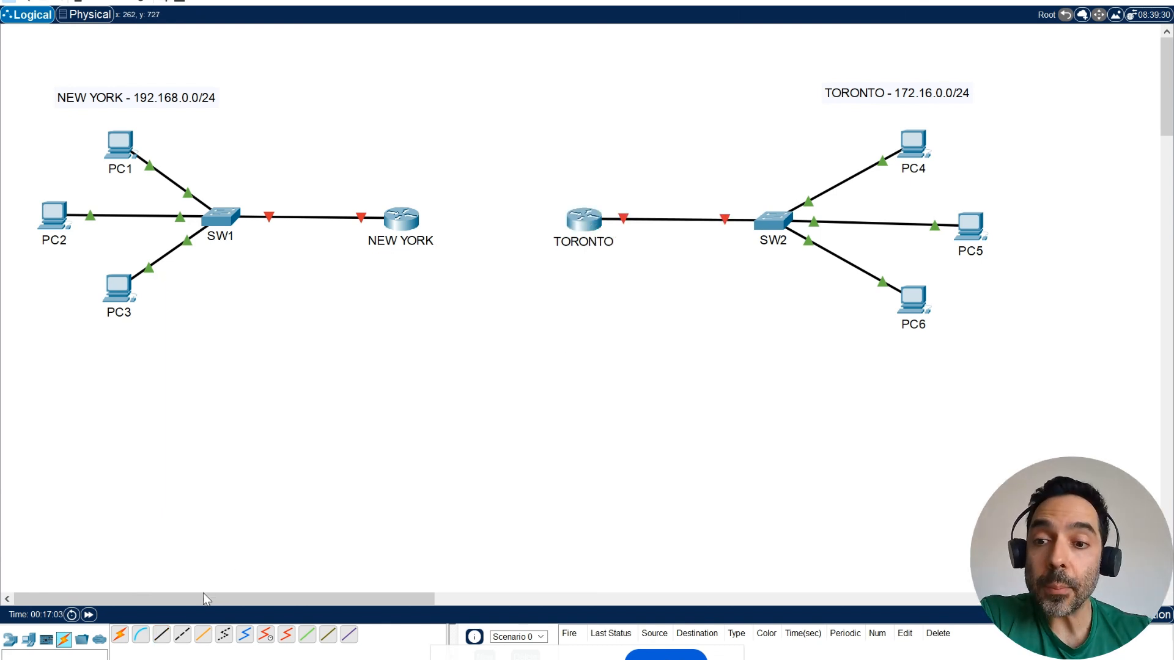
Connect the NEW YORK router's GigabitEthernet0/0 to the TORONTO router's GigabitEthernet0/0 with a copper straight-through cable
left_click(162, 637)
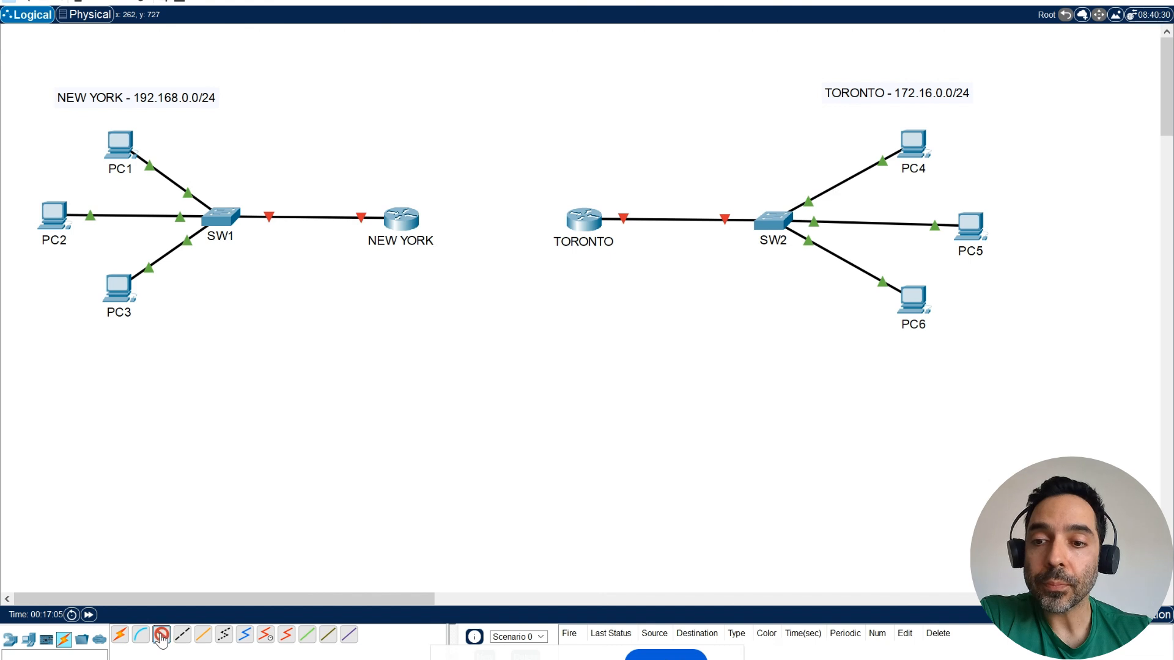
left_click(406, 221)
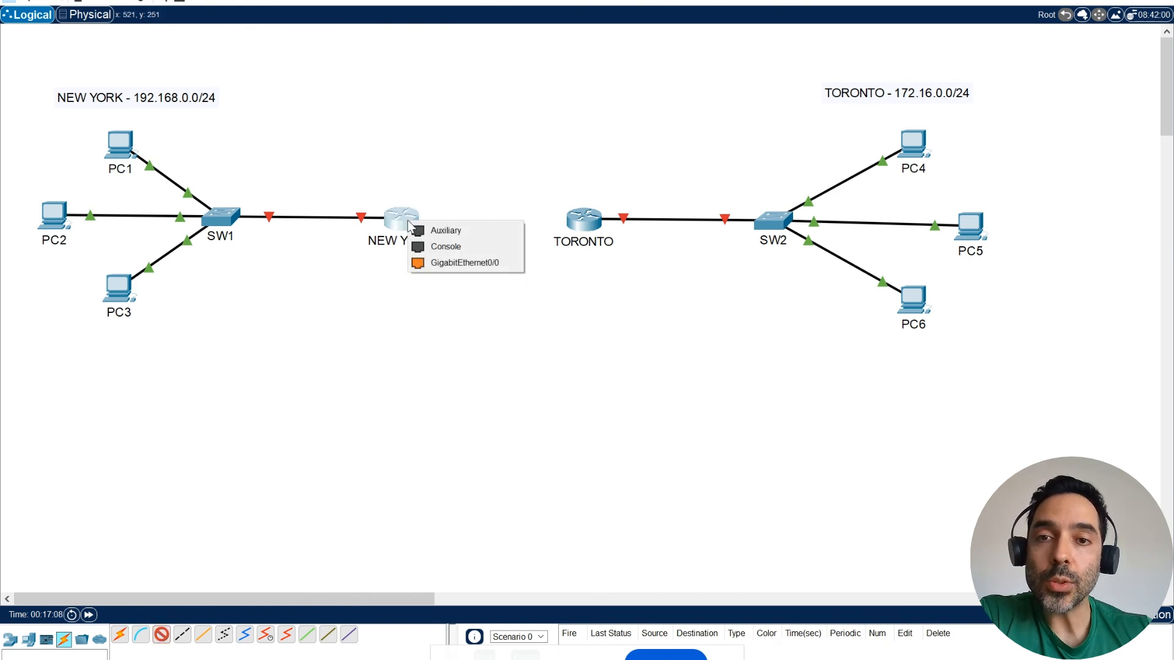
left_click(475, 263)
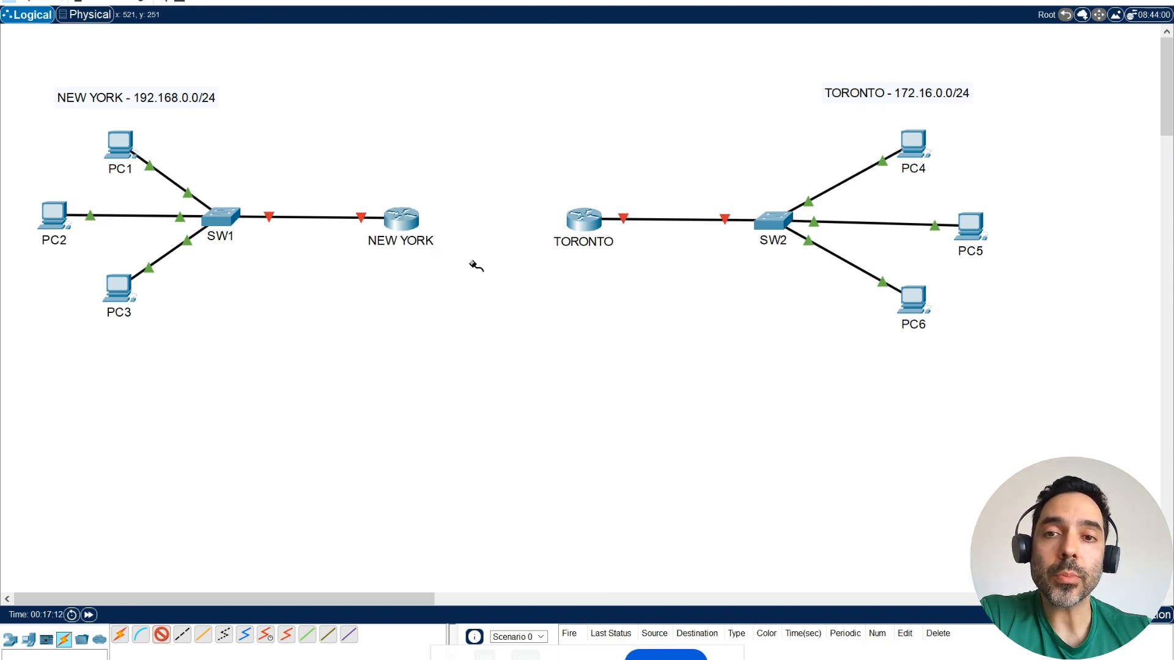
left_click(587, 219)
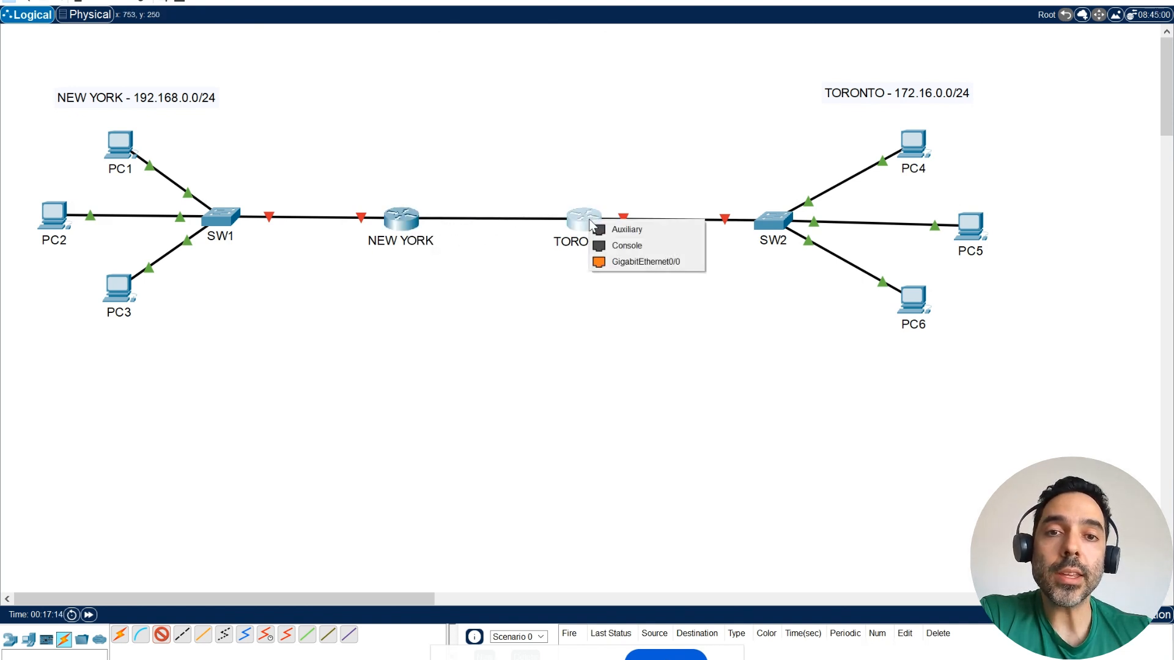
left_click(618, 263)
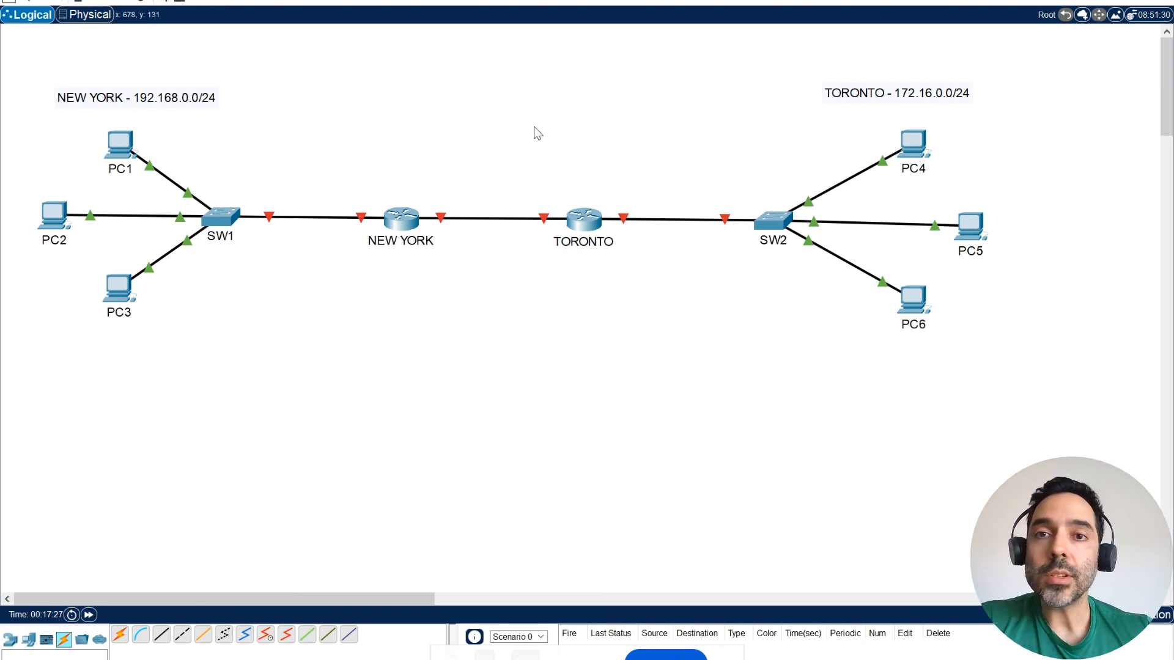
Shift the whole Toronto site, including its router and label, farther away from the NEW YORK router to lengthen the link between routers
left_click_drag(537, 56, 1019, 419)
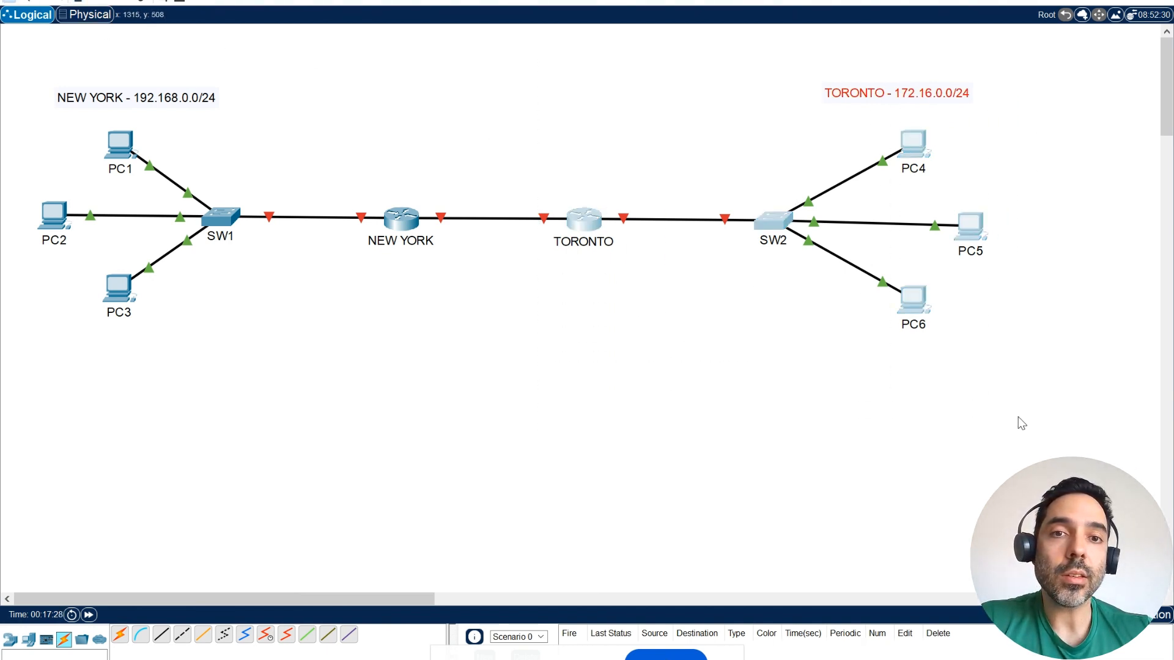
left_click_drag(775, 223, 865, 221)
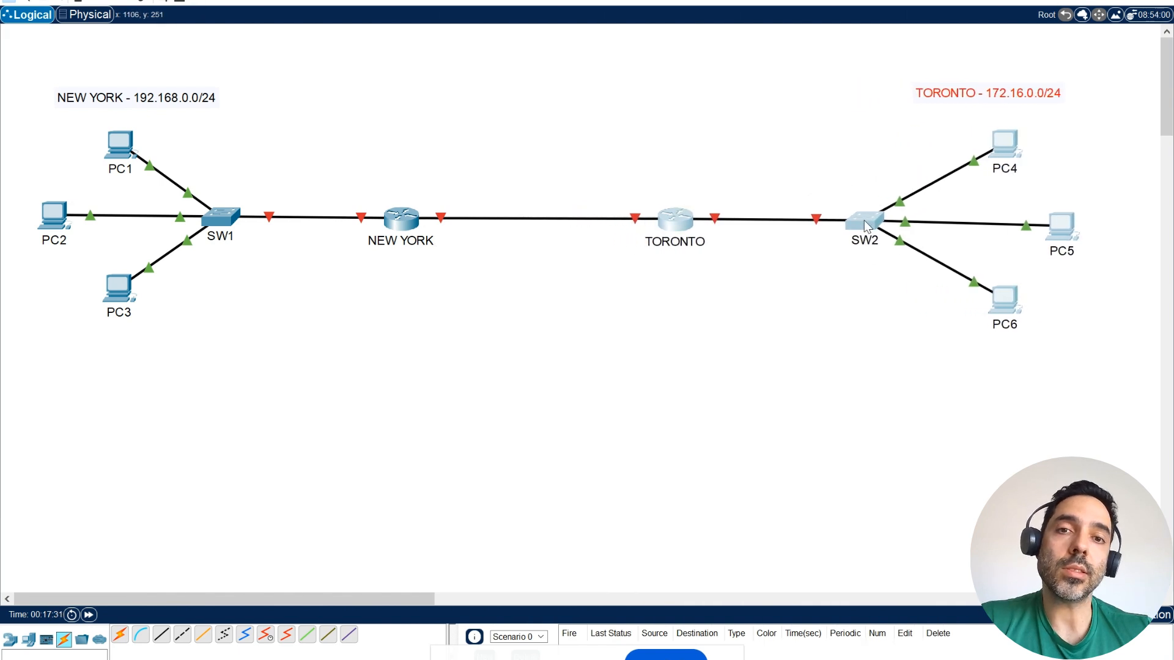
left_click(699, 398)
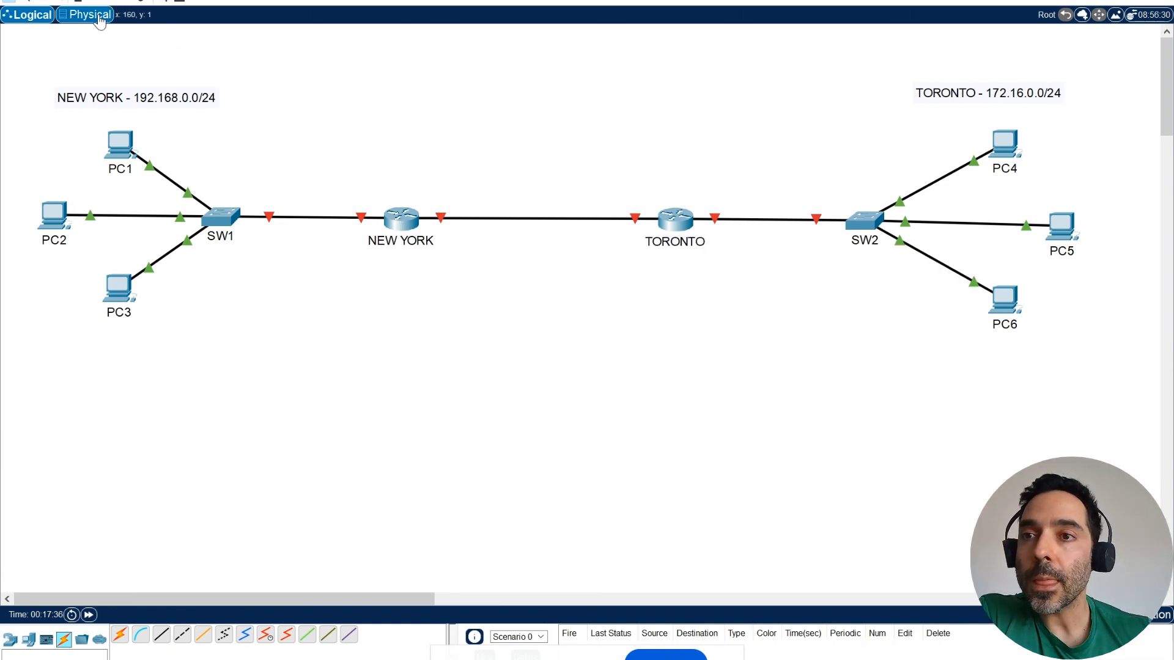
Add the text label 192.168.0.254 just above the link between SW1 and the NEW YORK router
left_click(307, 179)
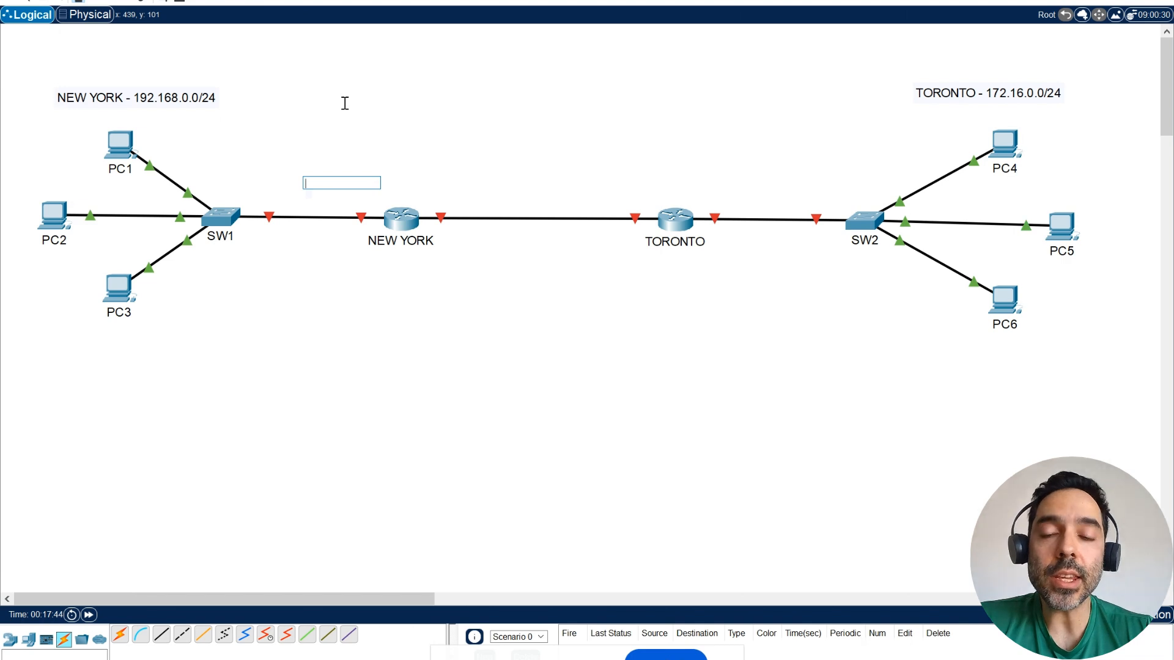
type("192.168.0.254")
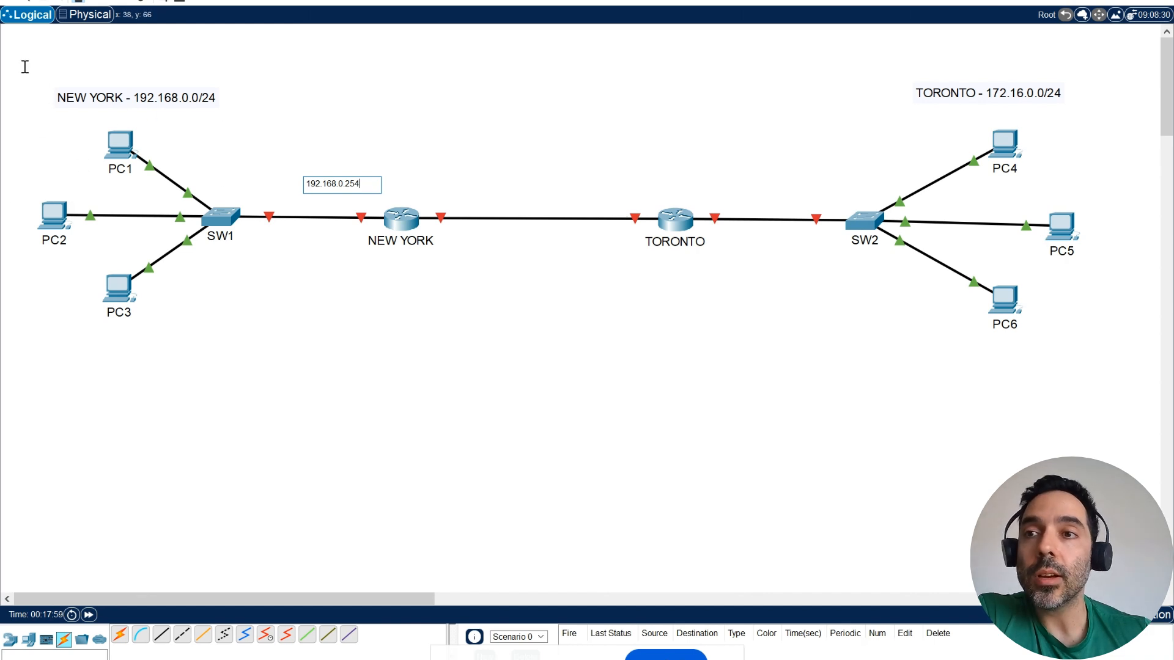
left_click(9, 1)
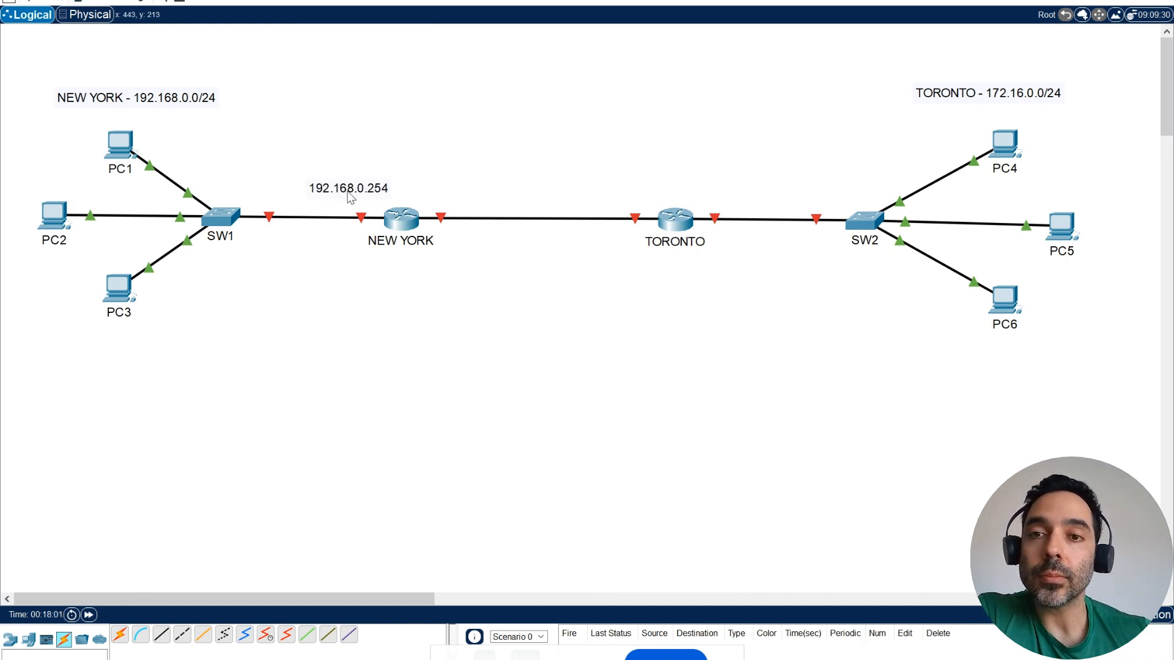
left_click_drag(349, 193, 338, 208)
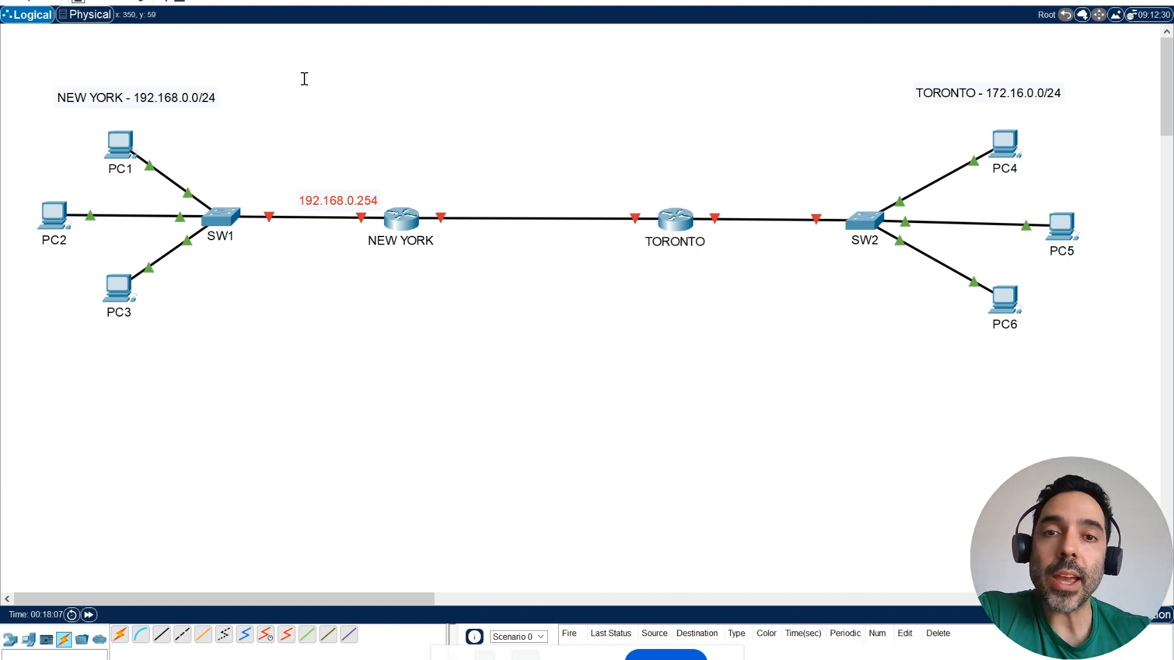
Add the text label 172.16.0.254 just above the link between the TORONTO router and SW2, close to the router
left_click(707, 183)
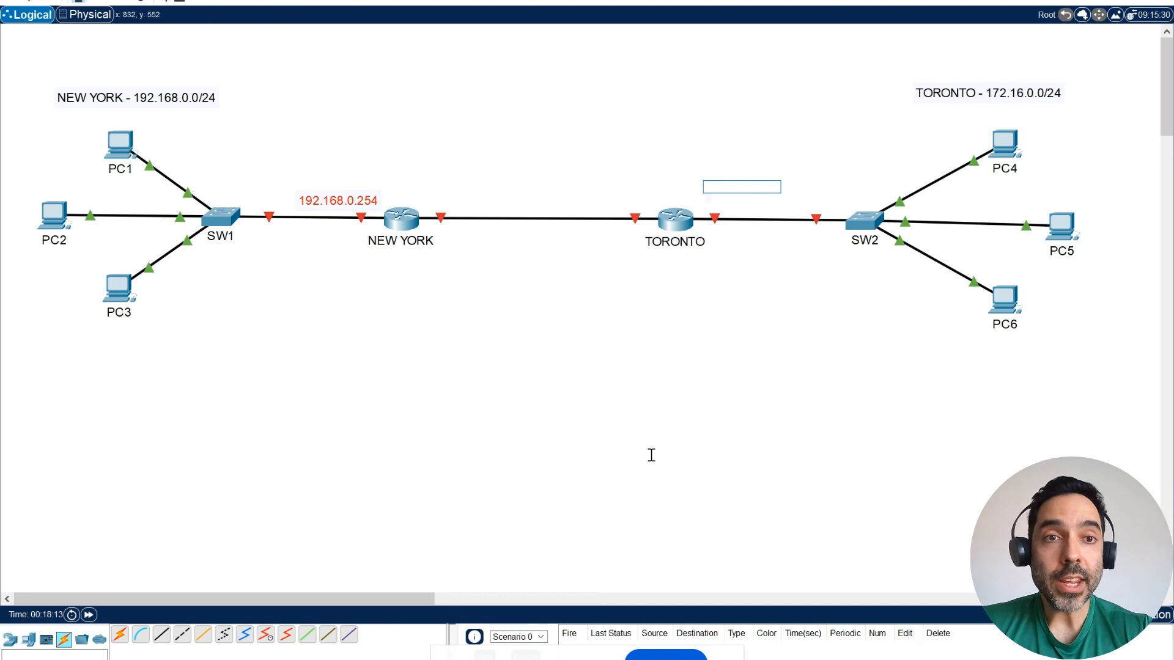
type("172")
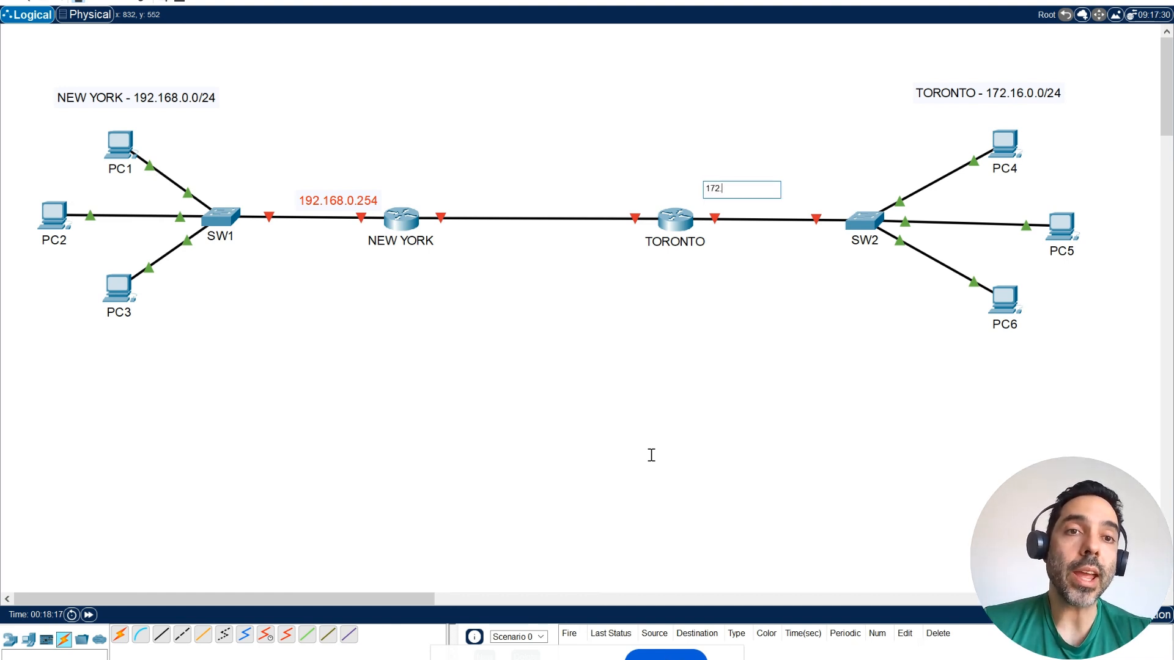
type(".16")
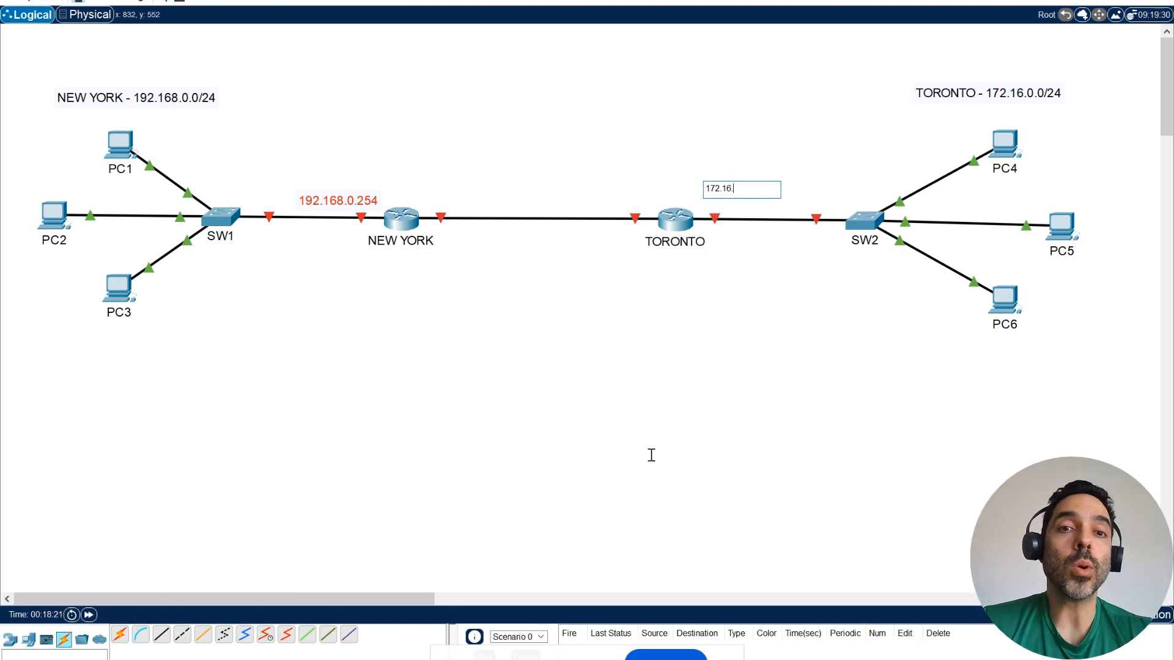
type(".0")
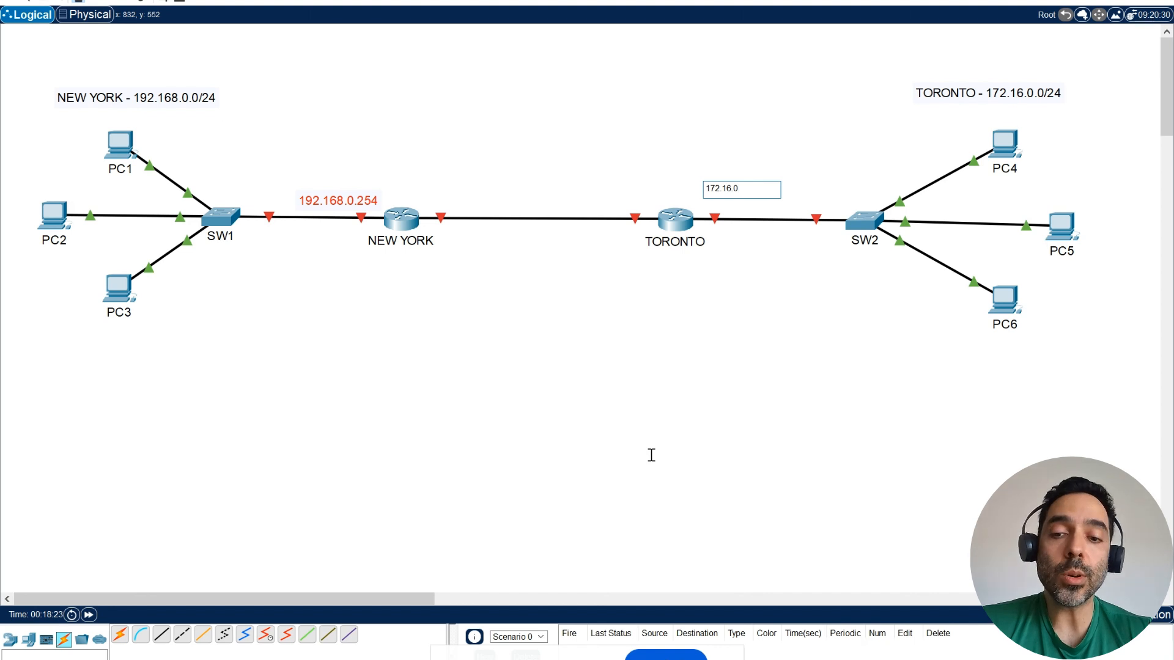
type(".254")
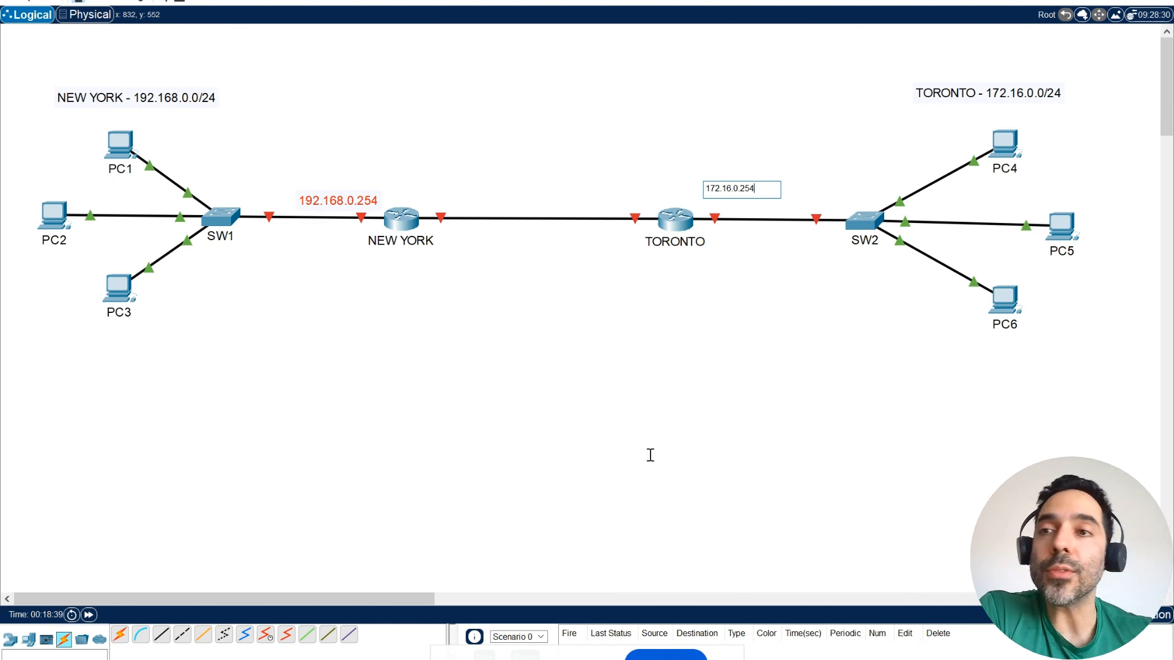
left_click(139, 90)
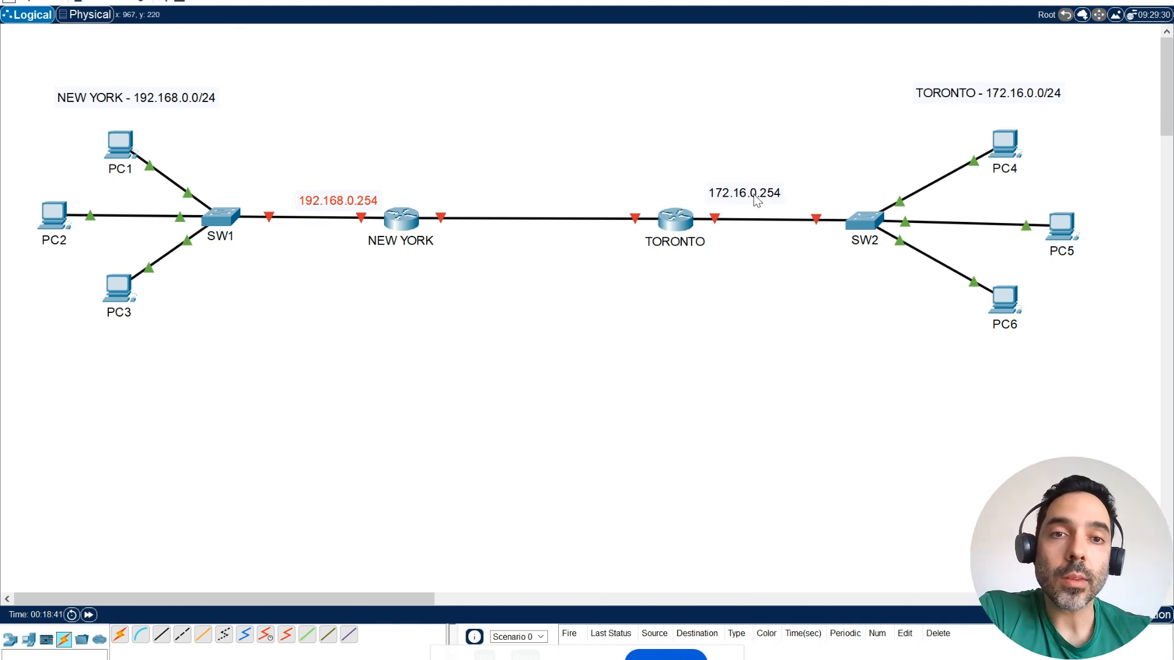
left_click_drag(753, 196, 742, 201)
left_click(393, 319)
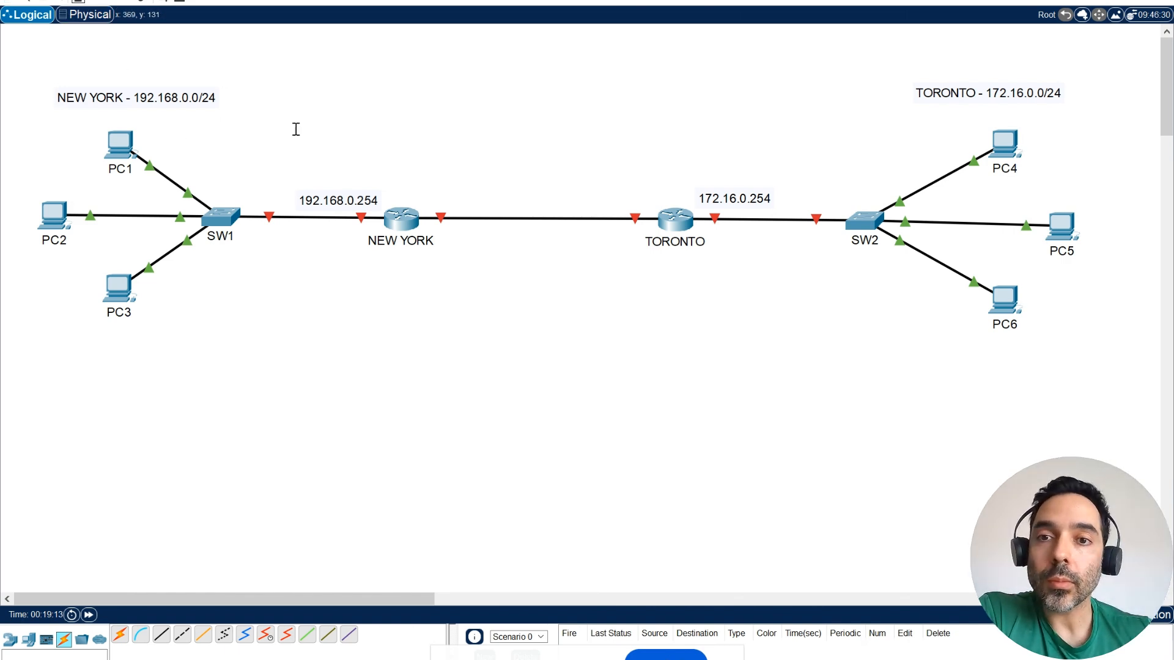
Add the text label 200.200.200.1/30 above the inter-router link at the NEW YORK end
left_click(428, 193)
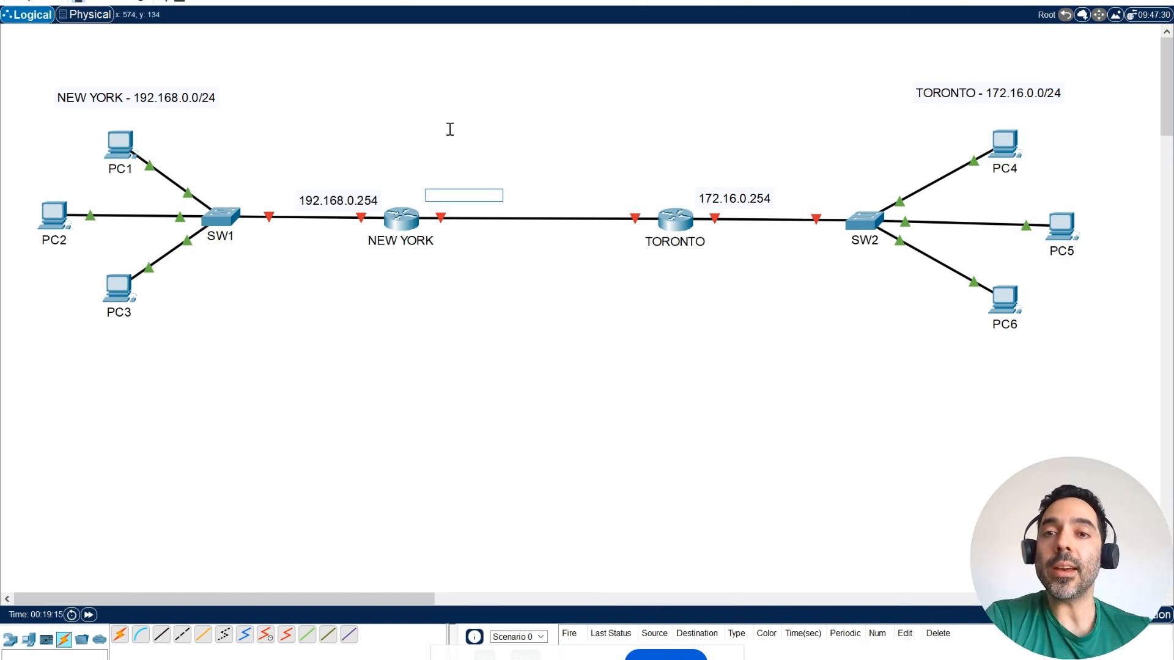
type("200.200")
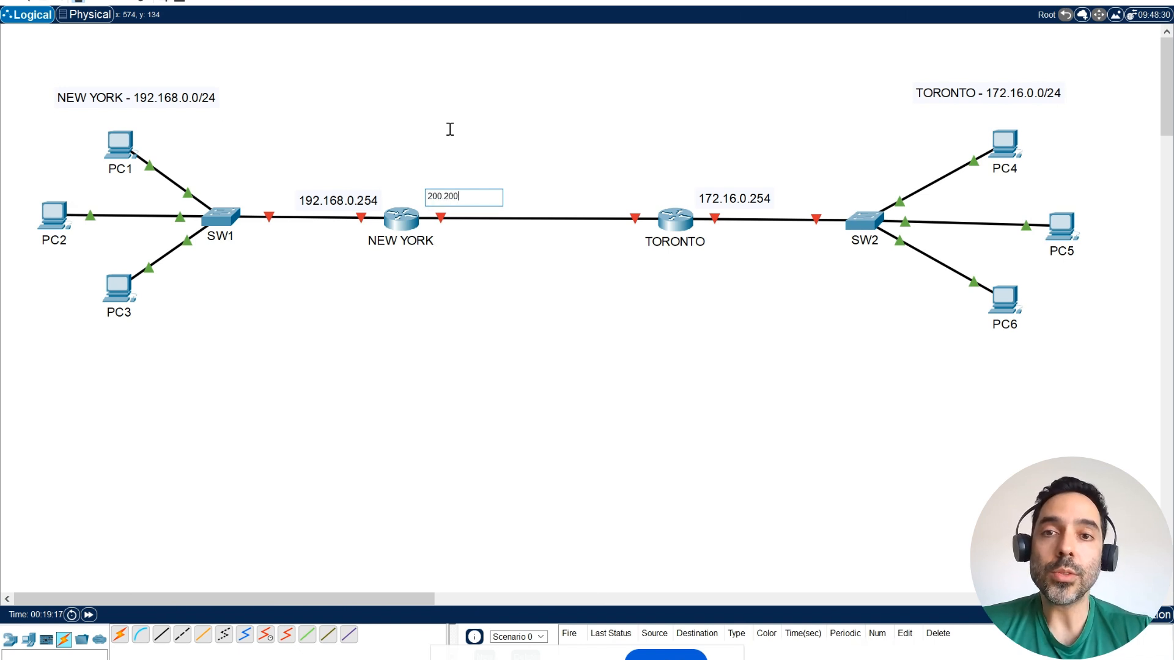
type(".")
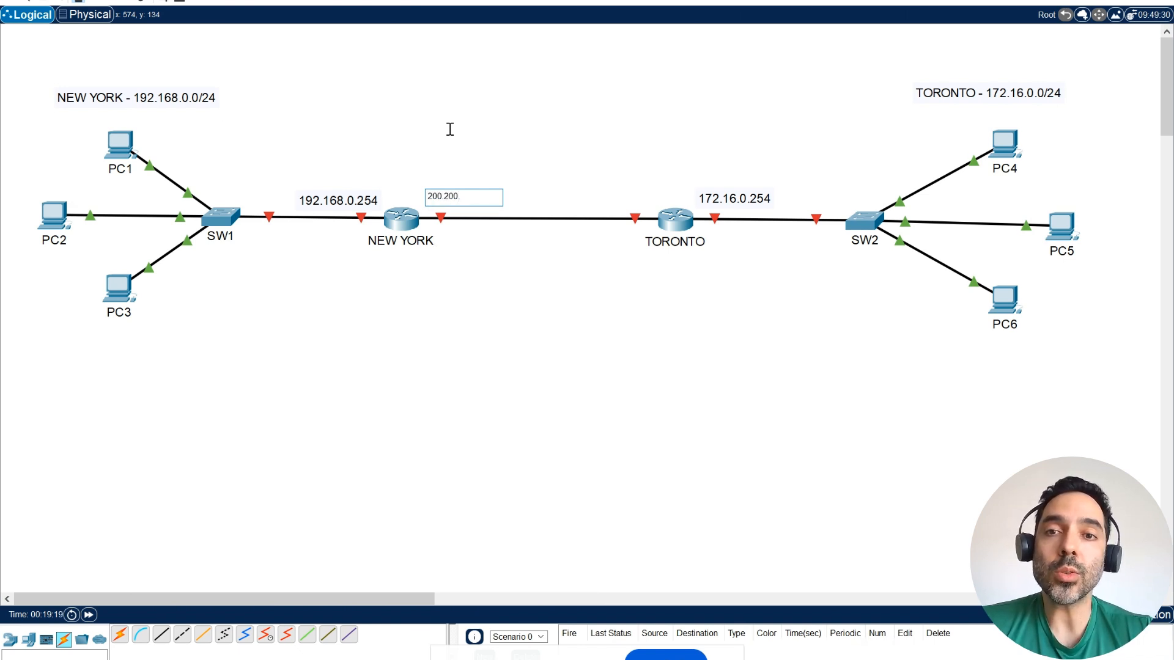
type("200.1")
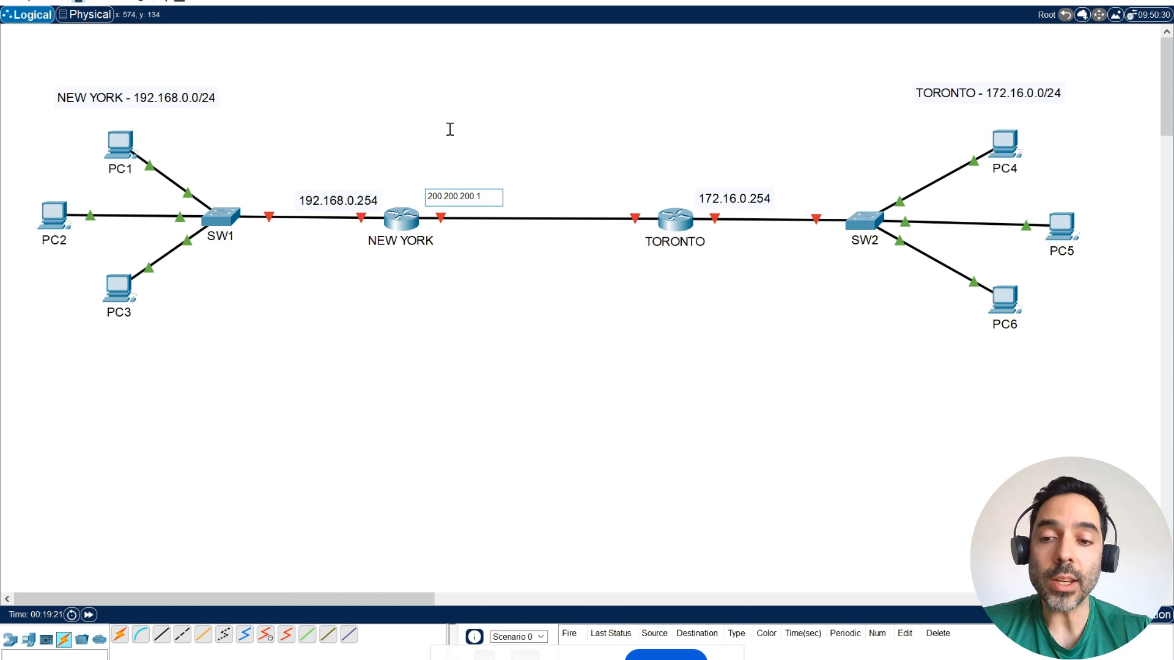
type("/30")
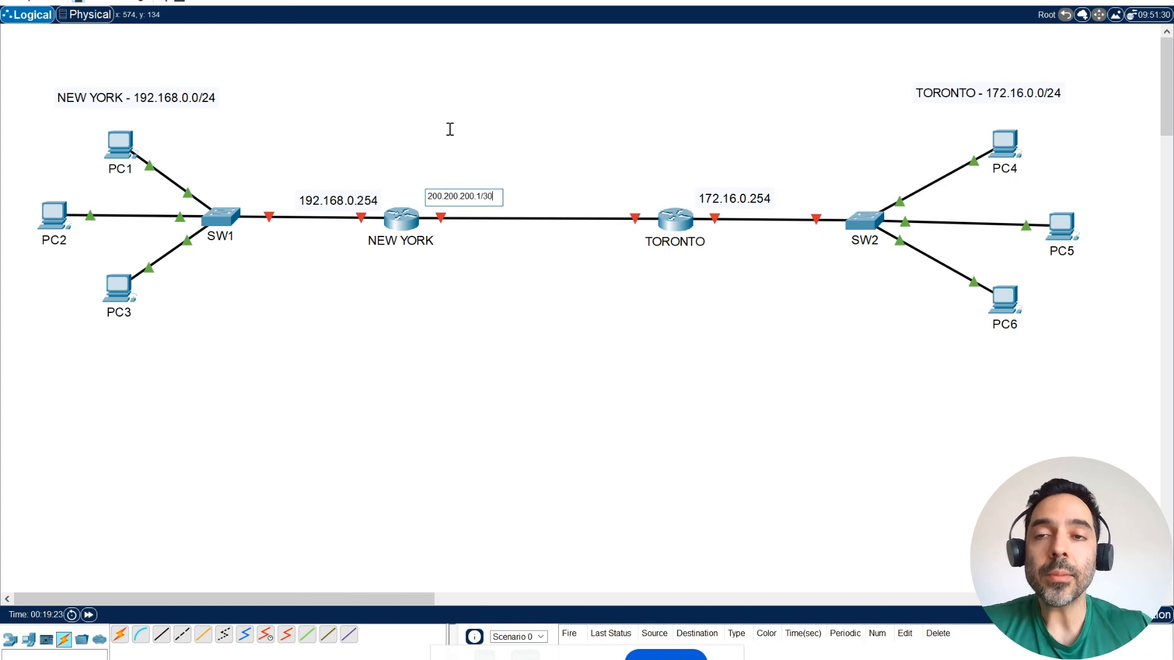
left_click(316, 105)
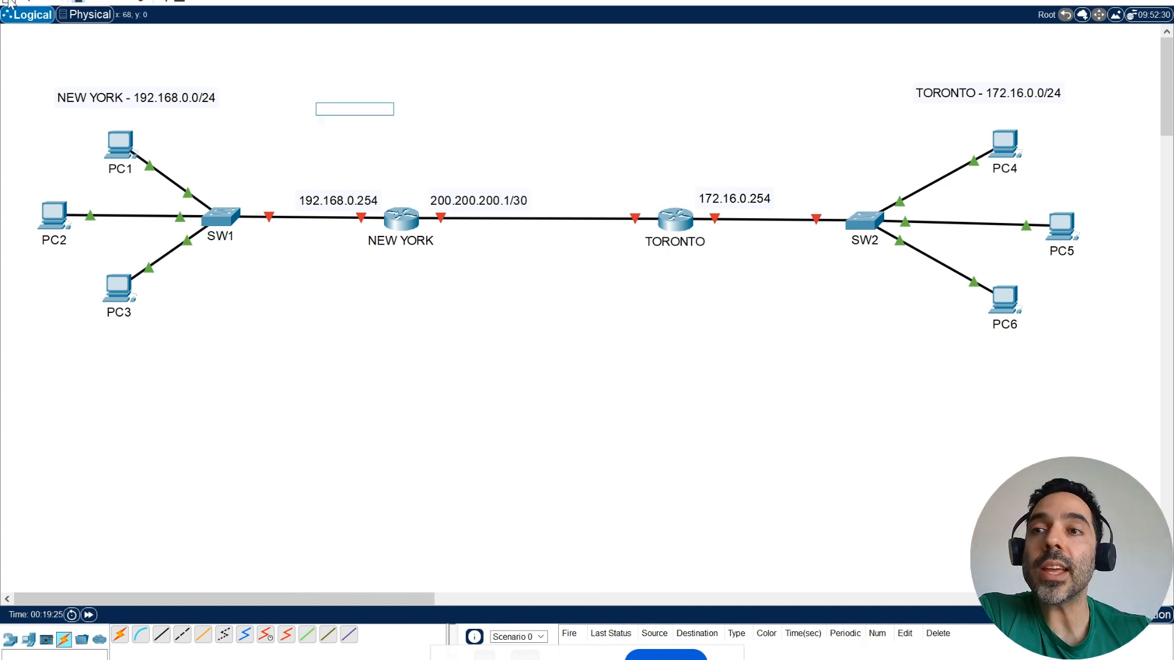
key("Escape")
left_click_drag(454, 206, 451, 200)
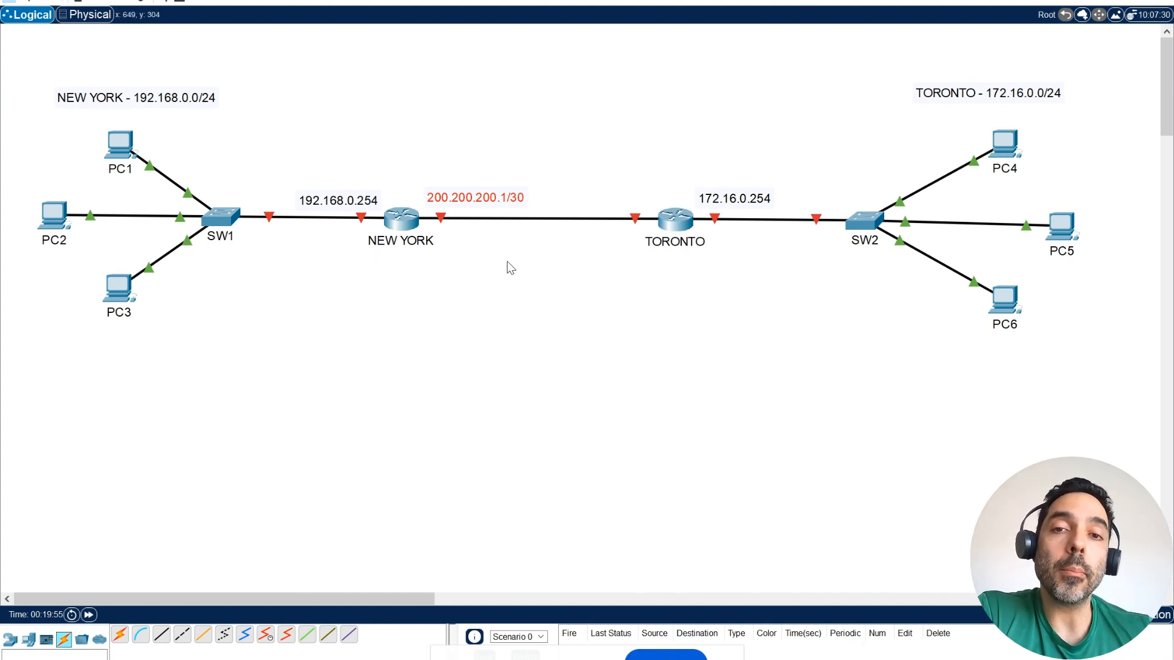
Add the text label 200.200.200.2/30 above the inter-router link at the TORONTO end
left_click(78, 3)
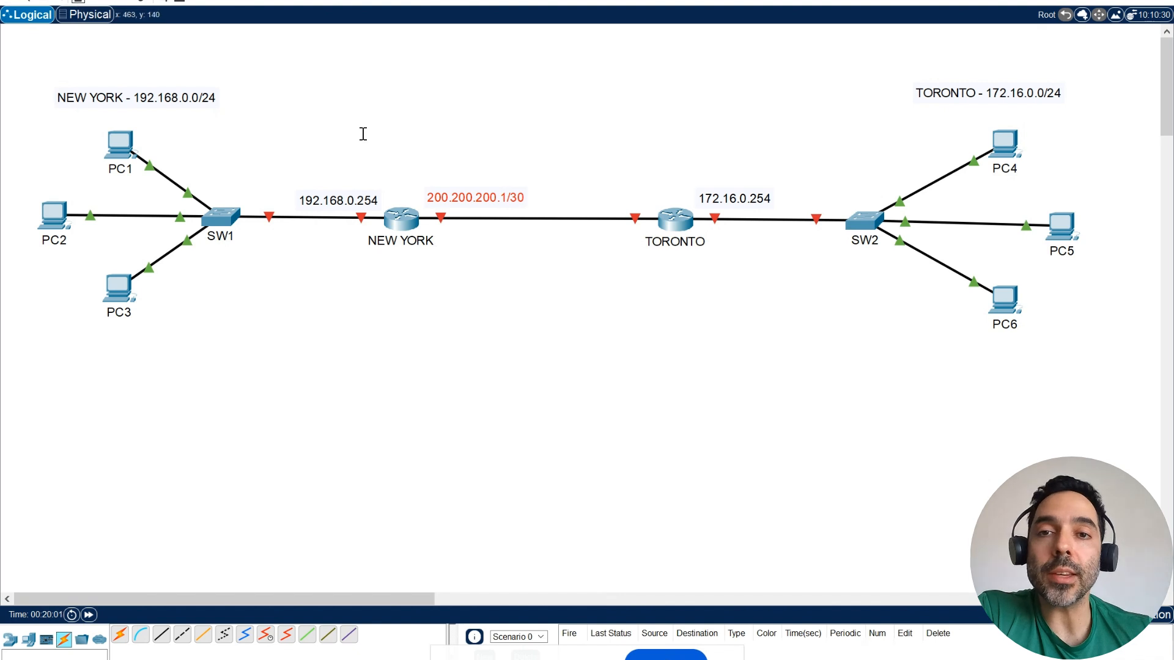
left_click(553, 196)
type("200")
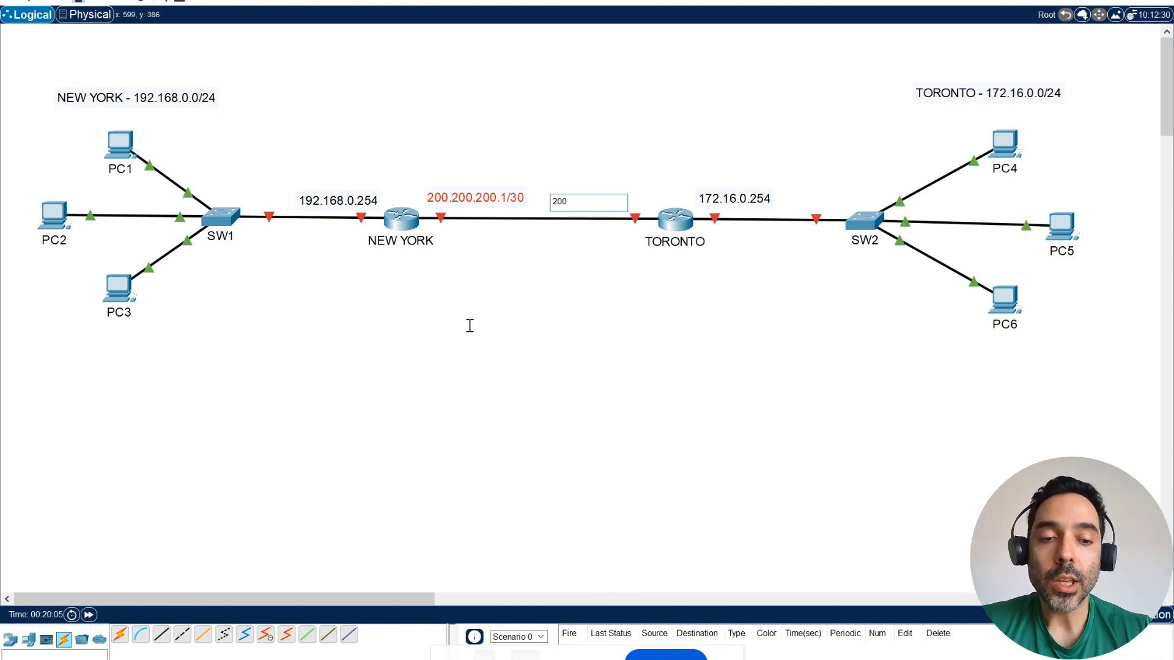
type(".200.200")
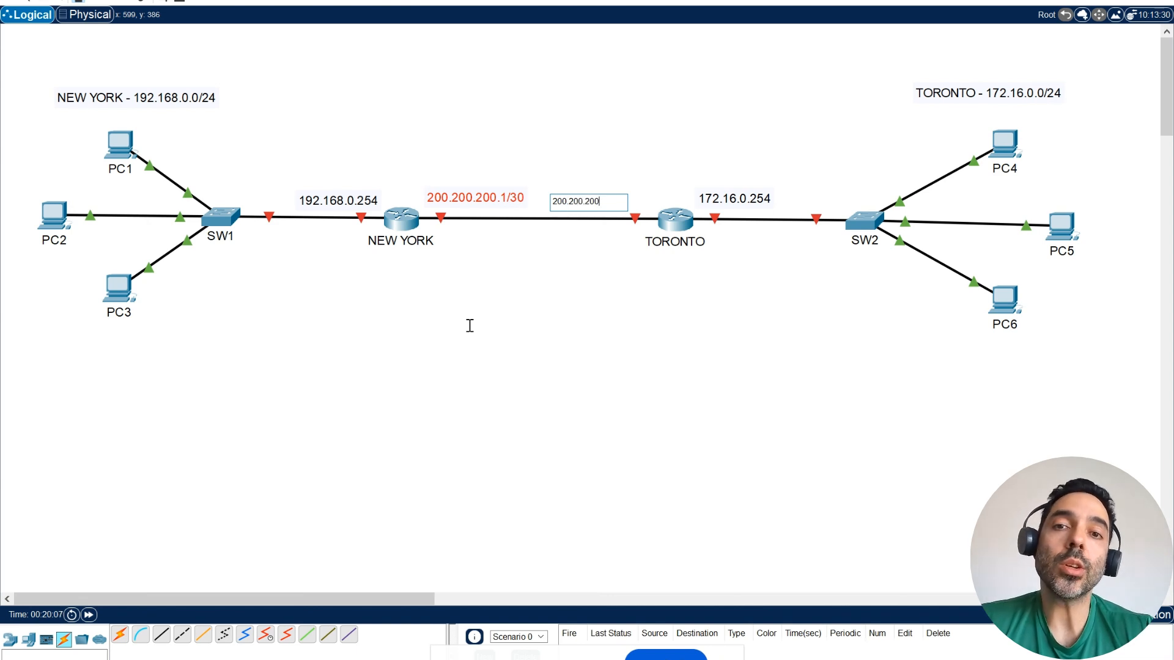
type(".2")
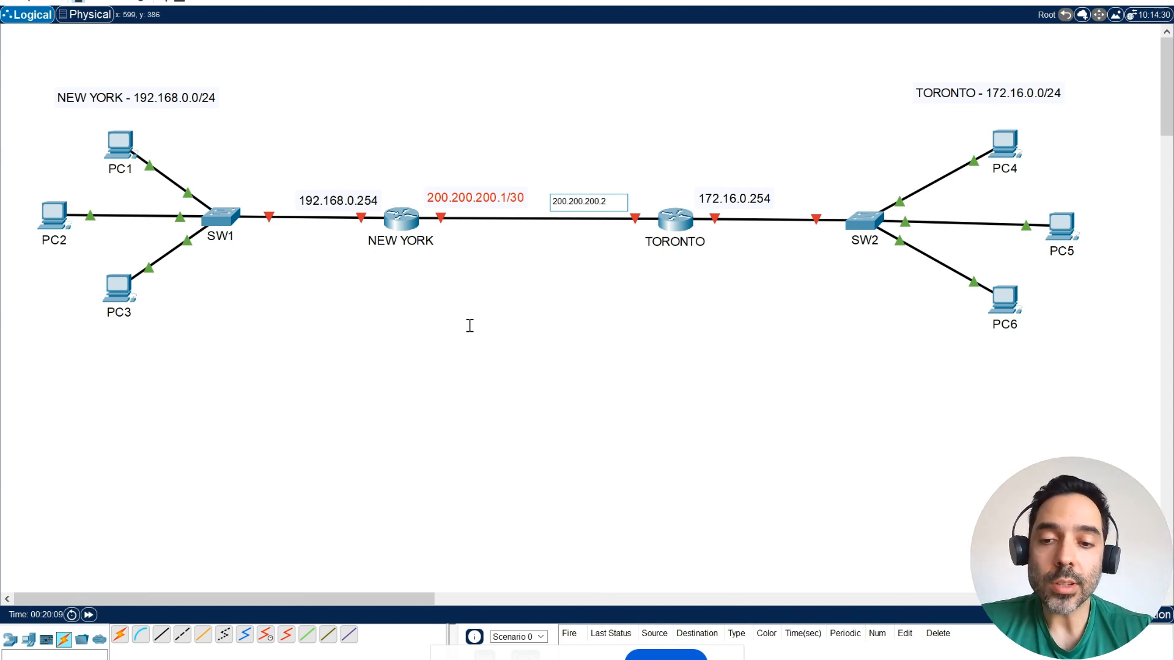
type("/30")
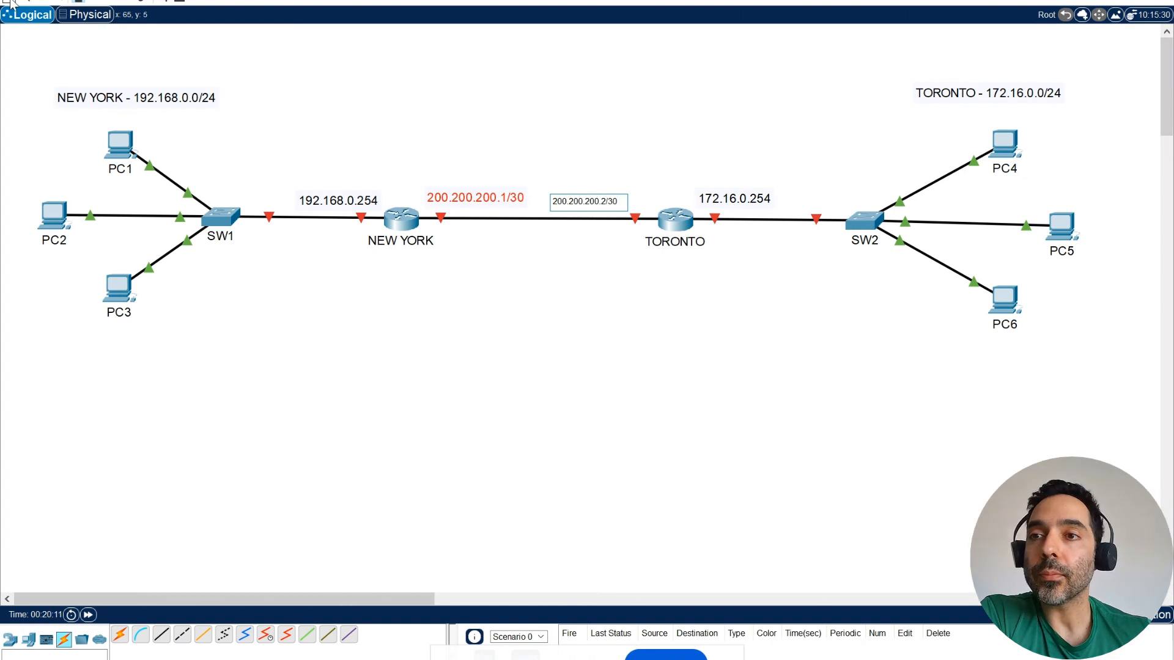
left_click(10, 1)
left_click_drag(597, 209, 600, 203)
Nudge the two 200.200.200.x labels so they line up at the same height above the inter-router link
left_click(491, 196)
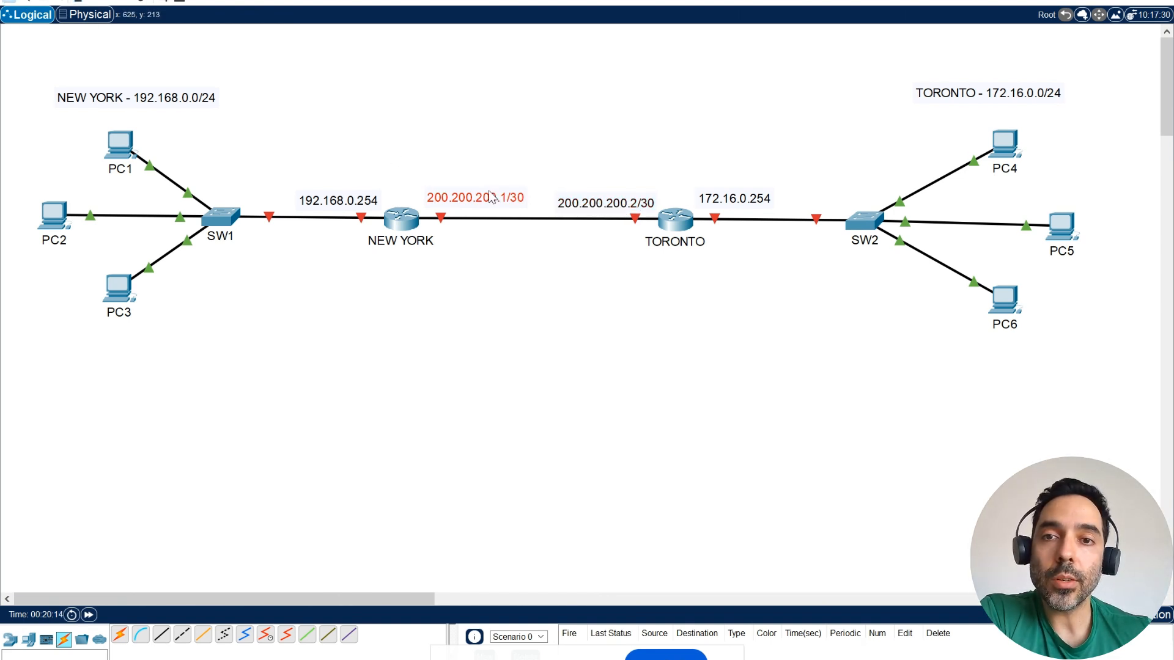
left_click_drag(490, 193, 494, 197)
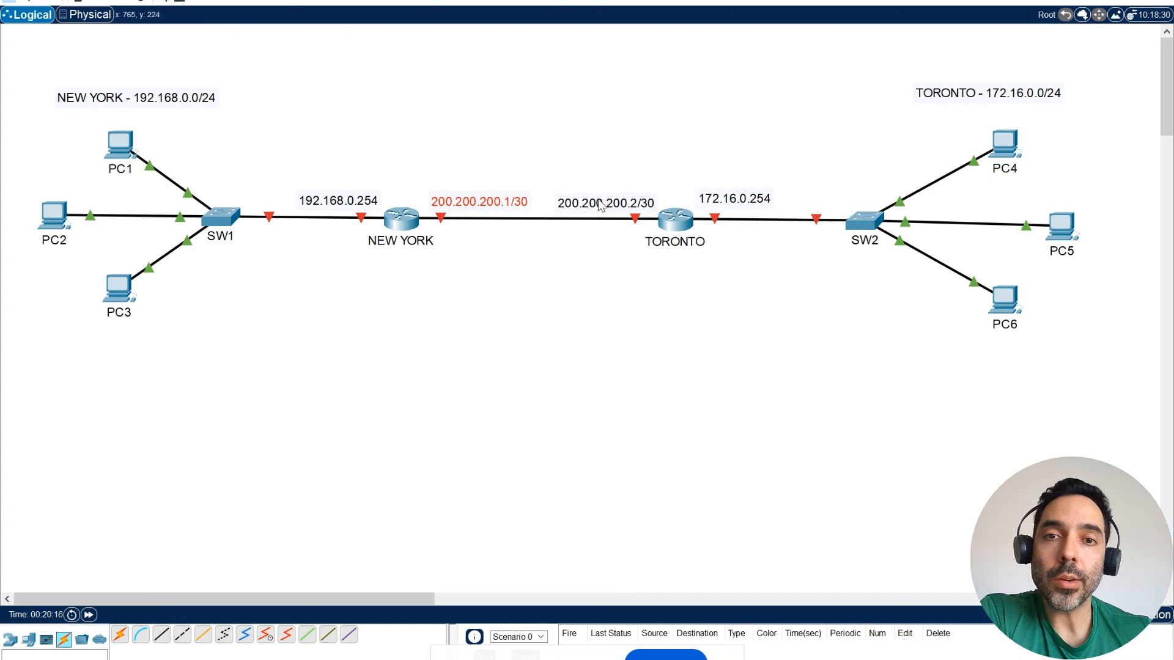
left_click_drag(601, 203, 598, 198)
left_click(573, 279)
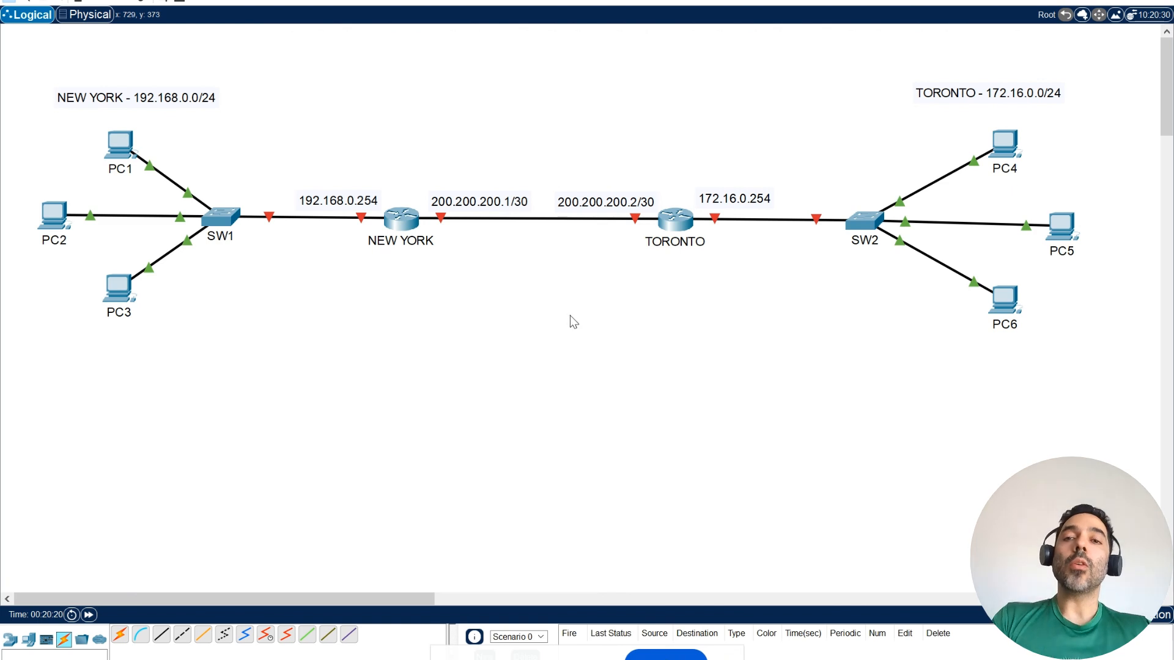
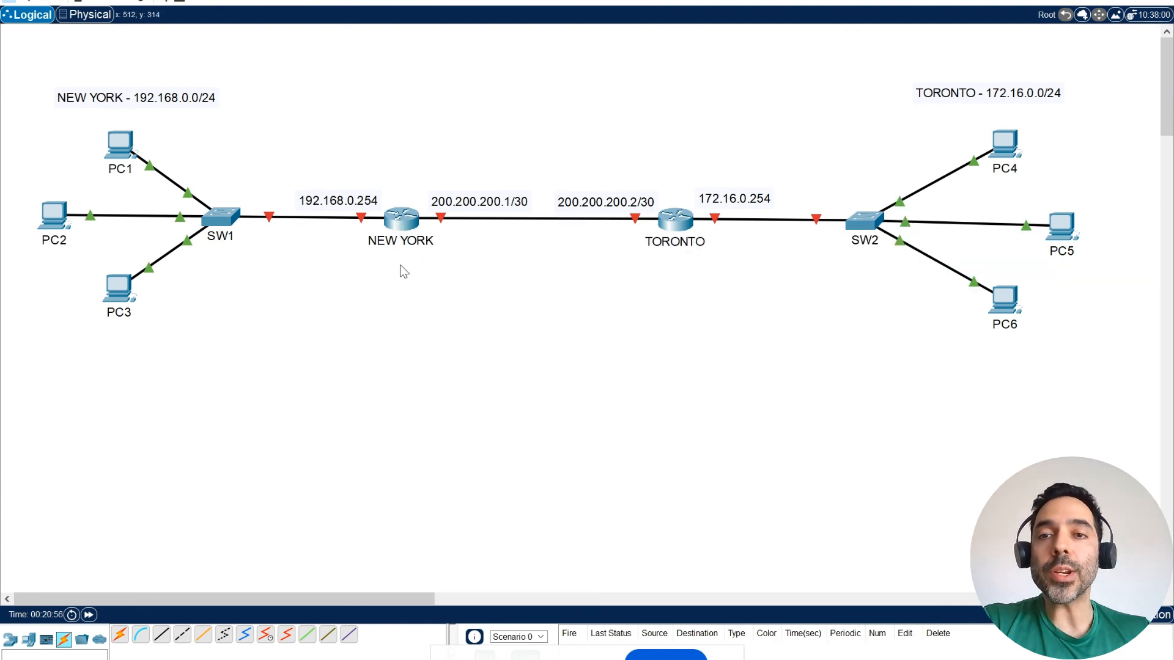
Examine the NEW YORK router's command-line interface, close its window, and inspect the router's port summary
left_click(403, 222)
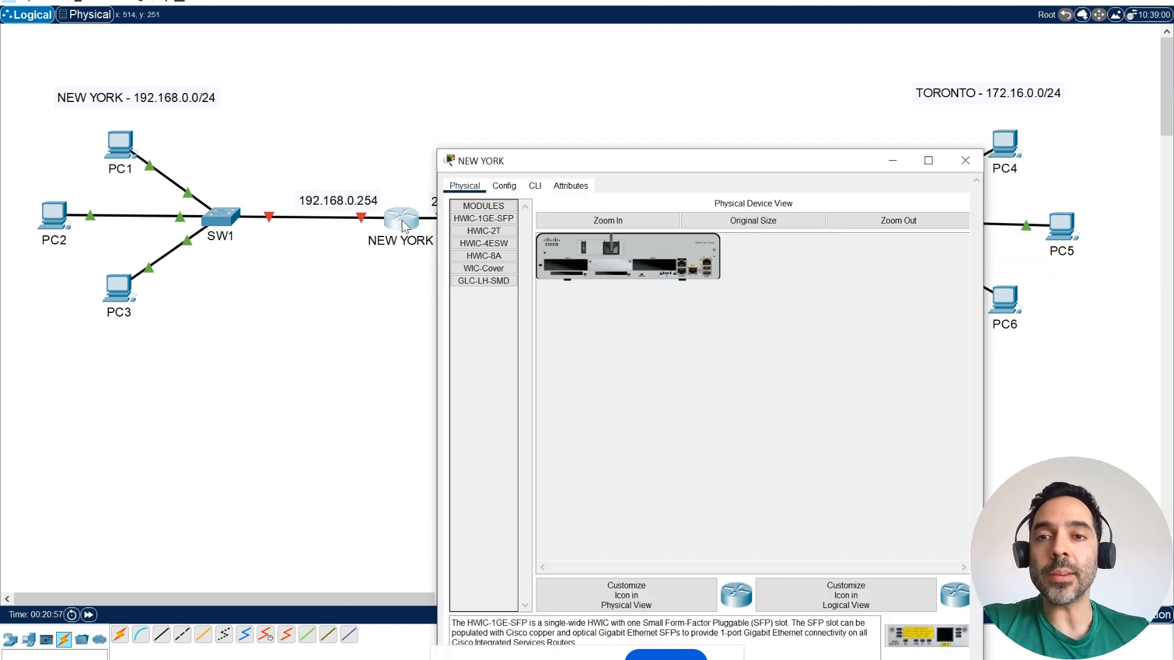
left_click_drag(503, 148, 684, 72)
left_click(708, 98)
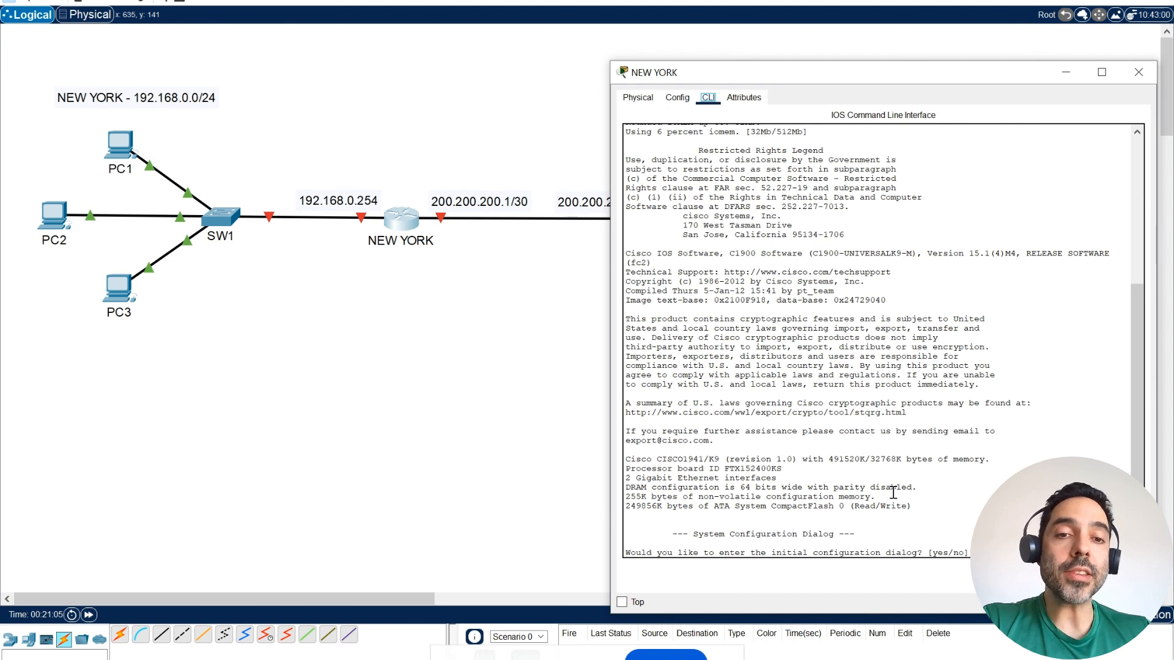
left_click(1141, 73)
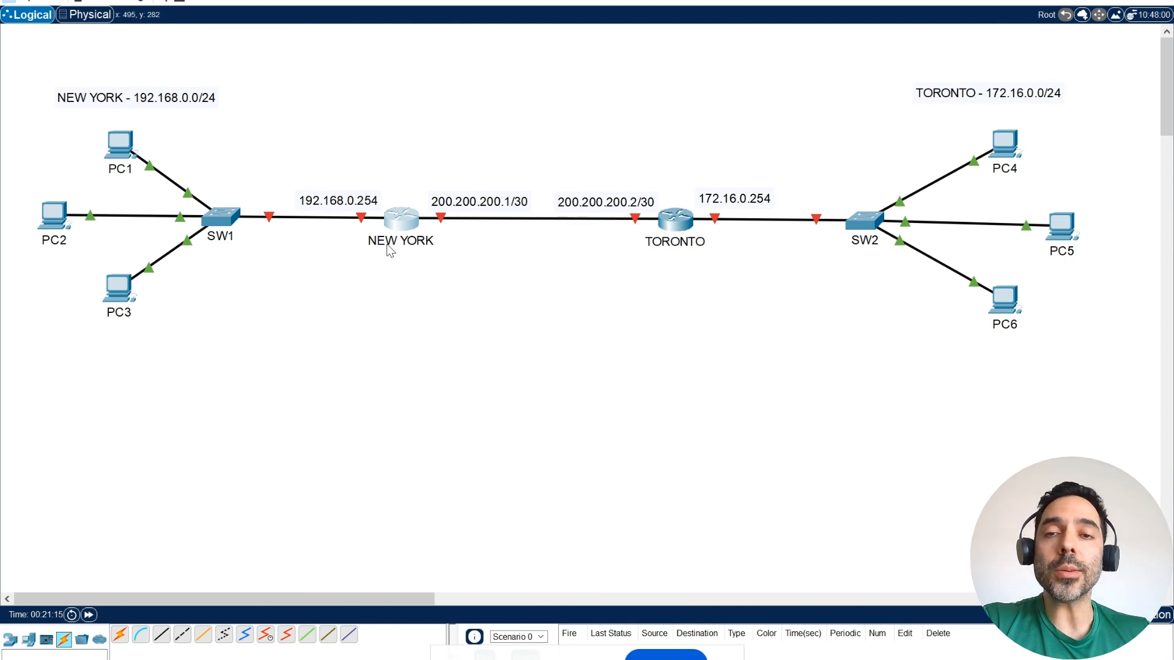
mouse_move(388, 247)
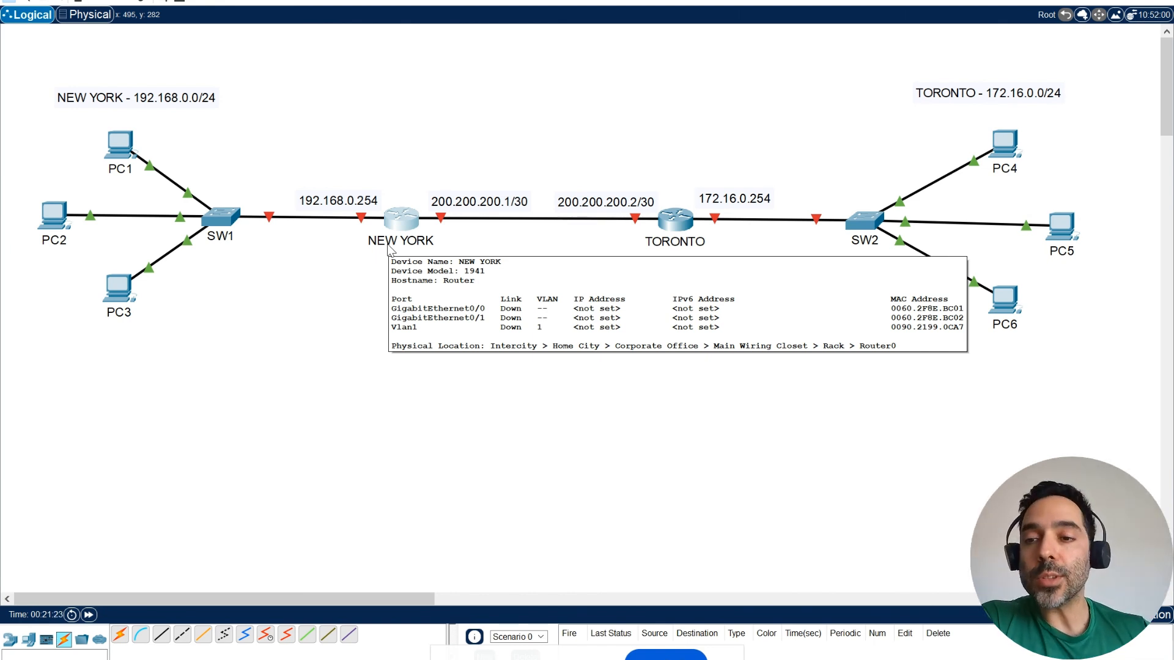
Place a new PC in the empty workspace area below the NEW YORK router
left_click(28, 640)
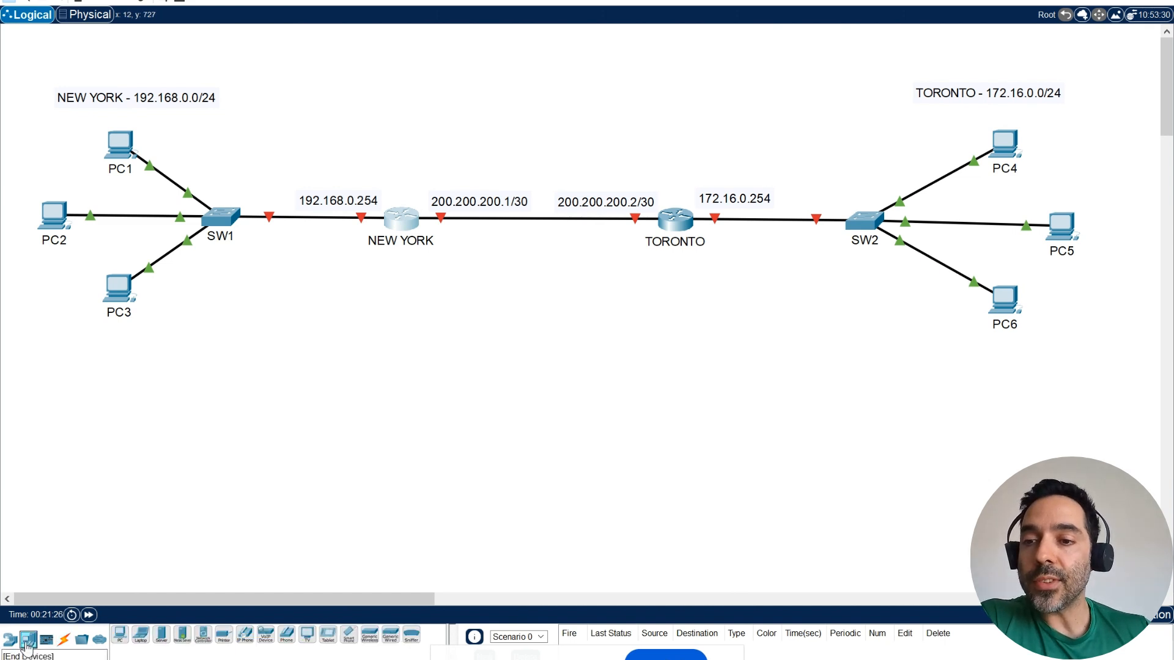
left_click(120, 636)
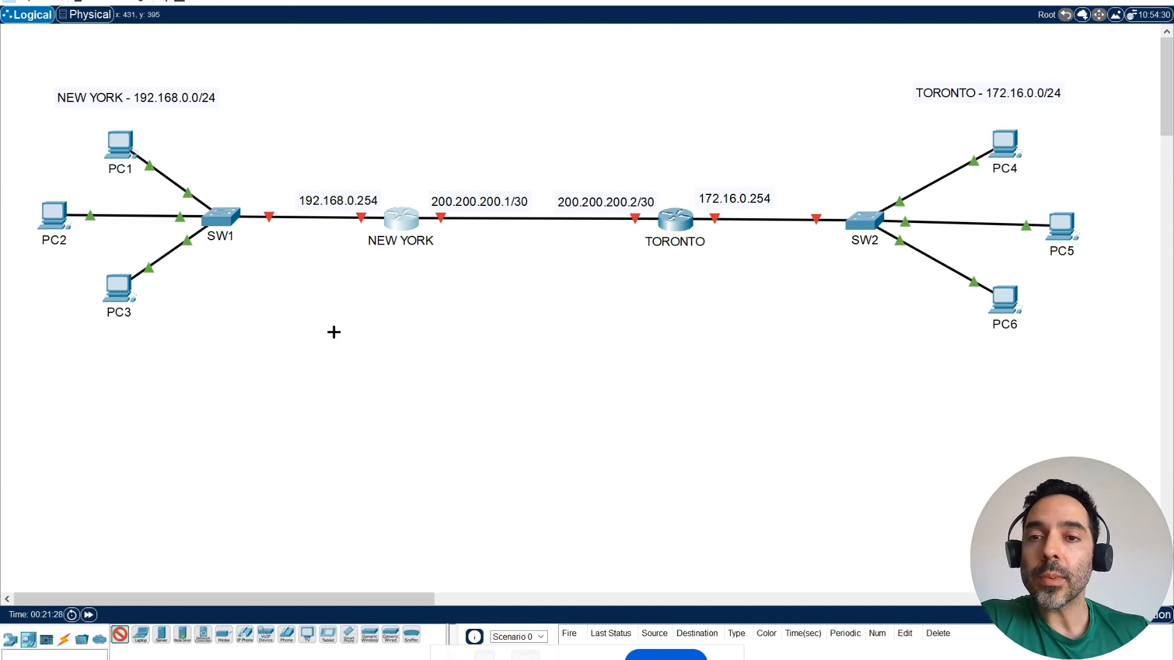
left_click(304, 369)
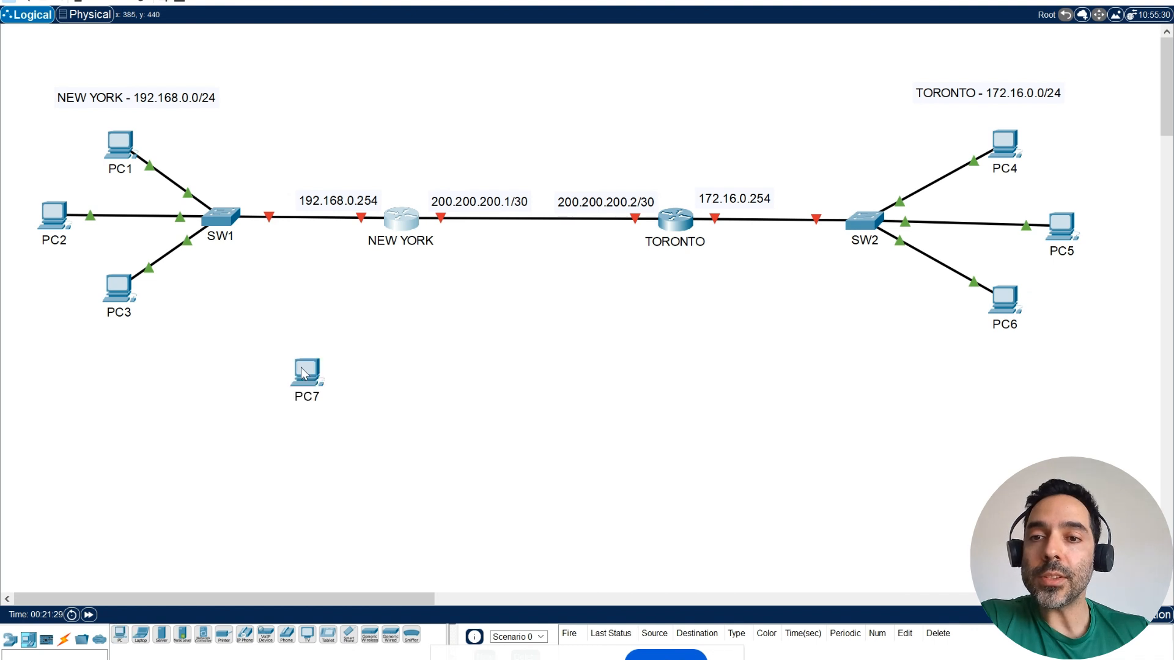
Connect PC7's RS 232 port to the NEW YORK router's Console port with a console cable
left_click(63, 640)
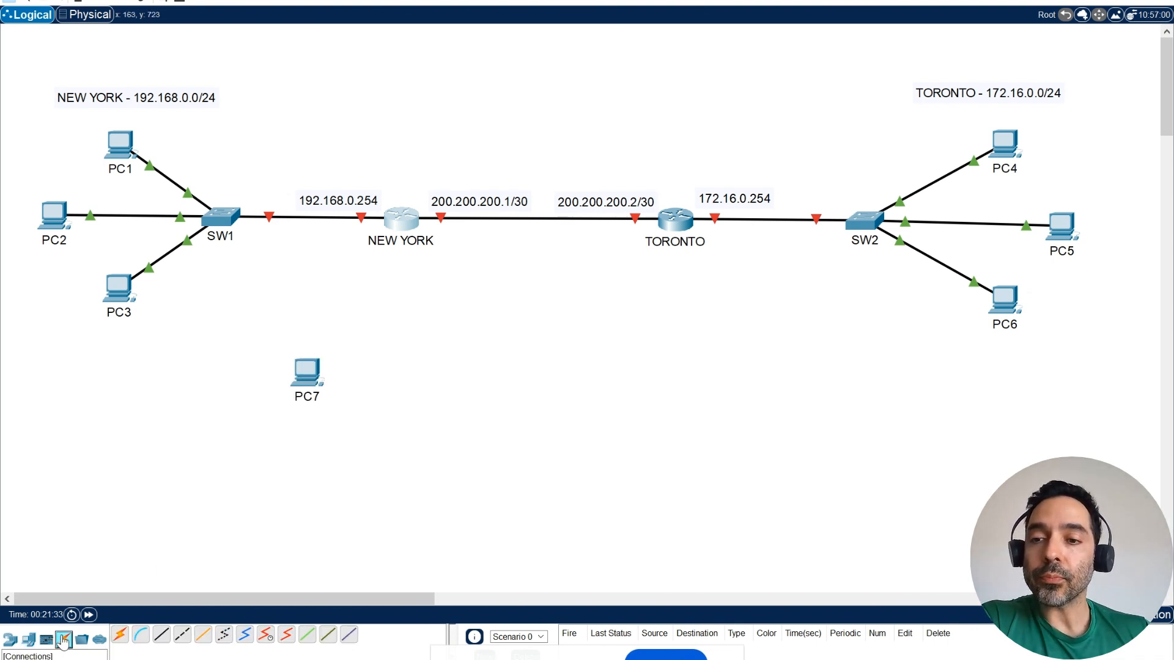
left_click(140, 640)
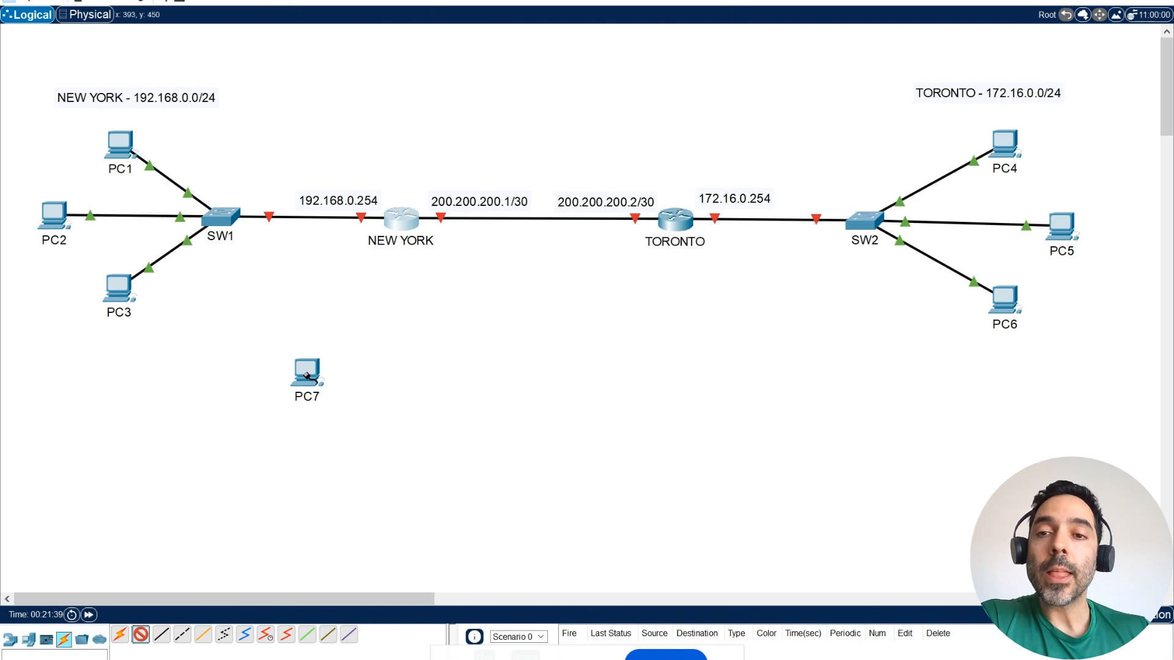
left_click(309, 378)
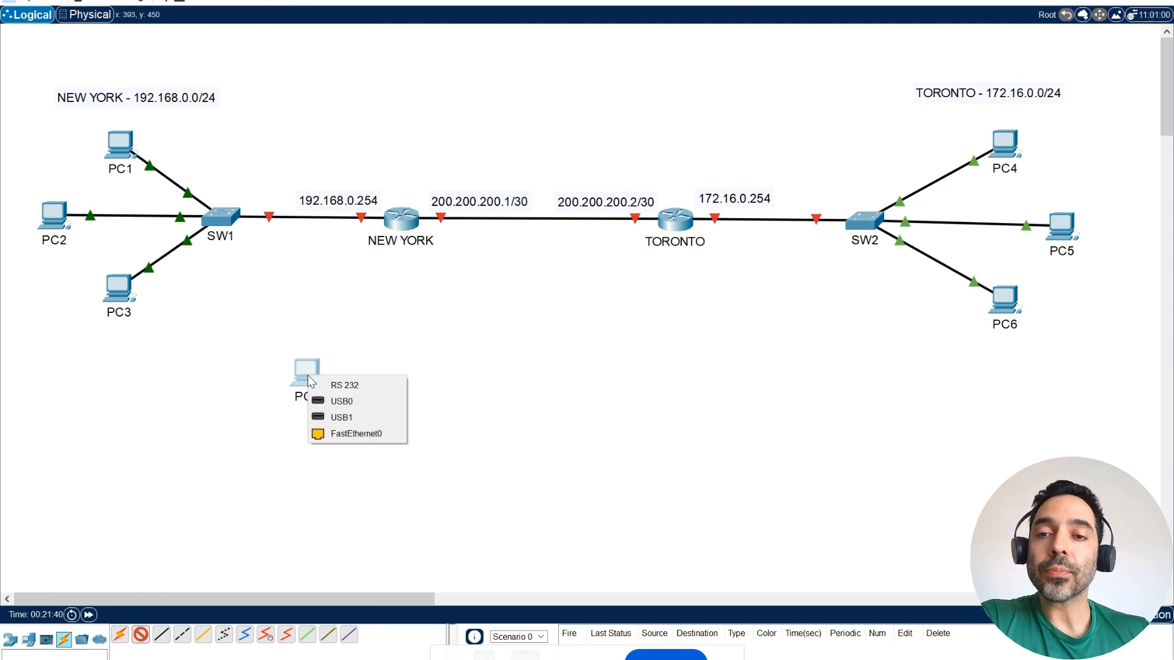
left_click(343, 384)
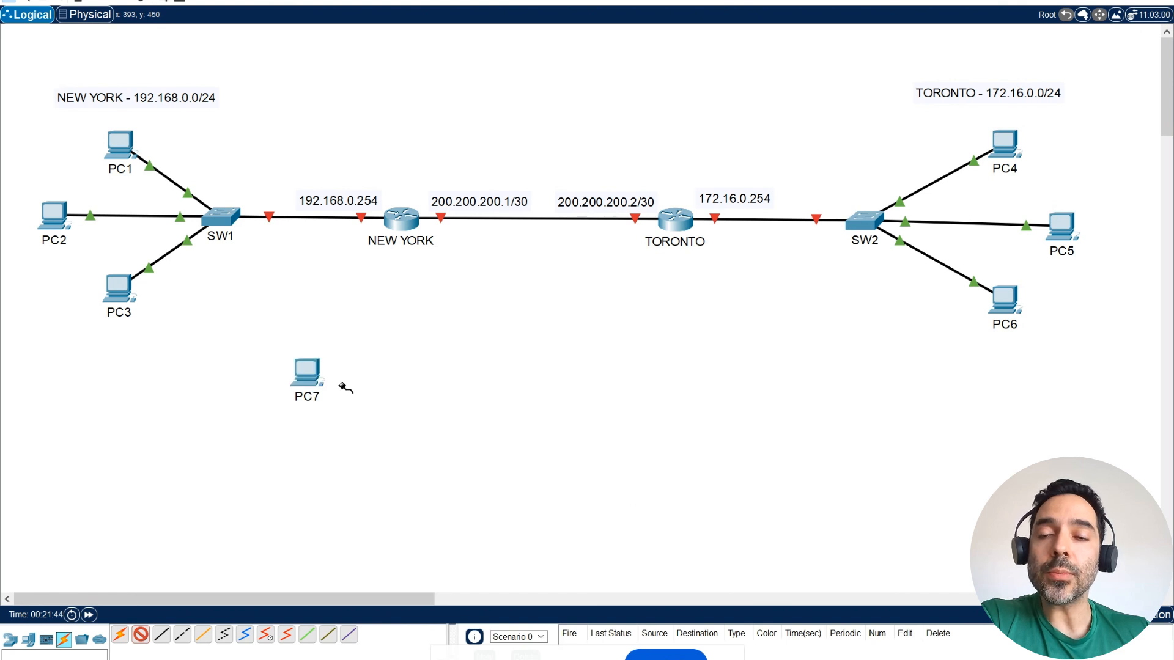
left_click(402, 224)
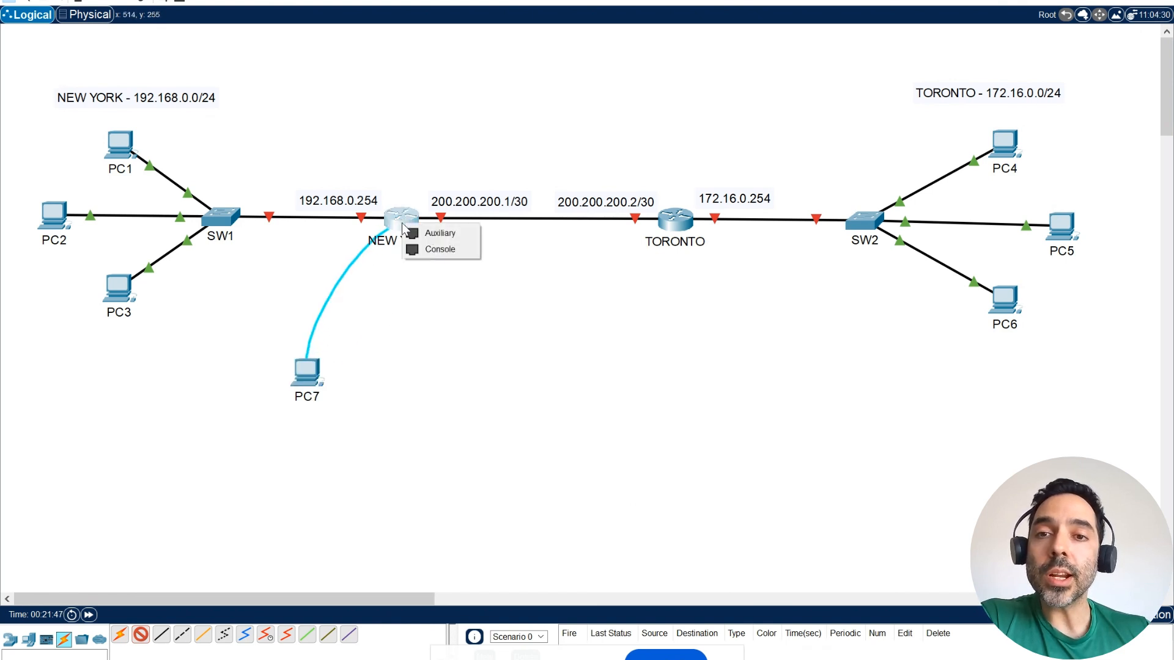
left_click(440, 250)
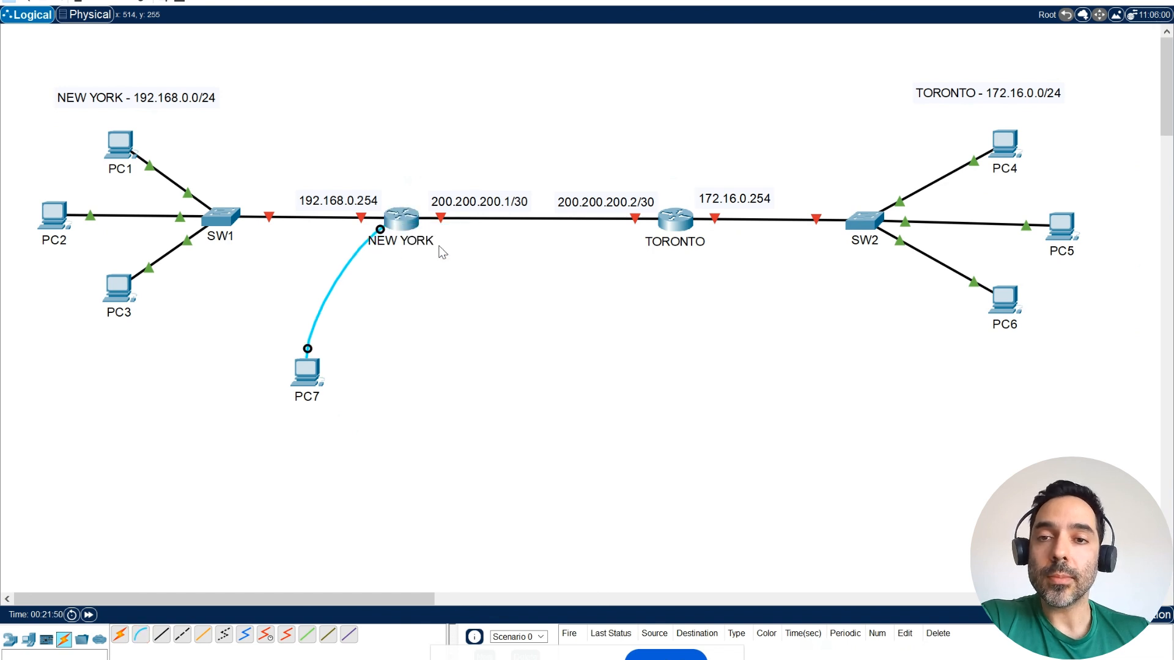
Rename the console PC attached to NEW YORK as ADMIN1
left_click(307, 397)
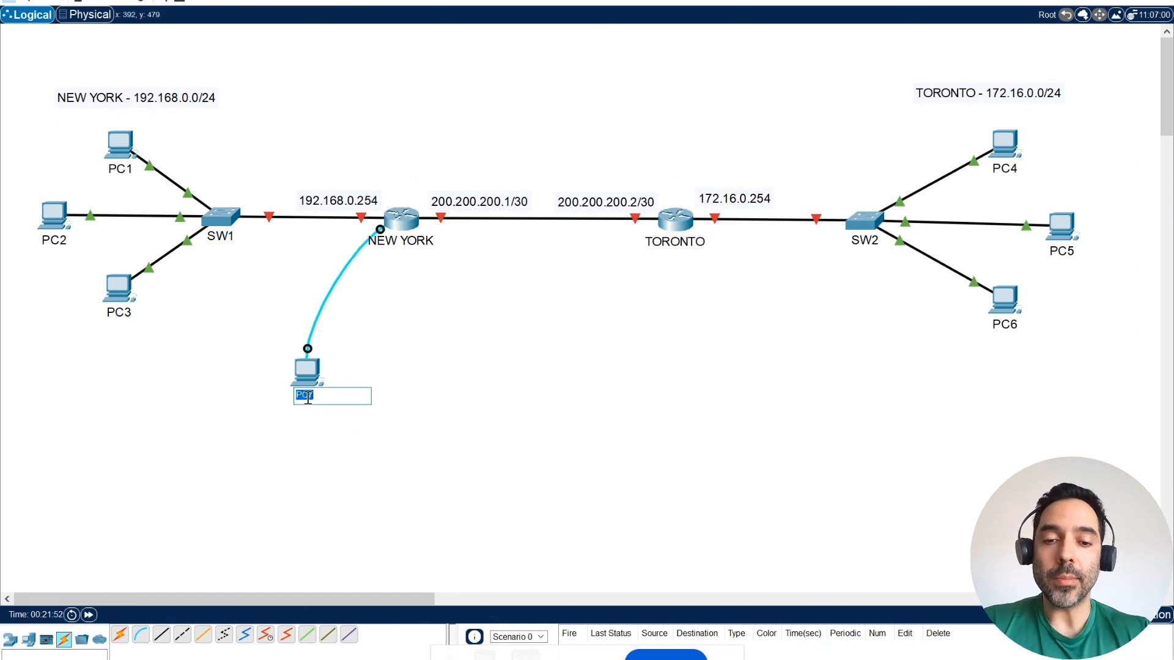
type("ADMIN1")
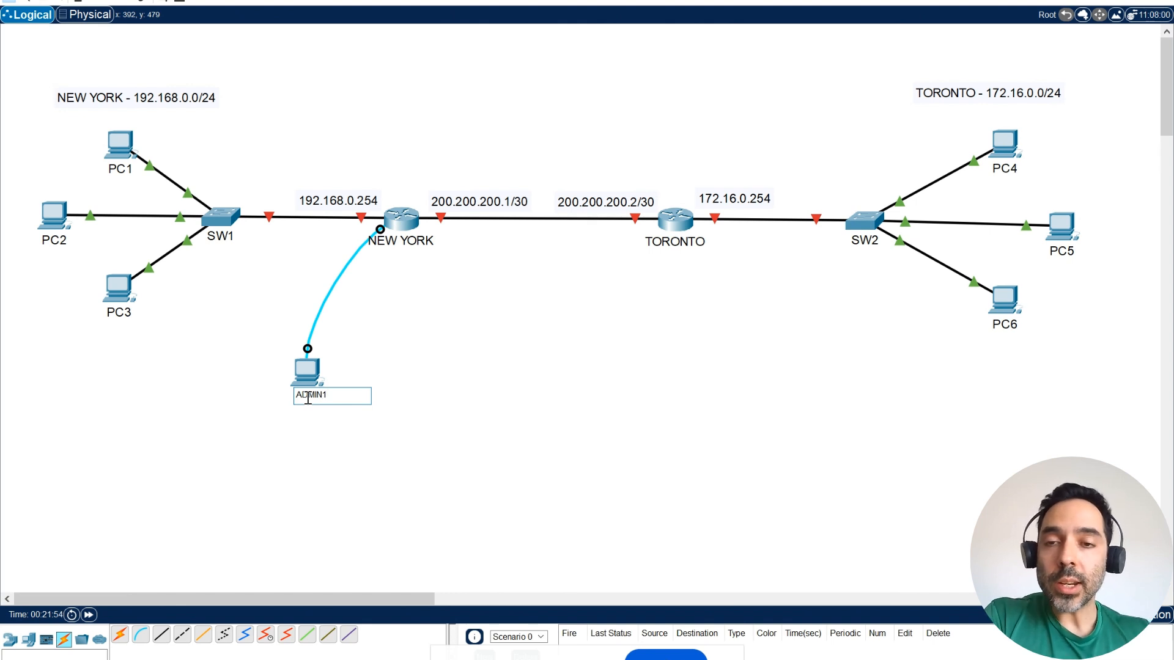
left_click(429, 479)
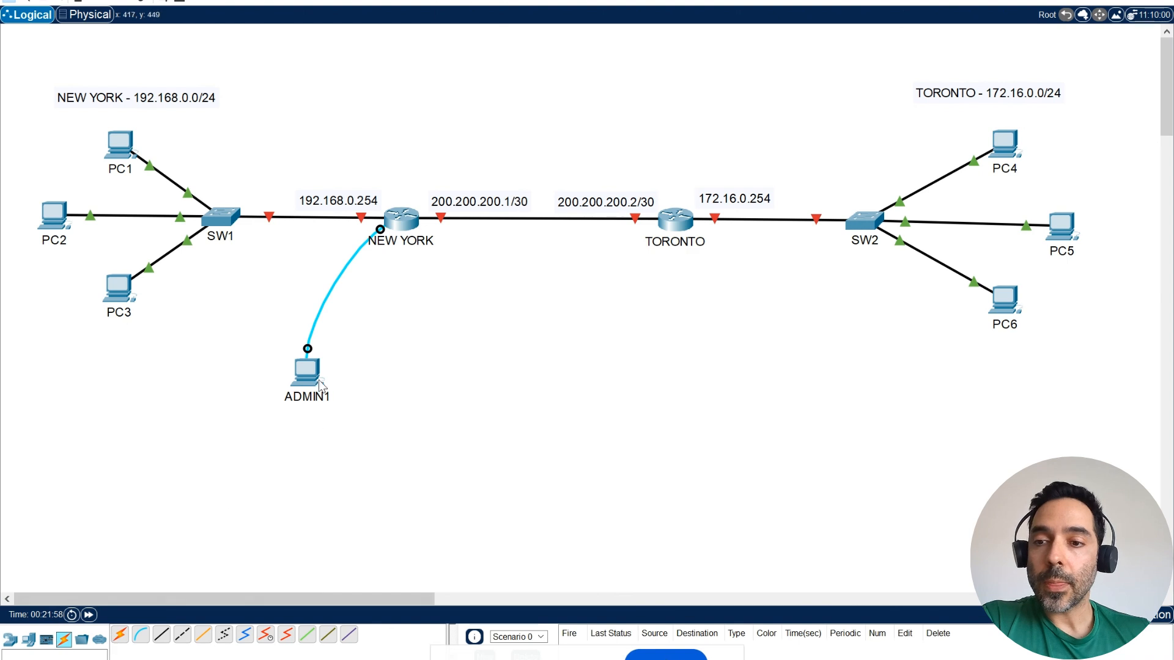
Place another PC in the empty area below the TORONTO router and name it ADMIN2
left_click(29, 639)
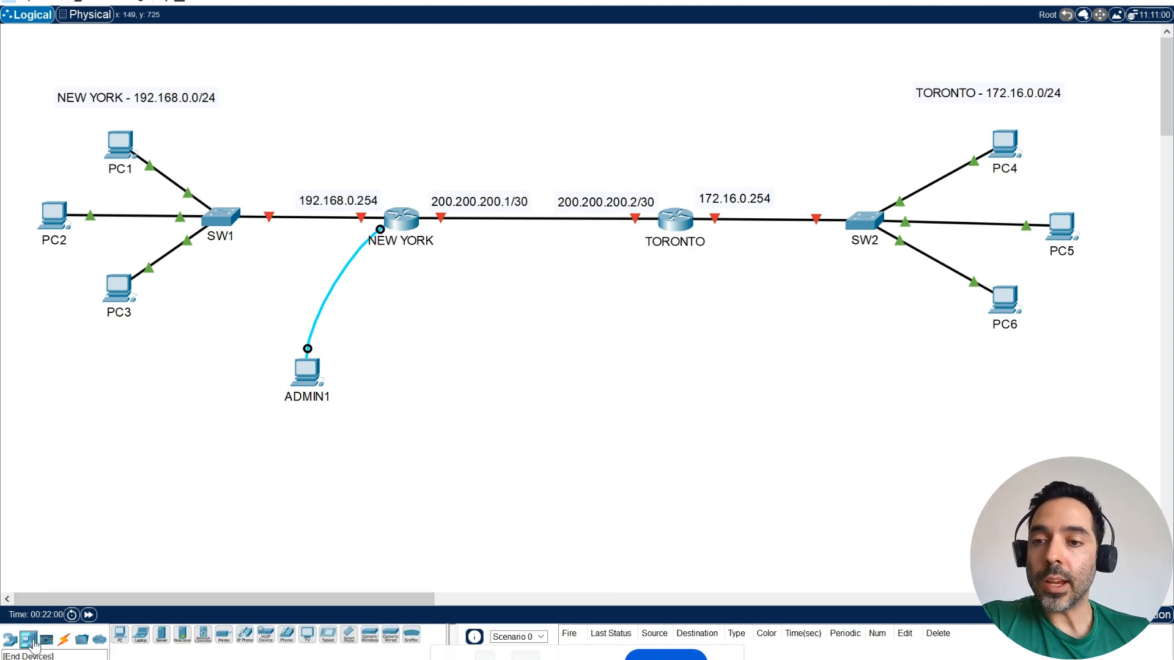
left_click(119, 636)
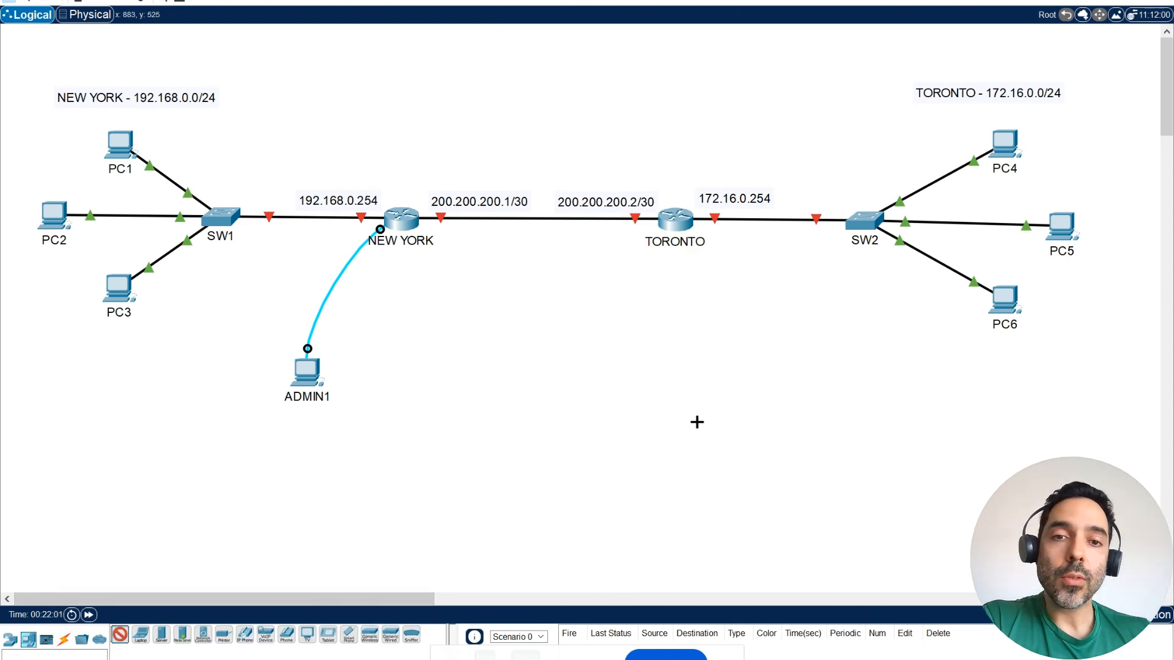
left_click(717, 372)
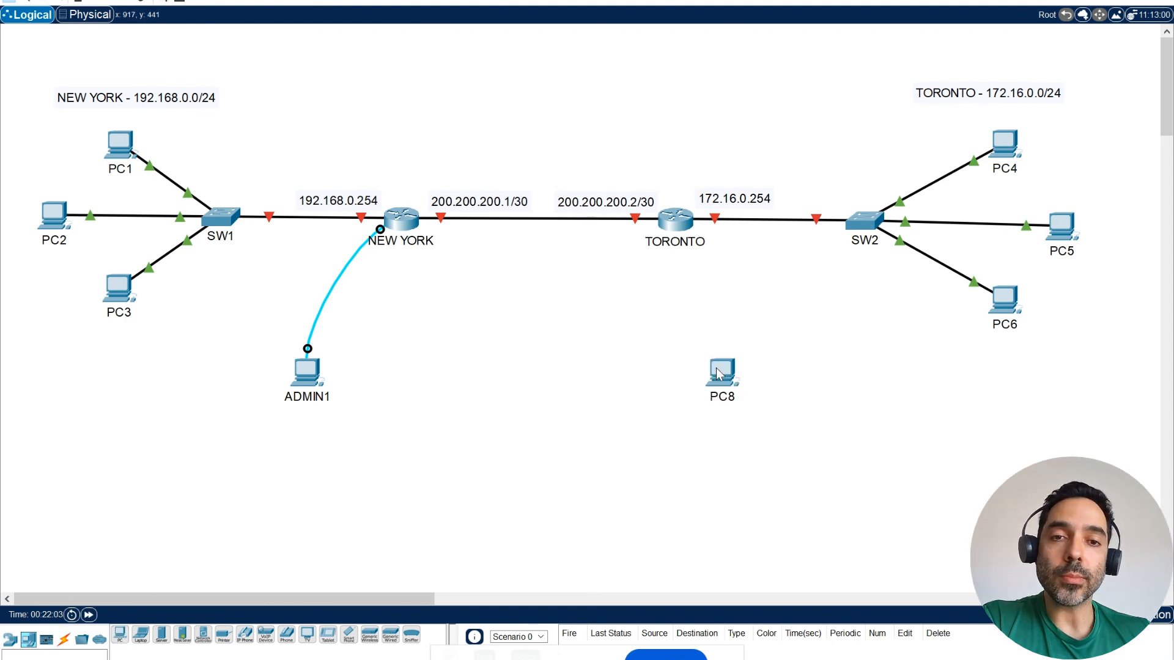
left_click(727, 395)
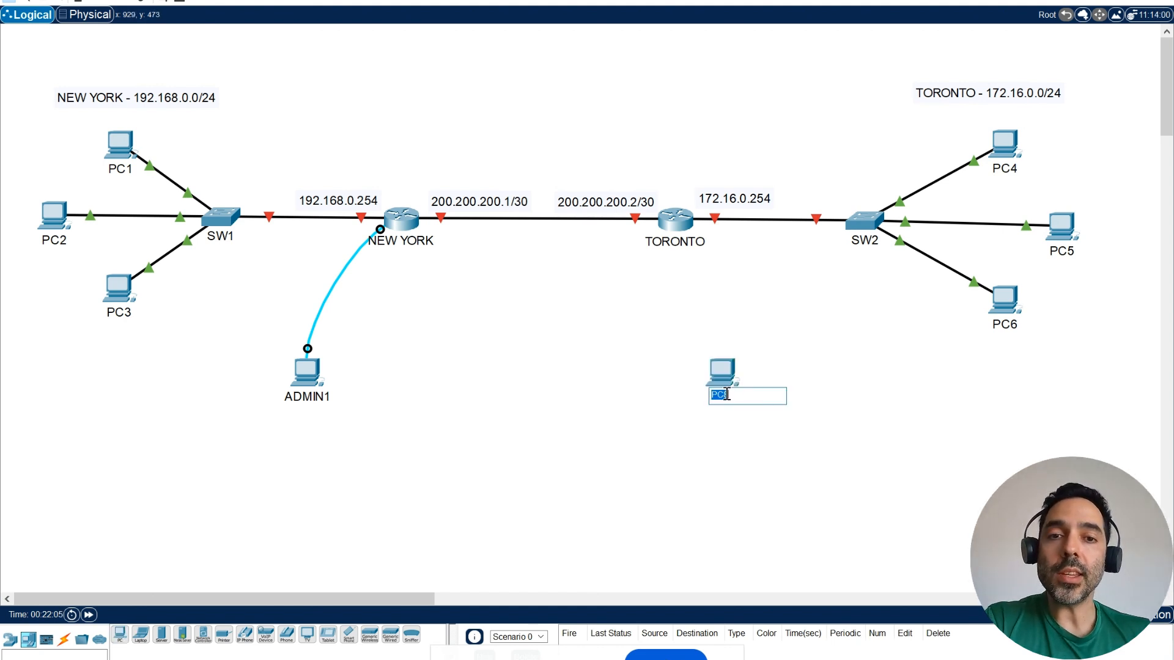
type("ADMIN2")
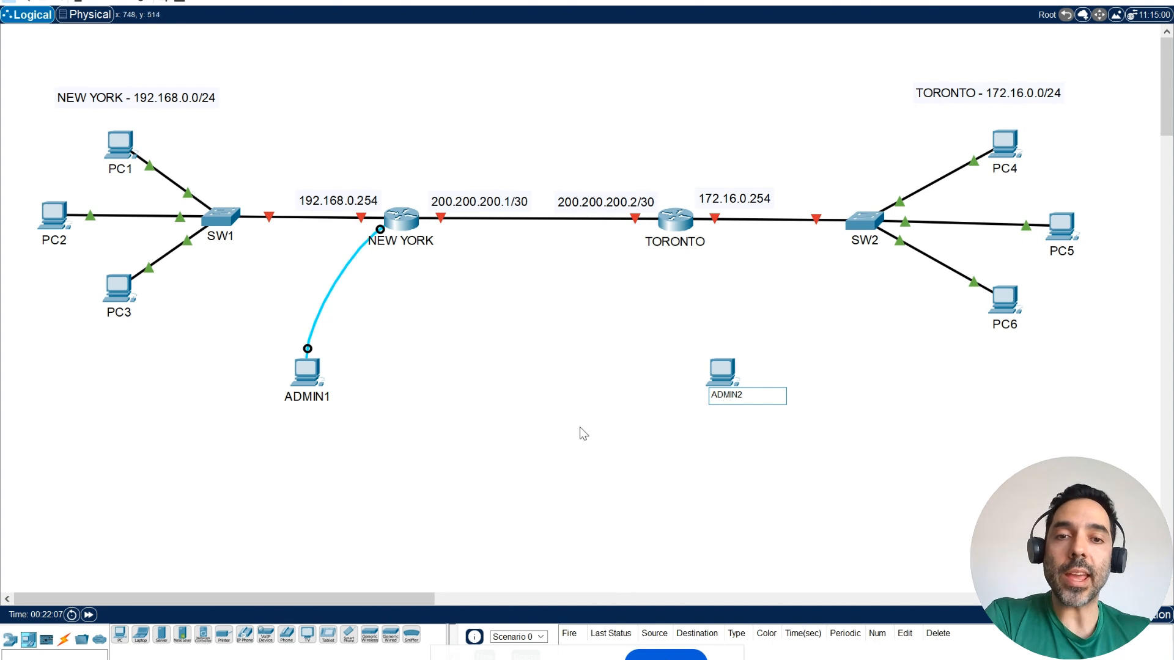
left_click(575, 438)
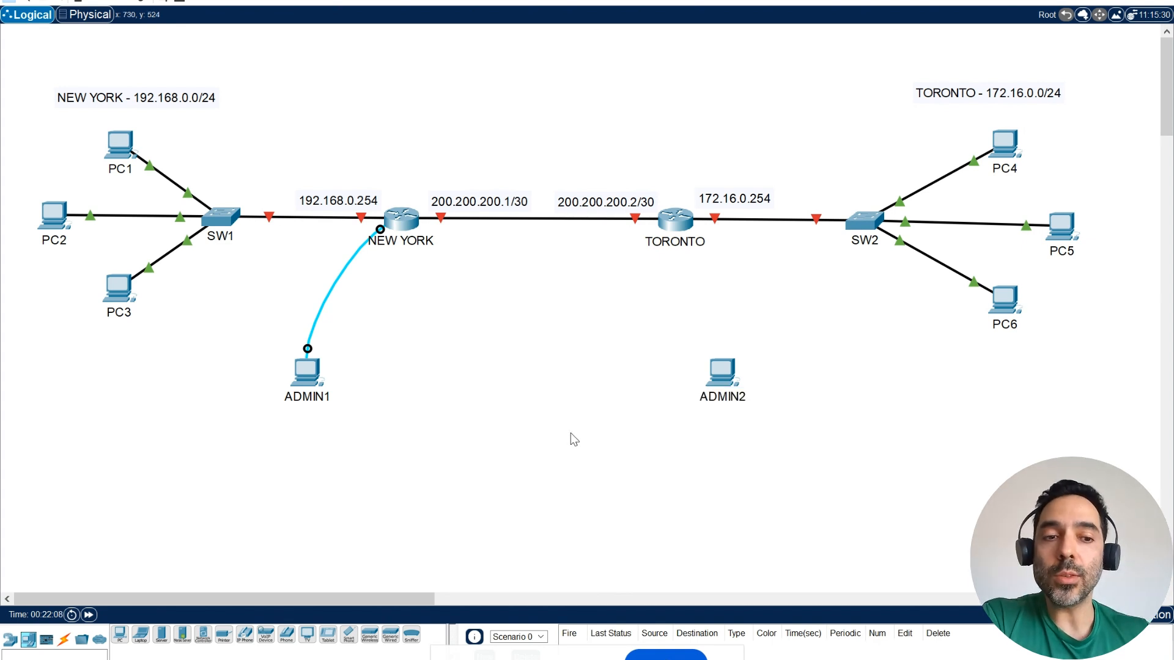
Run a console cable from ADMIN2's RS 232 port to the TORONTO router
left_click(64, 641)
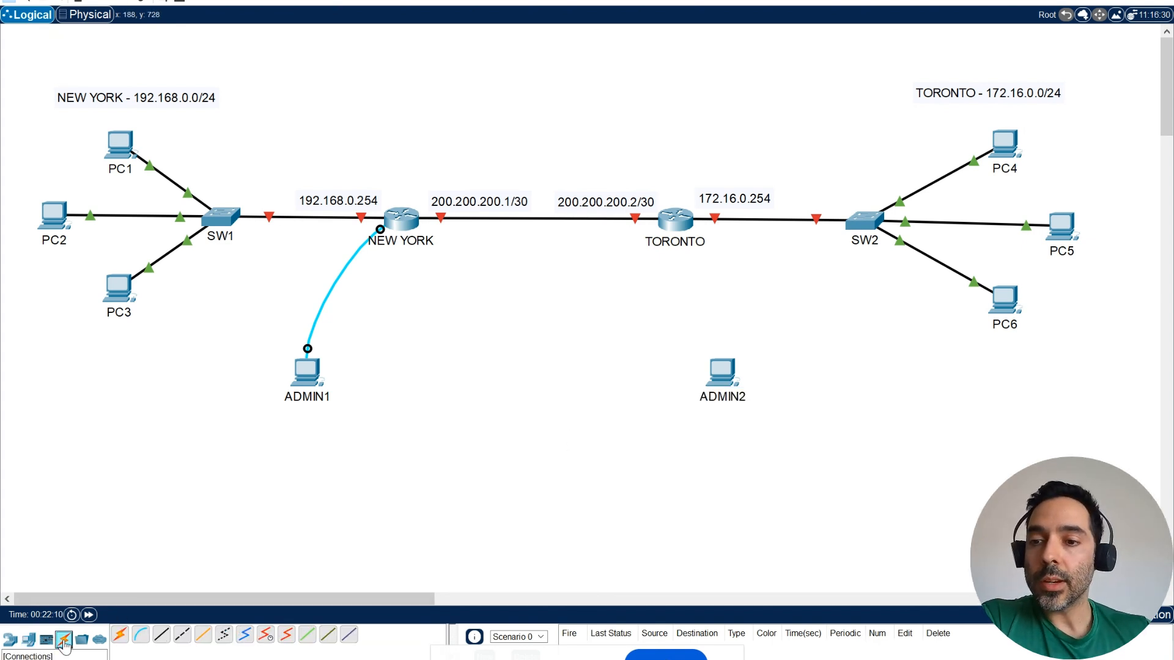
left_click(140, 637)
left_click(730, 372)
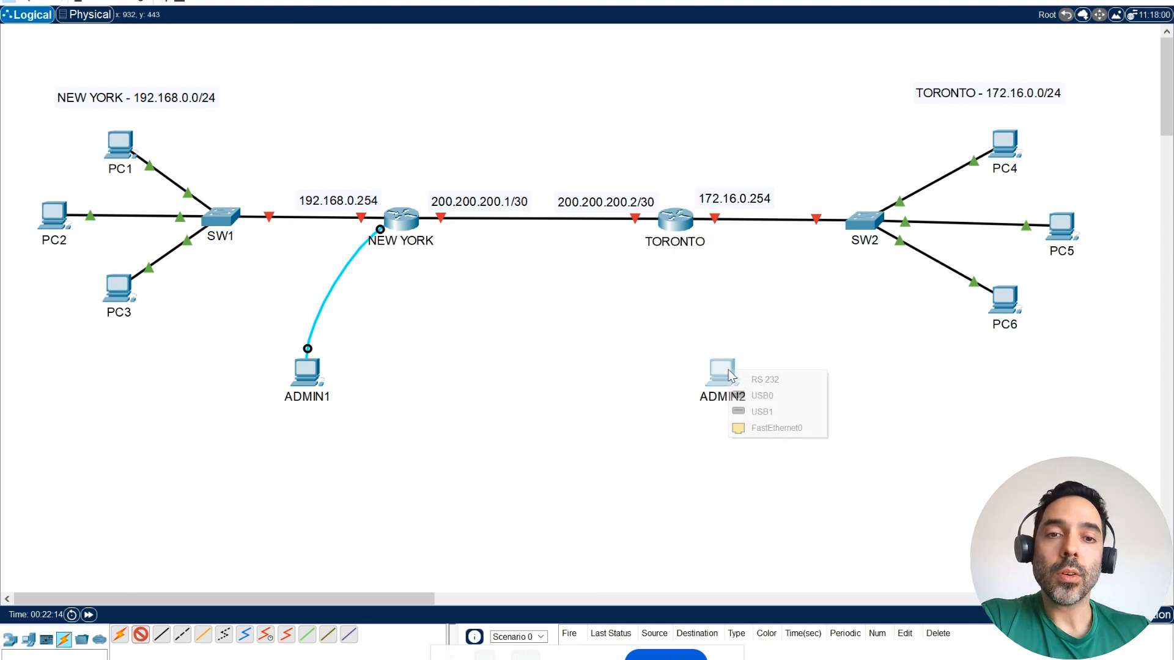
left_click(788, 380)
left_click(674, 220)
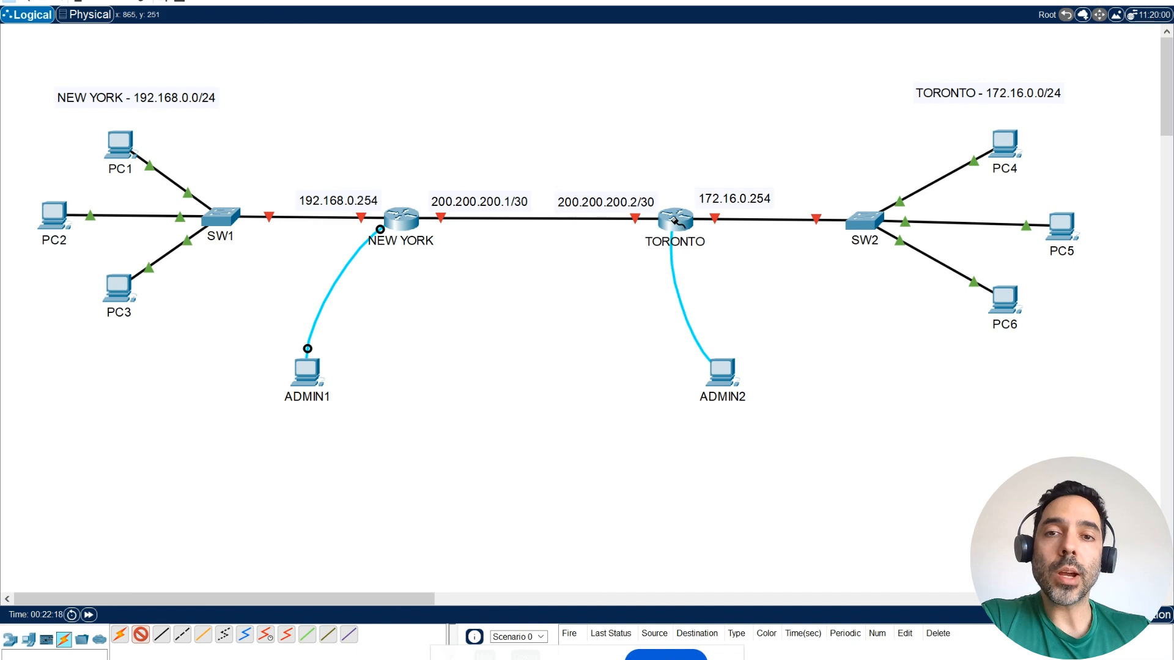
Attach the console cable from ADMIN2 to the TORONTO router's Console port
left_click(674, 221)
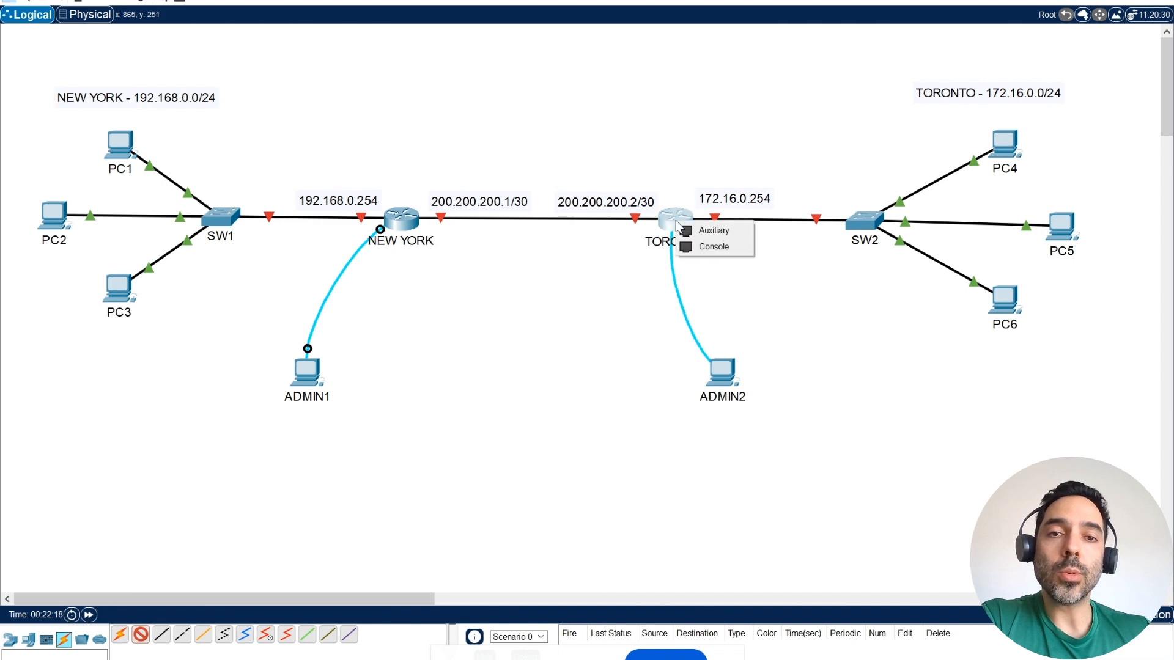
left_click(713, 247)
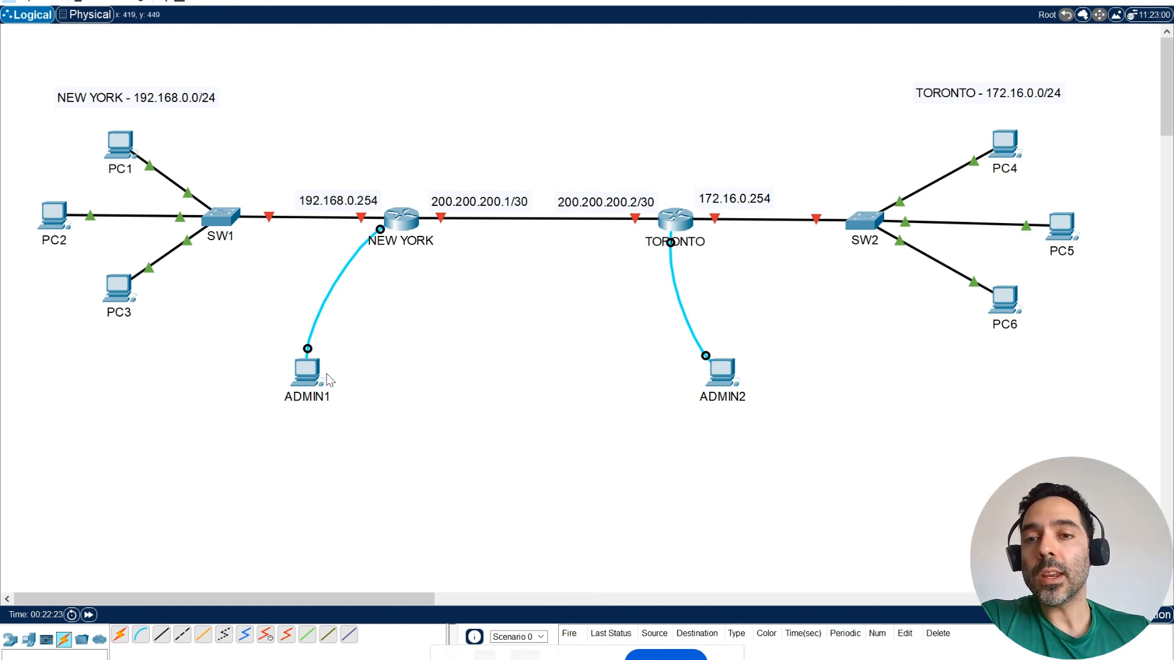
Open a terminal session on ADMIN1 with the default port settings and move its window clear of the New York side of the topology
left_click(306, 373)
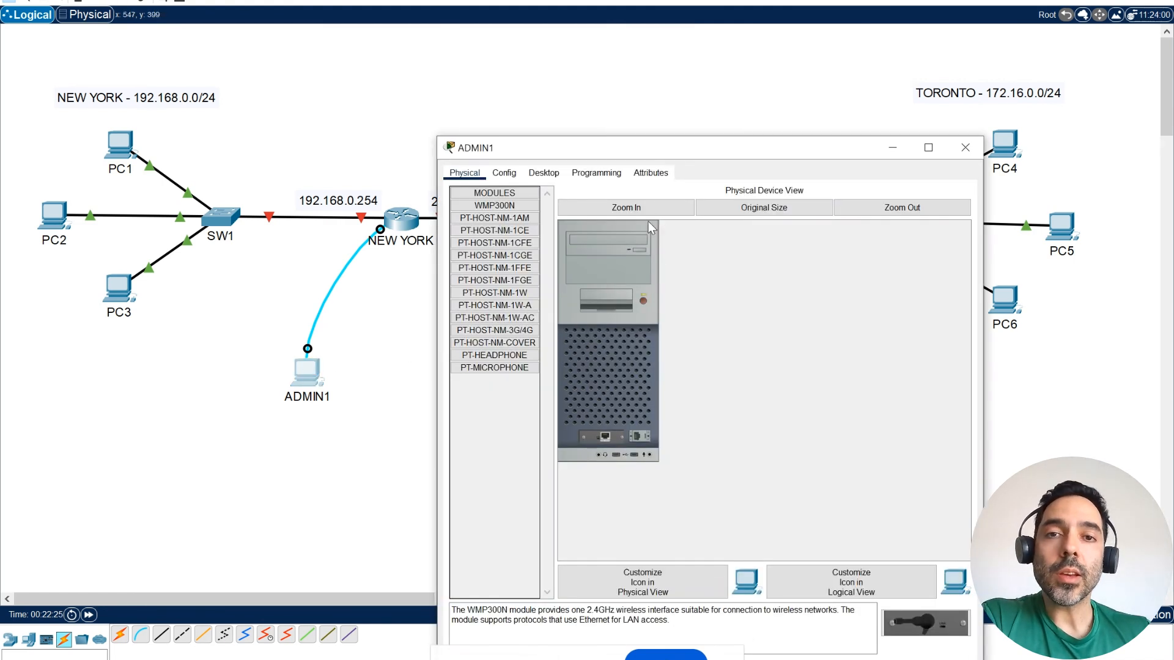
left_click_drag(723, 145, 340, 54)
left_click(162, 85)
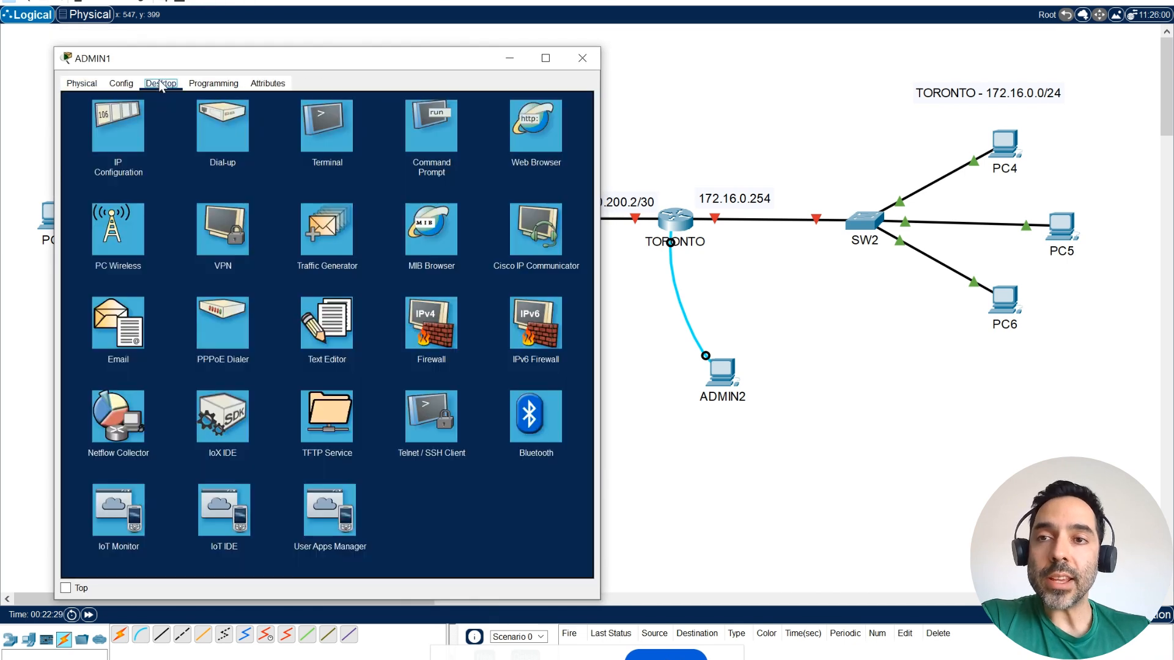
left_click(317, 141)
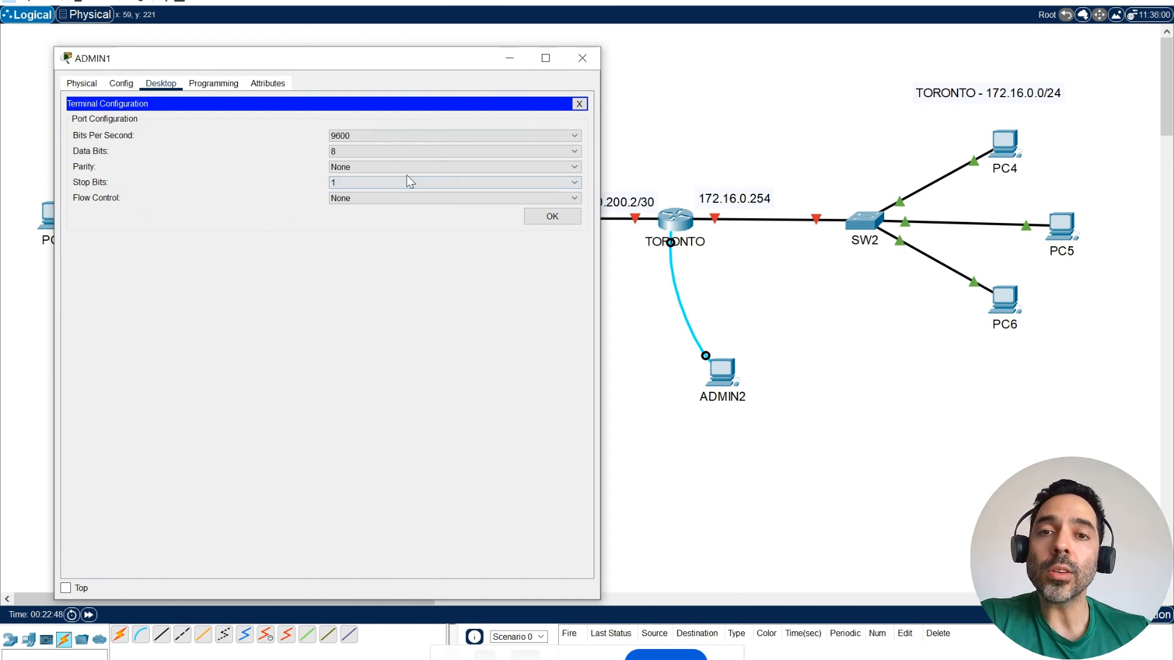
left_click(546, 218)
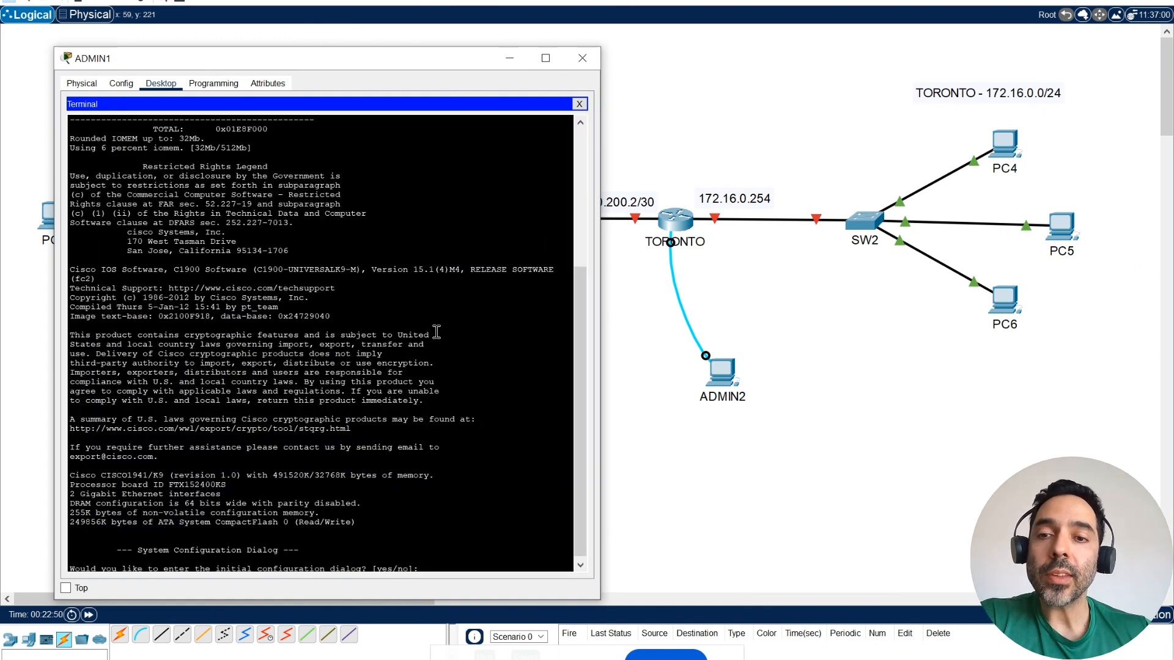
left_click_drag(576, 296, 578, 405)
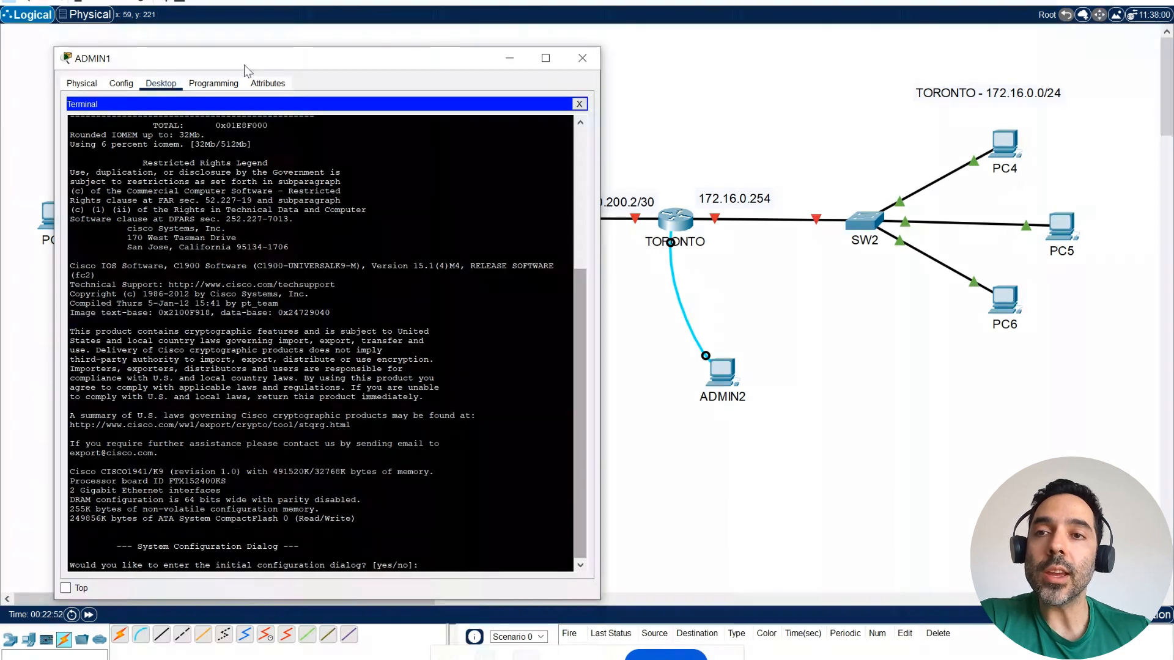
left_click_drag(189, 60, 726, 53)
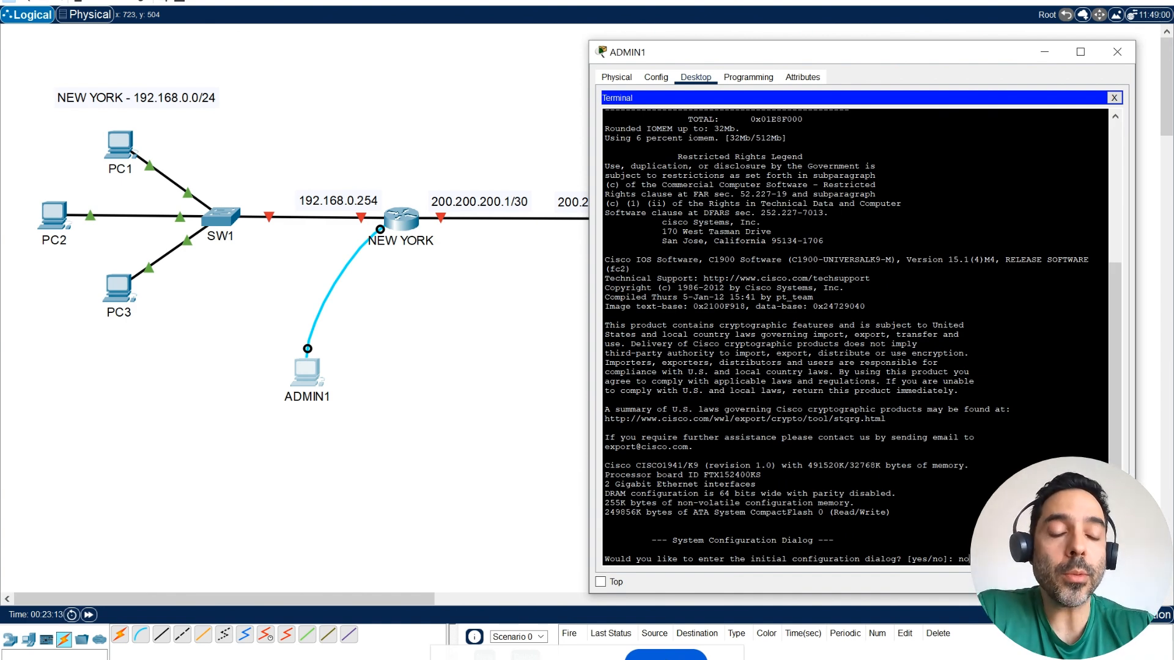
Answer no to the initial configuration dialog and enter privileged mode on the router with enable
key("Return")
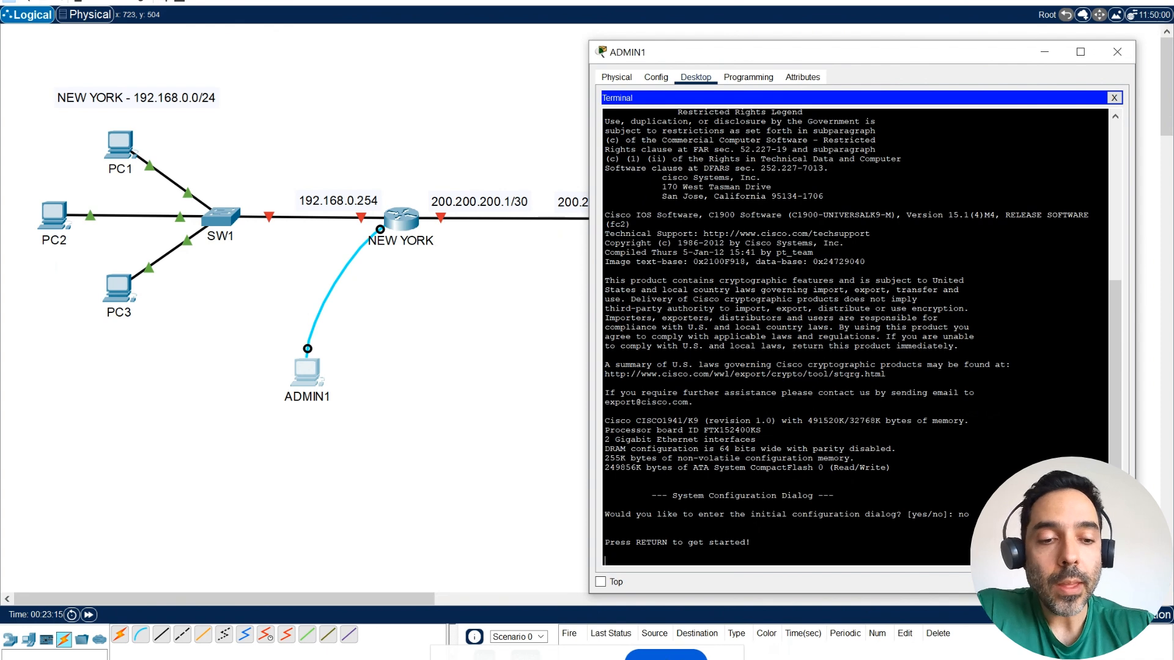
key("Return")
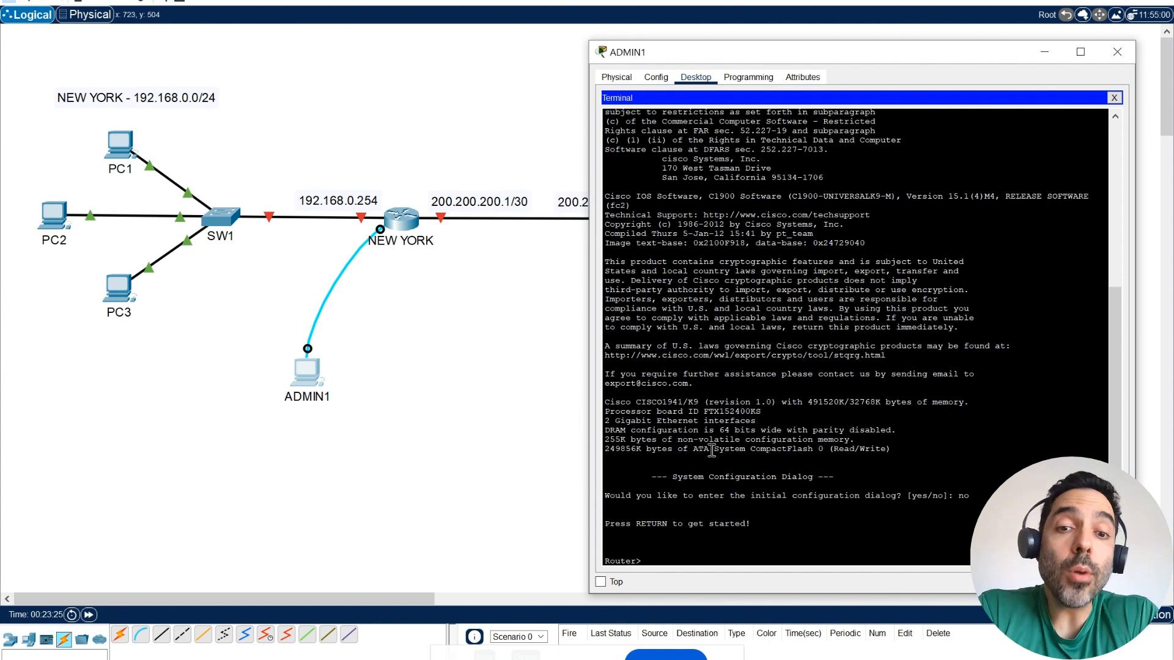
type("enable")
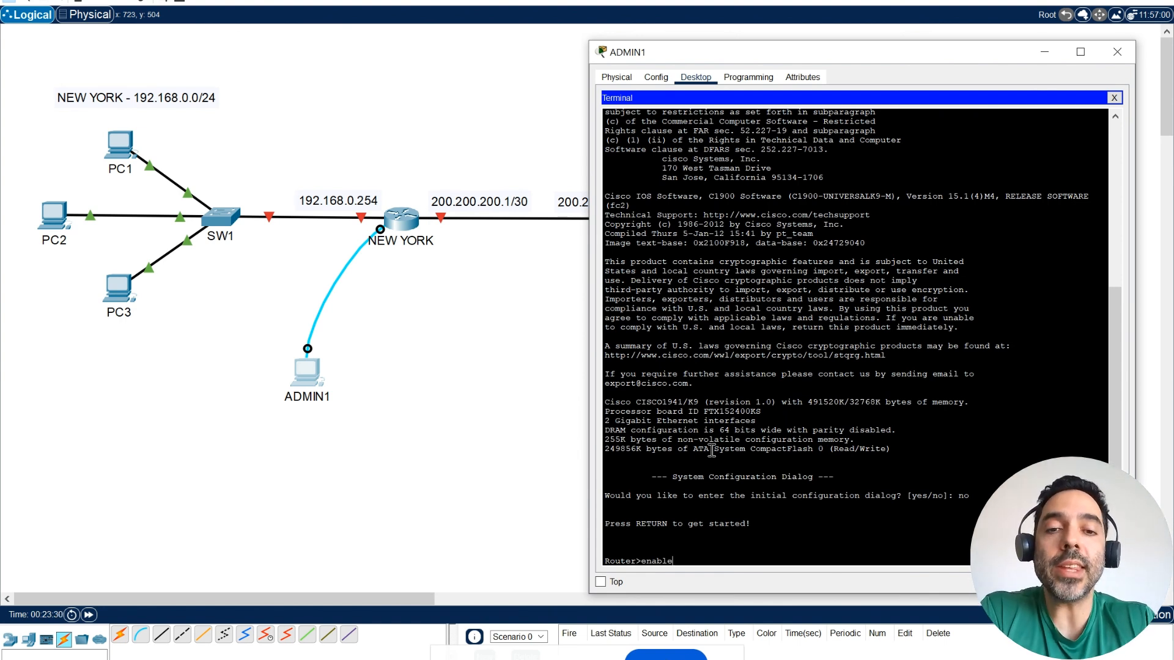
key("Return")
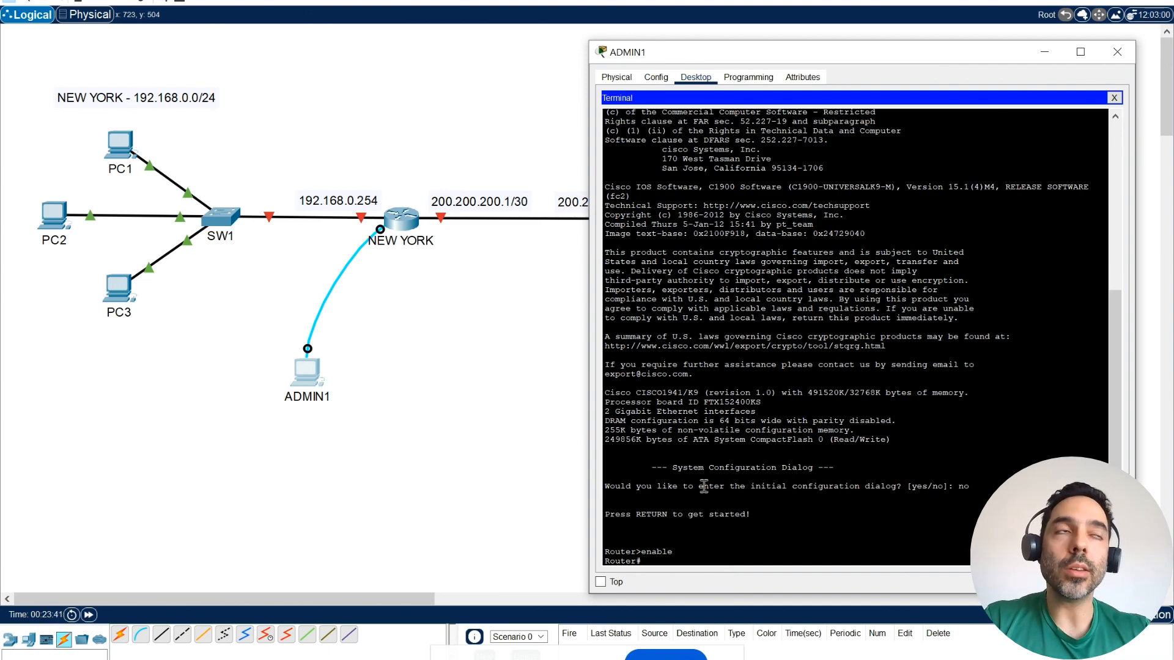
Enter the router's global configuration mode with the configure terminal command
type("con")
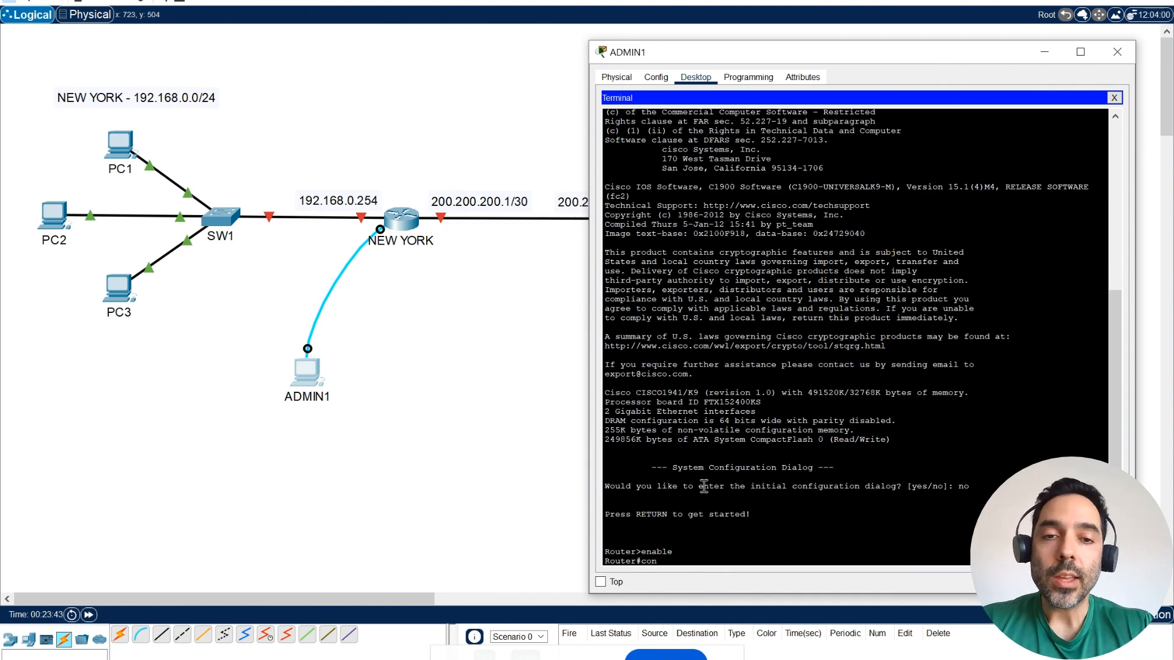
type("f")
key("Tab")
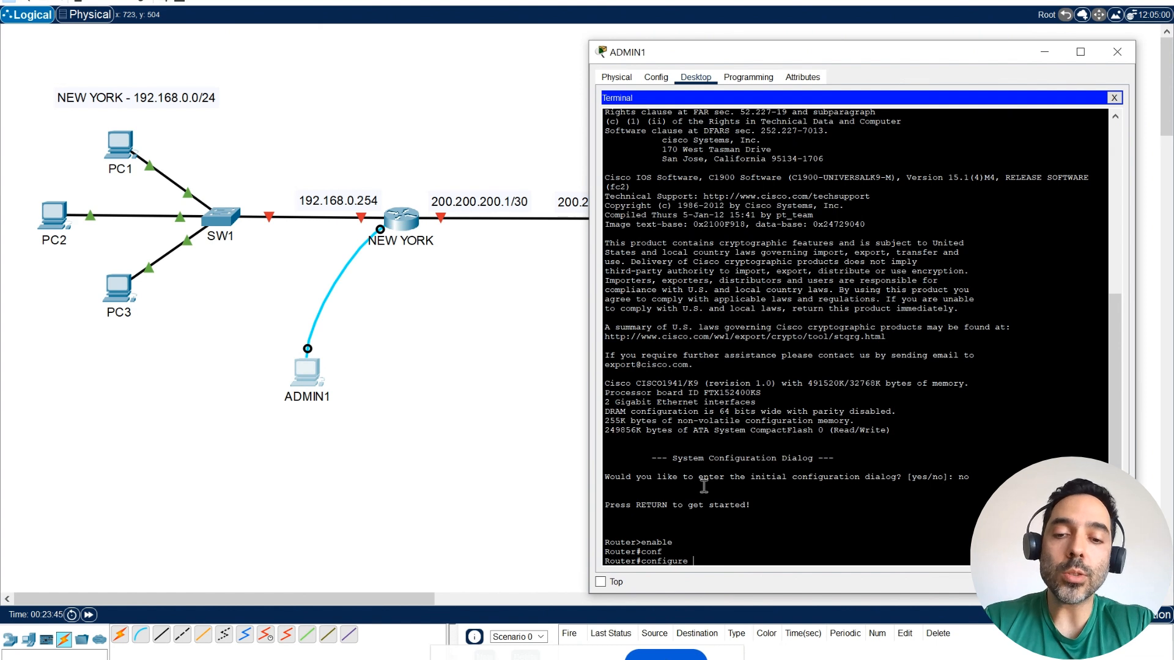
type("ter")
key("Tab")
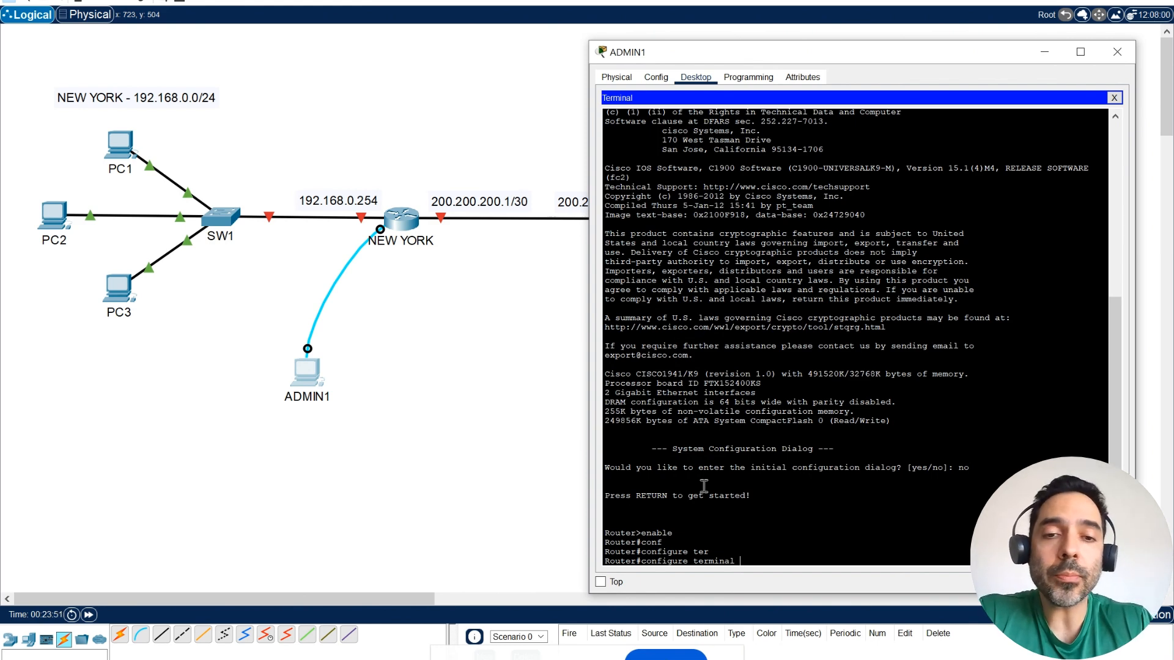
key("Return")
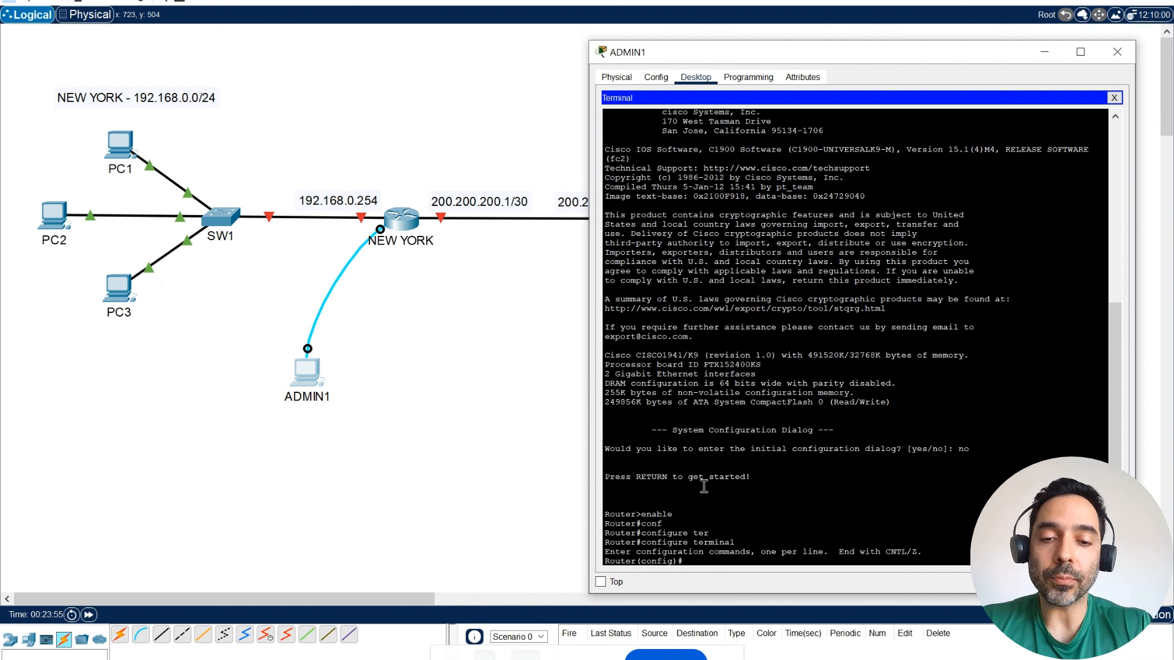
Set the router's hostname to NEW_YORK and highlight the name in the prompt
type("hostname")
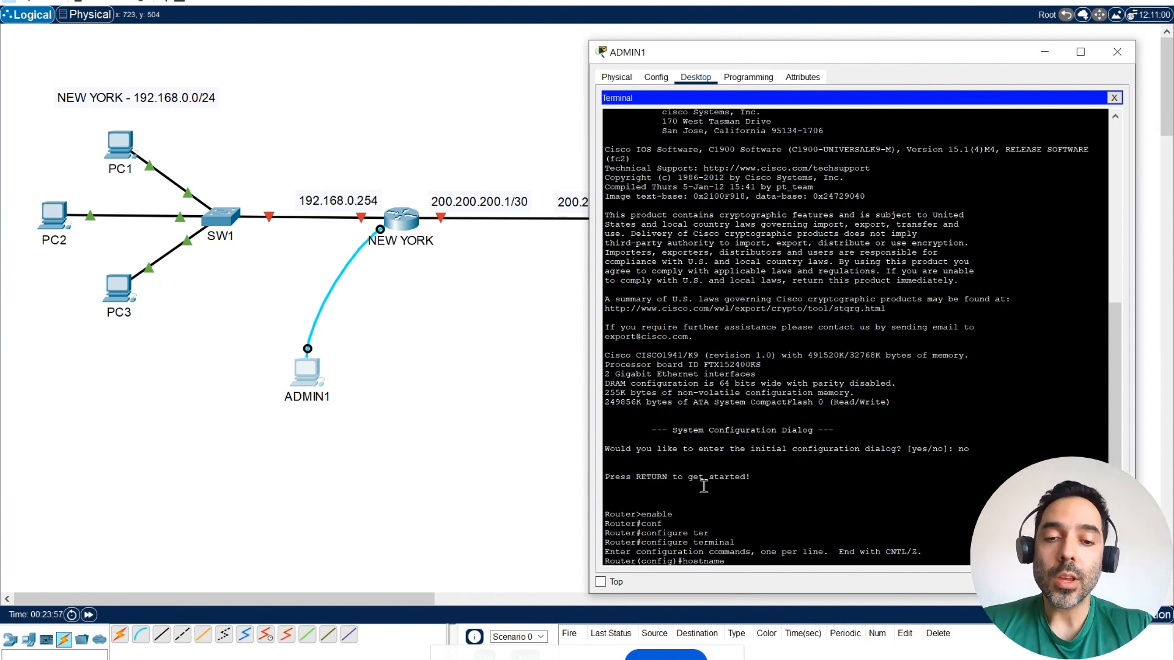
type(" NEW_YRO")
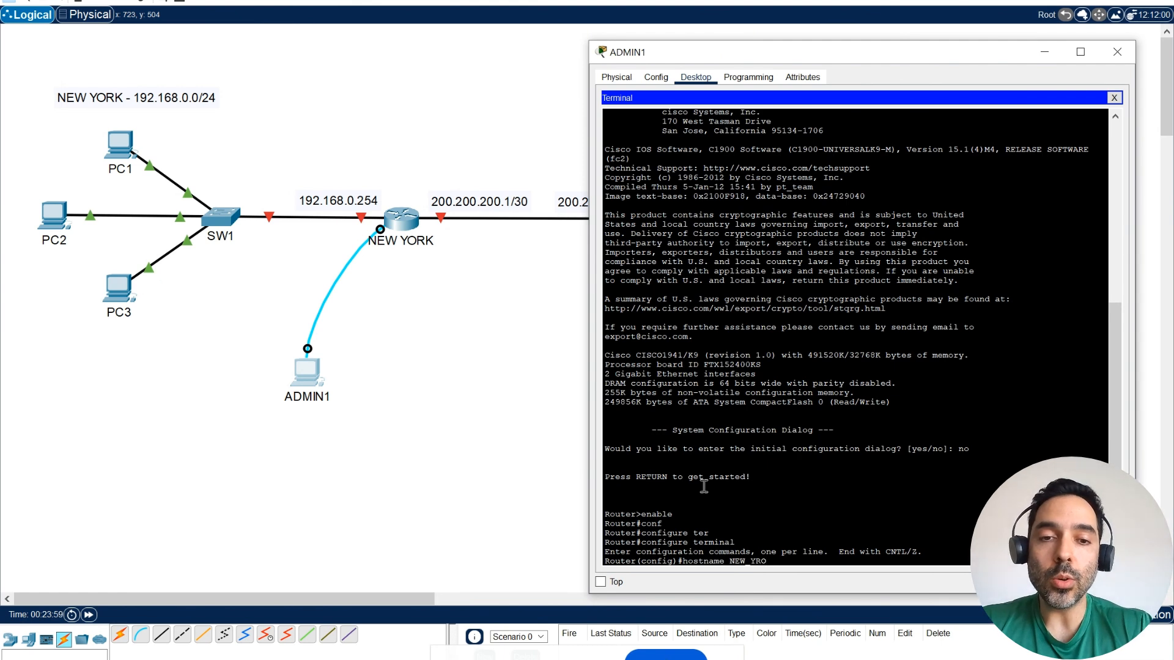
key("BackSpace")
key("BackSpace")
type("ORK")
key("Return")
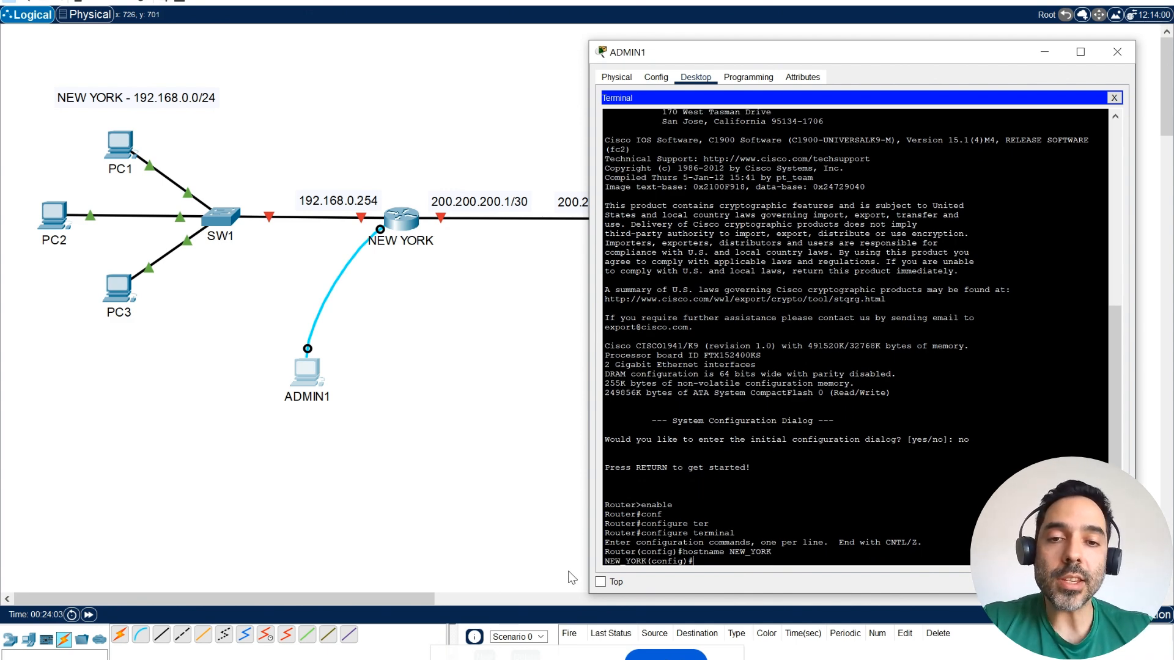
left_click_drag(604, 562, 649, 565)
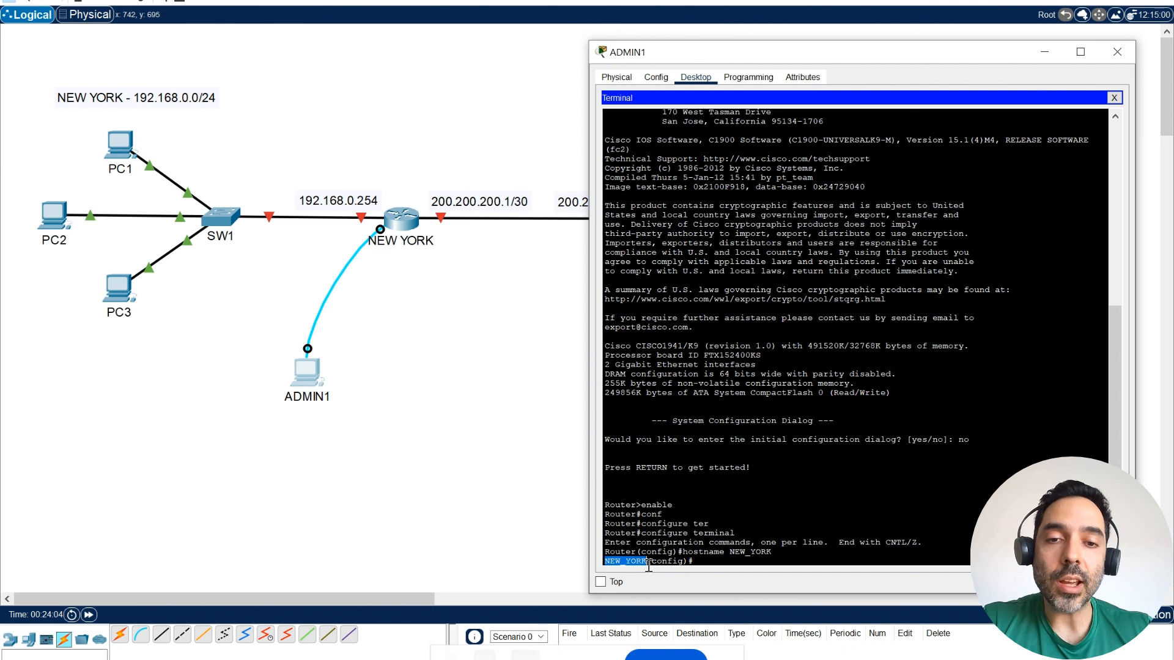
left_click(771, 475)
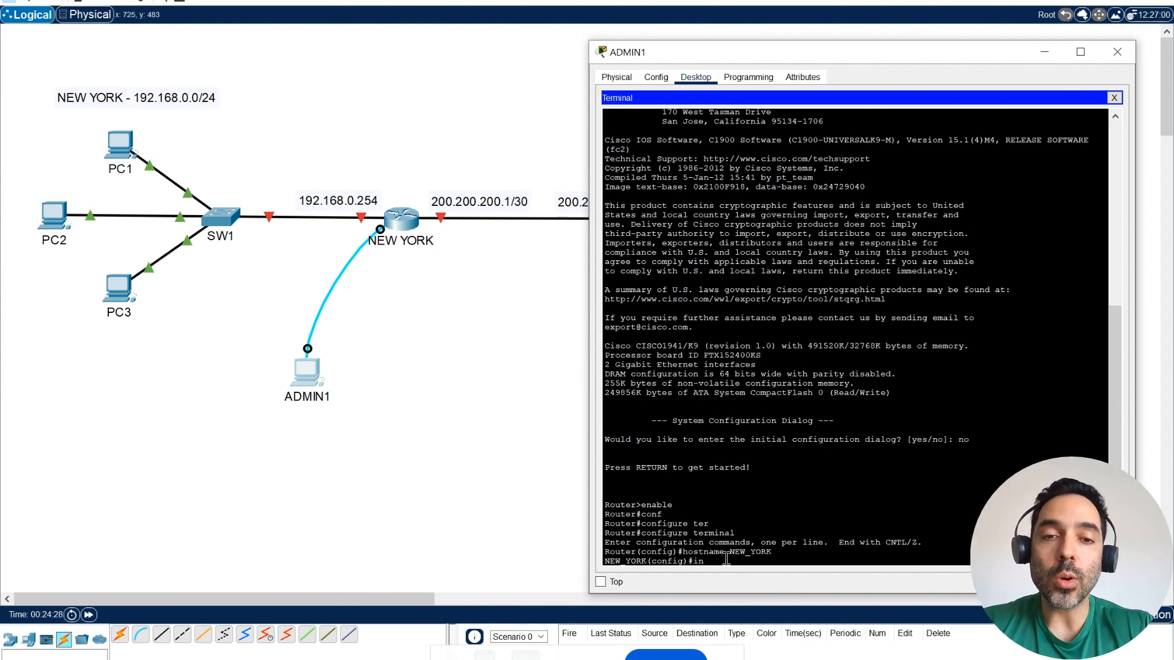
Enter interface configuration mode for gigabitEthernet 0/1 on the New York router
type("ter")
key("Tab")
type("gig")
key("Tab")
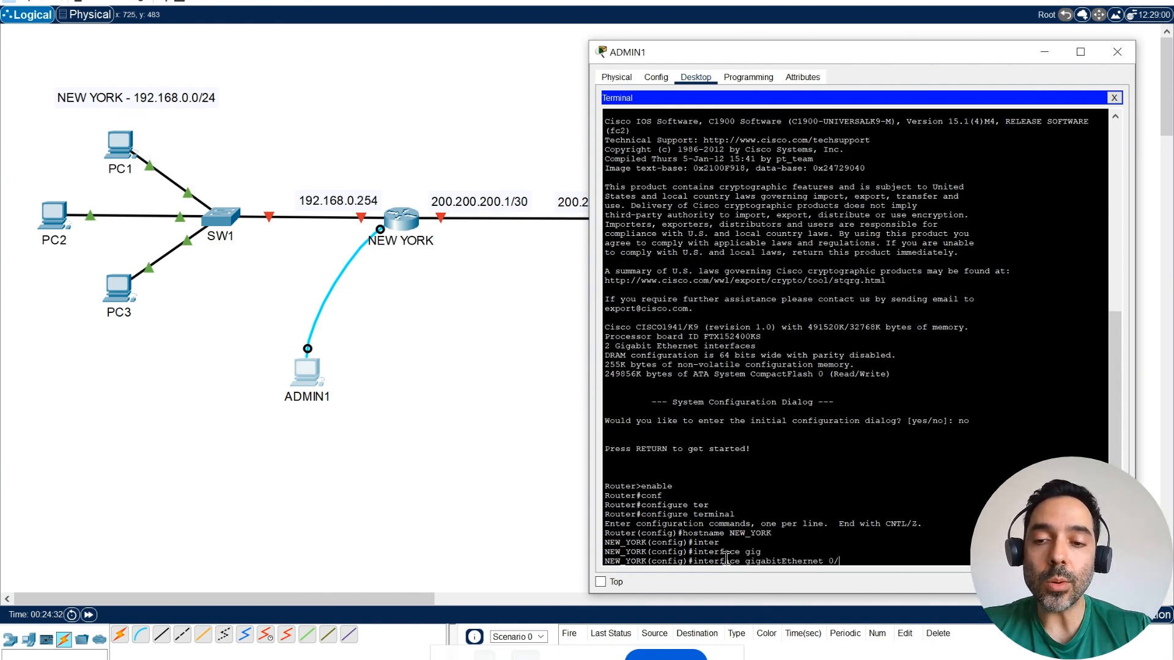
type("0/1")
key("Return")
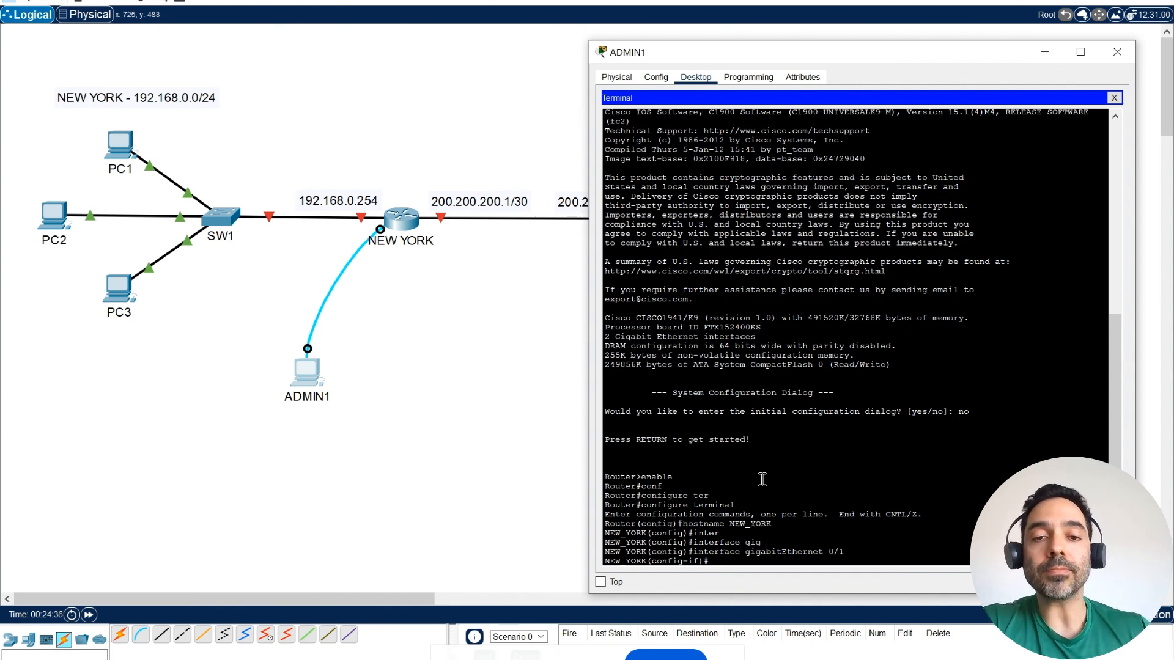
Assign the interface the IP address 192.168.0.254 with subnet mask 255.255.255.0
type("ip add")
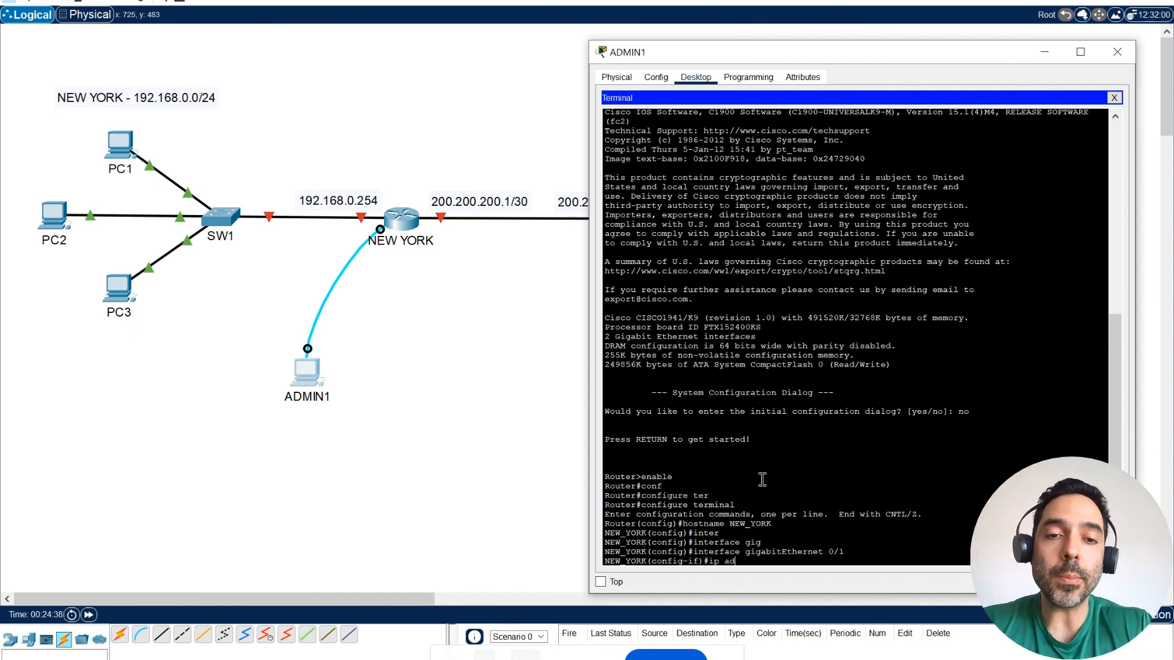
key("Tab")
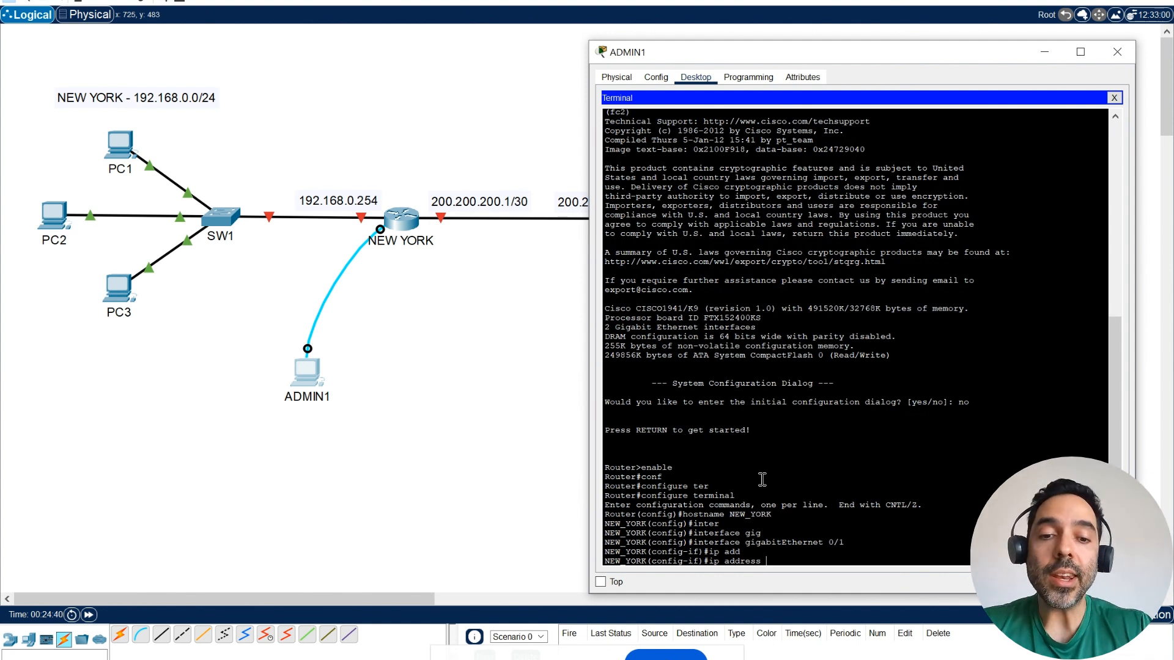
type("192.168.")
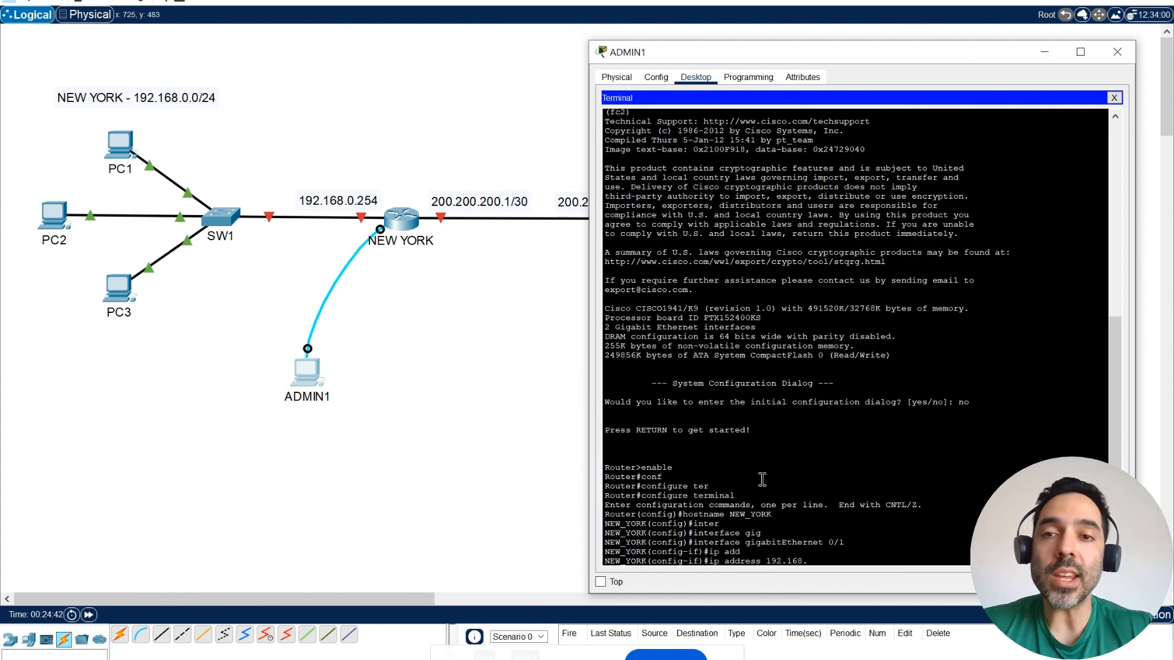
type("0.254")
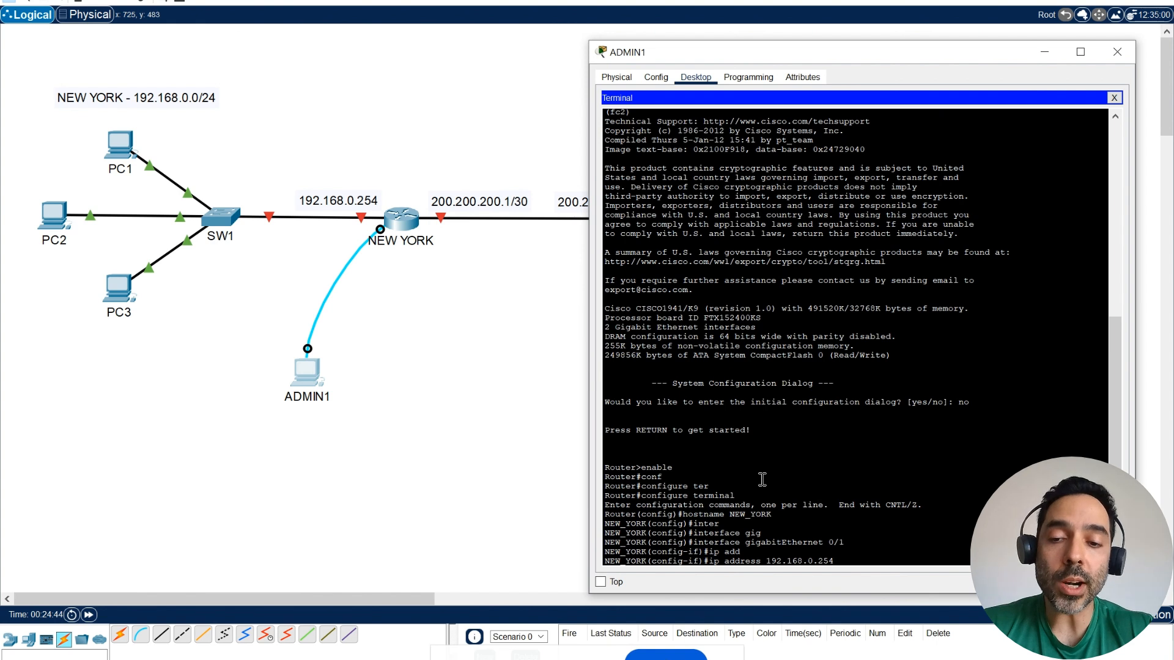
type(" 255.255.255.0")
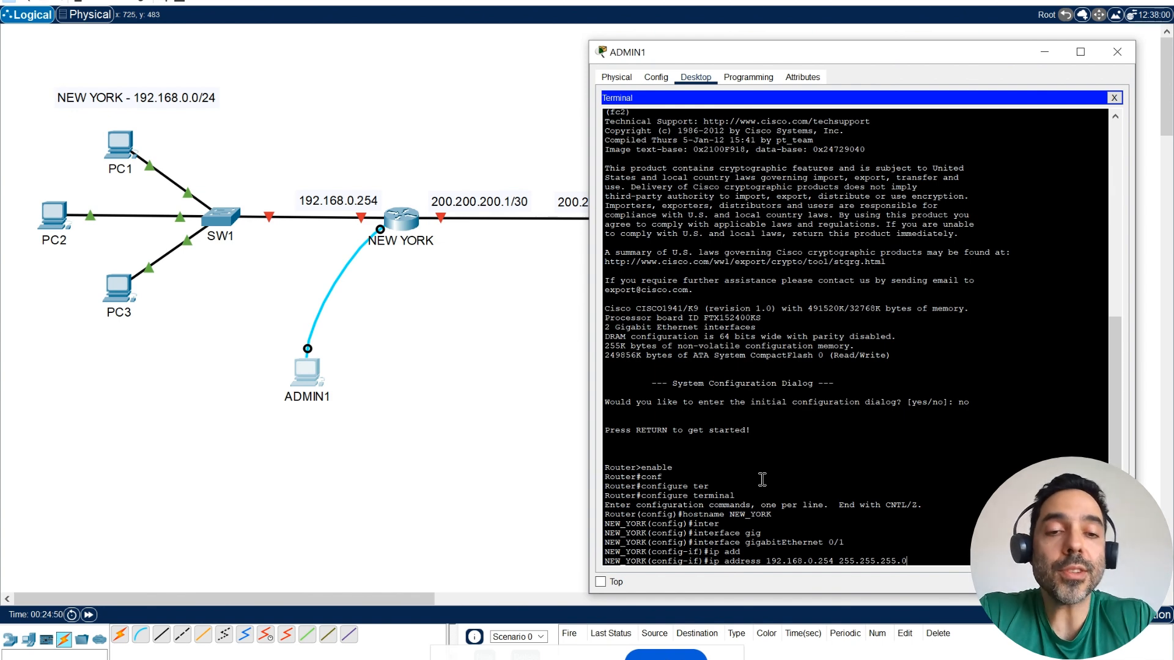
key("Return")
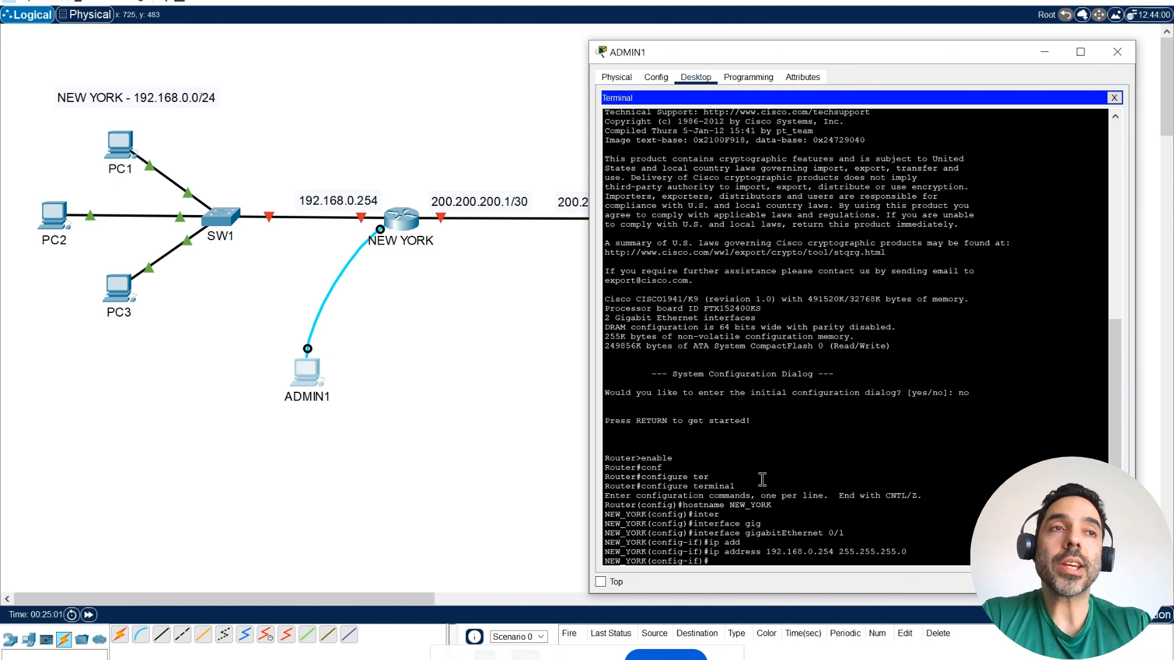
Enable the gigabitEthernet 0/1 interface with no shutdown and highlight part of its line protocol status message
type("noshut")
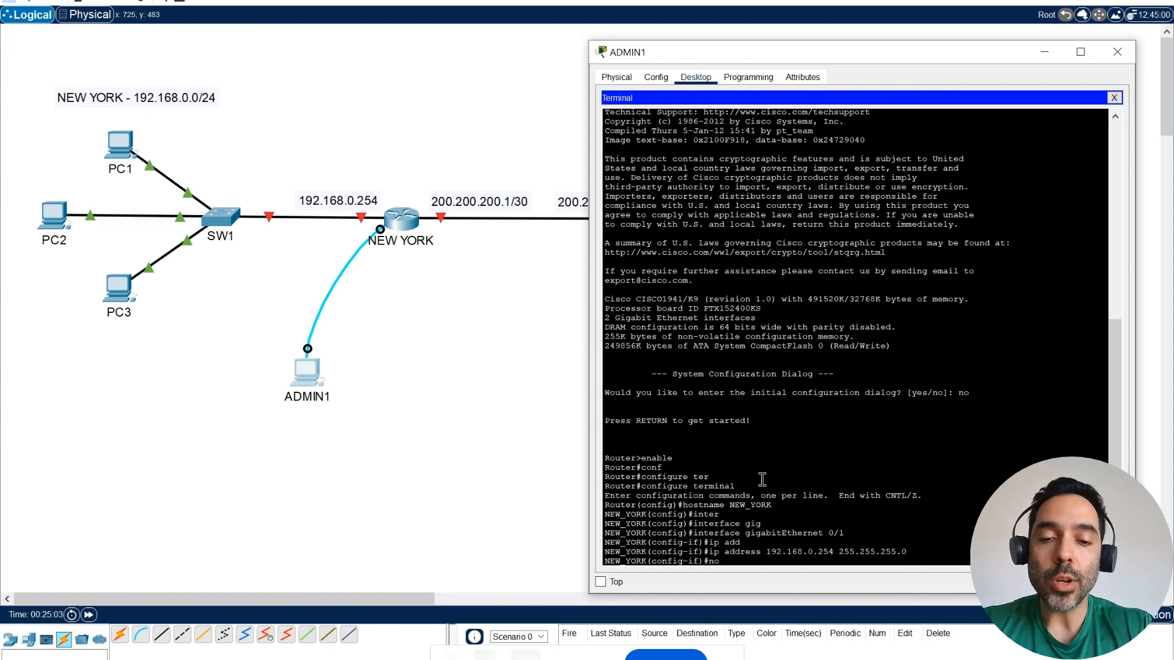
key("Tab")
key("BackSpace")
key("BackSpace")
key("BackSpace")
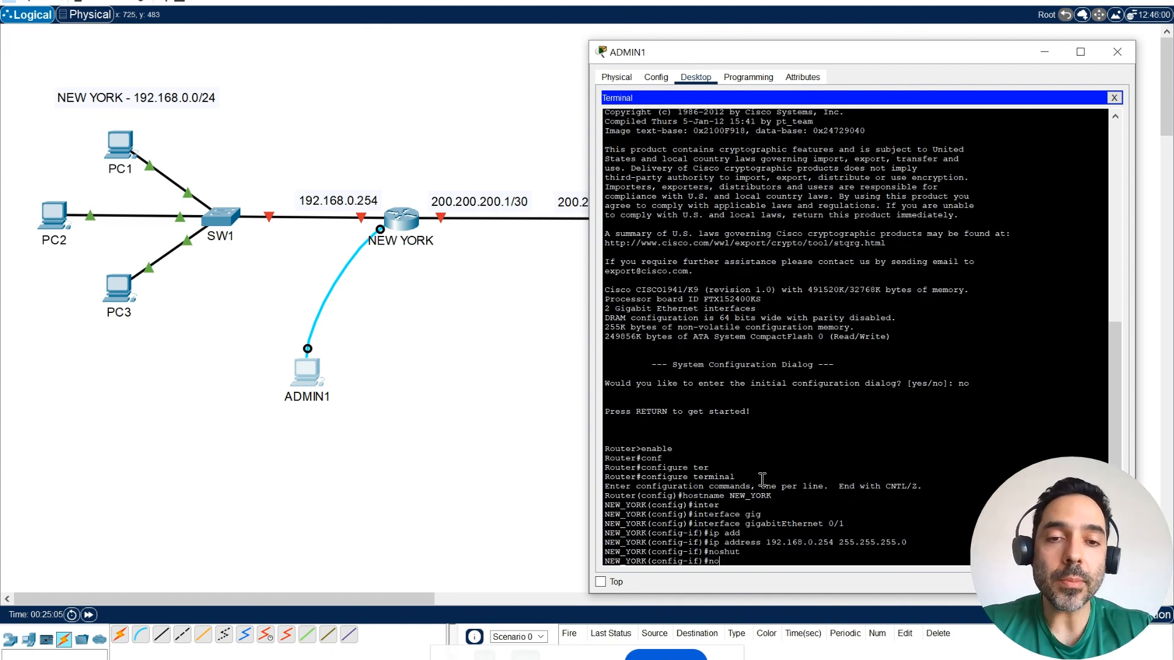
type("nos")
key("BackSpace")
key("BackSpace")
key("BackSpace")
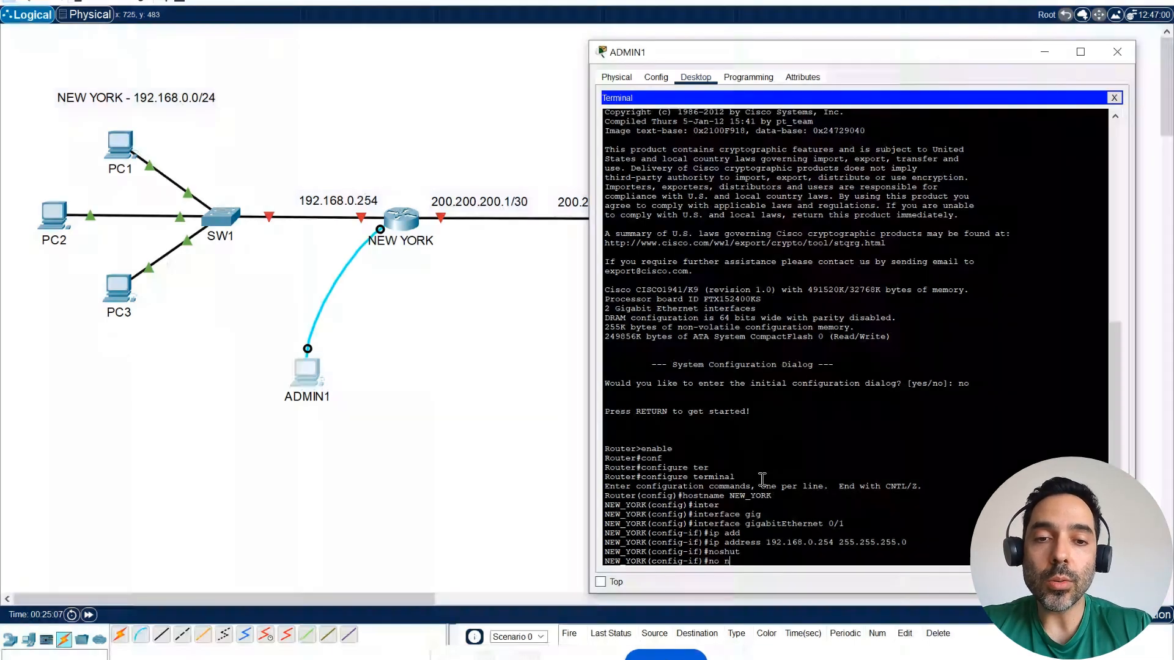
type("shut")
key("Tab")
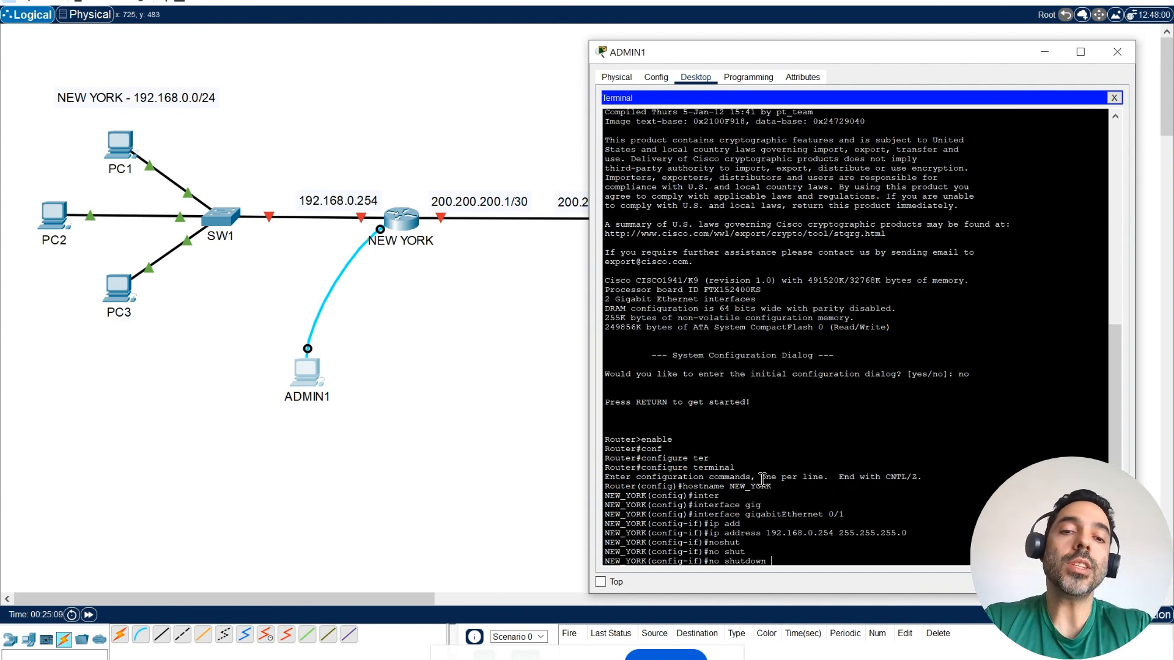
key("Return")
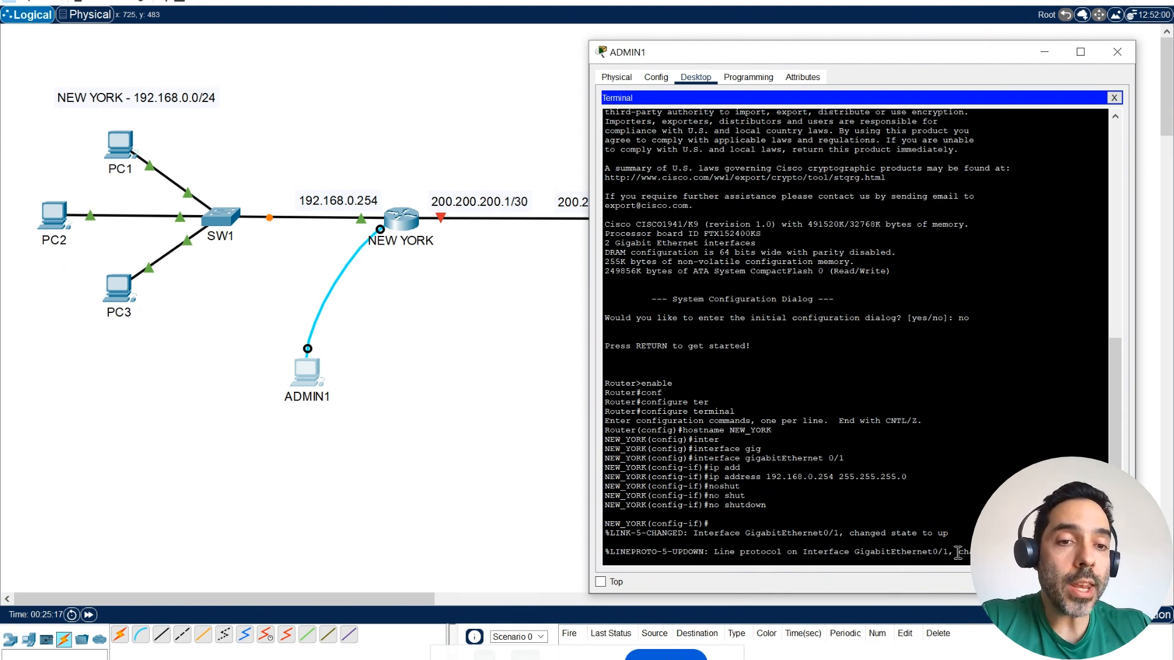
left_click_drag(958, 552, 972, 553)
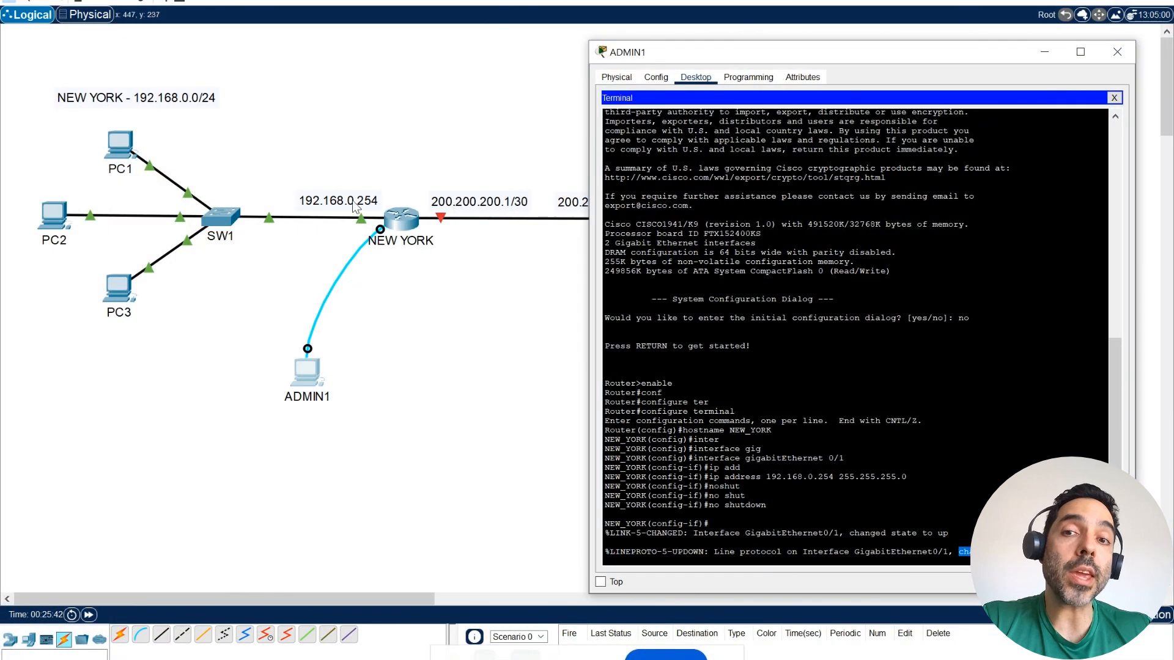
Close the ADMIN1 terminal and device window, and open a command prompt on PC1
left_click(1113, 98)
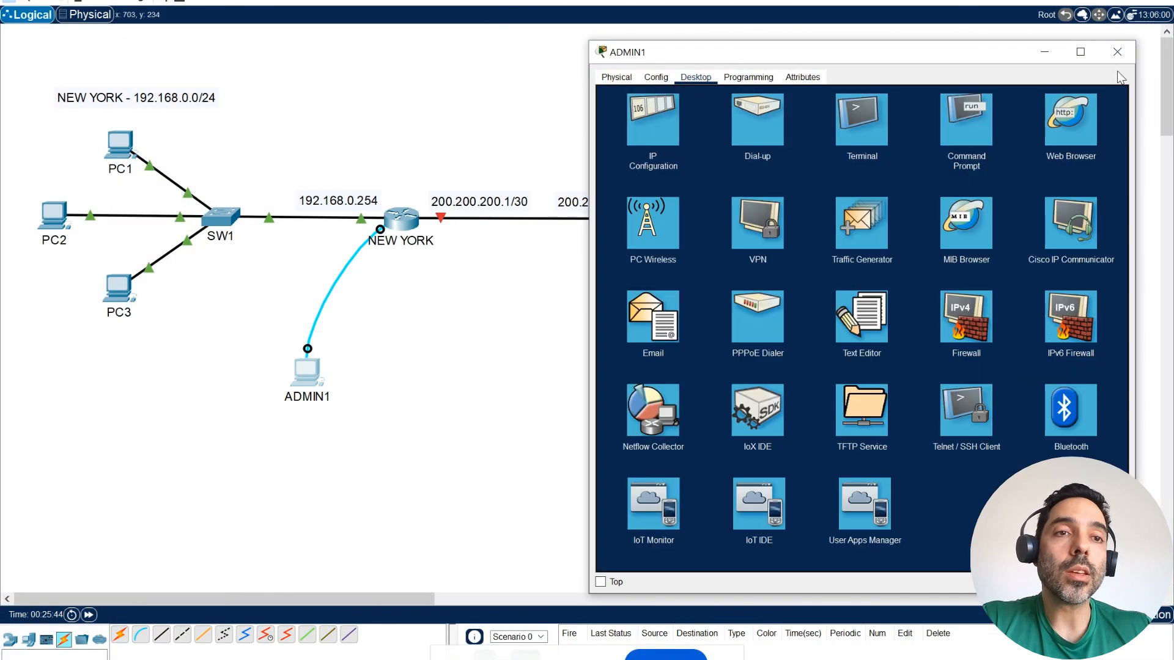
left_click(1117, 54)
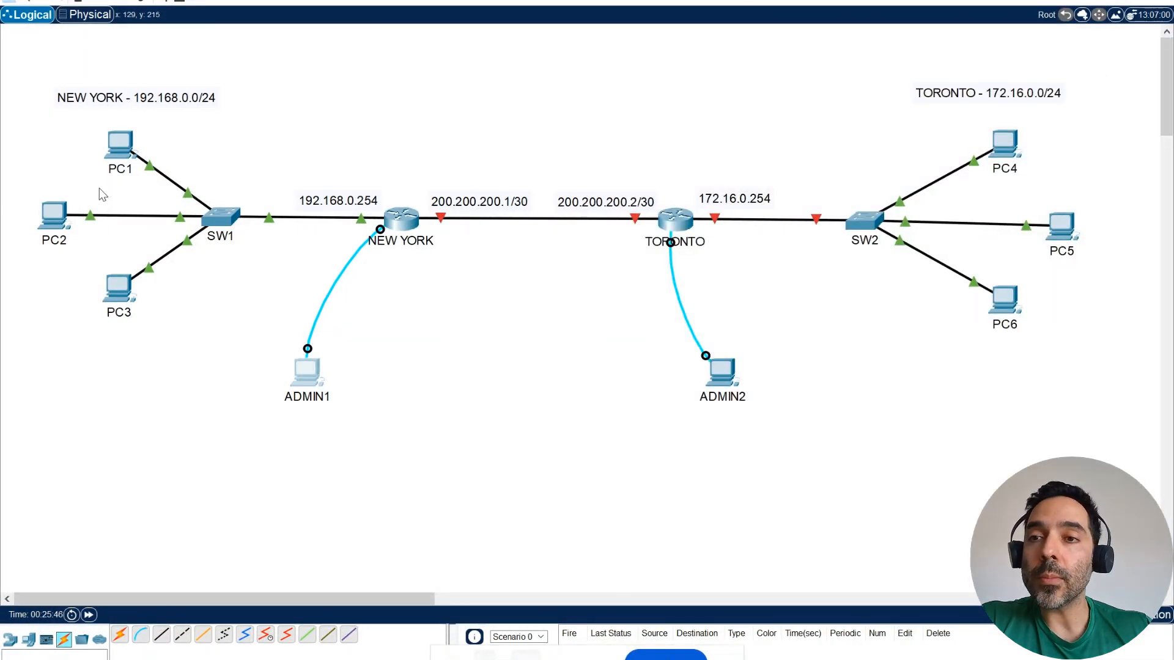
left_click(129, 144)
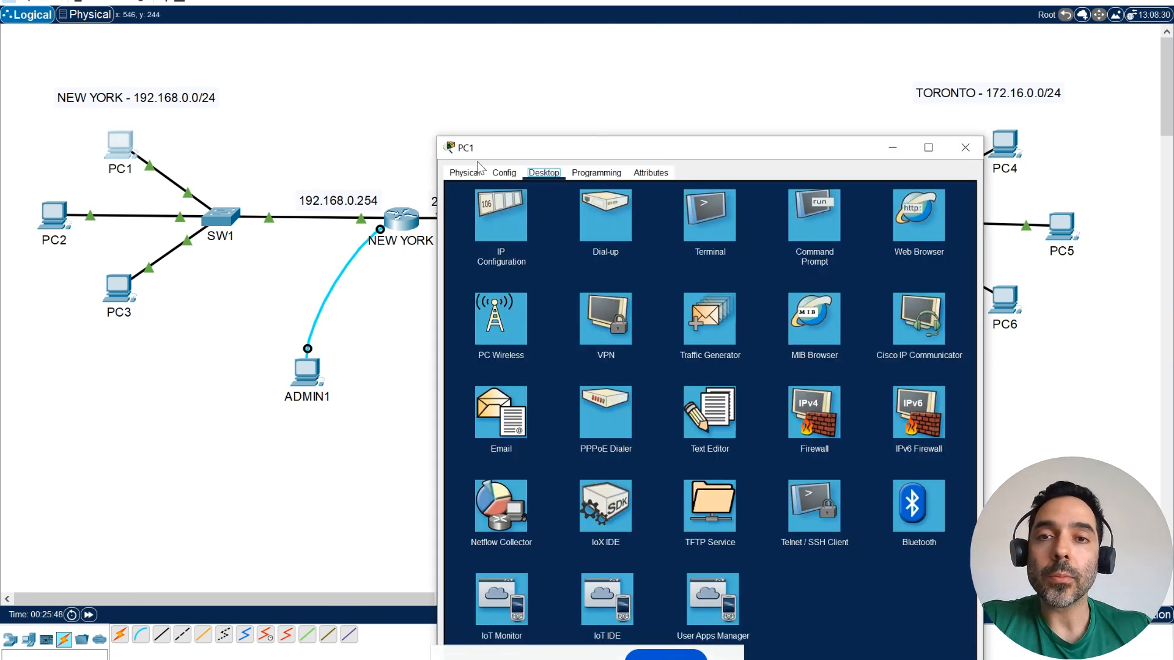
left_click_drag(495, 149, 655, 57)
left_click(966, 119)
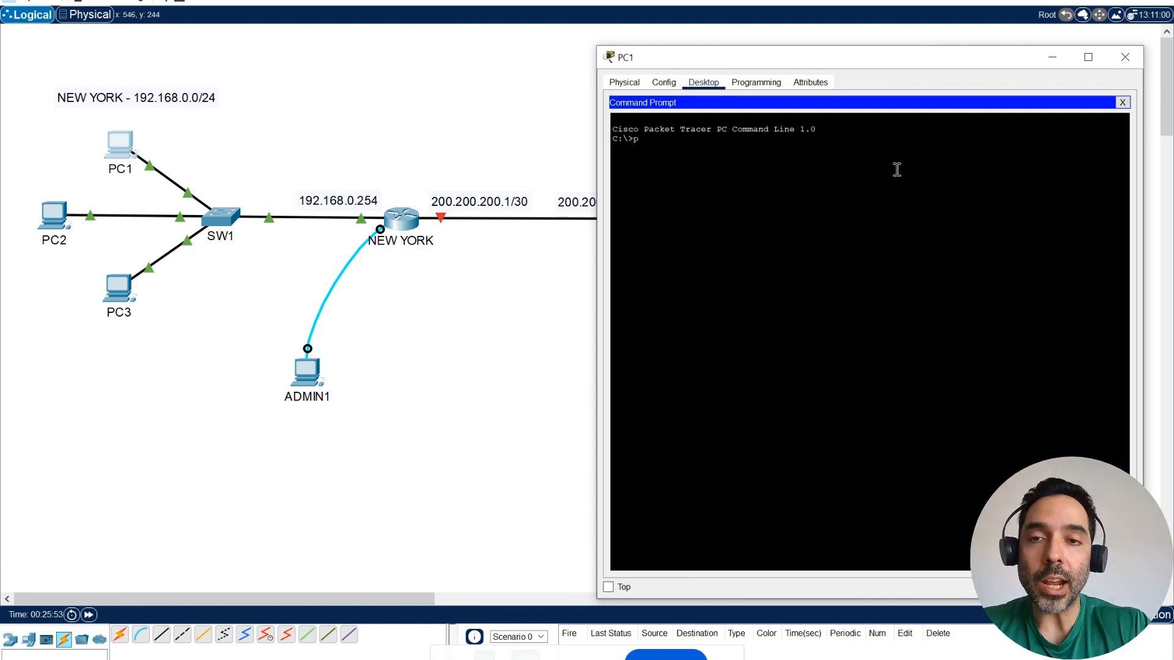
Ping the New York router's LAN address 192.168.0.254 from PC1
type("ping")
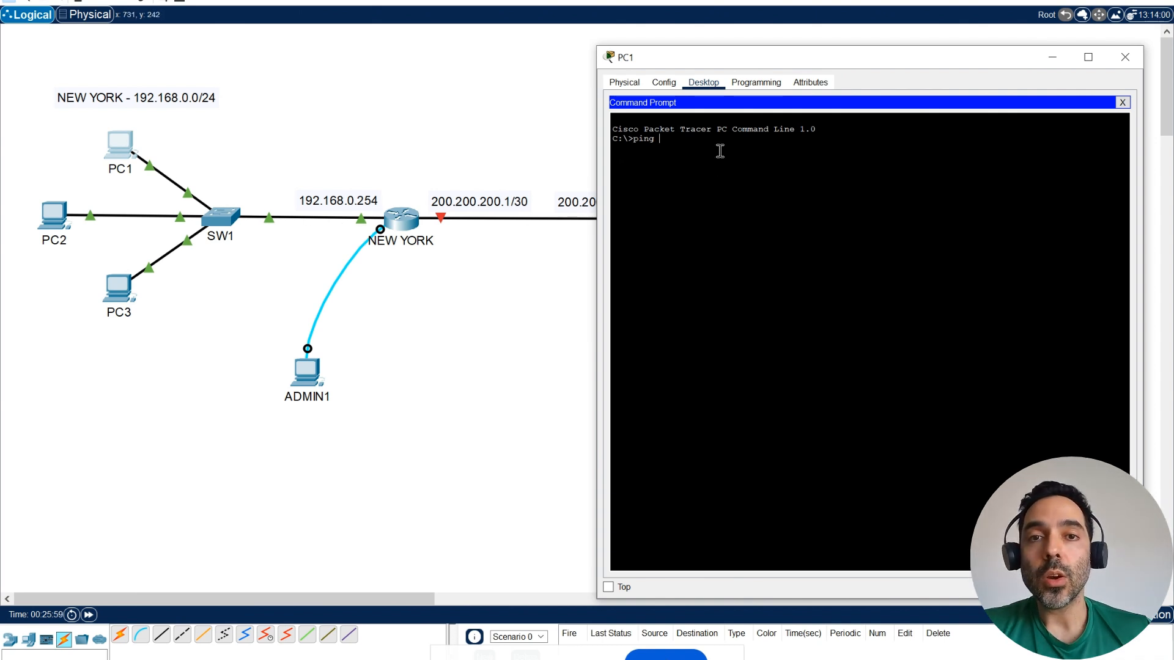
type("92.")
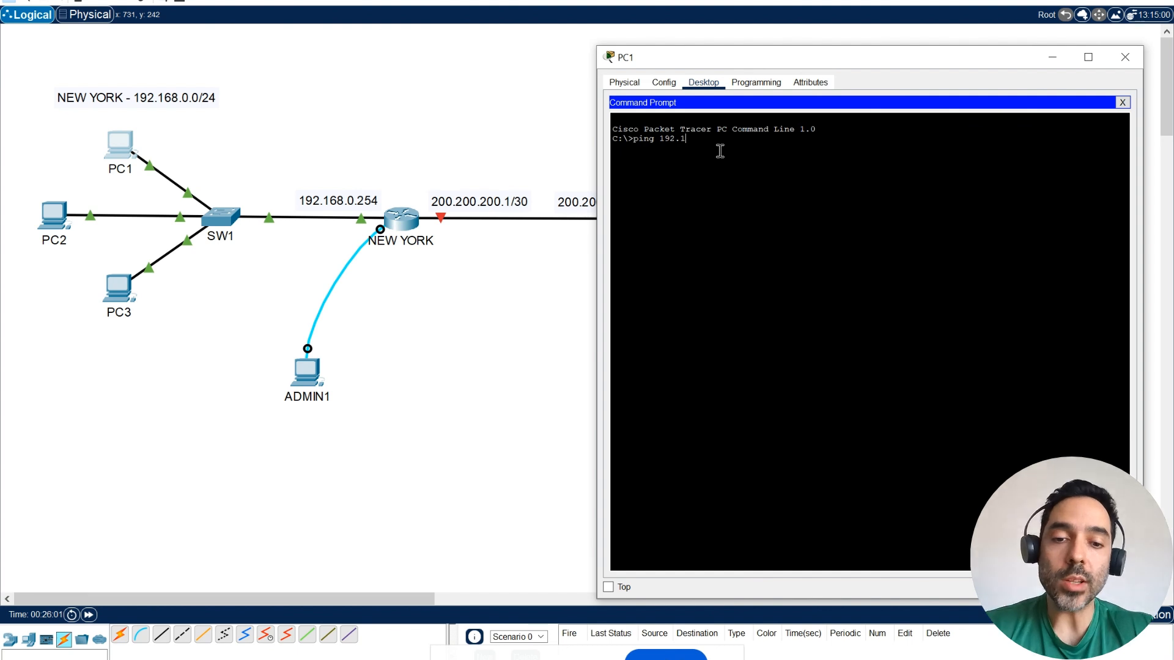
type("168.0.2")
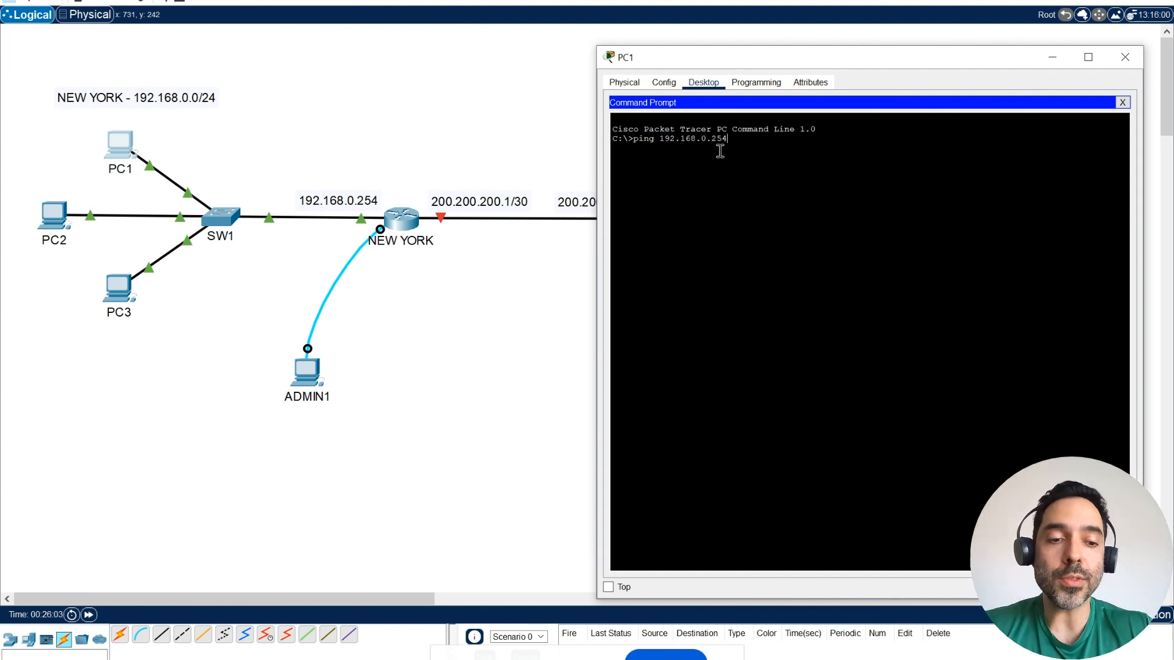
type("54")
key("Return")
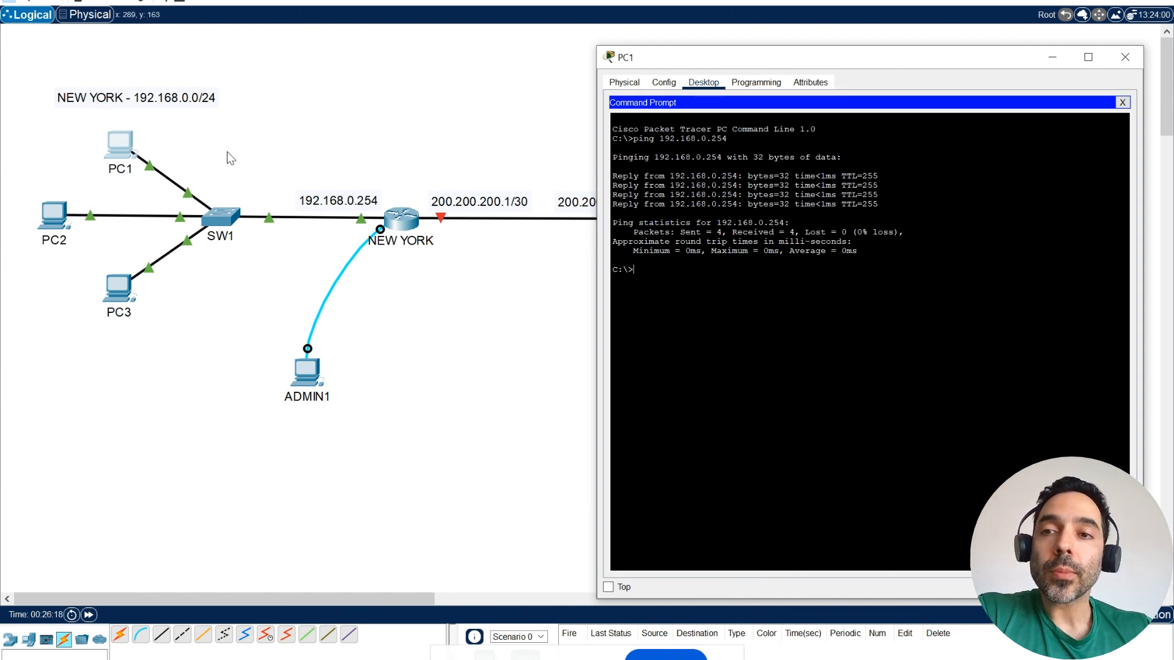
Run ipconfig on PC1, highlight its default gateway address, and close the PC1 window
left_click(639, 87)
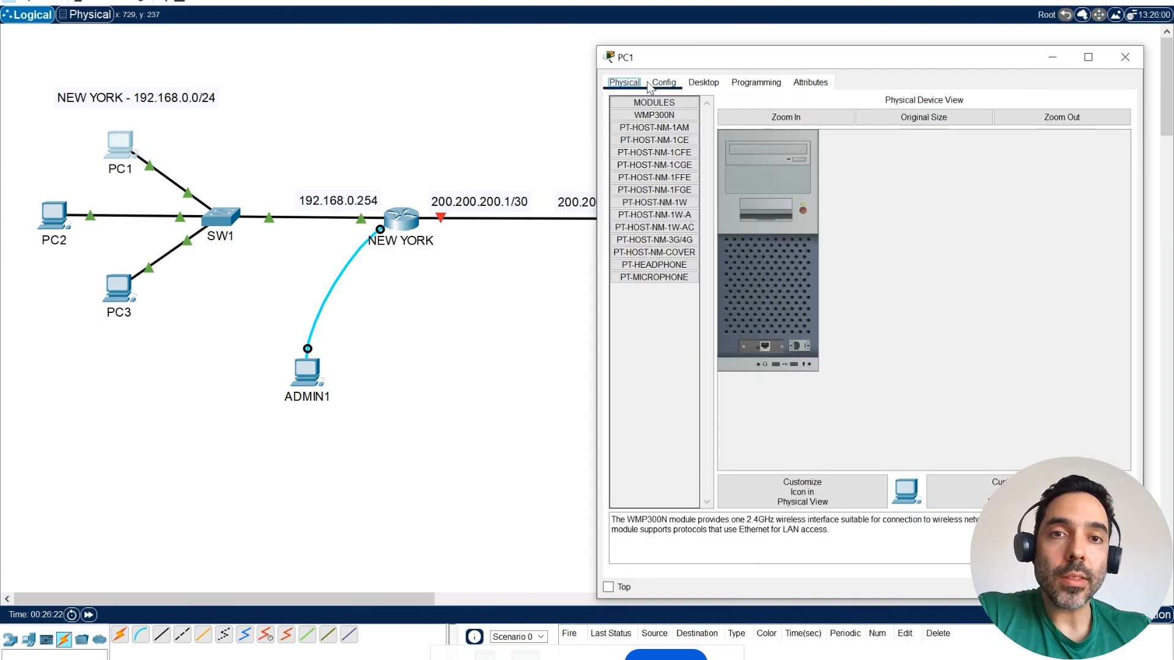
left_click(663, 83)
left_click(703, 84)
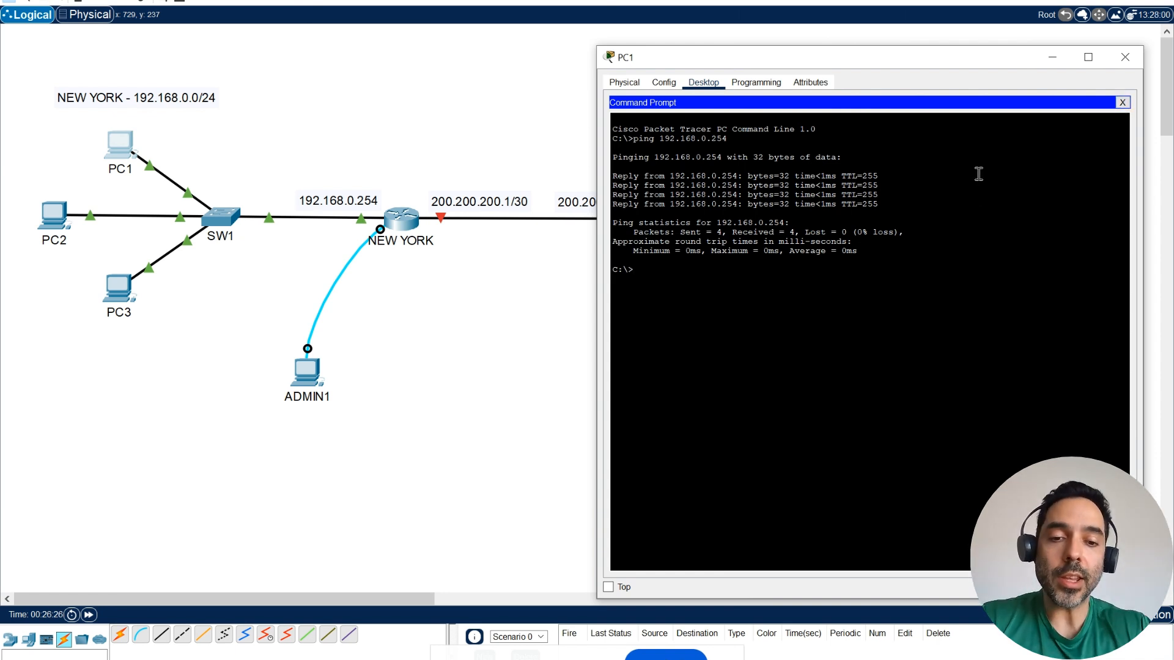
type("ipconfig")
key("Return")
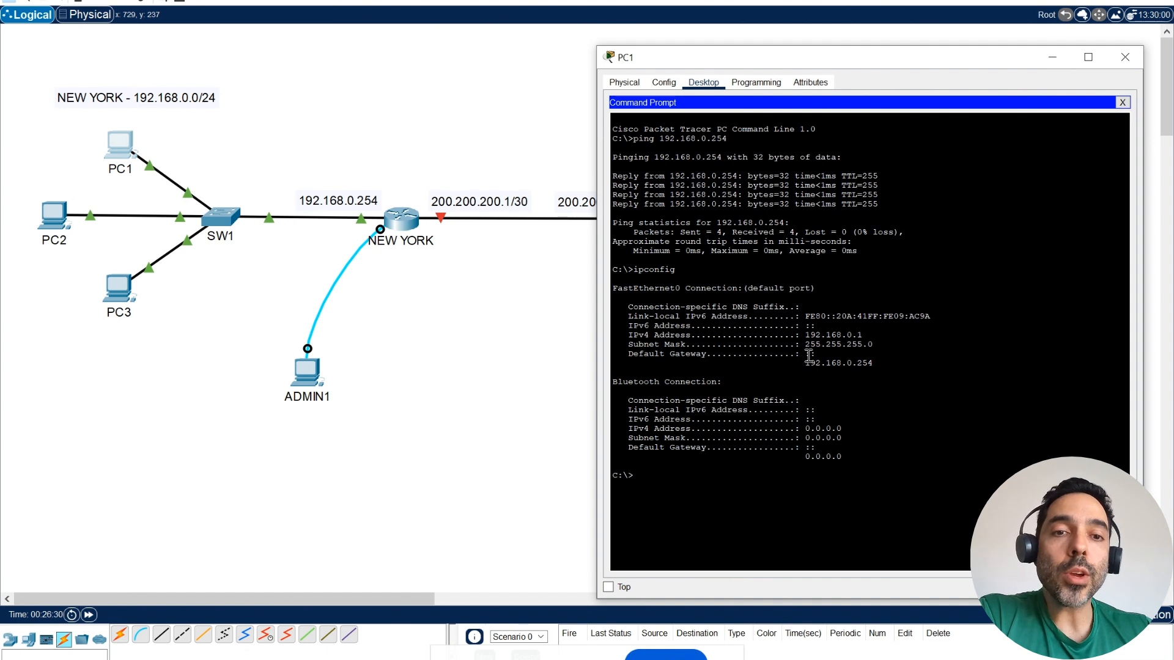
left_click_drag(805, 363, 873, 362)
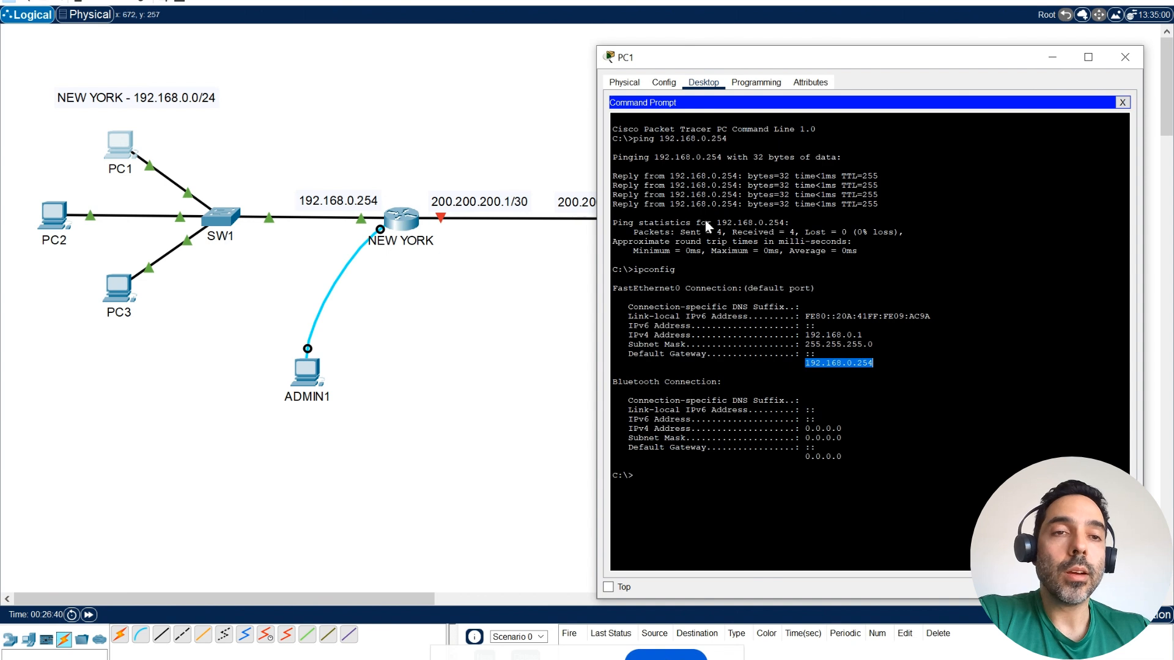
left_click(1123, 102)
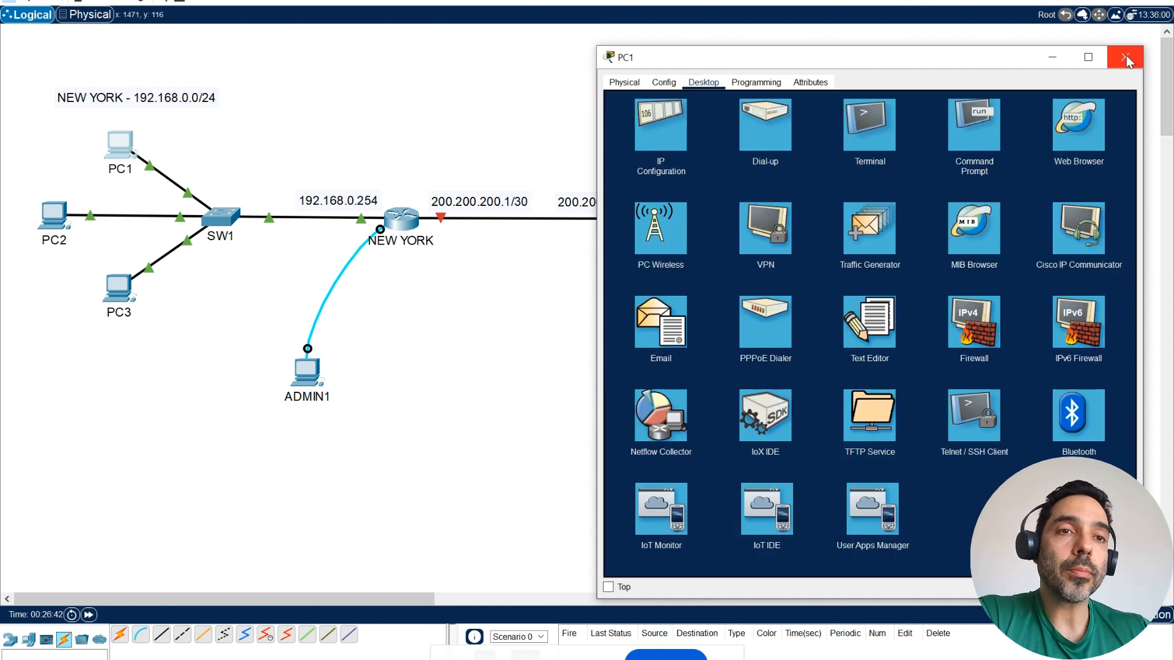
left_click(1126, 56)
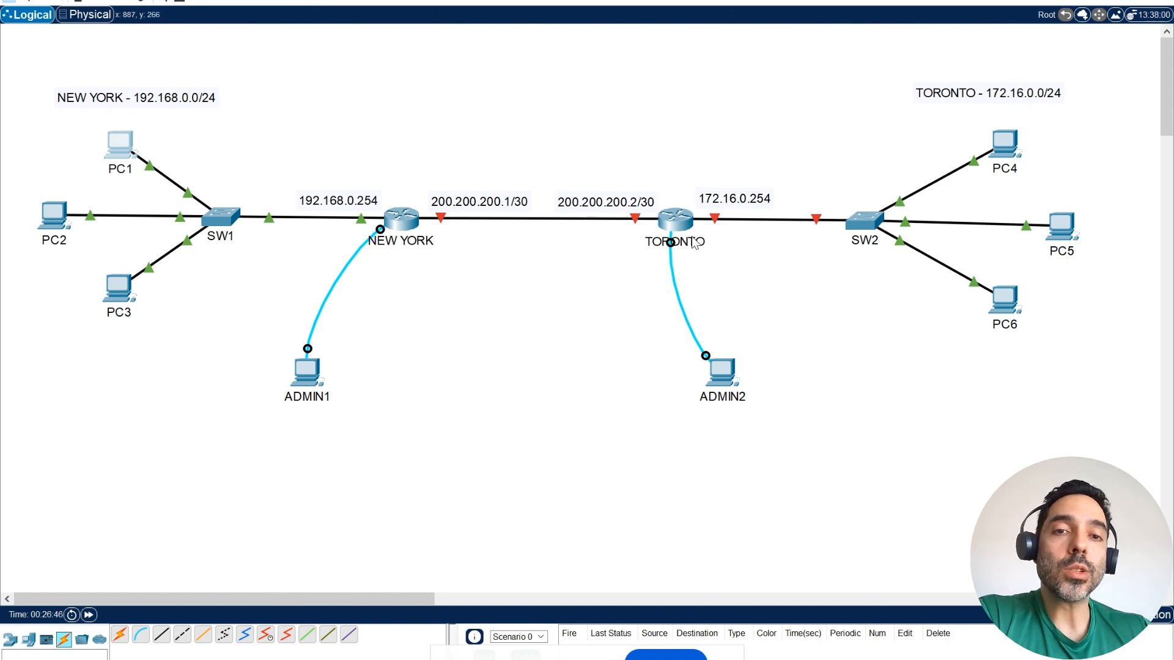
Shift ADMIN2 slightly away from its cable and open its terminal to the Toronto router with the default port settings
mouse_move(731, 369)
left_mouse_down()
mouse_move(702, 368)
mouse_move(757, 376)
mouse_move(743, 370)
left_mouse_up()
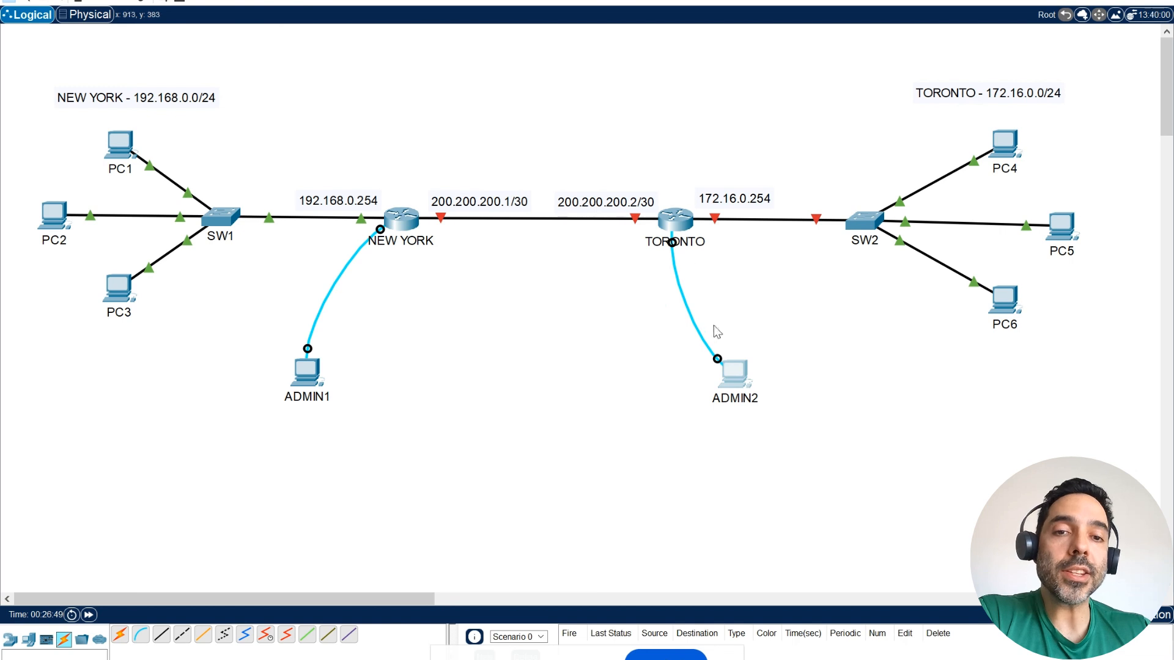
left_click(732, 372)
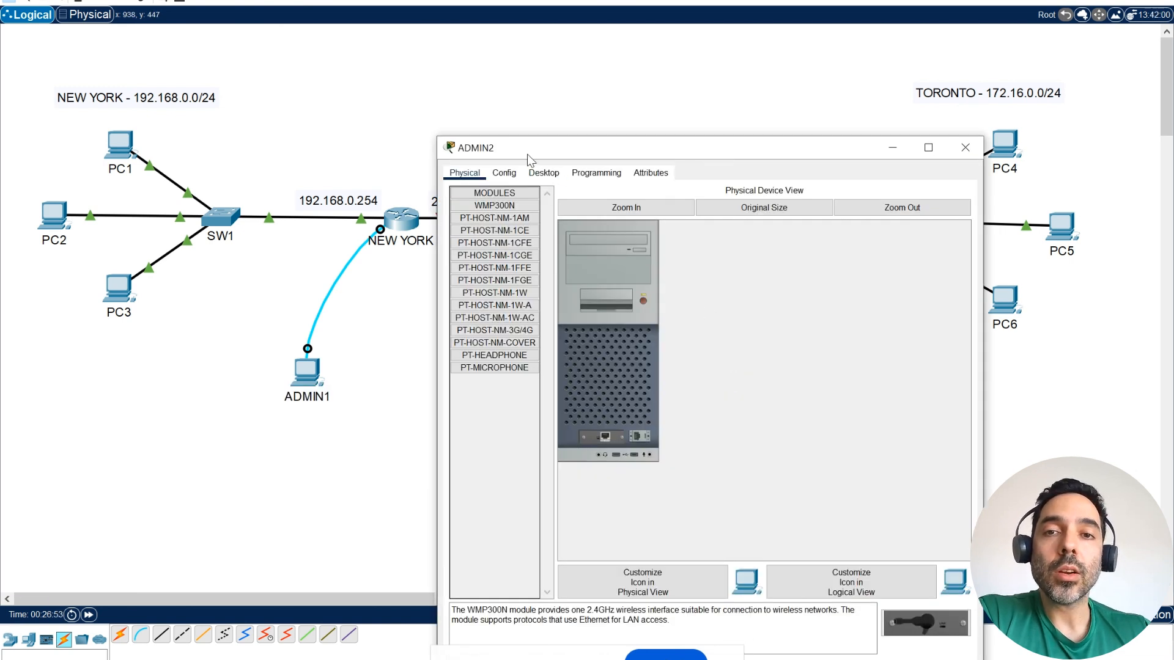
left_click_drag(527, 152, 152, 58)
left_click(862, 134)
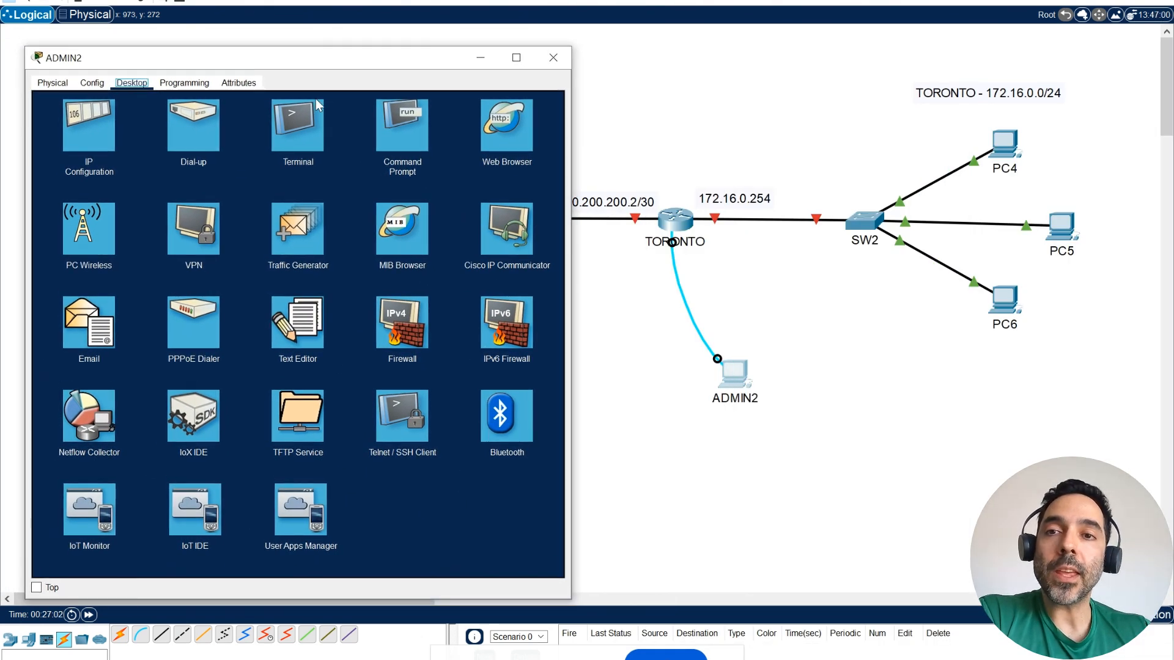
left_click(292, 122)
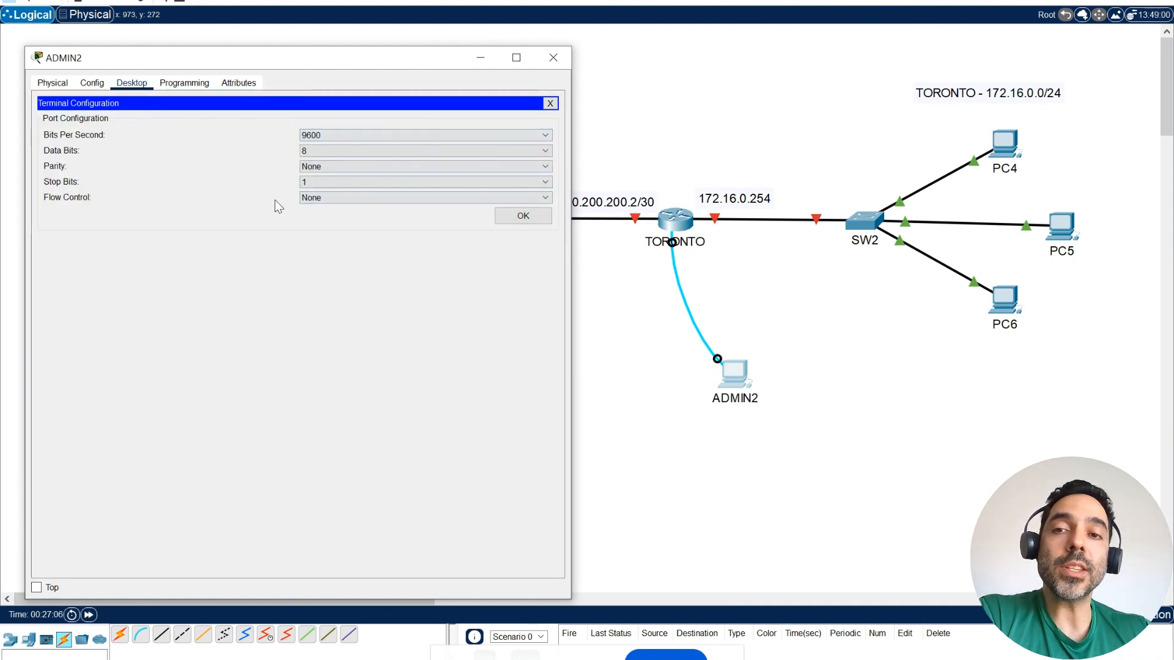
left_click(513, 219)
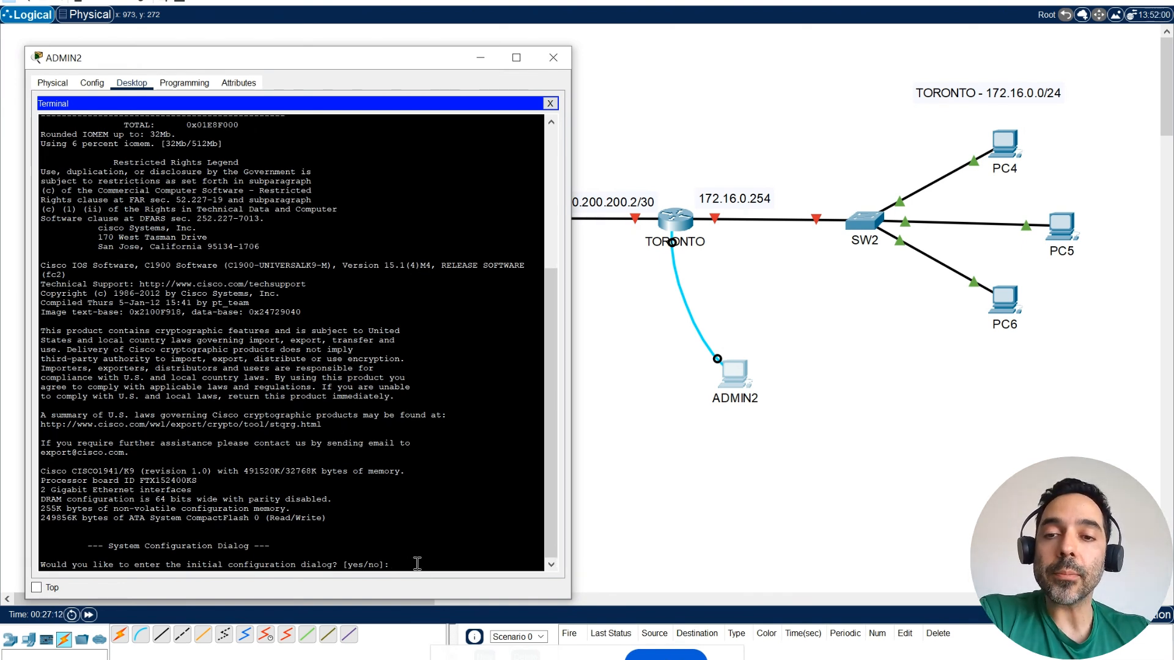
Decline the initial configuration dialog with no and enter privileged mode on the Toronto router with enable
type("no")
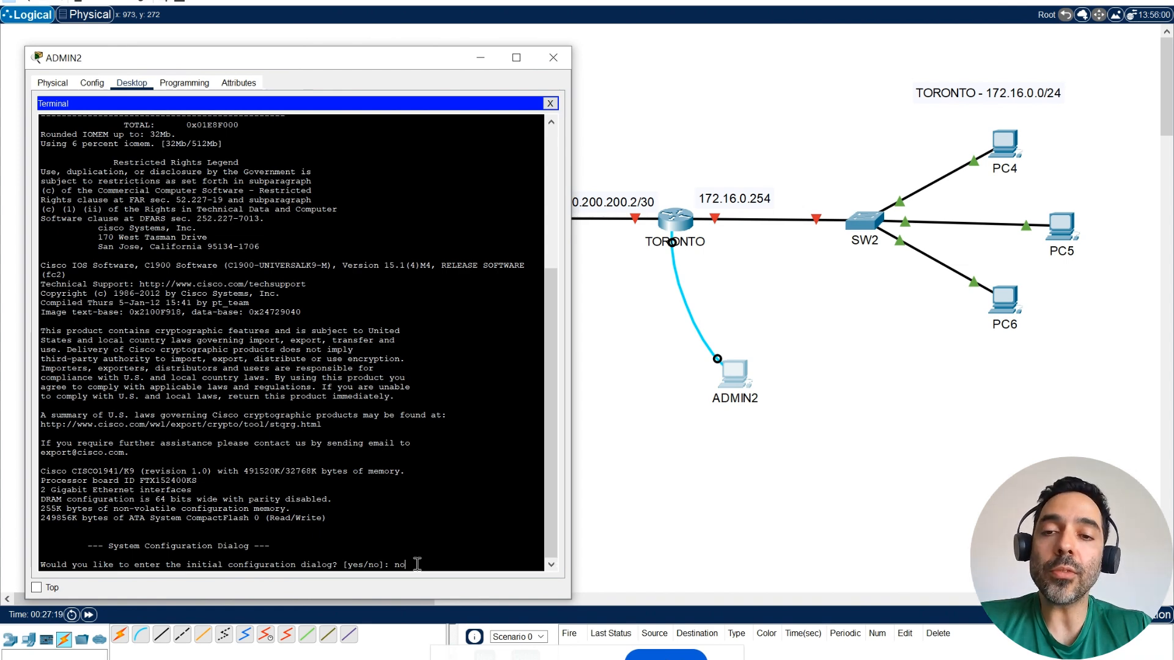
key("Return")
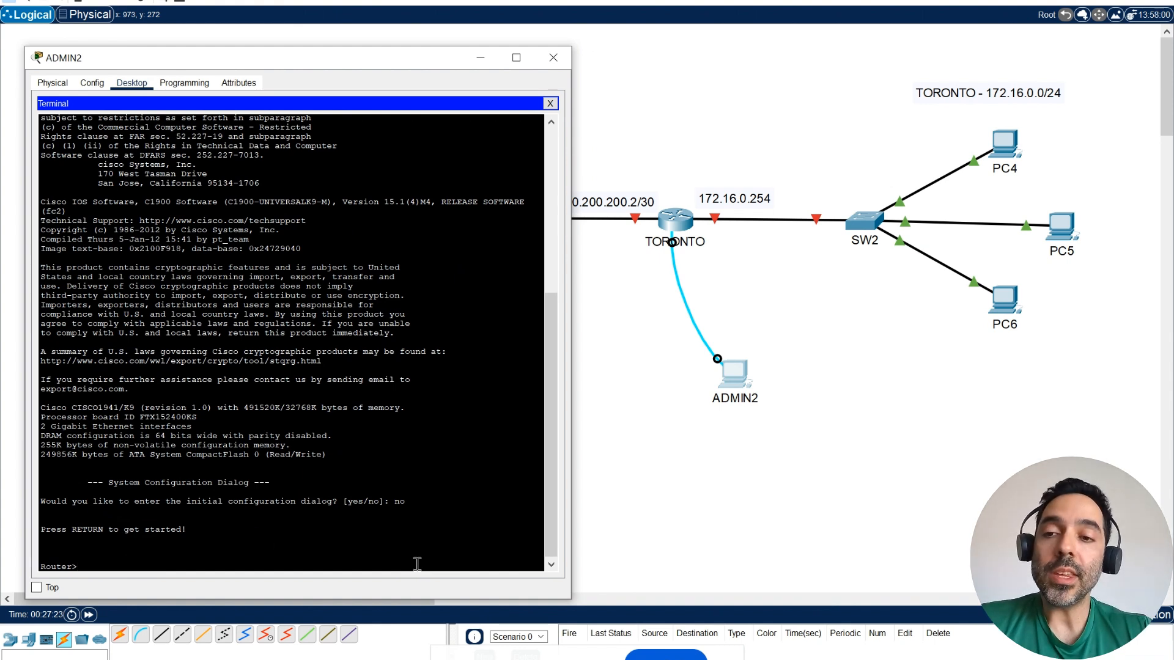
type("enable")
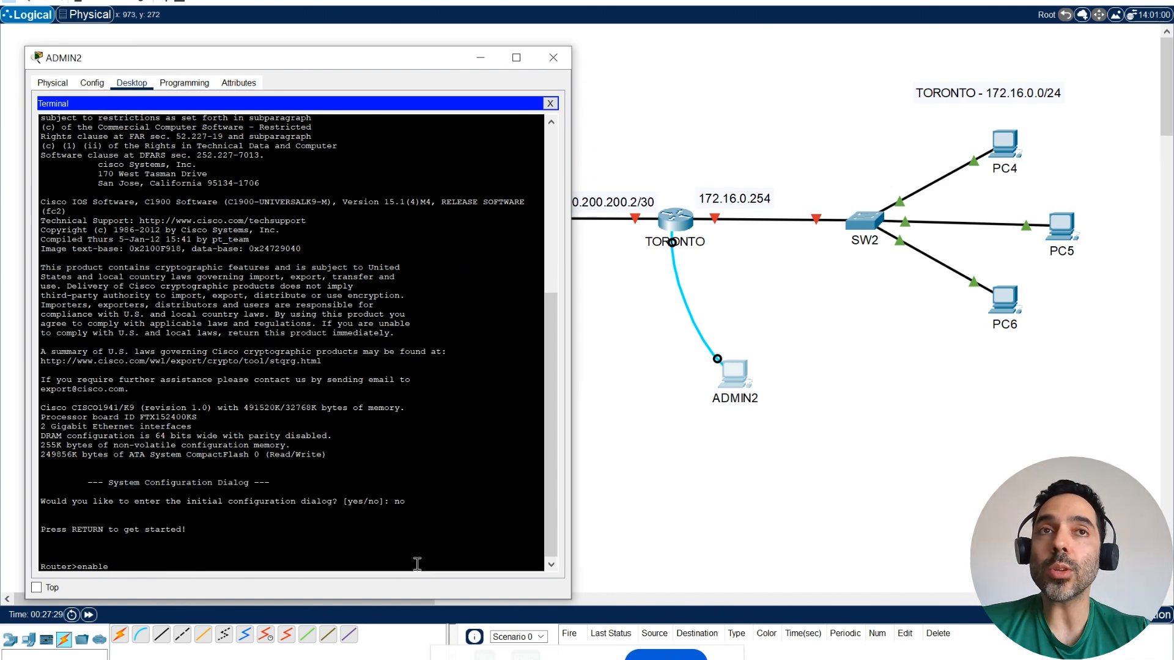
key("Return")
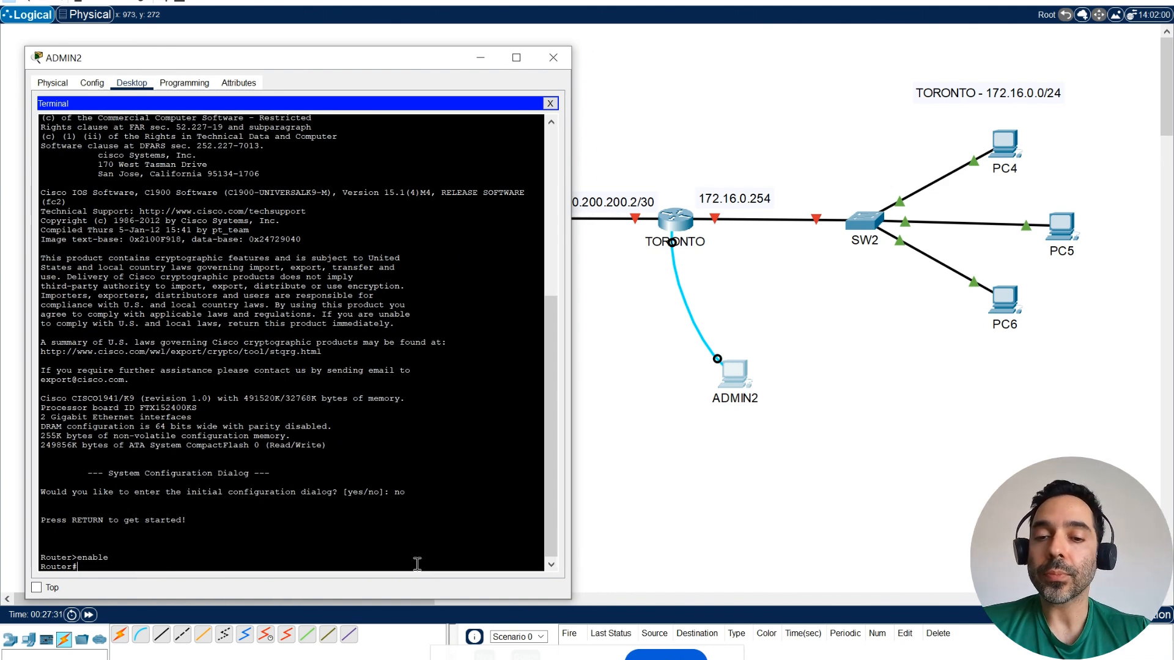
Enter global configuration mode on the Toronto router with configure terminal
type("conf")
key("Tab")
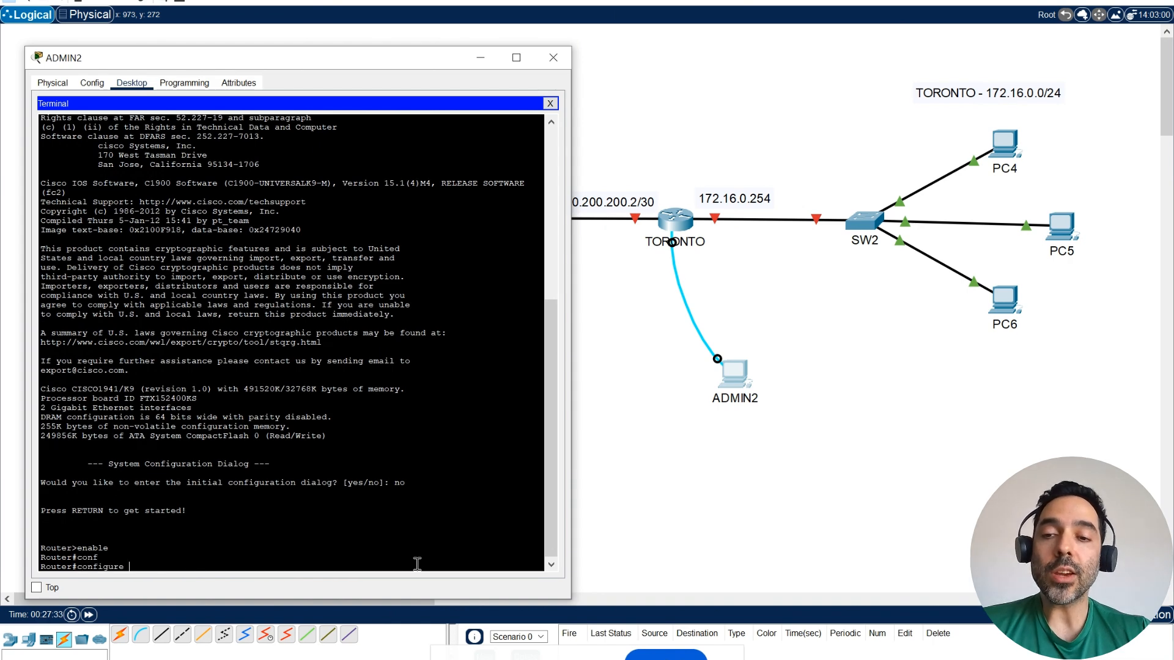
type("ter")
key("Tab")
key("Return")
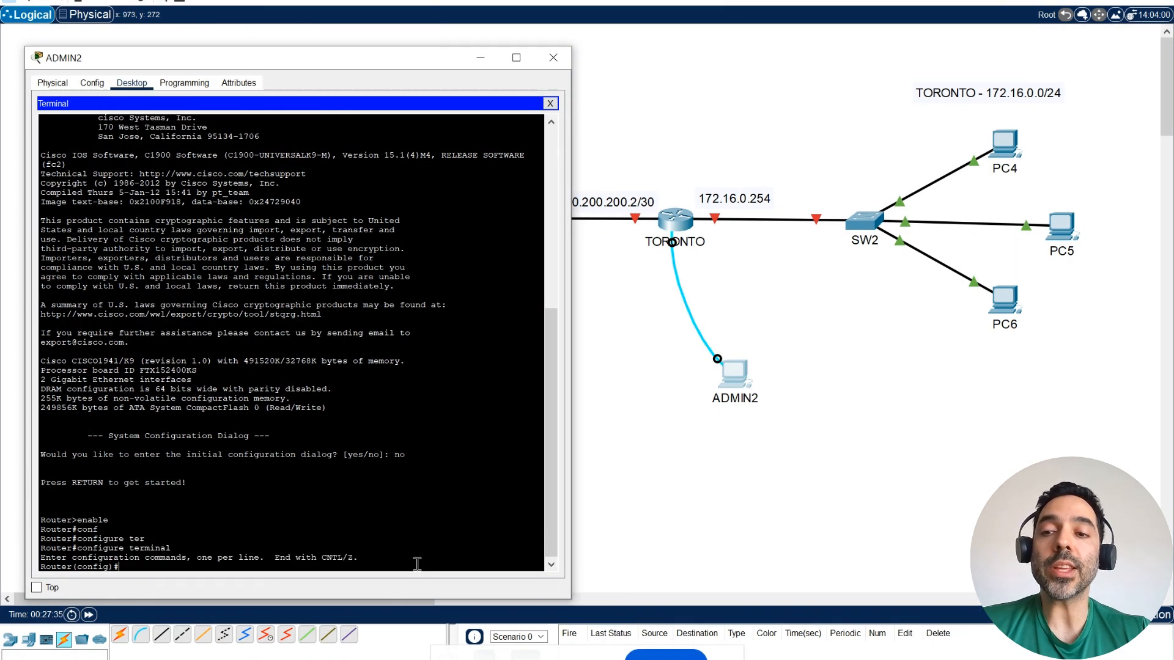
Set the router's hostname to TORONTO
type("ostn")
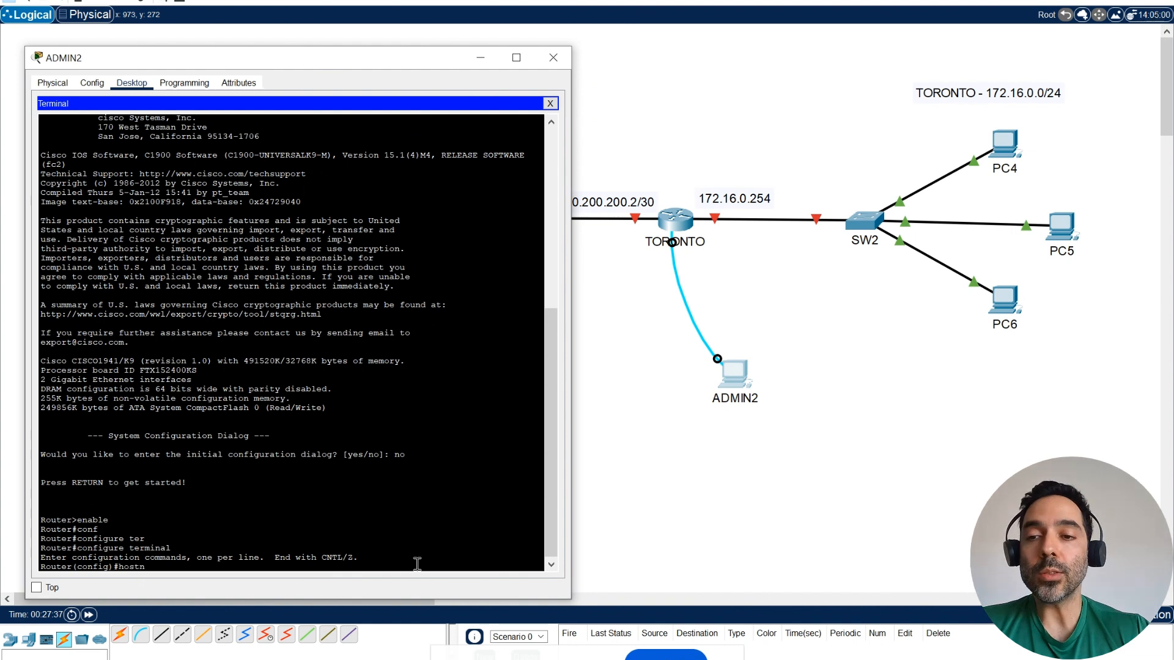
type("ame")
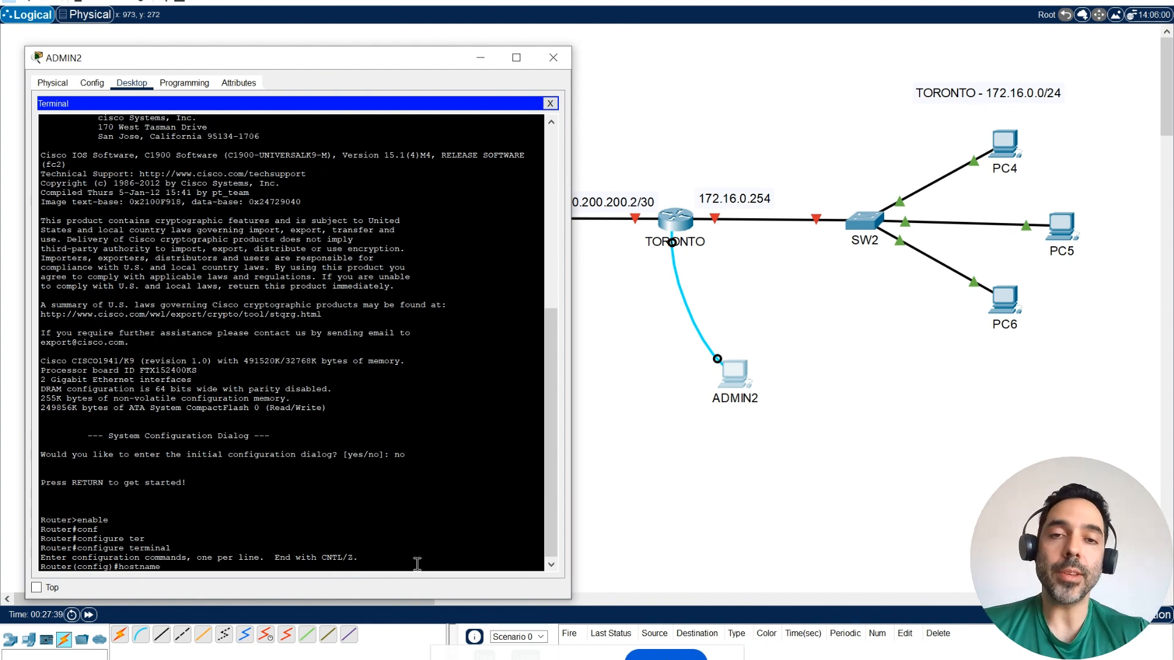
type(" TORONTO")
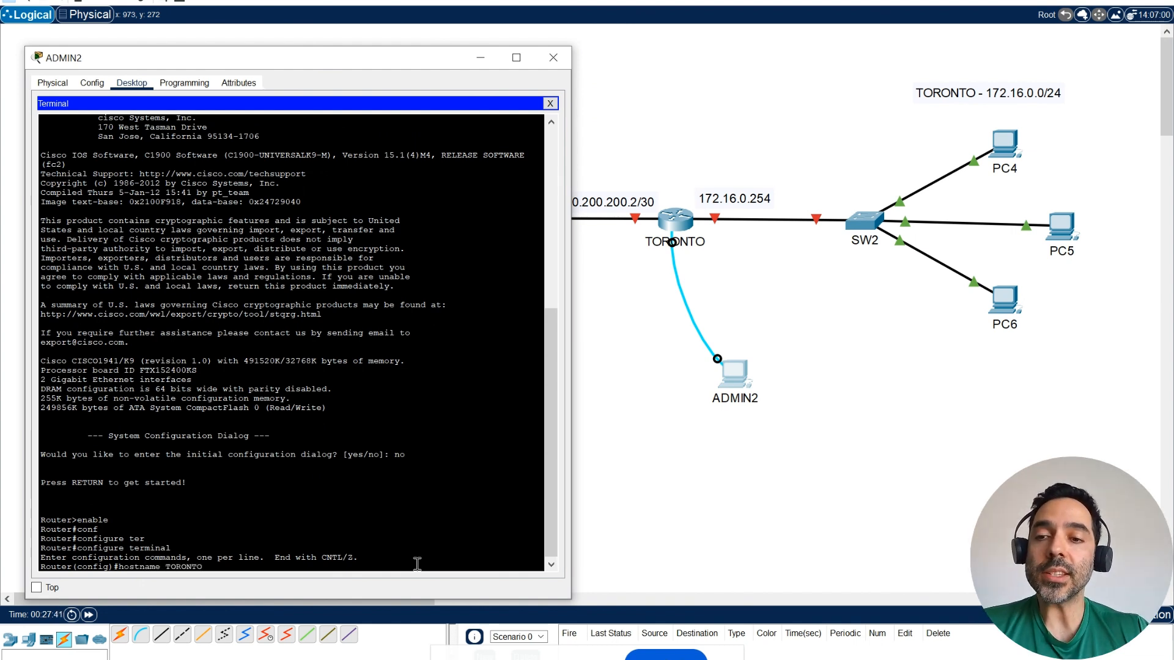
key("Return")
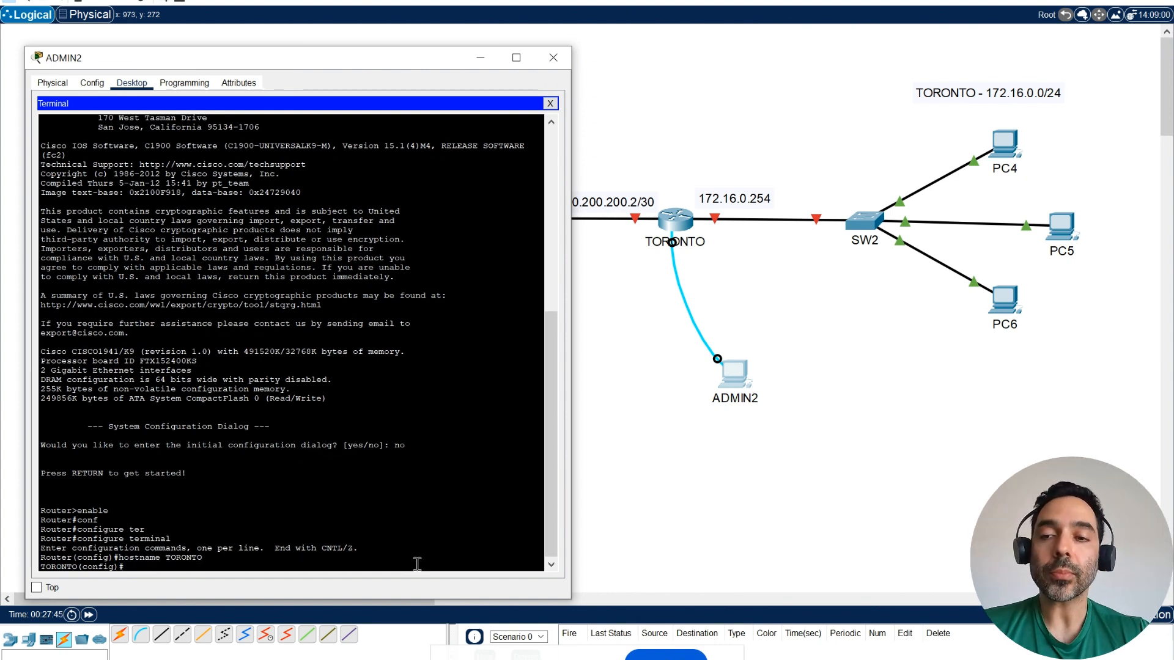
Enter interface configuration mode for gigabitEthernet 0/1 on the Toronto router
type("inte")
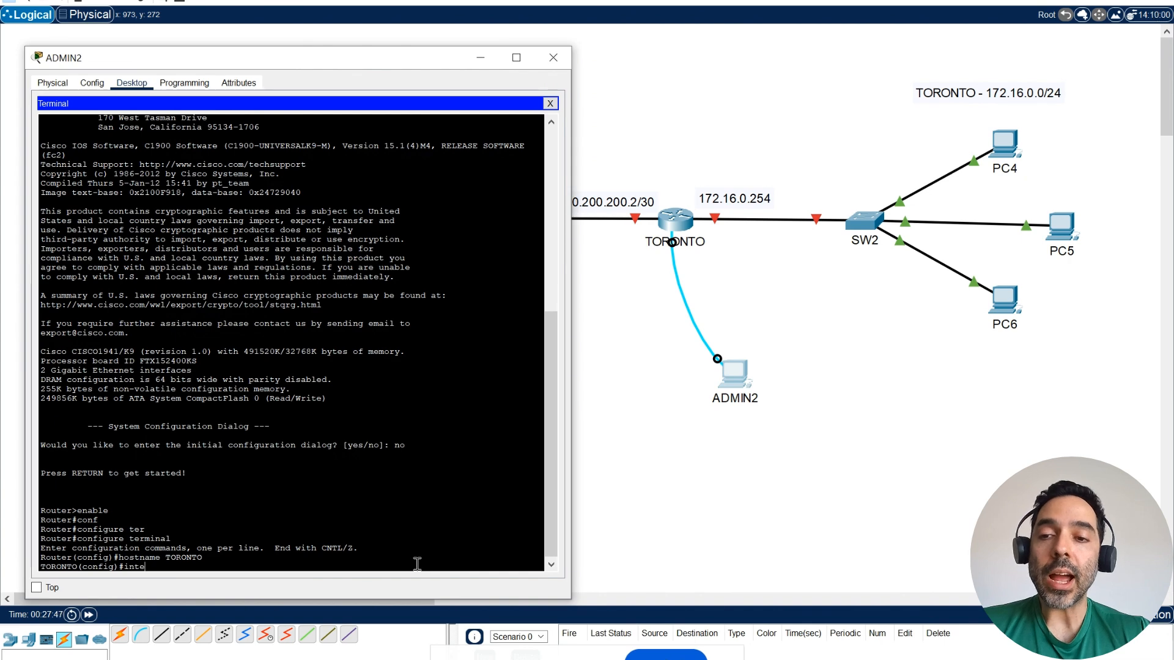
type("r")
key("Tab")
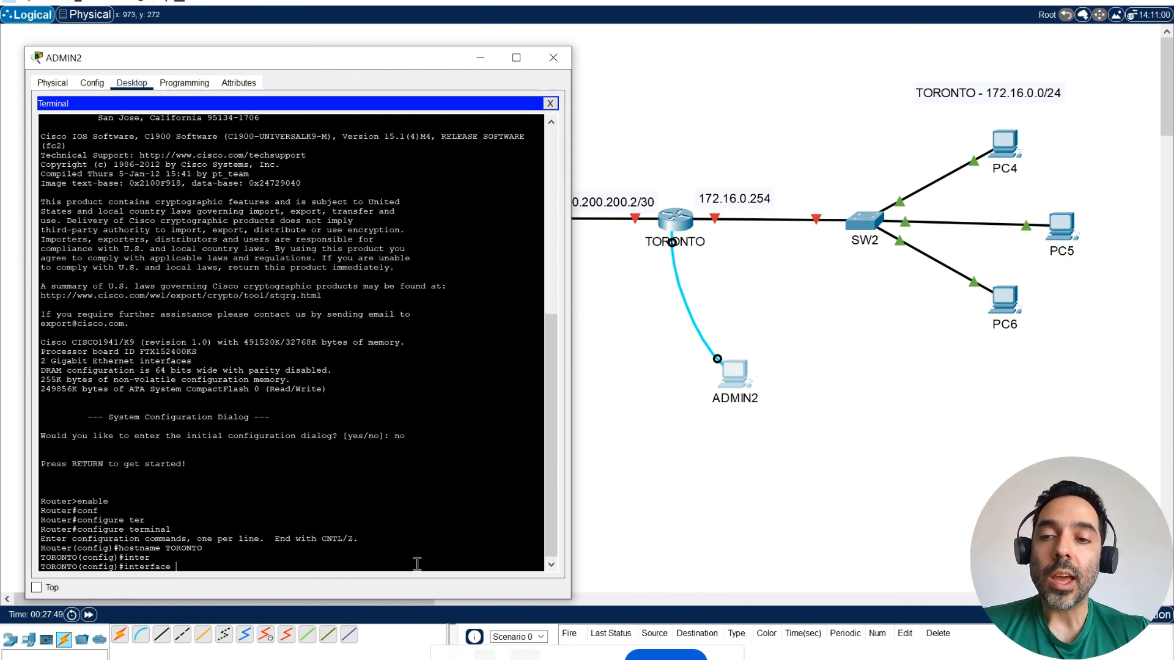
type("gig")
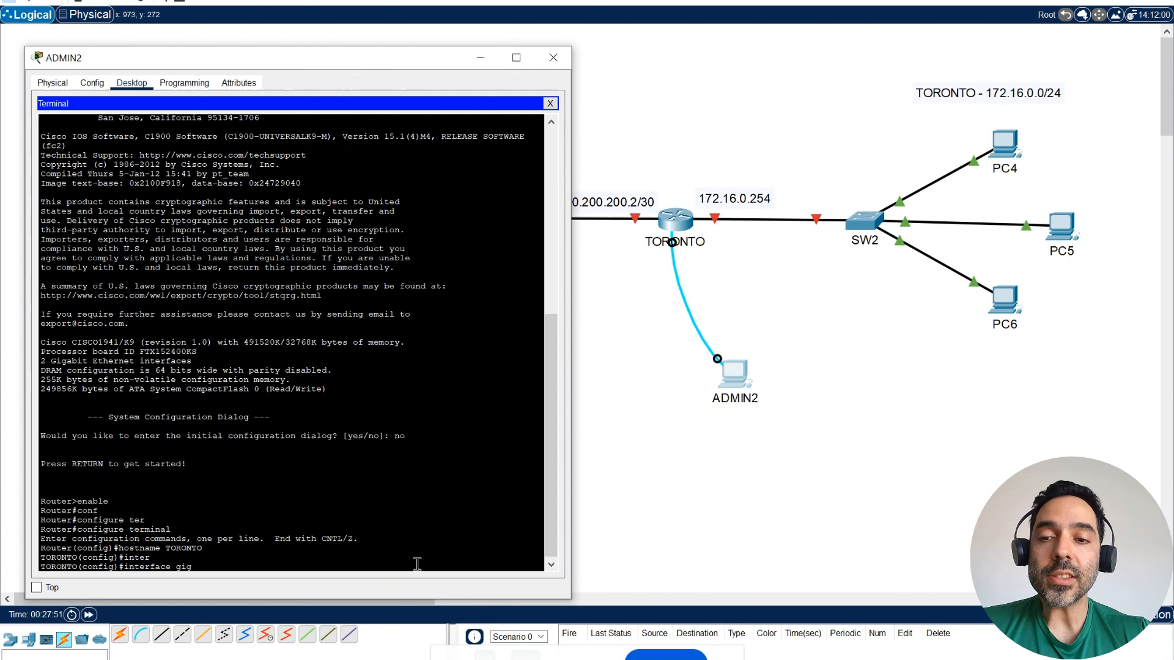
key("Tab")
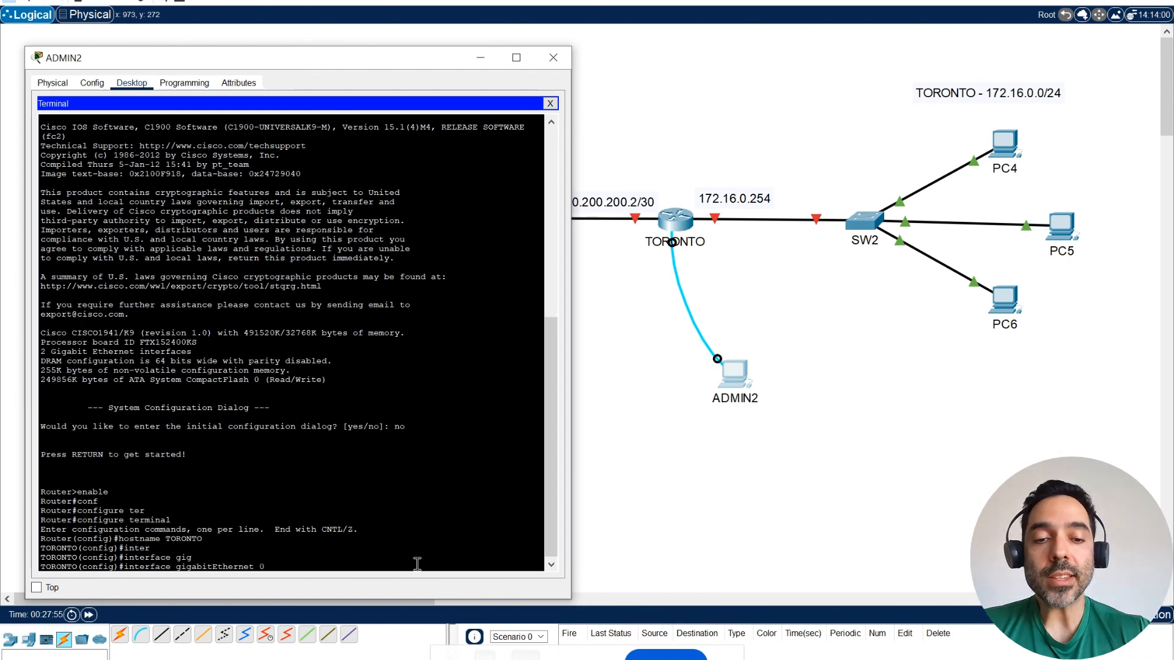
type("0/")
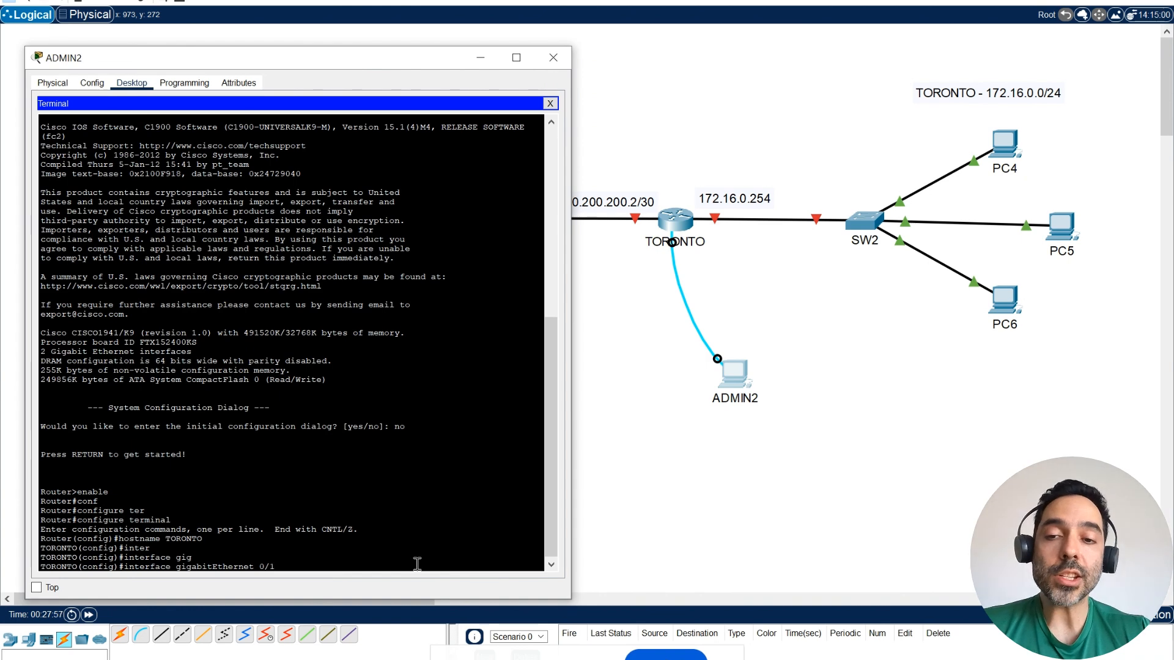
type("1")
key("Return")
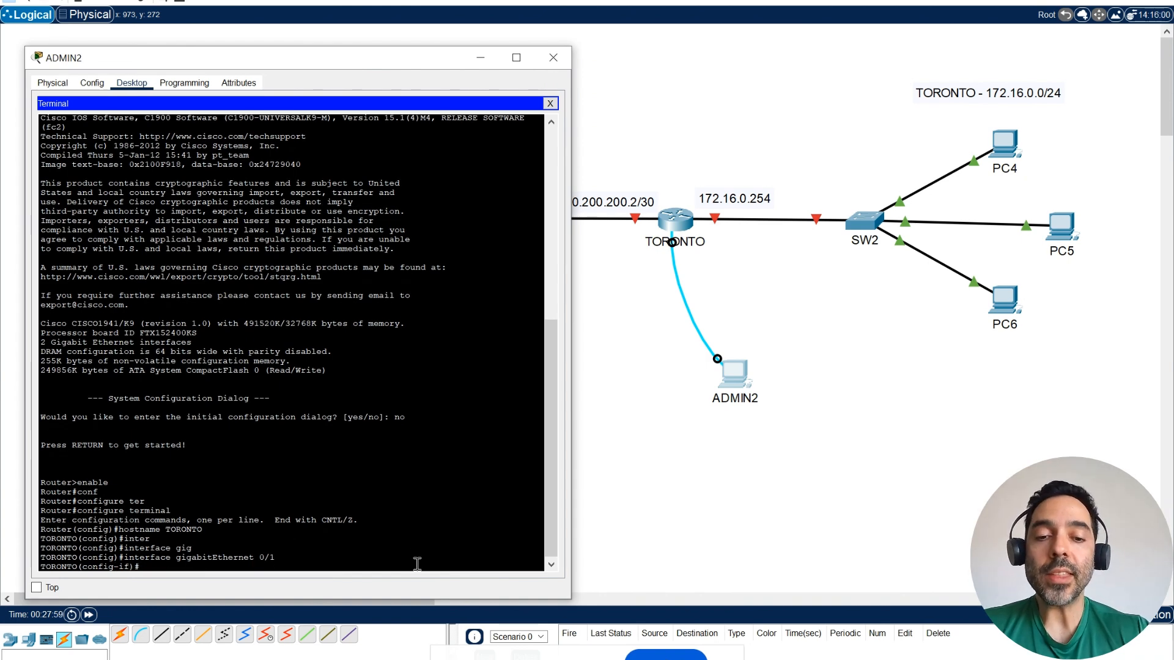
Assign IP address 172.16.0.254 with subnet mask 255.255.255.0 to gigabitEthernet 0/1 on the Toronto router
type("ip add")
key("Tab")
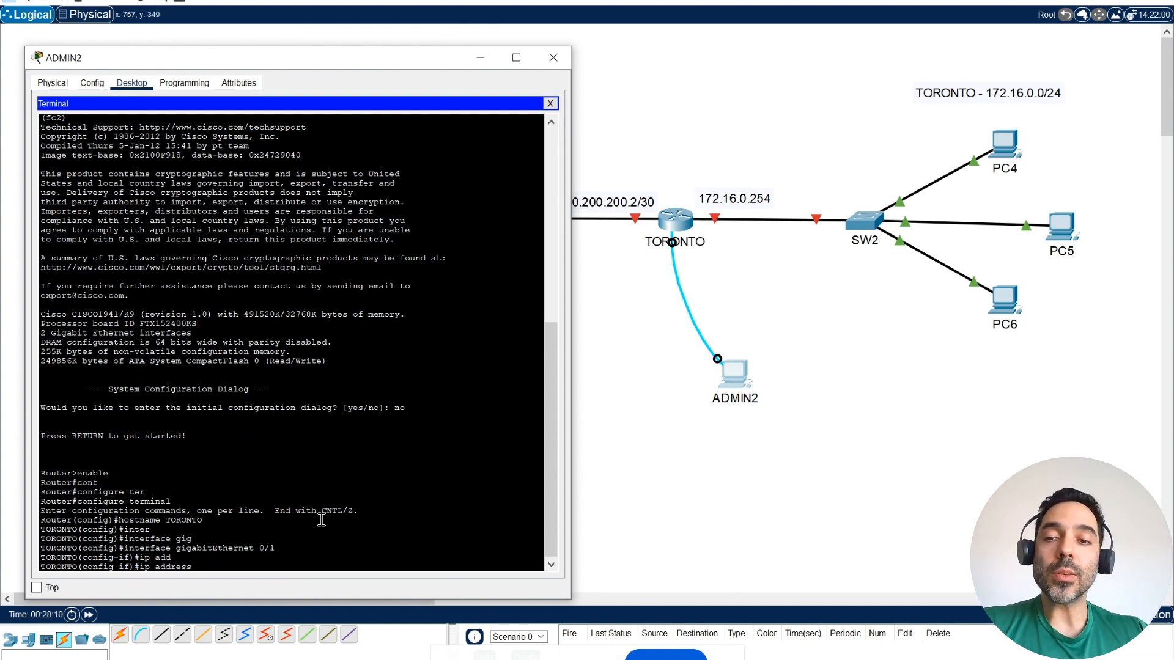
type("172")
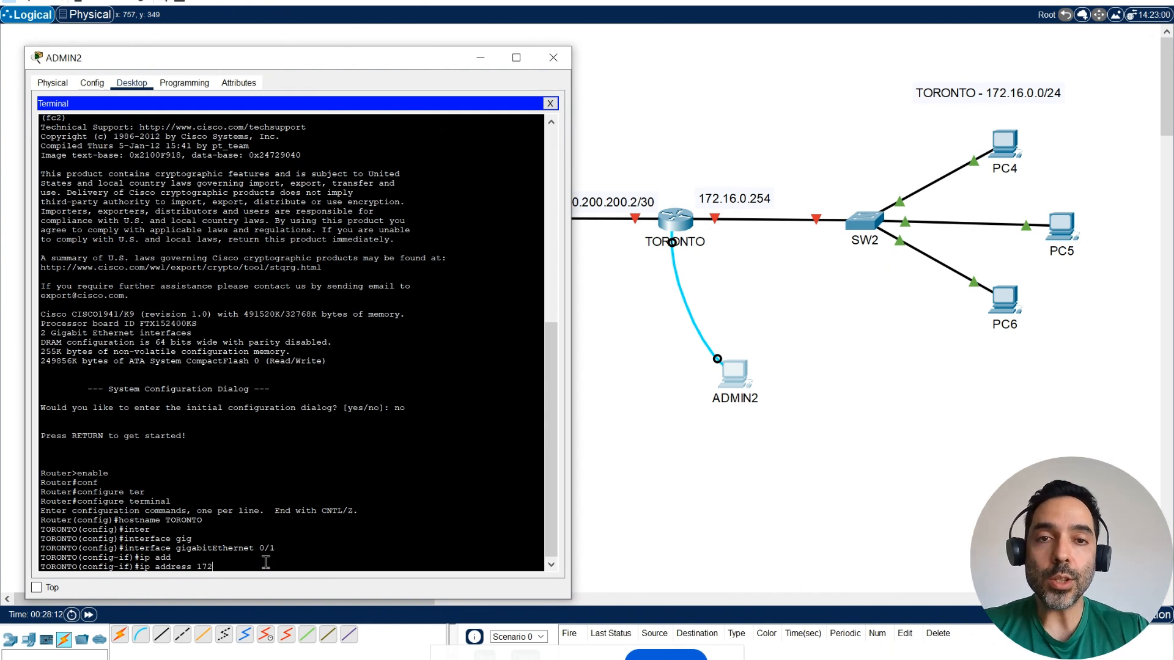
type(".16")
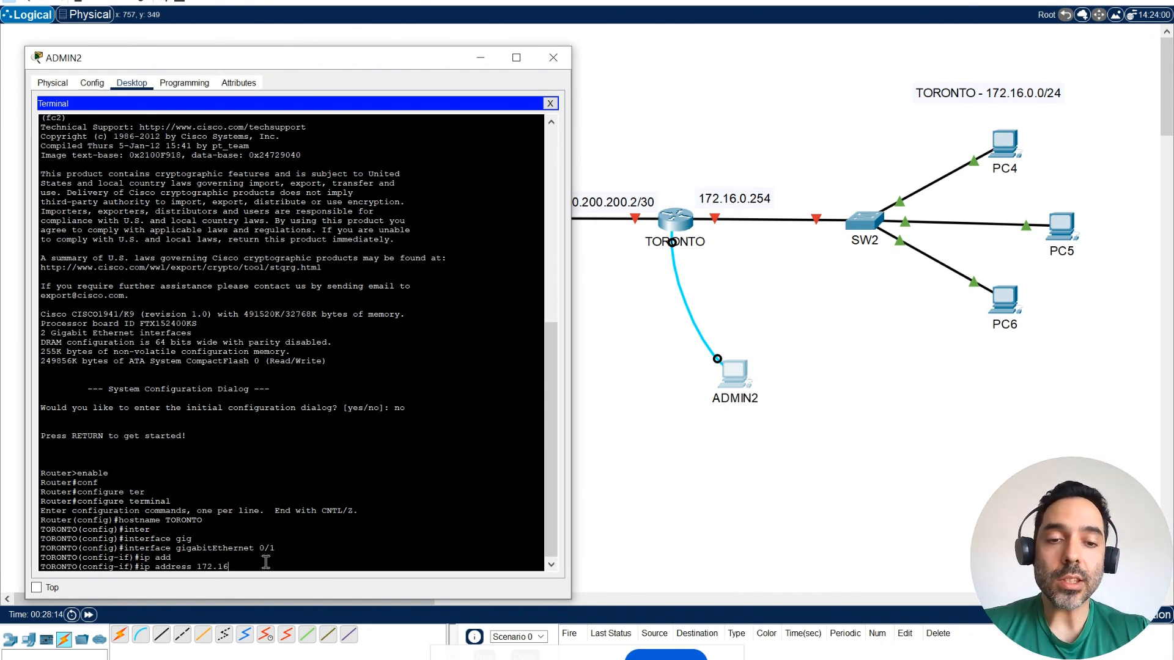
type(".0.254")
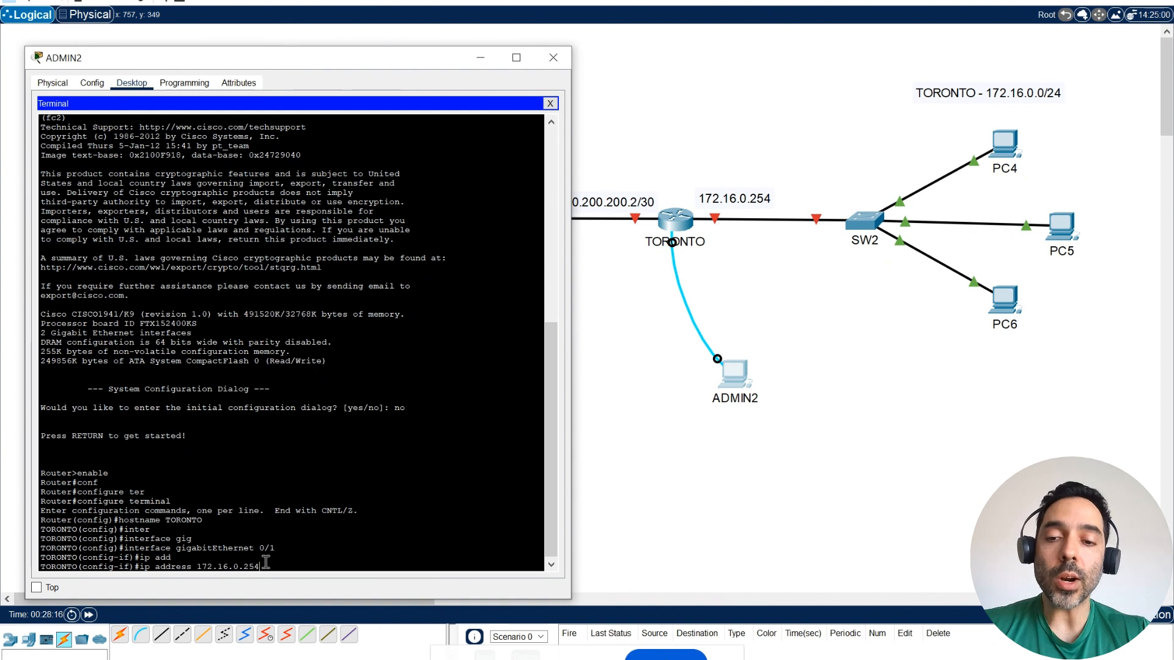
type(" 255.255.")
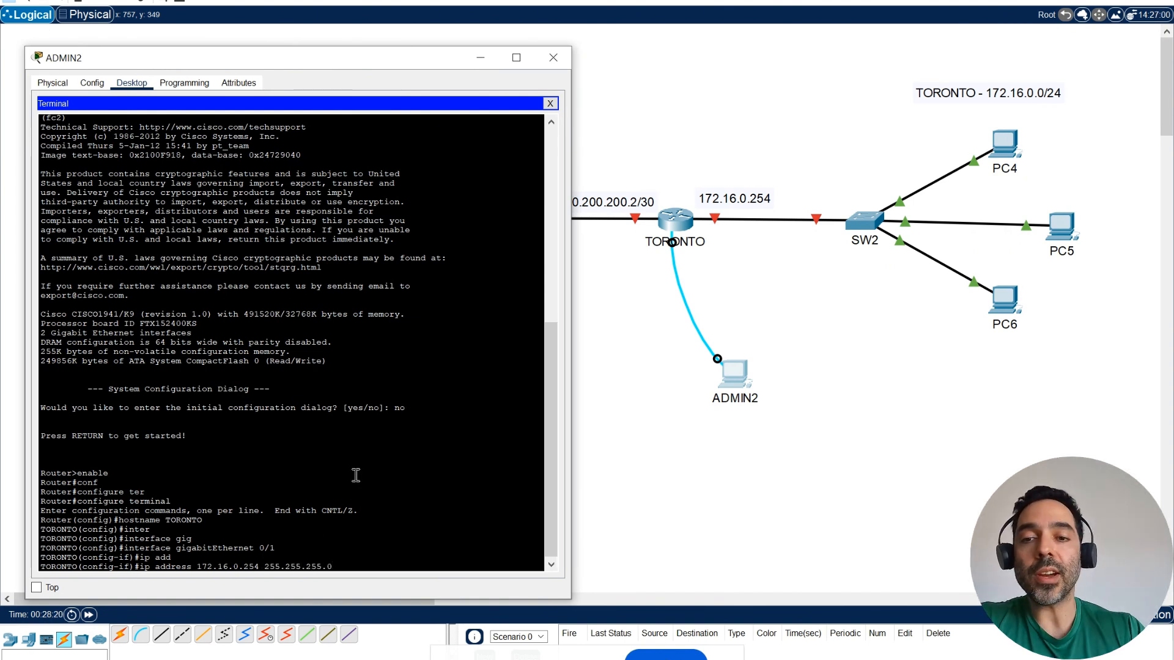
type("255.0")
key("Return")
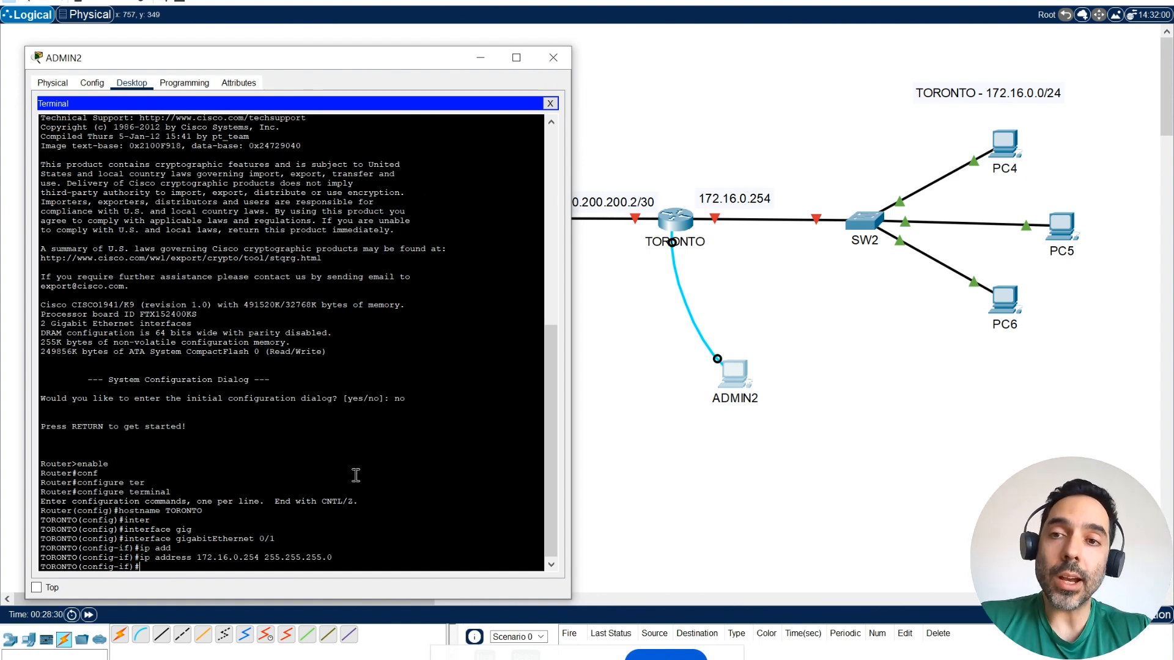
Enable gigabitEthernet 0/1 on the Toronto router with no shutdown and close the ADMIN2 window
type("no")
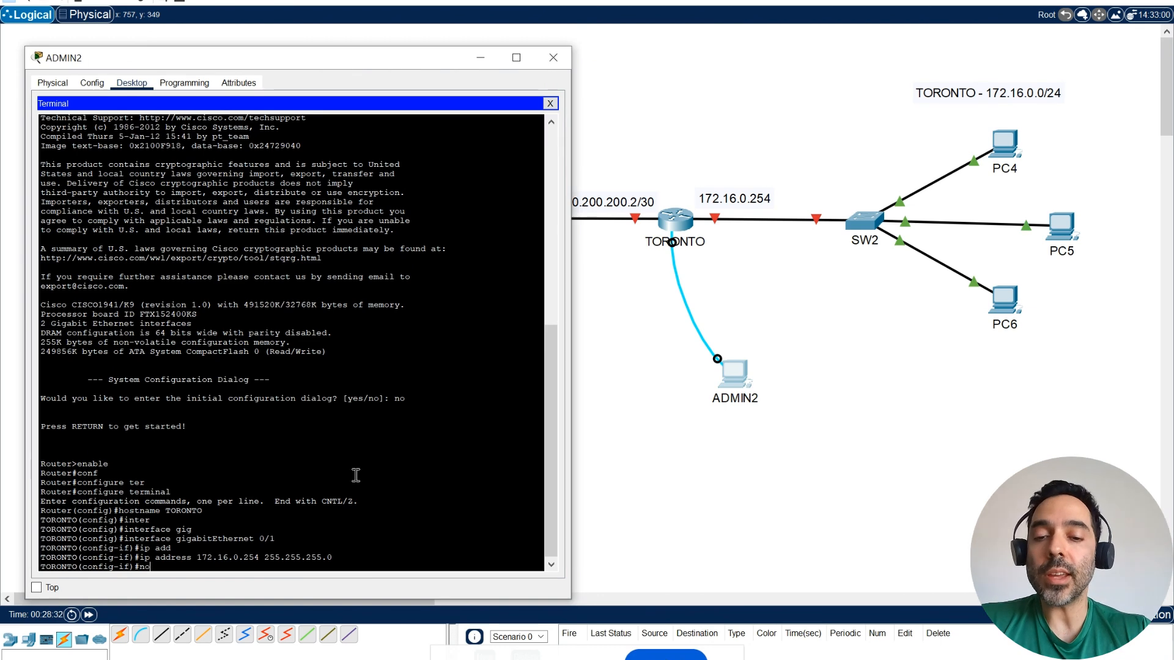
type(" shut")
key("Tab")
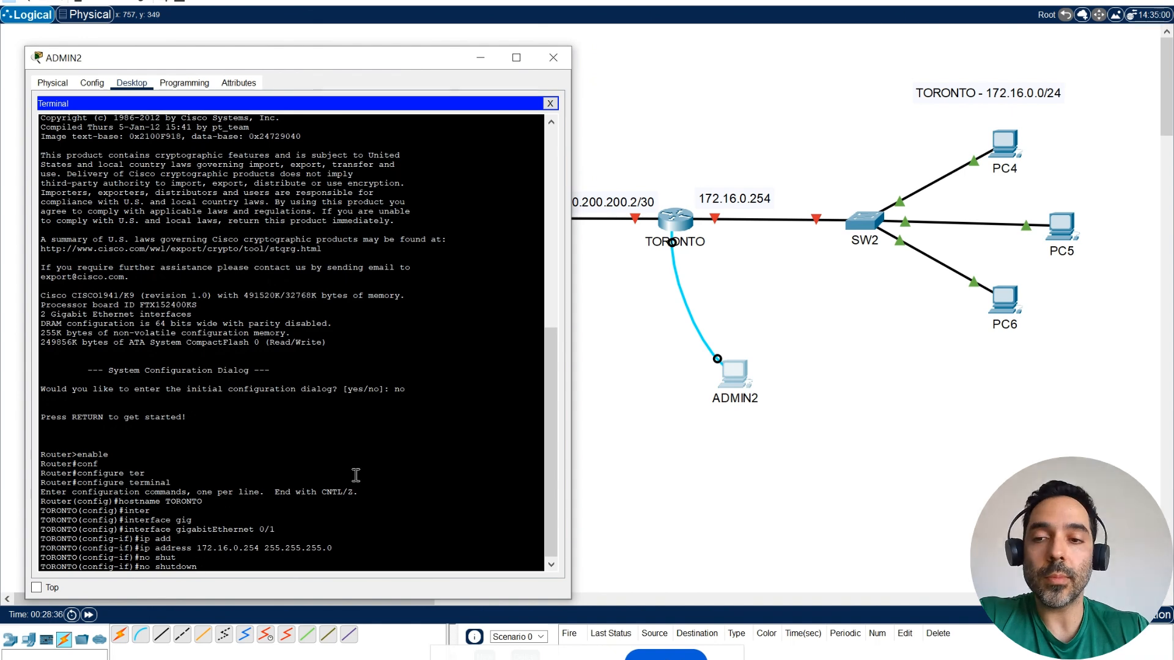
key("Return")
key("Return")
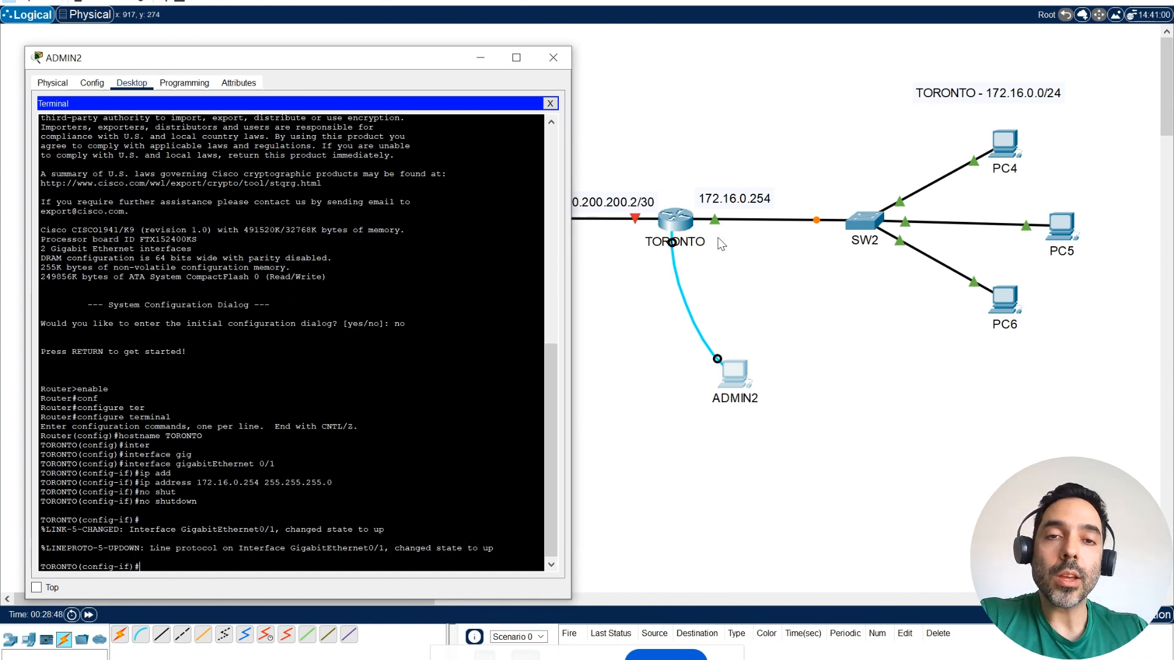
left_click(554, 59)
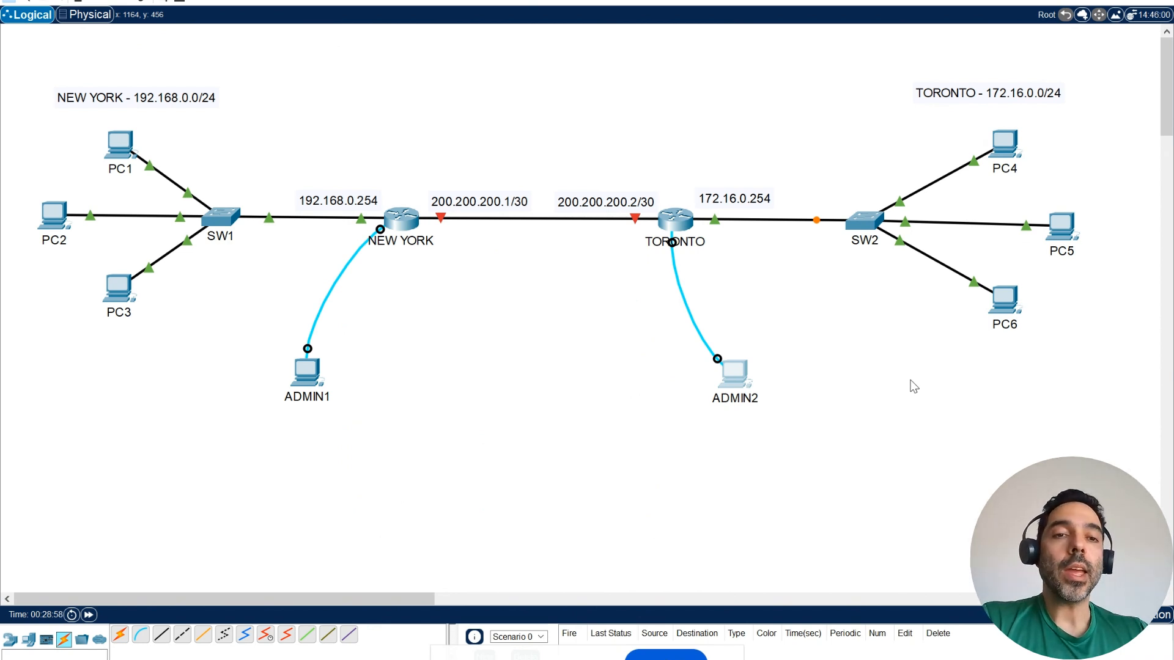
Ping the Toronto gateway 172.16.0.254 from PC6's Command Prompt, and close the PC6 window
left_click(1006, 302)
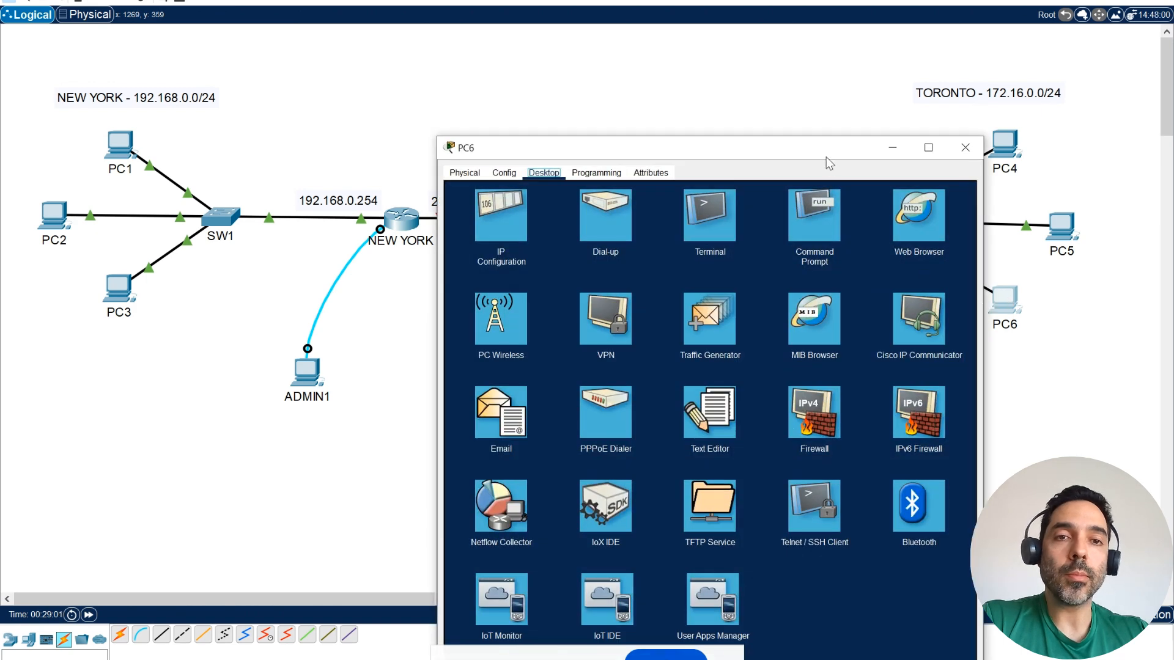
left_click_drag(822, 148, 394, 46)
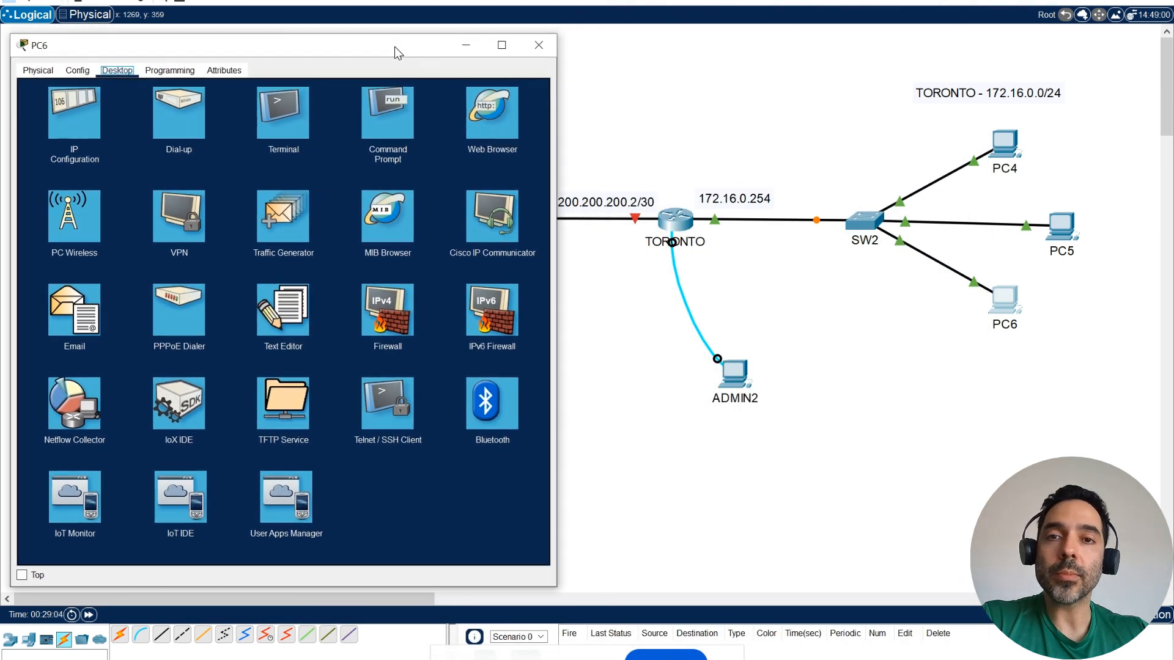
left_click(393, 124)
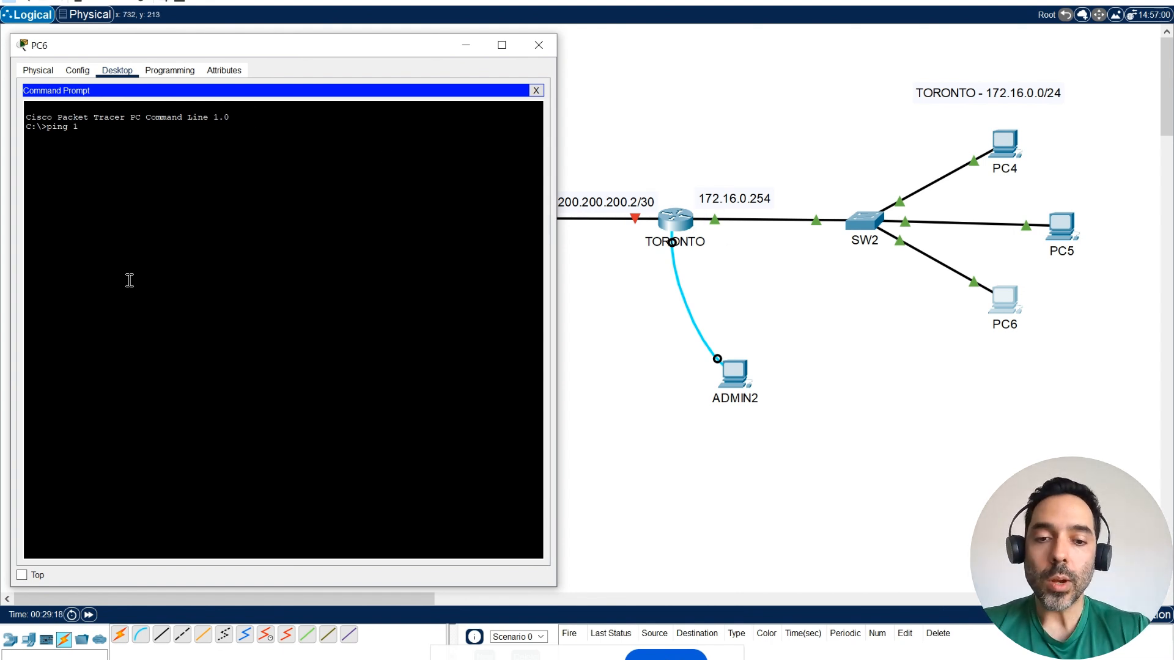
type("16")
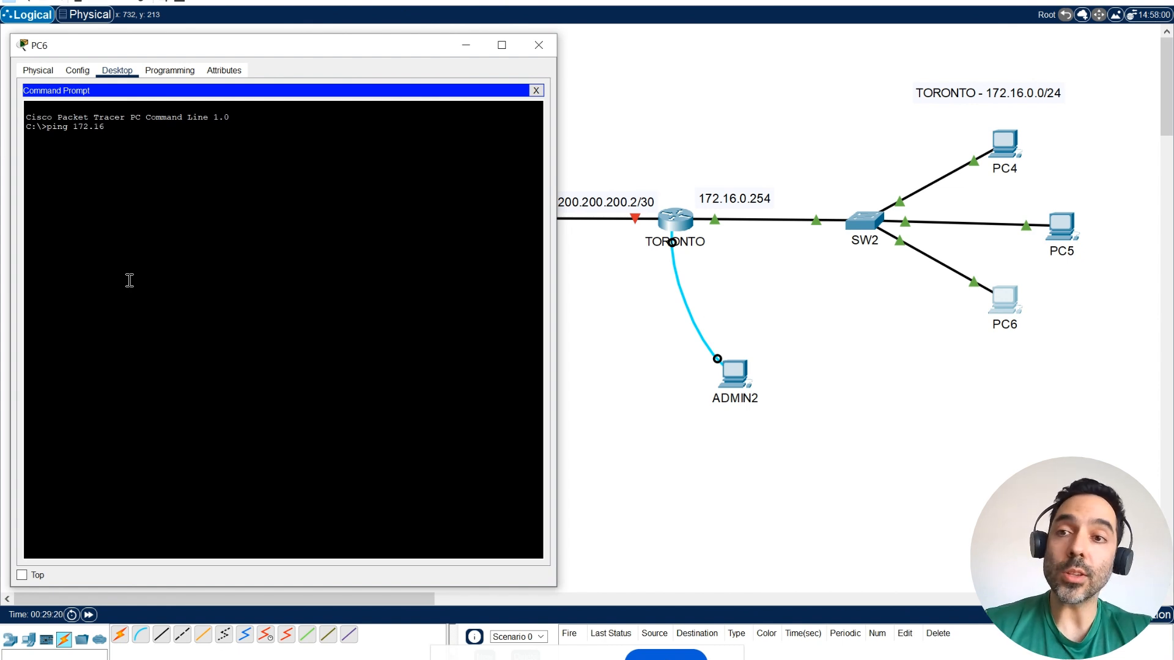
type(".0.2")
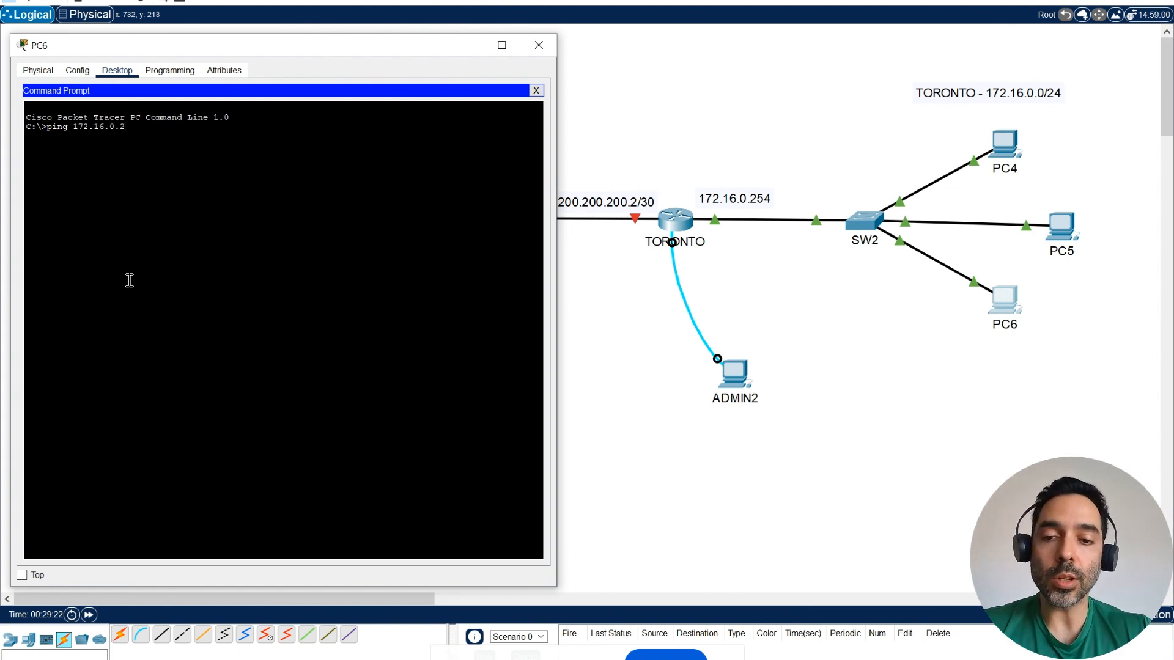
type("54")
key("Return")
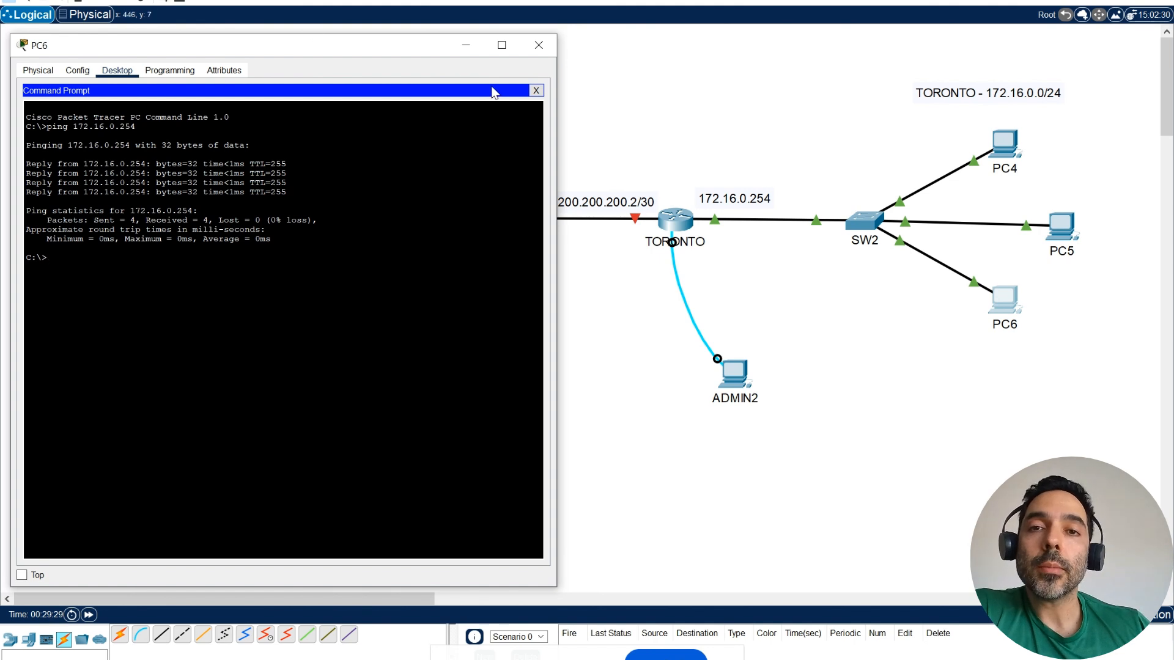
left_click(535, 91)
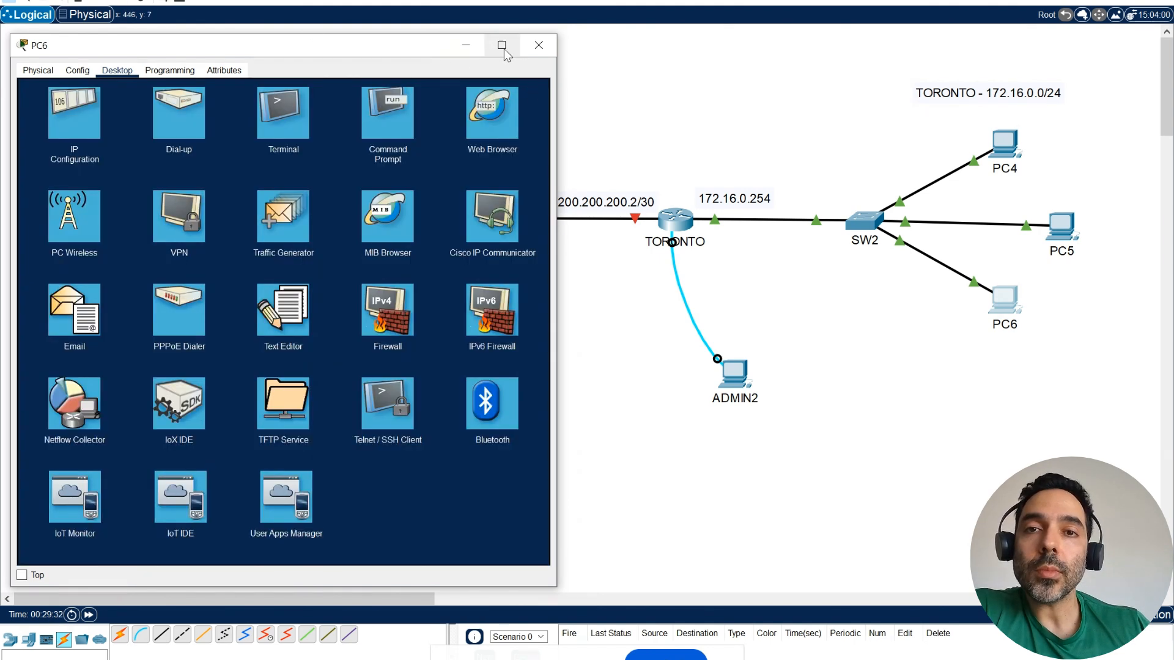
left_click(538, 45)
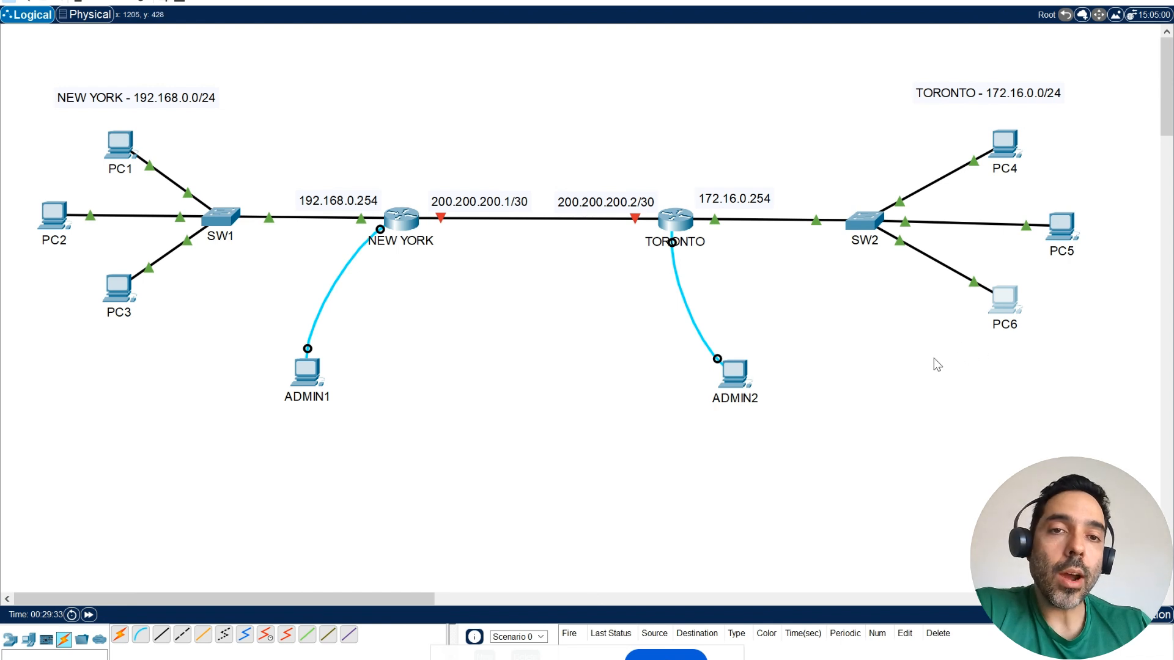
left_click_drag(686, 82, 1099, 353)
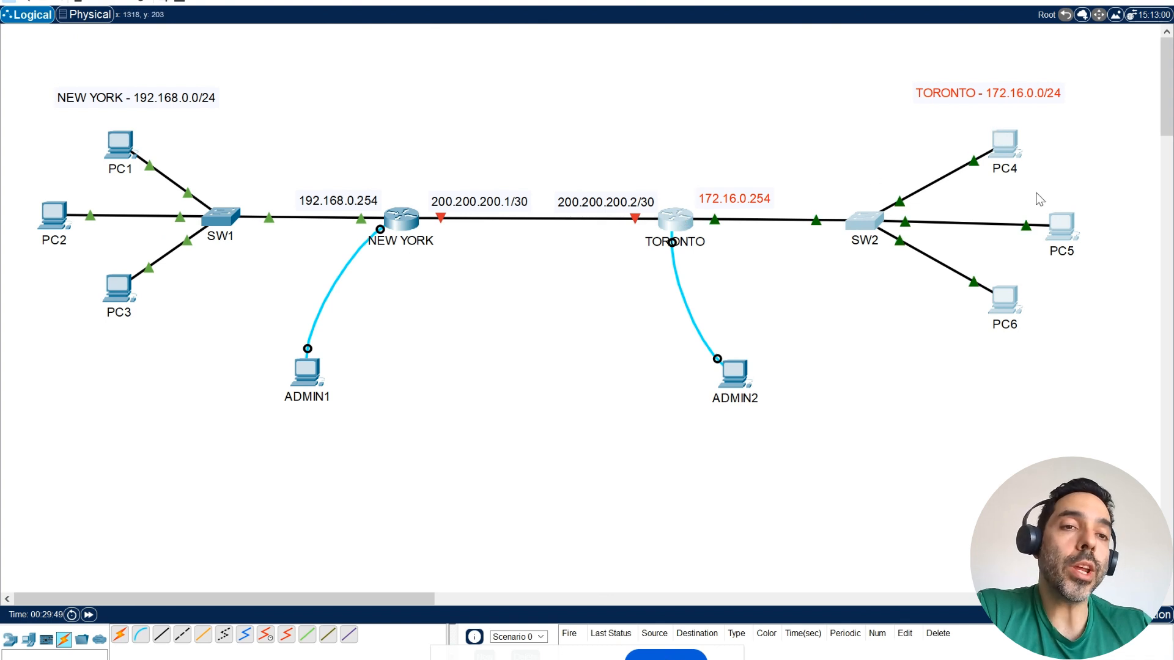
left_click(1007, 396)
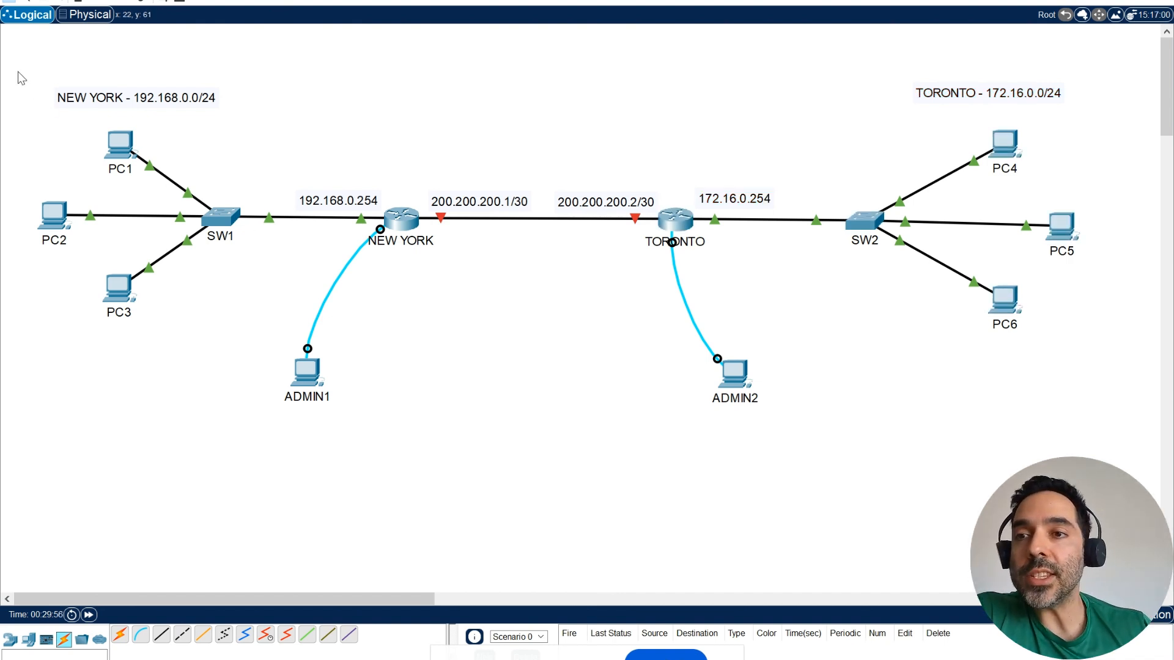
left_click_drag(18, 71, 383, 343)
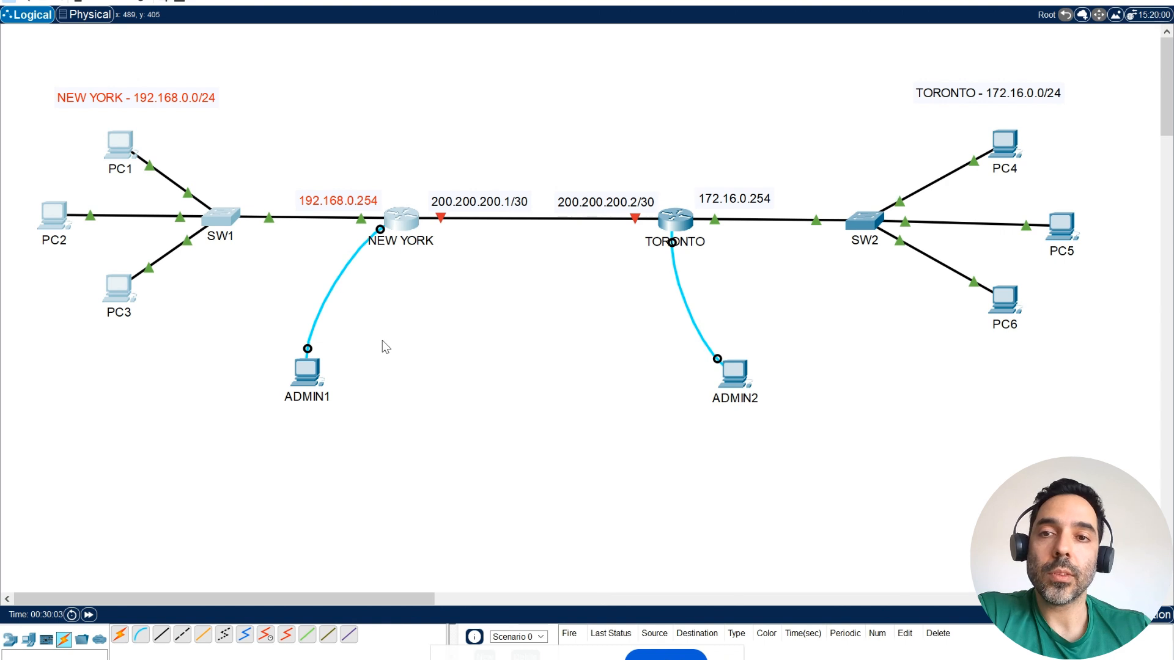
left_click(462, 315)
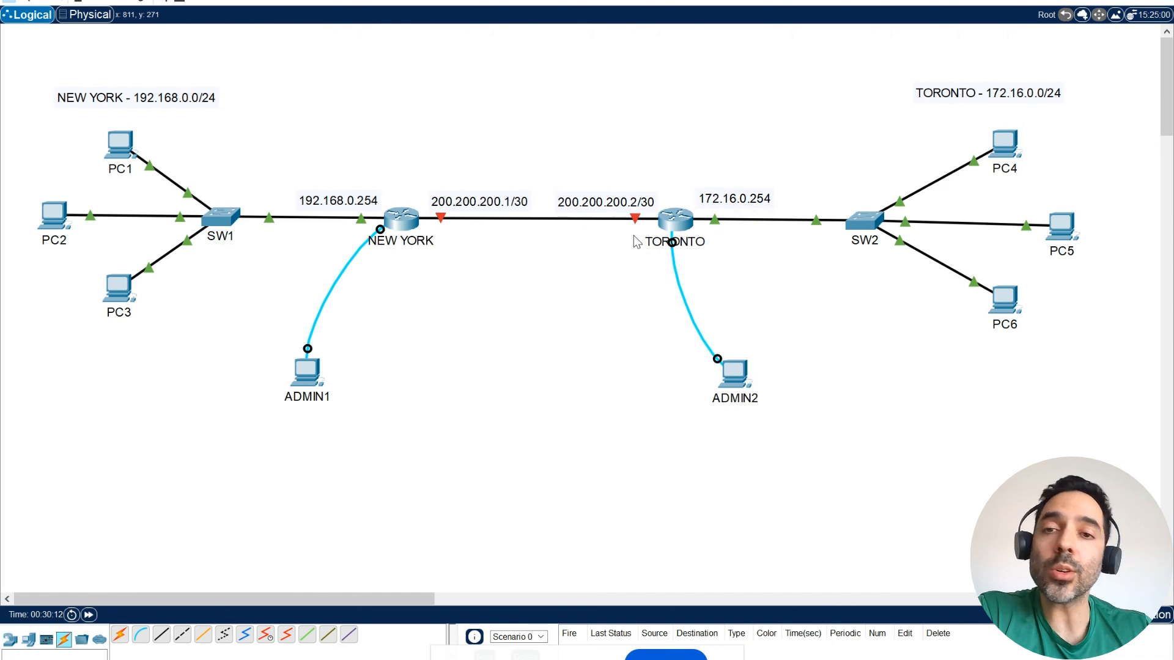
Open the terminal on ADMIN1 with the default port settings and bring up the New York router's prompt
left_click(309, 384)
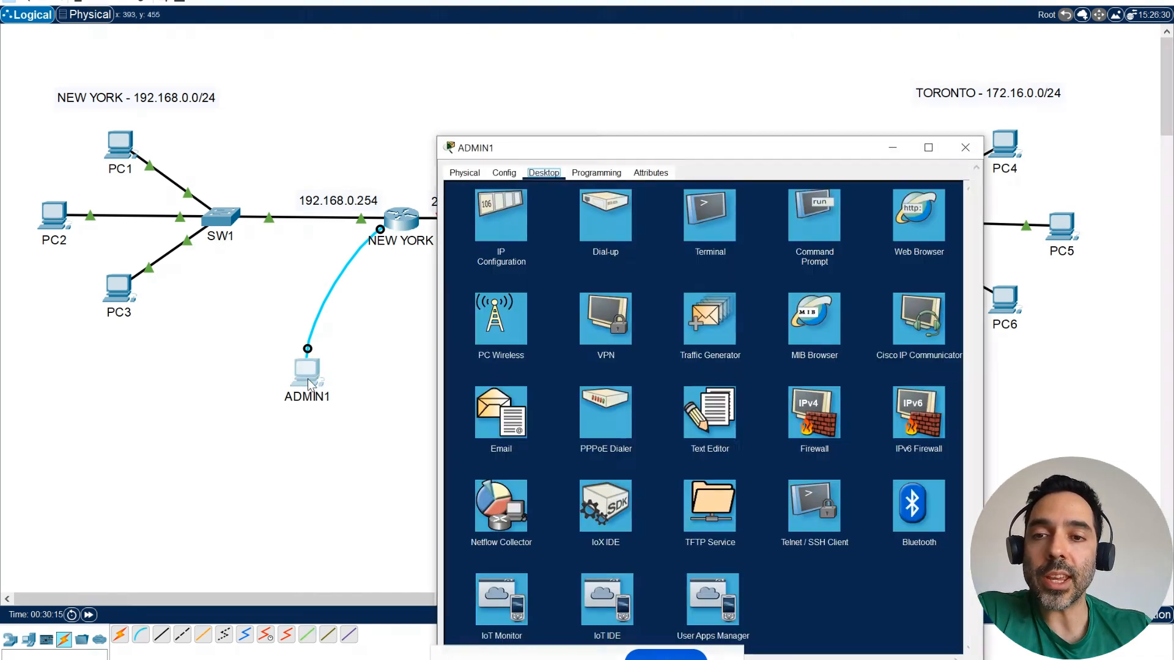
left_click_drag(513, 153, 686, 61)
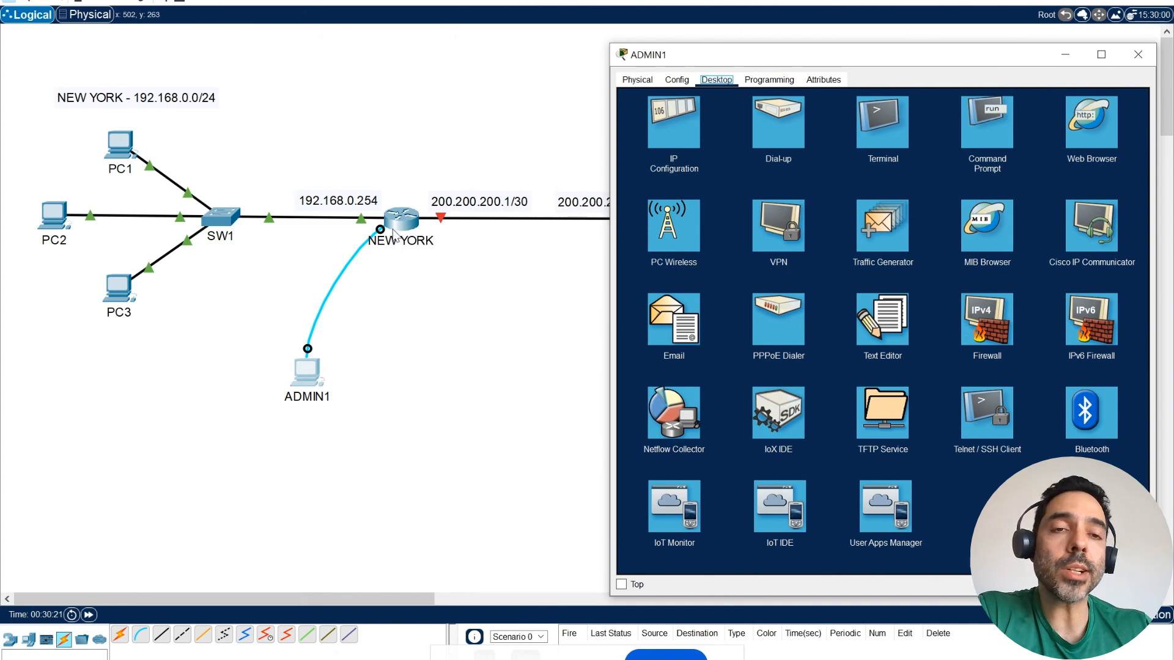
left_click(875, 118)
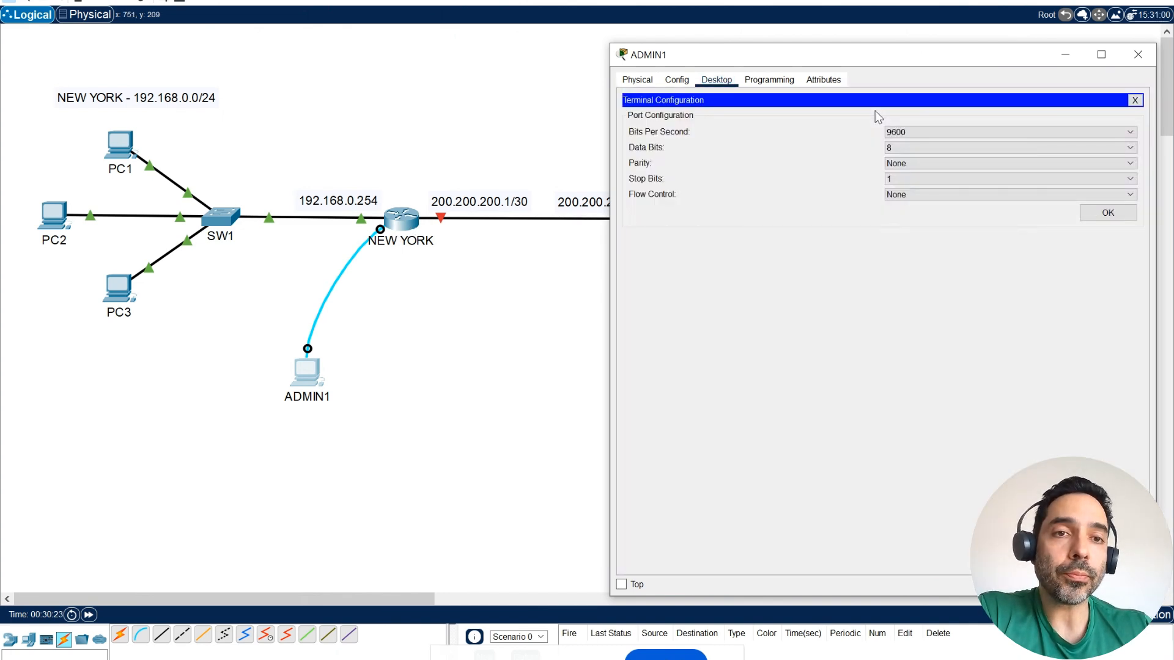
left_click(1089, 214)
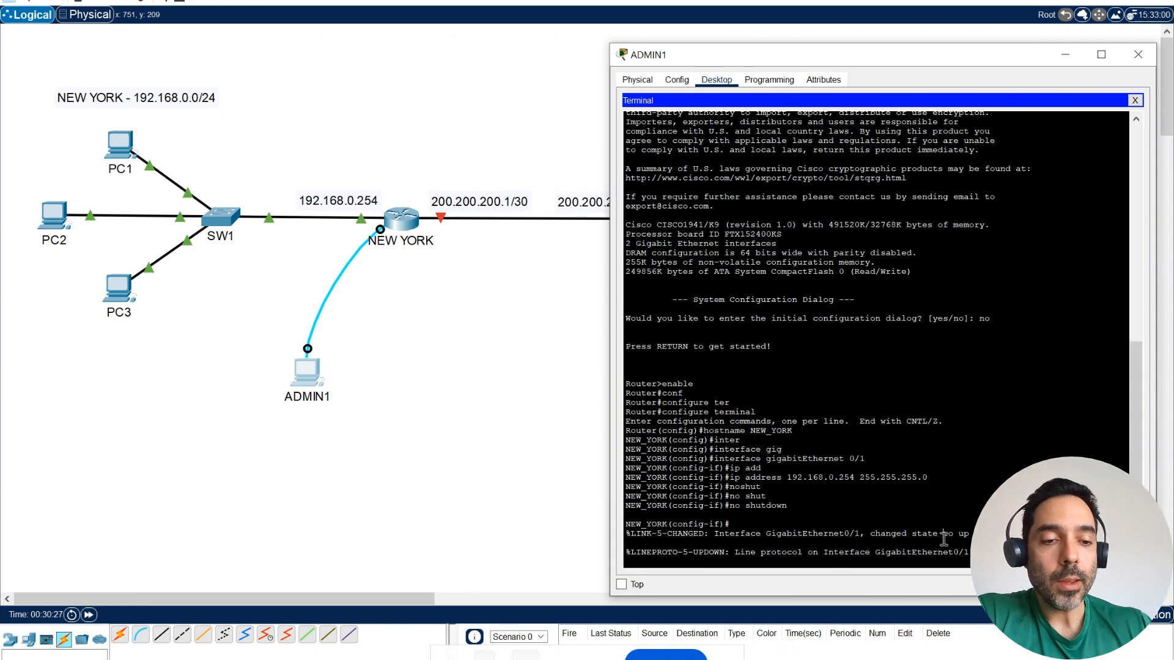
key("Return")
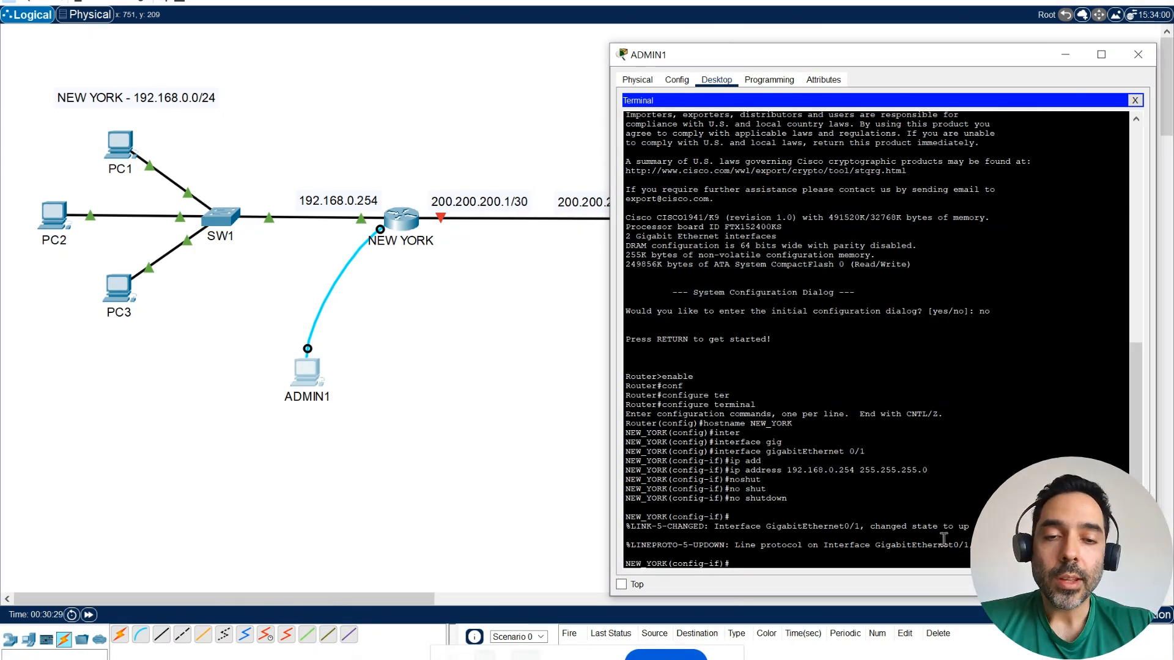
Return the New York router from interface configuration to global configuration mode with exit
type("exi")
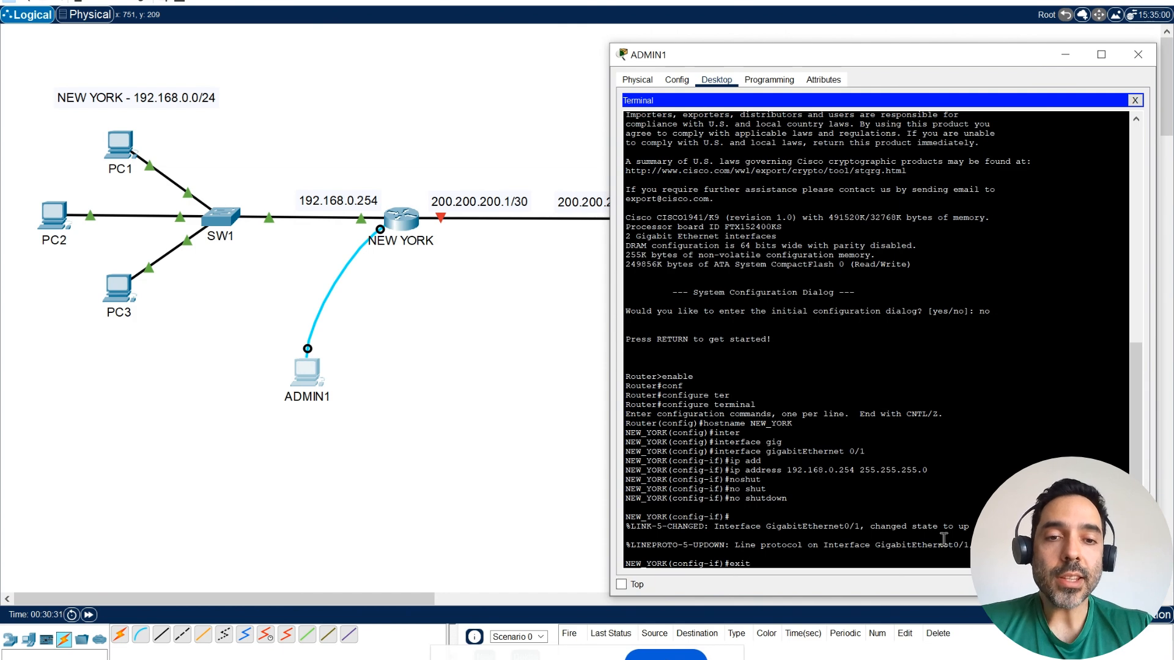
type("t")
key("Return")
key("Return")
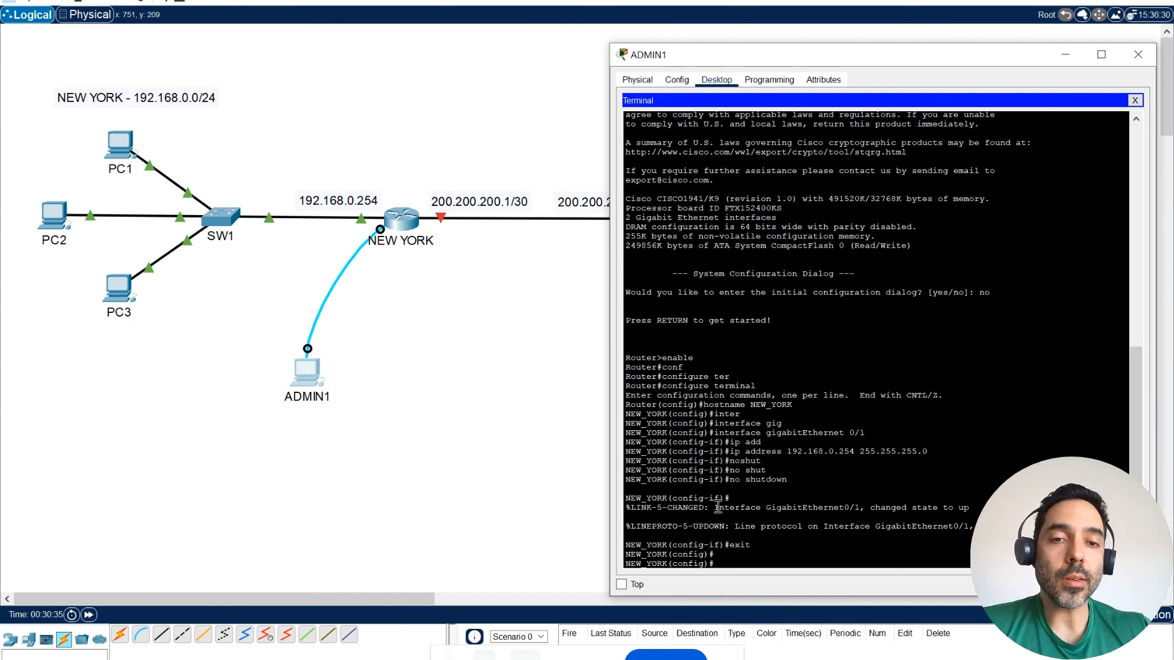
left_click_drag(718, 507, 862, 508)
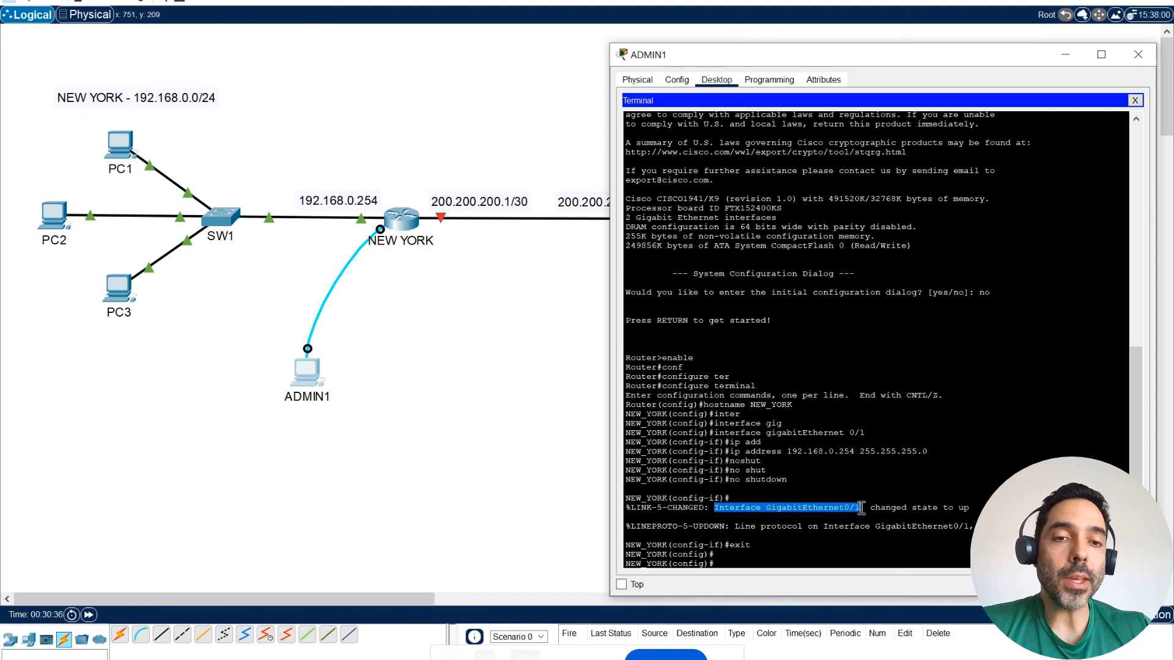
left_click(750, 565)
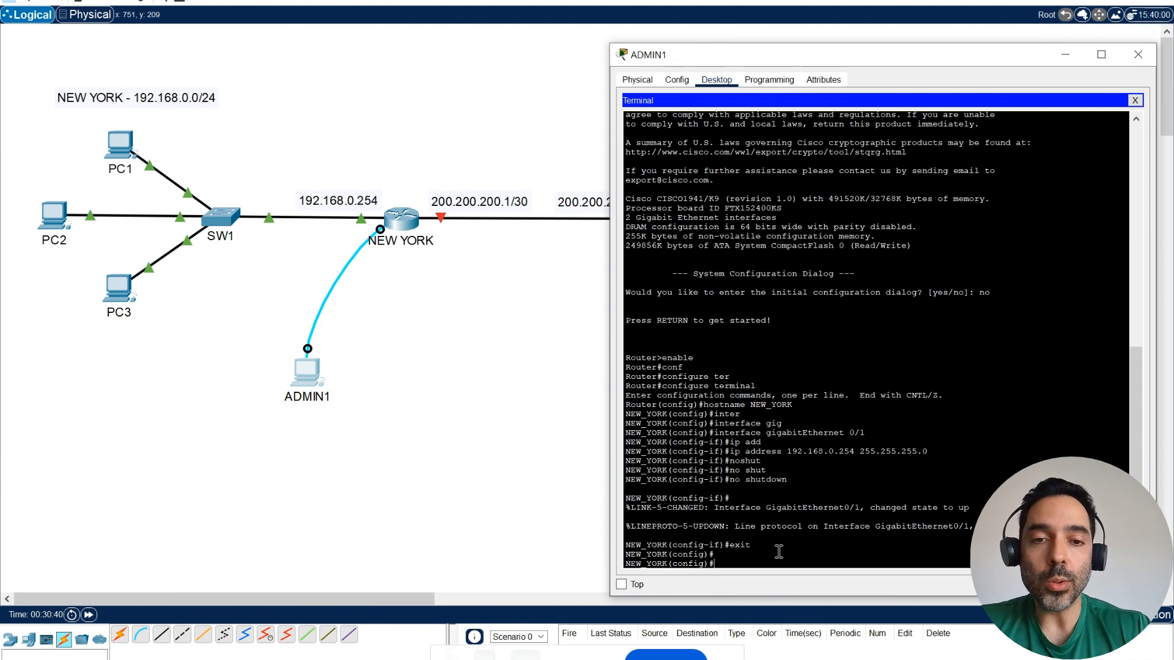
Enter interface configuration mode for gigabitEthernet 0/0 on the New York router
type("inter")
key("Tab")
type("gi")
key("Tab")
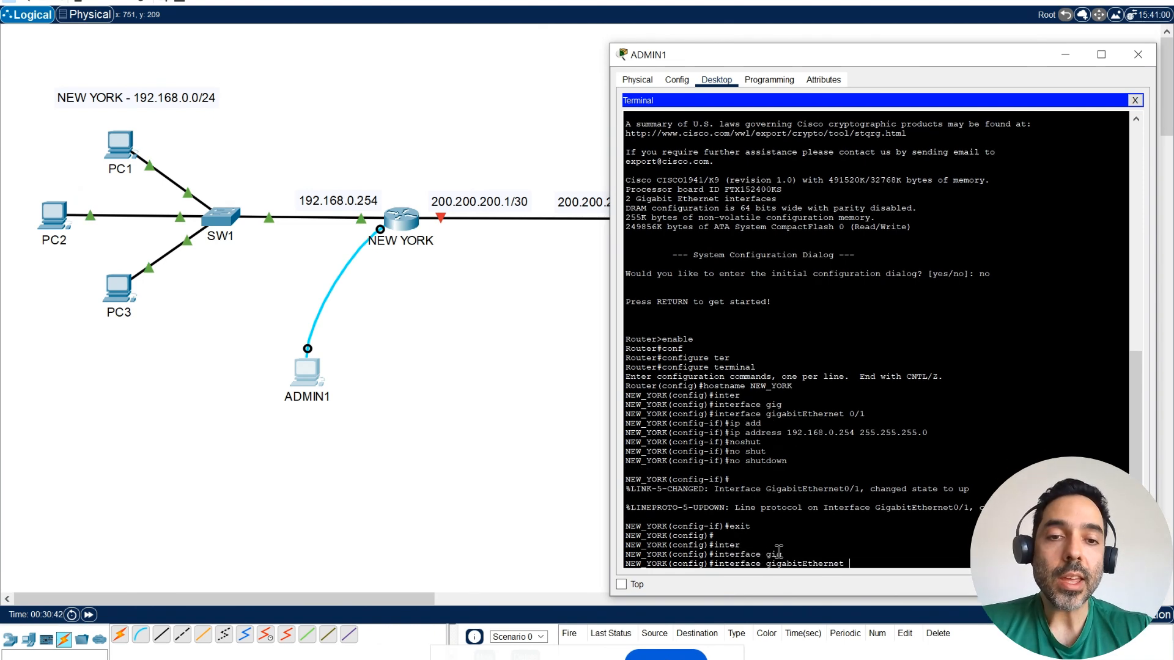
type("0")
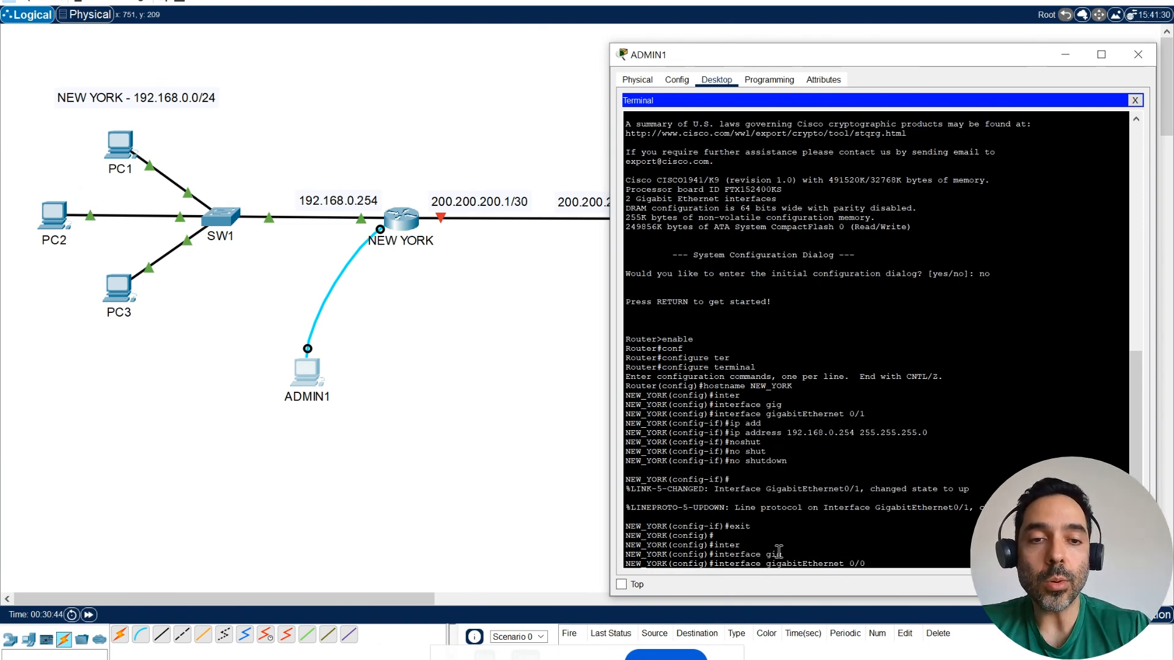
type("/0")
key("Return")
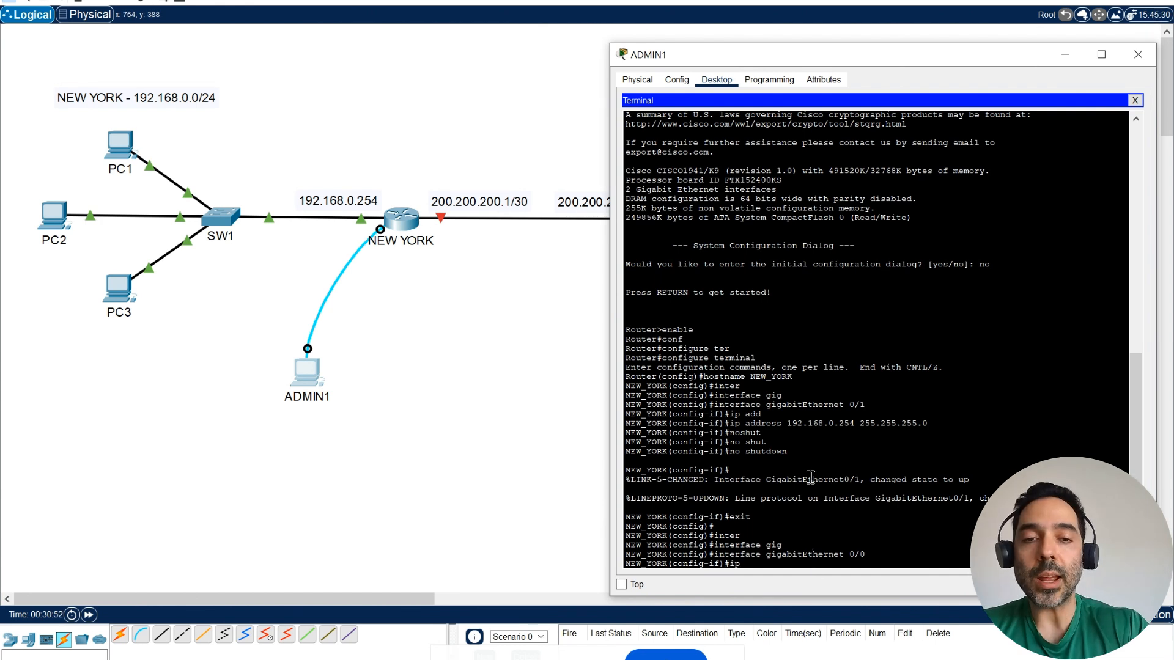
Assign IP address 200.200.200.1 with subnet mask 255.255.255.252 to the New York router's gigabitEthernet 0/0 interface
key("Tab")
type("2")
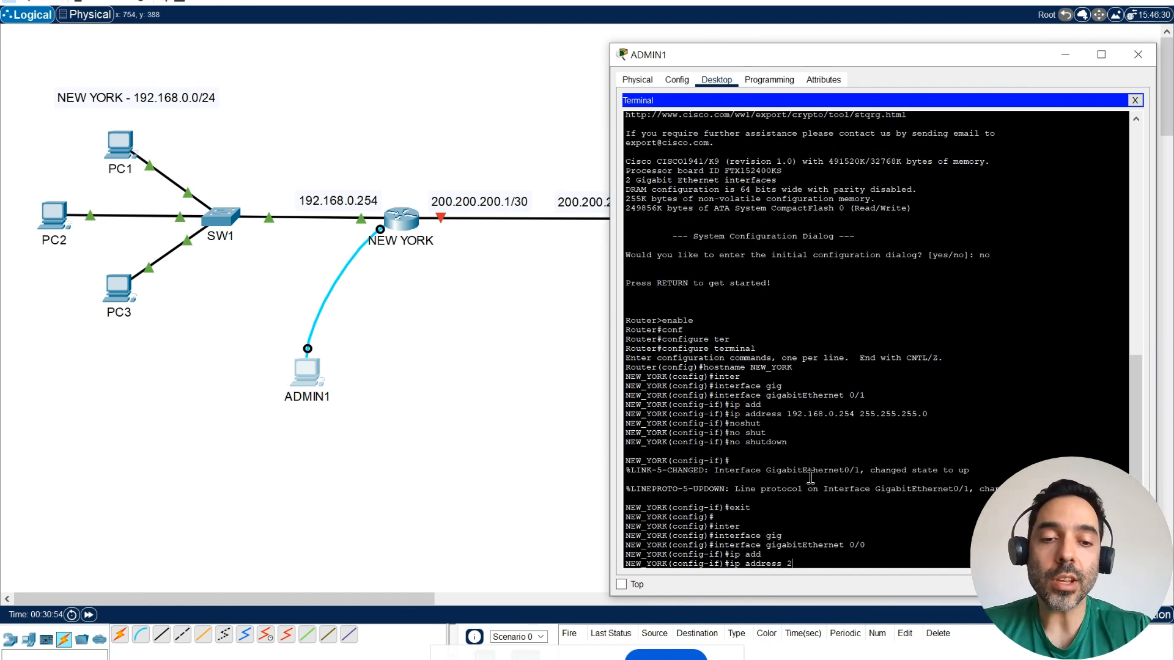
type("00.200.200.1")
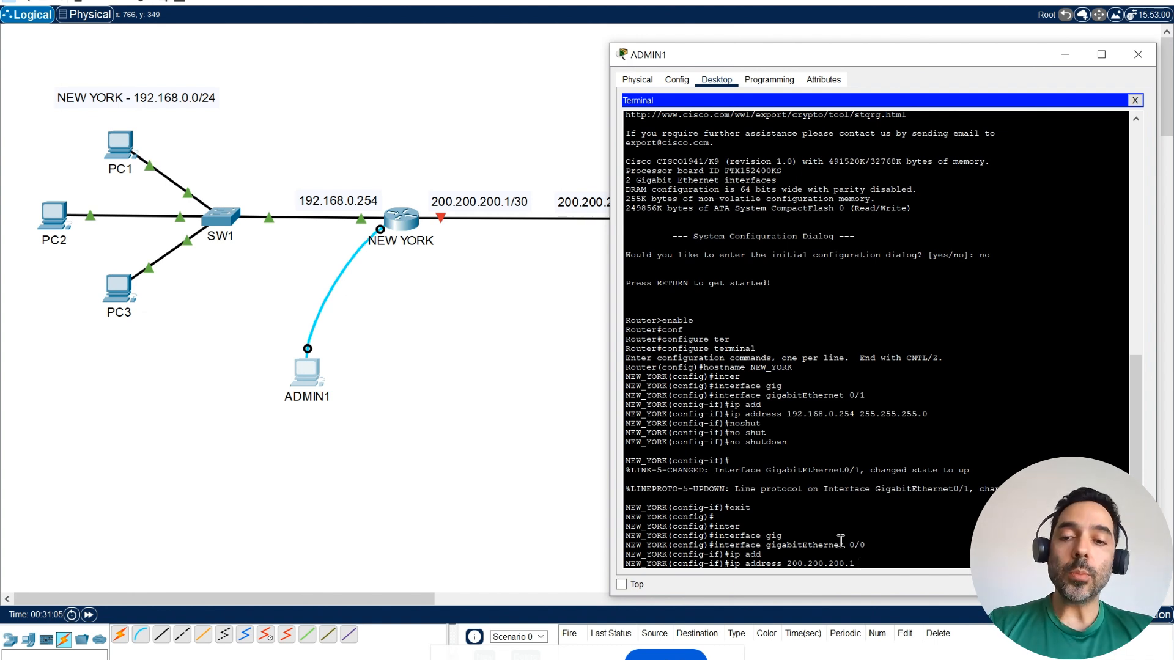
type("255.255.")
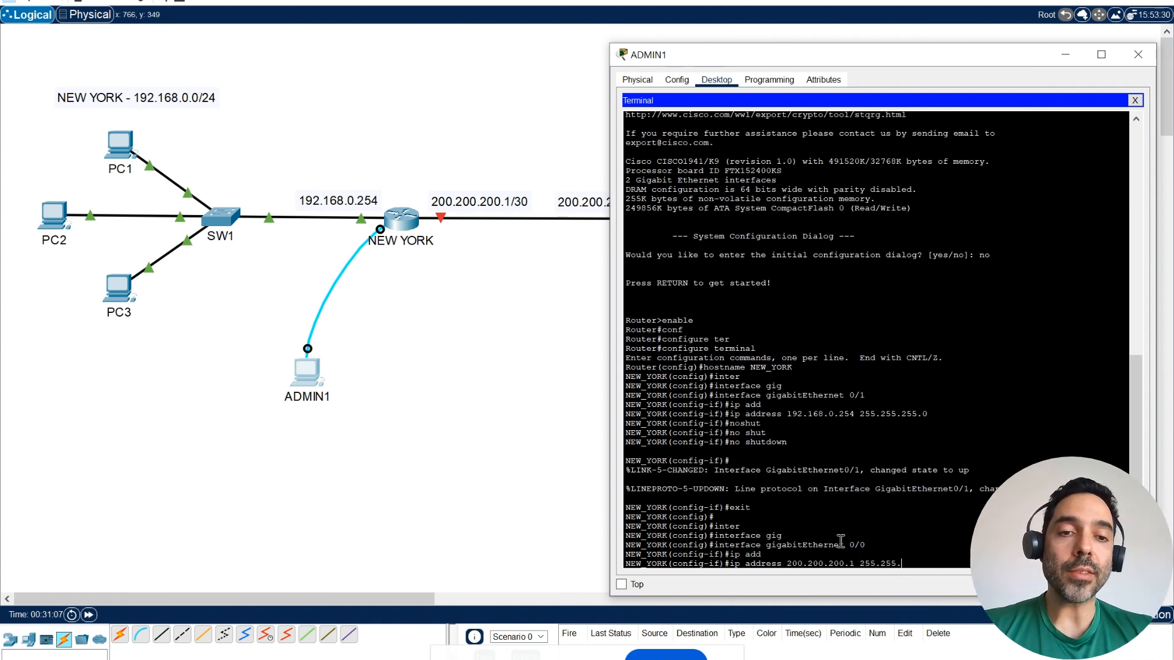
type("255")
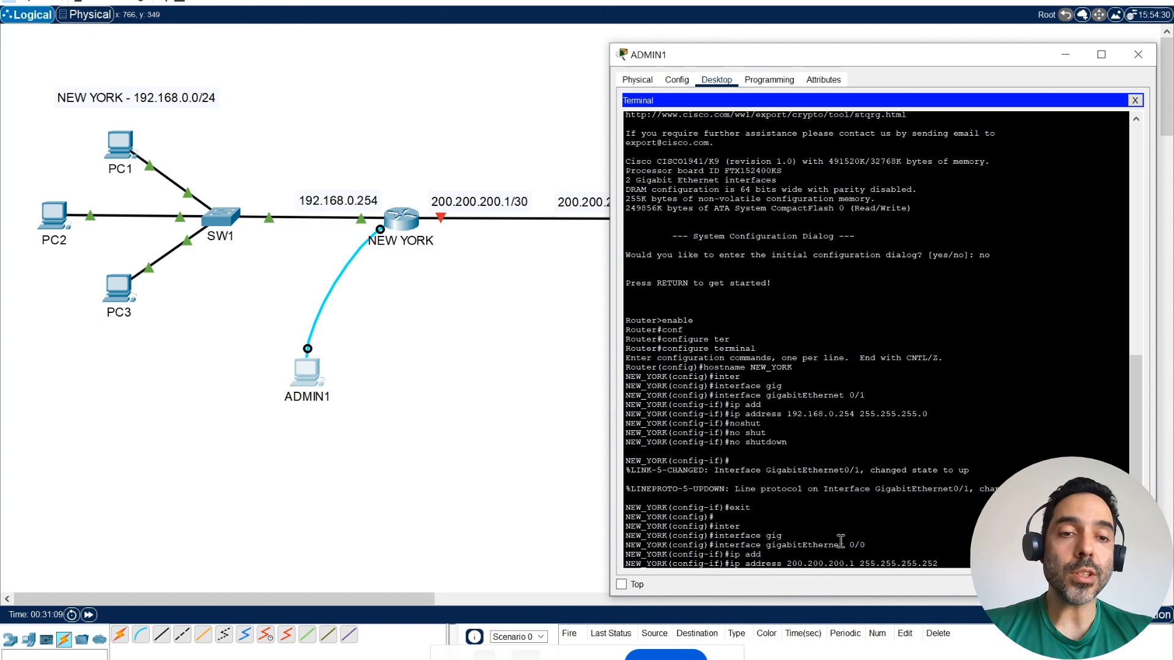
type(".252")
key("Return")
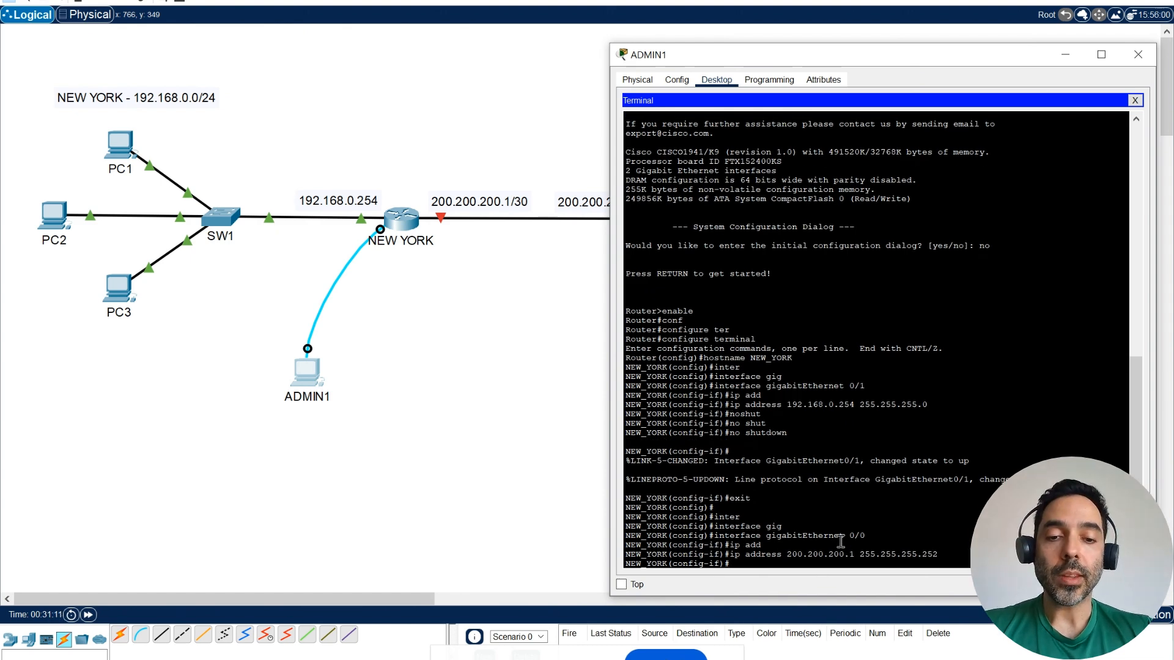
Enable the New York router's gigabitEthernet 0/0 interface with no shutdown, and close the ADMIN1 terminal and window
type("no shut")
key("Tab")
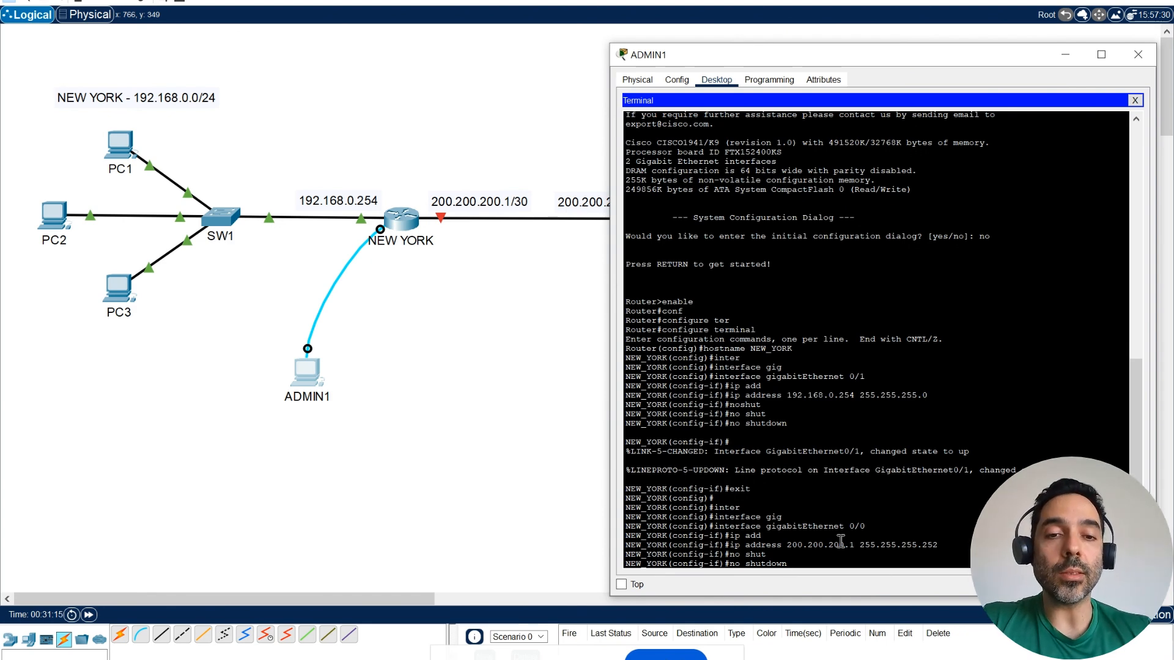
key("Return")
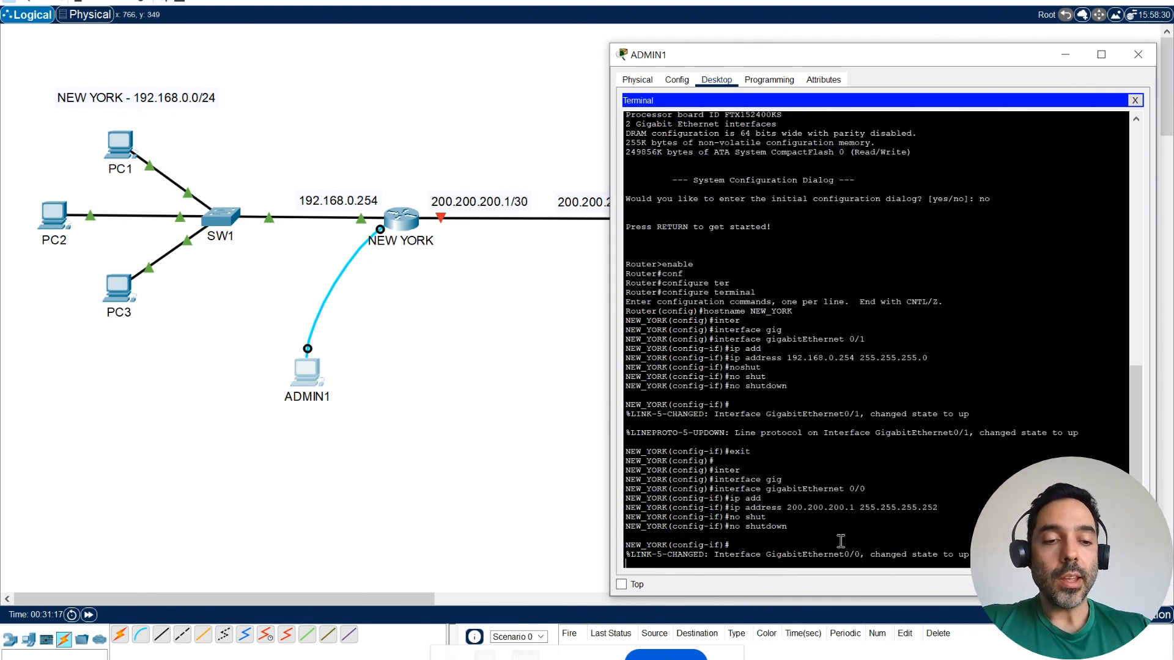
key("Return")
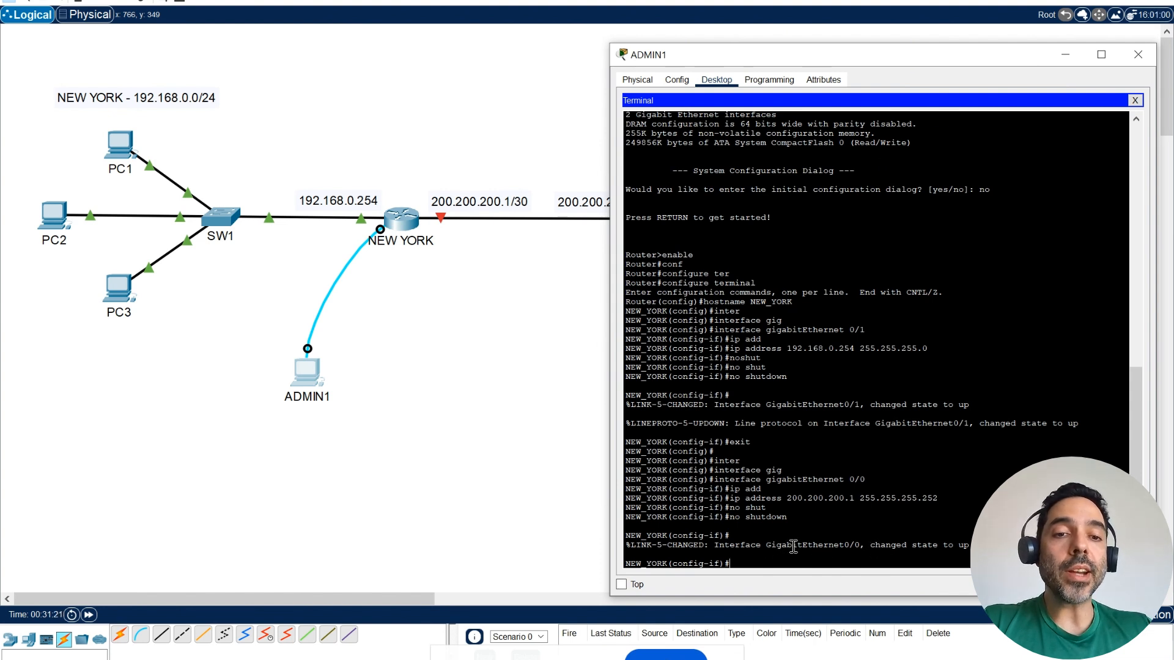
left_click_drag(865, 545, 970, 545)
left_click(1135, 99)
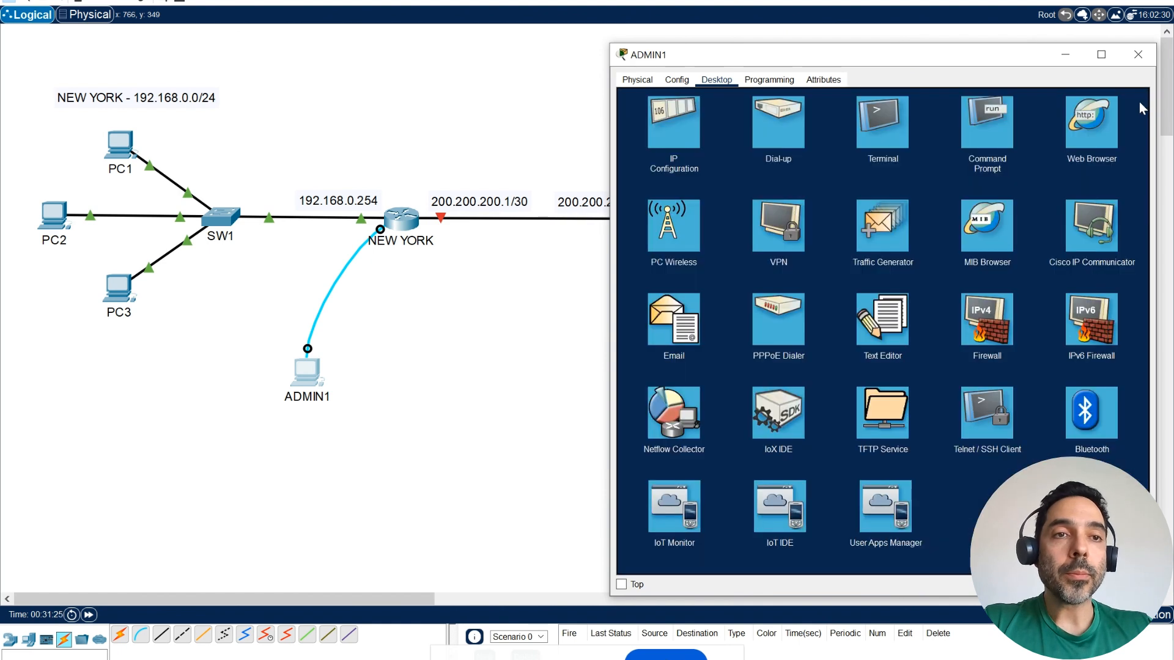
left_click(1138, 54)
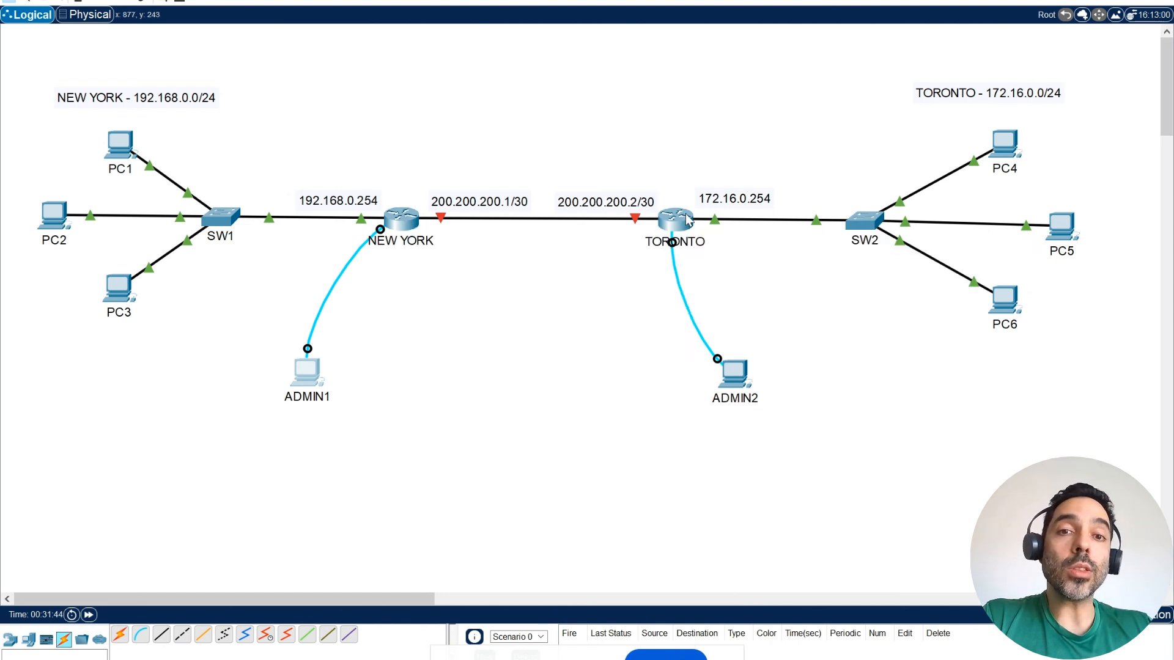
Open the terminal on ADMIN2 with the default port settings and go to the Toronto router's prompt
mouse_move(690, 217)
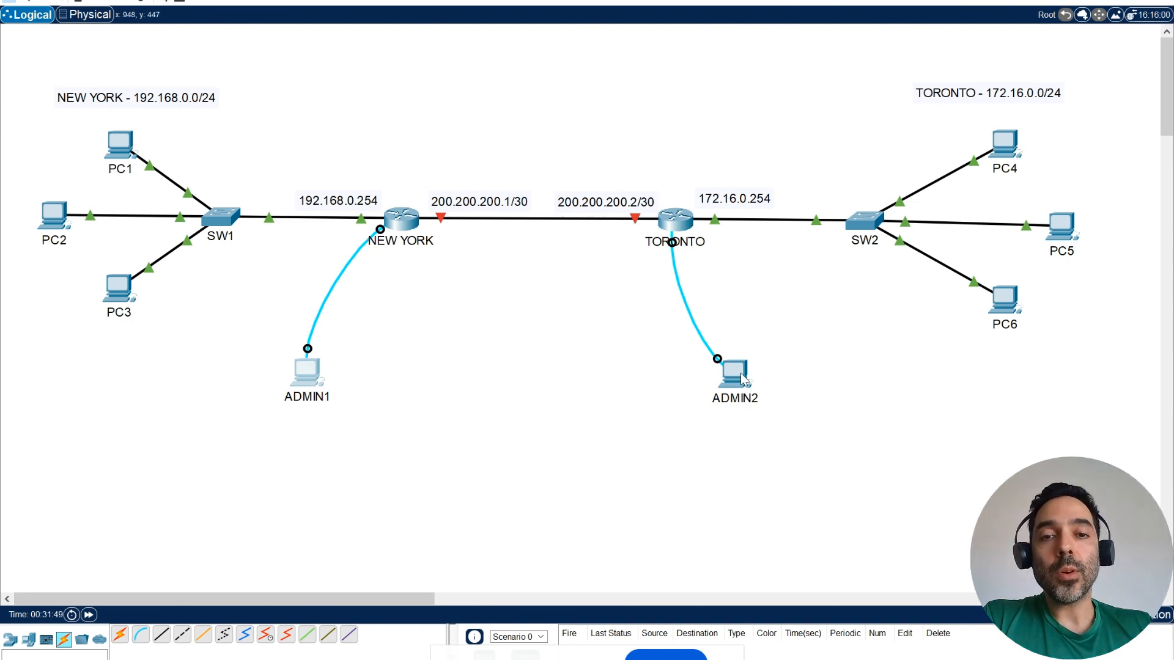
left_click(742, 377)
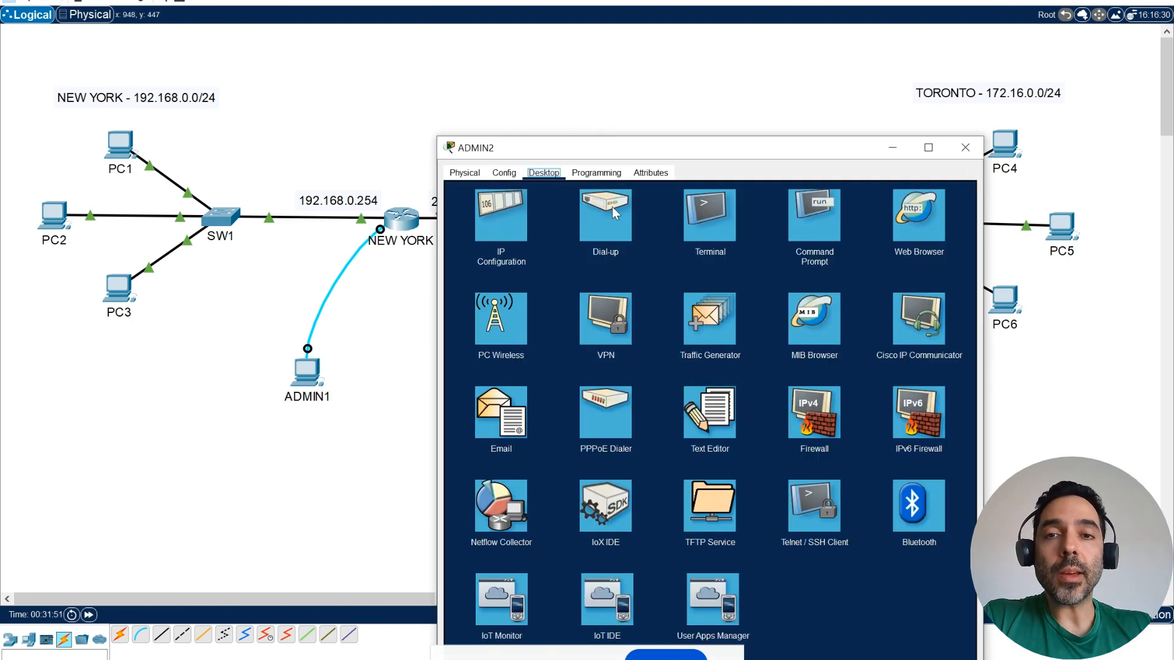
left_click_drag(558, 148, 87, 52)
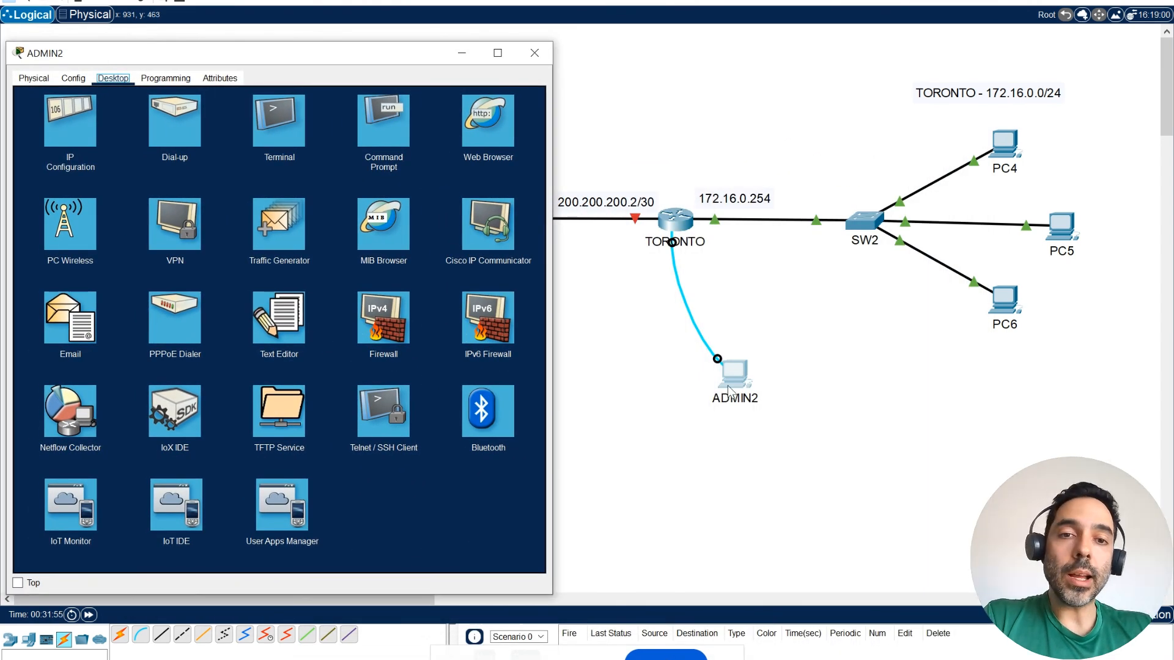
left_click(295, 131)
left_click(501, 211)
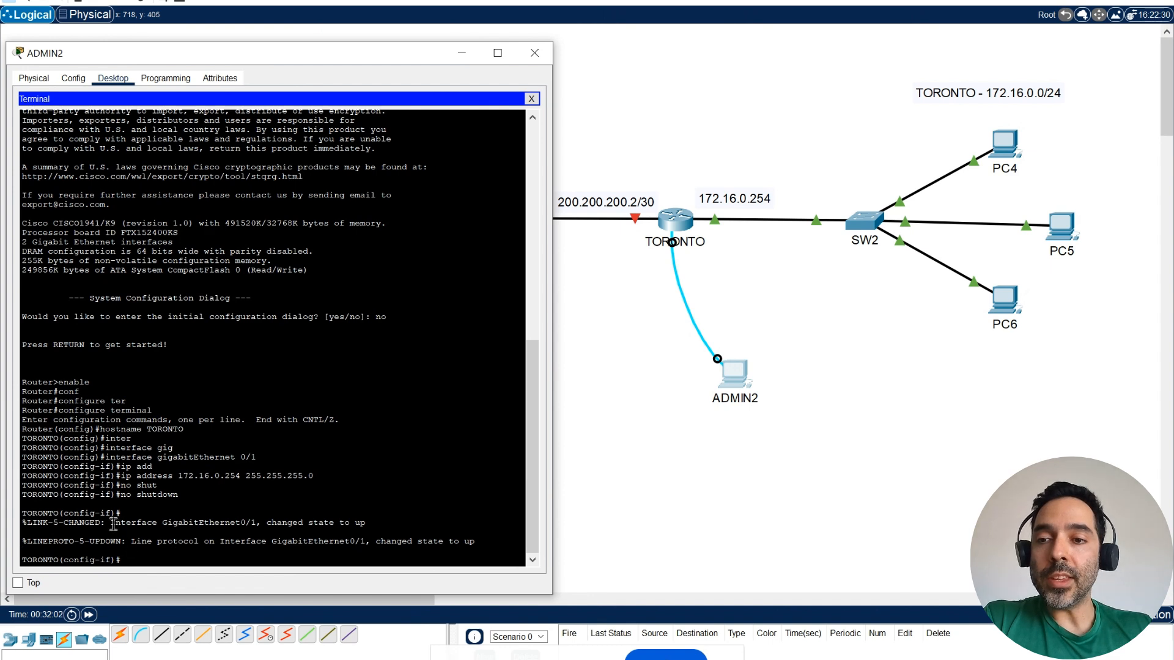
left_click_drag(161, 525, 108, 520)
left_click(155, 559)
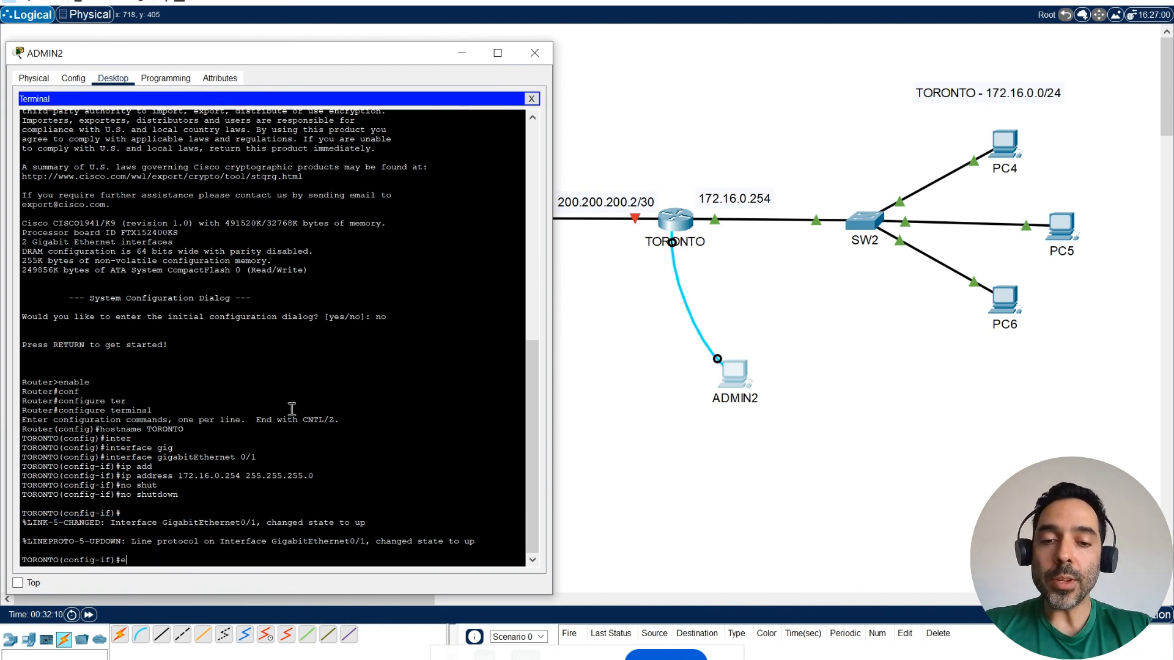
Exit the Toronto router's current interface configuration and enter interface configuration mode for gigabitEthernet 0/0
key("Return")
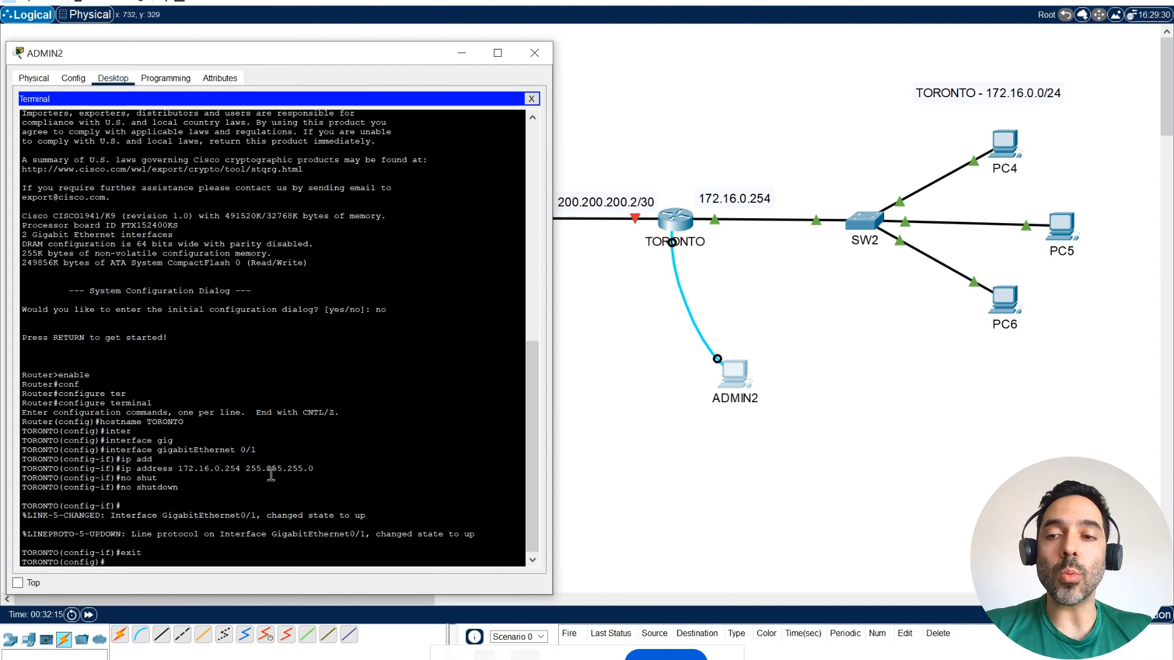
type("nter")
key("Tab")
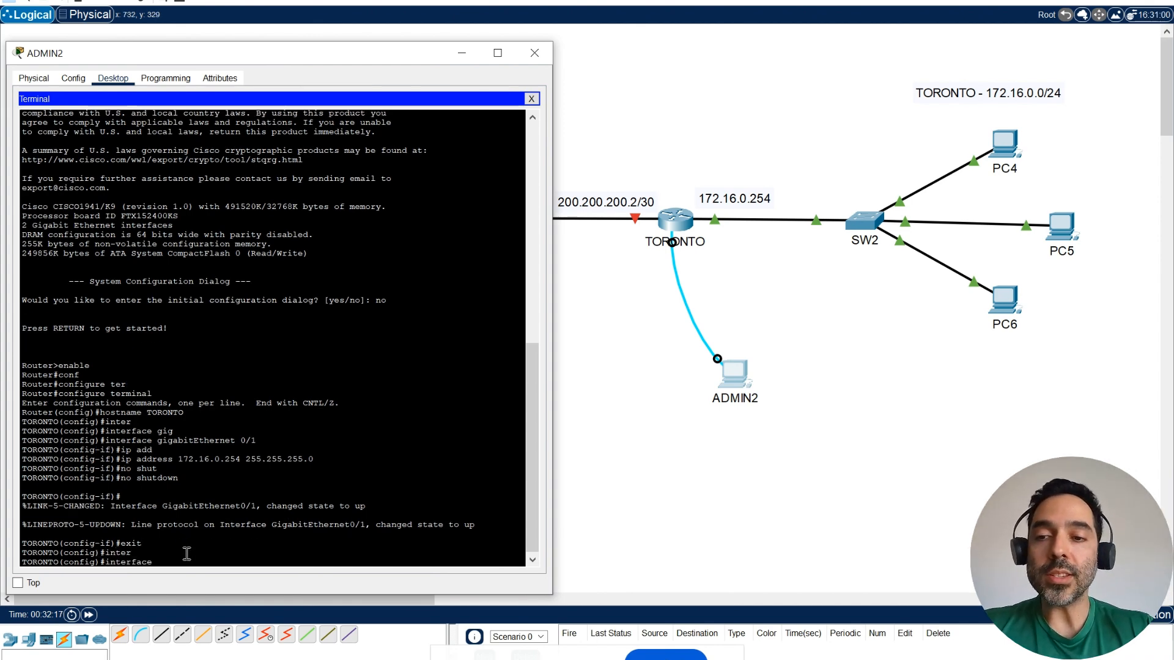
type("gig")
key("Tab")
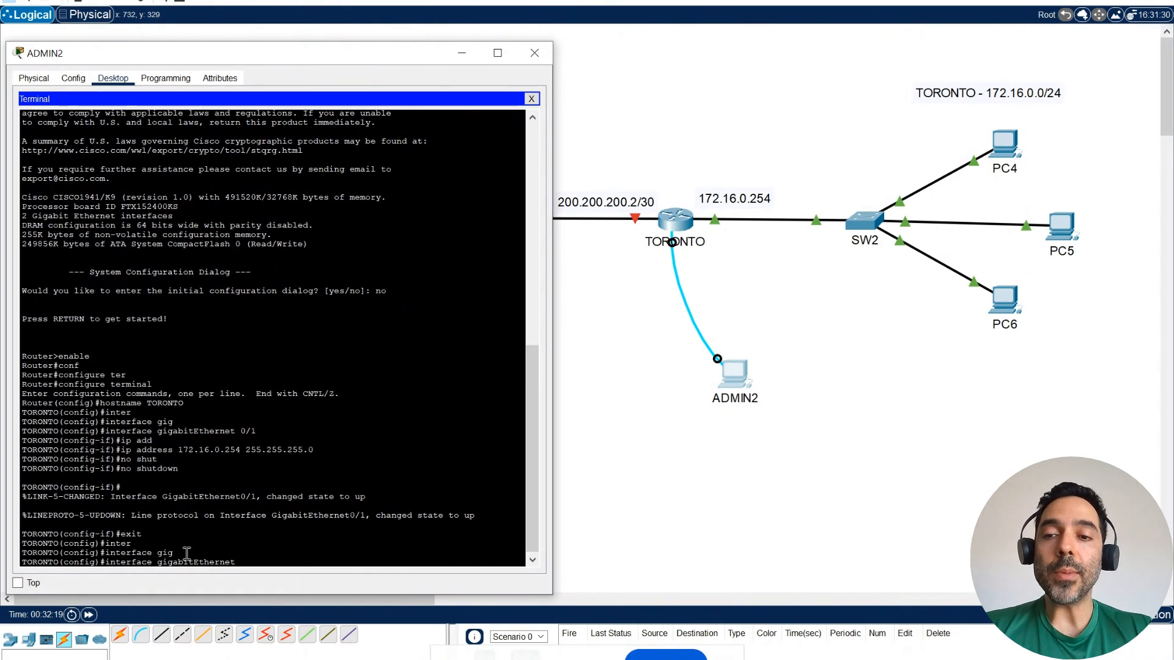
type("0/0")
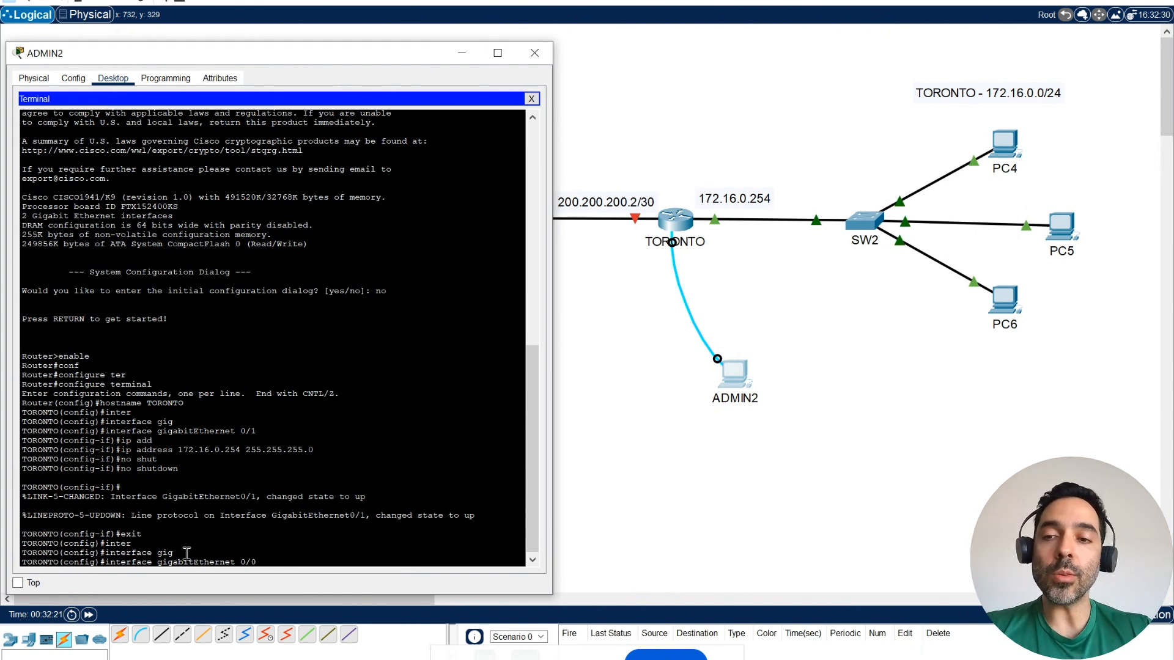
key("Return")
Assign IP address 200.200.200.2 with subnet mask 255.255.255.252 to the Toronto router's gigabitEthernet 0/0 interface
type("ip add")
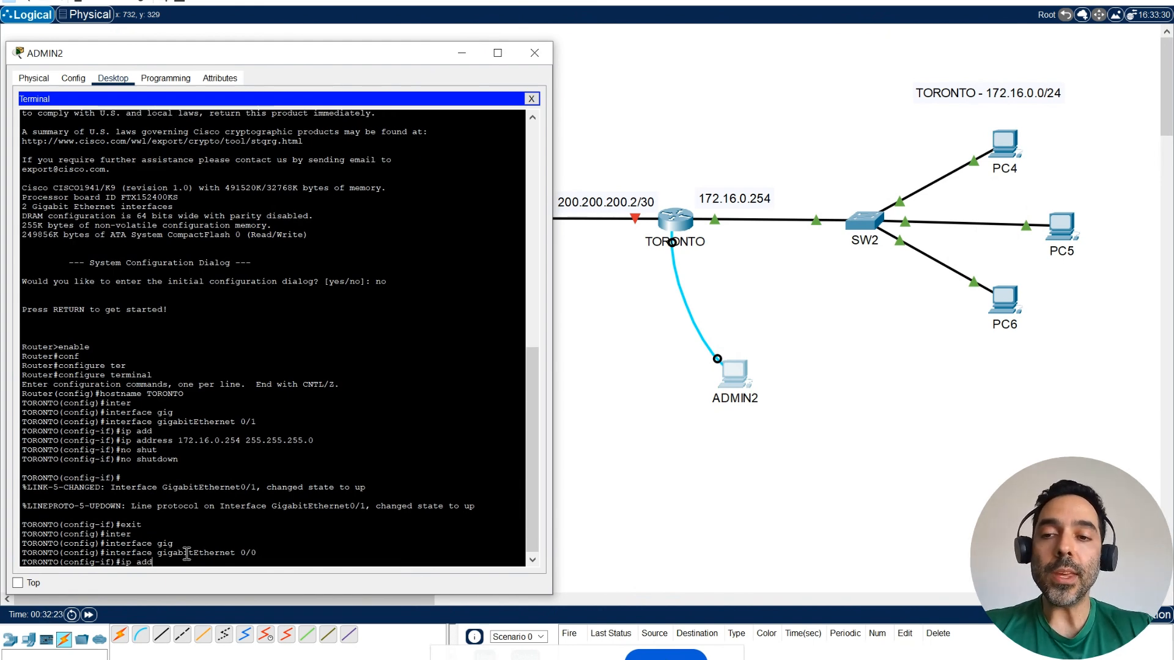
type("re")
key("Tab")
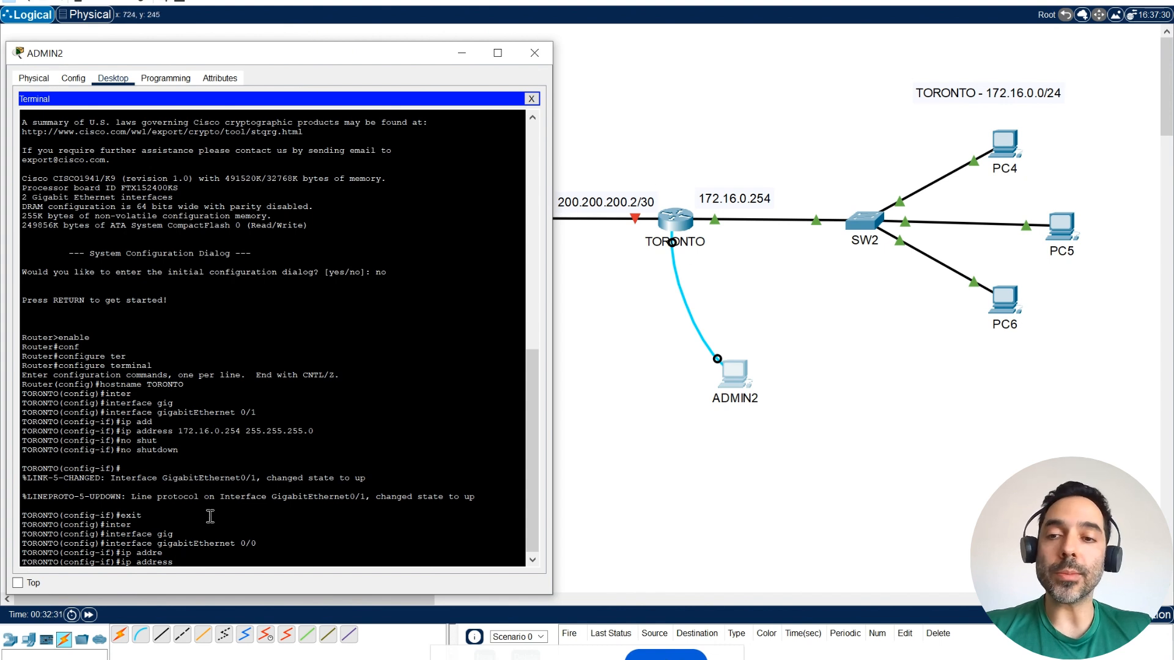
type("200.200.200.2 255.255.255.252")
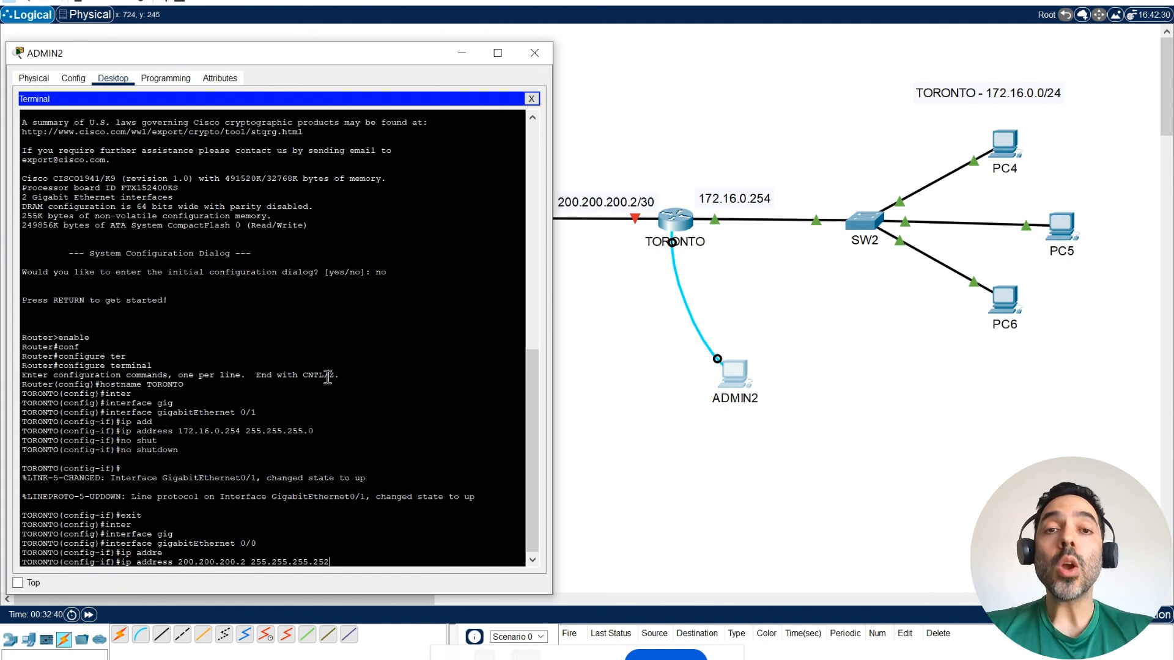
key("Return")
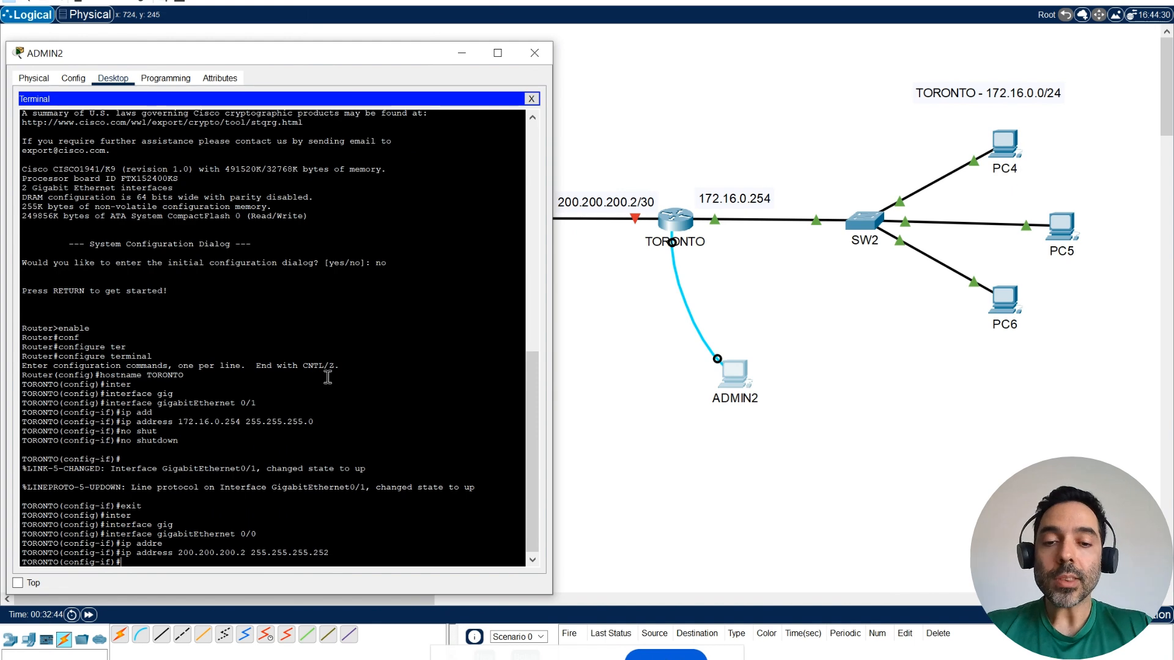
Enable the Toronto router's gigabitEthernet 0/0 interface with no shutdown, and close the ADMIN2 terminal and window
type("no shut")
key("Tab")
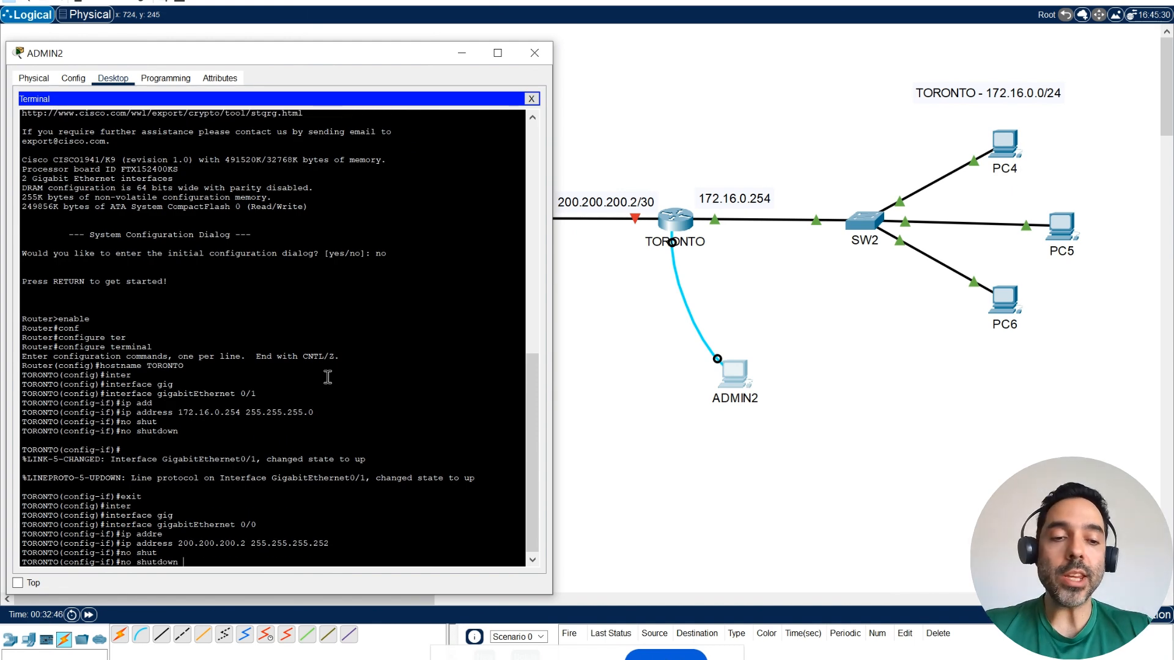
key("Return")
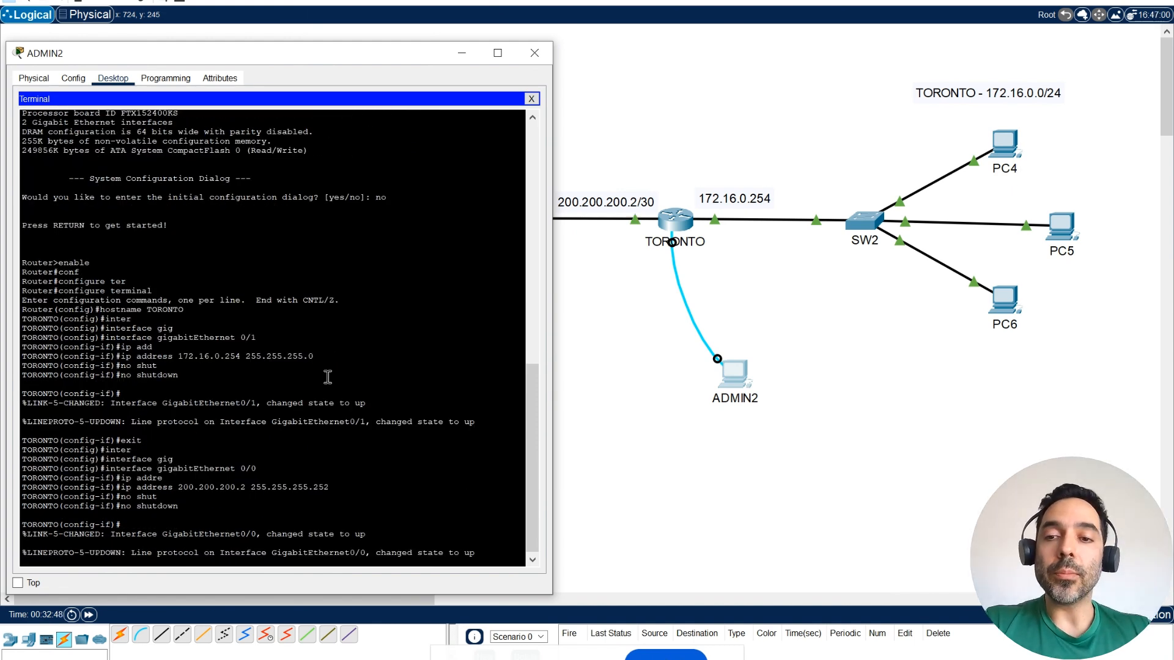
key("Return")
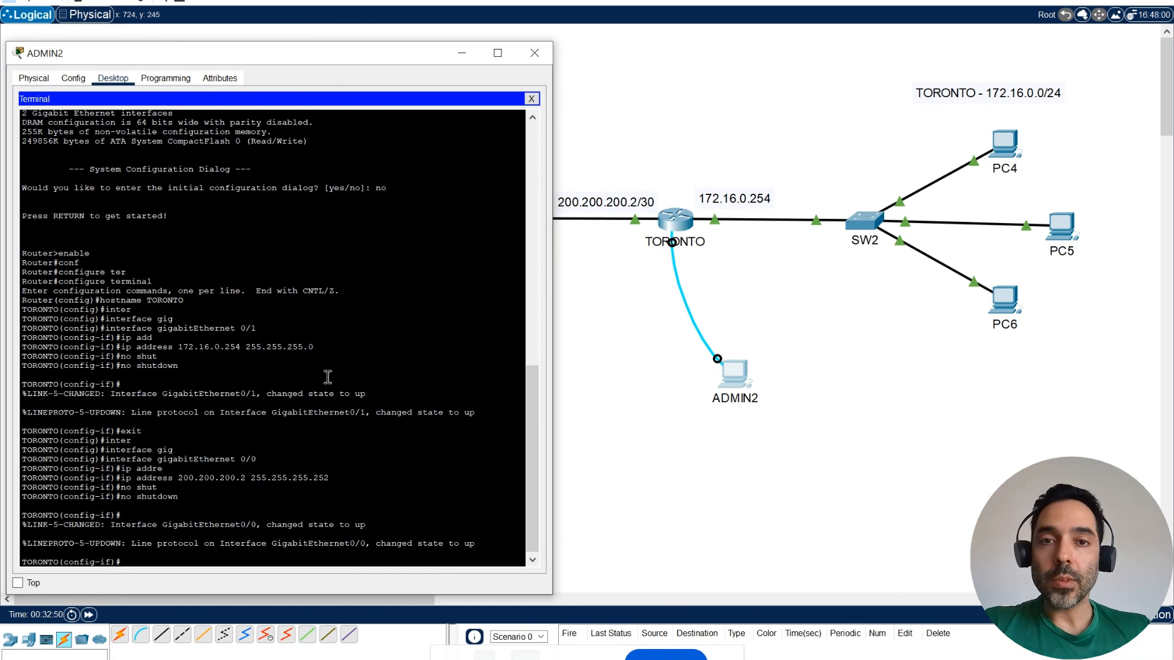
left_click_drag(306, 64, 902, 304)
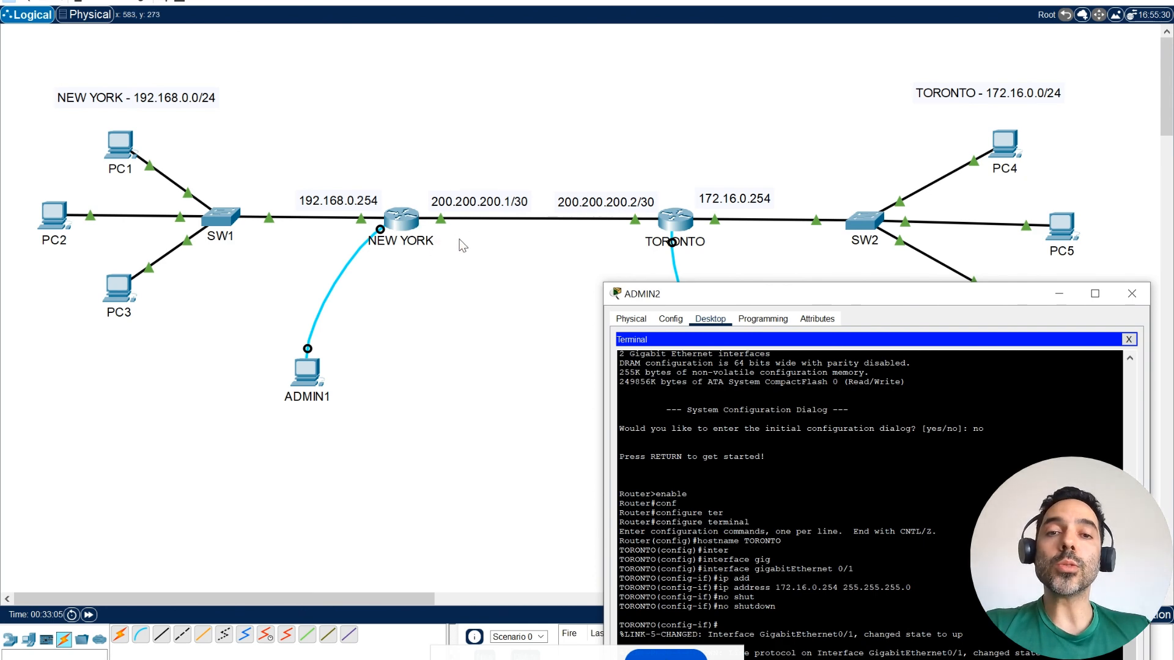
left_click_drag(702, 295, 427, 99)
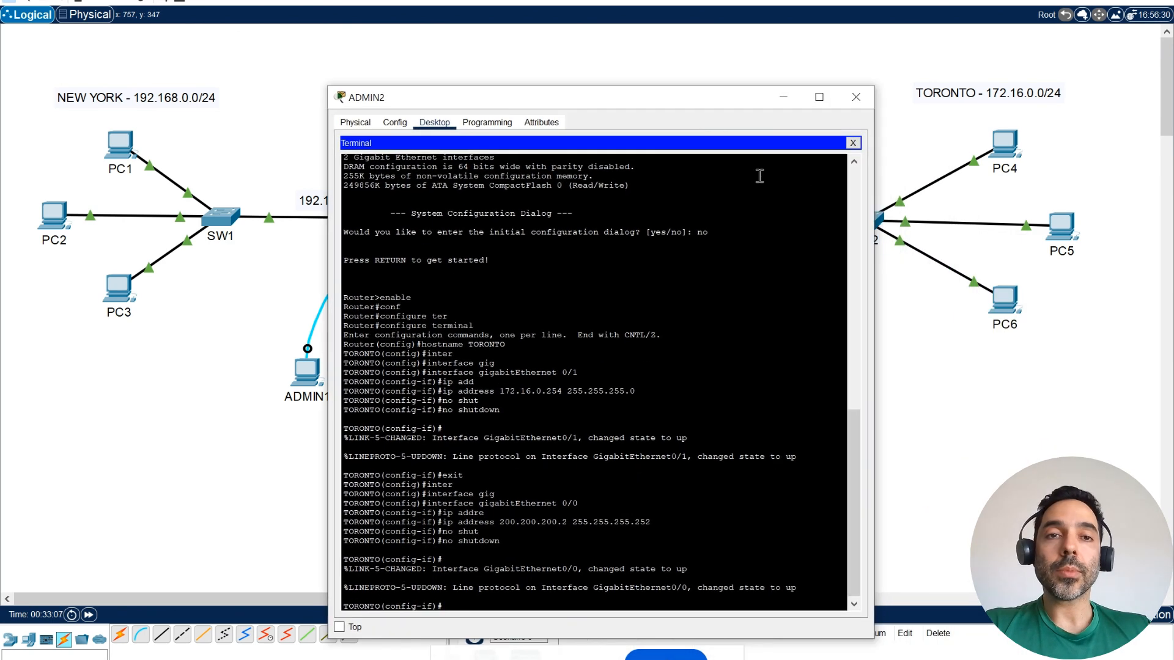
left_click(852, 143)
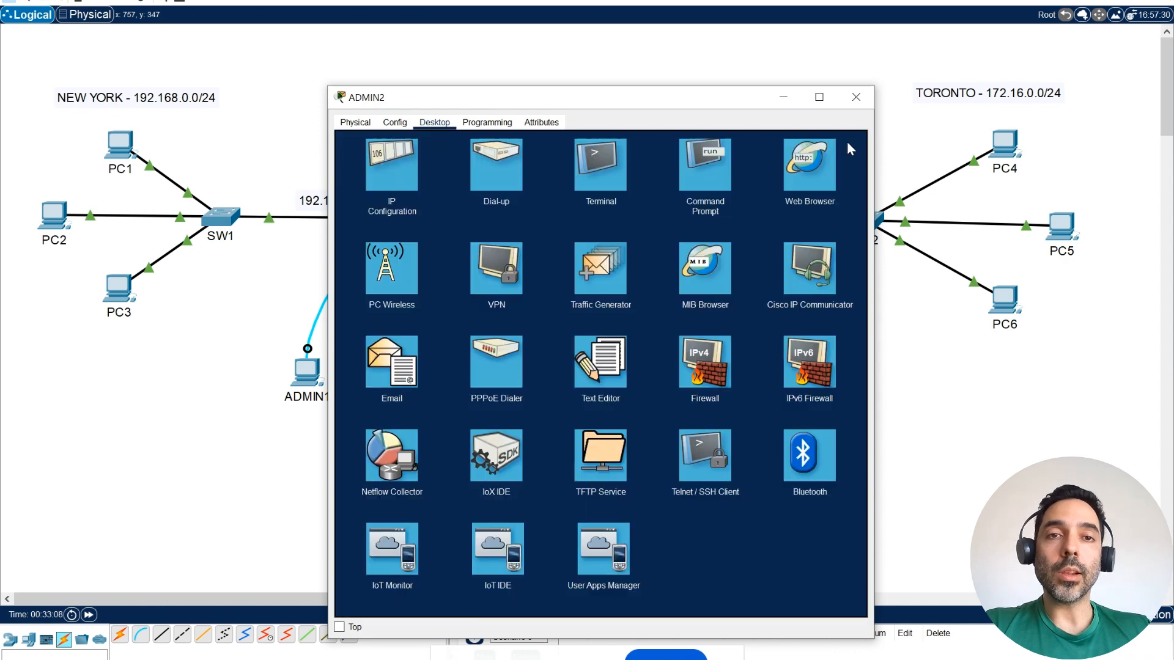
left_click(857, 100)
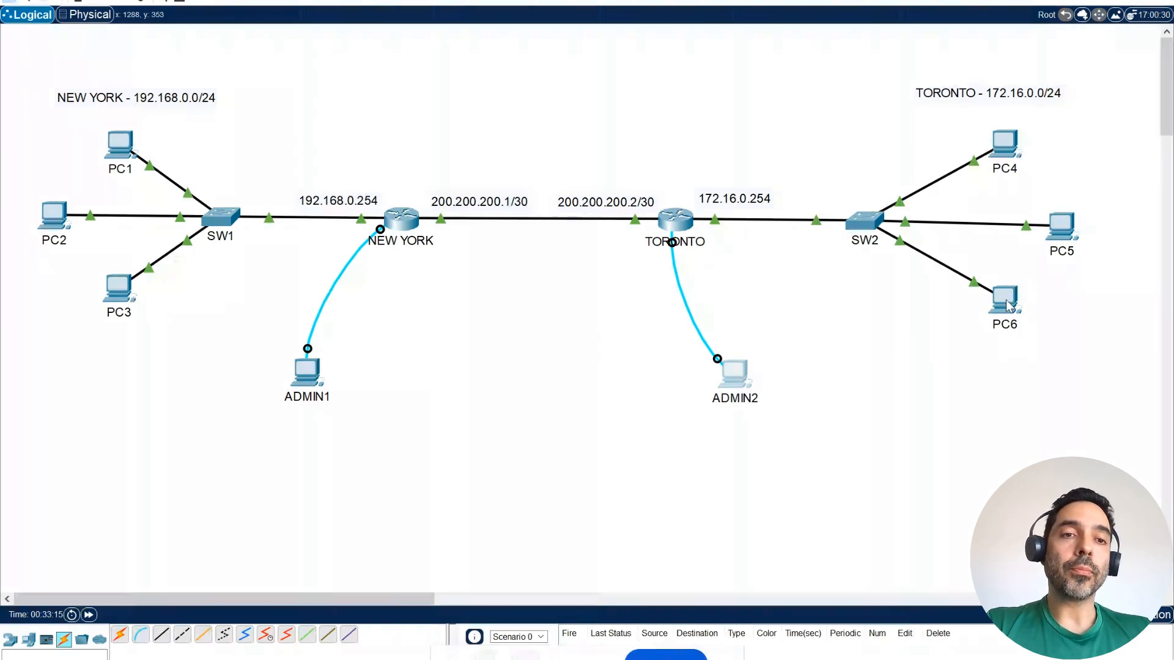
Ping the Toronto router's link address 200.200.200.2 from PC6's Command Prompt, and move the PC6 window to uncover the New York network
mouse_move(1006, 304)
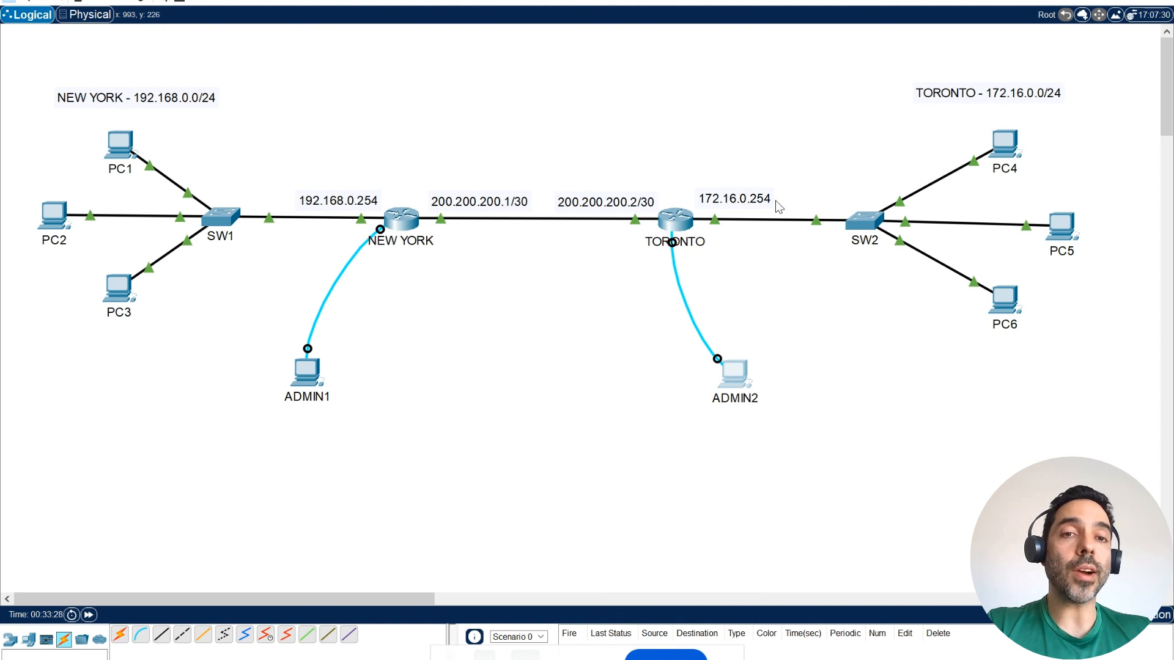
left_click(1007, 302)
left_click_drag(524, 153, 85, 59)
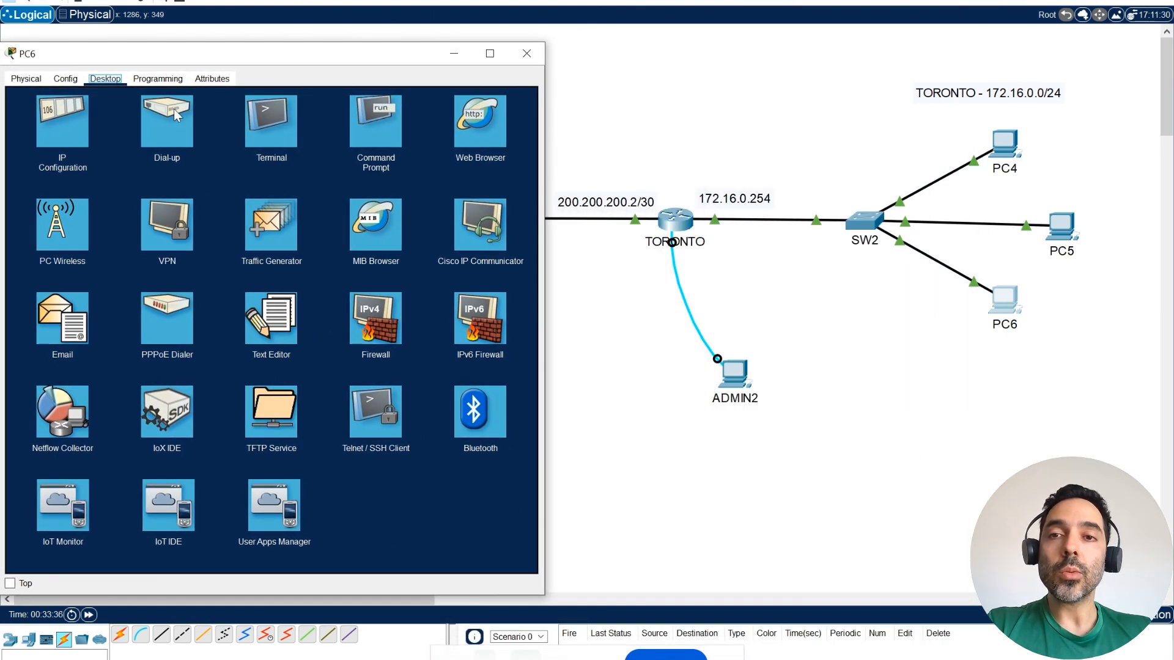
left_click(364, 110)
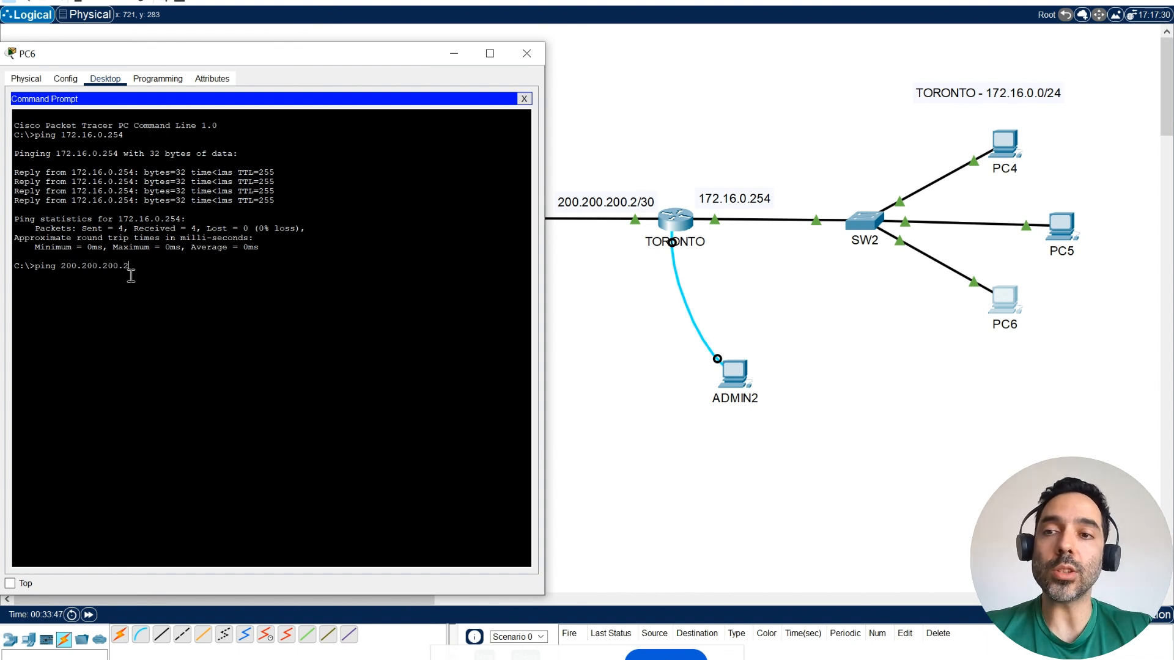
key("Return")
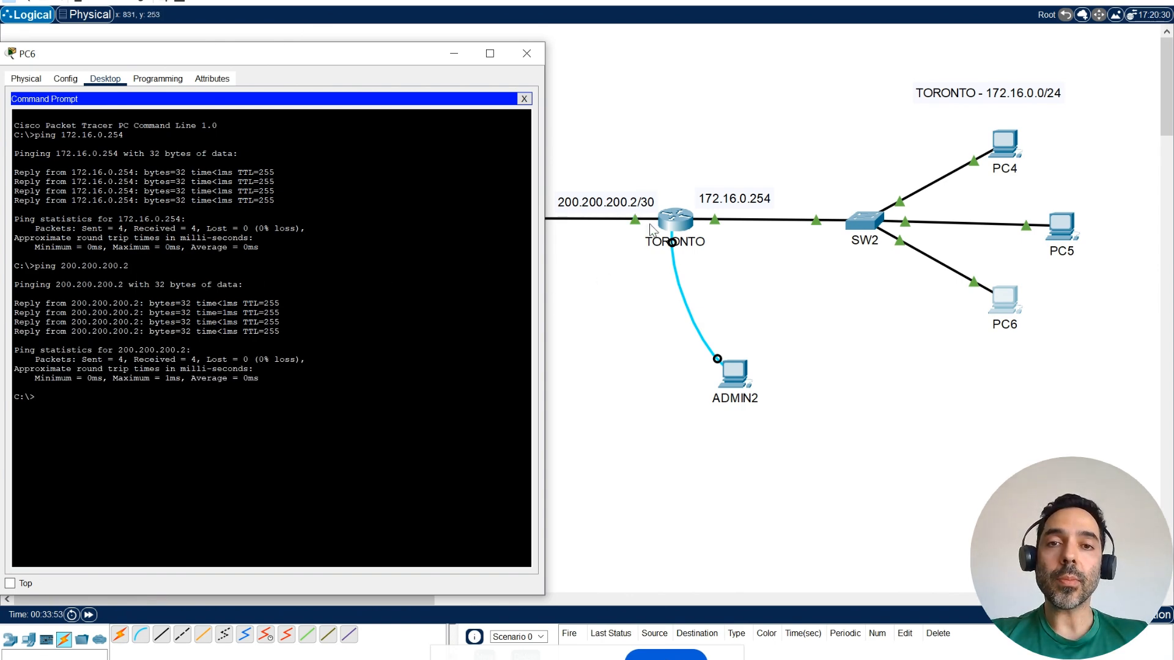
left_click_drag(60, 54, 663, 52)
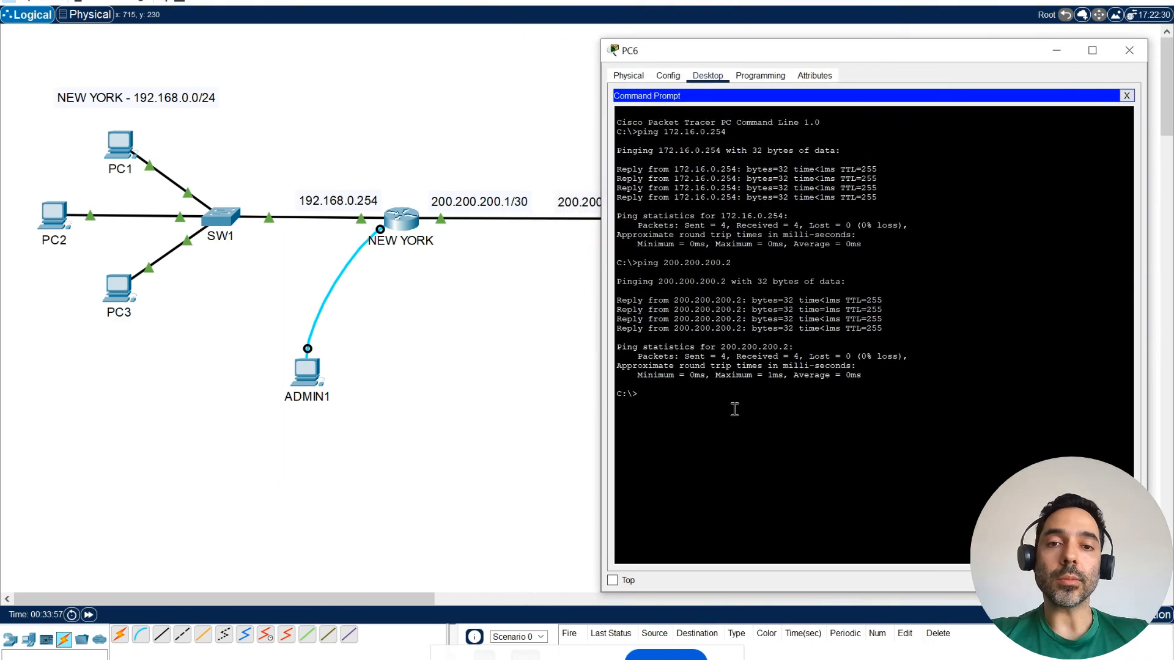
Ping the New York router's link address 200.200.200.1 twice from PC6's Command Prompt, and close the PC6 window
key("Up")
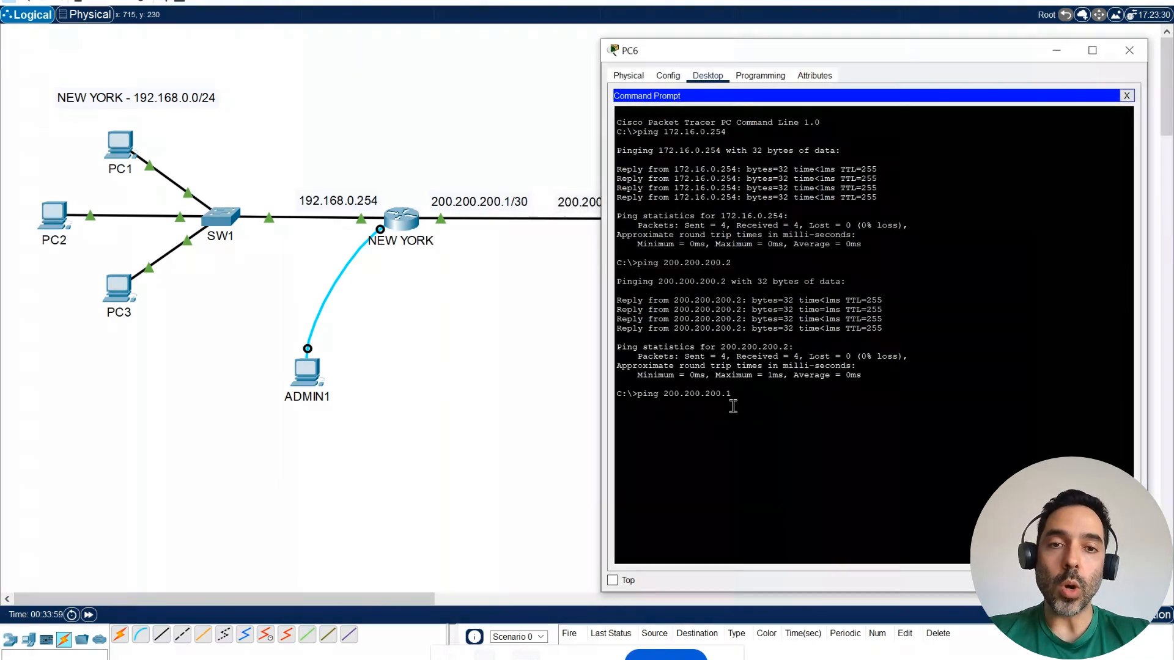
key("Return")
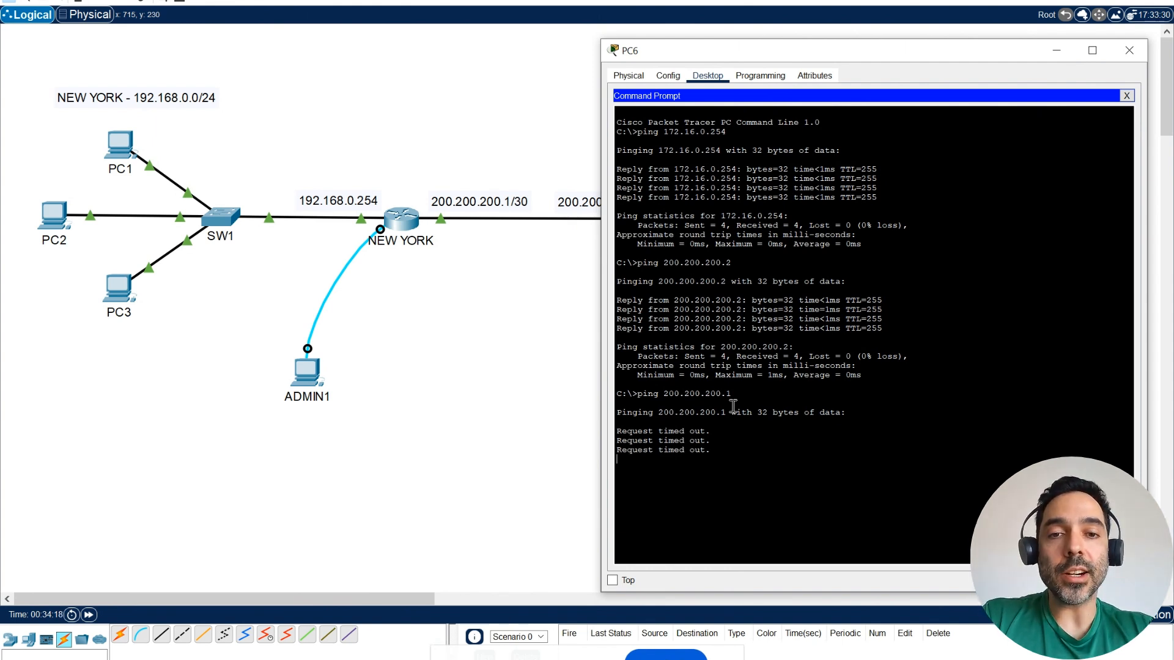
key("ctrl+c")
key("Up")
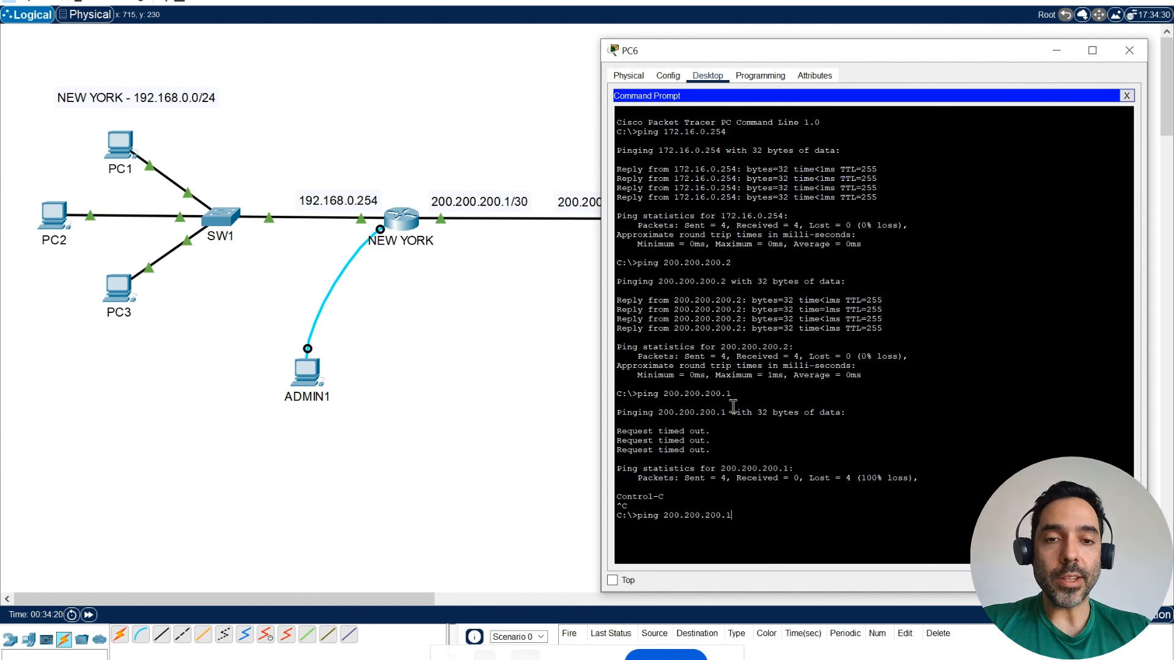
key("Return")
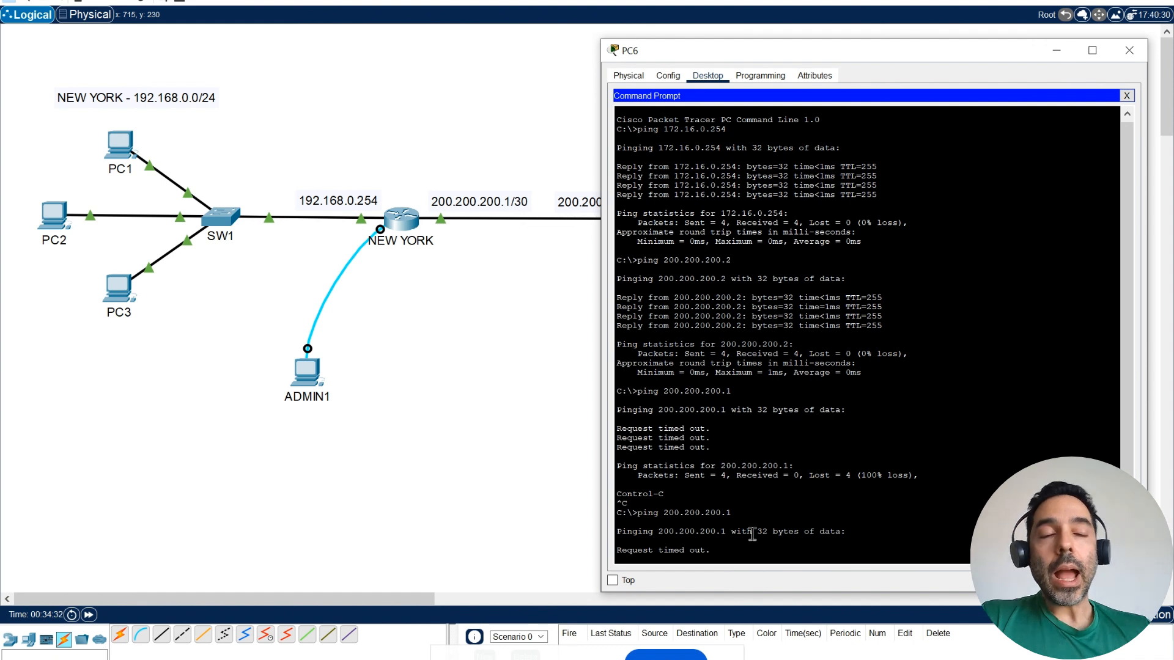
left_click(1129, 50)
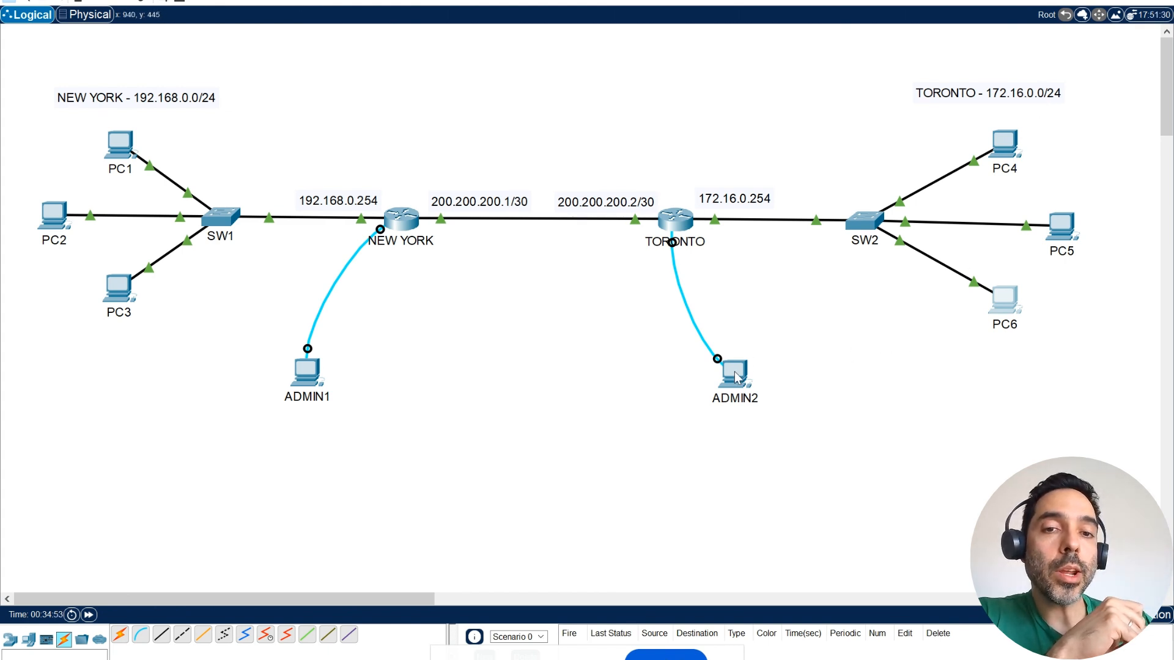
Reopen the Toronto router's console through ADMIN2's Terminal with default port settings, and exit configuration to privileged EXEC mode
left_click(735, 372)
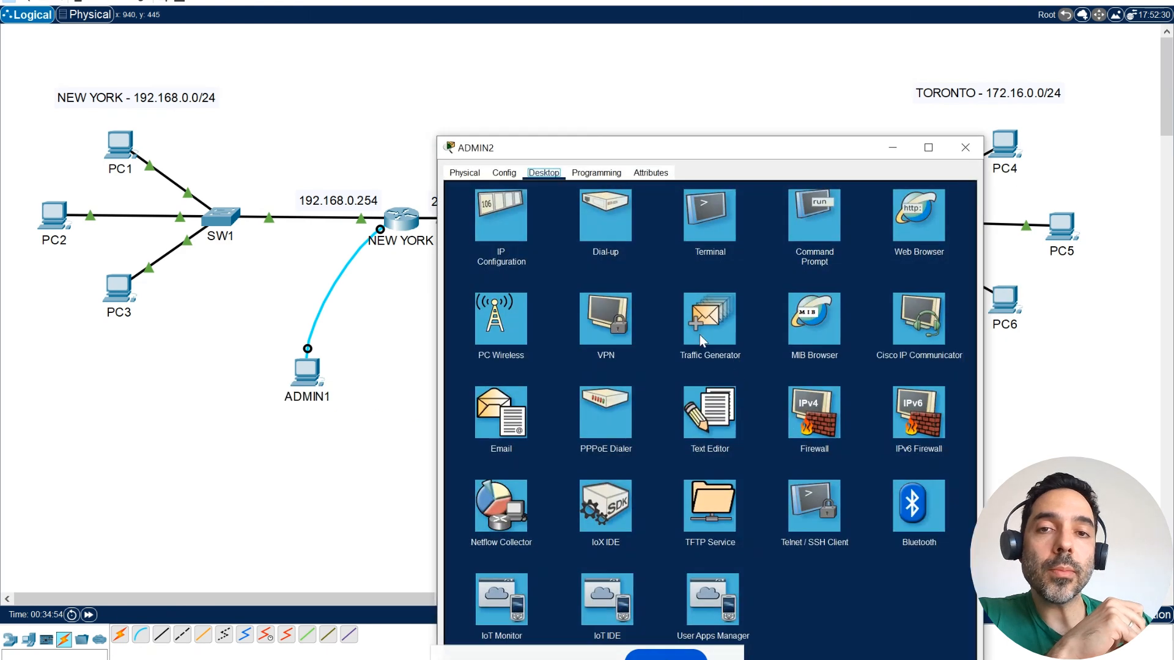
left_click_drag(692, 155, 273, 56)
left_click(281, 126)
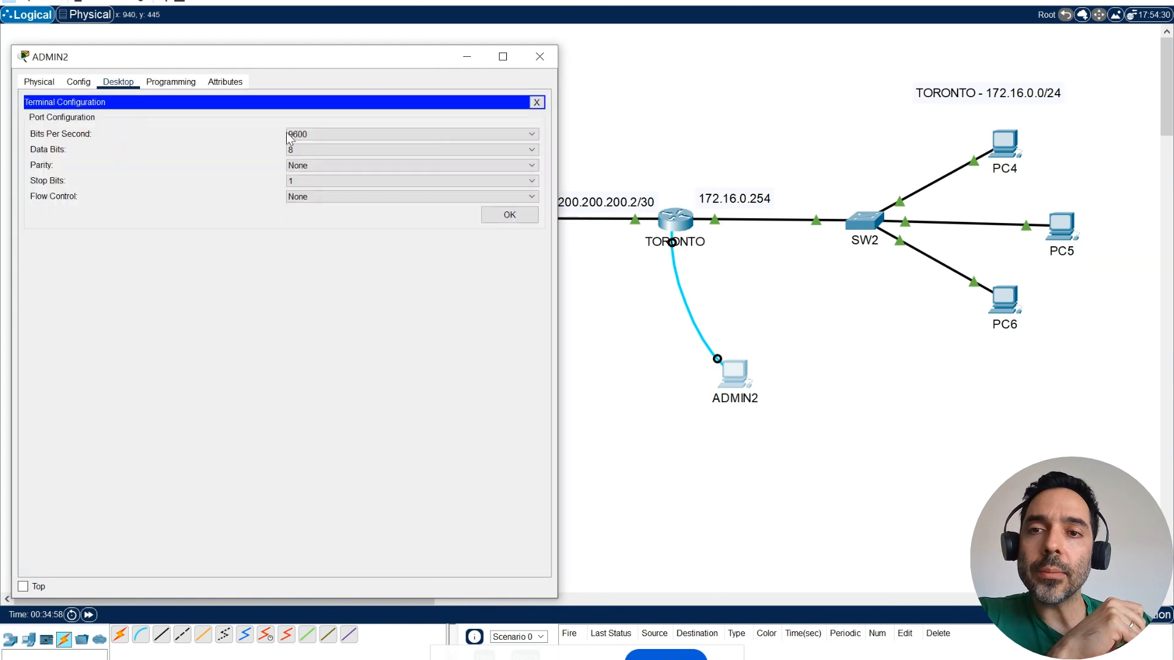
left_click(496, 215)
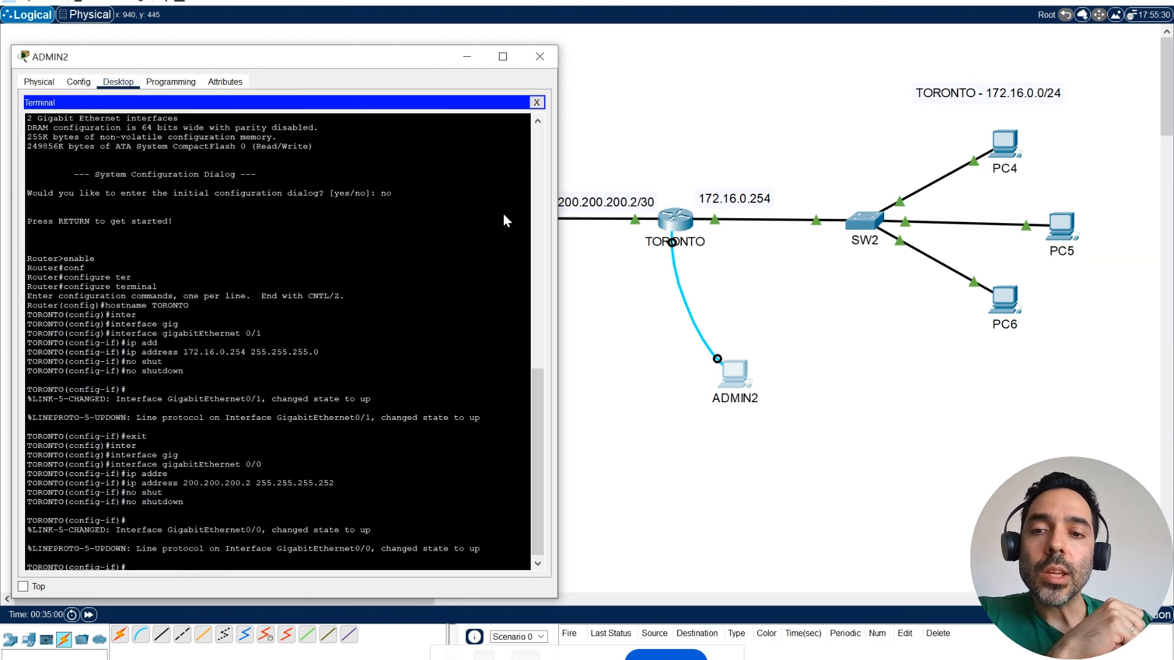
left_click(226, 522)
type("exi")
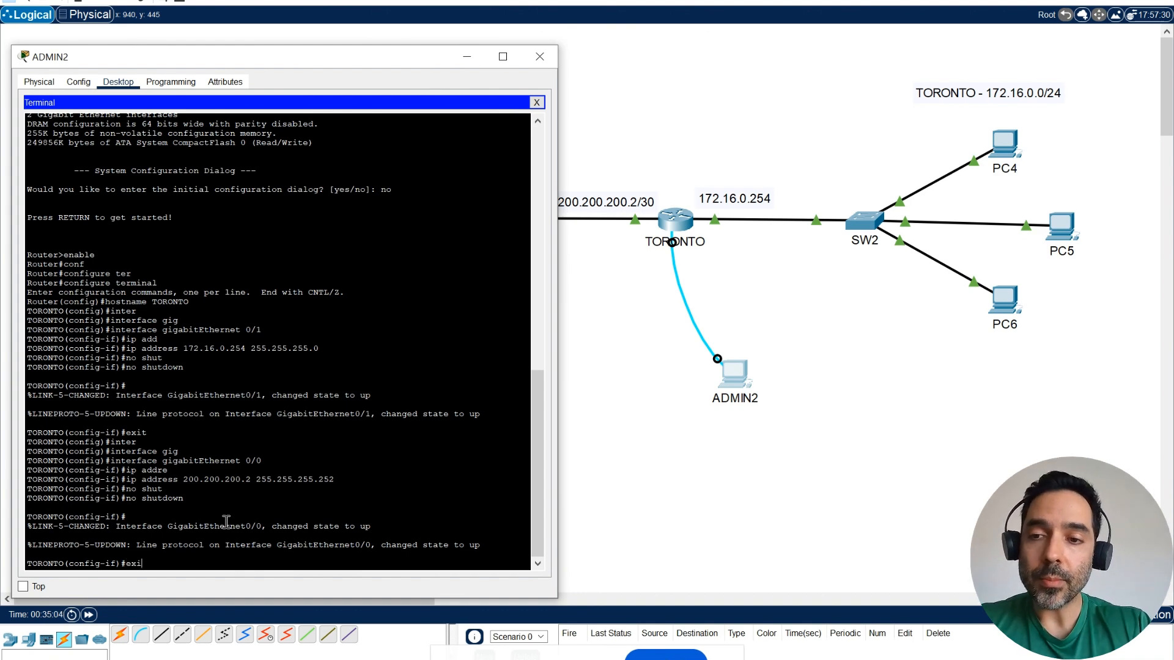
type("t")
key("Return")
key("Return")
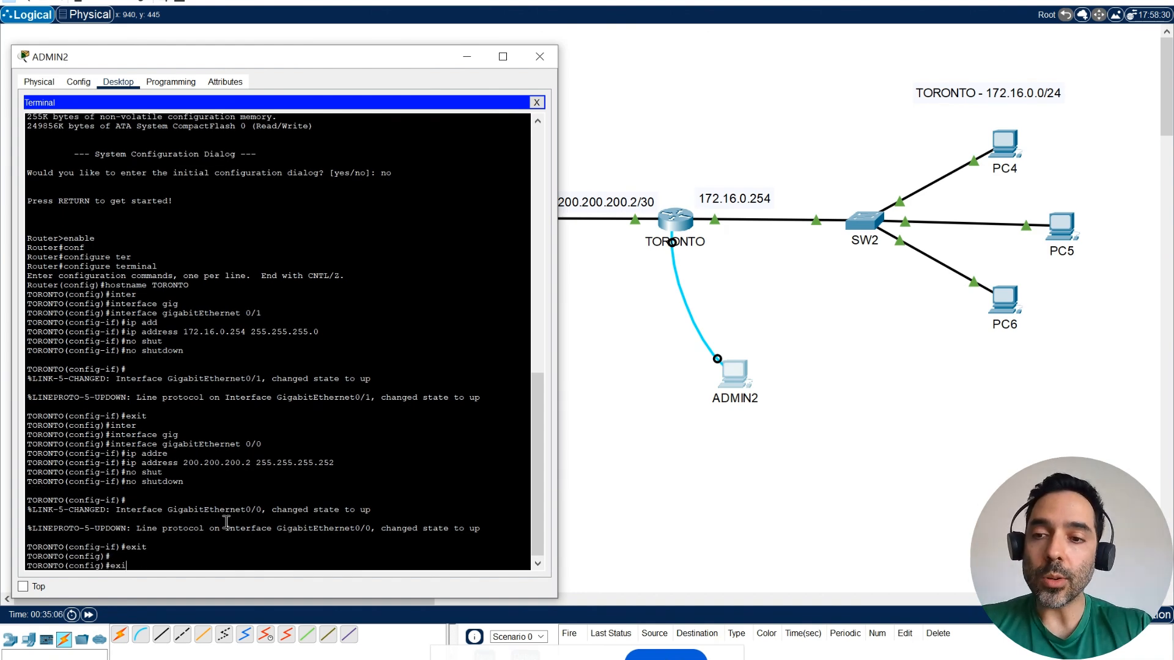
key("Return")
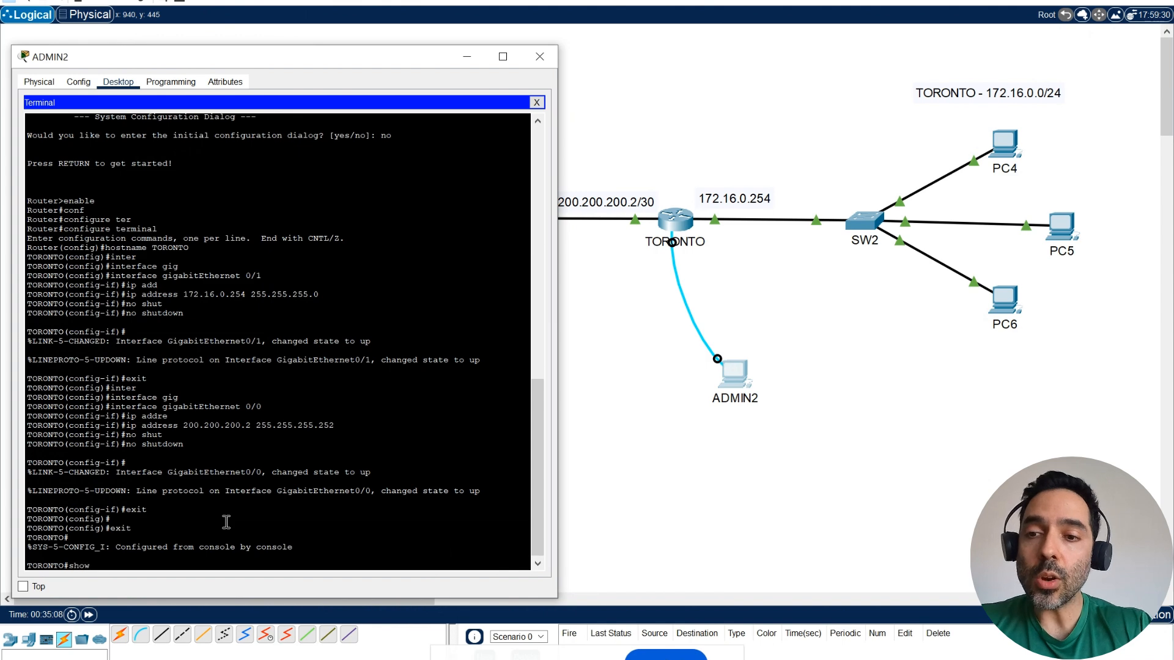
Display the Toronto router's routing table with show ip route
type("show ip rout")
key("Tab")
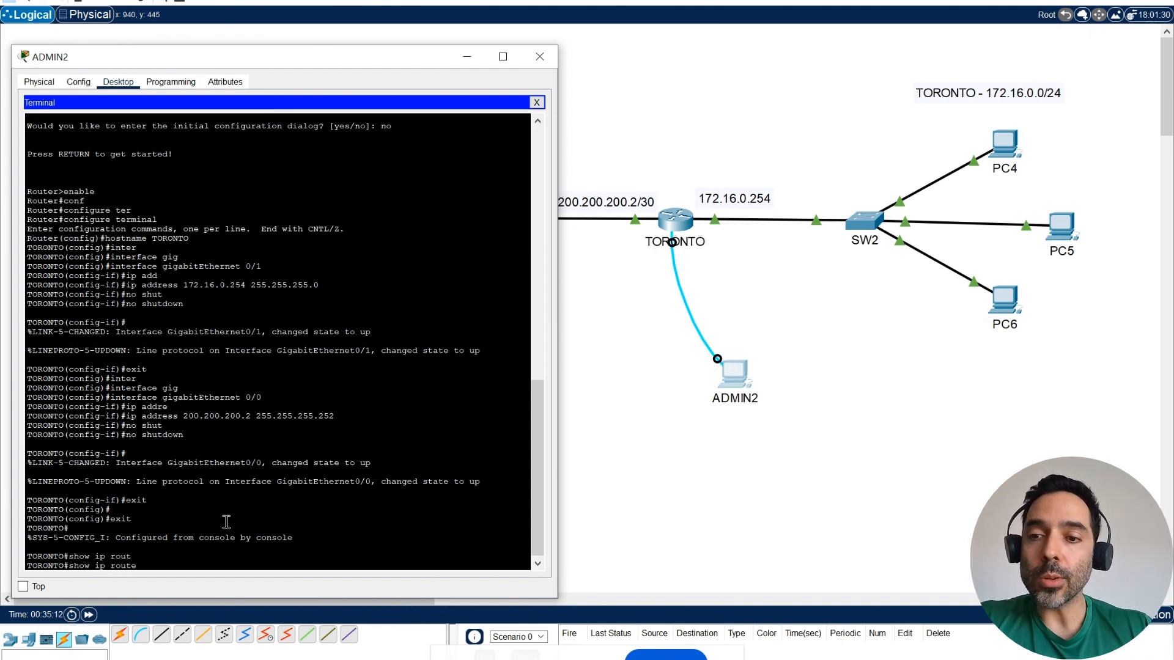
key("Return")
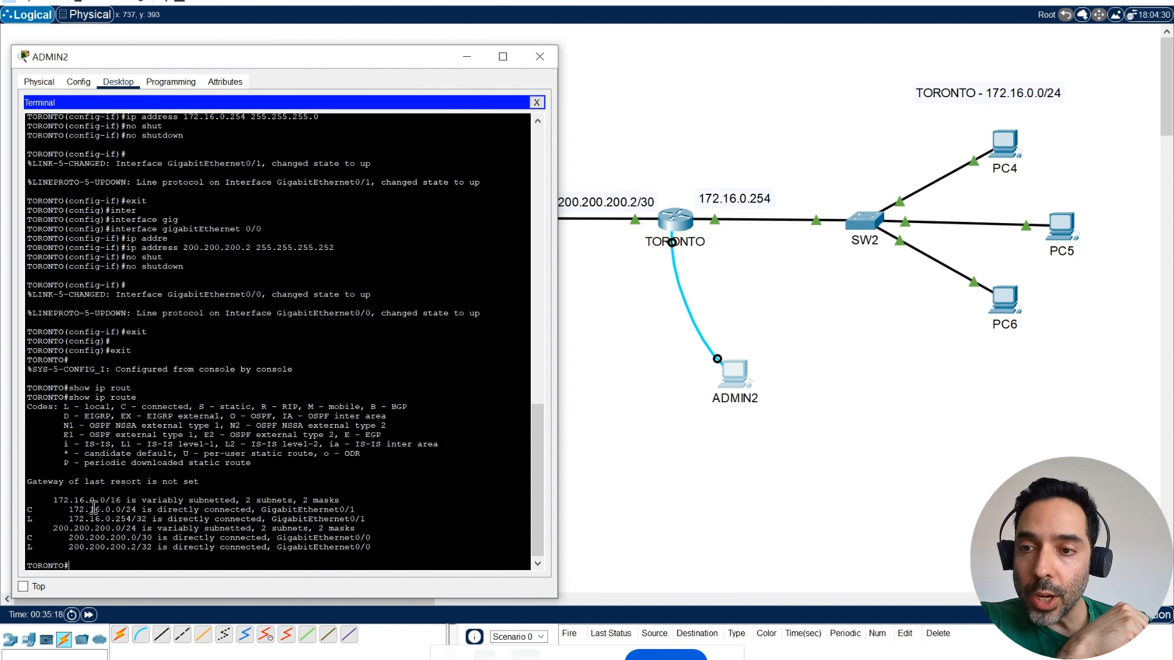
Highlight the directly connected networks and the C - connected code in the Toronto routing output, and close the ADMIN2 window
left_click_drag(69, 509, 140, 509)
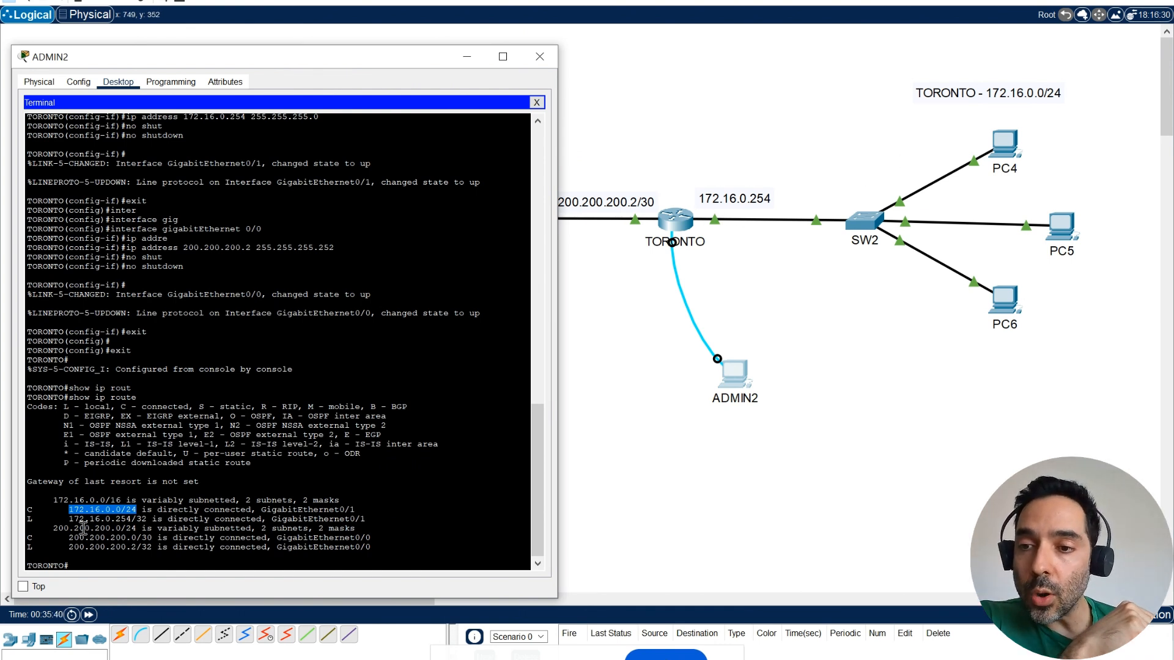
left_click_drag(69, 538, 142, 538)
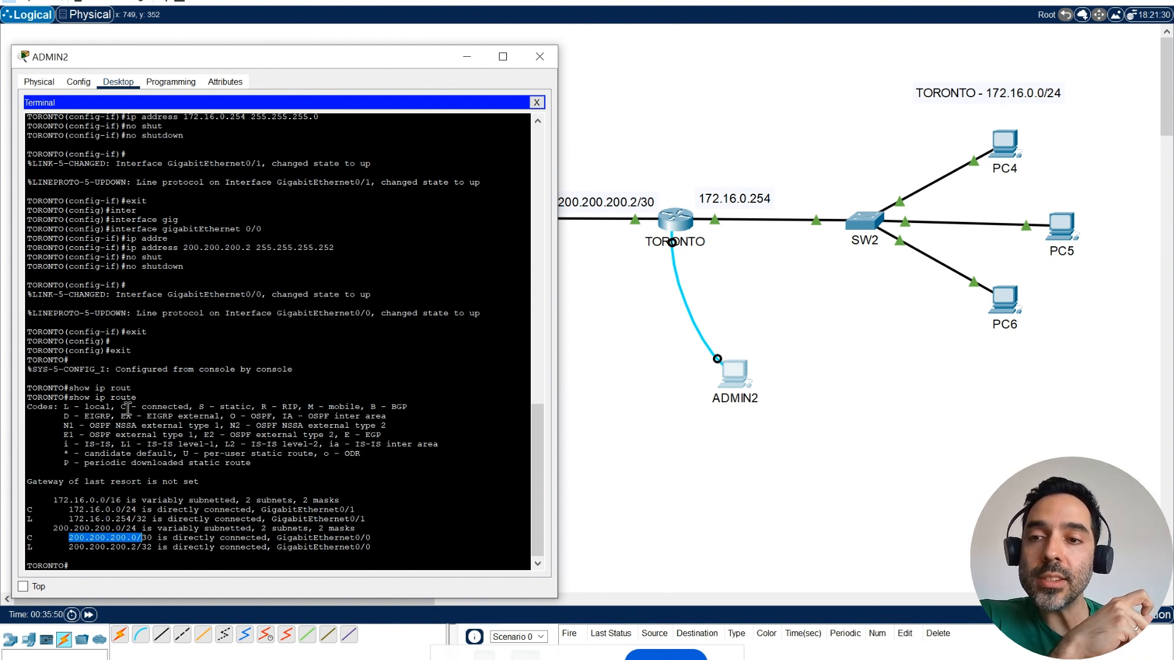
left_click_drag(121, 406, 190, 406)
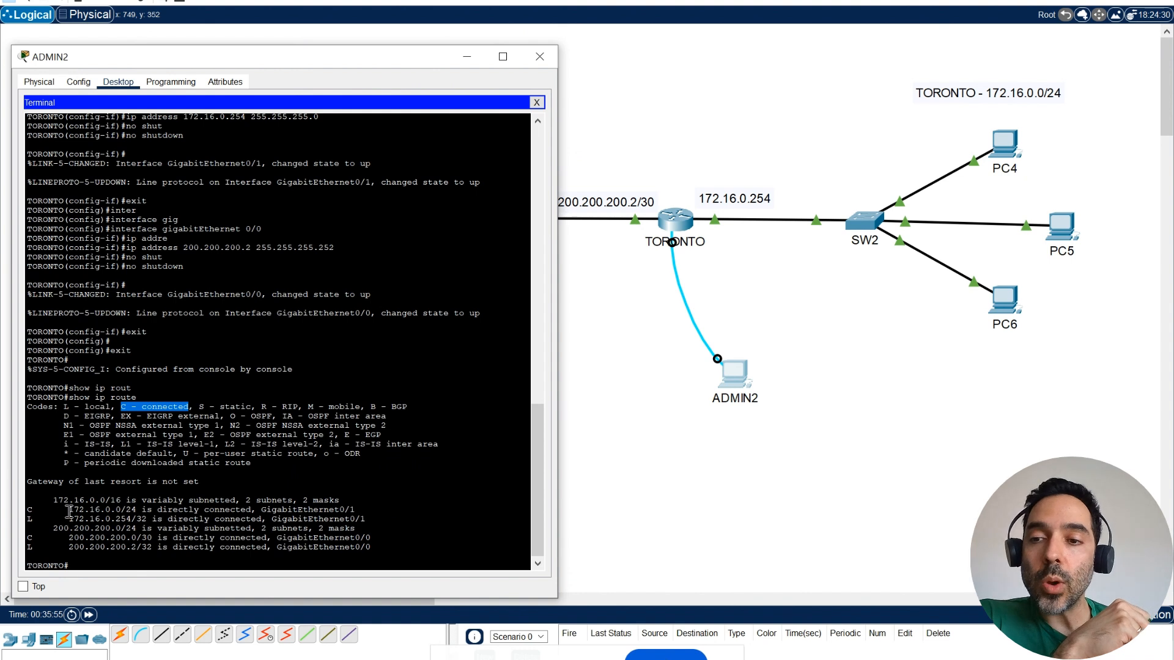
left_click_drag(68, 509, 138, 509)
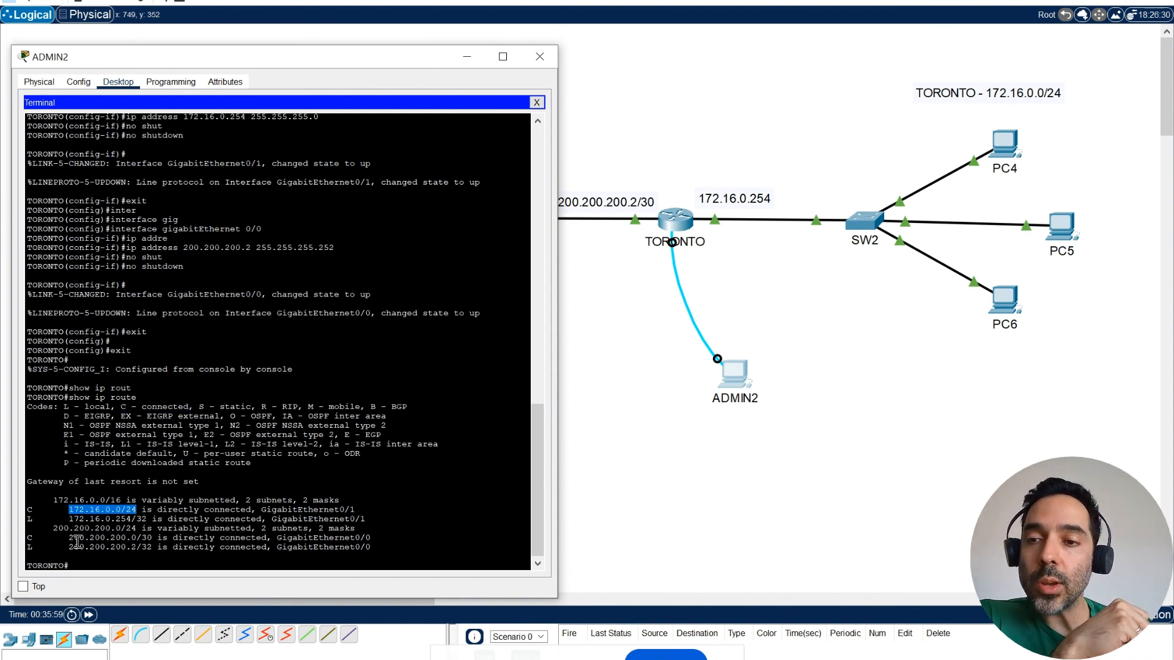
left_click_drag(70, 538, 152, 539)
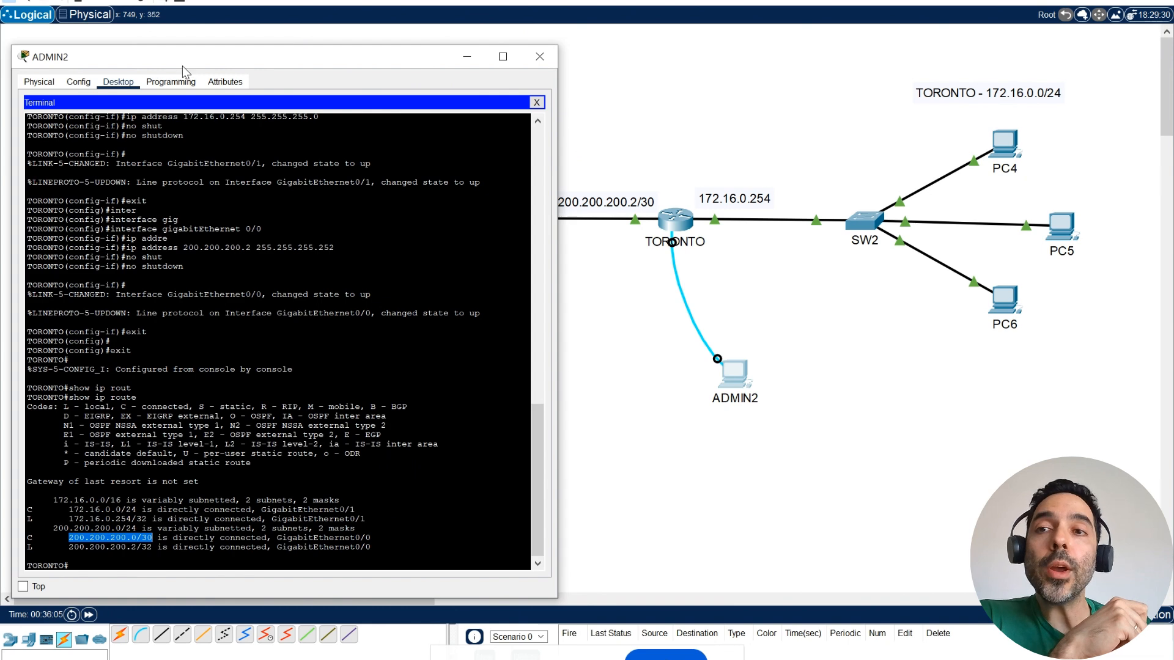
left_click_drag(183, 58, 644, 334)
left_click(1001, 333)
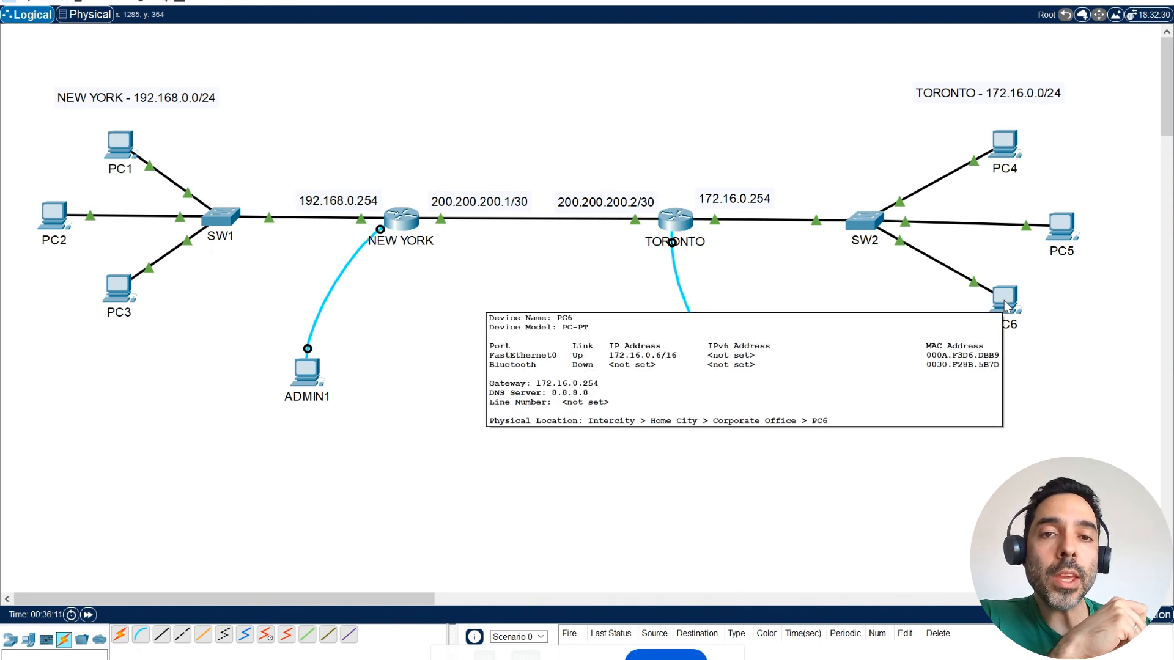
Ping 192.168.0.1 in the New York network from PC6's Command Prompt, and close the PC6 window
left_click(1005, 299)
left_click_drag(529, 151, 709, 43)
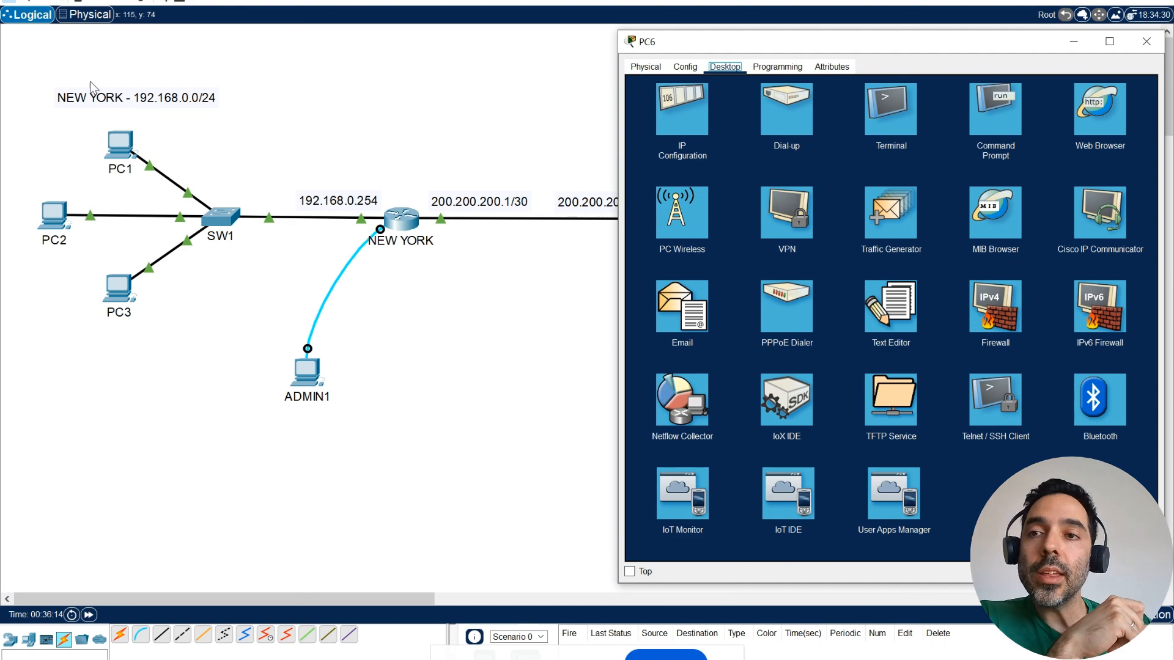
left_click(996, 127)
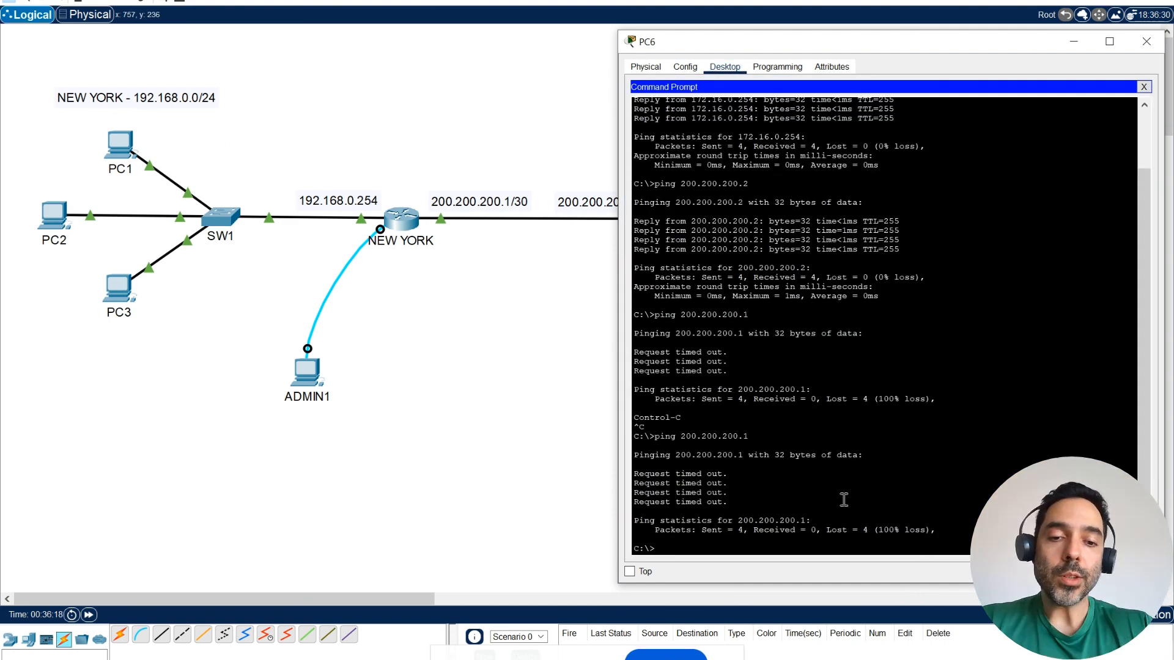
type("ping 192")
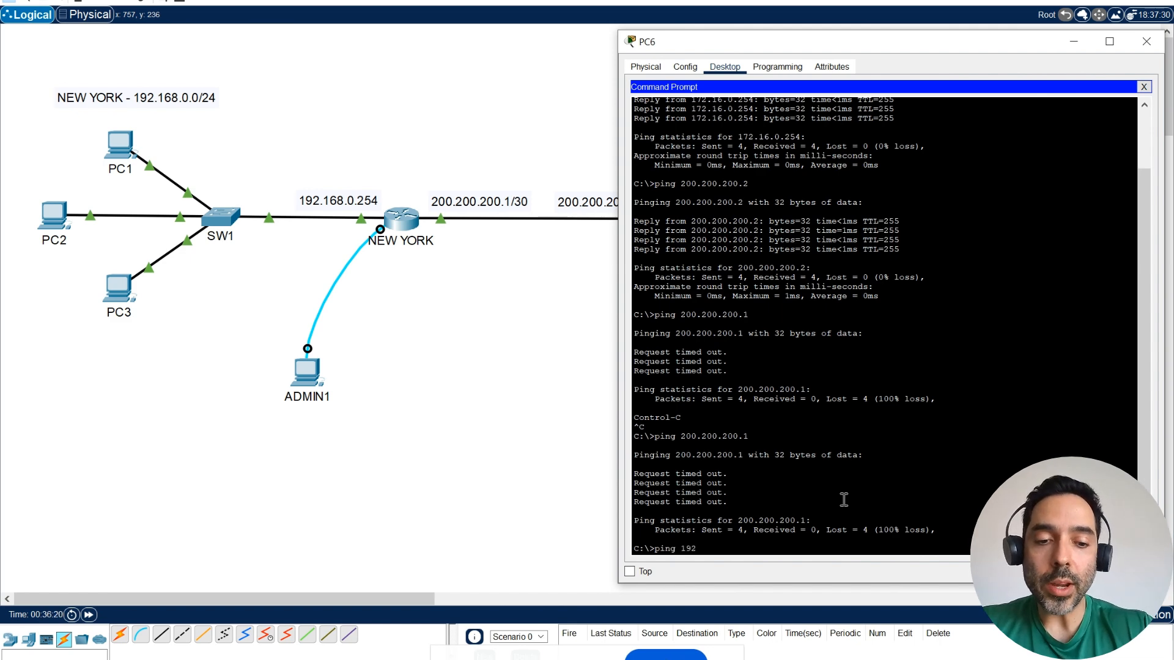
type(".168.0.")
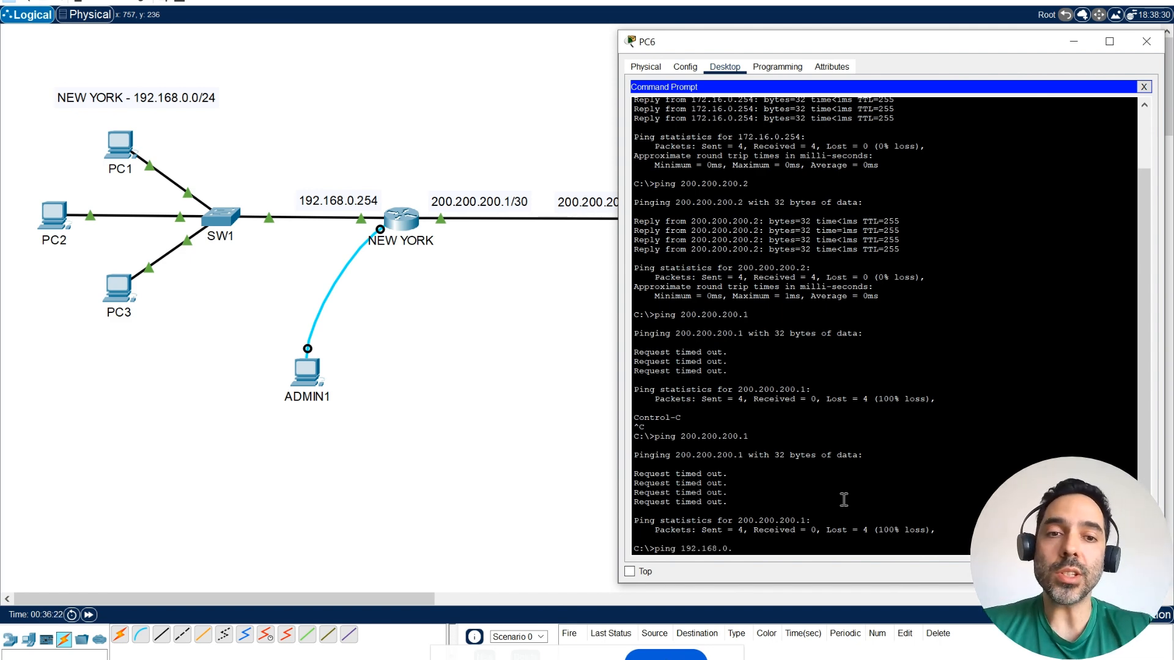
type("1")
key("Return")
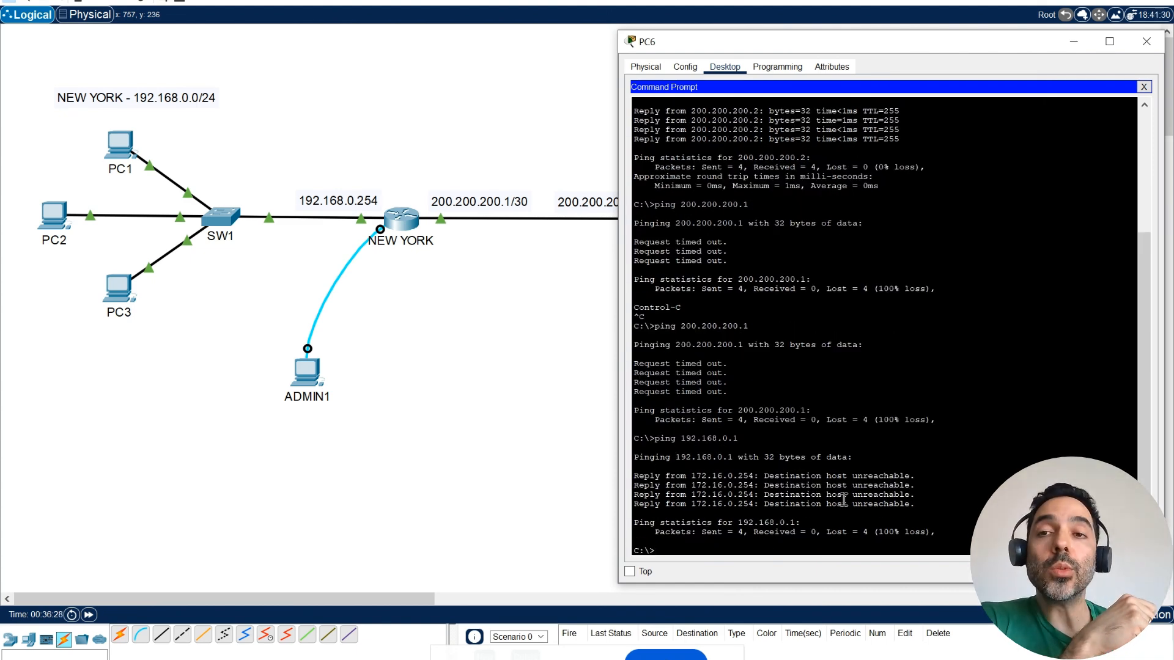
left_click(1144, 87)
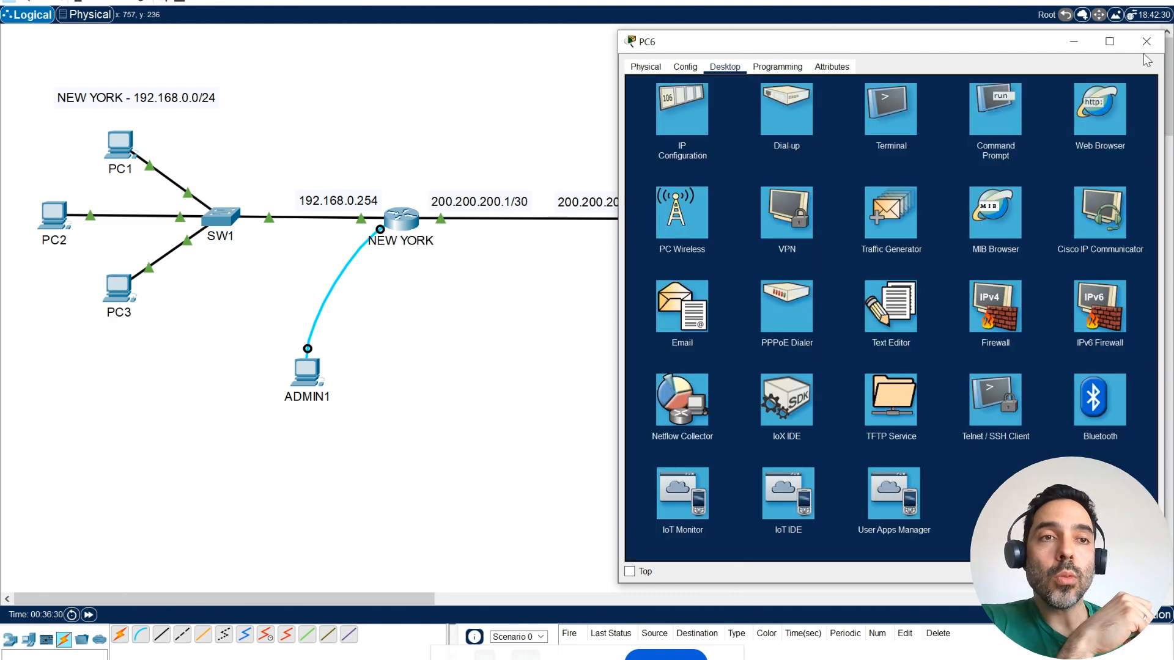
left_click(1147, 41)
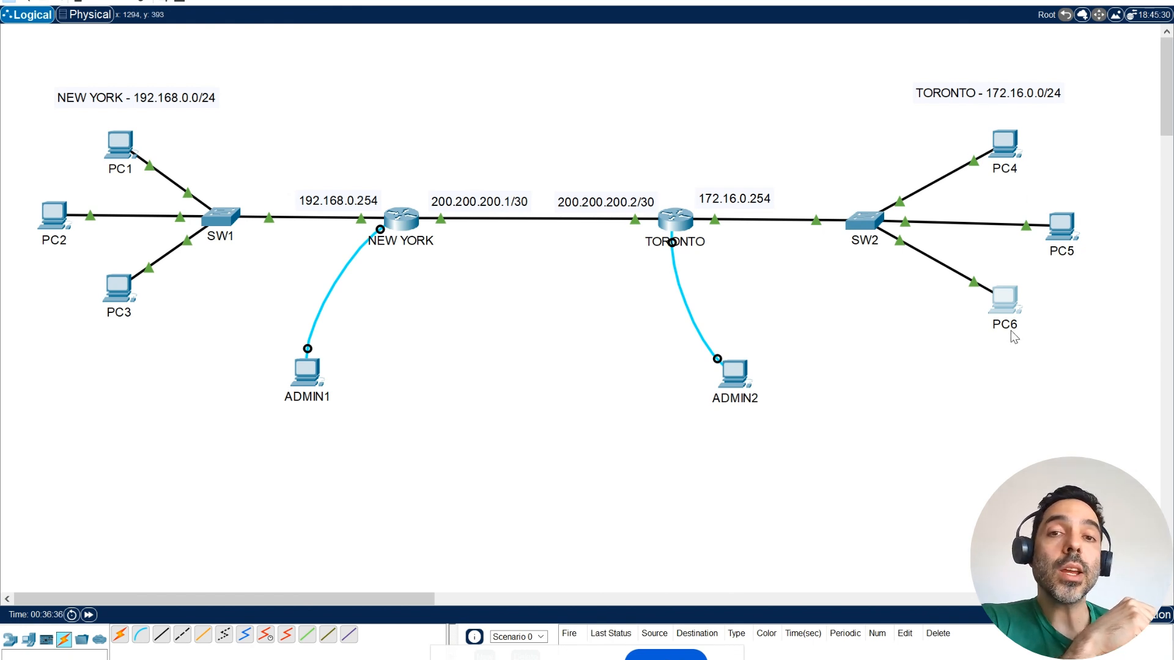
Reopen the Toronto router's console in ADMIN2's Terminal, and place the window so the New York network and inter-router link are uncovered
left_click(738, 372)
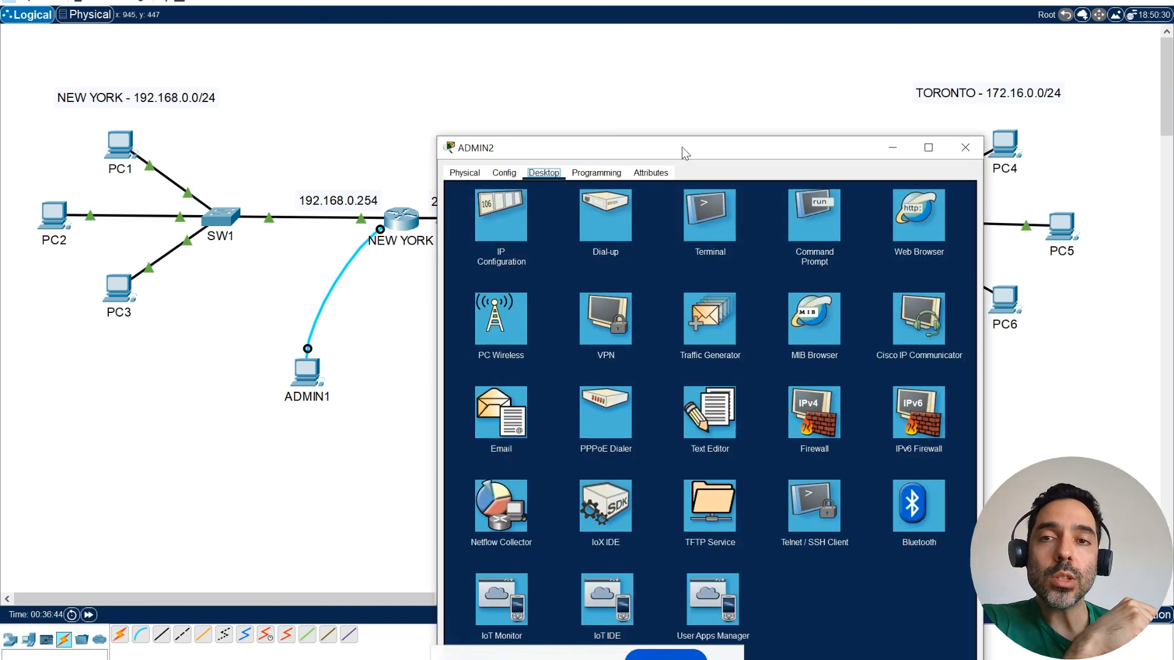
left_click_drag(681, 146, 974, 28)
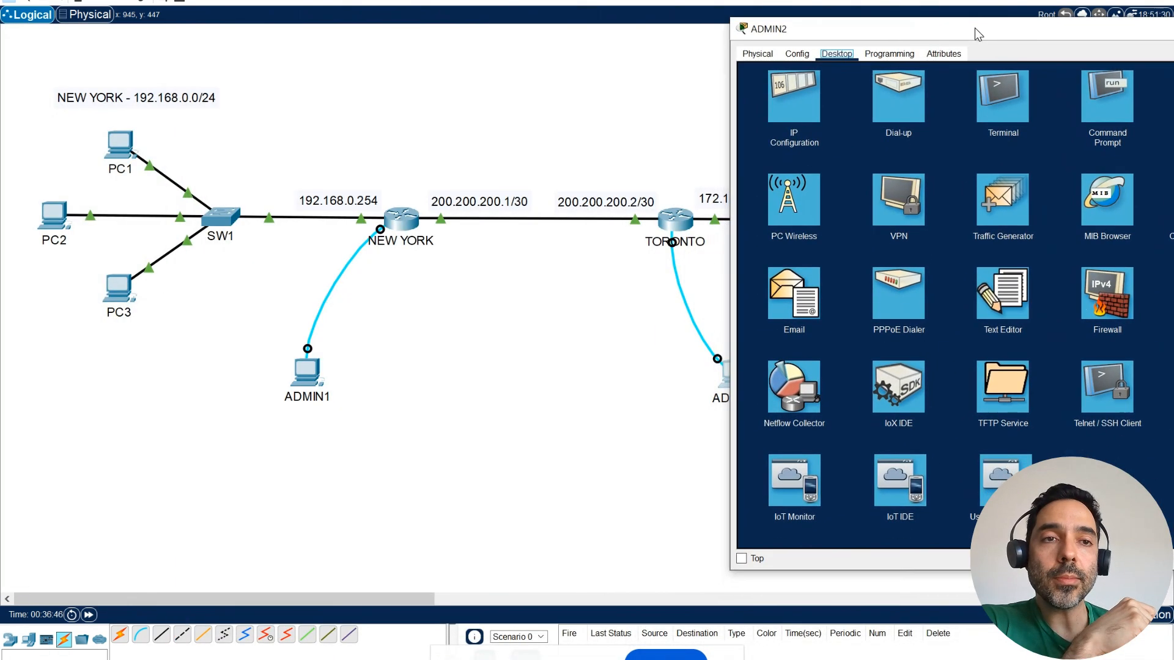
left_click(1009, 101)
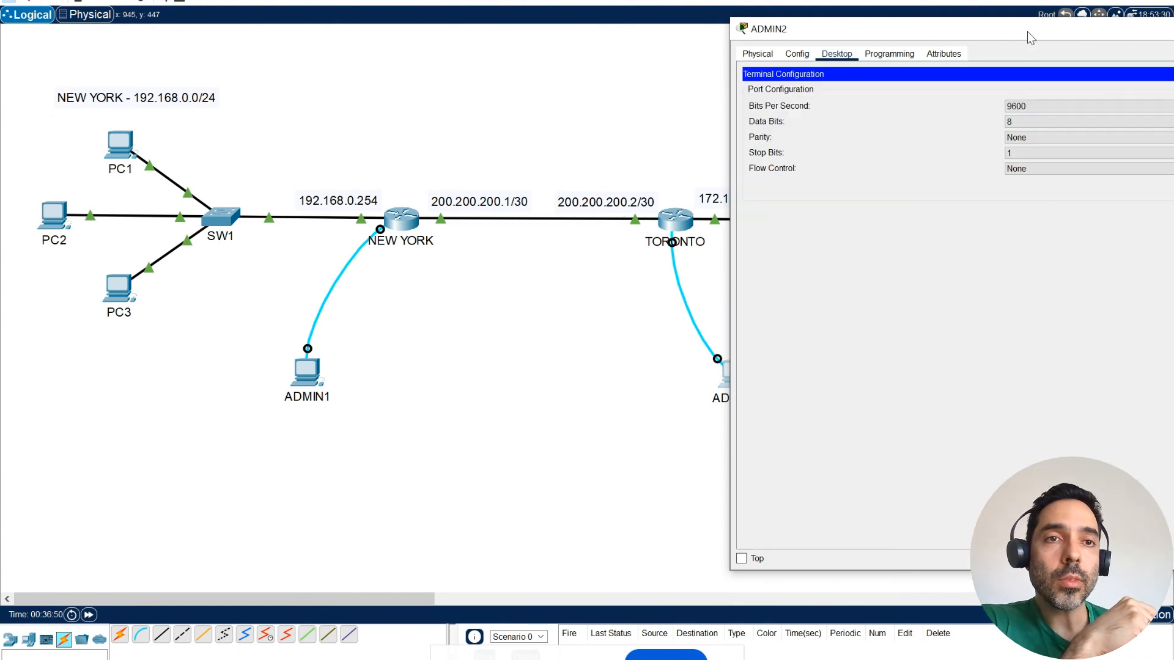
left_click_drag(1028, 32, 872, 36)
left_click(1073, 192)
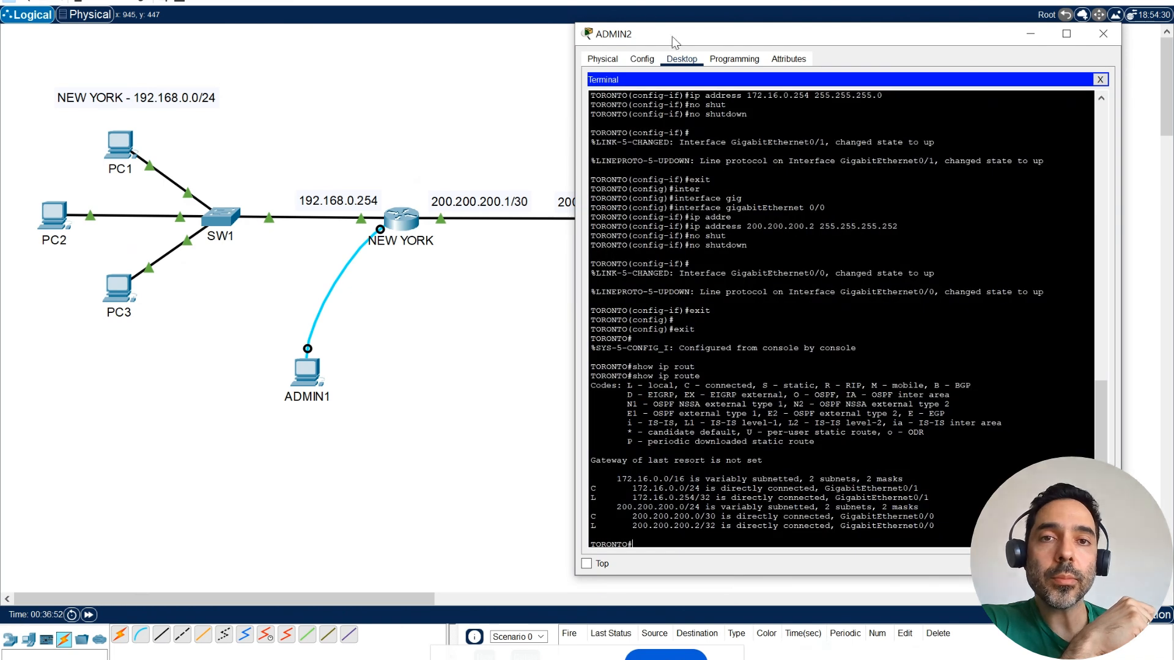
left_click_drag(634, 36, 719, 39)
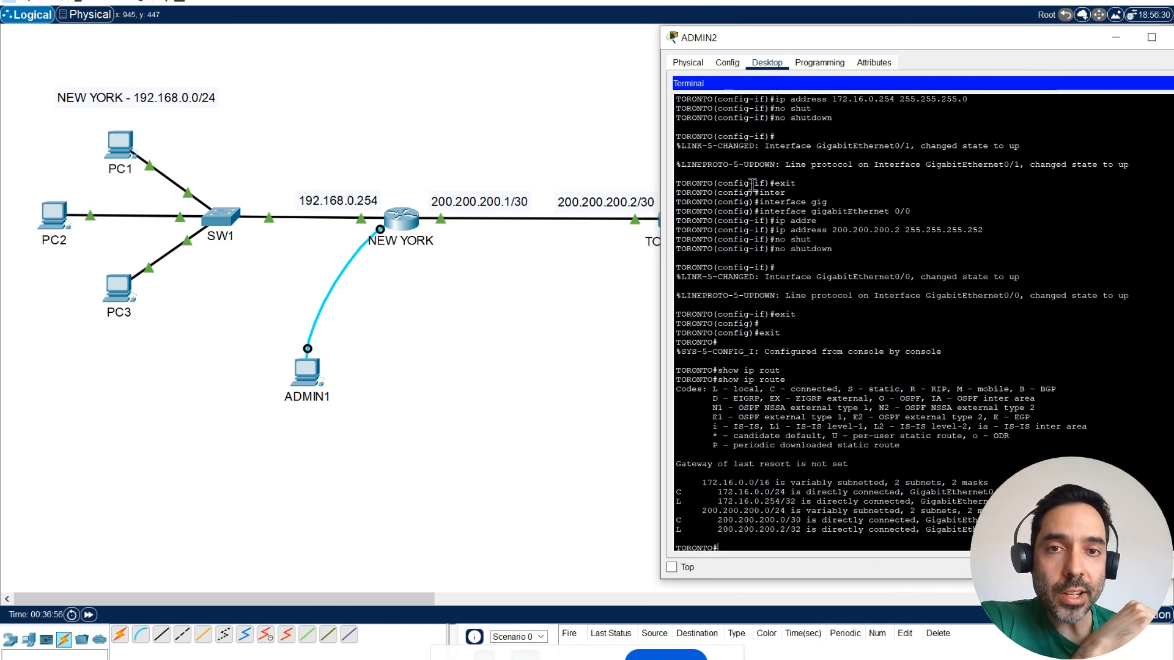
left_click_drag(699, 42, 736, 37)
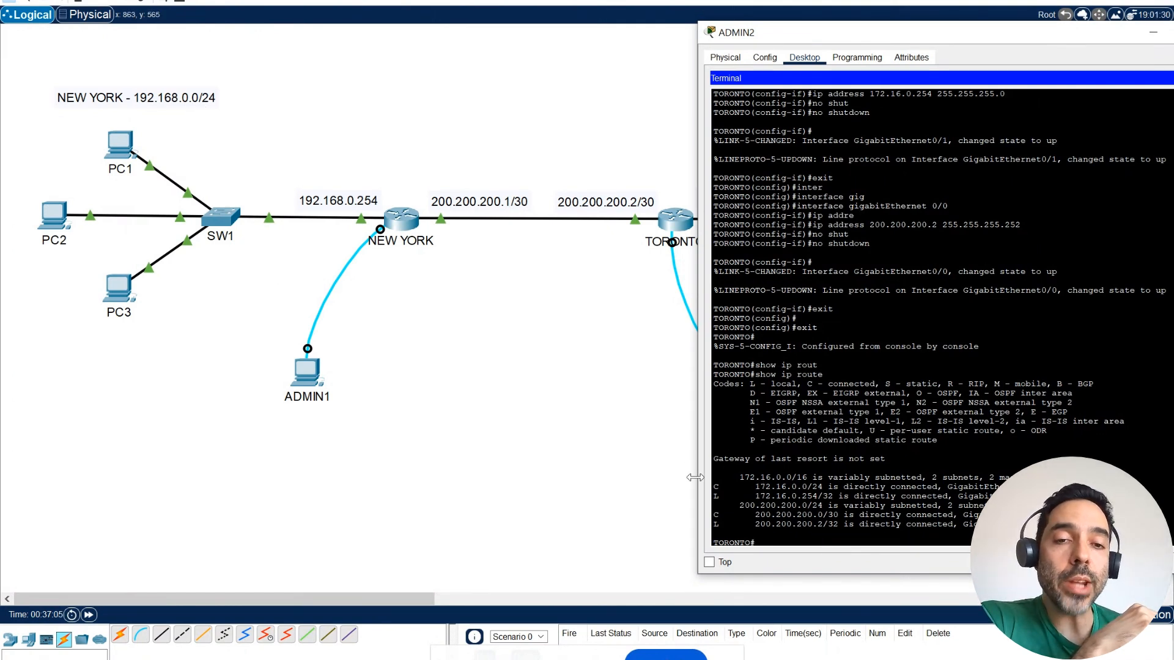
Highlight the route entries in the Toronto routing table, and single out the connected 172.16.0.0 network
left_click_drag(714, 478, 1002, 525)
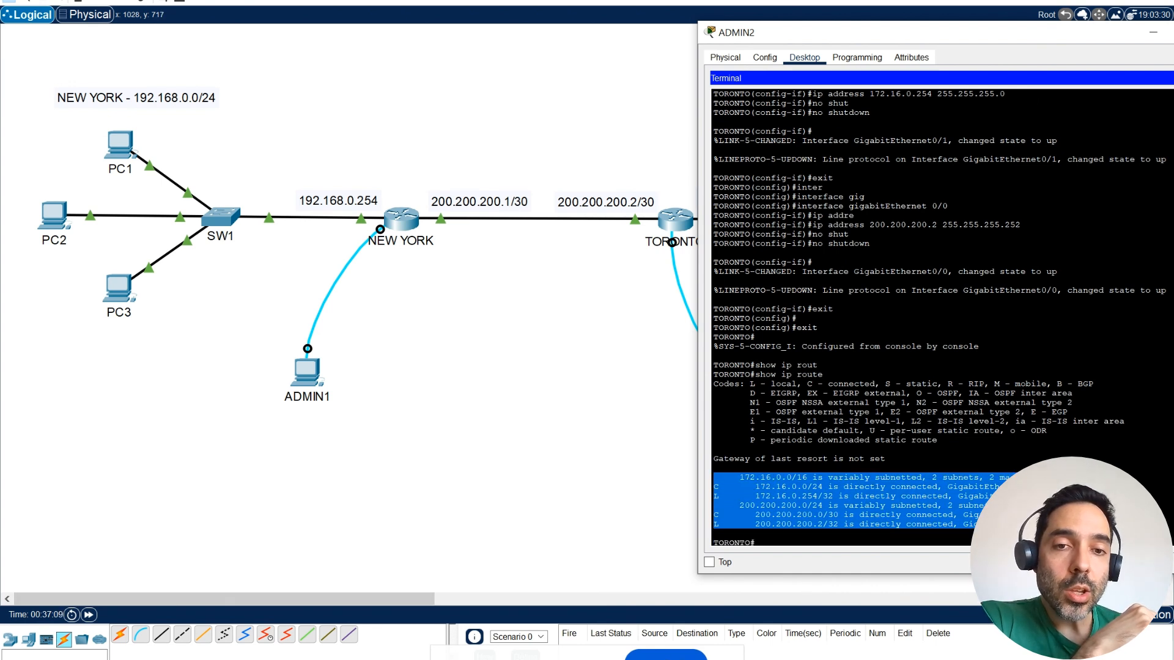
left_click(1033, 526)
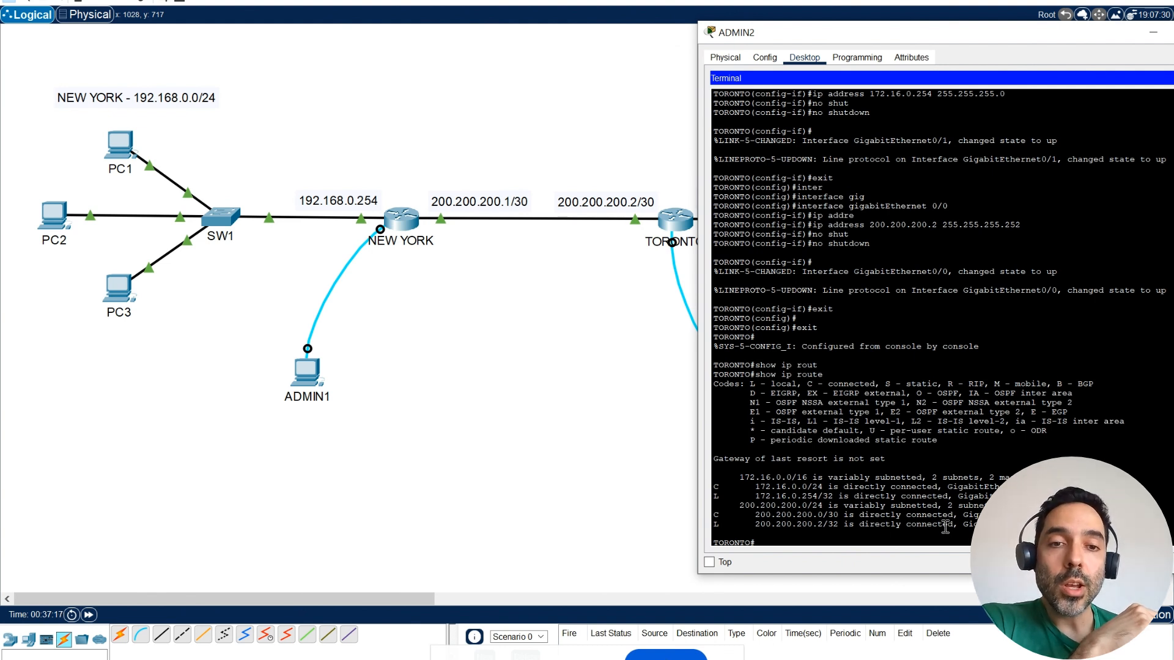
left_click_drag(751, 487, 812, 486)
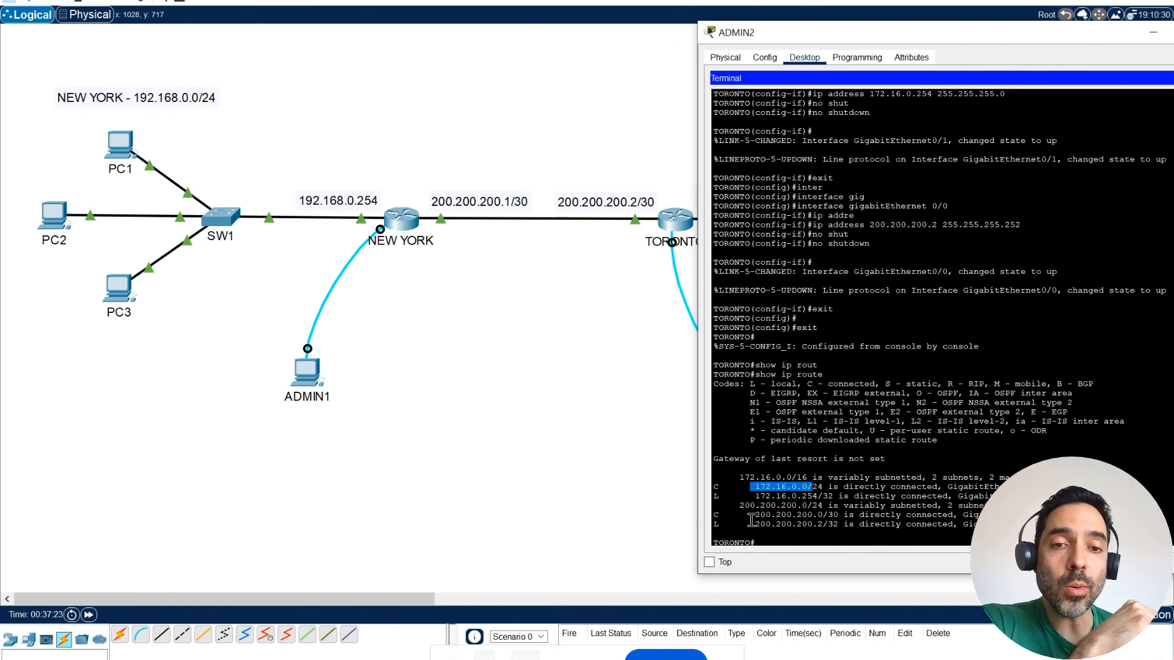
Single out the connected 200.200.200.0 network in Toronto's routing table, and enter global configuration mode on that router
left_click_drag(755, 515, 837, 516)
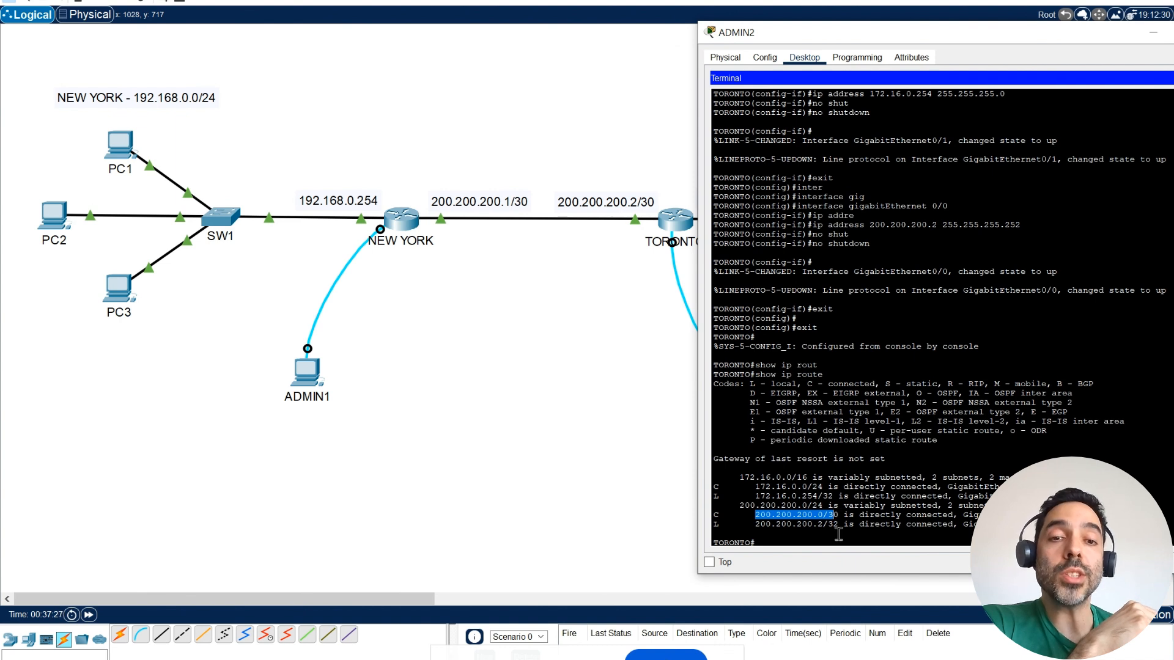
left_click(839, 534)
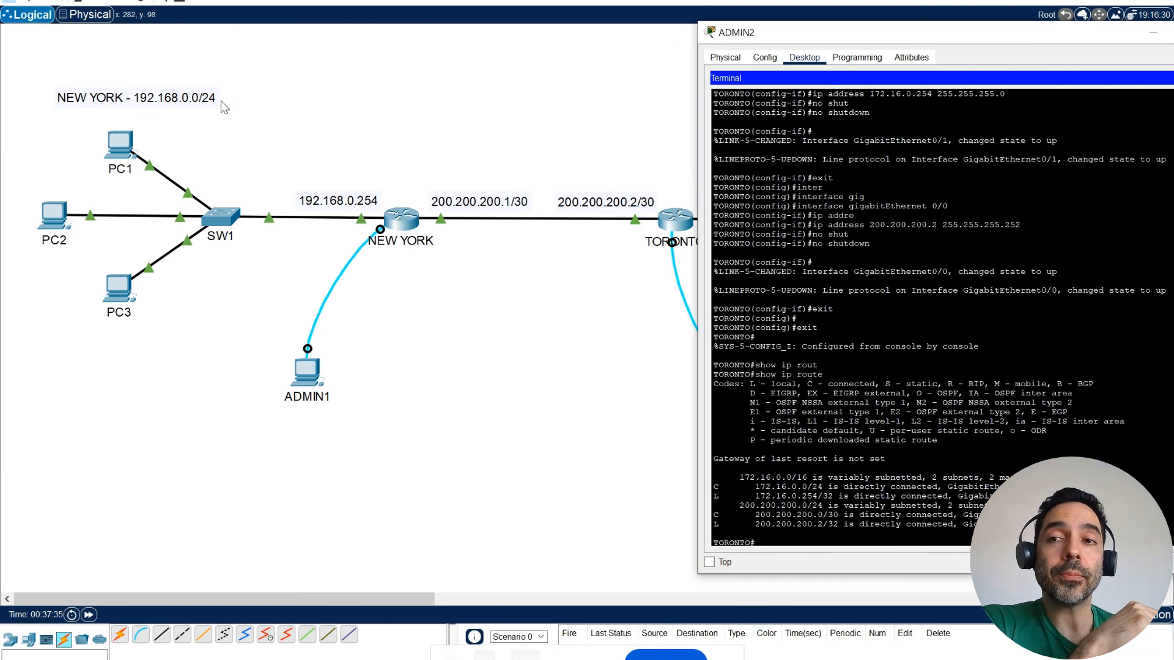
left_click(793, 543)
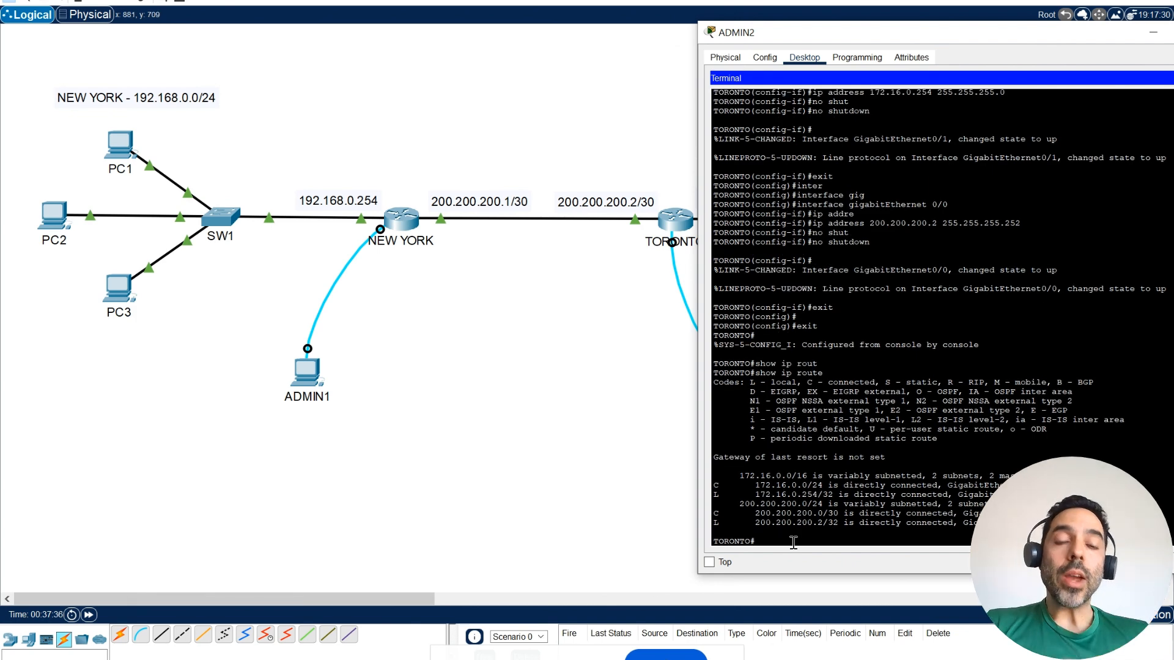
type("conf")
key("Tab")
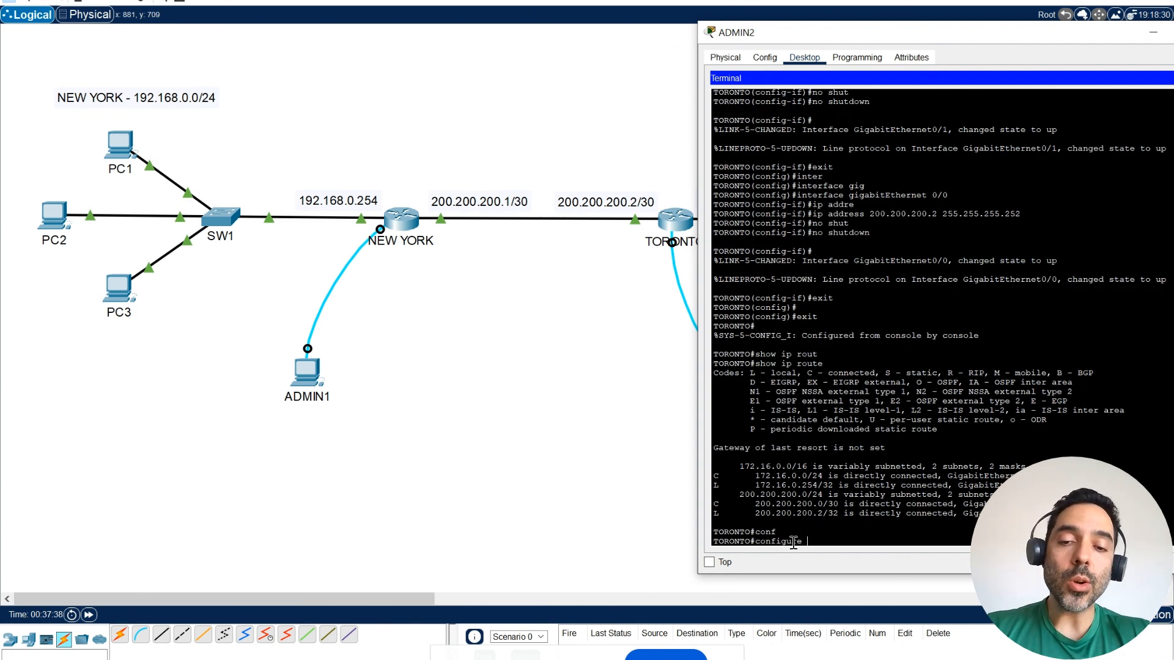
type("ter")
key("Tab")
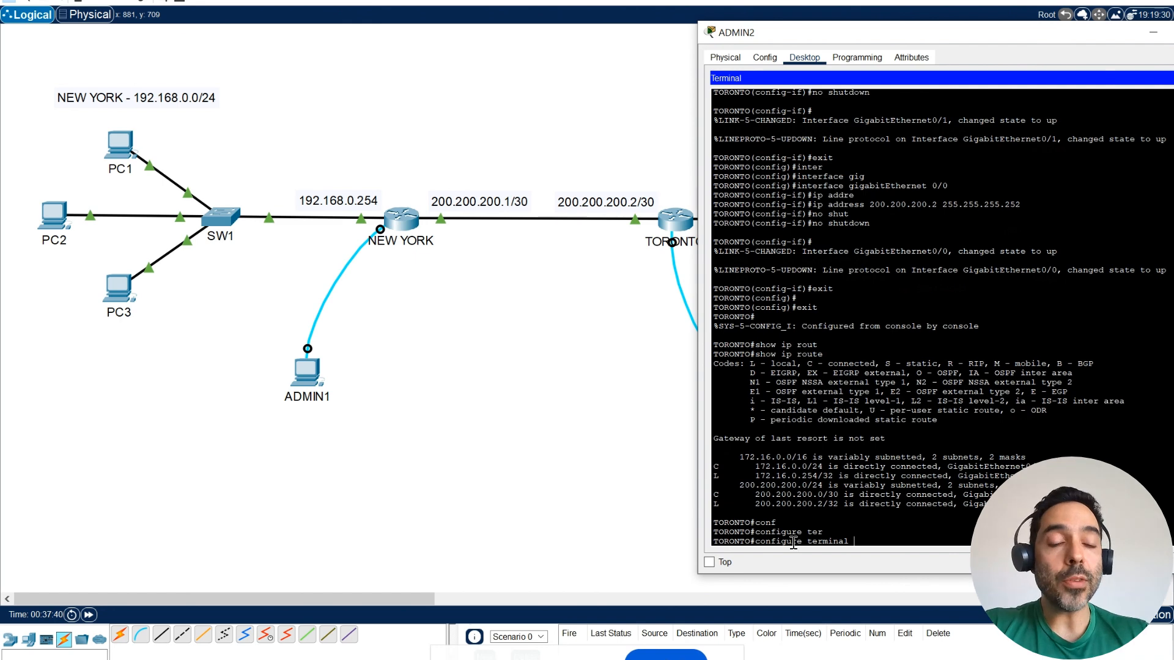
key("Return")
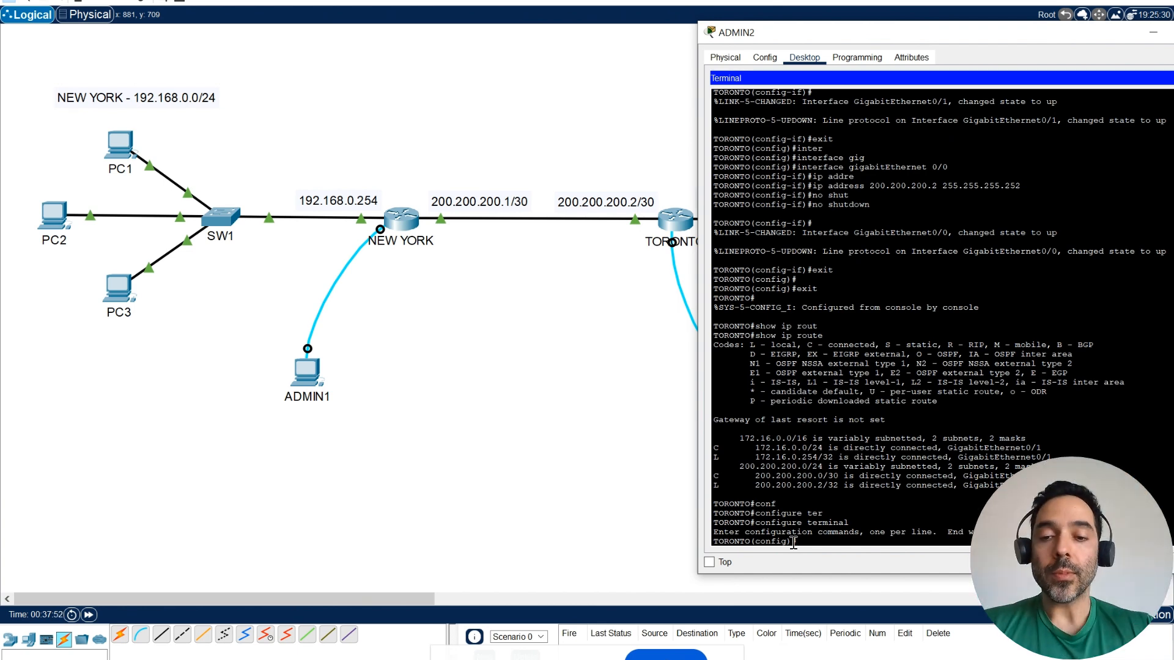
Add a static route on Toronto to 192.168.0.0 255.255.255.0 via 200.200.200.1, and highlight the destination network in the command
type("ip route")
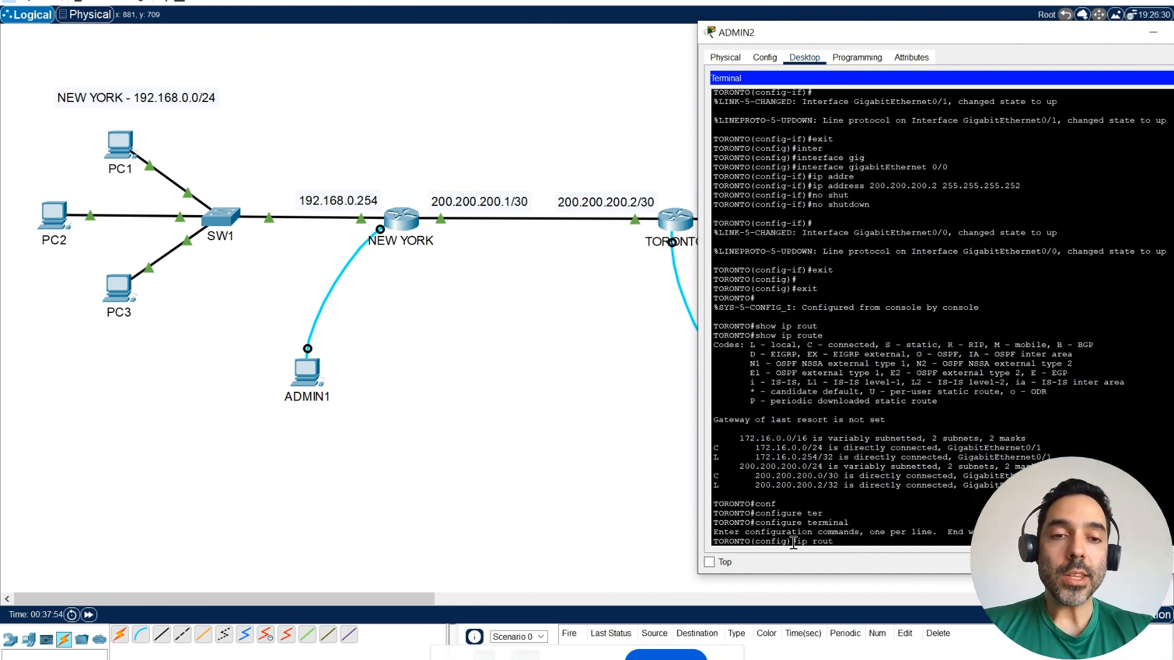
key("Tab")
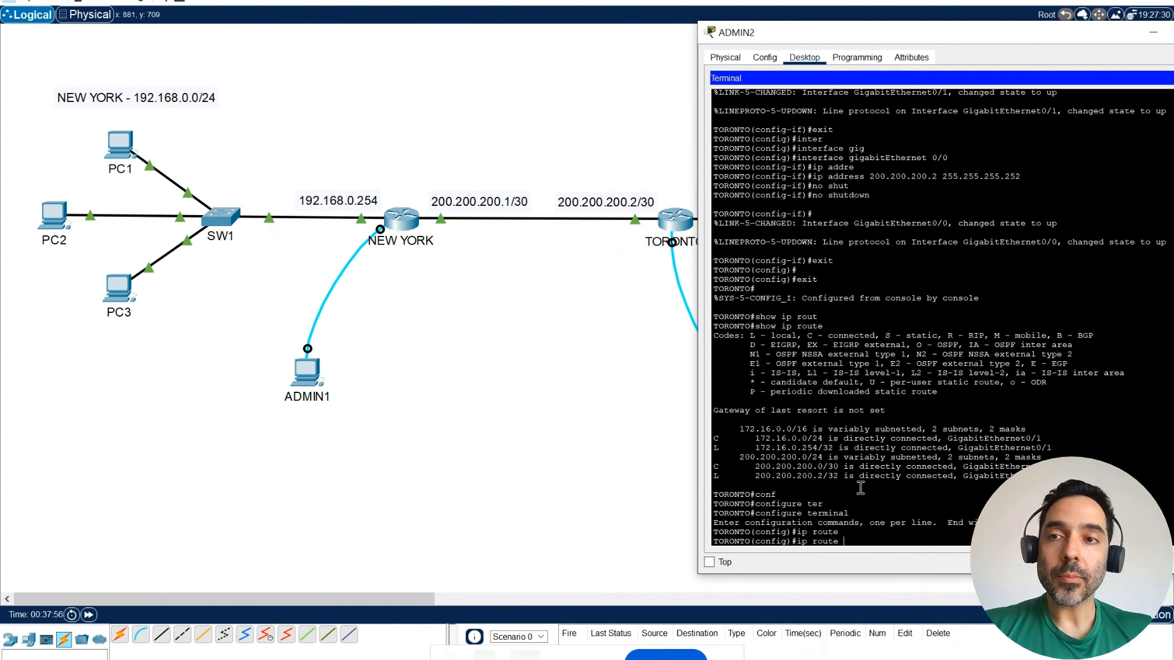
type("192.")
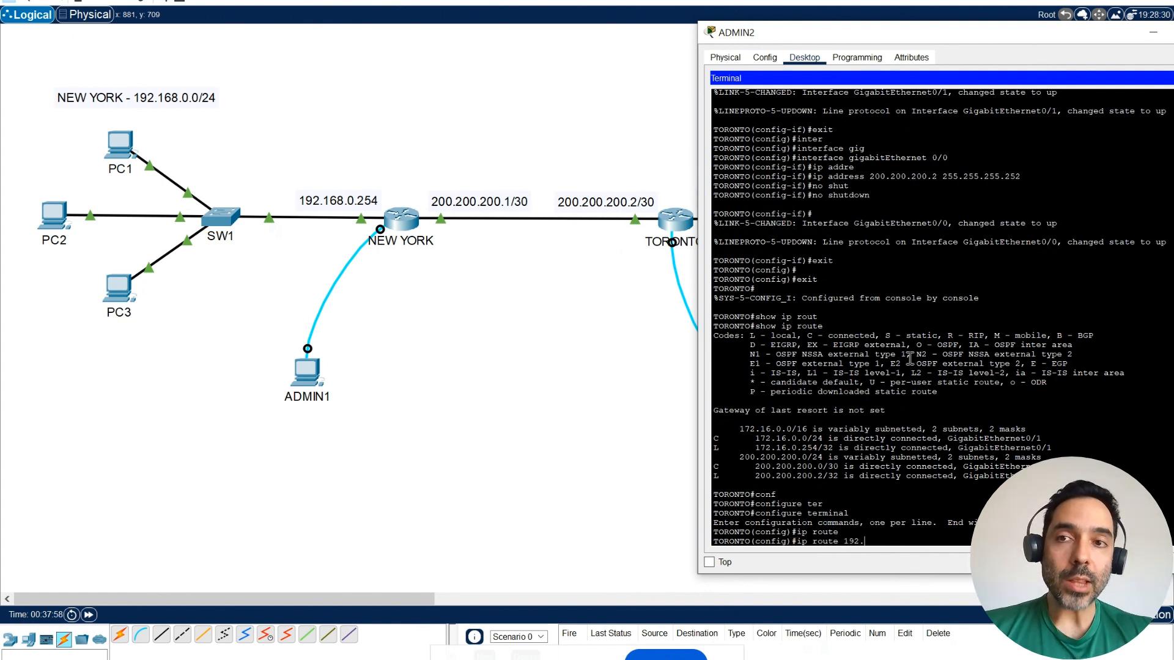
type("168.")
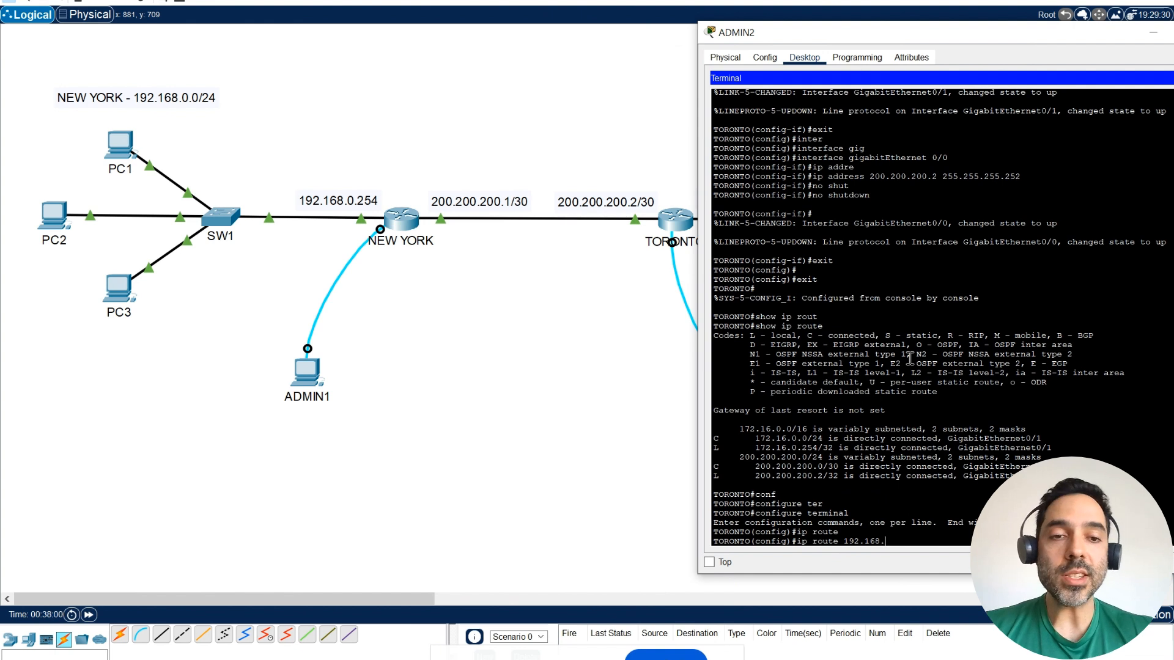
type("0.0")
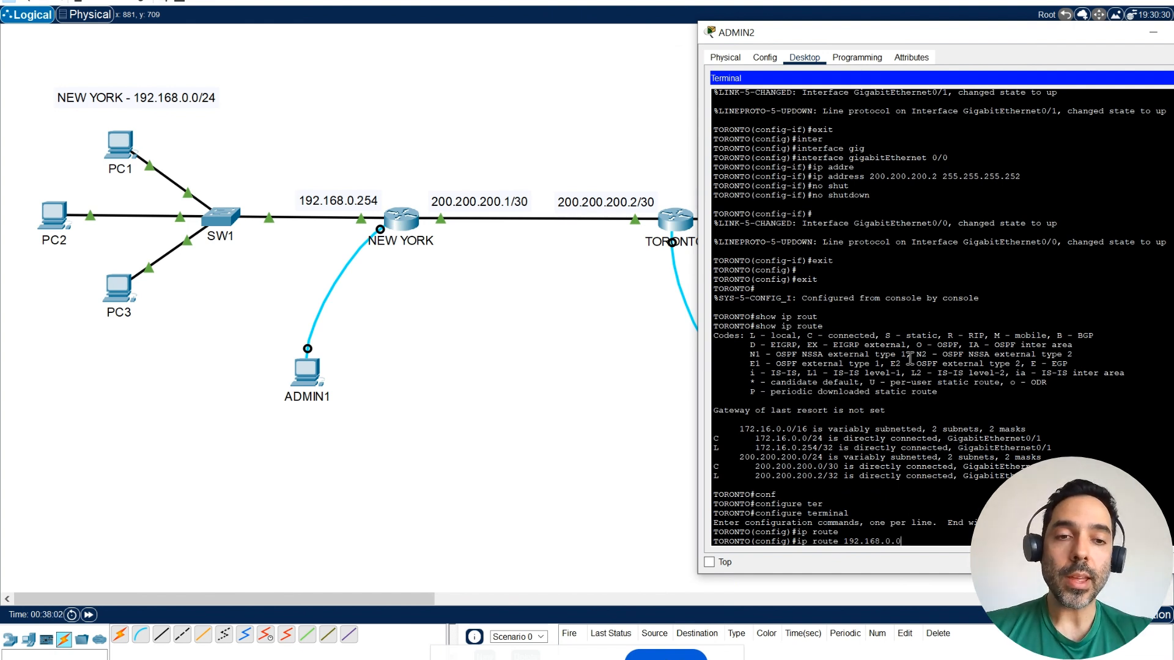
type(" 255.255.255.")
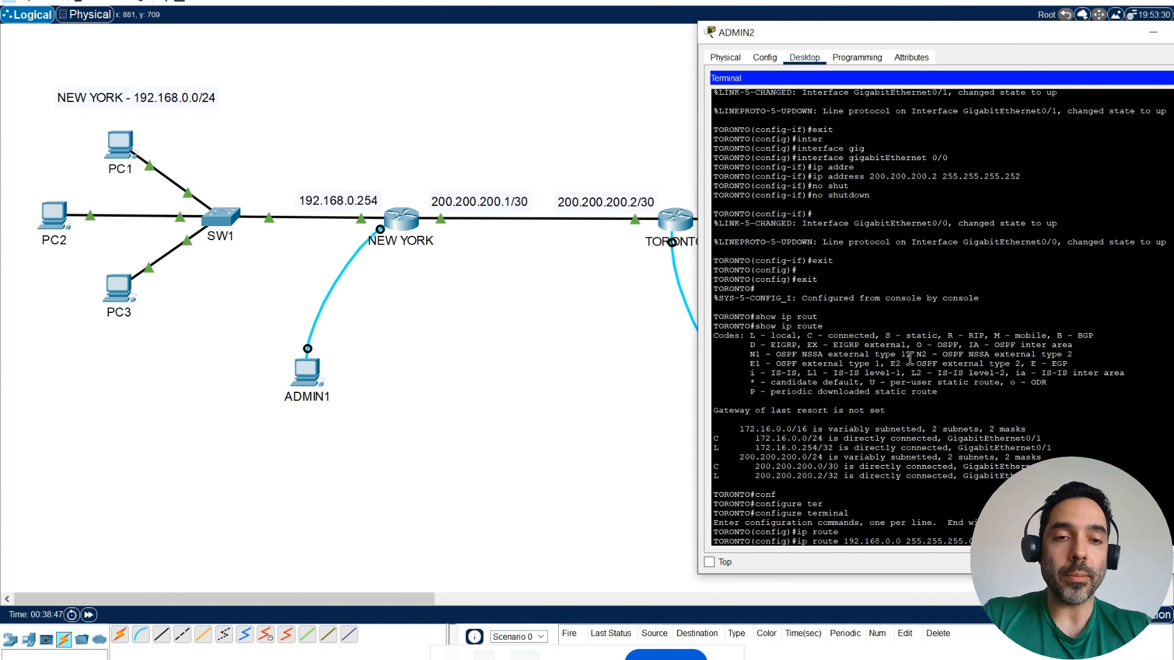
key("Return")
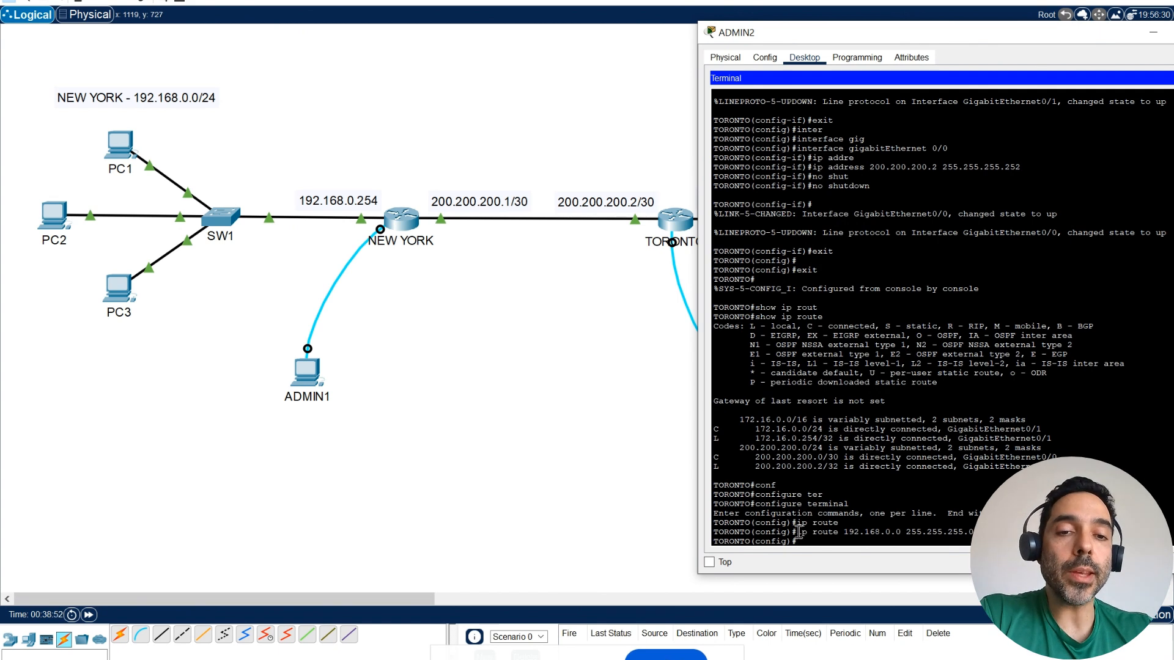
left_click_drag(798, 532, 901, 531)
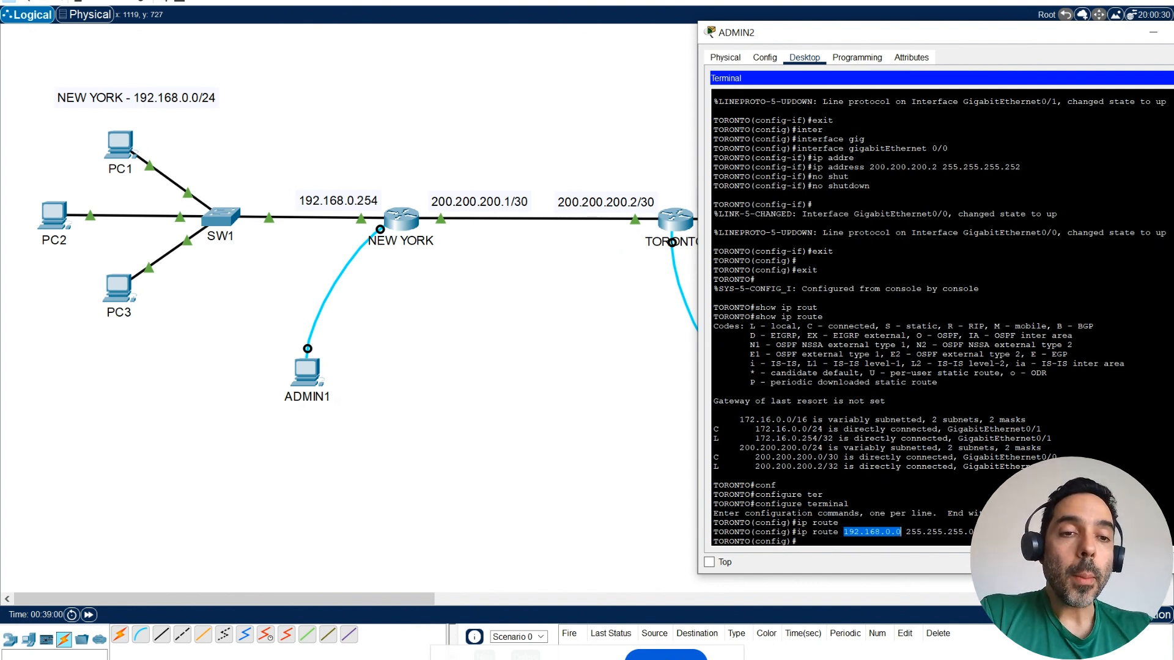
left_click(979, 533)
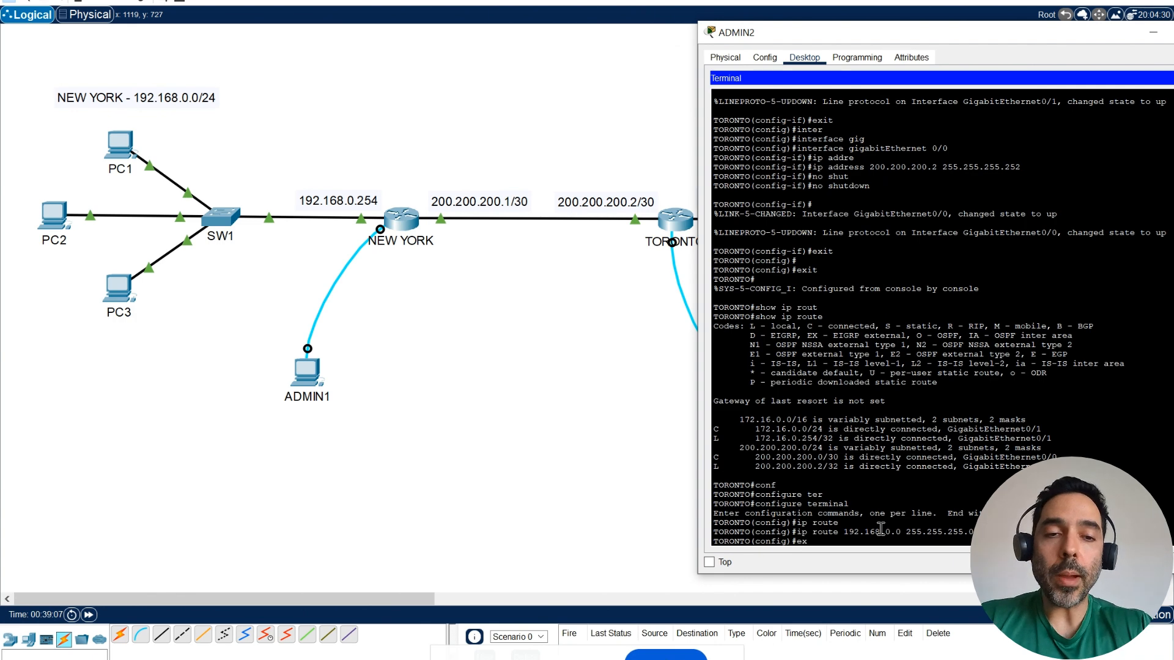
Leave global configuration mode on the Toronto router and display its routing table with show ip route
type("it")
key("Return")
type("sh")
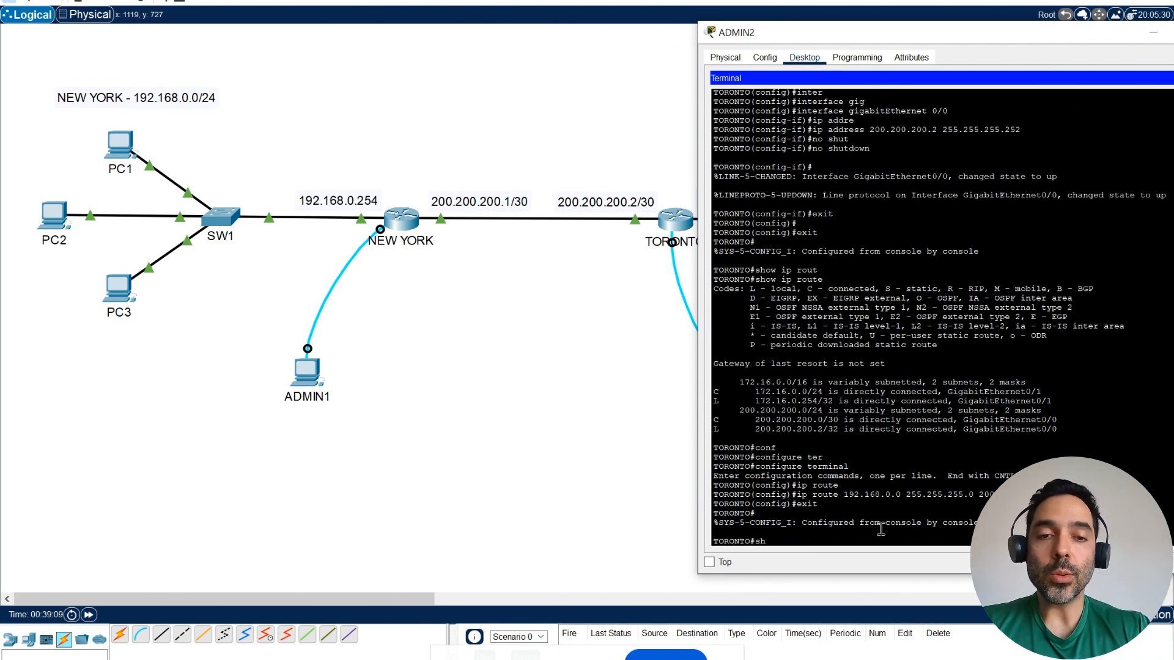
type("ow ip route")
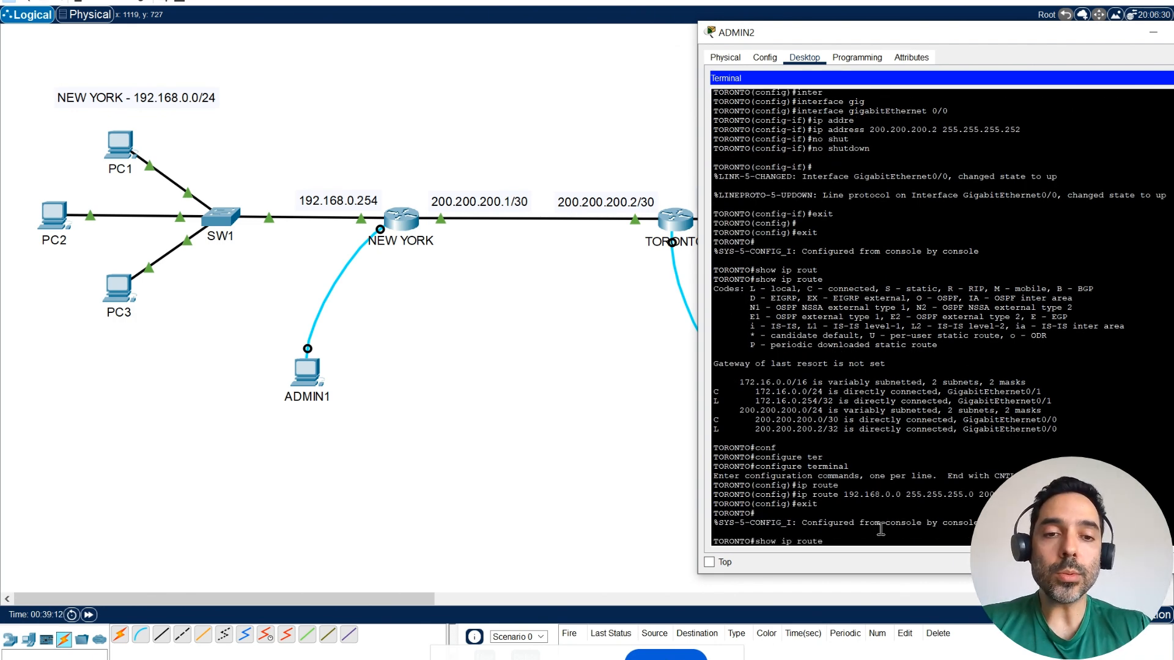
key("Return")
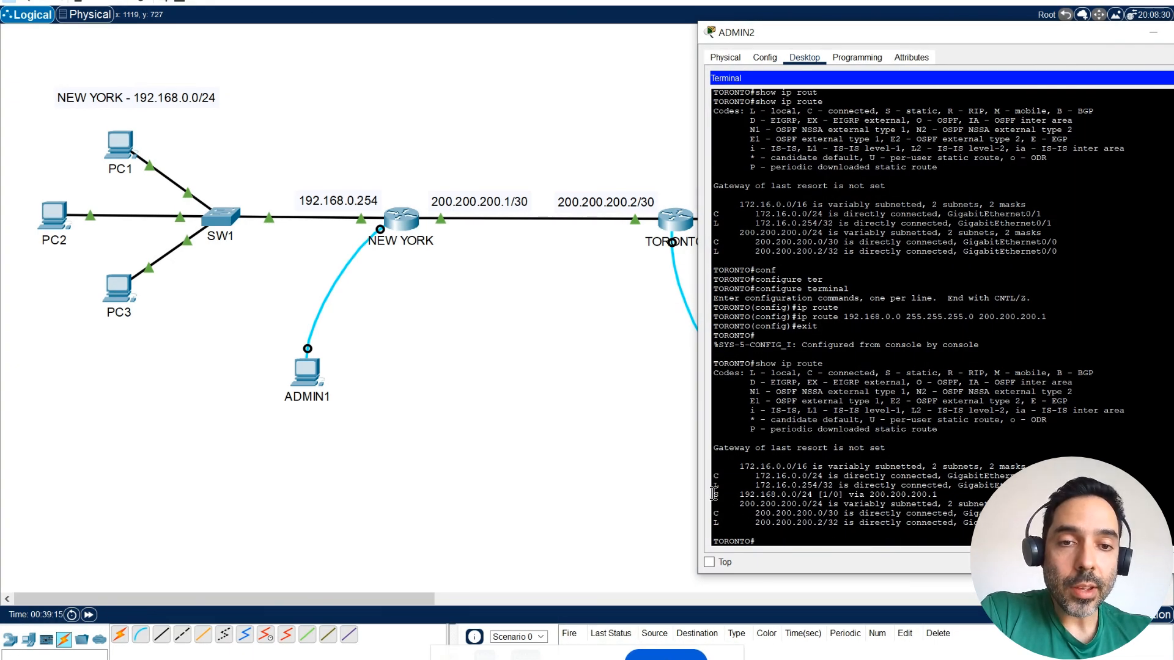
Highlight the static route entry in Toronto's routing table, singling out its 192.168.0.0/24 network and next hop 200.200.200.1
left_click_drag(714, 494, 942, 494)
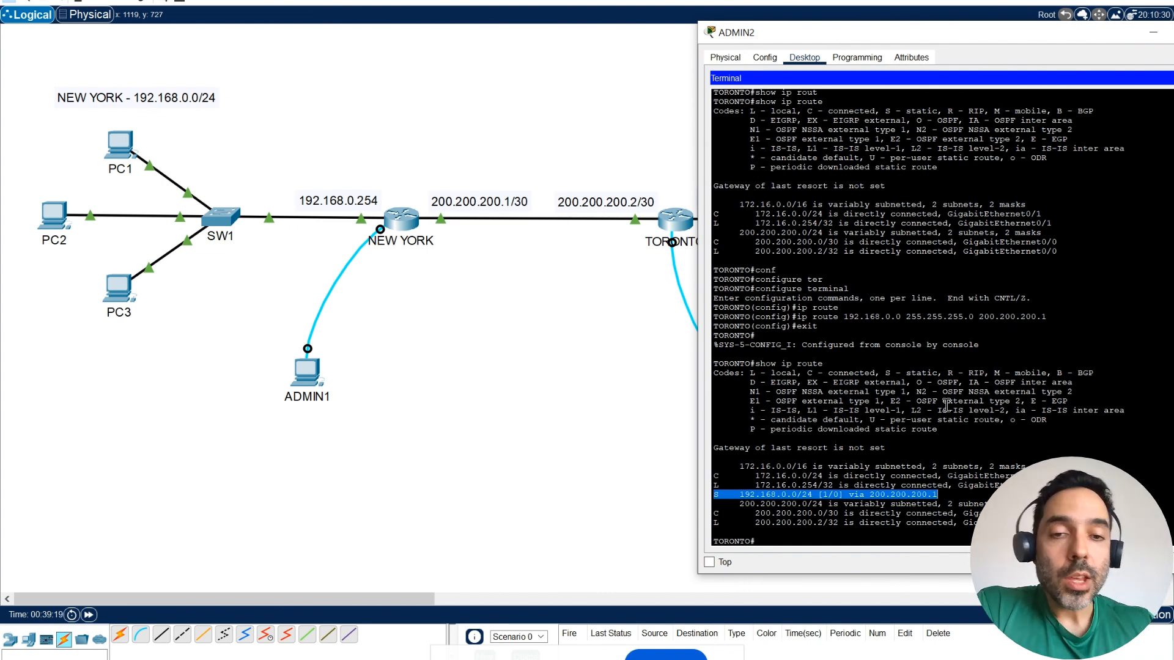
left_click(724, 493)
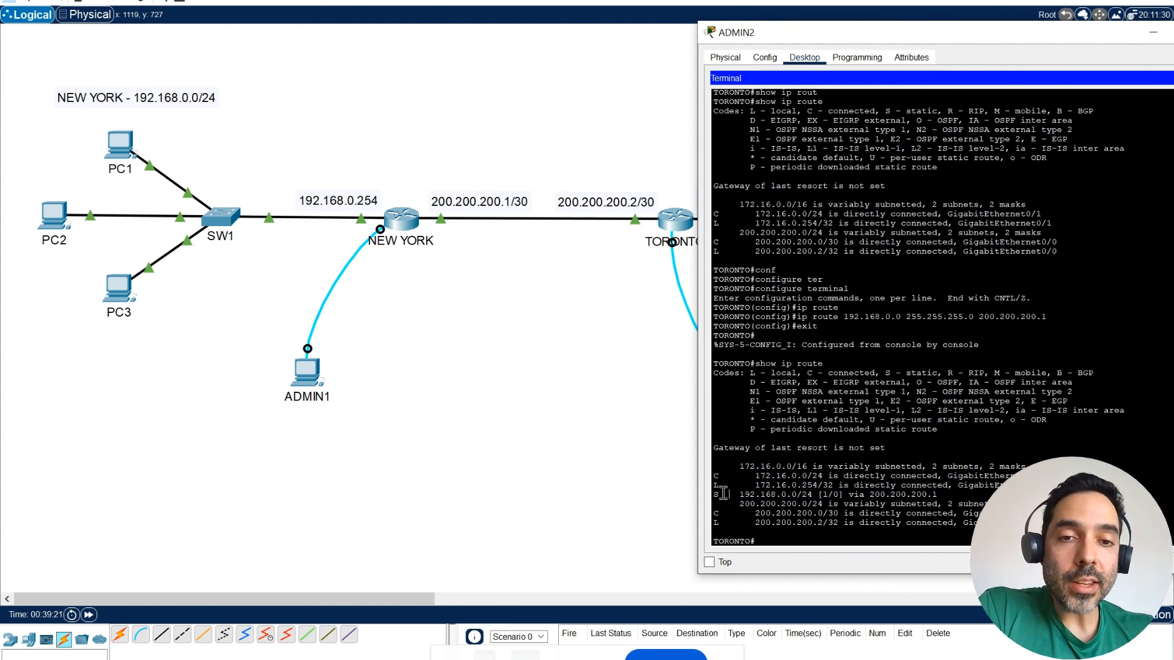
left_click_drag(720, 494, 812, 494)
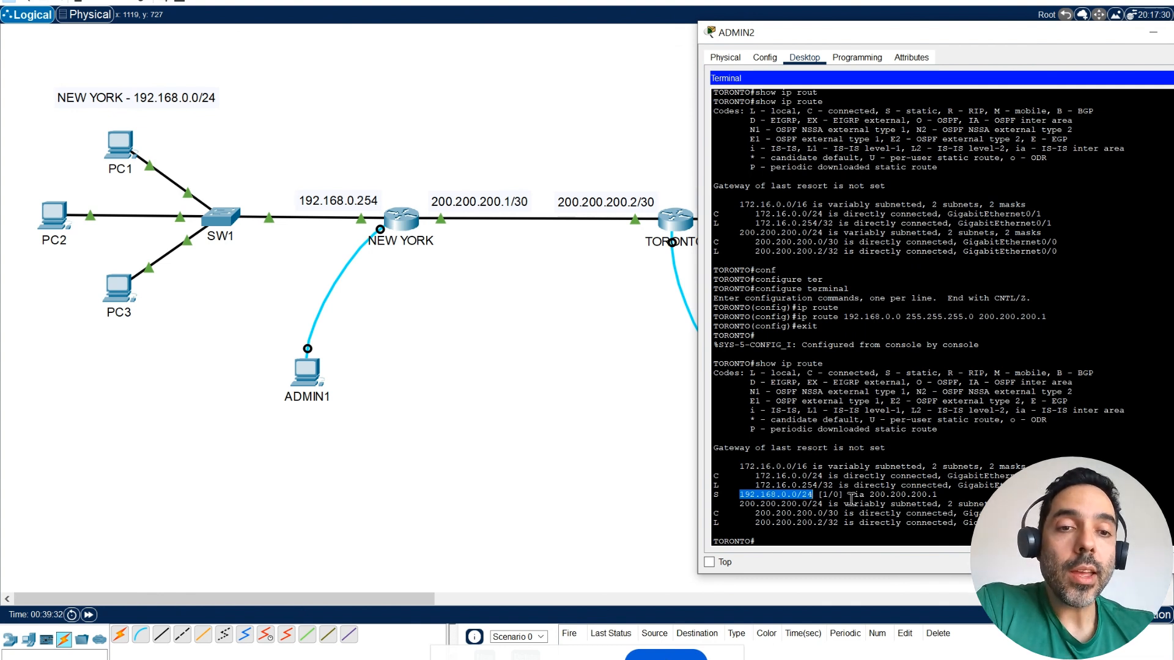
left_click_drag(850, 496, 942, 495)
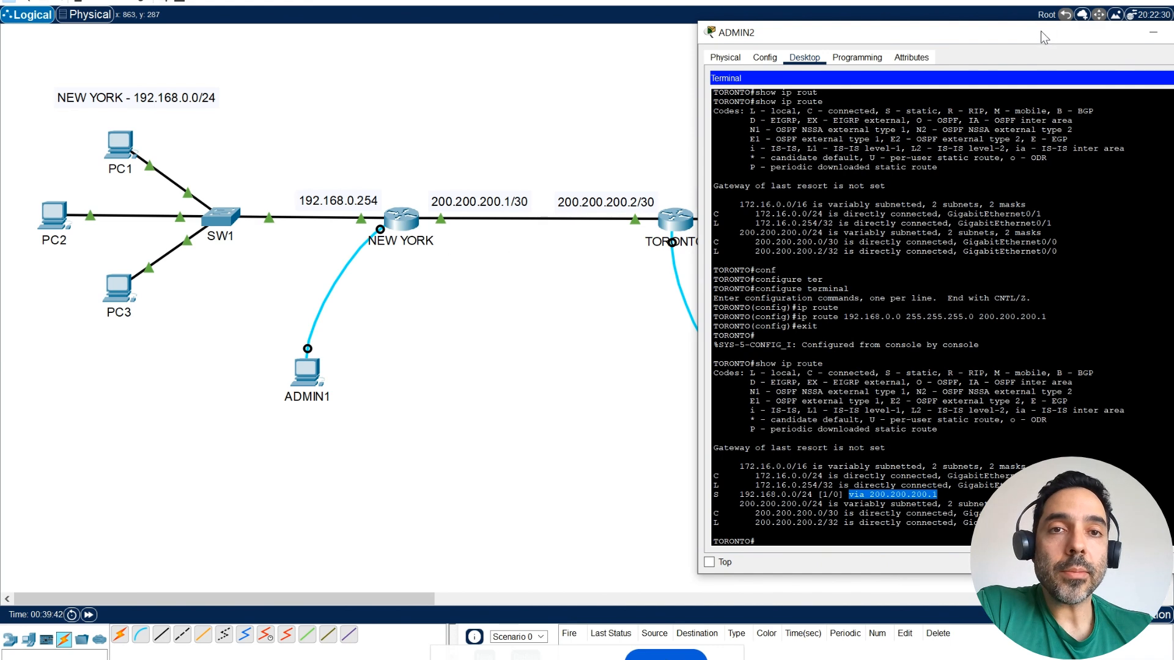
Close the Toronto router's Terminal session and the ADMIN2 window
left_click_drag(1040, 38, 756, 34)
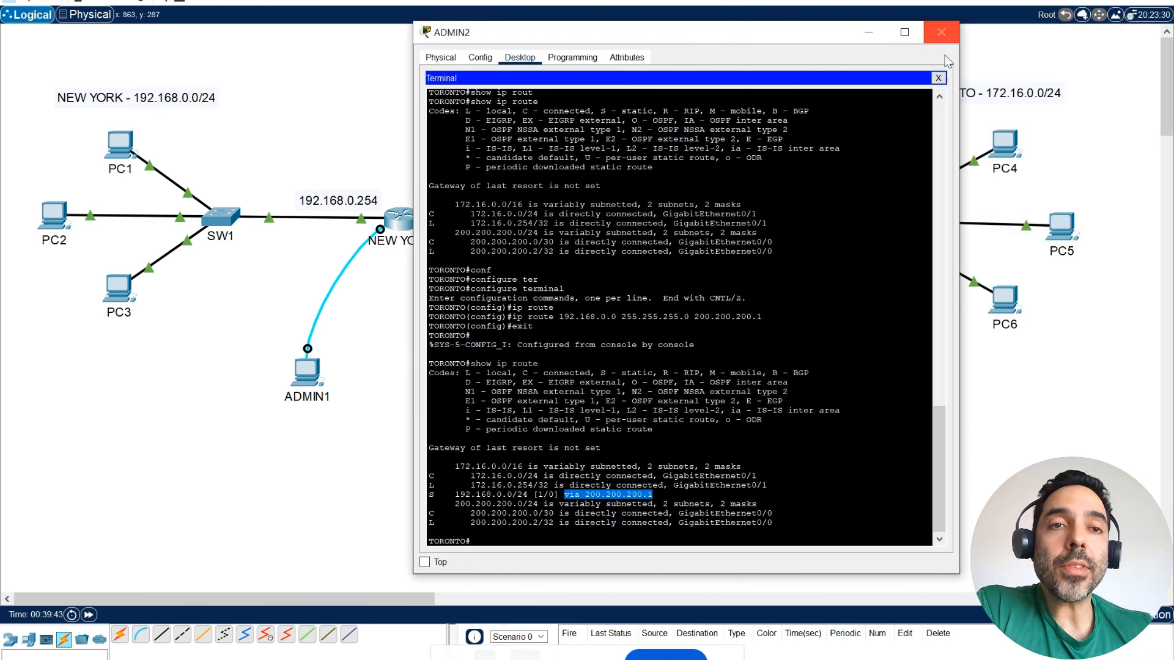
left_click(939, 78)
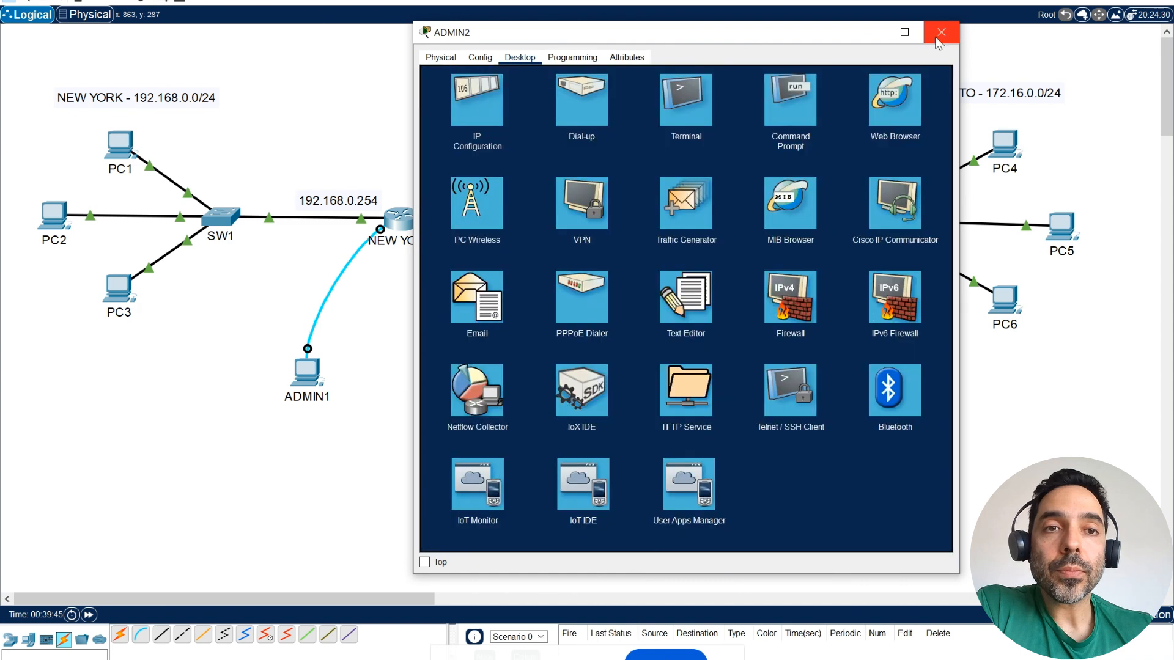
left_click(941, 33)
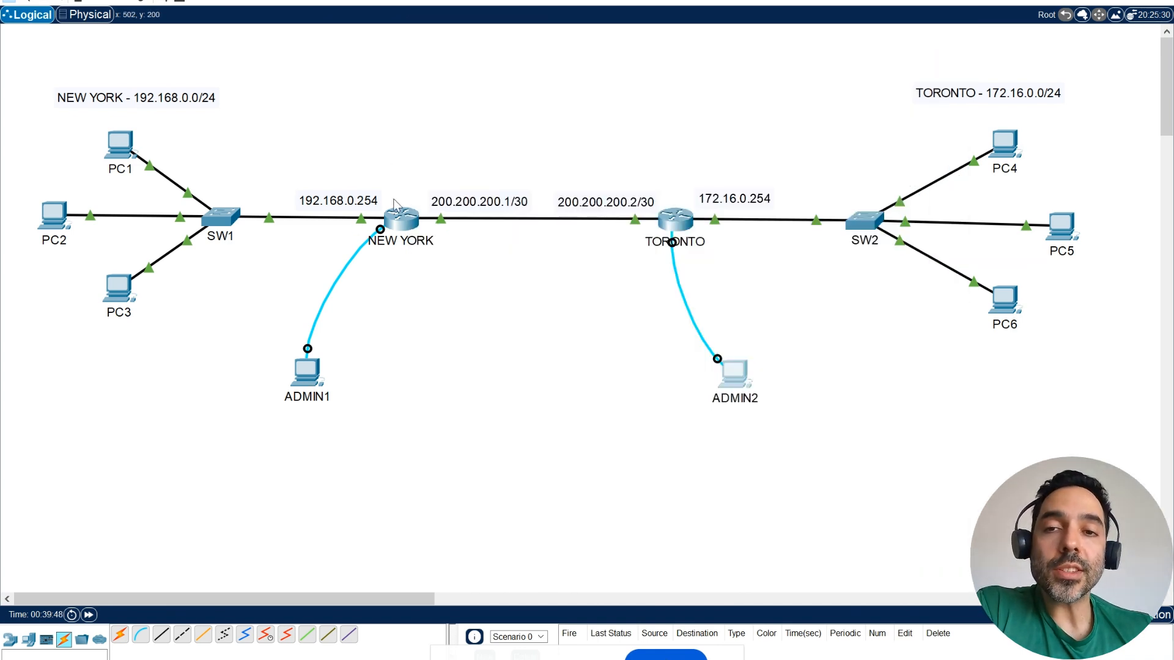
Open the New York router's console in ADMIN1's Terminal with the default port settings, keeping the Toronto side of the topology uncovered
left_click(311, 383)
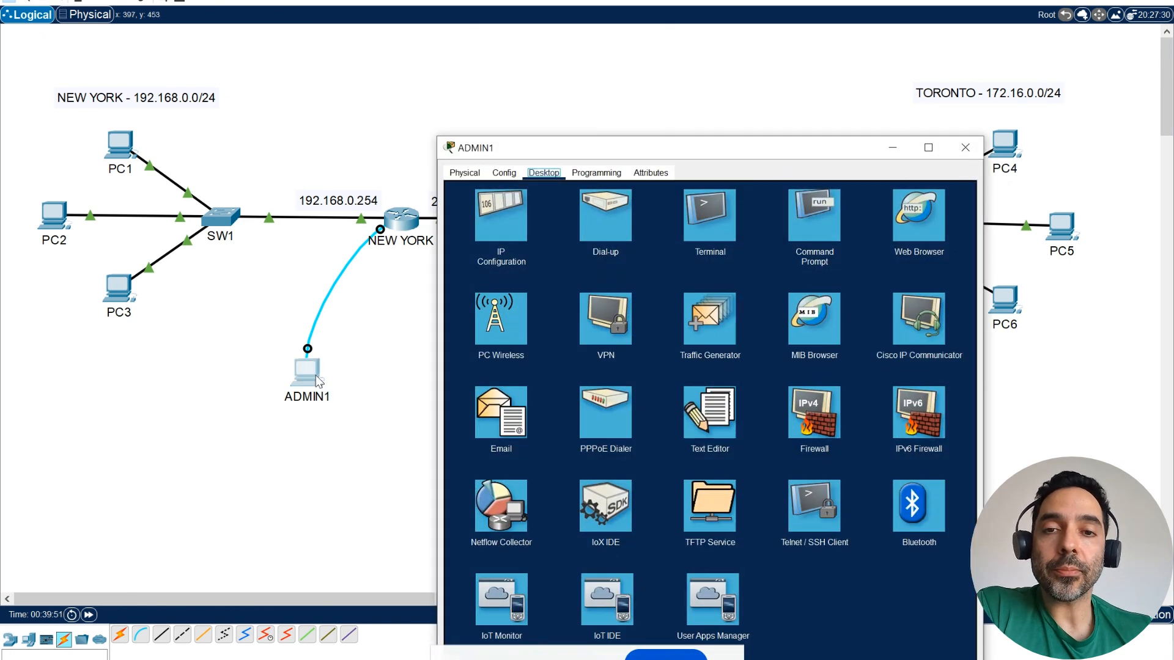
left_click_drag(599, 147, 179, 40)
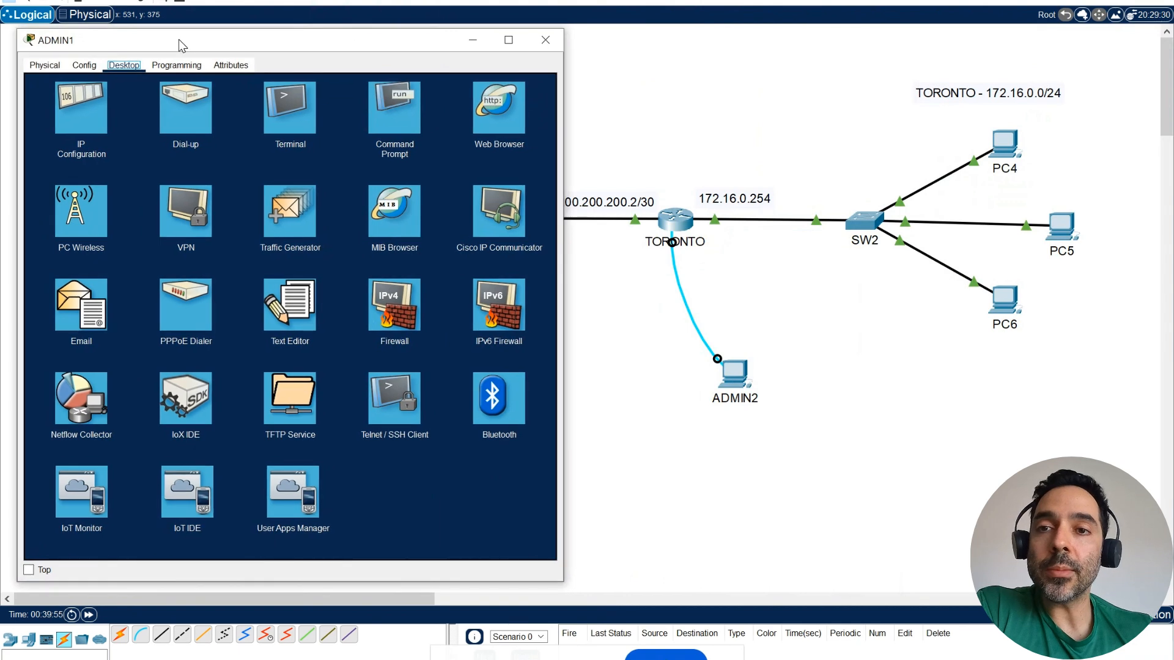
left_click(282, 104)
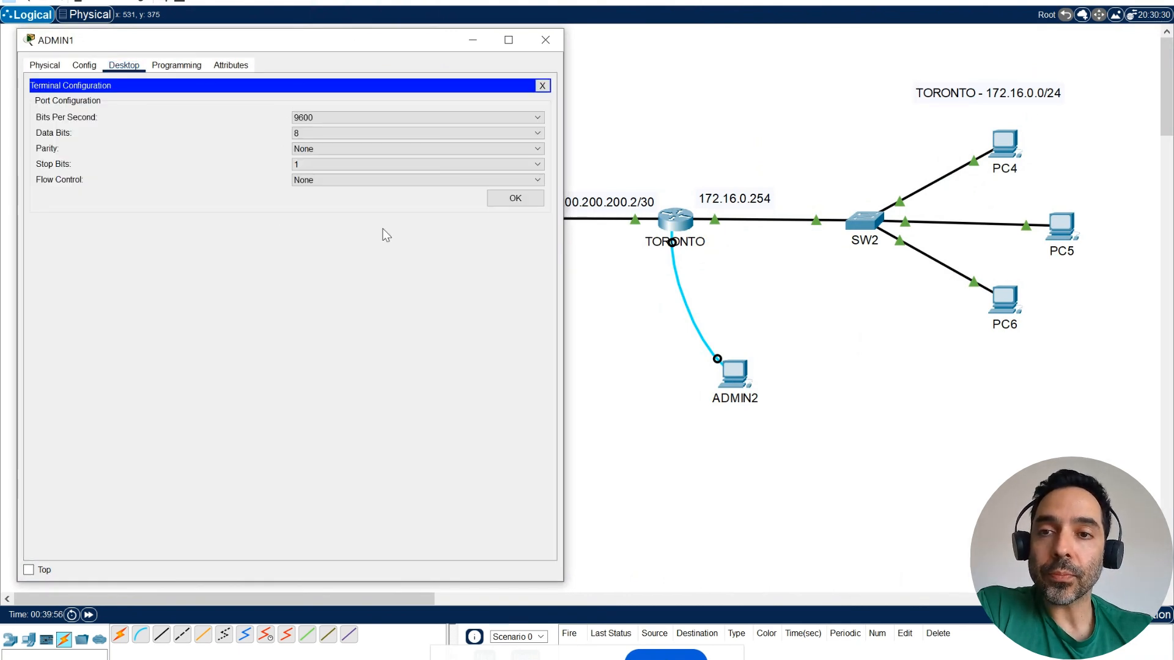
left_click(516, 200)
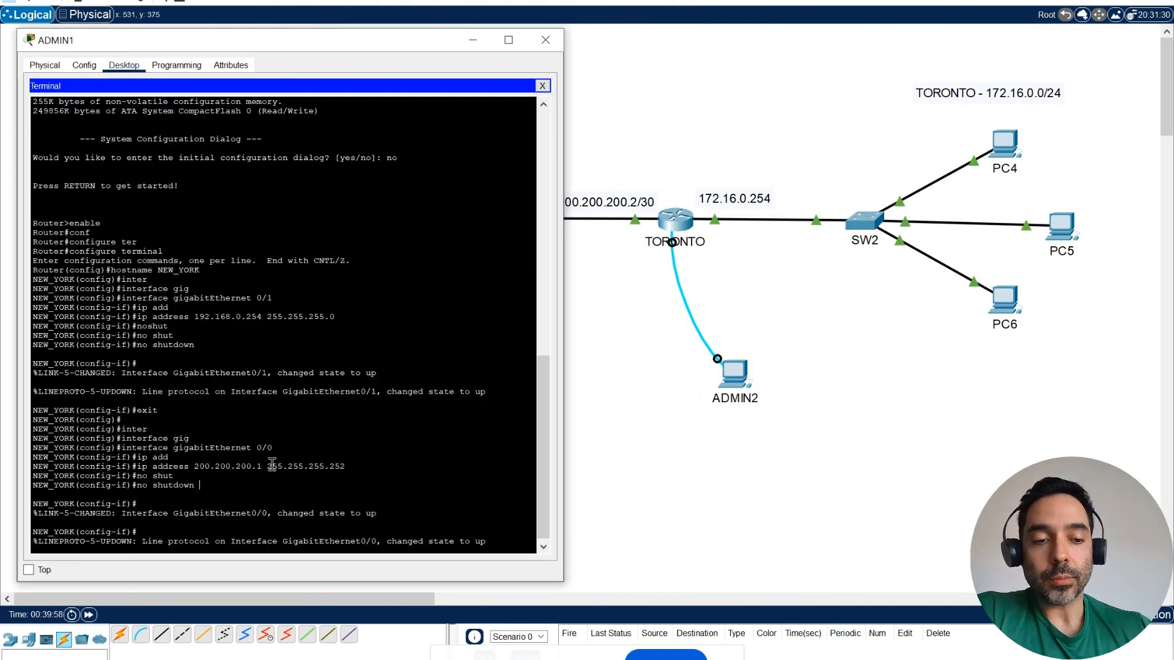
key("Return")
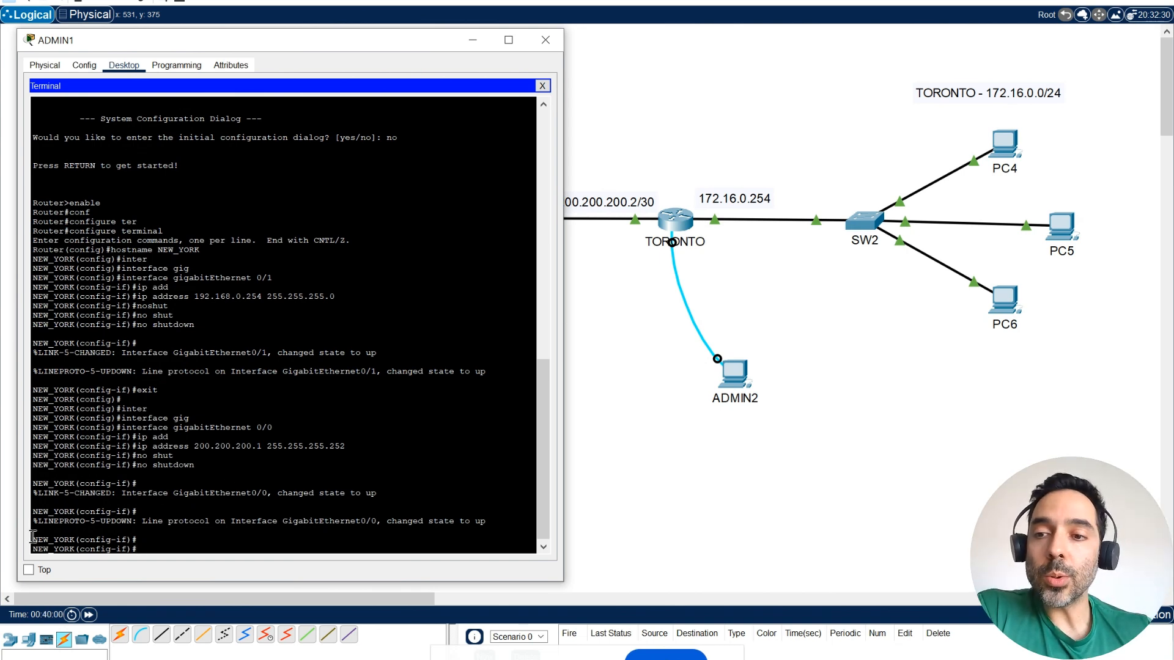
Leave interface and global configuration modes on the New York router to return to the privileged prompt
left_click_drag(32, 540, 133, 540)
left_click(200, 521)
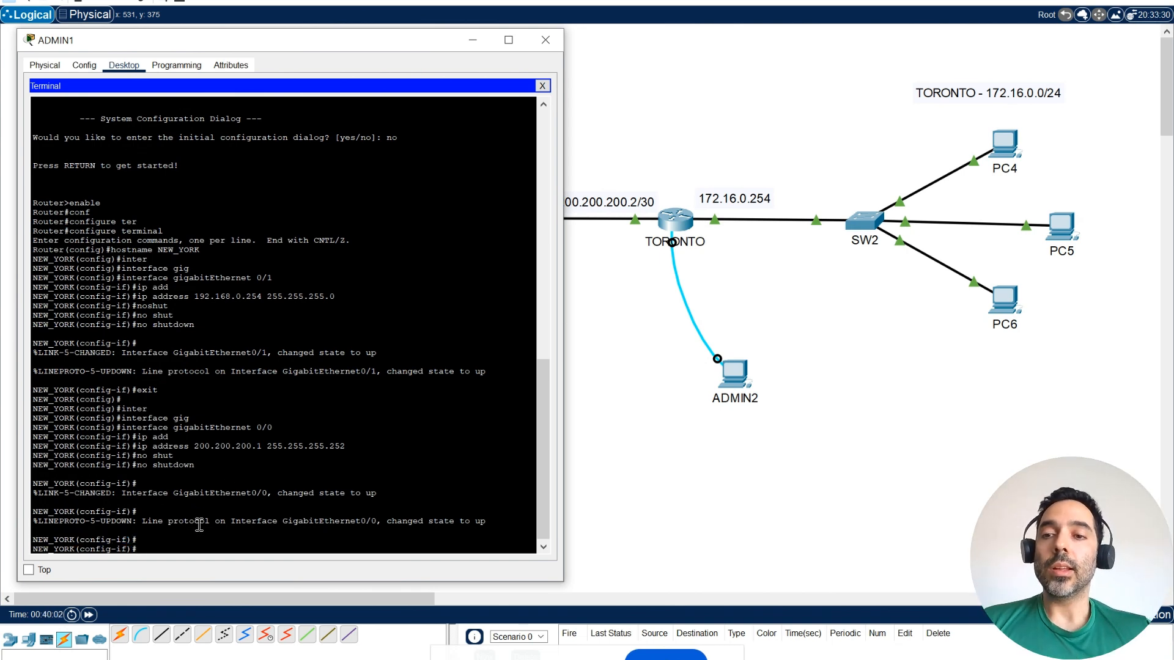
type("exit")
key("Return")
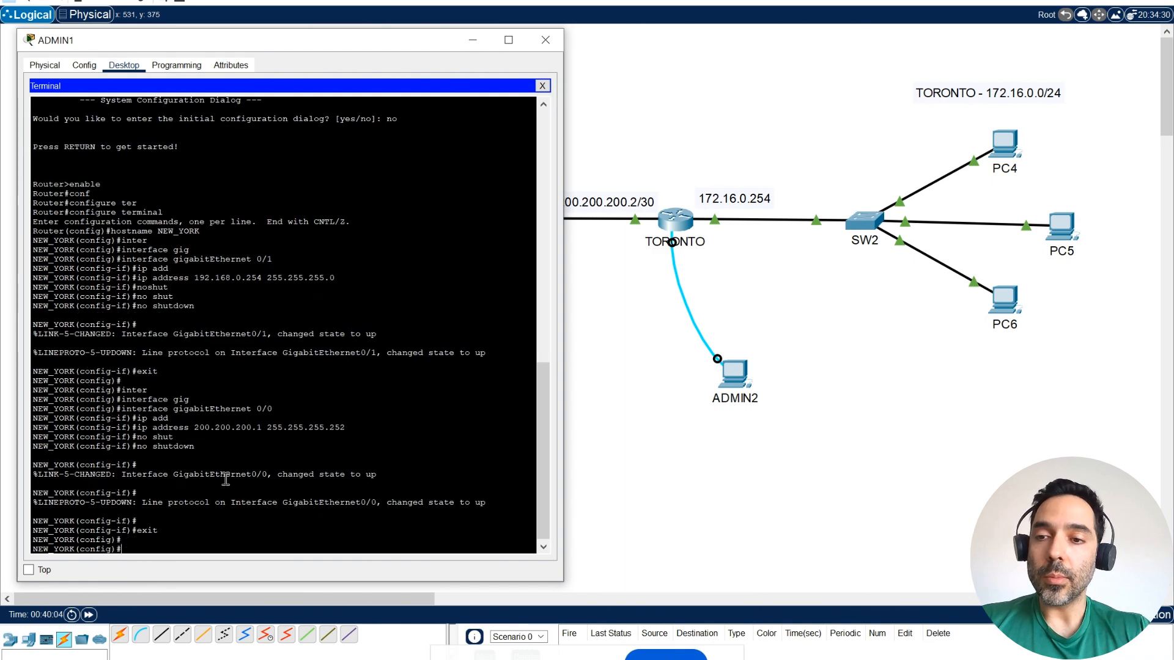
type("exit")
key("Return")
Display the New York router's routing table with show ip route, and highlight its connected 192.168.0.0/24 network
type("show")
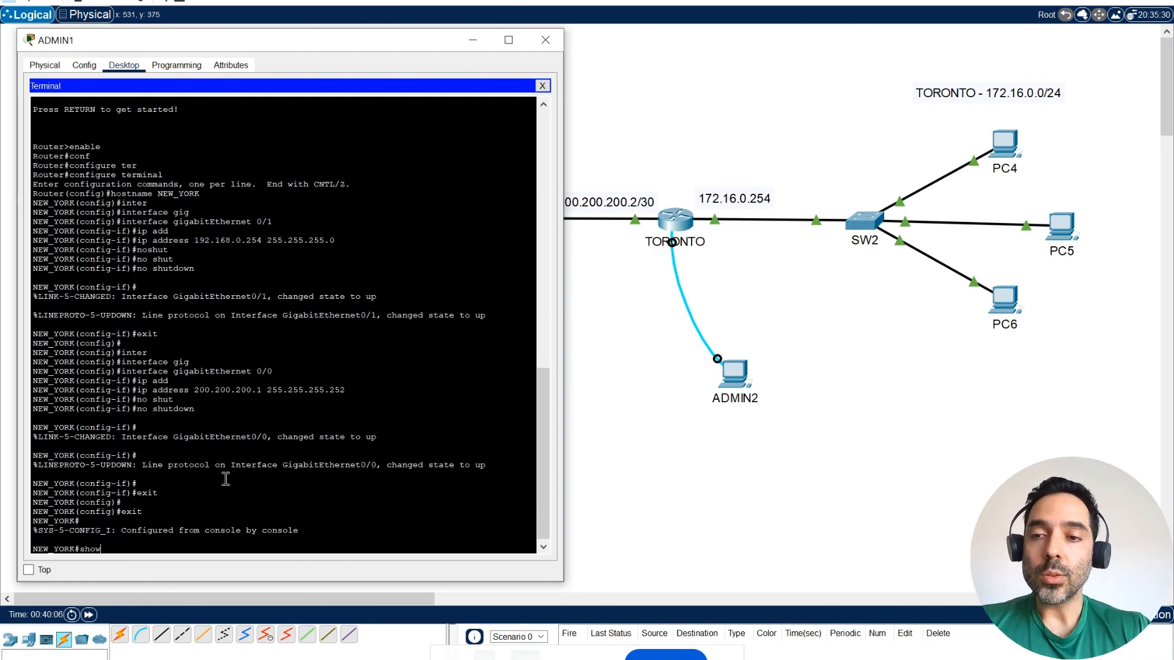
type(" ip route")
key("Return")
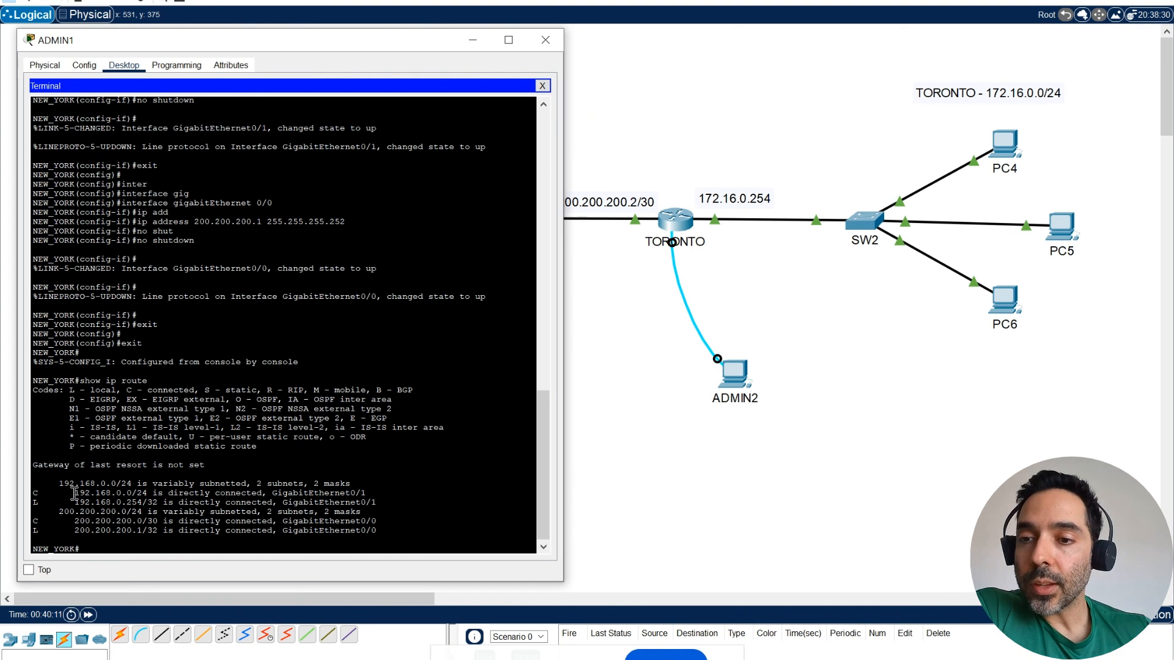
left_click_drag(74, 493, 148, 493)
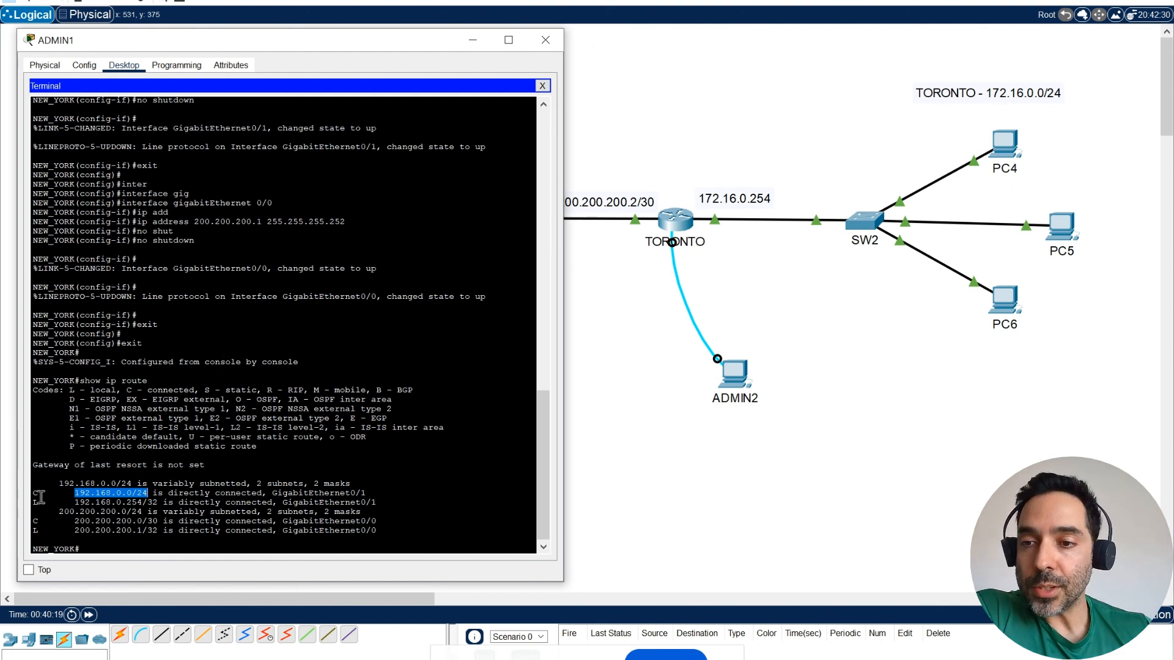
Highlight the connected 200.200.200.0 network in the New York routing table, and enter global configuration mode with configure terminal
left_click_drag(39, 497, 143, 522)
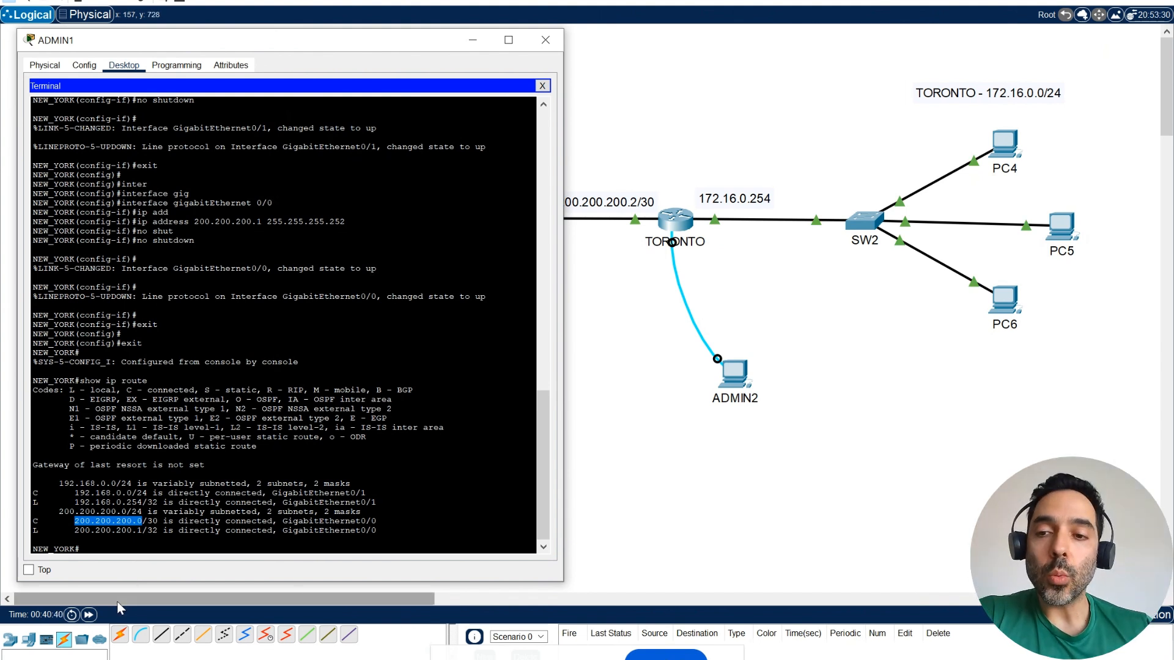
left_click(116, 548)
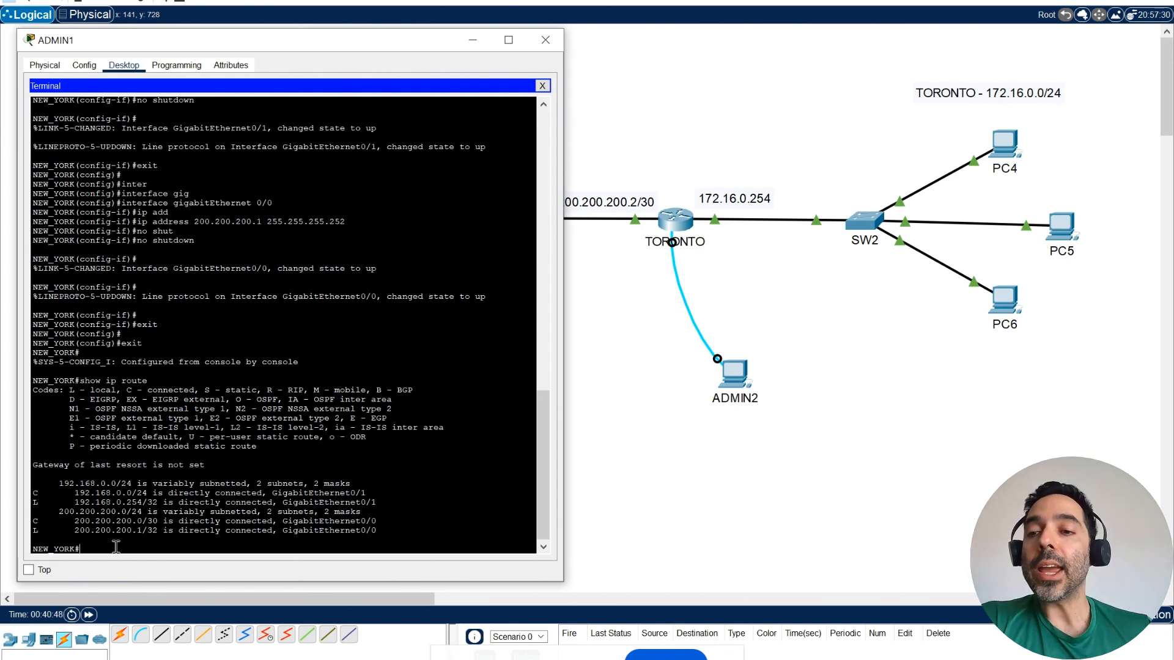
type("conf")
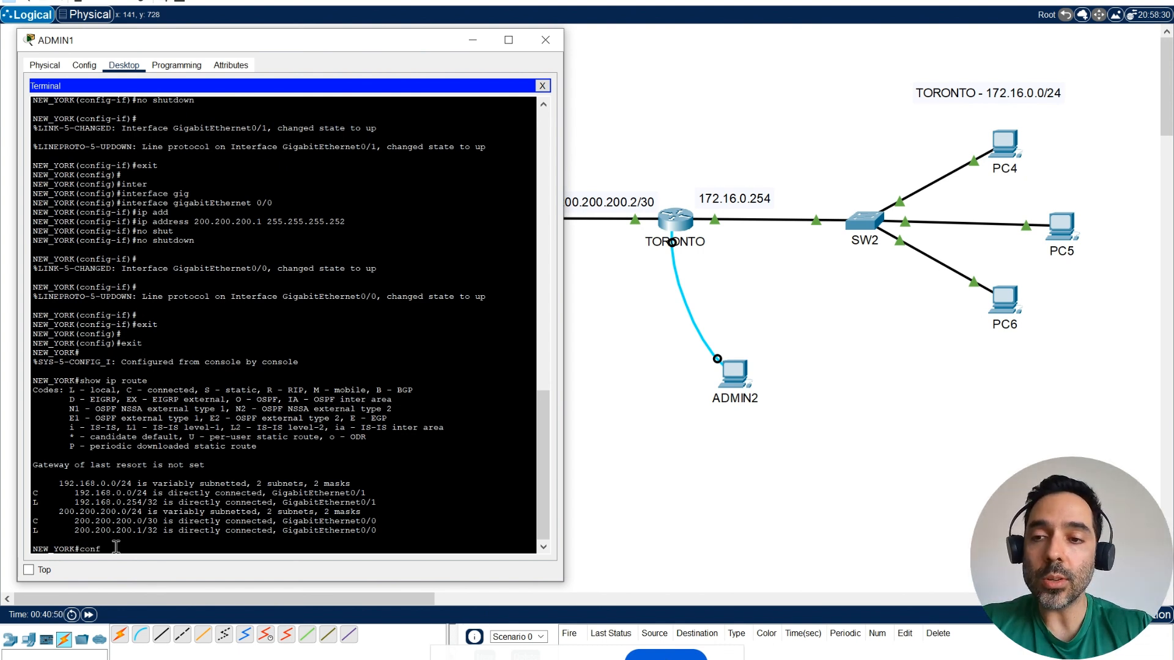
key("Tab")
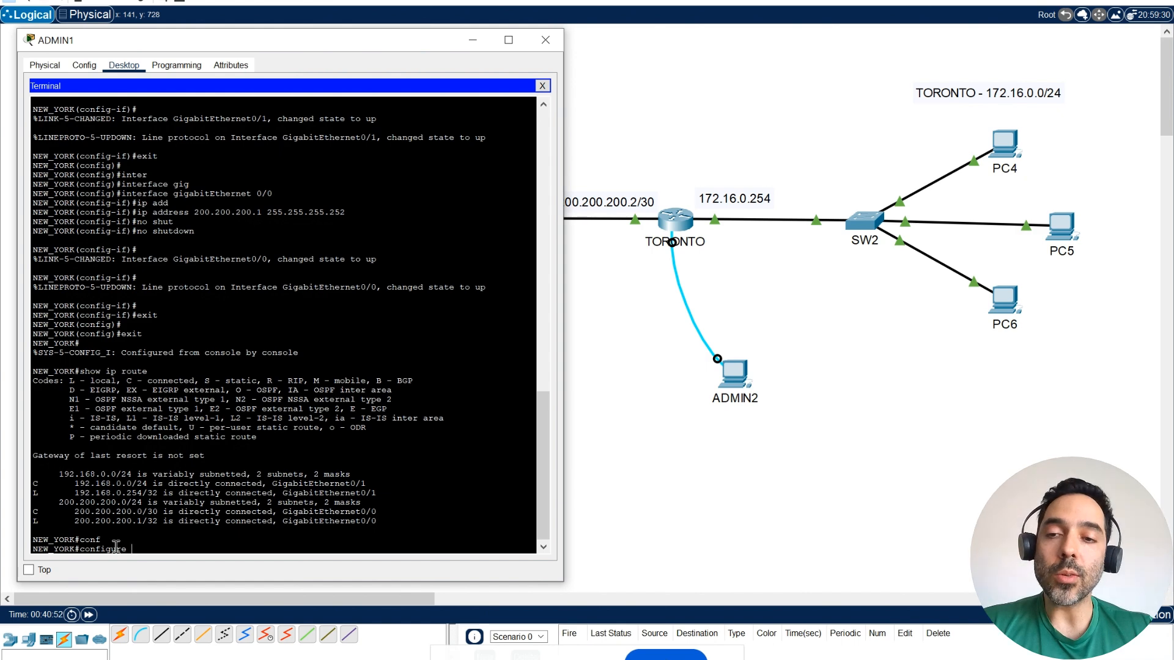
type("ter")
key("Tab")
key("Return")
key("Return")
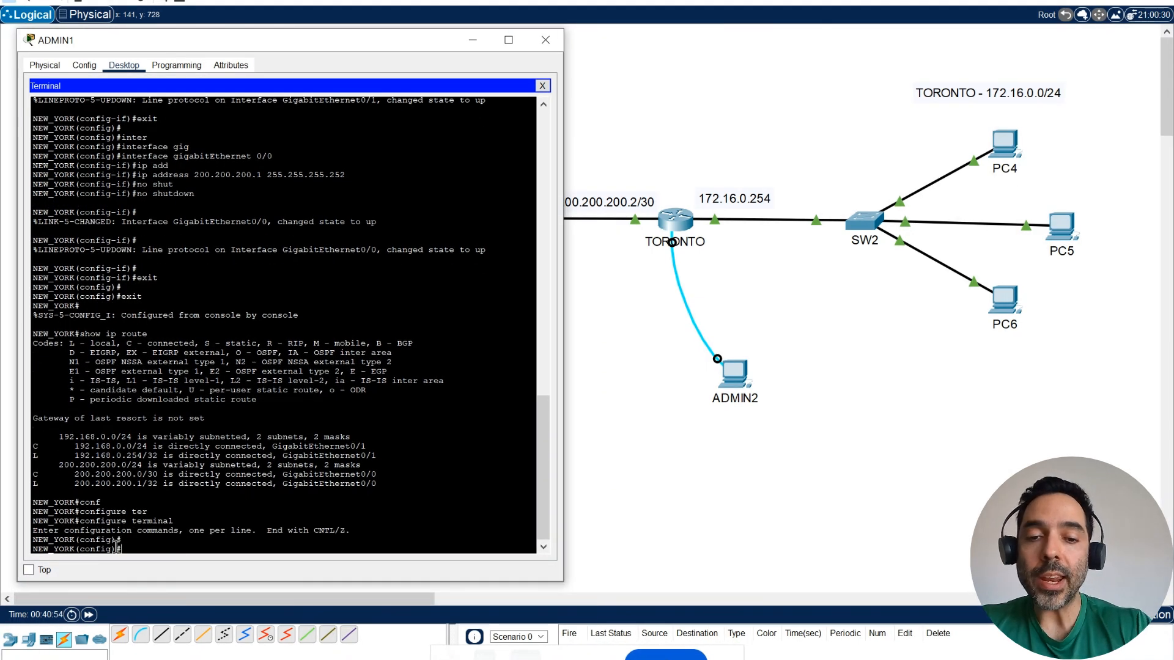
Begin an ip route command for destination 172.16.0.0 with mask 255.255.255.0, uncovering the topology briefly and highlighting the mask
type("ip route")
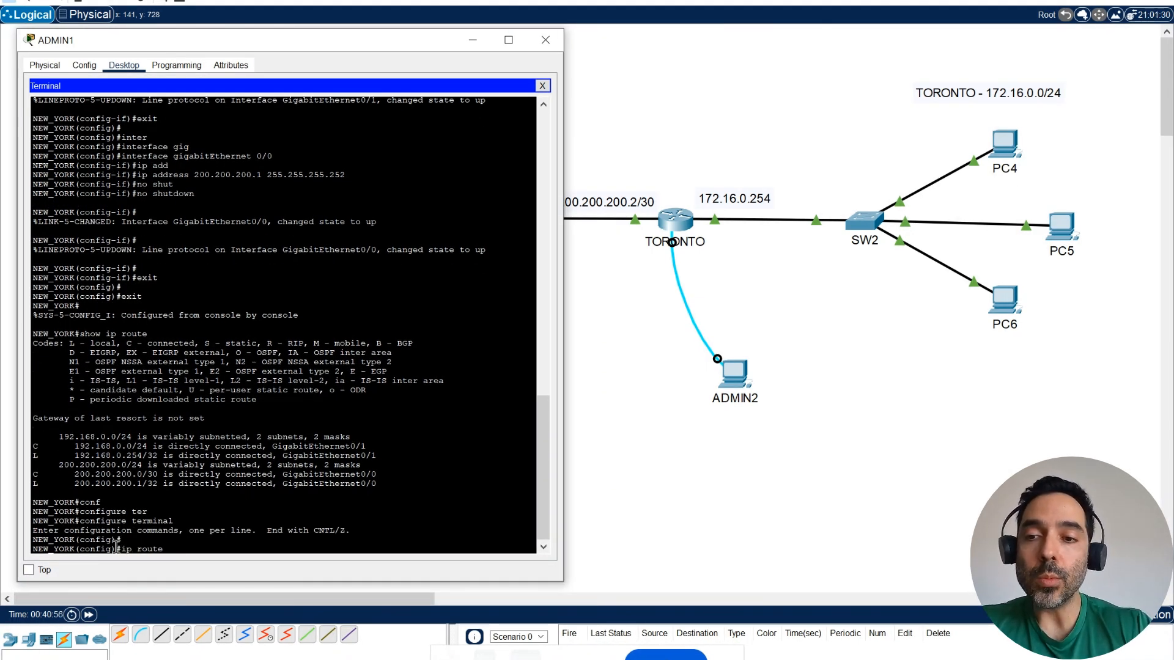
type(" 1")
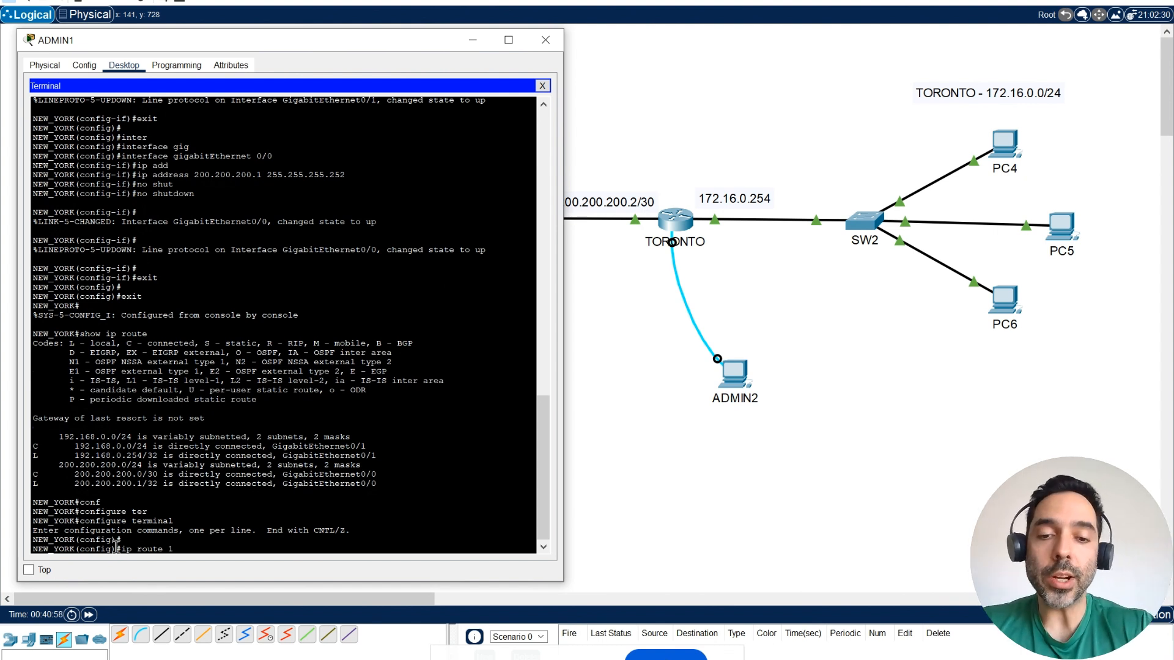
type("72.16")
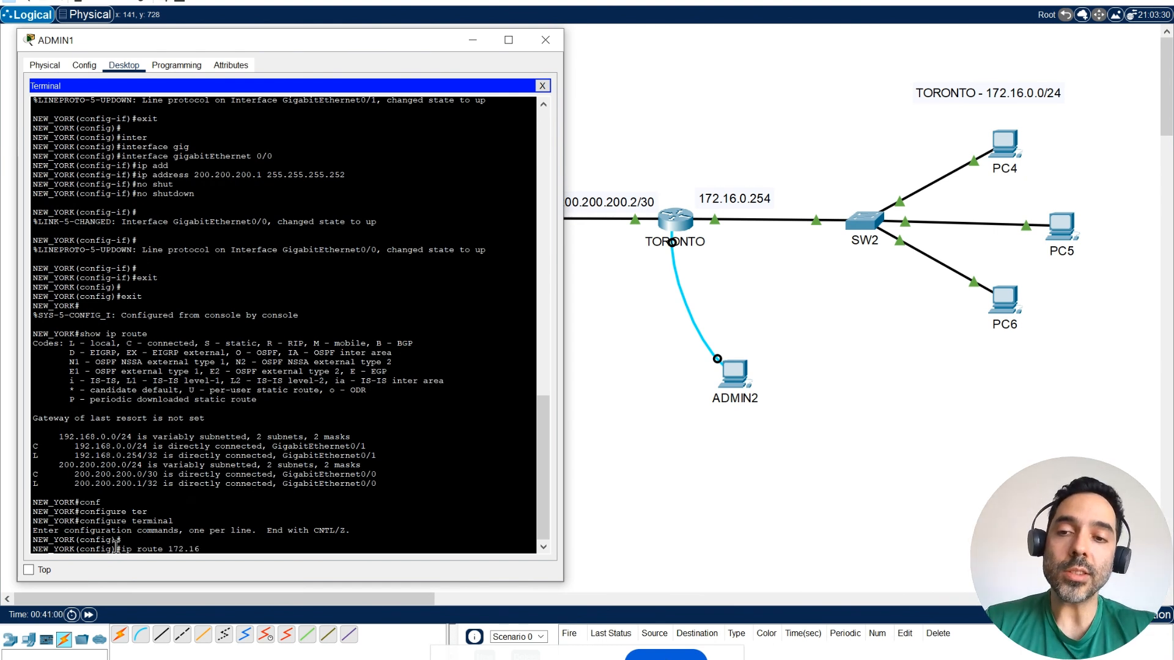
type(".0.0")
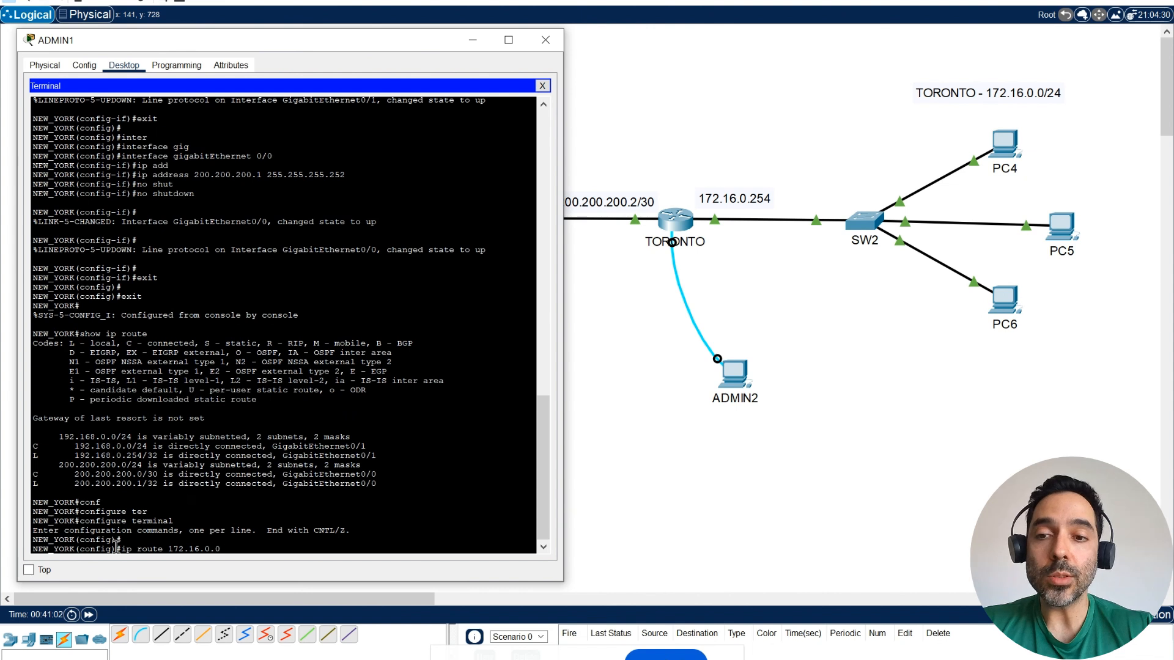
type(" 255.255")
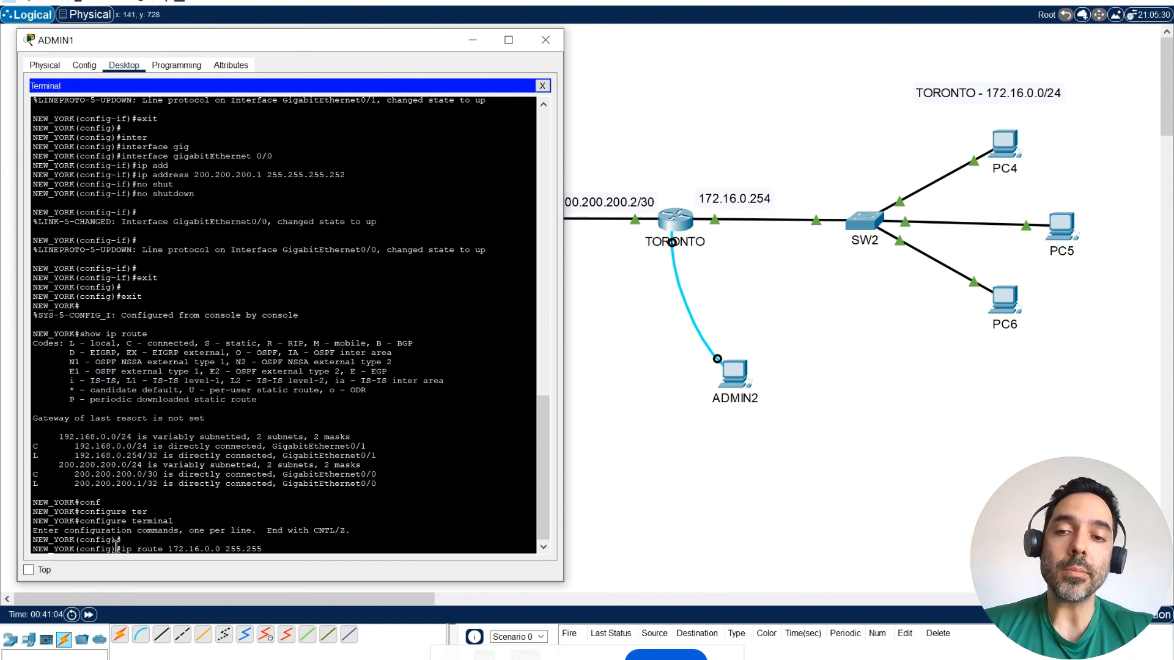
type(".255.0")
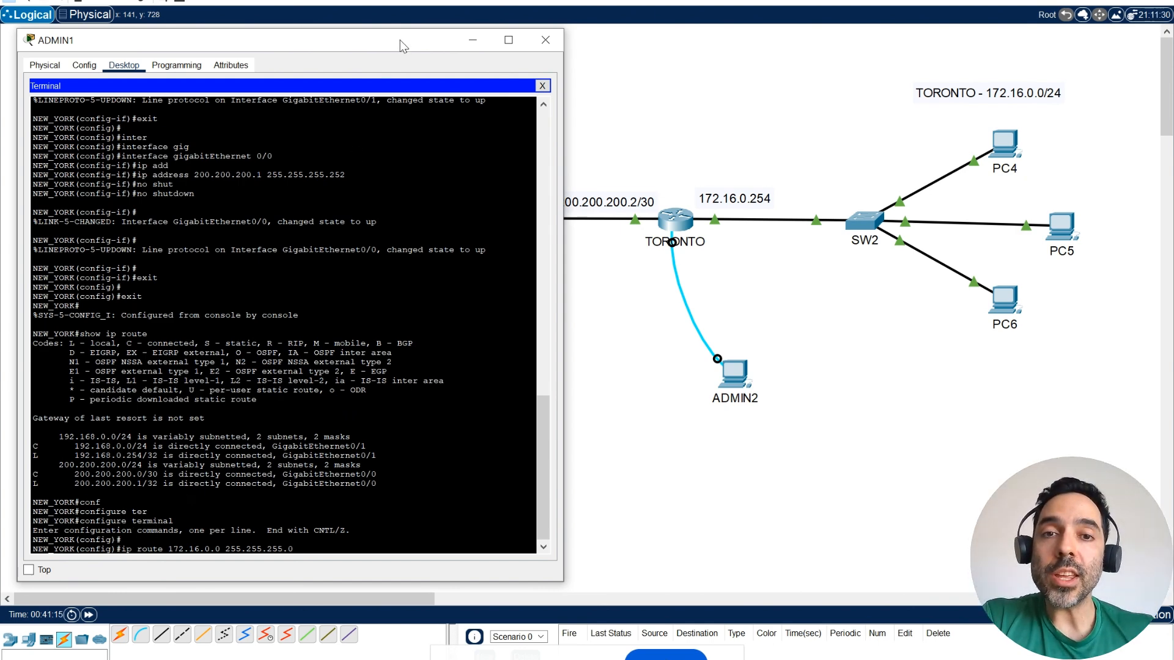
left_click_drag(401, 46, 368, 326)
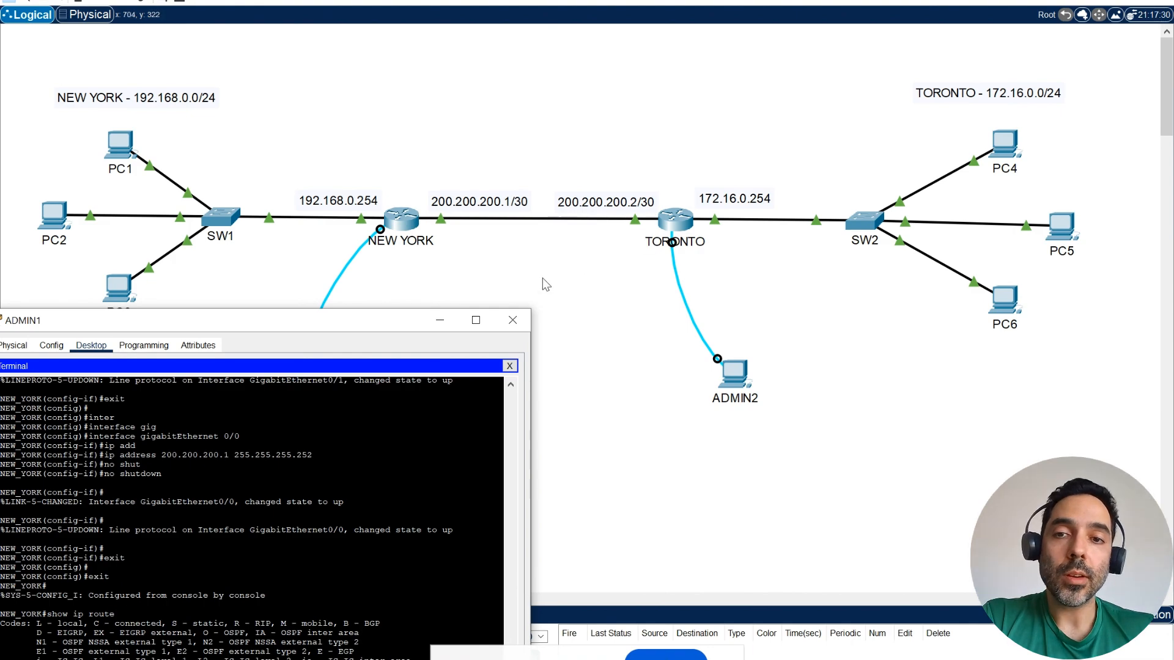
left_click_drag(427, 321, 414, 60)
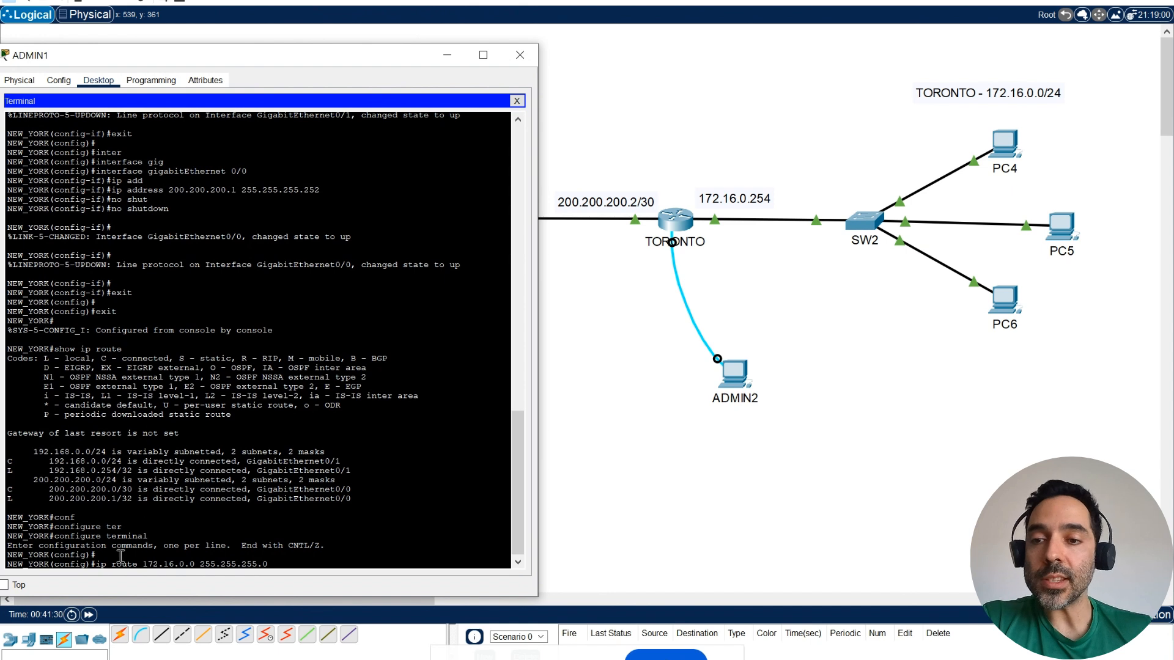
left_click_drag(143, 564, 271, 564)
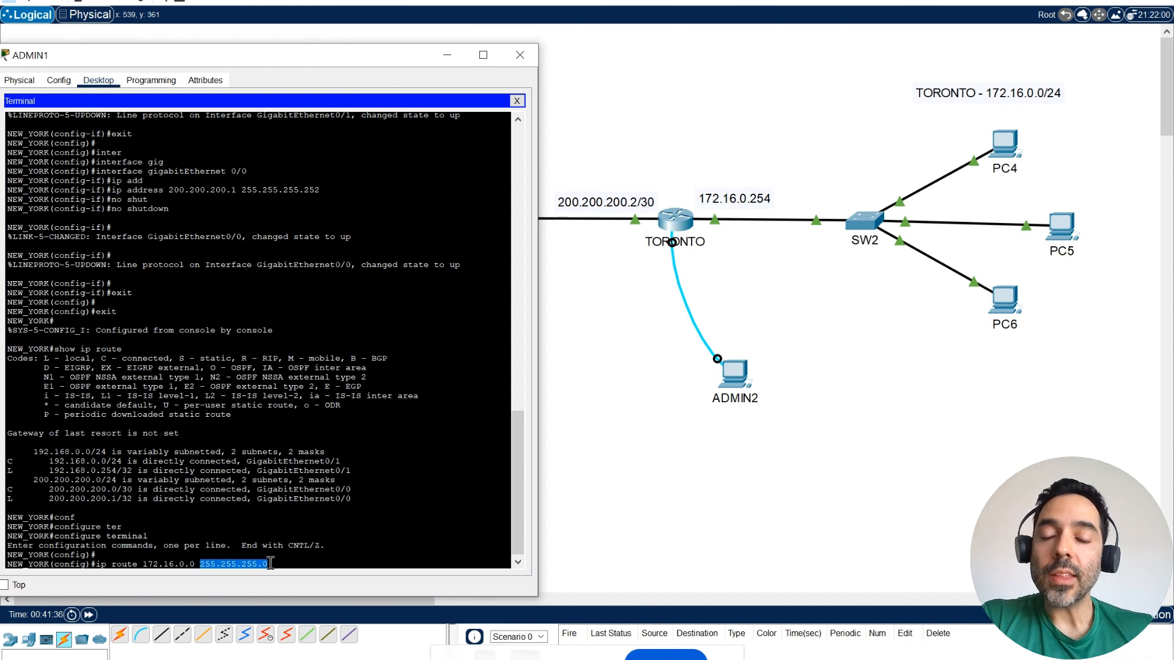
left_click(275, 561)
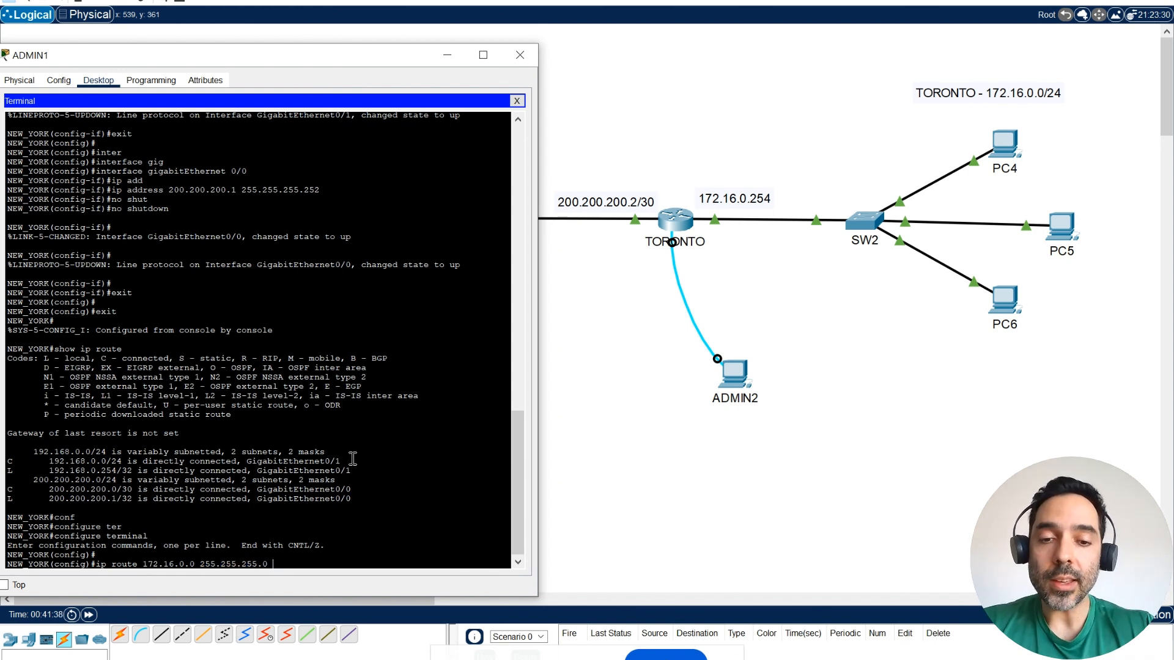
Complete the static route to 172.16.0.0 with the Toronto router's 200.200.200.2 as next hop and submit the command
type("172")
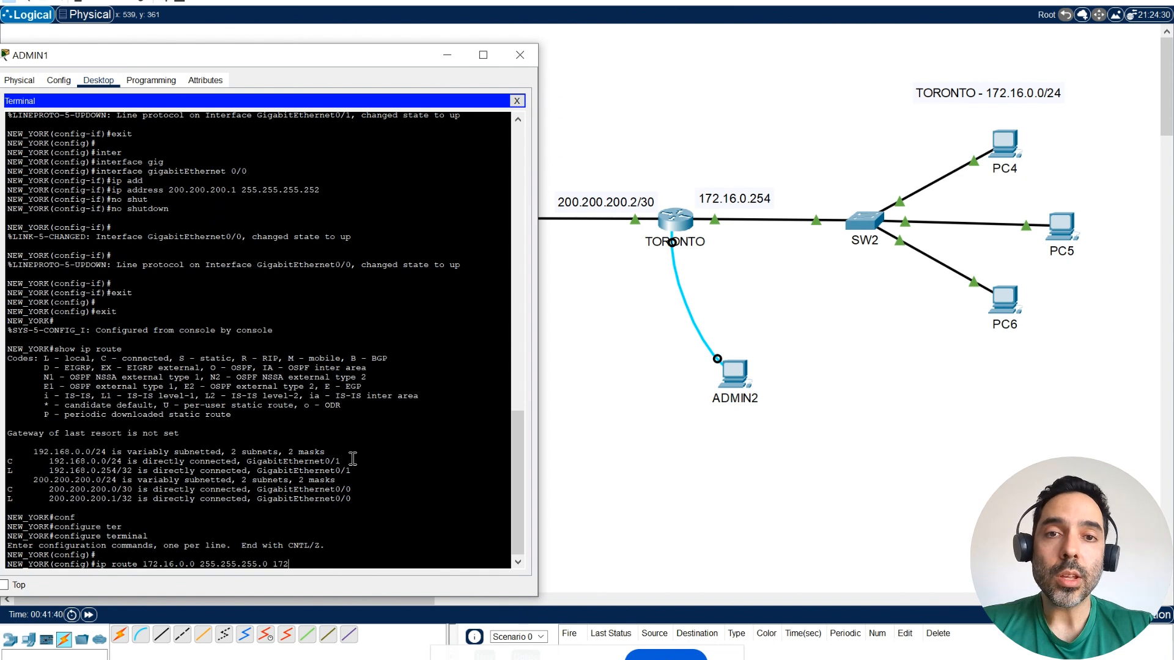
key("BackSpace")
key("BackSpace")
key("BackSpace")
type("200")
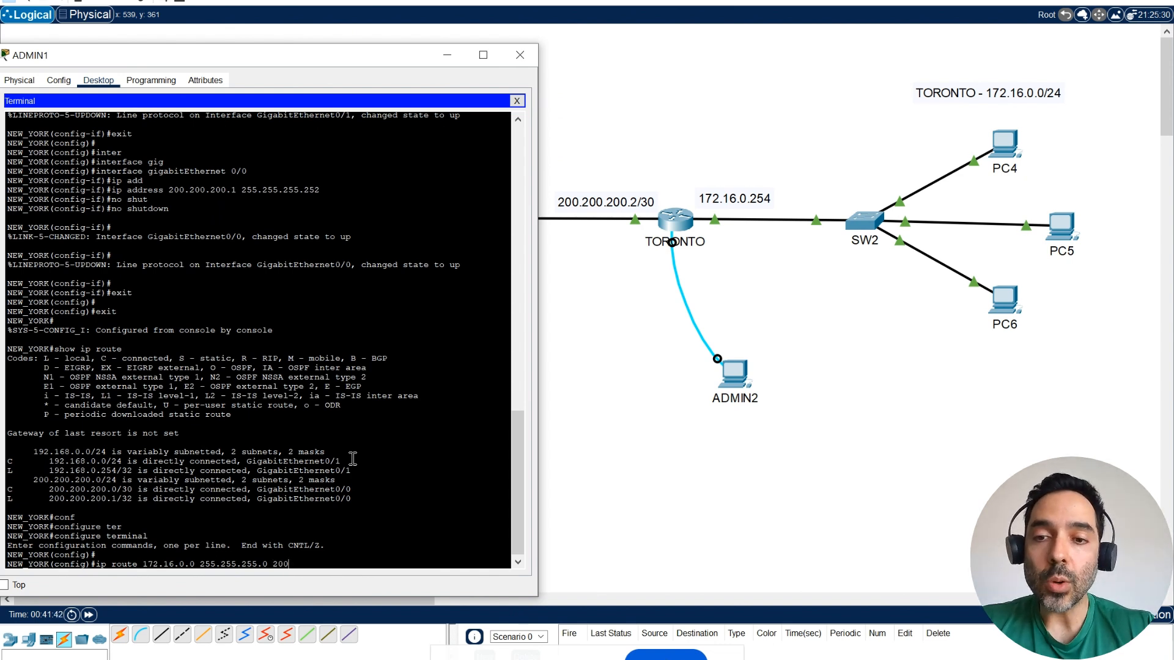
type(".200.200")
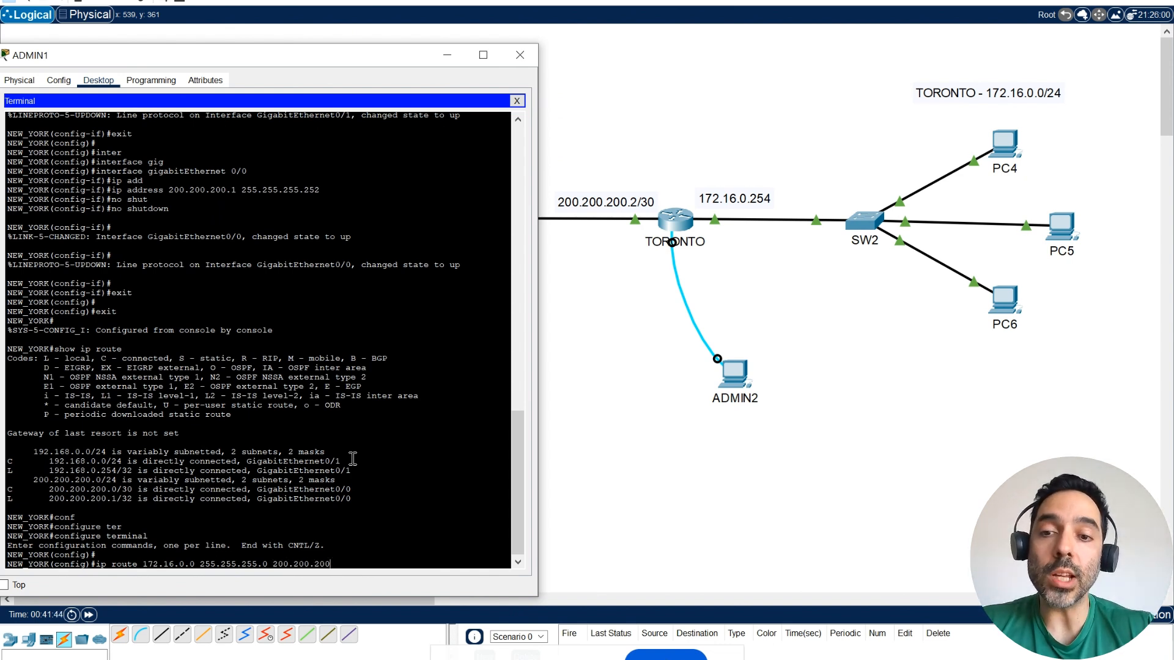
type(".2")
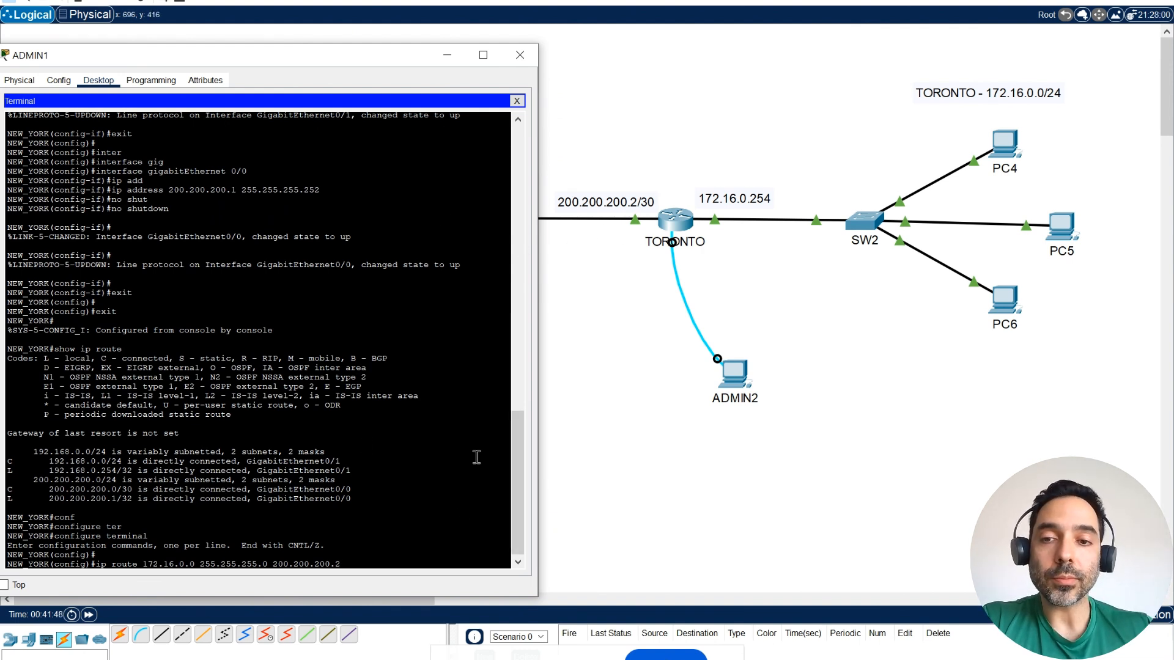
key("Return")
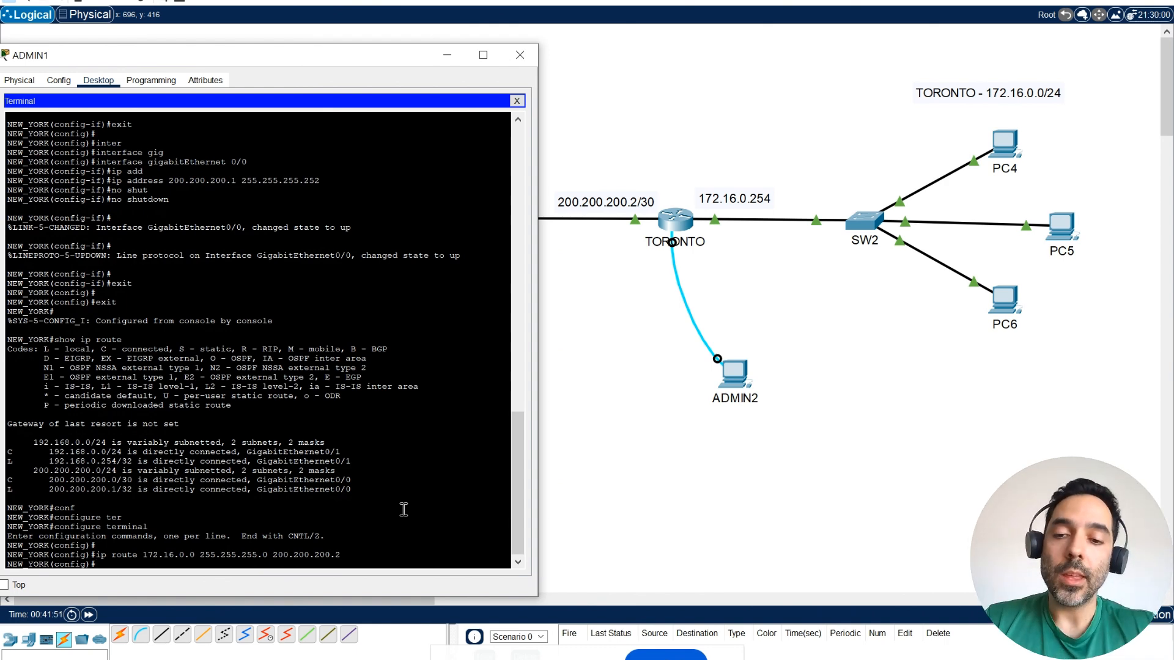
Leave global configuration mode on the New York router to return to a clean privileged prompt
type("exit")
key("Return")
type("ex")
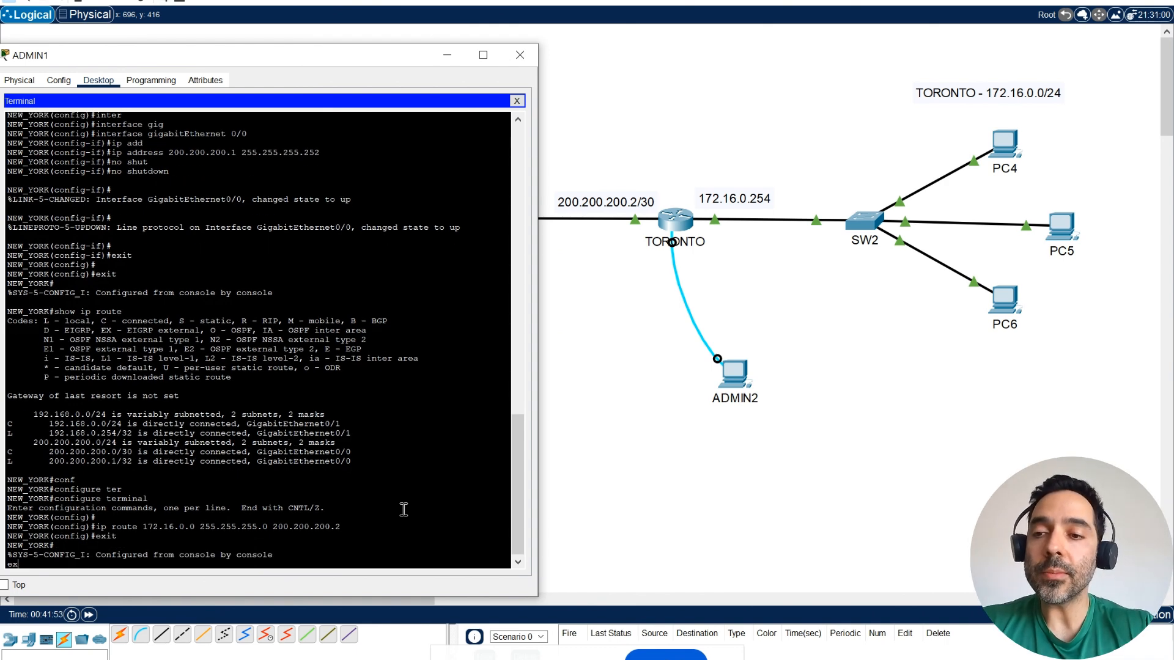
key("BackSpace")
key("BackSpace")
key("Return")
Display the New York router's routing table with show ip route, and highlight the static 172.16.0.0/24 entry and its next hop
type("show ")
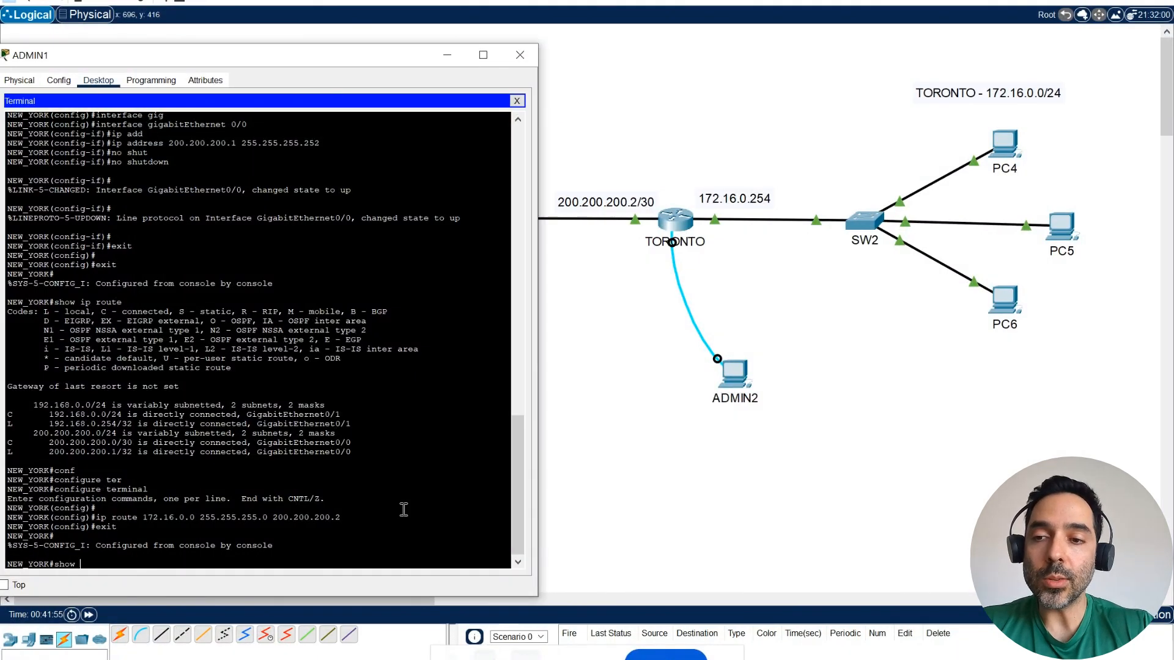
type("ip route")
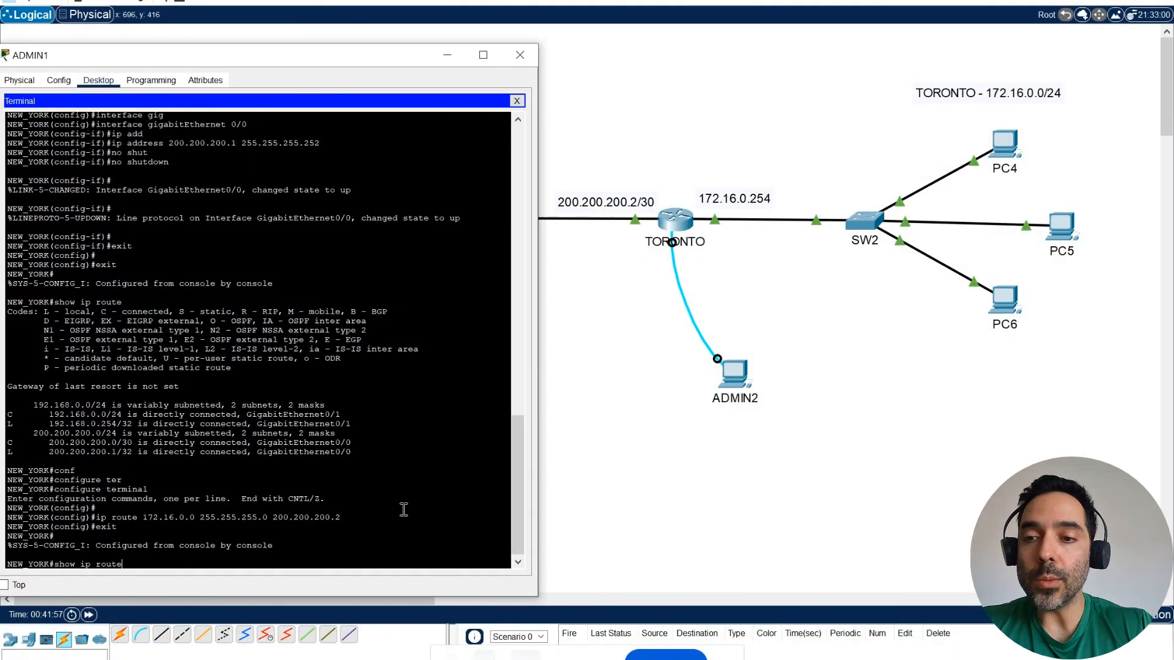
key("Return")
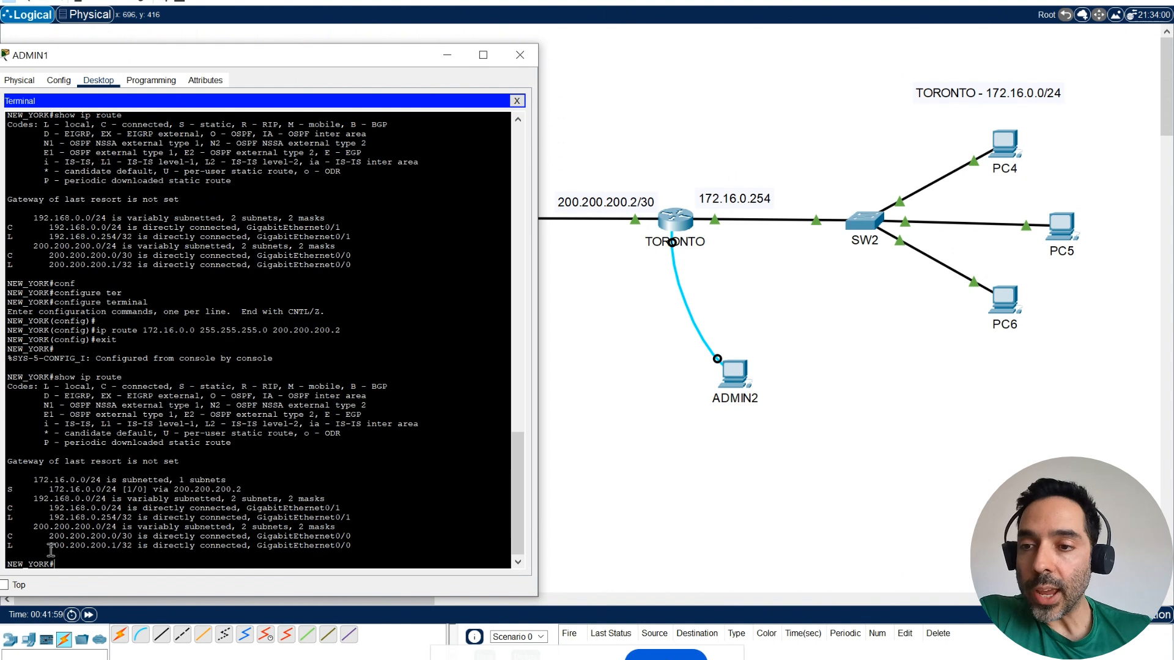
left_click_drag(9, 491, 118, 487)
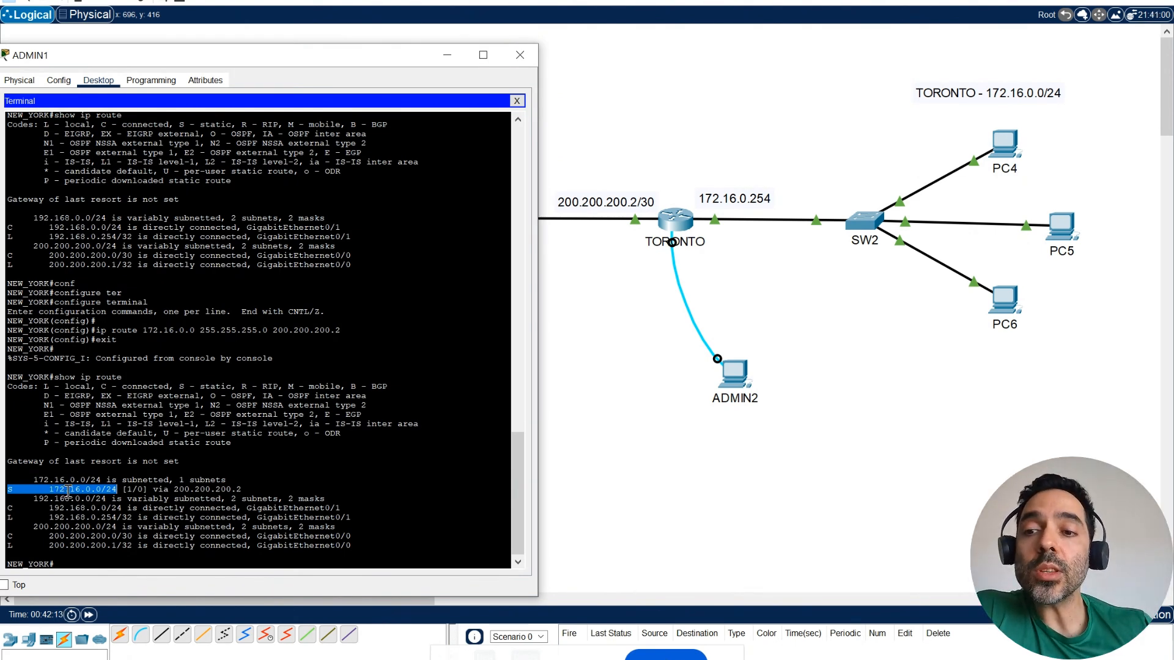
left_click(105, 503)
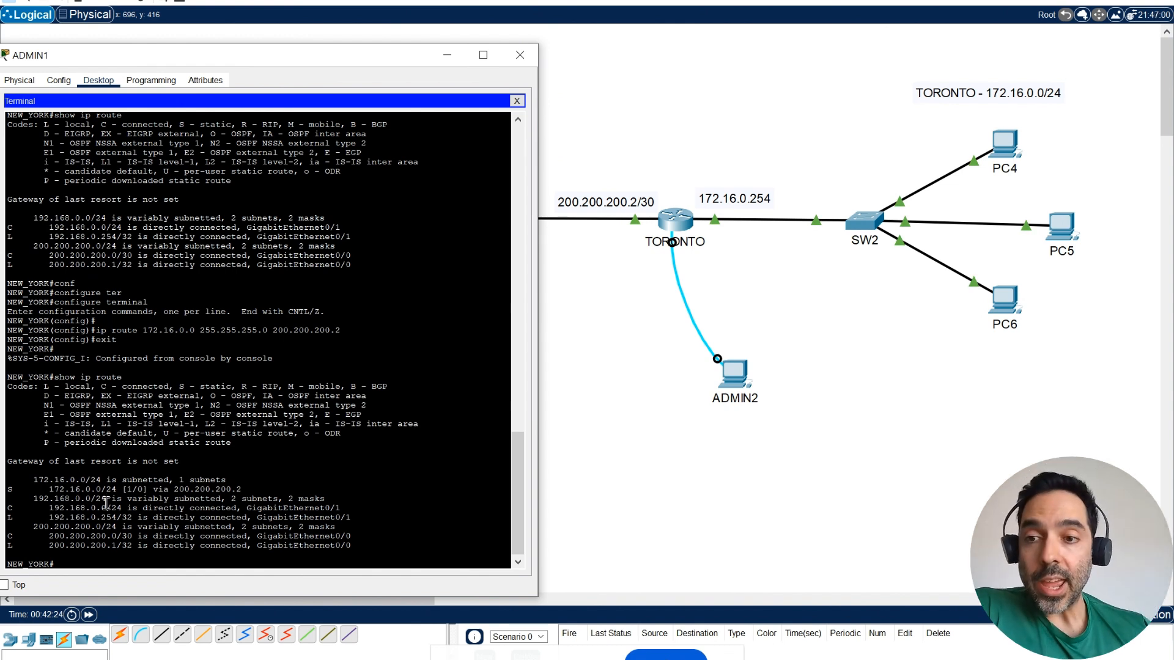
left_click_drag(153, 489, 248, 489)
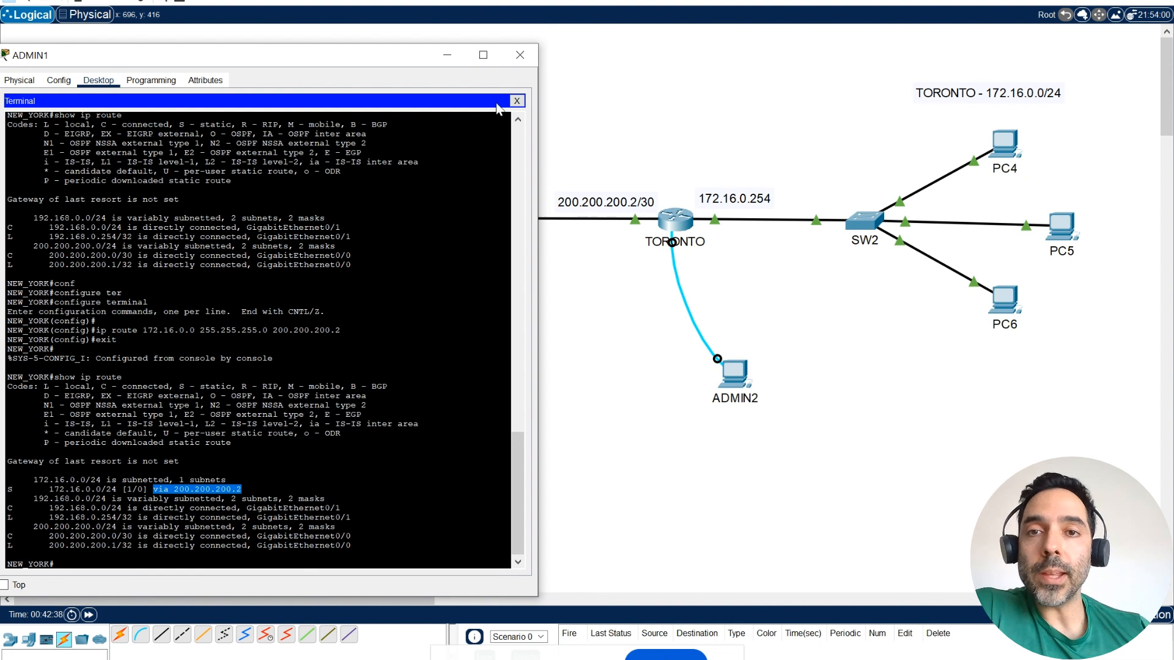
Save the New York router's configuration with copy running-config startup-config, accepting the default destination filename
left_click(252, 560)
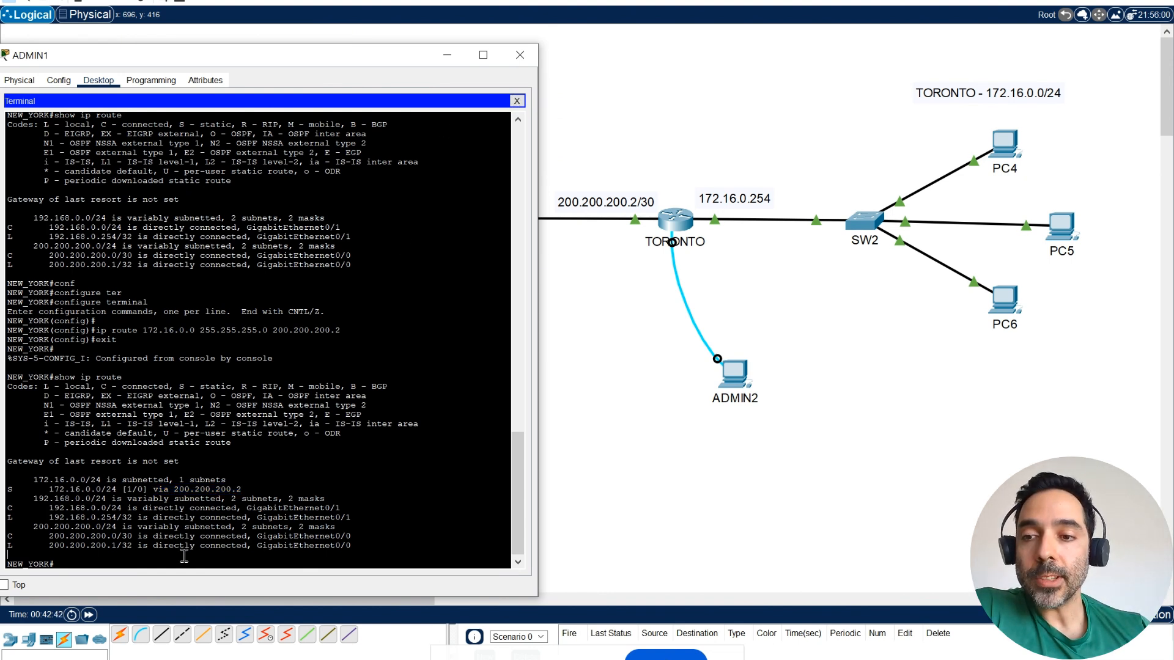
key("Return")
key("Return")
type("cop")
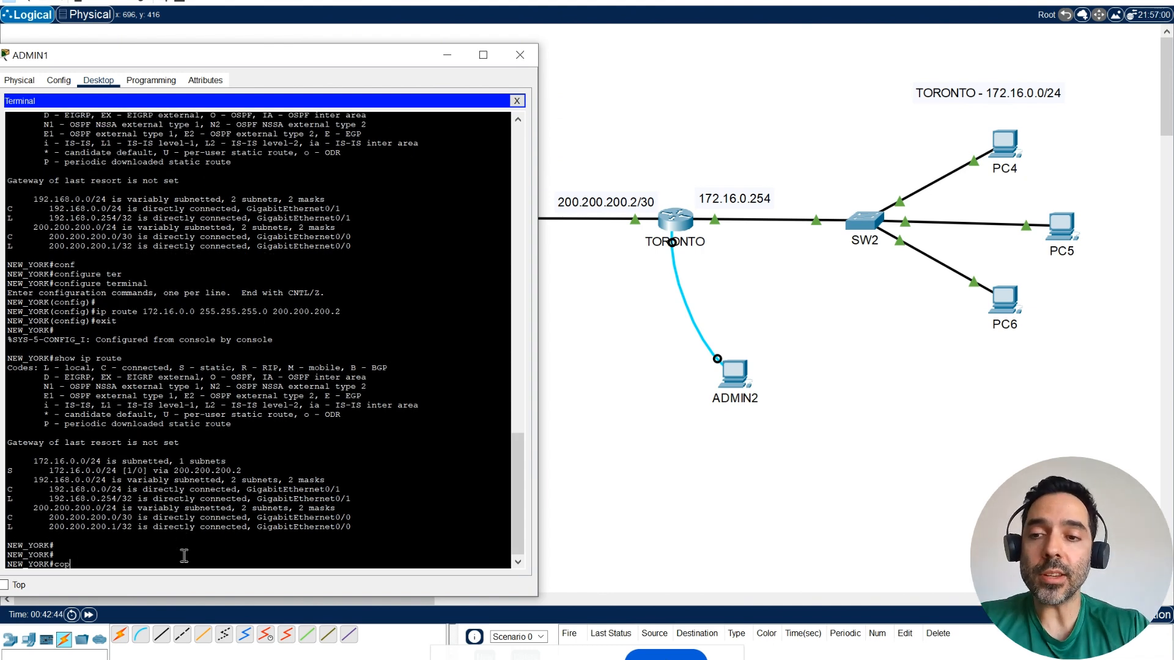
key("Tab")
type("run")
key("Tab")
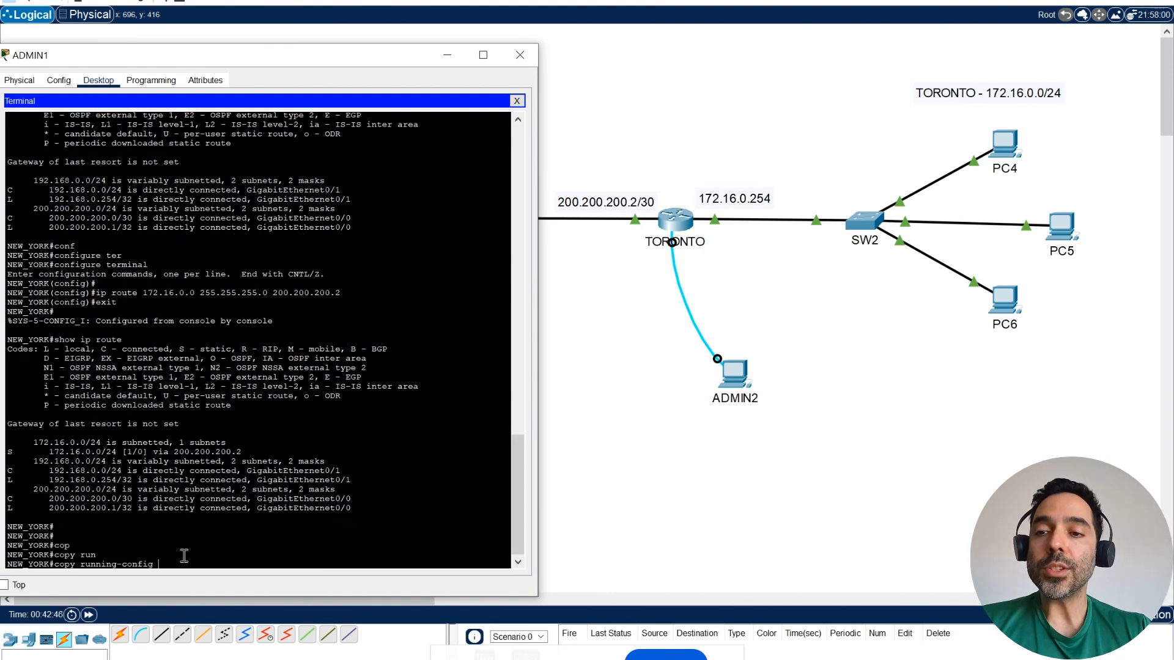
type("sta")
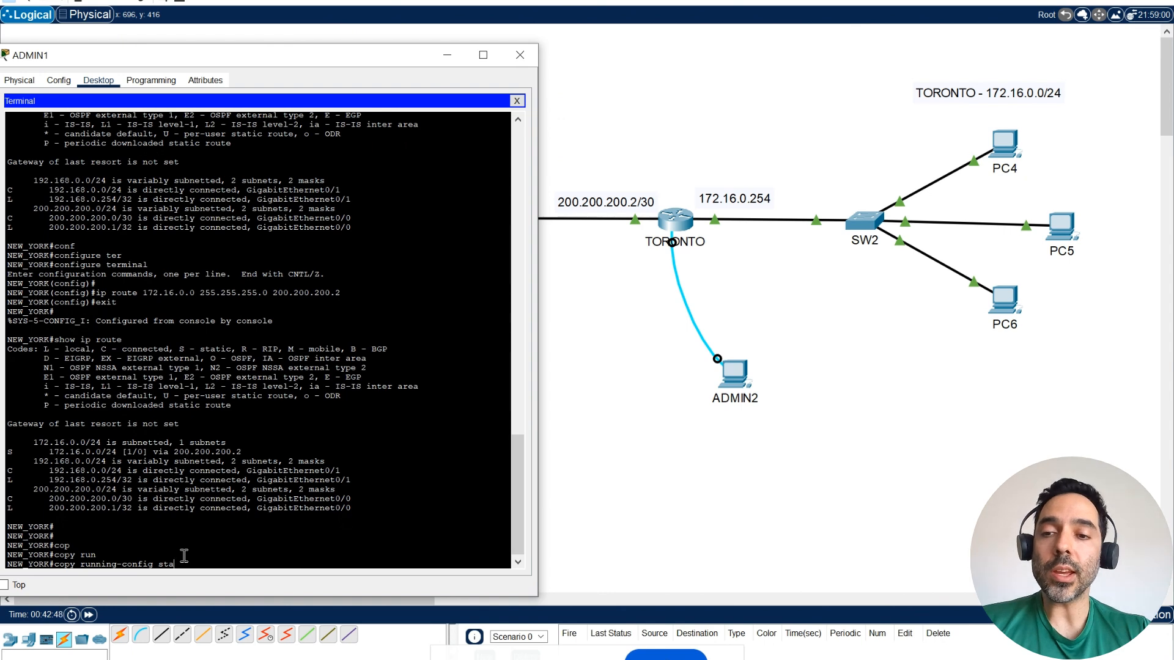
key("Tab")
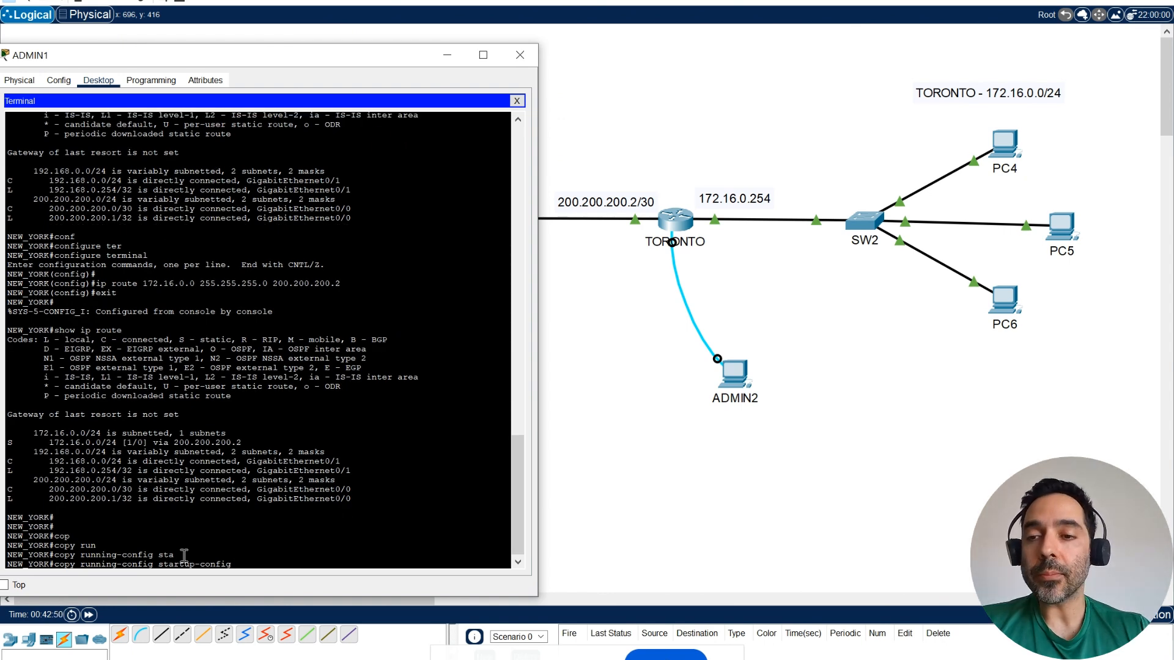
key("Return")
key("Return")
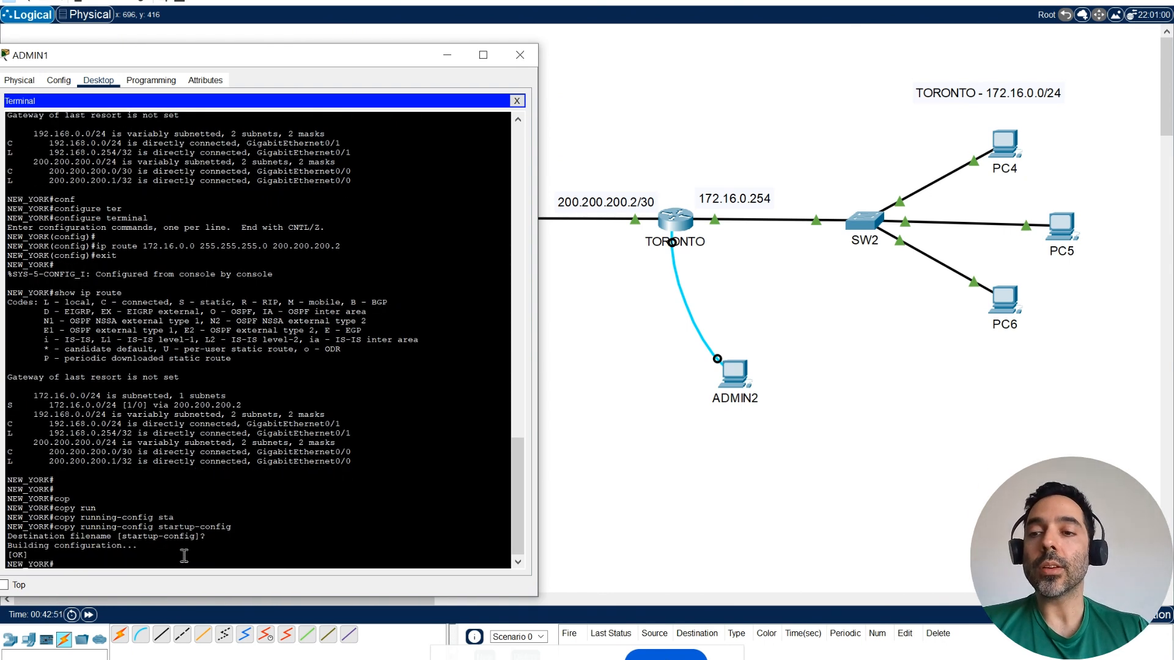
Close the New York router's Terminal session and the ADMIN1 window, and open ADMIN2's desktop applications
left_click(517, 100)
left_click(520, 54)
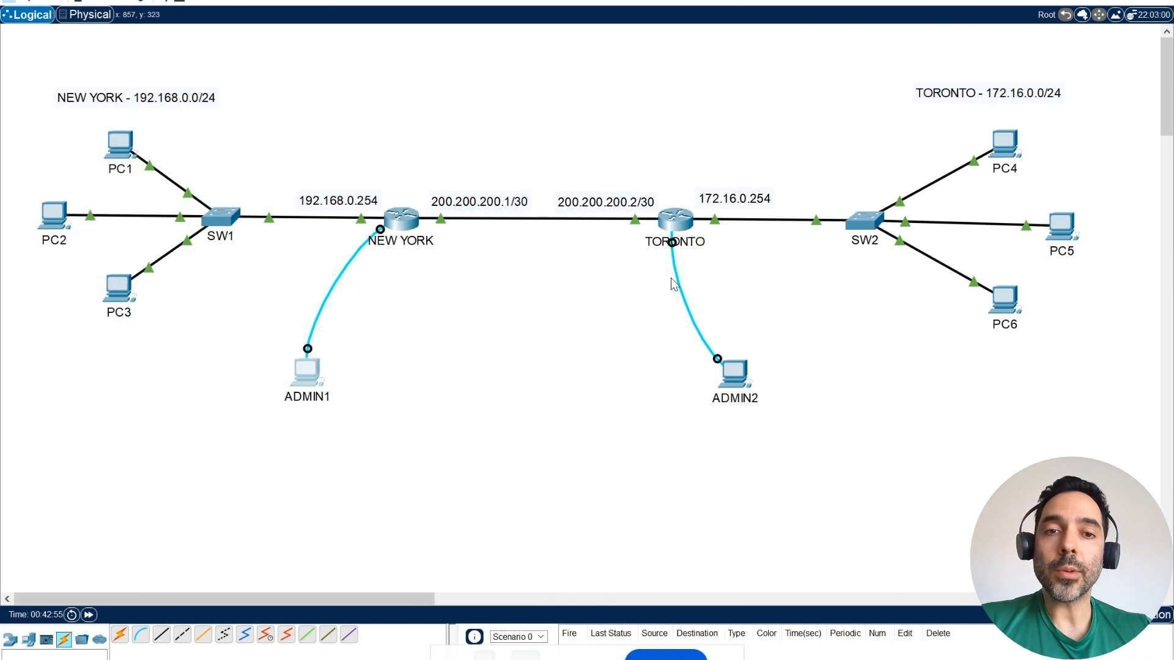
left_click(742, 369)
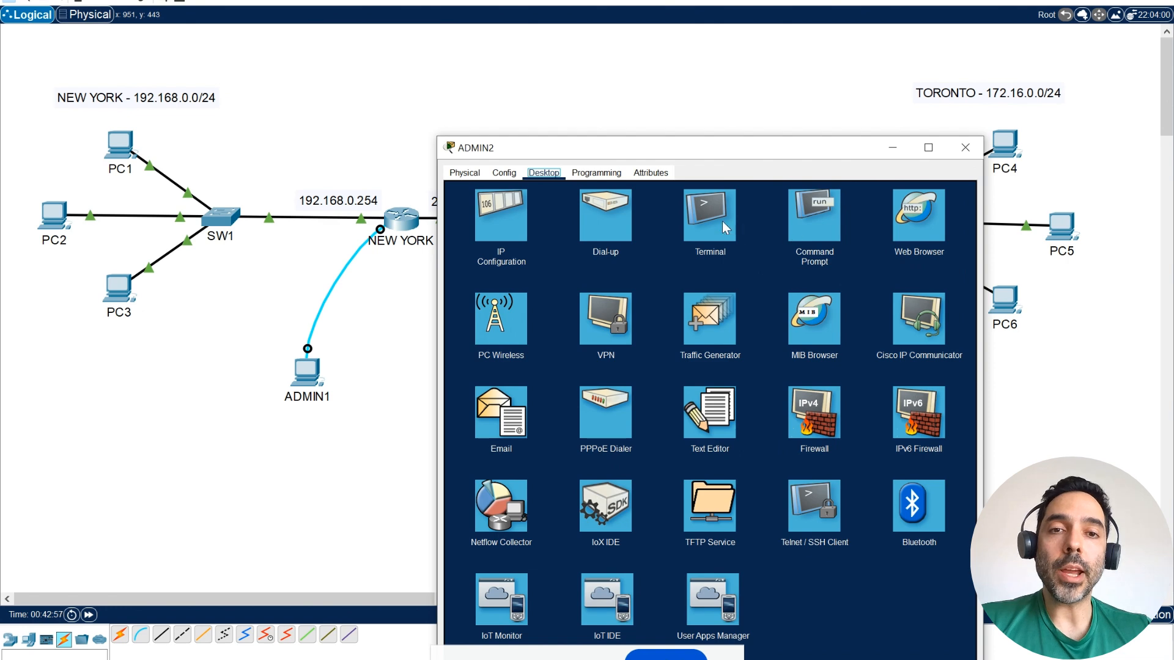
Start a Terminal session on ADMIN2 with the default port settings and bring up the Toronto router's privileged prompt
left_click(718, 220)
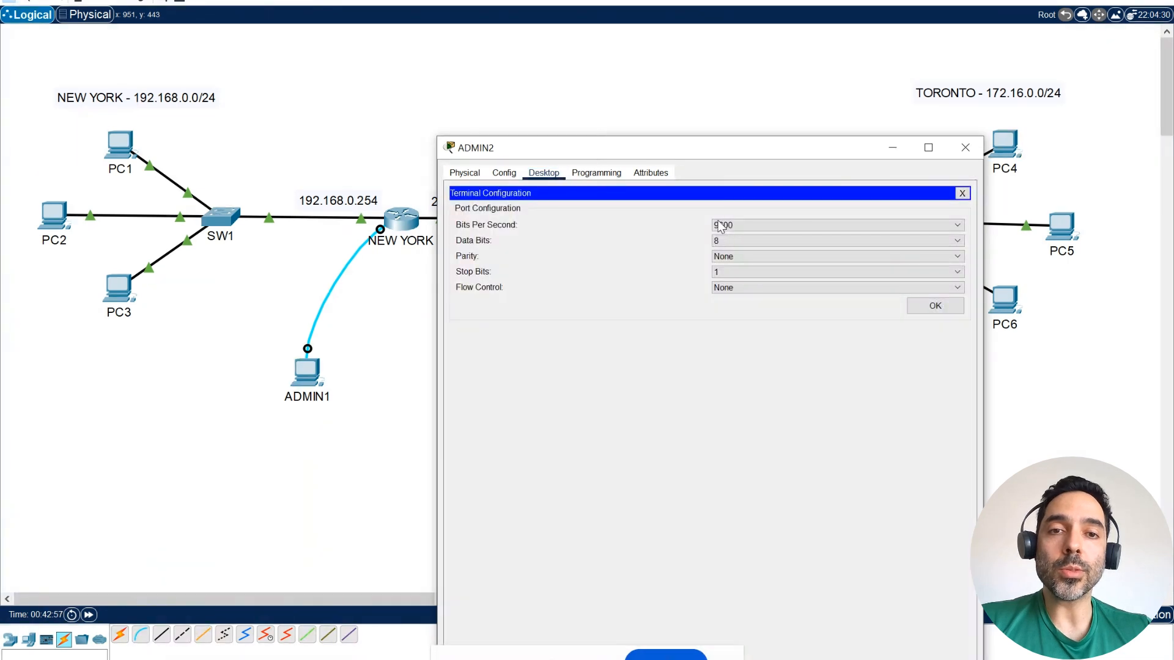
left_click(934, 306)
left_click_drag(788, 150, 370, 88)
key("Return")
key("Return")
key("Return")
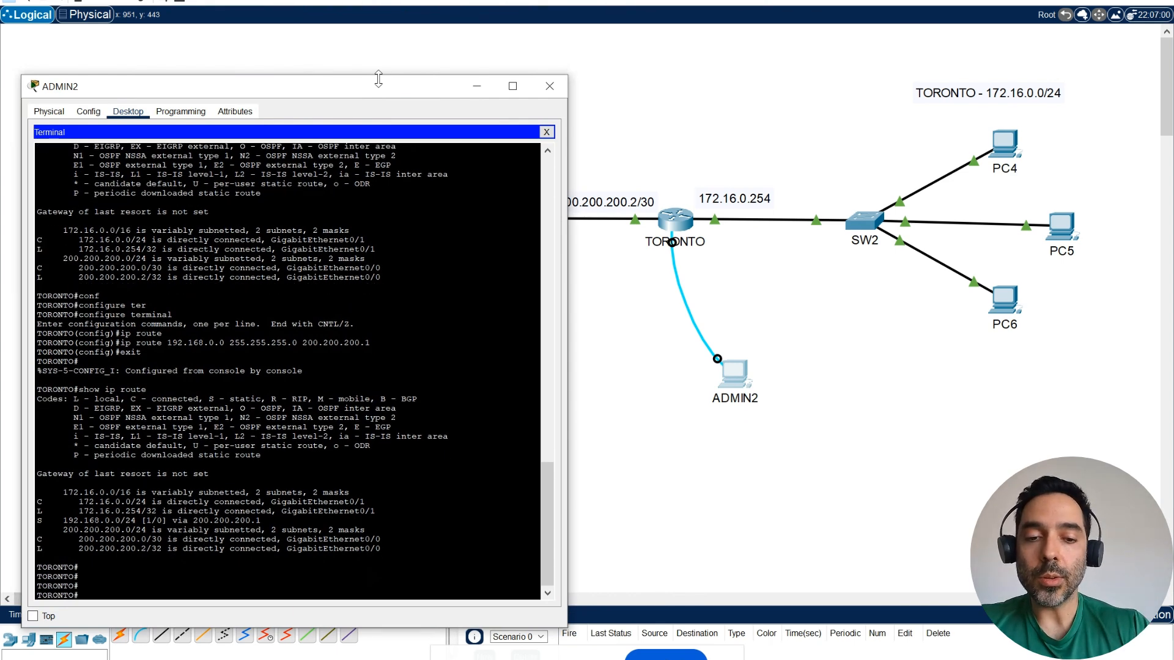
Save the Toronto router's configuration with copy running-config startup-config, accepting the default destination filename
type("cop")
key("Tab")
type("run")
key("Tab")
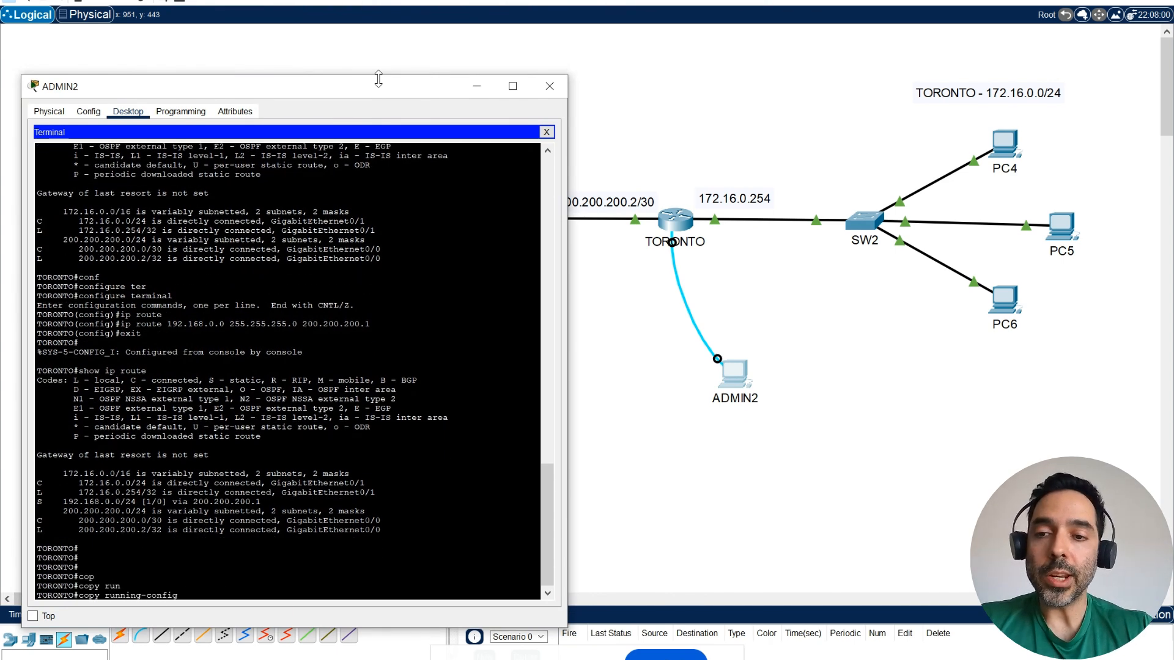
type("star")
key("Tab")
key("Return")
key("Return")
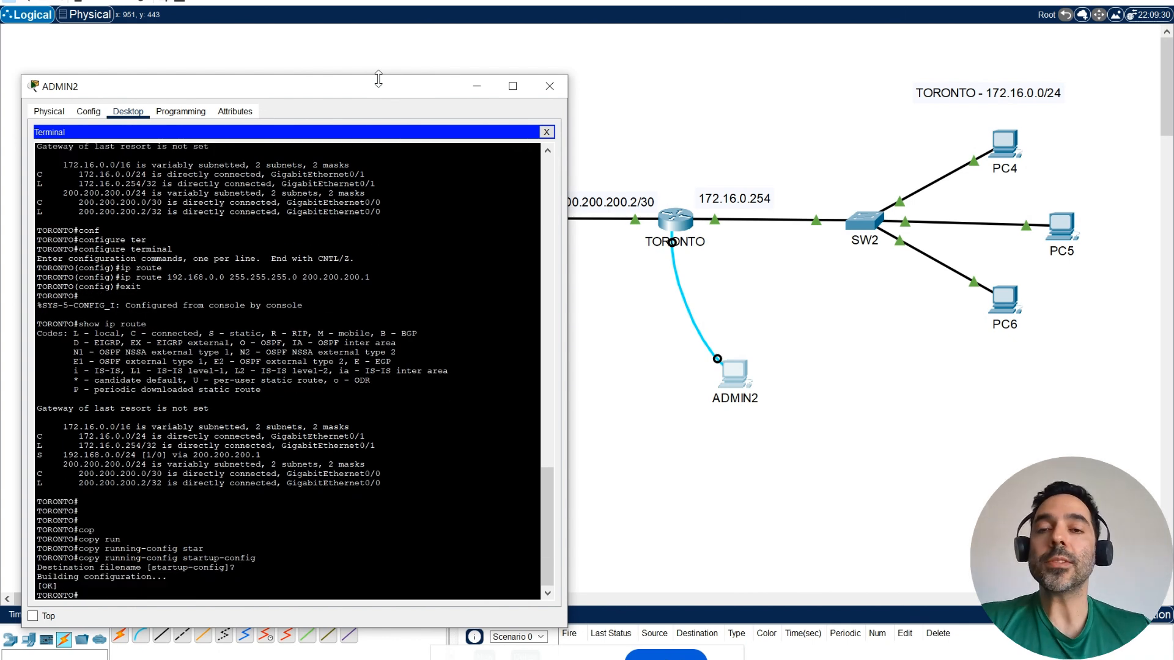
Close the Toronto router's Terminal session and the ADMIN2 window, and open PC6's Command Prompt
left_click(547, 133)
left_click(548, 87)
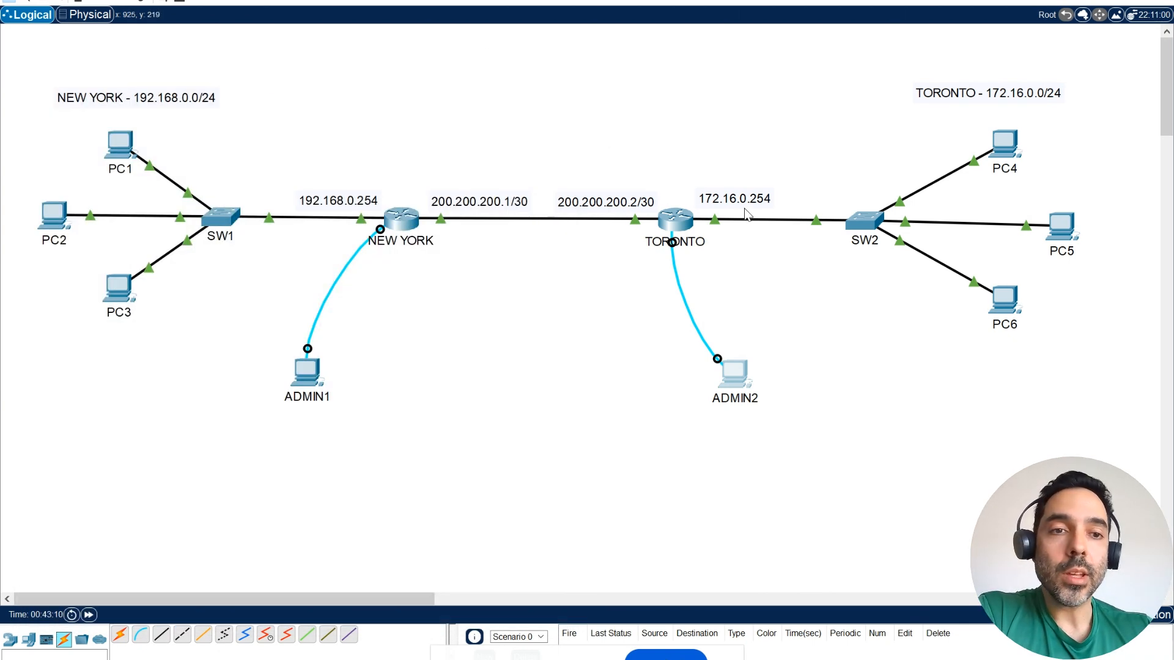
left_click(1004, 302)
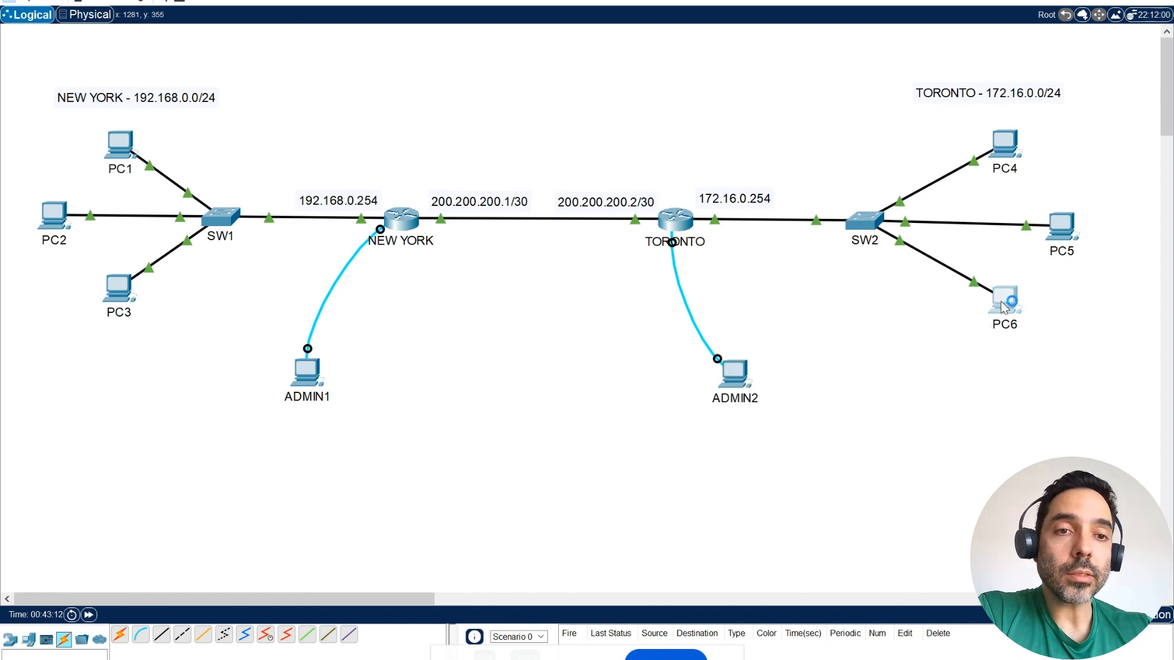
left_click_drag(553, 146, 90, 56)
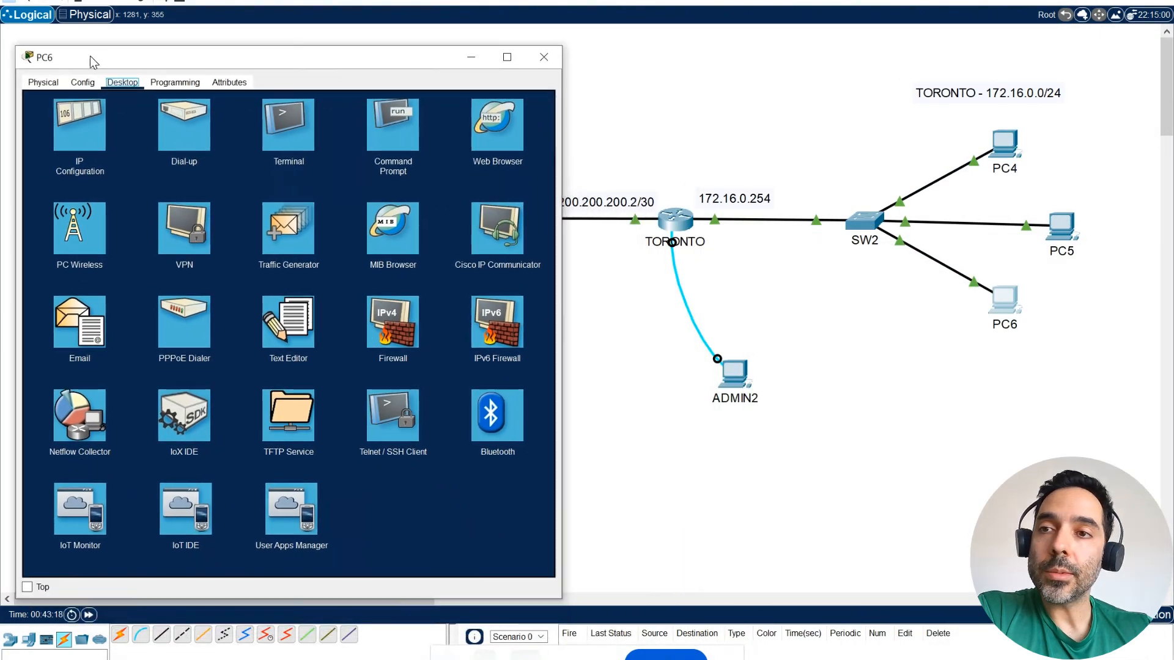
left_click(391, 125)
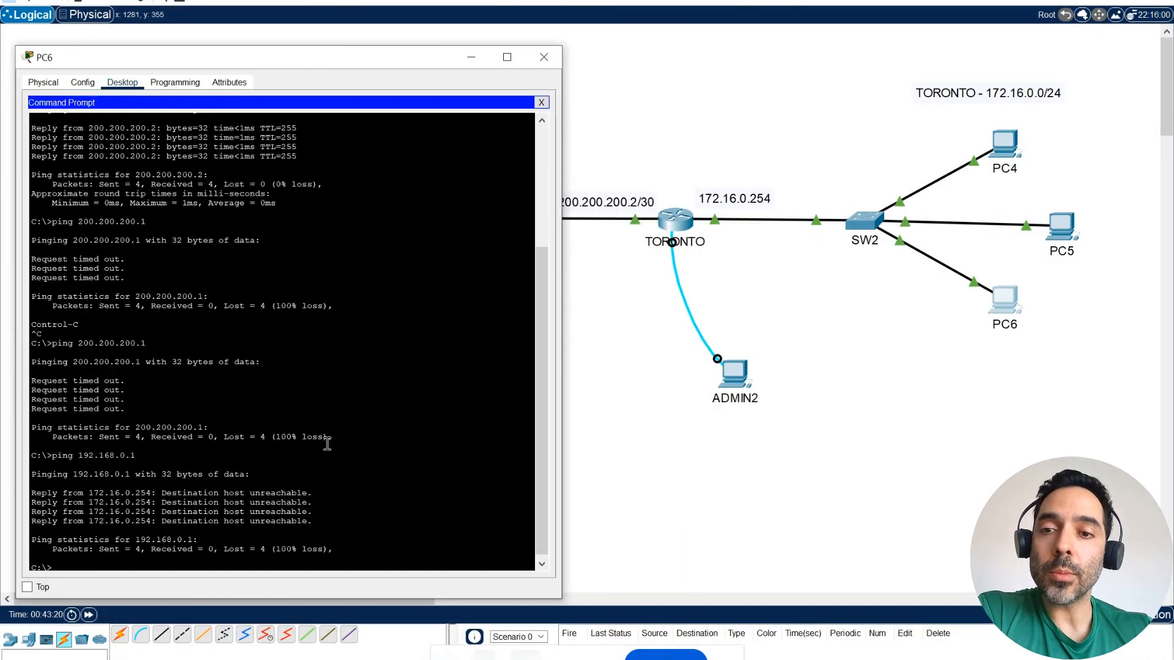
Ping the Toronto router's LAN gateway address 172.16.0.254 from PC6
key("BackSpace")
key("BackSpace")
key("BackSpace")
key("BackSpace")
key("BackSpace")
key("BackSpace")
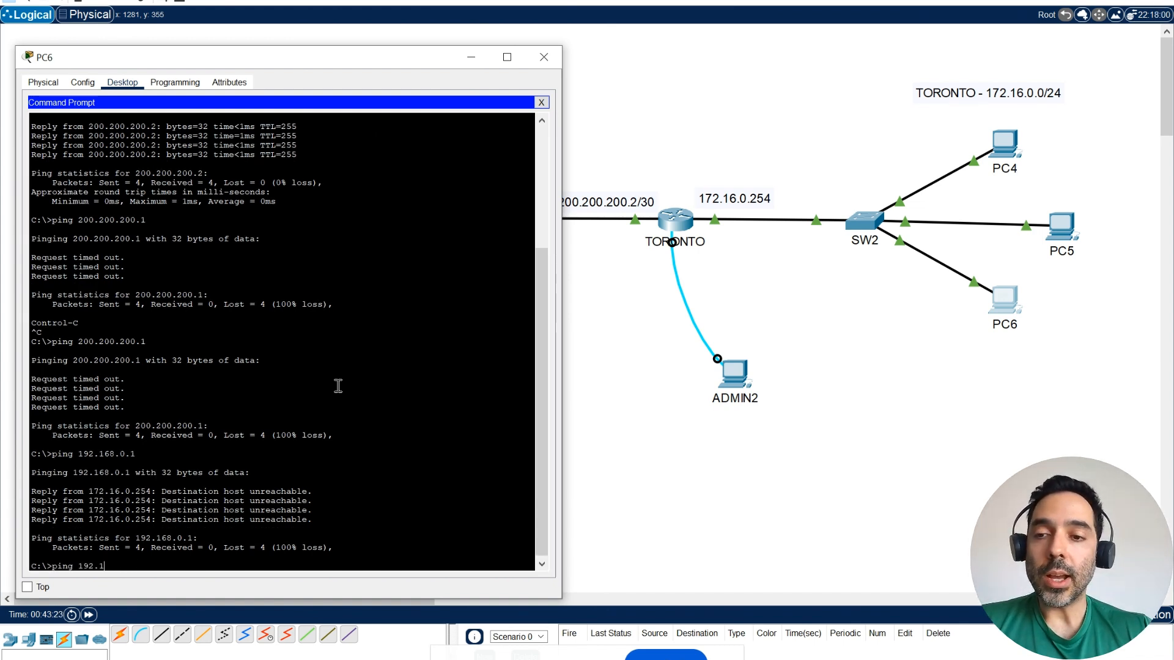
key("BackSpace")
key("BackSpace")
key("BackSpace")
key("BackSpace")
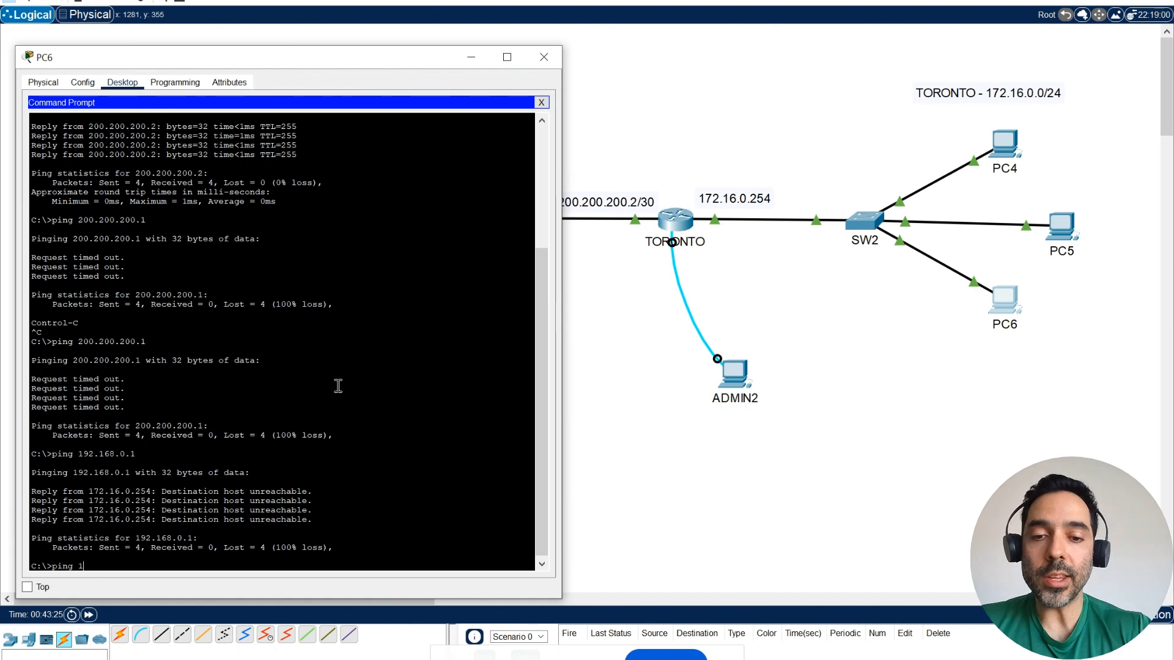
type("72.16")
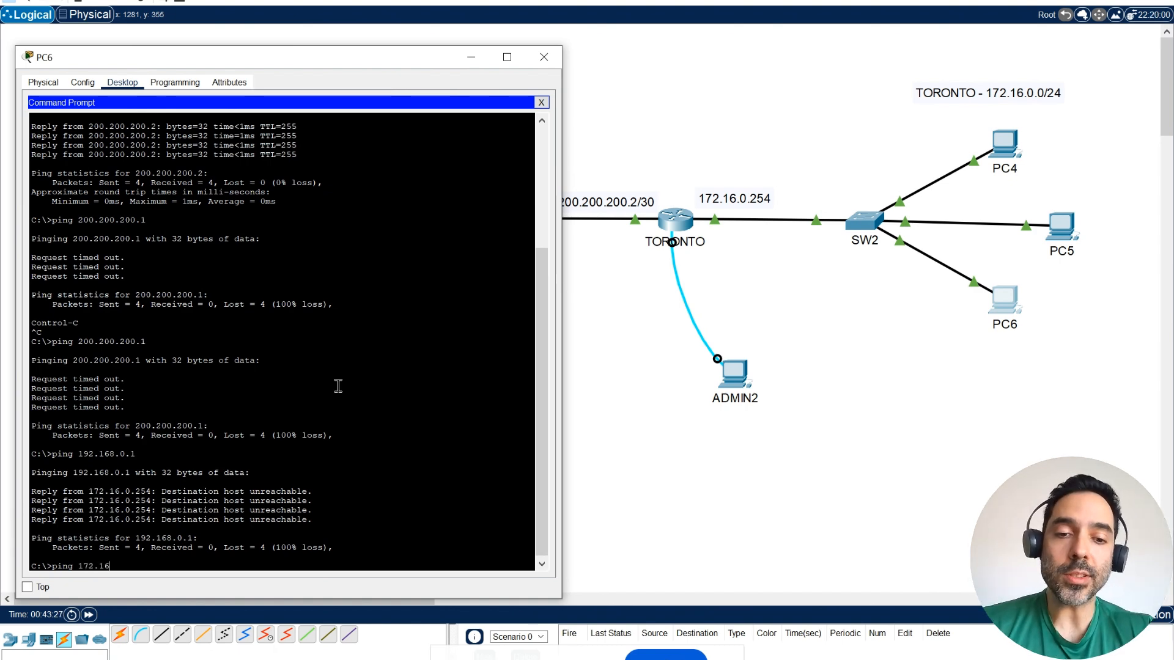
type(".0.254")
key("Return")
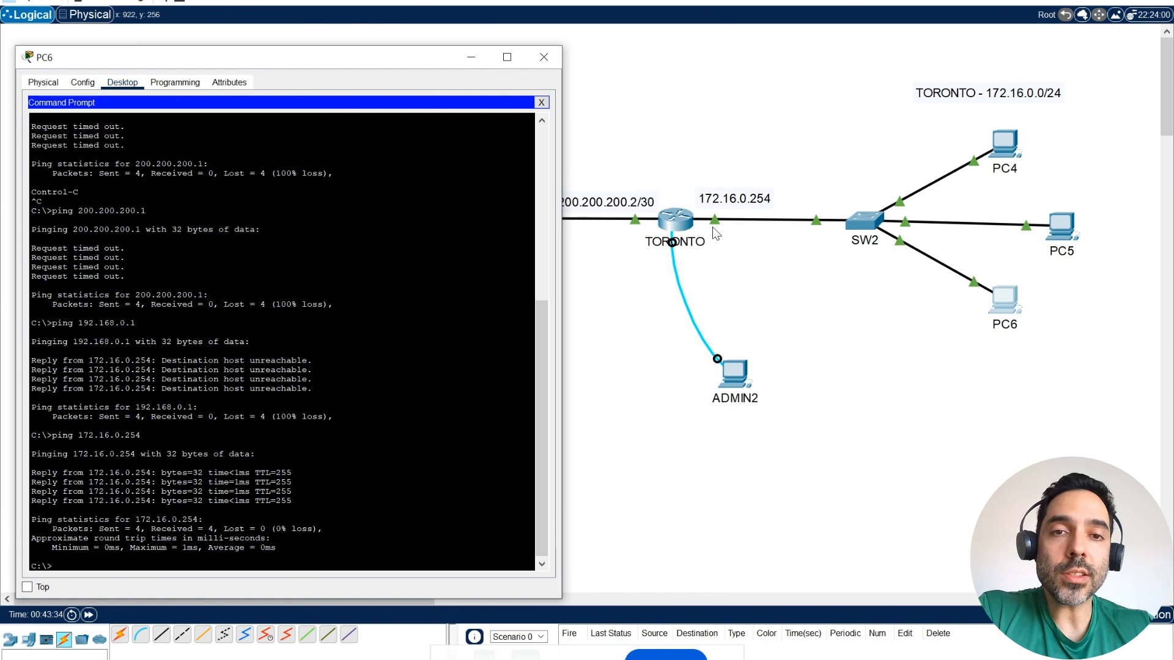
Ping the Toronto router's WAN interface address 200.200.200.2 from PC6
key("Up")
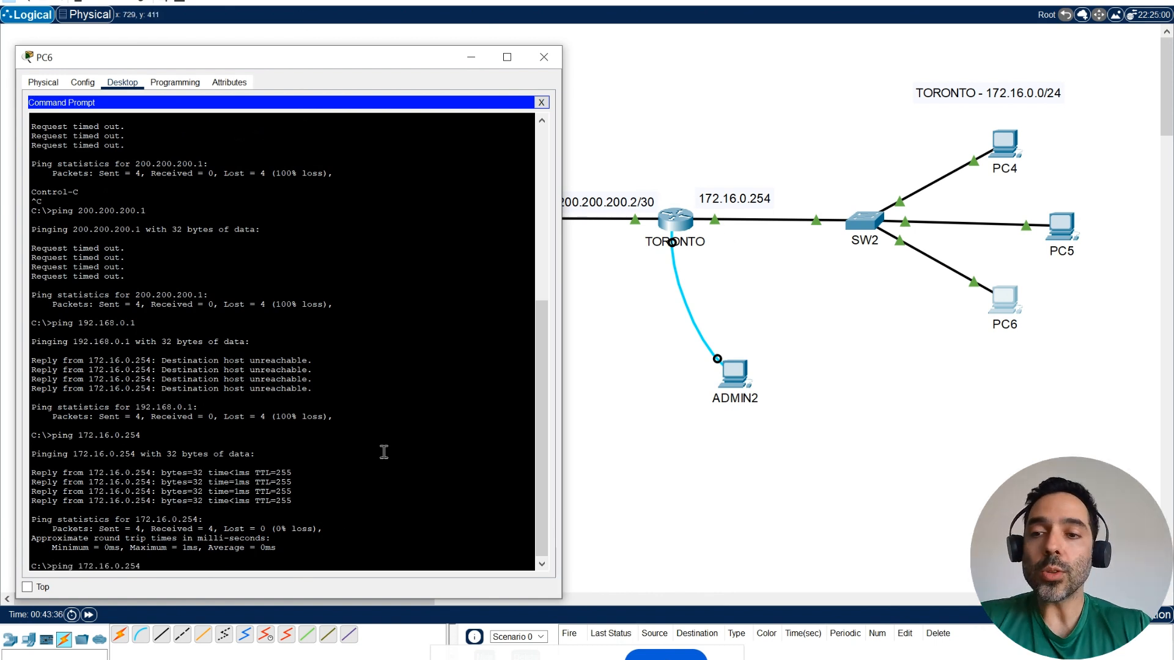
key("BackSpace")
key("BackSpace")
key("BackSpace")
key("BackSpace")
key("BackSpace")
key("BackSpace")
key("BackSpace")
key("BackSpace")
key("BackSpace")
key("BackSpace")
key("BackSpace")
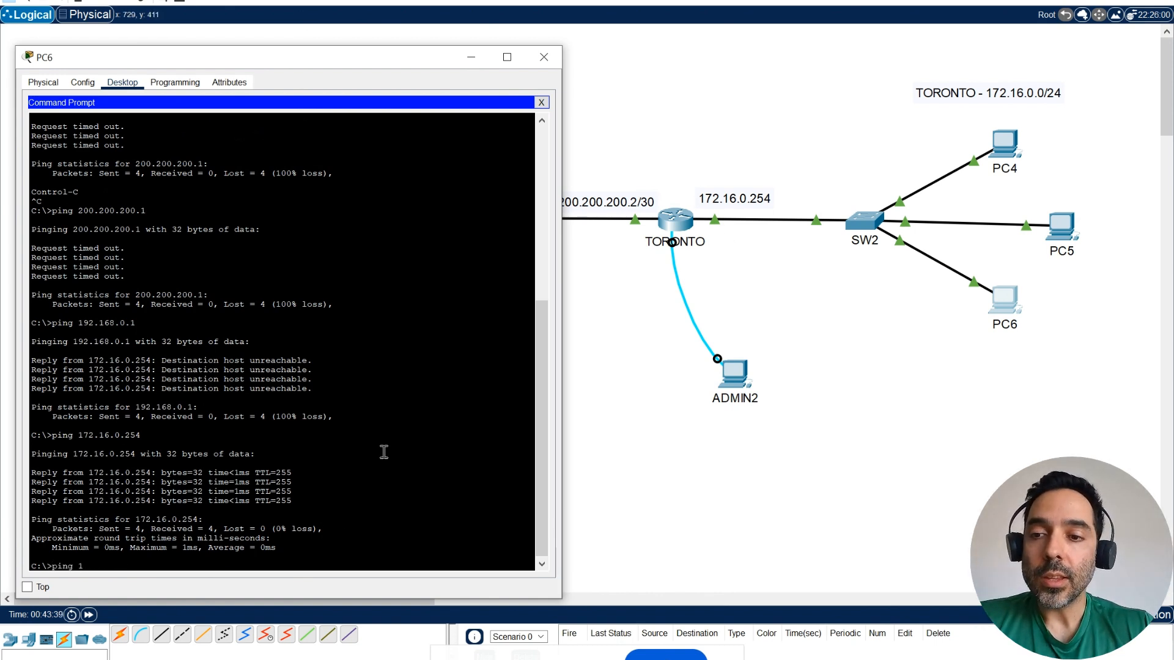
key("BackSpace")
type("200.2002")
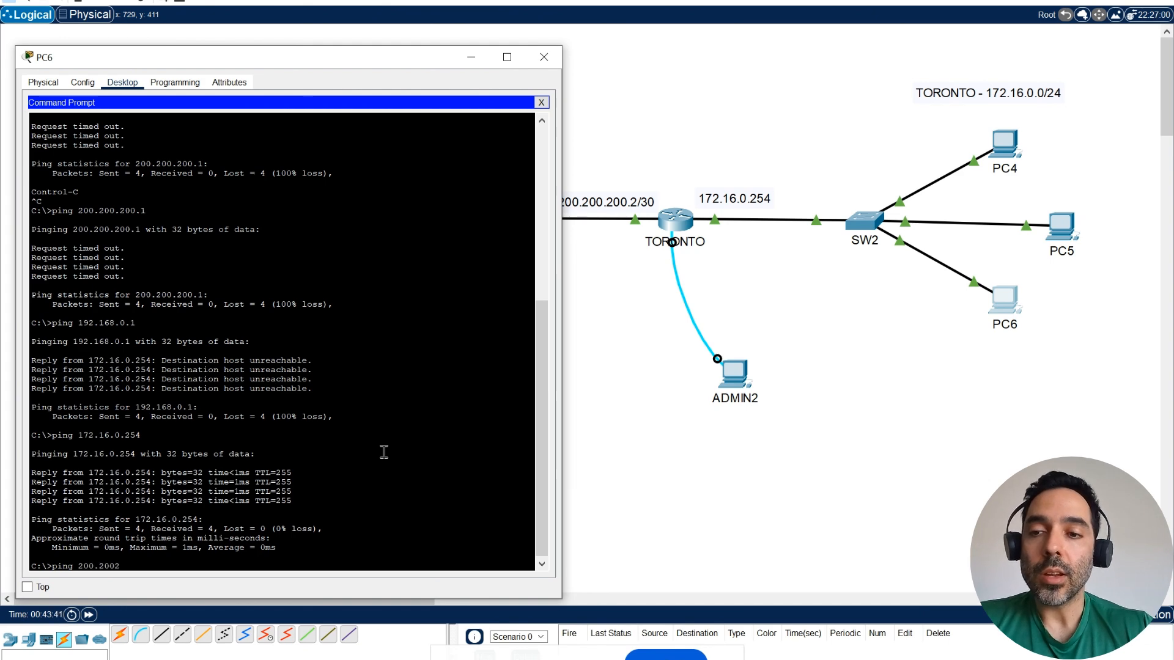
key("BackSpace")
type(".200")
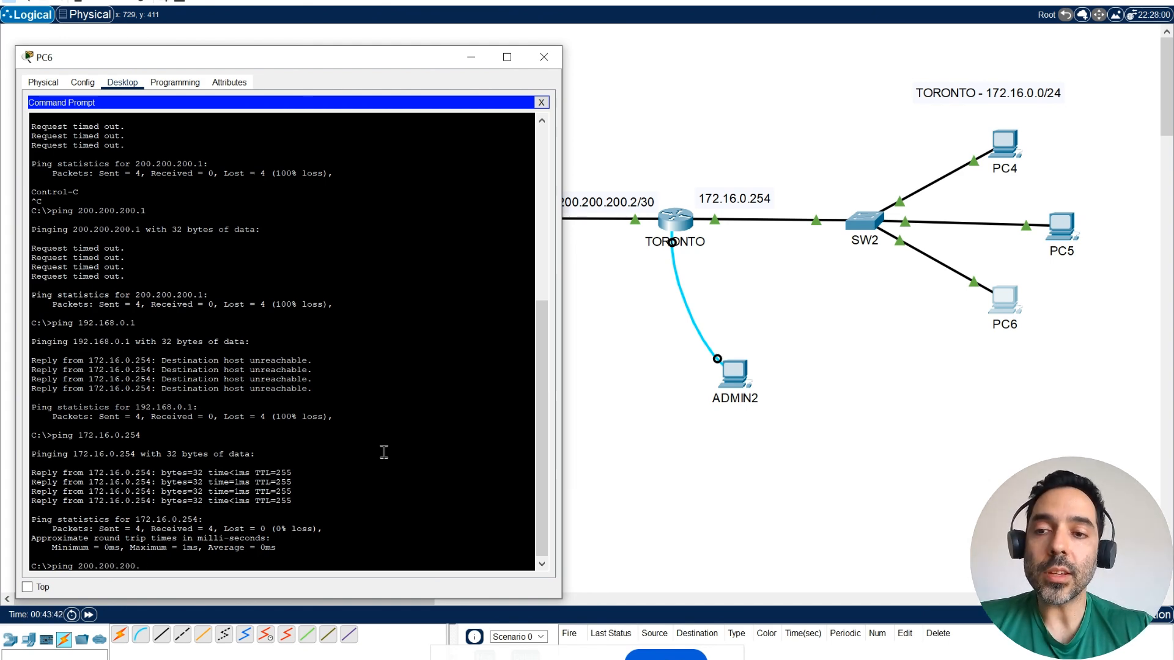
type(".2")
key("Return")
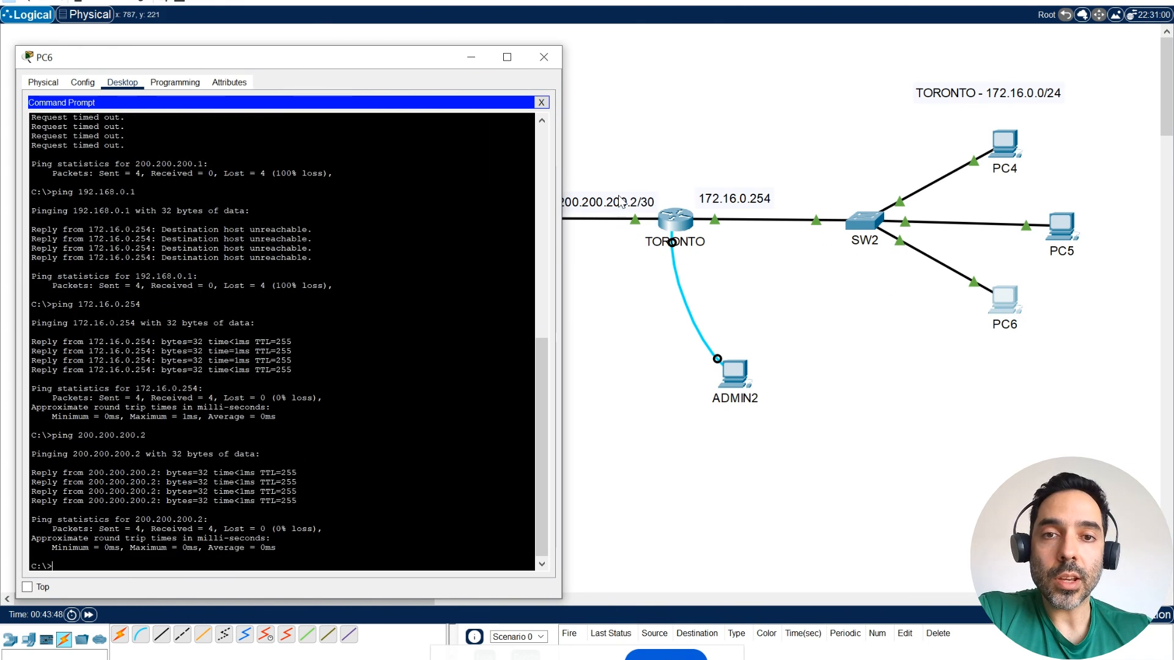
Uncover the New York side of the topology and ping the New York router's WAN address 200.200.200.1 from PC6
left_click_drag(359, 57, 372, 289)
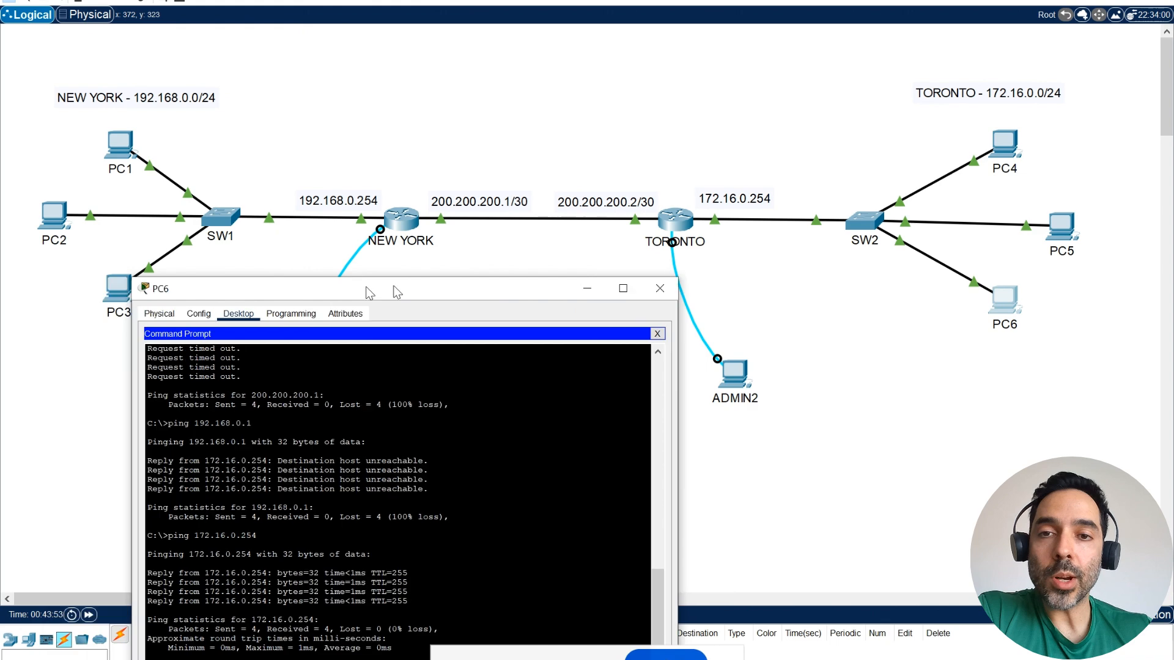
left_click_drag(380, 291, 853, 58)
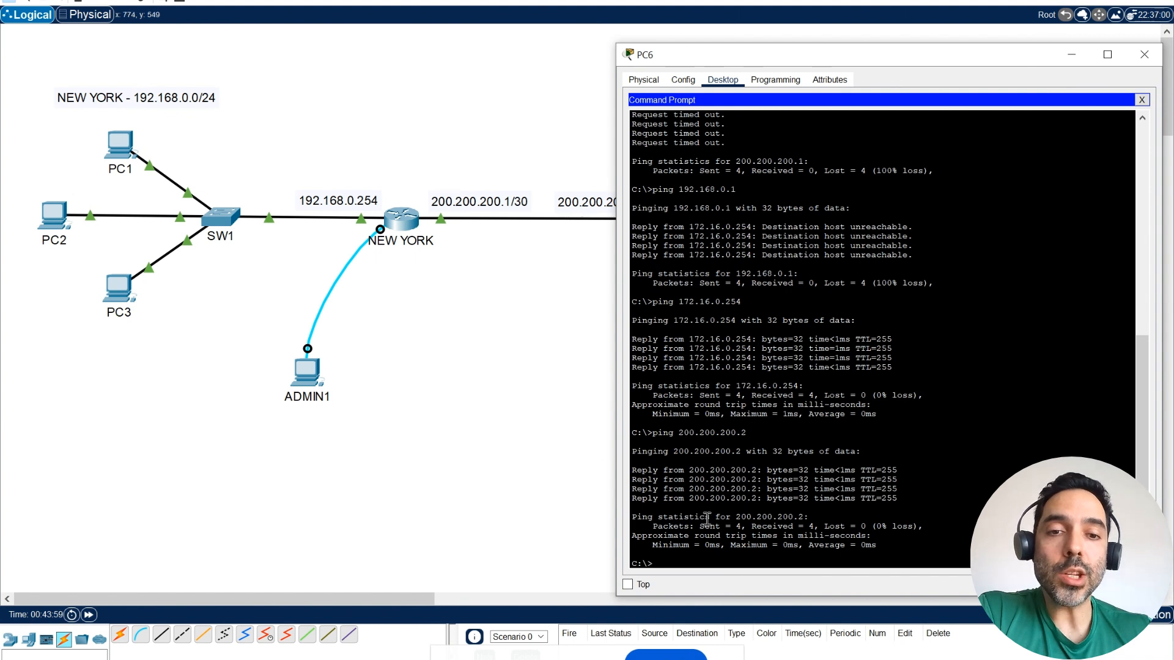
key("Up")
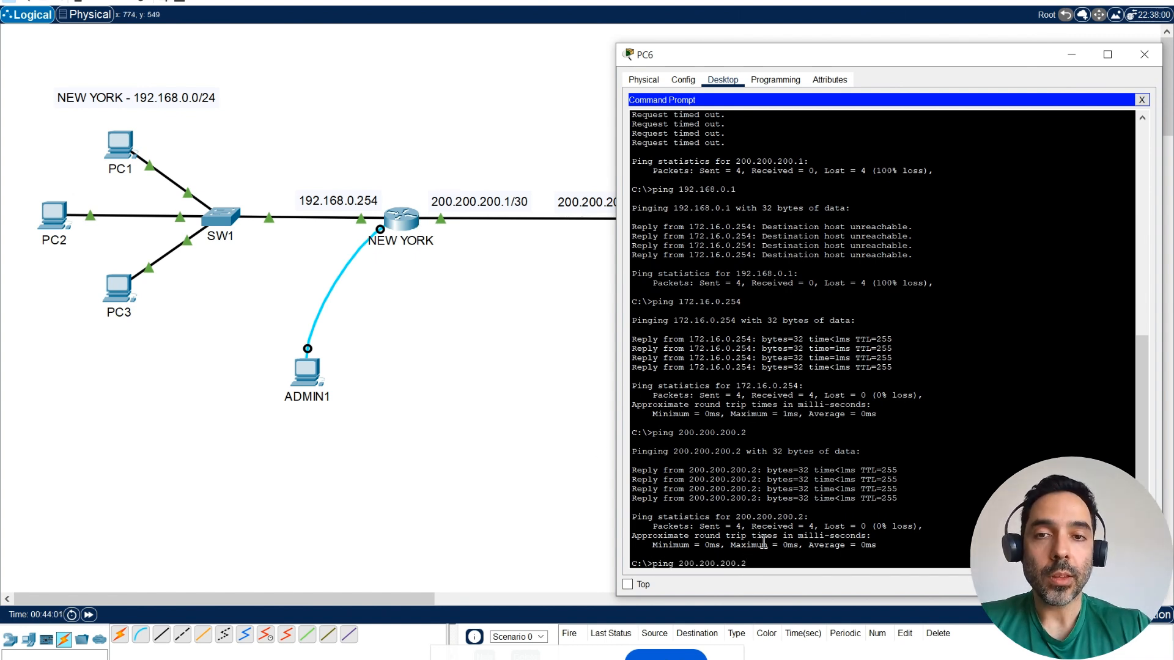
key("BackSpace")
type("1")
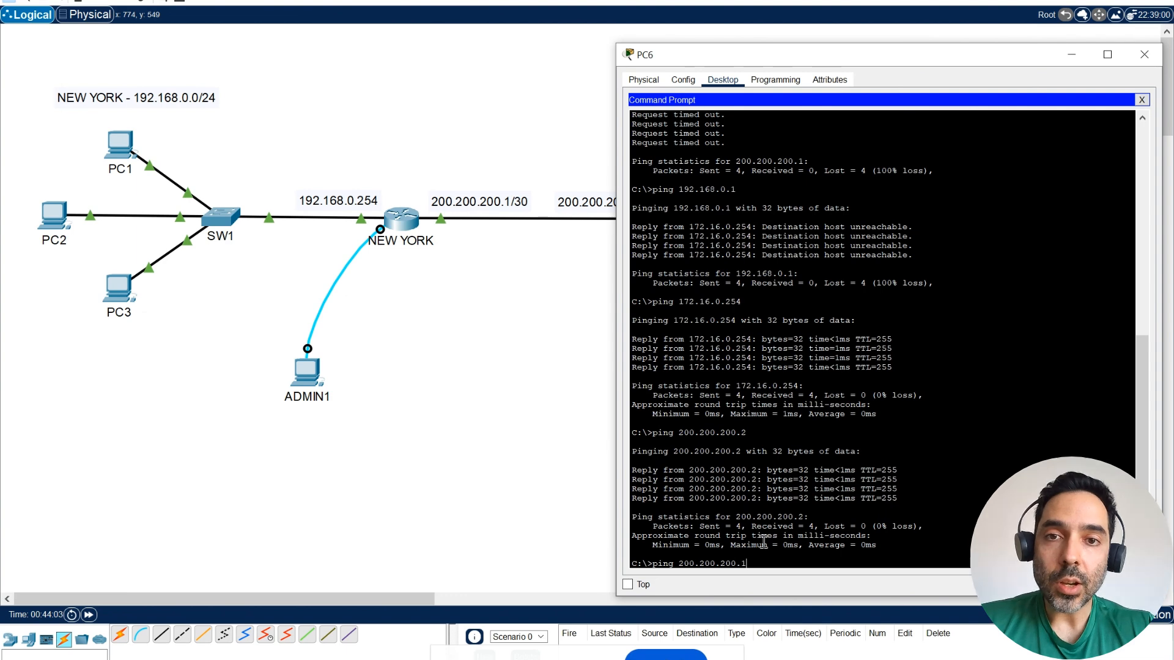
key("Return")
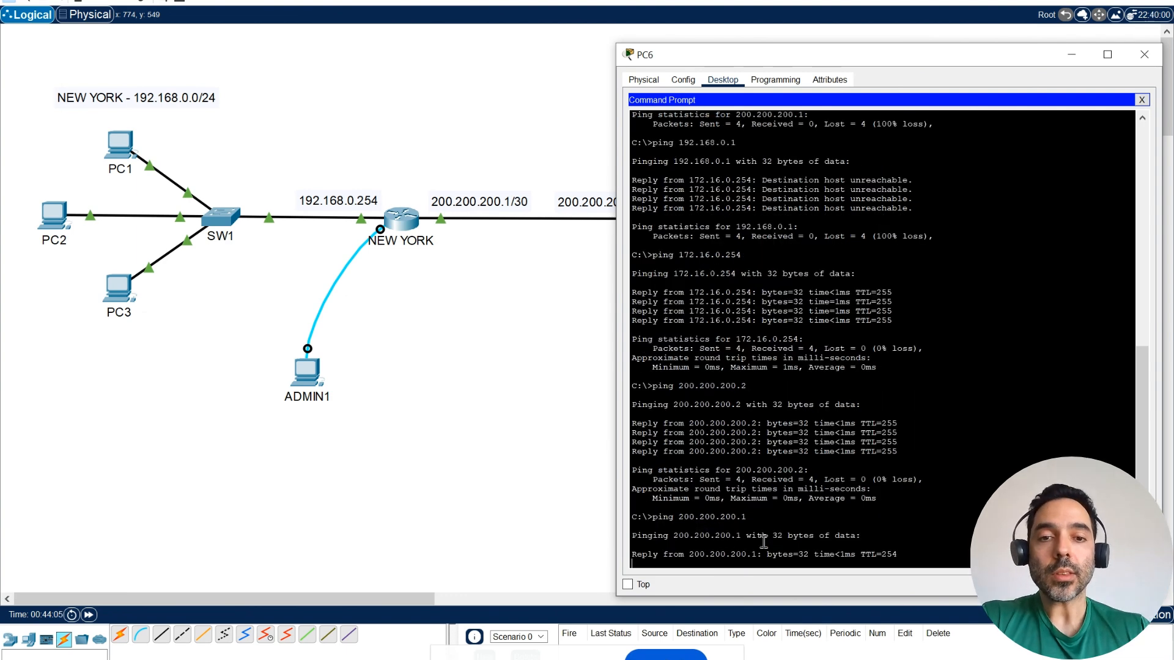
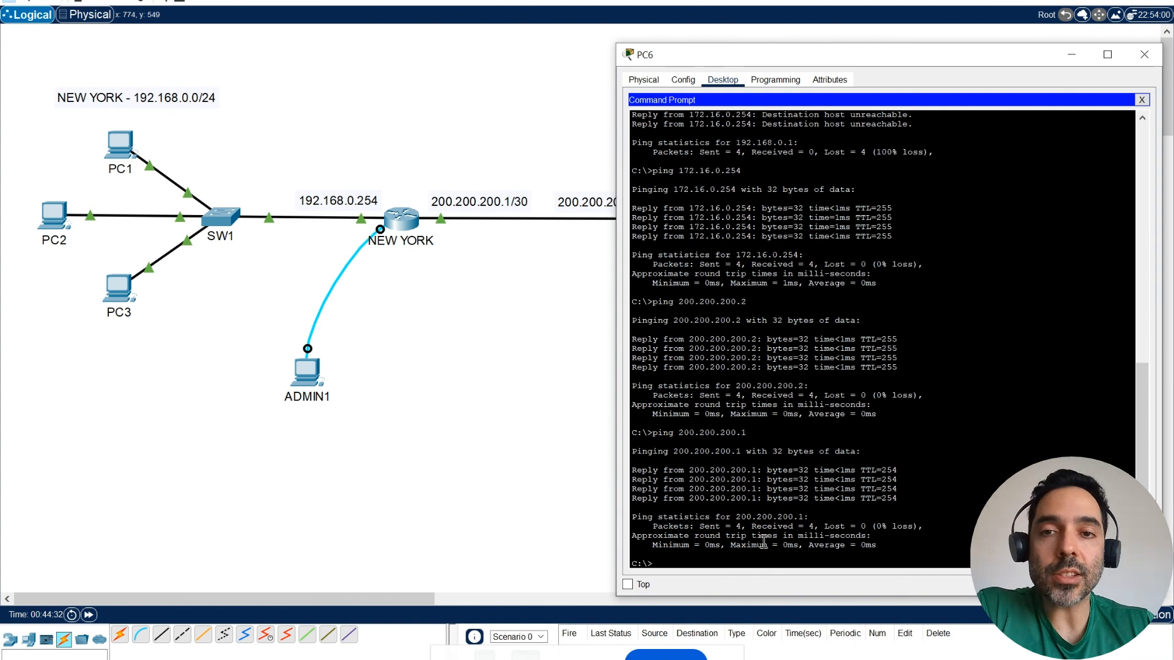
Ping PC1 in the New York network at 192.168.0.1 from PC6
type("ping 200.200.200.1")
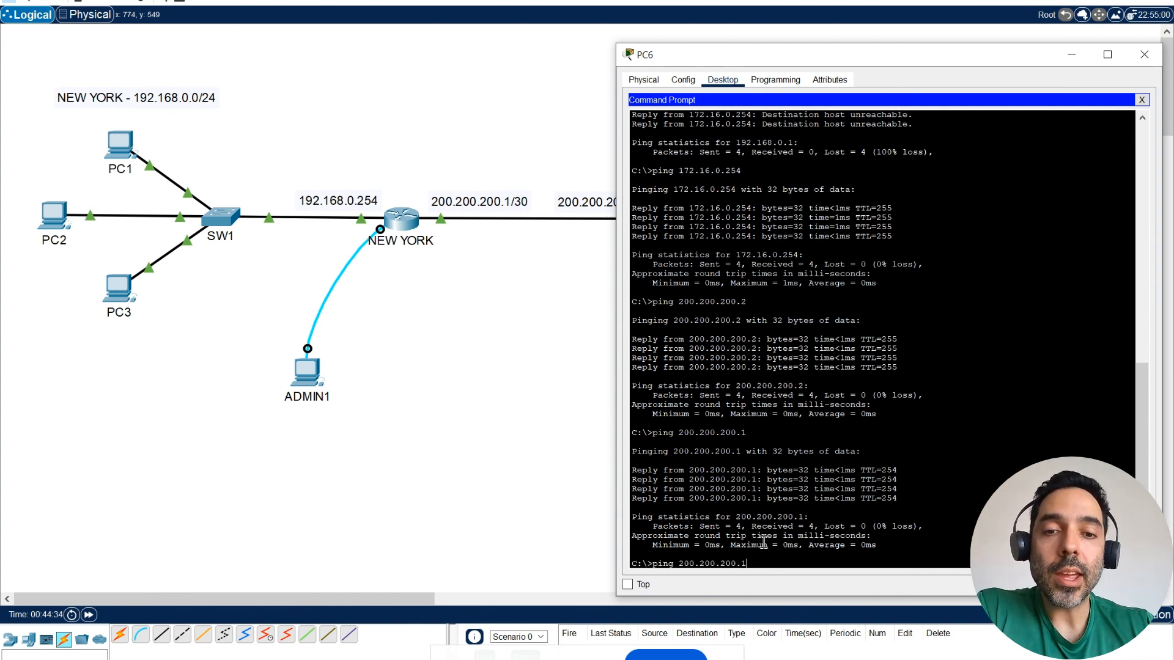
key("BackSpace")
key("BackSpace")
key("BackSpace")
key("BackSpace")
key("BackSpace")
key("BackSpace")
key("BackSpace")
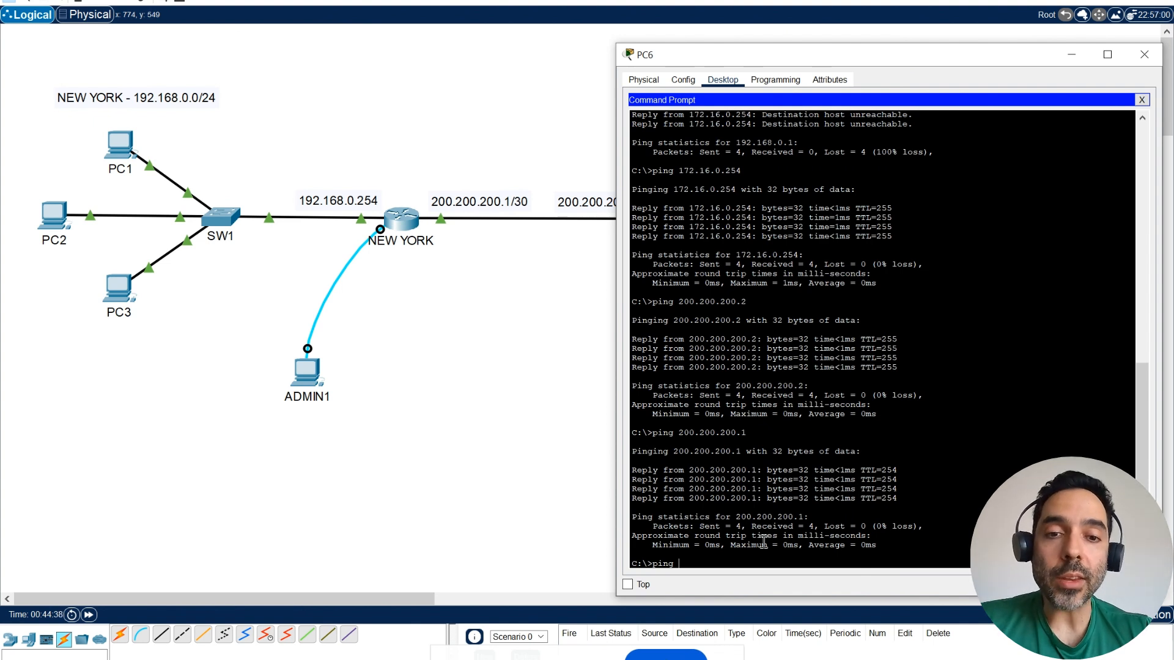
type("192.")
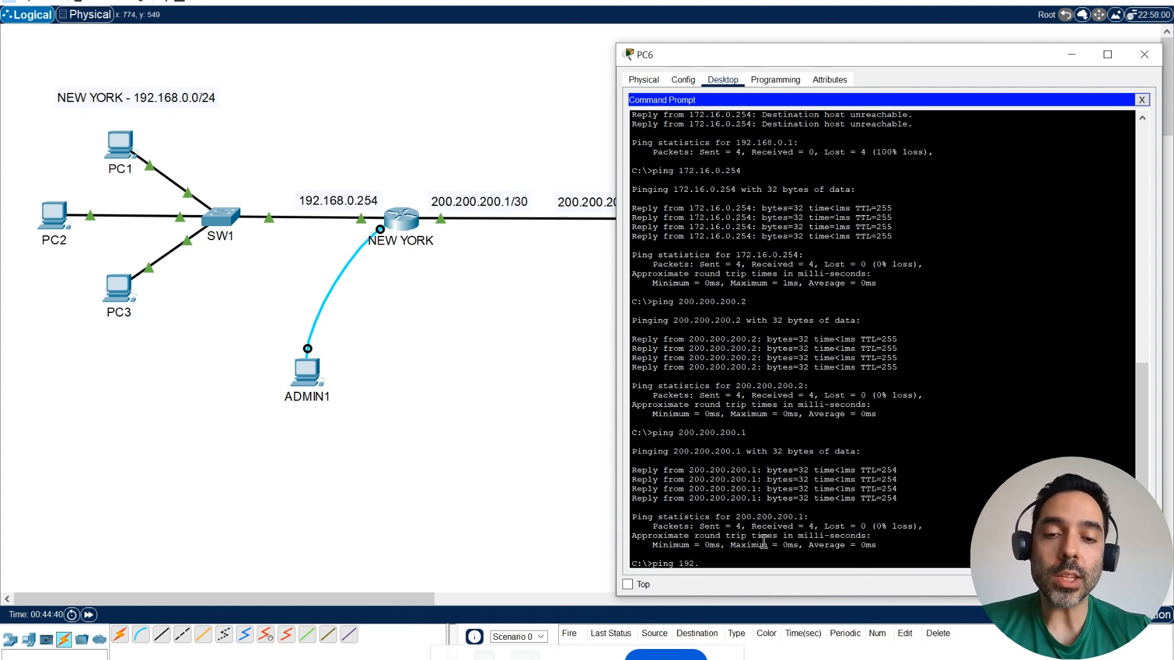
type("168.0")
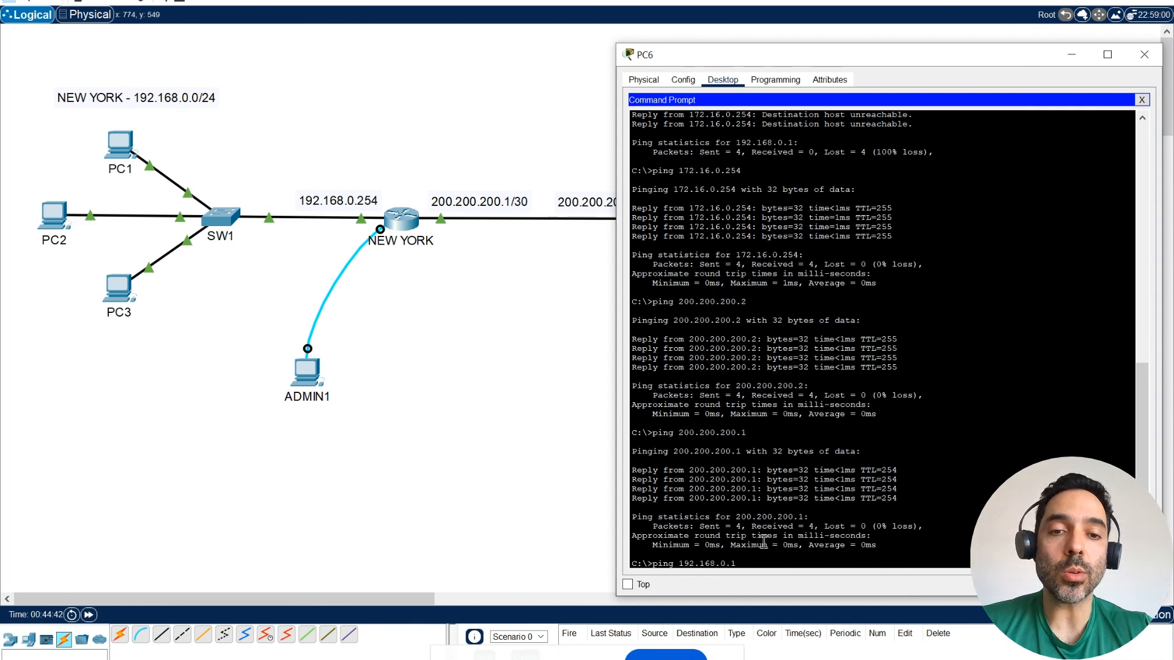
type(".1")
key("Return")
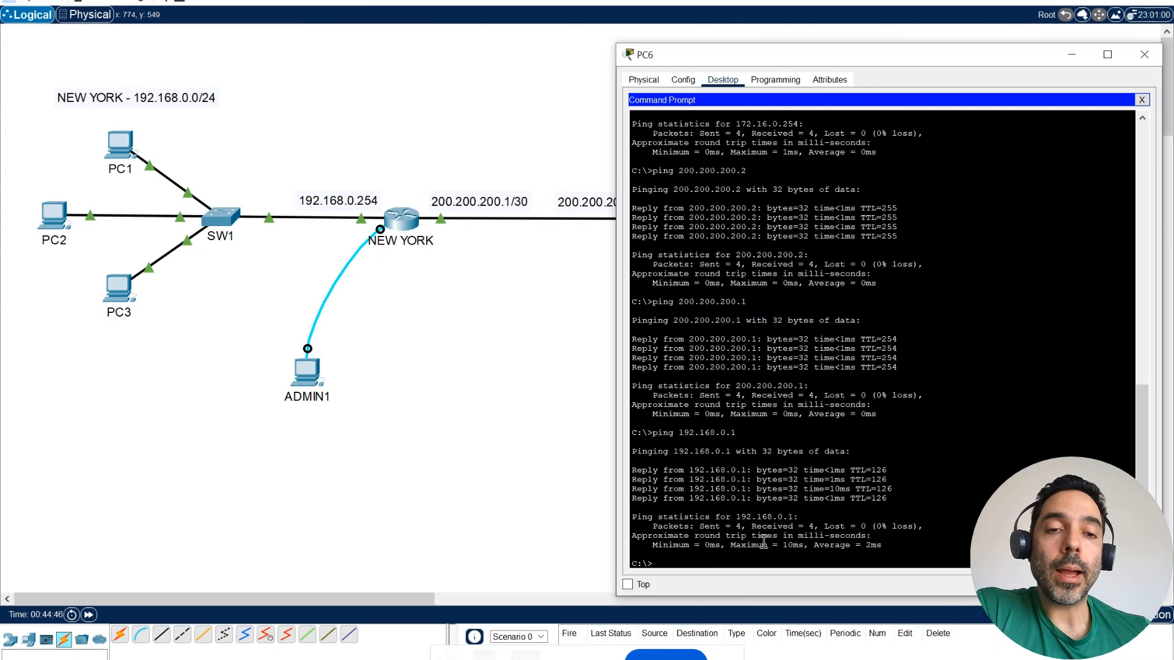
Close the PC6 window and open PC1's Command Prompt, keeping the Toronto side of the topology in view
left_click_drag(859, 63, 635, 451)
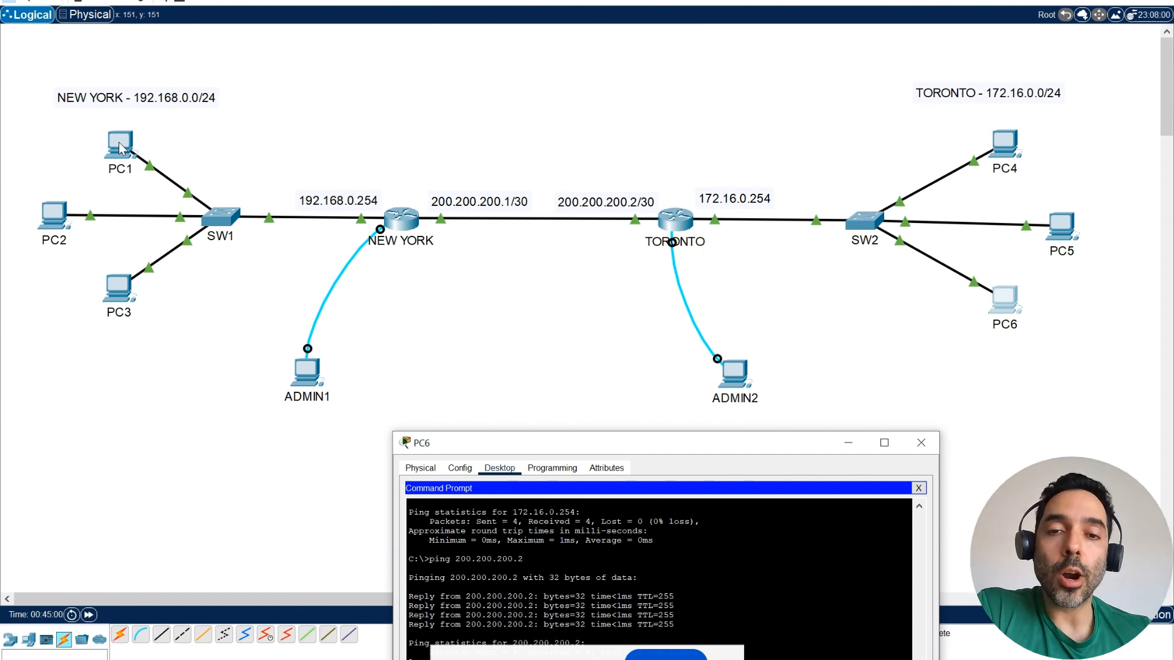
left_click(928, 447)
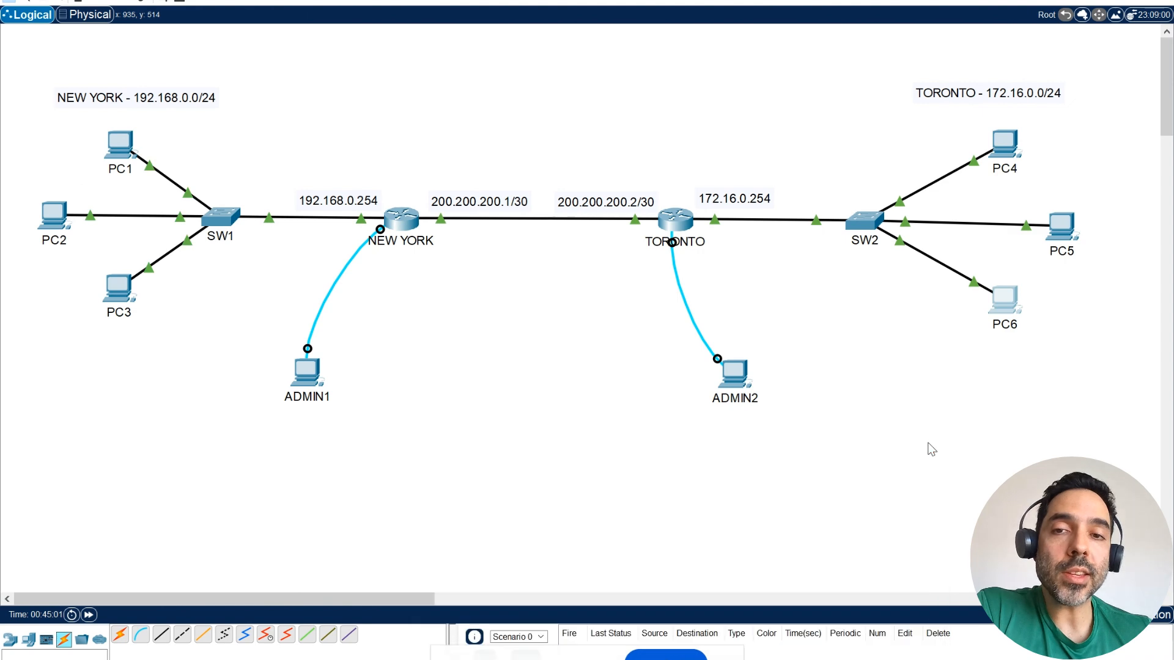
left_click(119, 145)
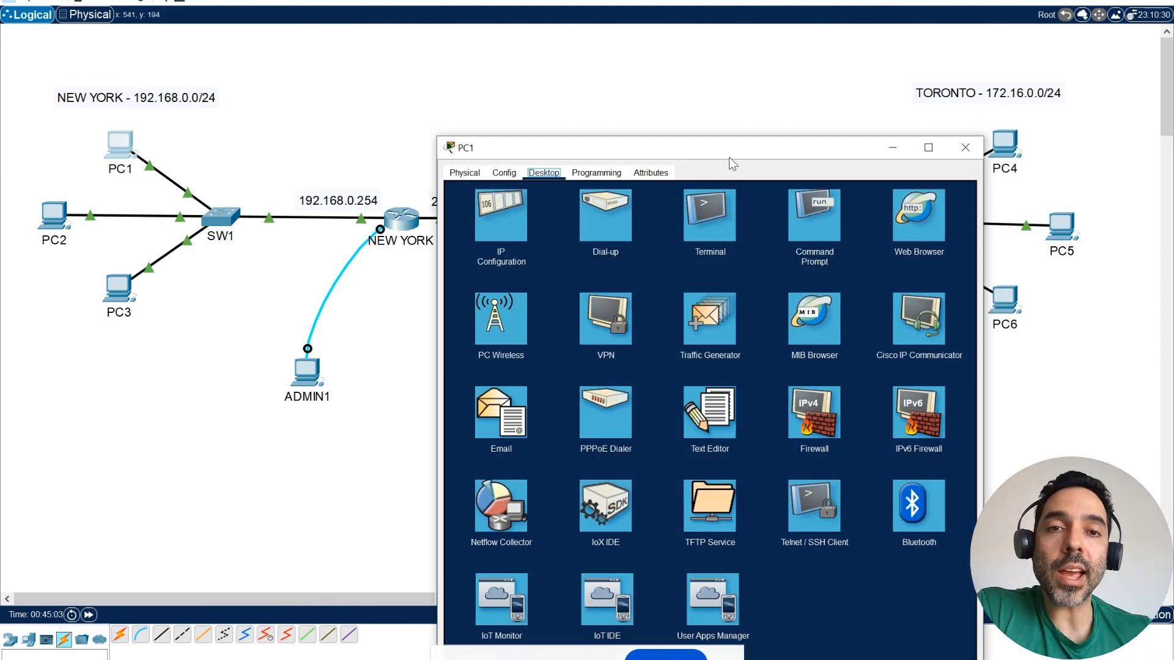
left_click_drag(725, 148, 300, 55)
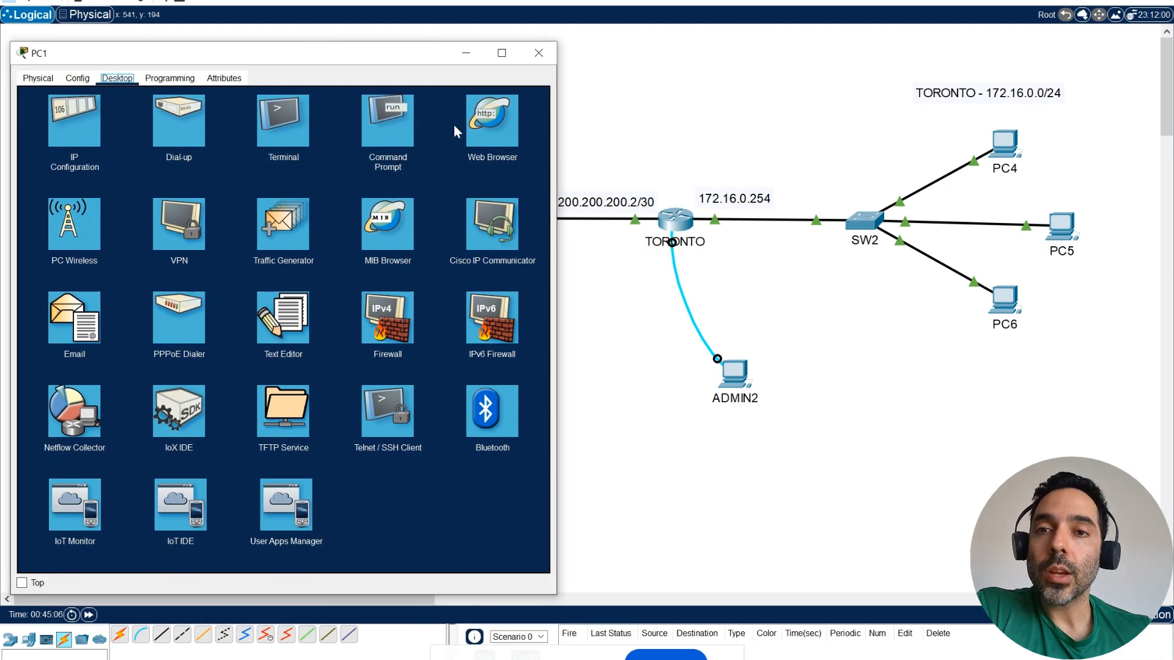
left_click(394, 125)
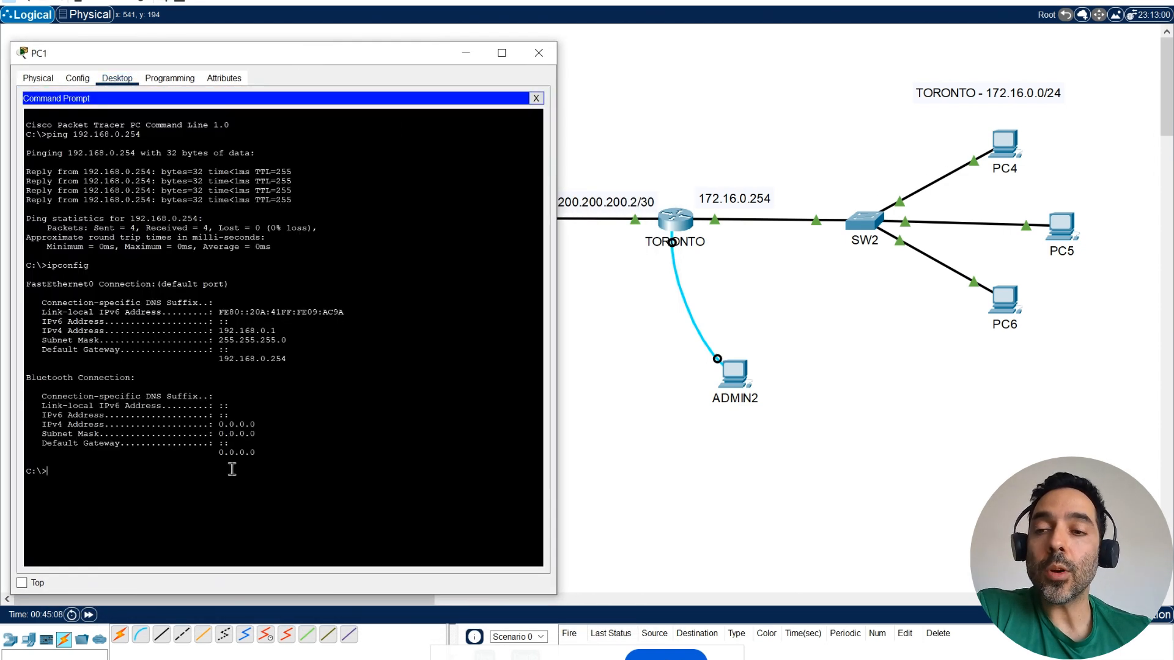
Ping the Toronto network host at 172.16.0.4 from PC1
type("ping ")
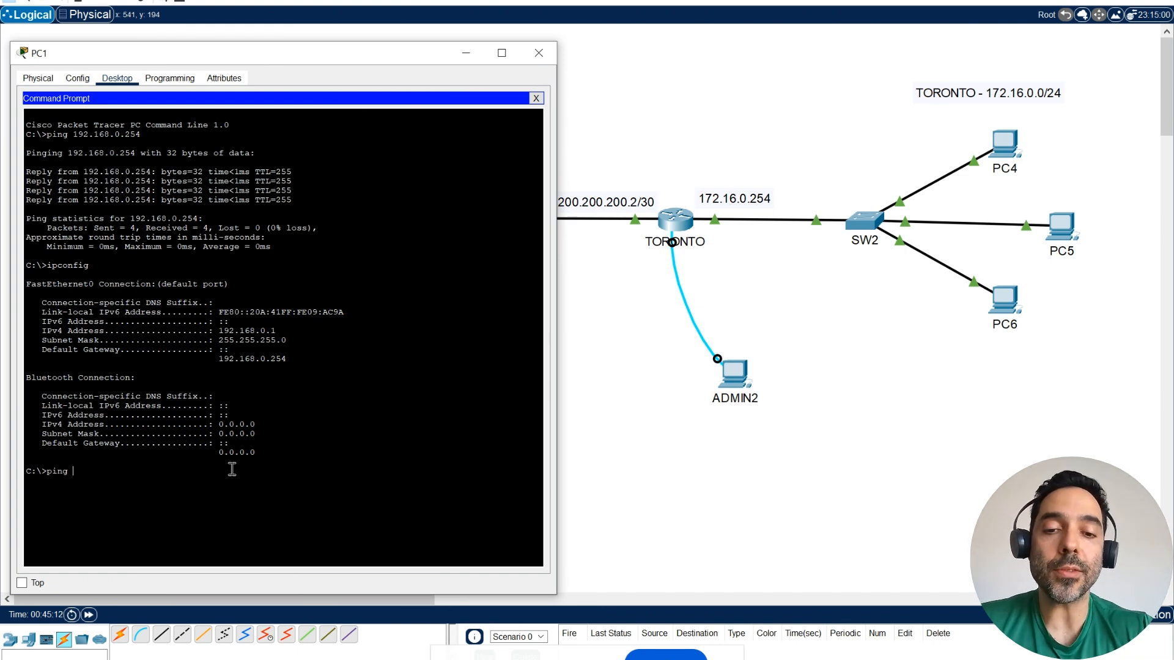
type("172.1")
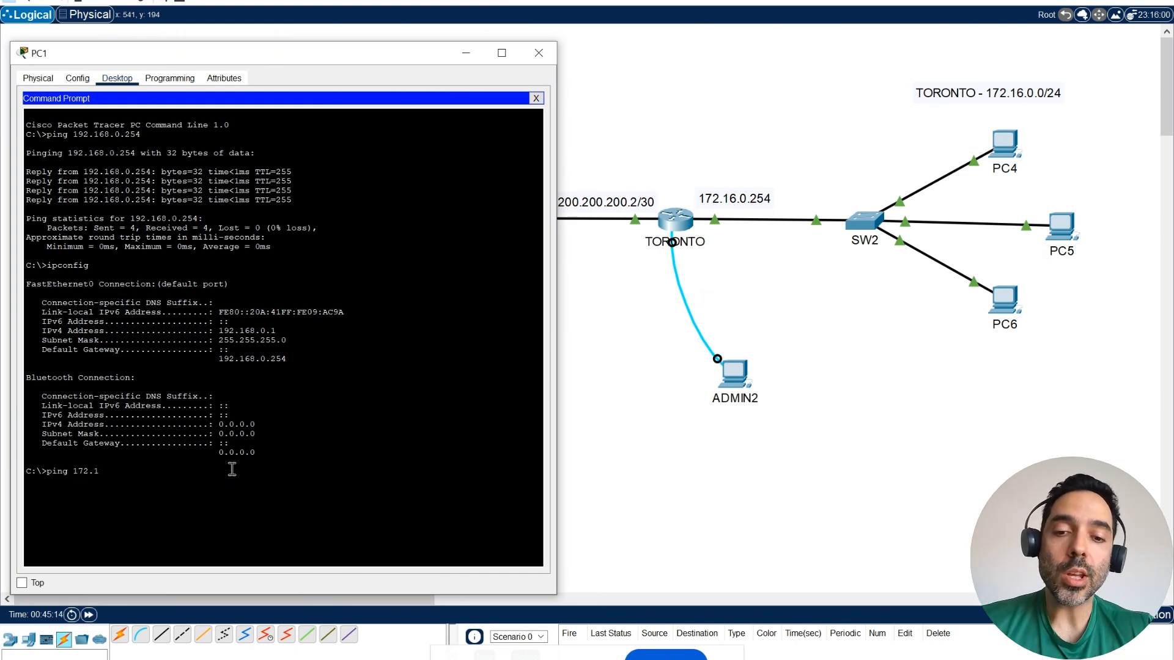
type("6.0.")
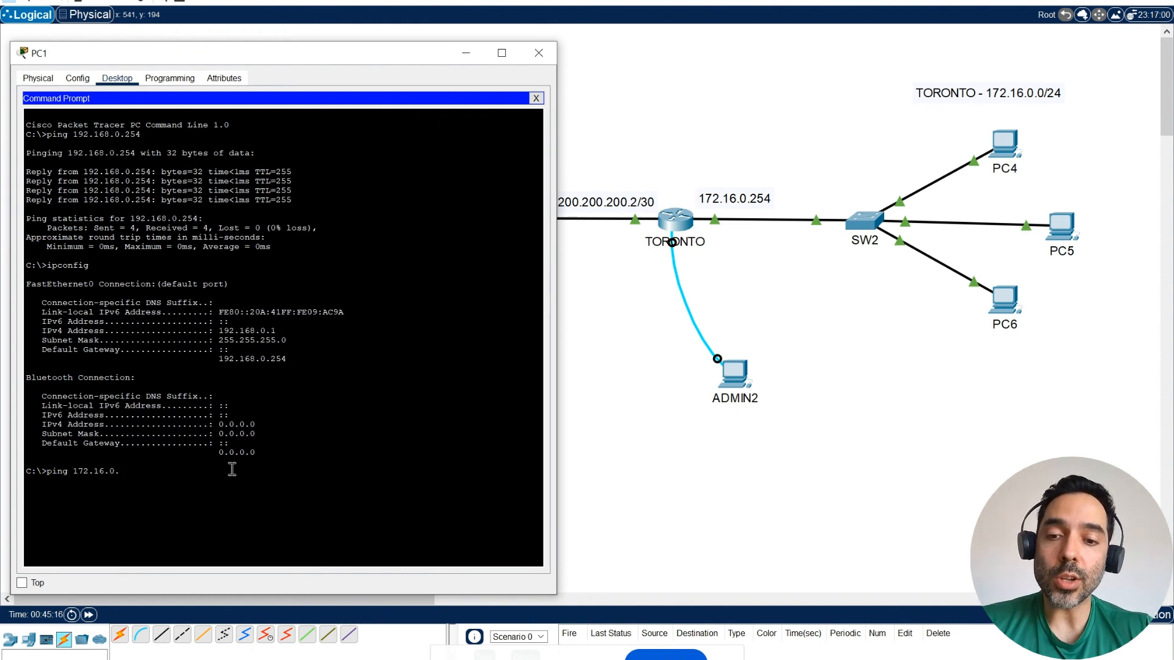
type("4")
key("Return")
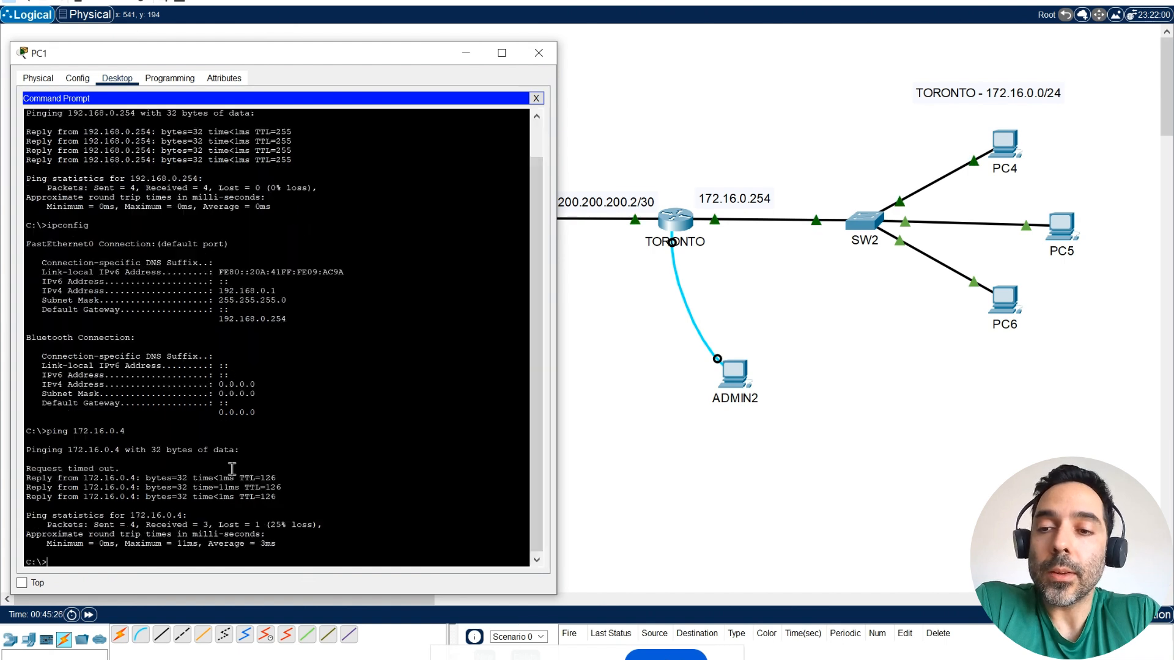
Repeat the ping to 172.16.0.4 from PC1, then close the PC1 window to uncover the full topology
key("Up")
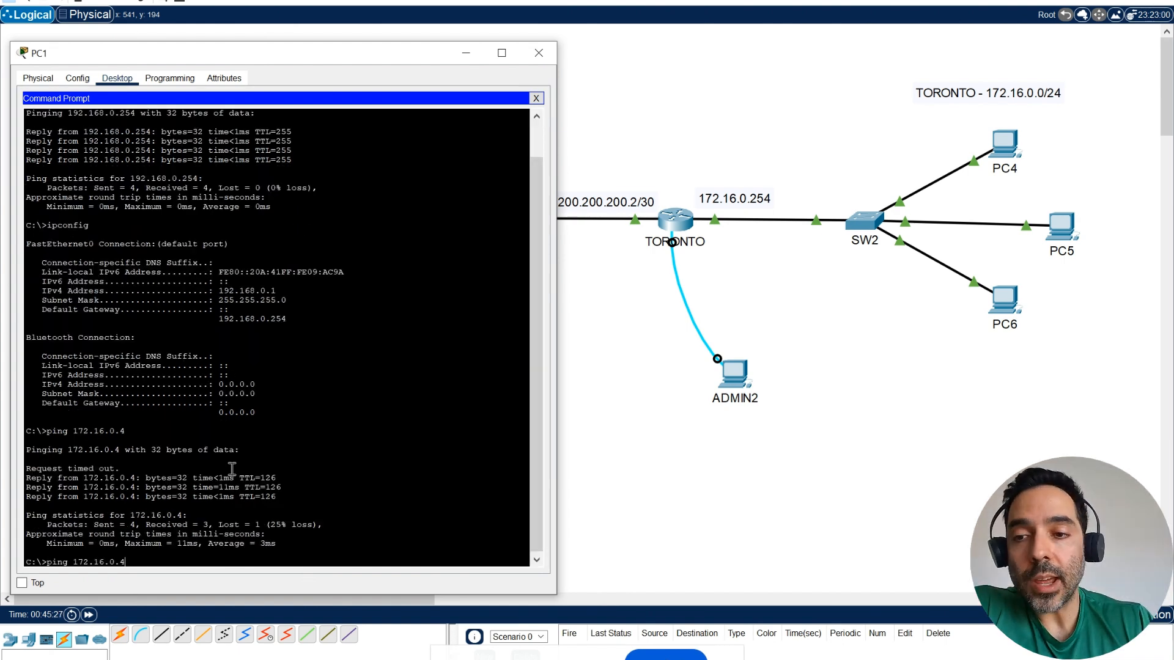
key("Return")
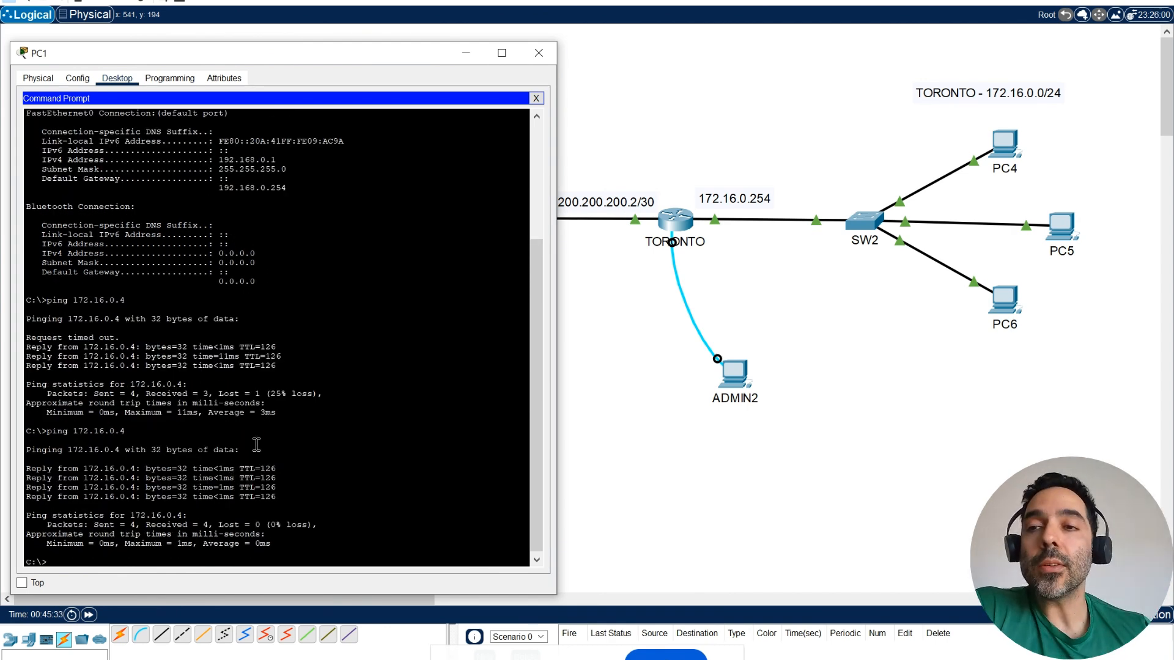
left_click_drag(177, 53, 274, 339)
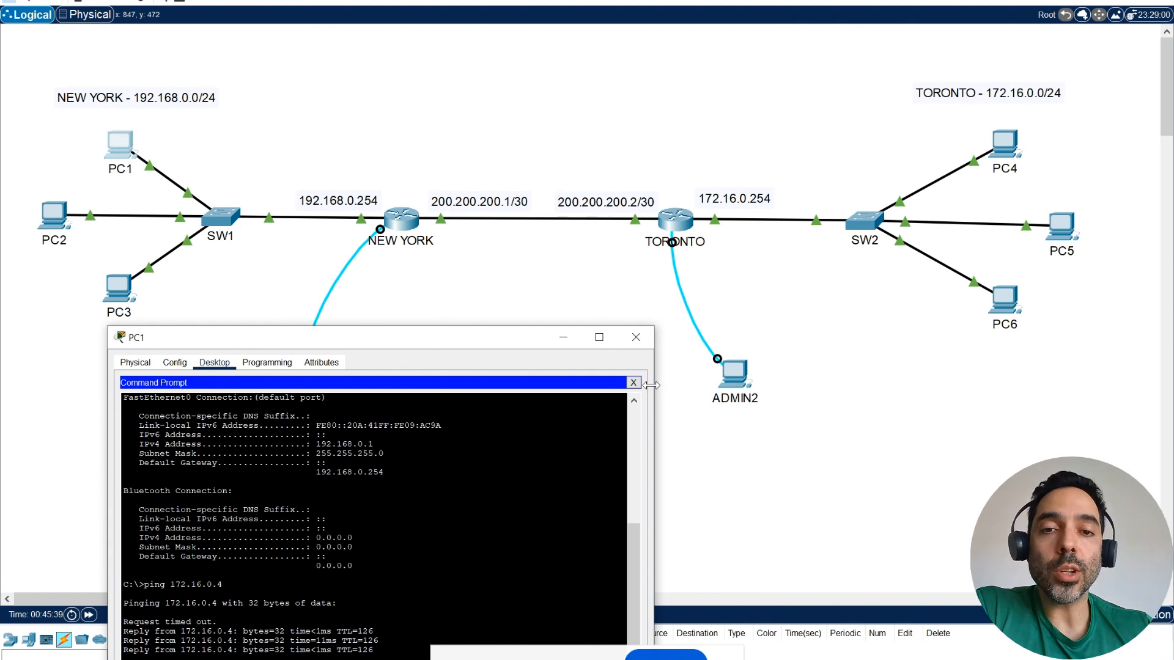
left_click(636, 337)
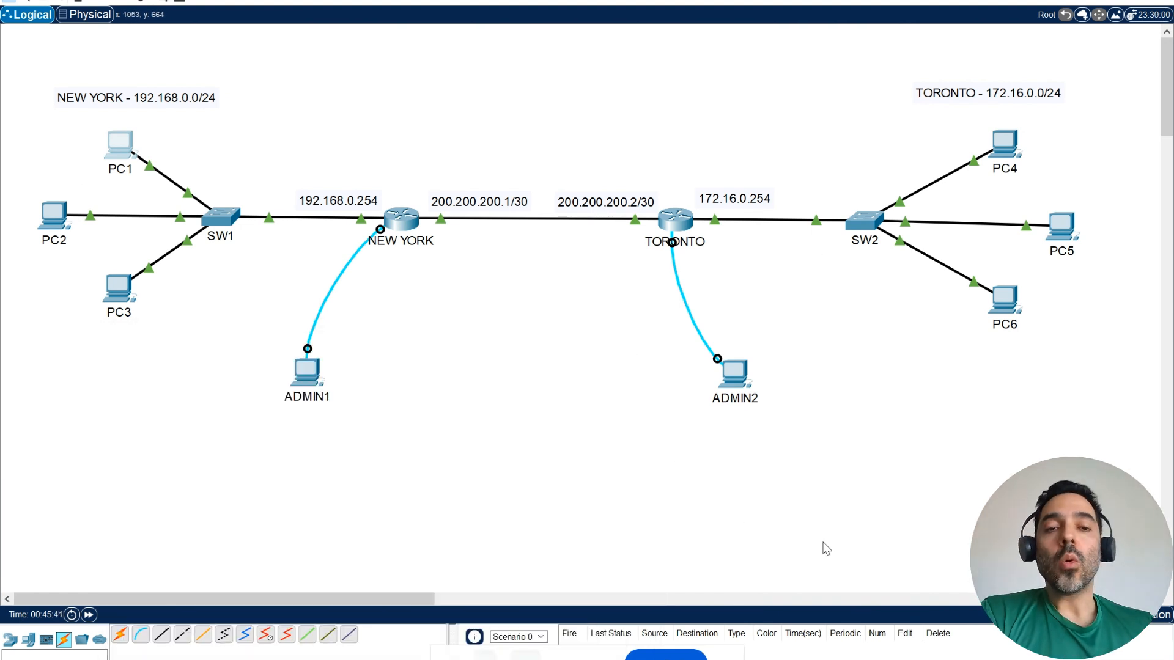